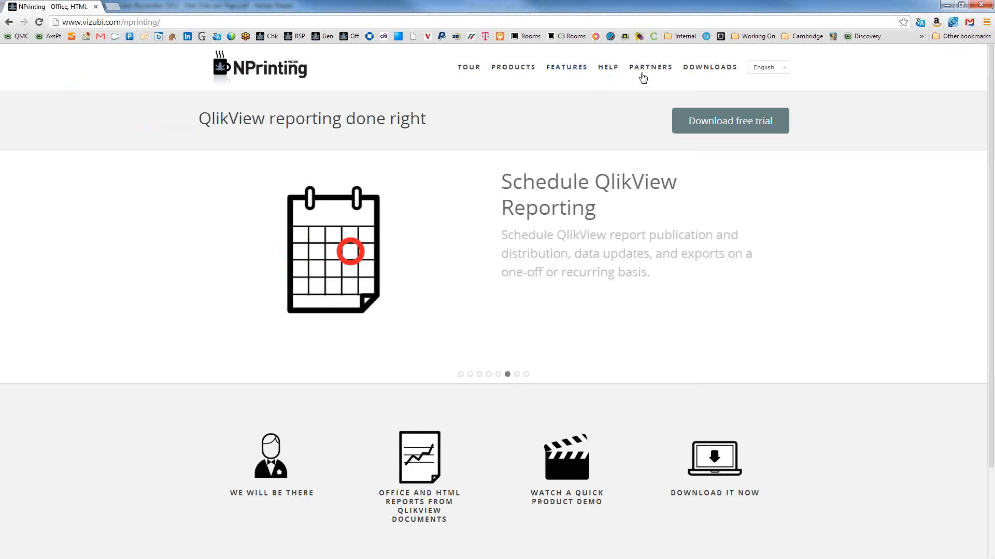
# Step: Open the NPrinting DOWNLOADS page in a new Chrome tab and switch to it
pyautogui.rightClick(699, 67)
pyautogui.click(720, 74)
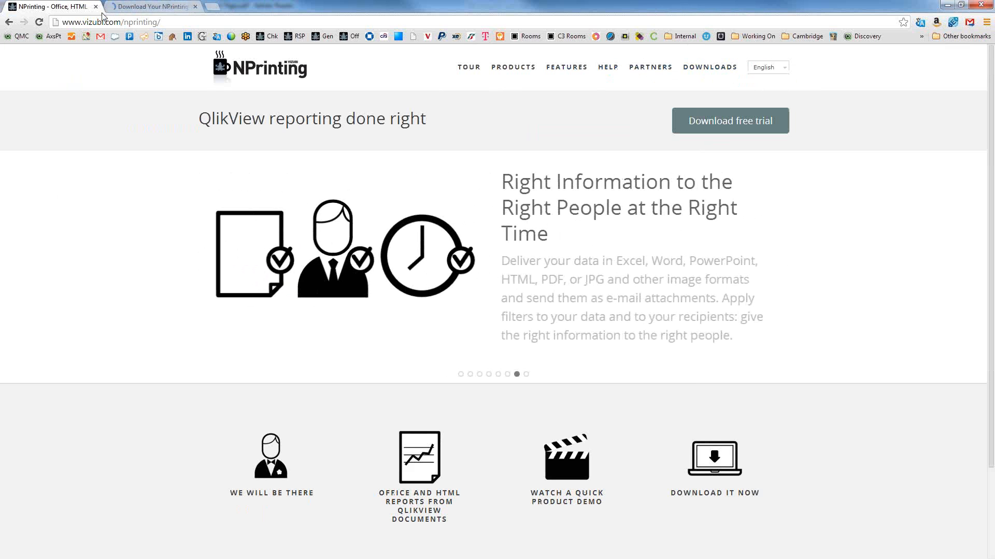
pyautogui.hotkey('ctrl', 'Tab')
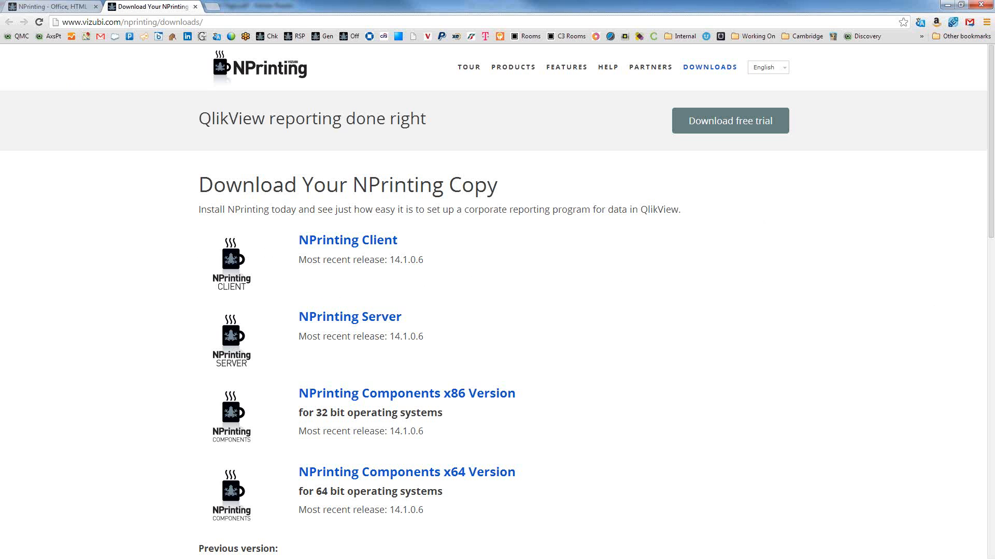
# Step: Open the beta downloads page from the Betas section's link in a new tab
pyautogui.moveTo(990, 236); pyautogui.dragTo(983, 417)
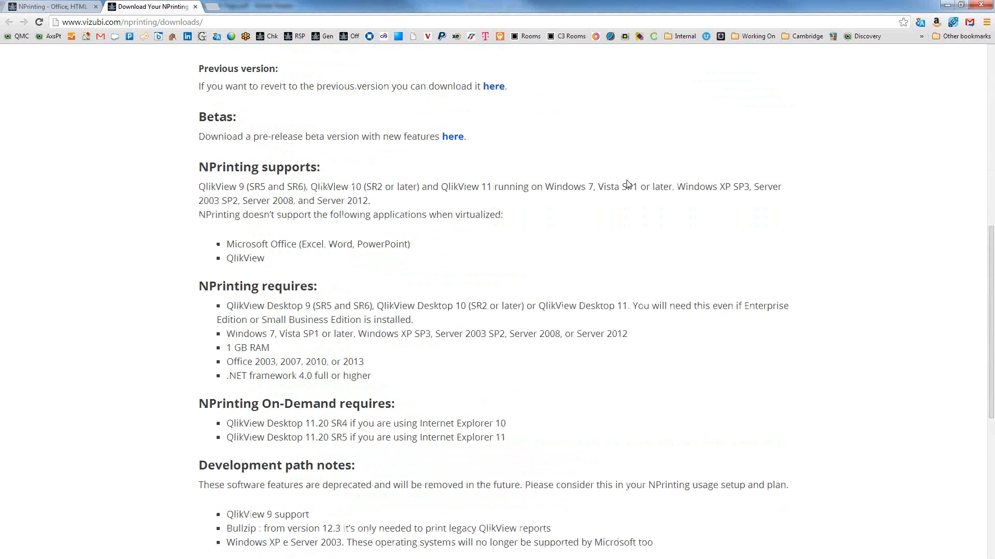
pyautogui.rightClick(450, 143)
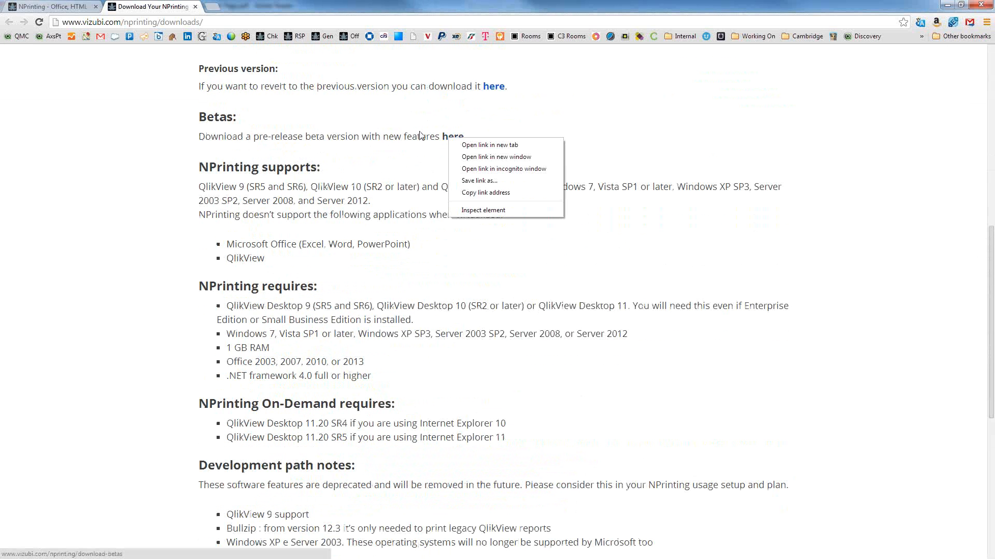
pyautogui.click(480, 145)
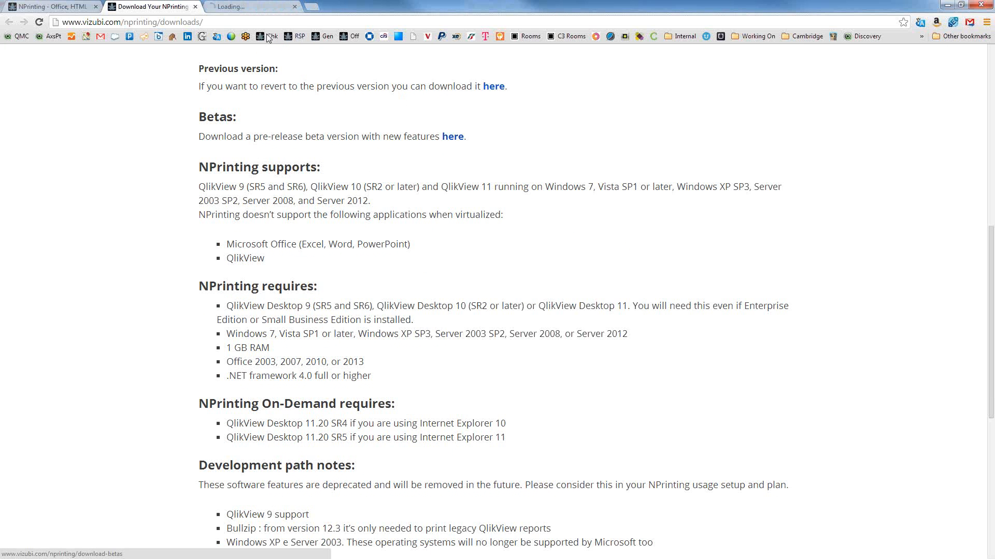
# Step: Switch to the beta tab and highlight the 'NPrinting PixelPerfect Beta Version' heading, then deselect it
pyautogui.click(266, 8)
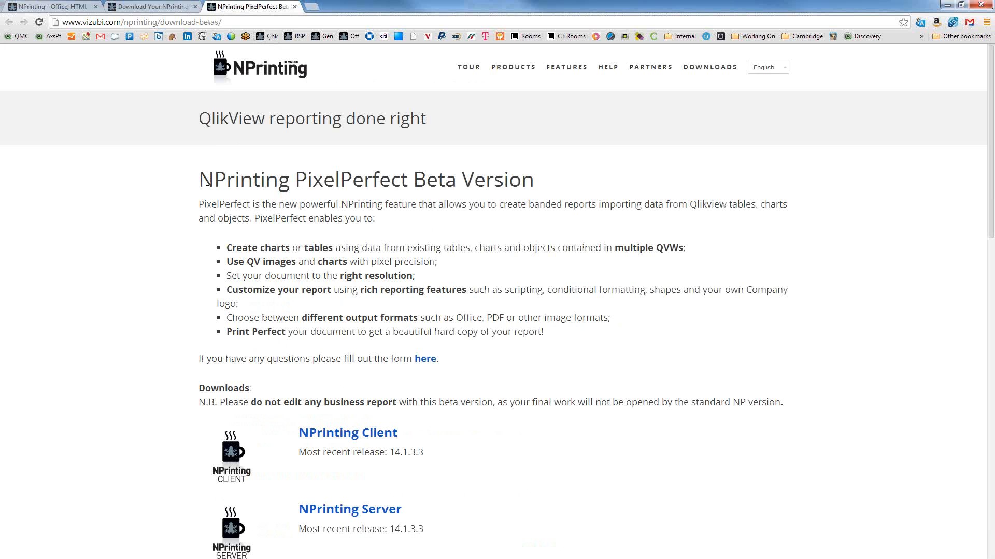
pyautogui.moveTo(199, 181); pyautogui.dragTo(548, 184)
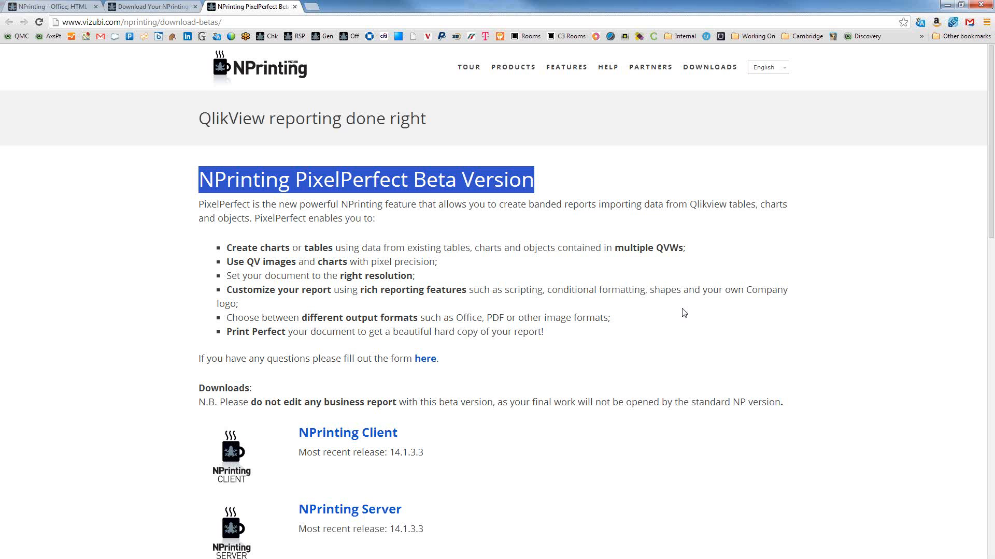
pyautogui.click(539, 184)
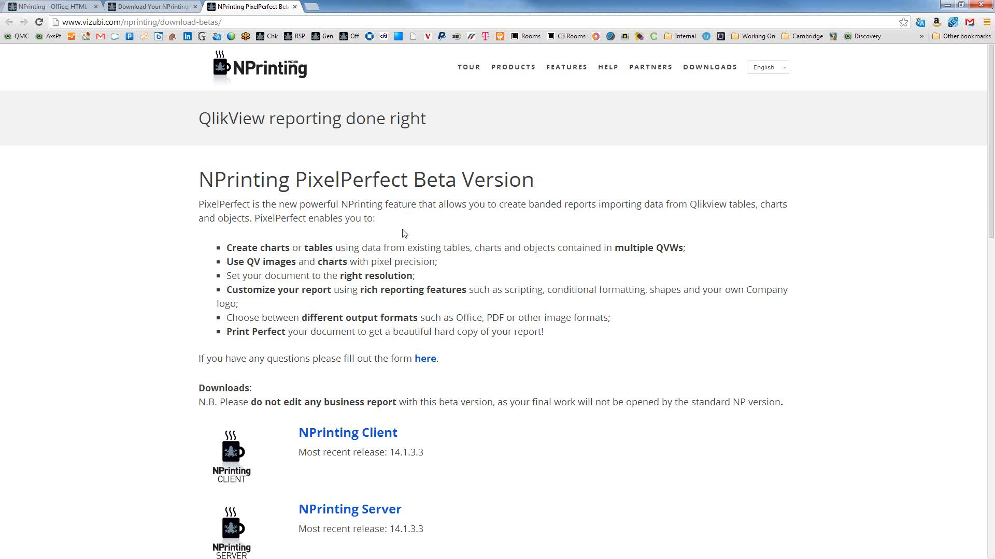
# Step: On the downloads page, highlight the On-Demand requirements: QlikView Desktop 11.20 SR5 and Internet Explorer 10
pyautogui.click(179, 7)
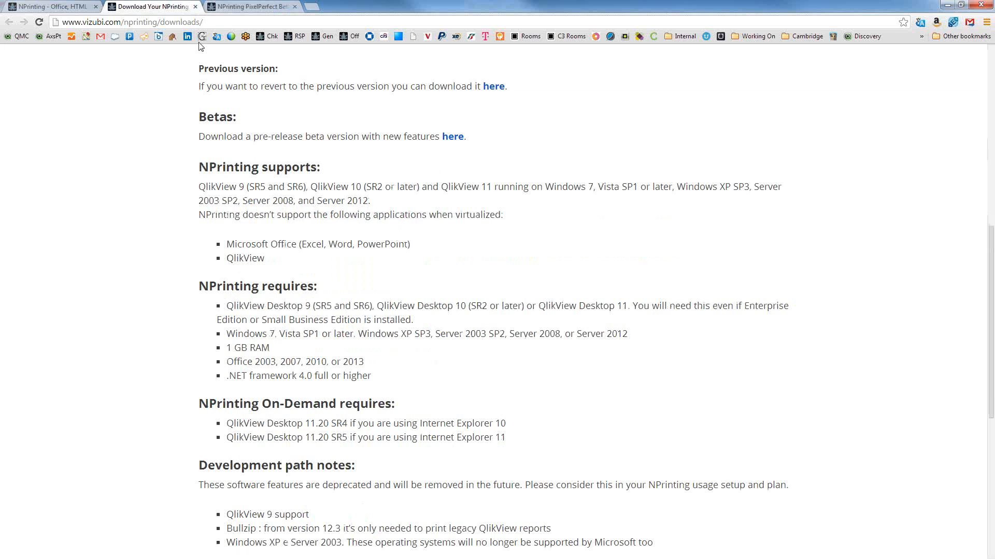
pyautogui.scroll(-4, 475, 218)
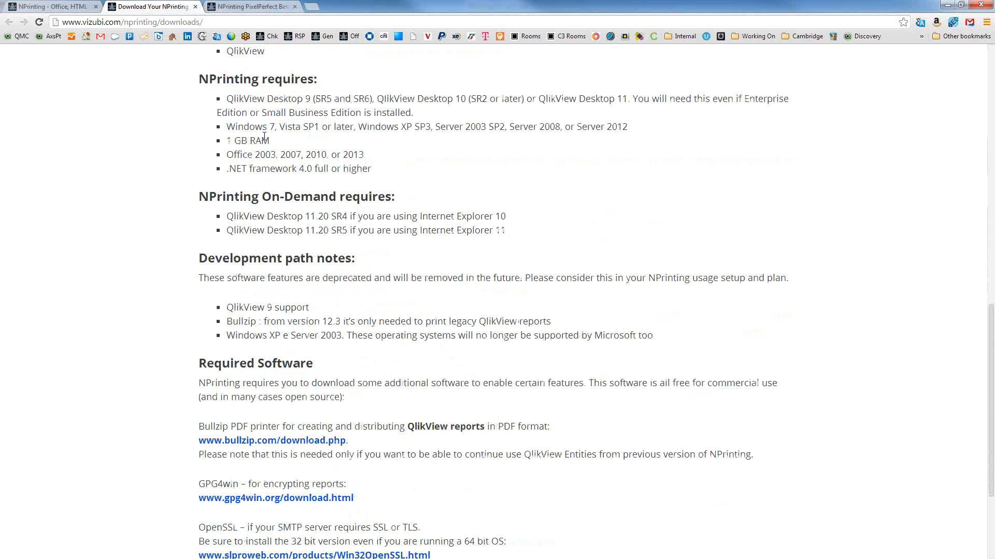
pyautogui.moveTo(226, 99); pyautogui.dragTo(400, 193)
pyautogui.scroll(-2, 565, 195)
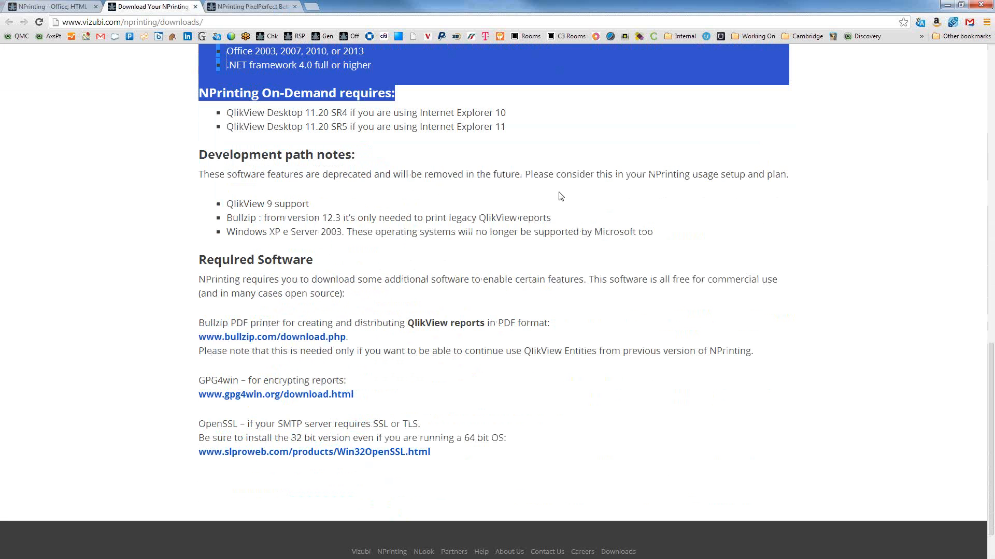
pyautogui.click(319, 147)
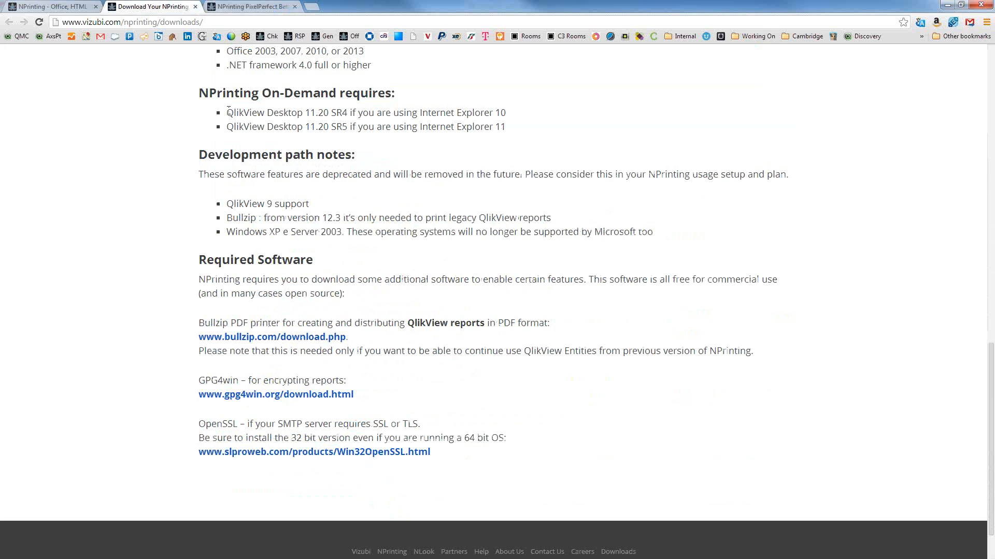
pyautogui.moveTo(200, 92); pyautogui.dragTo(539, 123)
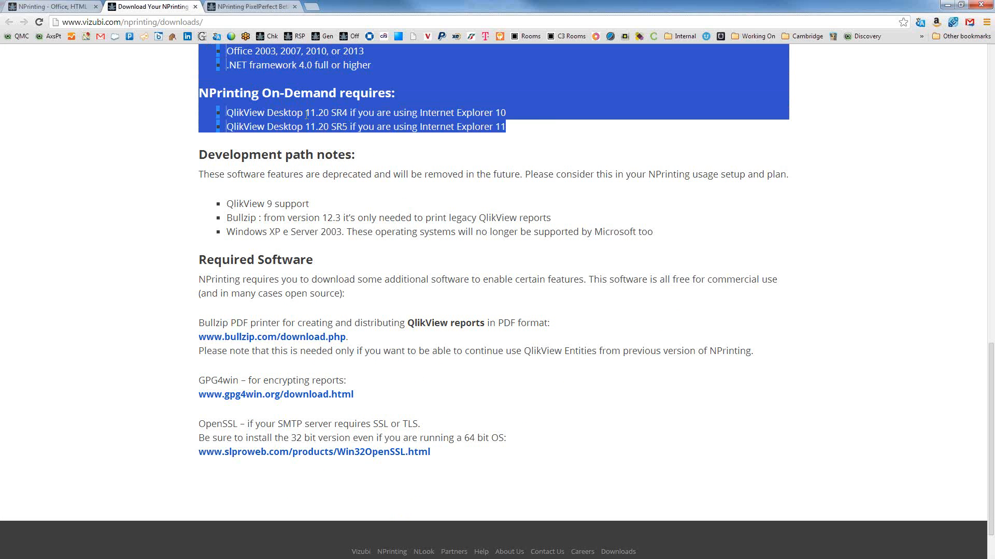
pyautogui.moveTo(306, 112); pyautogui.dragTo(337, 127)
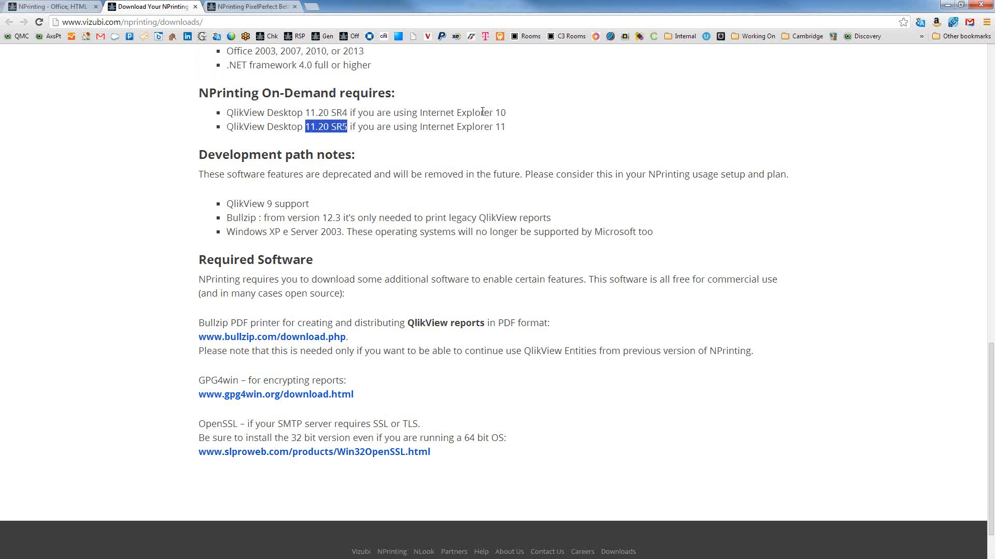
pyautogui.moveTo(518, 113); pyautogui.dragTo(440, 112)
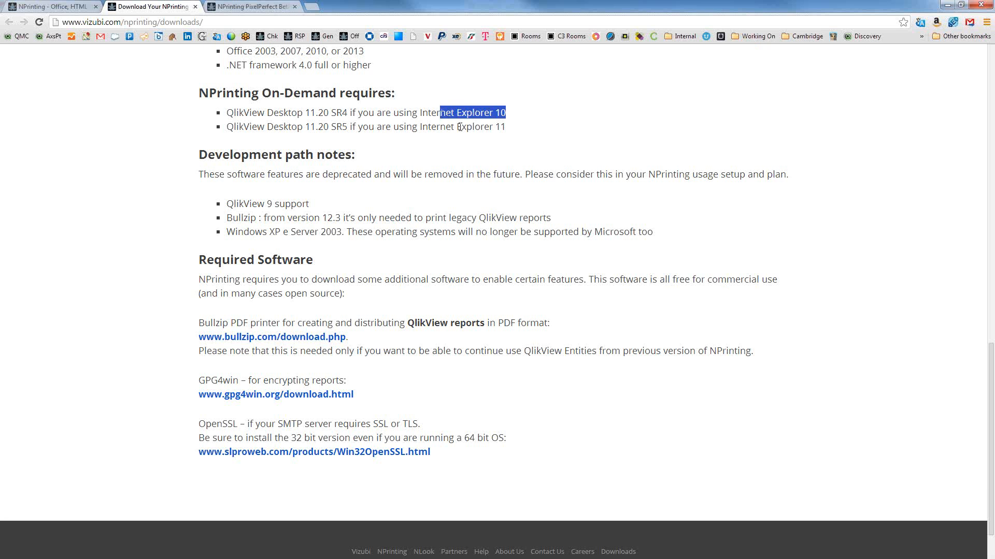
pyautogui.click(515, 149)
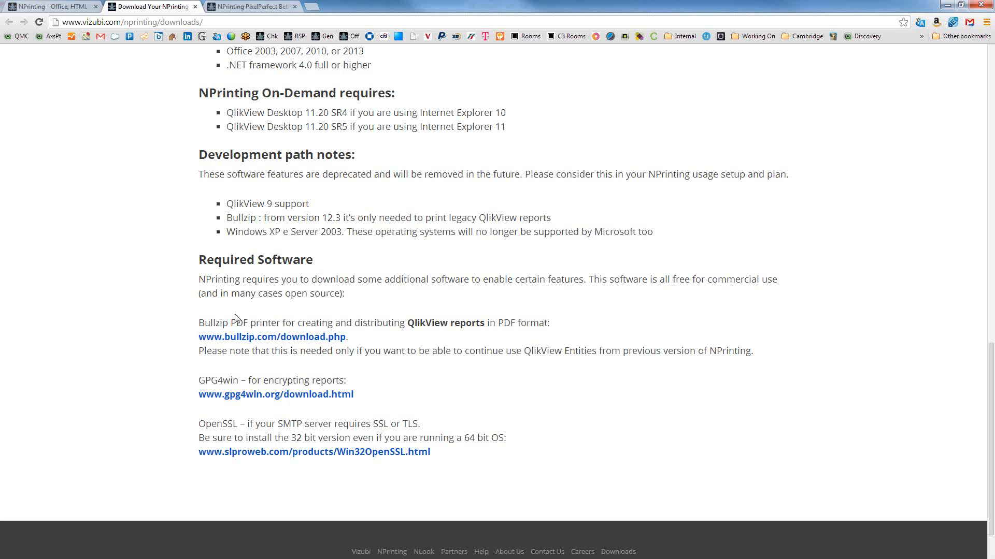
# Step: Highlight the OpenSSL, SMTP, SSL/TLS and 32-bit notes, then open the slproweb.com OpenSSL link in a new tab
pyautogui.doubleClick(220, 424)
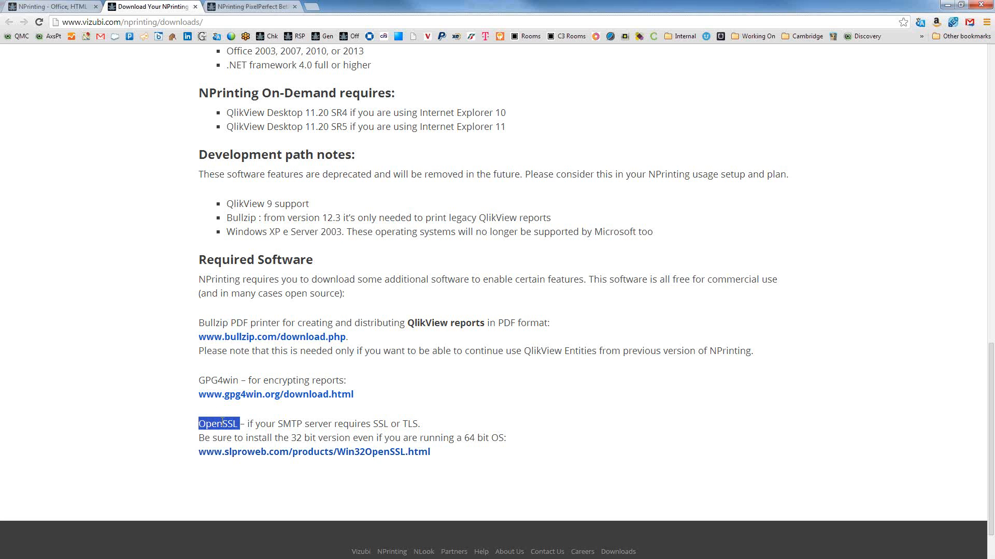
pyautogui.doubleClick(291, 423)
pyautogui.doubleClick(379, 424)
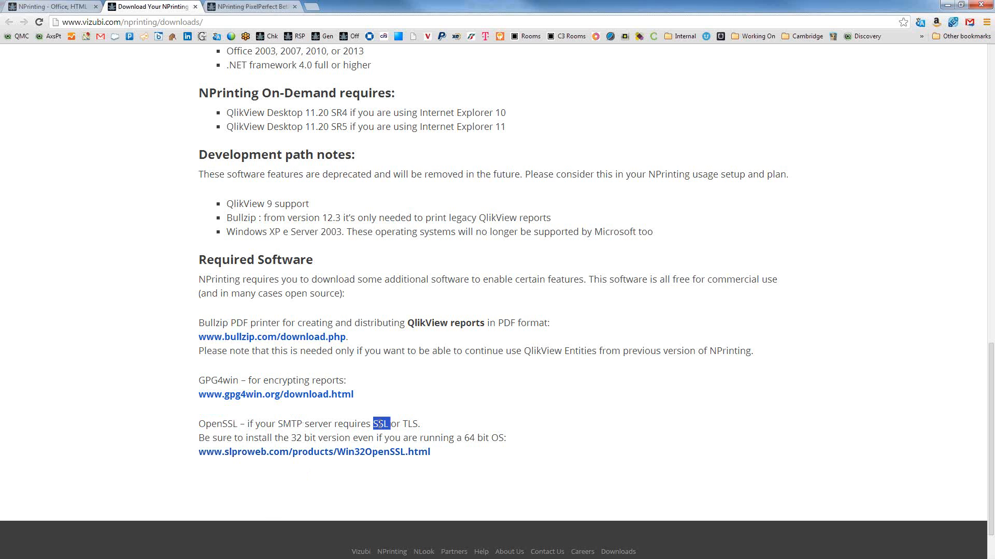
pyautogui.doubleClick(412, 424)
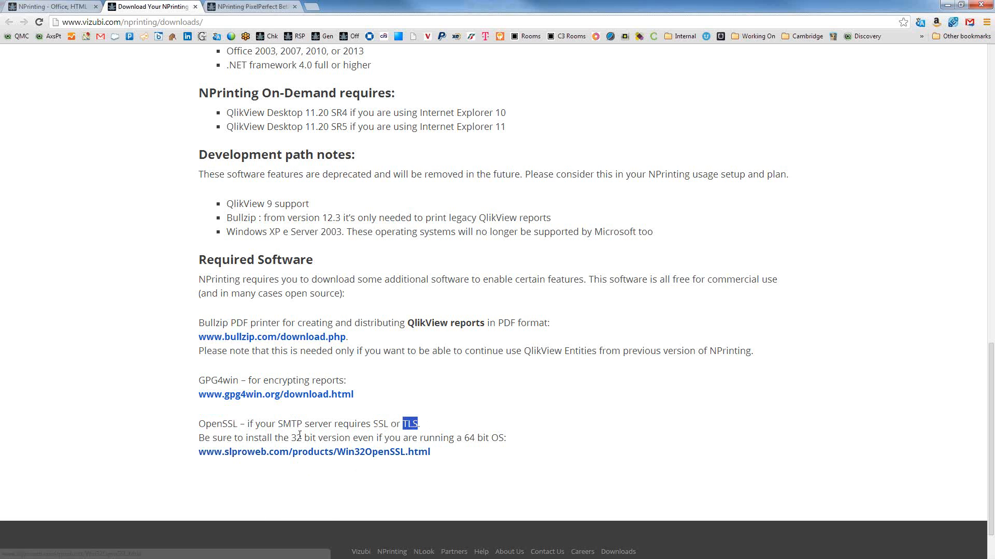
pyautogui.moveTo(291, 438); pyautogui.dragTo(378, 439)
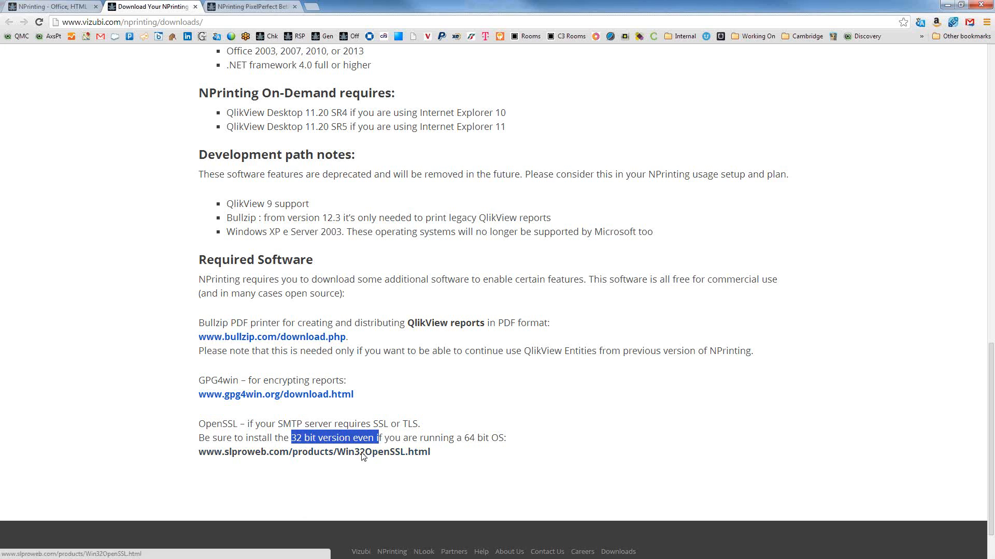
pyautogui.rightClick(363, 452)
pyautogui.click(386, 457)
# Step: On the Win32 OpenSSL page, scroll to the download table and highlight the 'Win32 OpenSSL v1.0.1f' installer
pyautogui.click(338, 6)
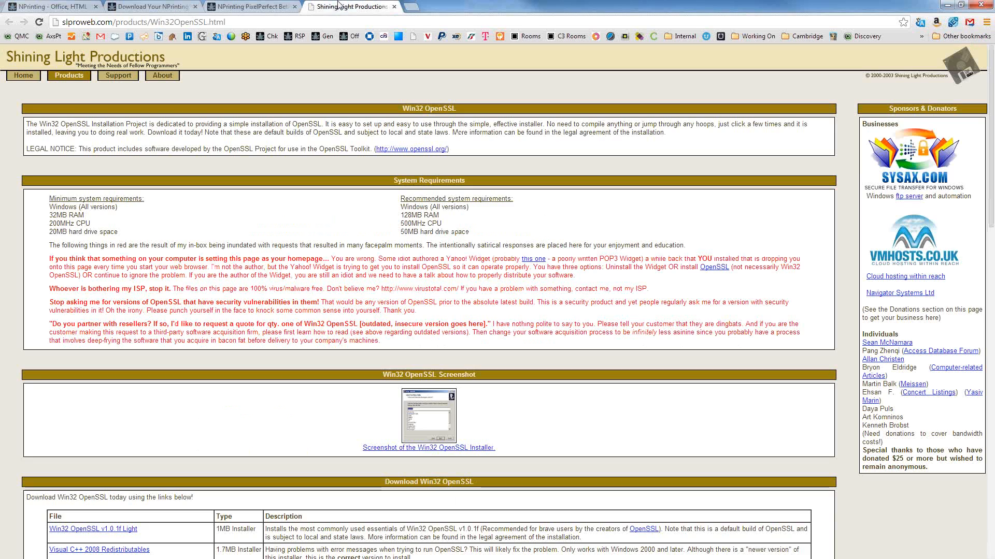
pyautogui.scroll(-1, 240, 377)
pyautogui.scroll(-5, 240, 376)
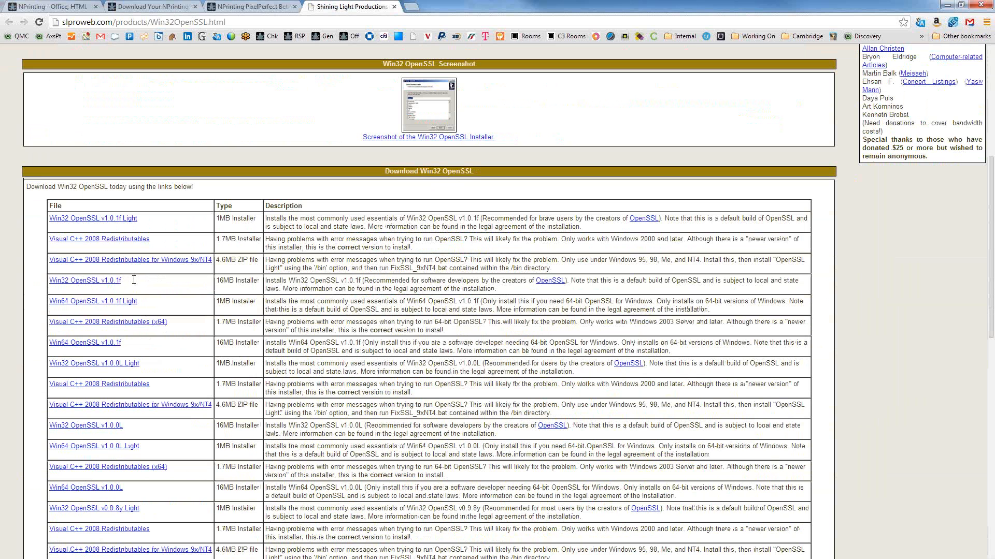
pyautogui.moveTo(123, 281); pyautogui.dragTo(44, 285)
pyautogui.click(132, 288)
pyautogui.moveTo(130, 284); pyautogui.dragTo(67, 291)
pyautogui.click(178, 280)
# Step: Minimize Chrome and bring the course slides PDF forward at the Deprecated Software slide
pyautogui.click(947, 7)
pyautogui.click(401, 409)
pyautogui.scroll(-1, 401, 409)
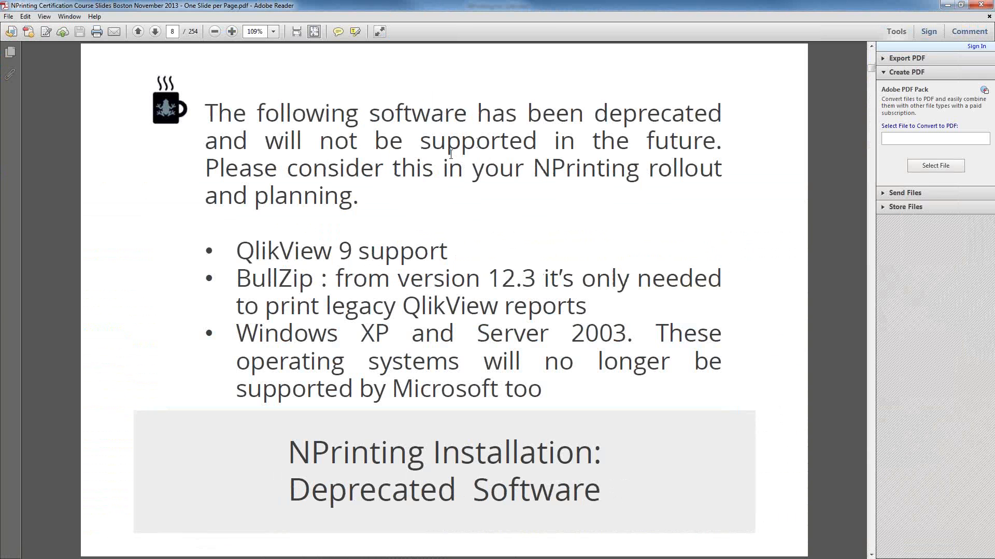
# Step: Highlight the QlikView 9, BullZip and Windows XP/Server 2003 deprecation bullets, then advance the slides
pyautogui.moveTo(260, 246); pyautogui.dragTo(461, 244)
pyautogui.moveTo(244, 279); pyautogui.dragTo(568, 306)
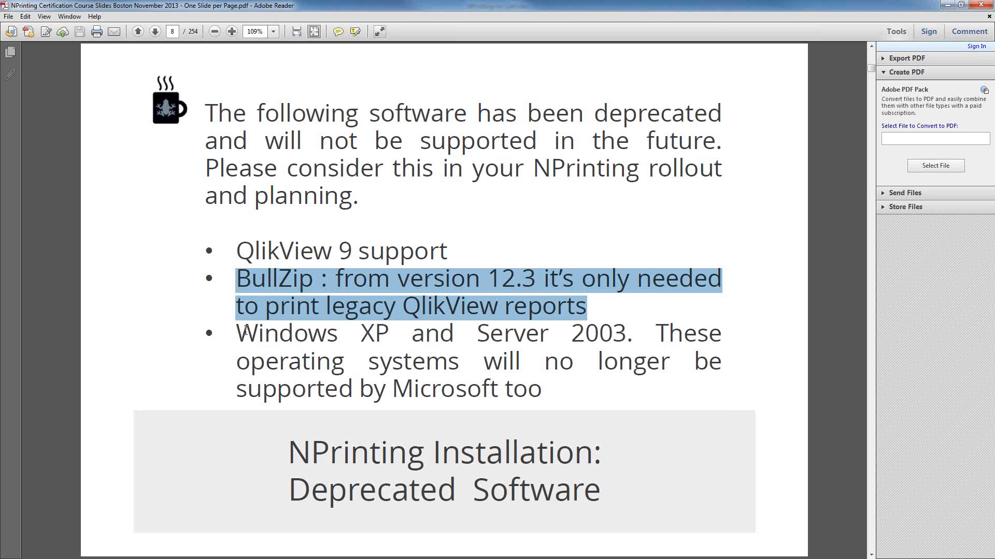
pyautogui.moveTo(236, 334); pyautogui.dragTo(587, 397)
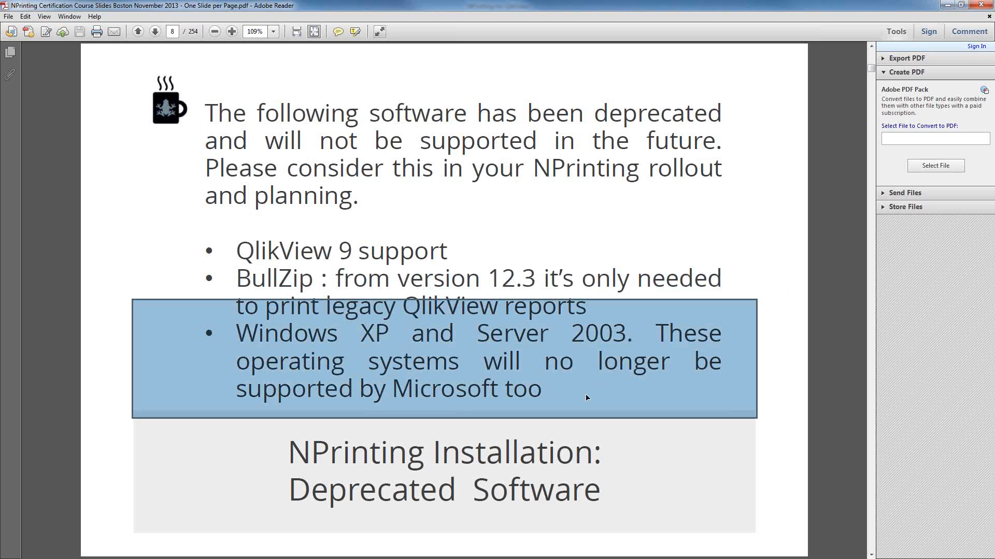
pyautogui.click(211, 274)
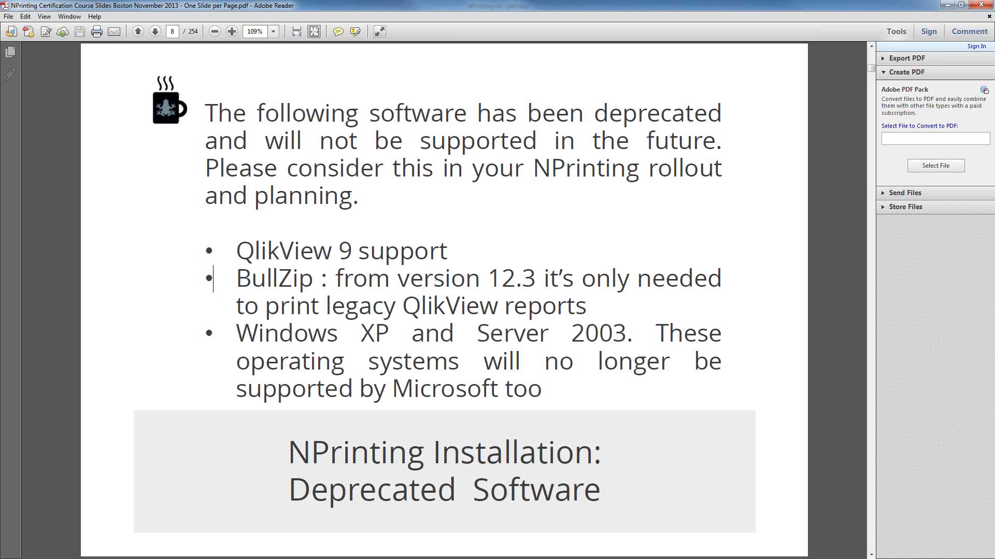
pyautogui.click(871, 459)
# Step: Page through the installation and licence activation slides to Best Practices, then hide Adobe Reader
pyautogui.click(870, 460)
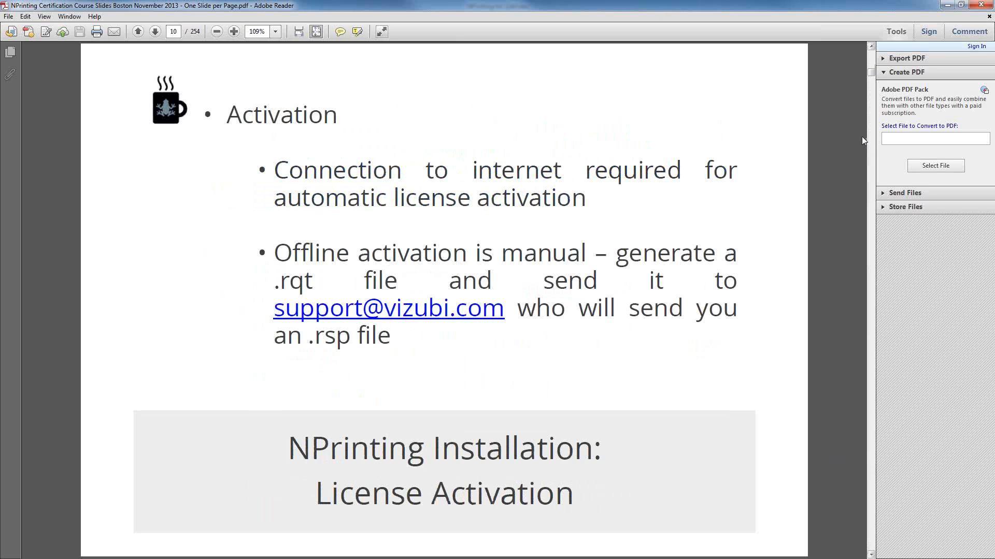
pyautogui.click(872, 61)
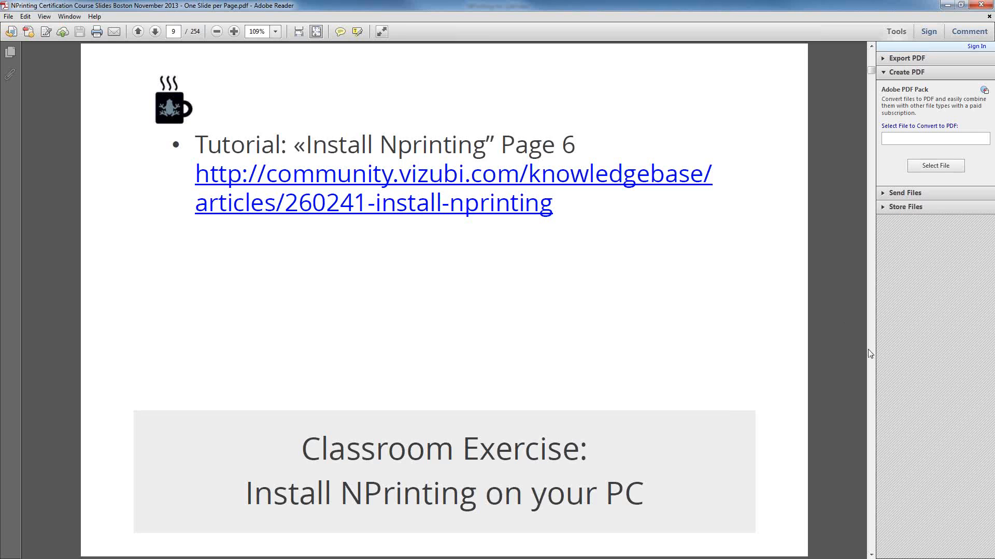
pyautogui.scroll(-1, 869, 354)
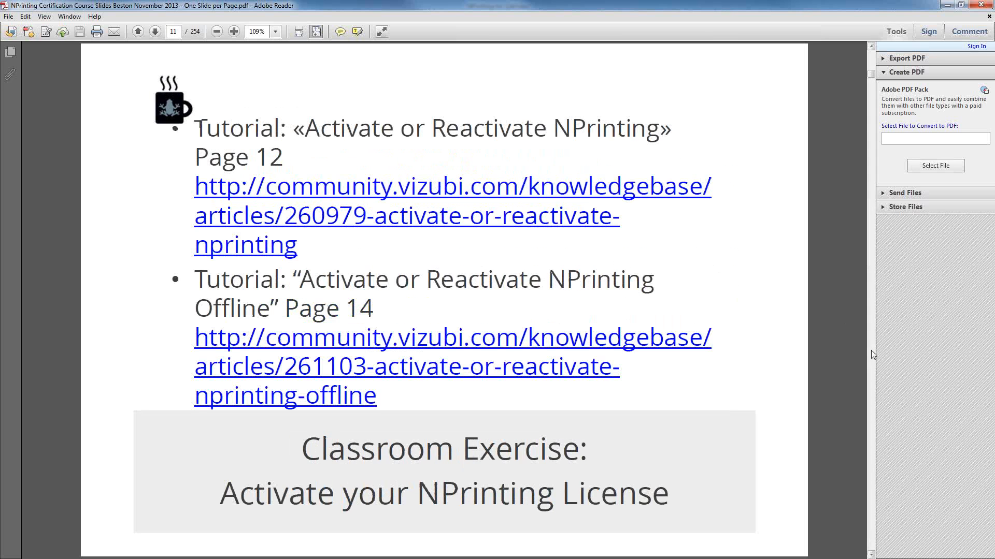
pyautogui.press('pagedown')
pyautogui.press('pagedown')
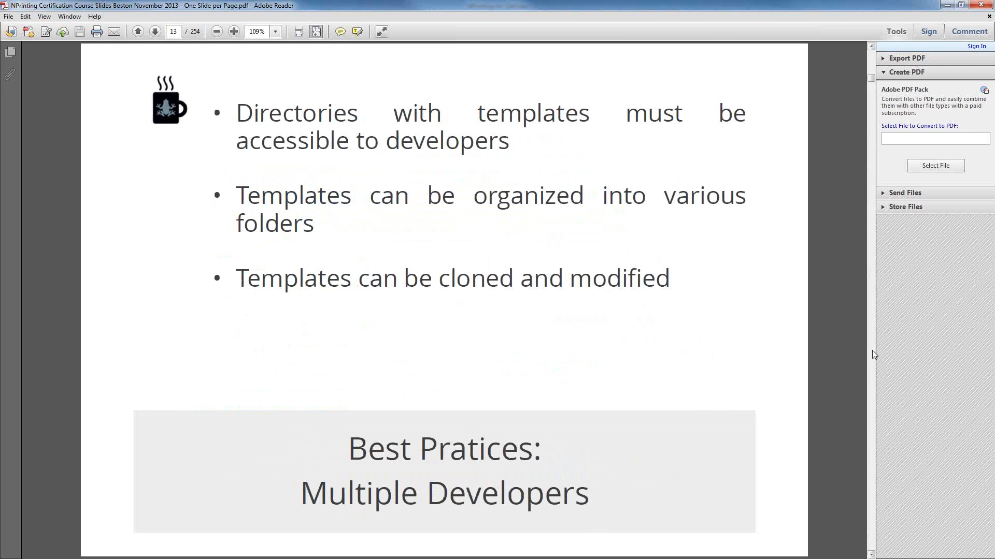
pyautogui.click(947, 5)
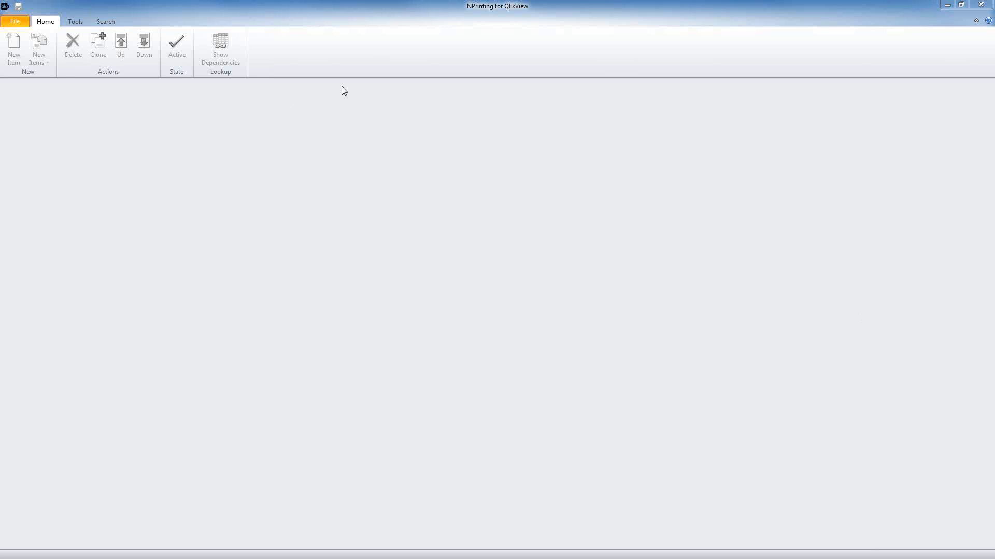
# Step: Open File > Options and keep English as the language and Silver as the colour scheme
pyautogui.click(16, 23)
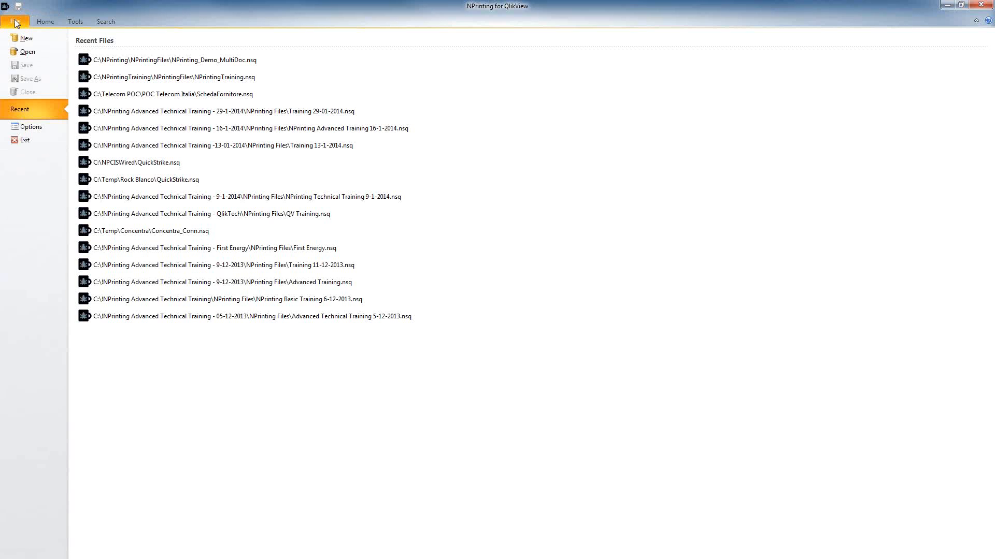
pyautogui.click(23, 126)
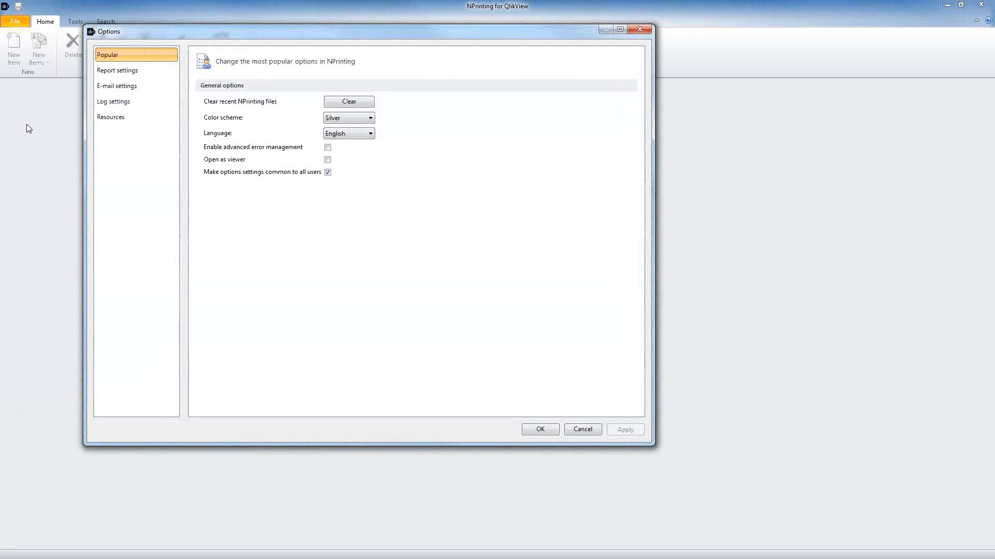
pyautogui.click(370, 133)
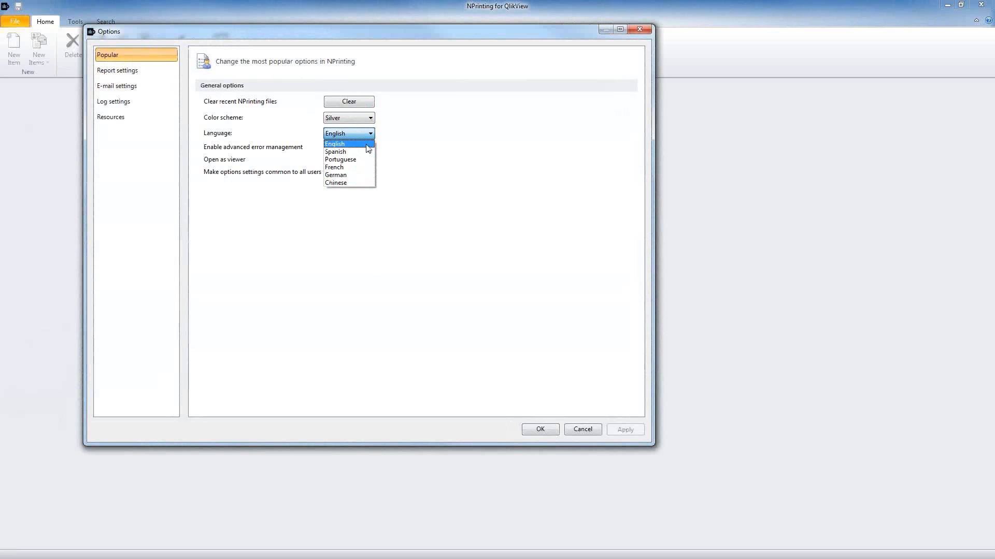
pyautogui.click(384, 131)
pyautogui.click(369, 118)
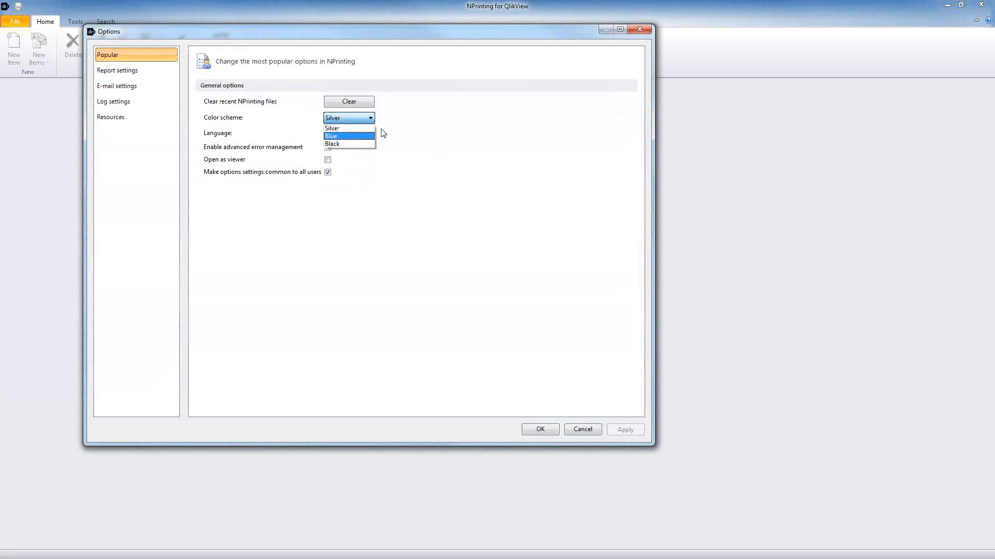
pyautogui.click(422, 129)
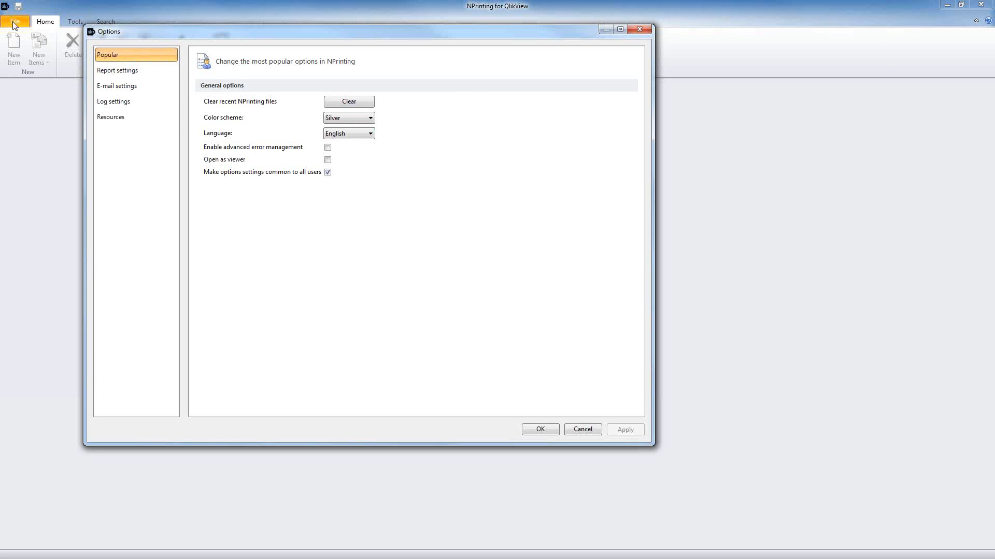
# Step: Toggle the open-as-viewer option and switch advanced error management on, then back off
pyautogui.click(327, 161)
pyautogui.click(328, 148)
pyautogui.click(328, 147)
# Step: On Report settings, review the default output folder, output name 'Report' and template folder paths
pyautogui.click(138, 72)
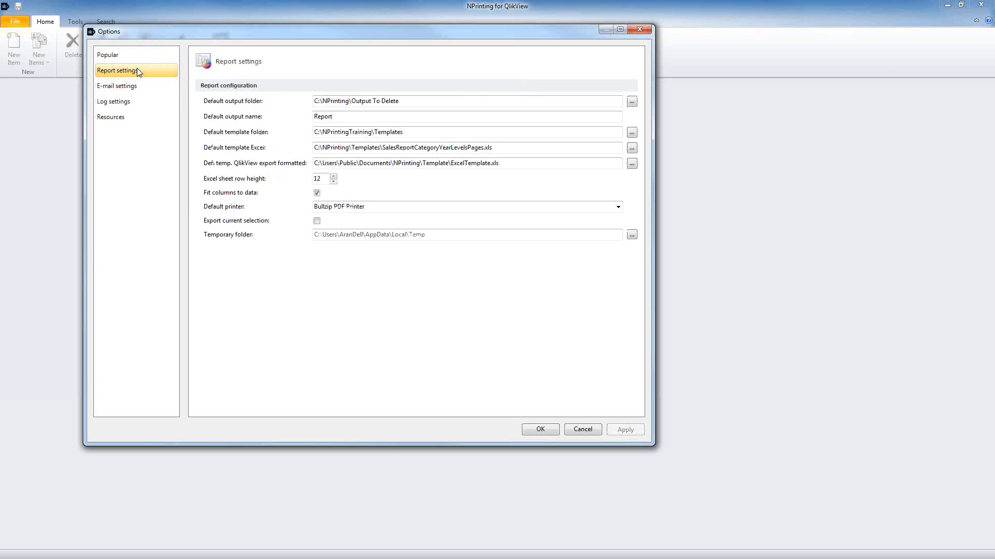
pyautogui.moveTo(410, 101); pyautogui.dragTo(294, 104)
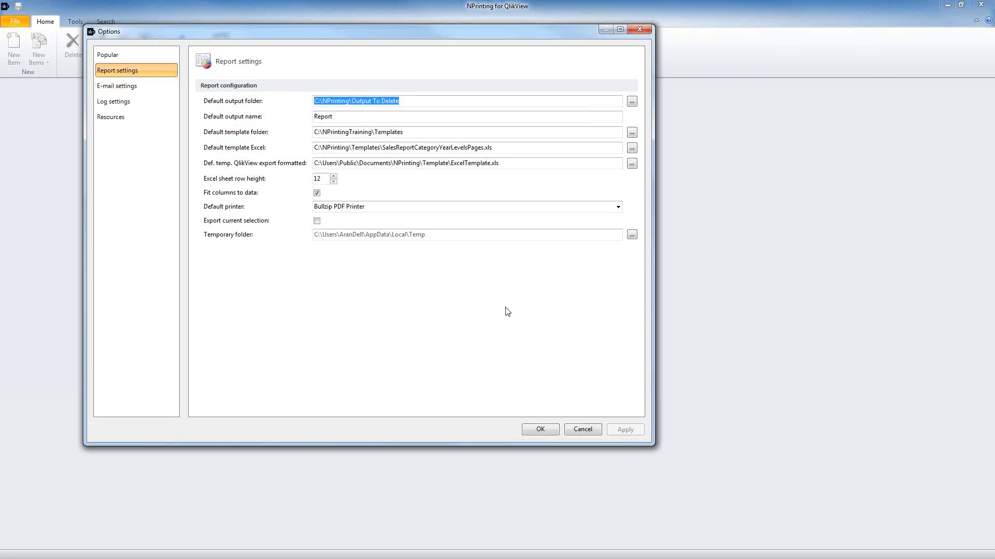
pyautogui.moveTo(346, 117); pyautogui.dragTo(287, 115)
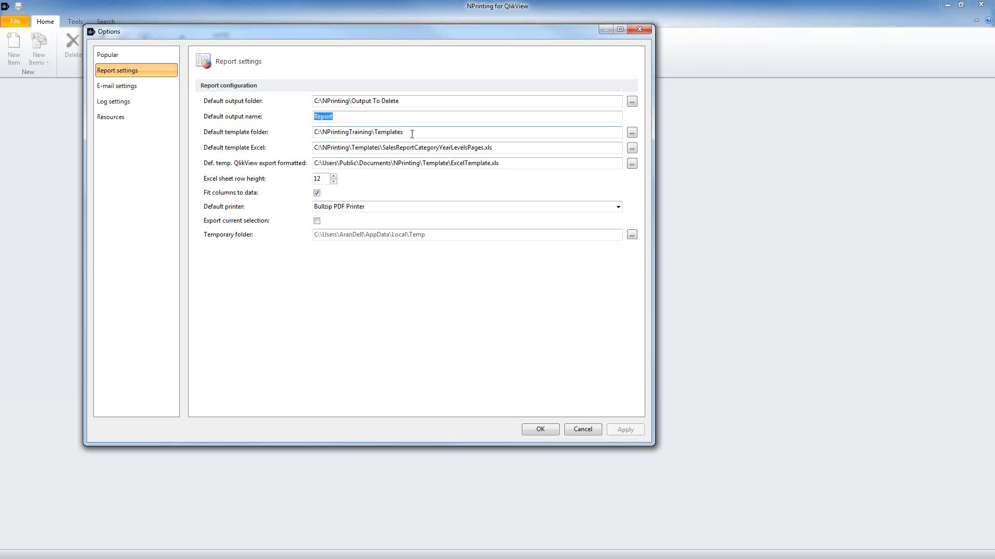
pyautogui.moveTo(412, 134); pyautogui.dragTo(312, 133)
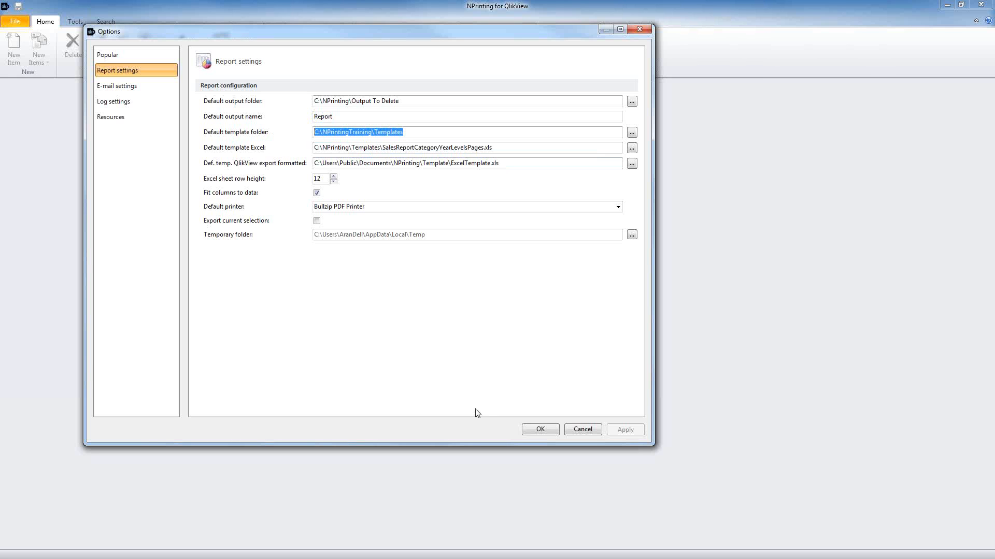
# Step: Set the default template folder to the 10-2-2014 technical training's Templates subfolder
pyautogui.click(631, 134)
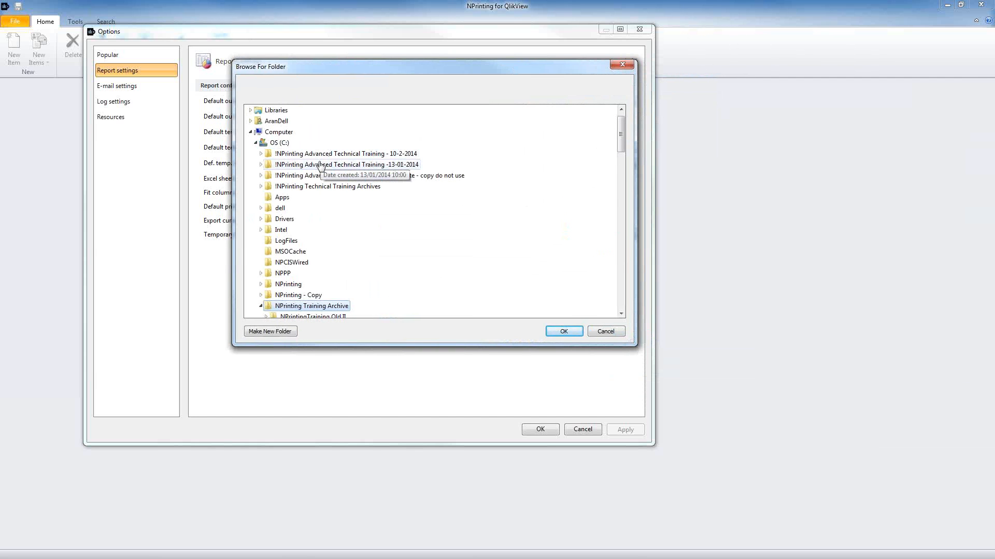
pyautogui.doubleClick(322, 155)
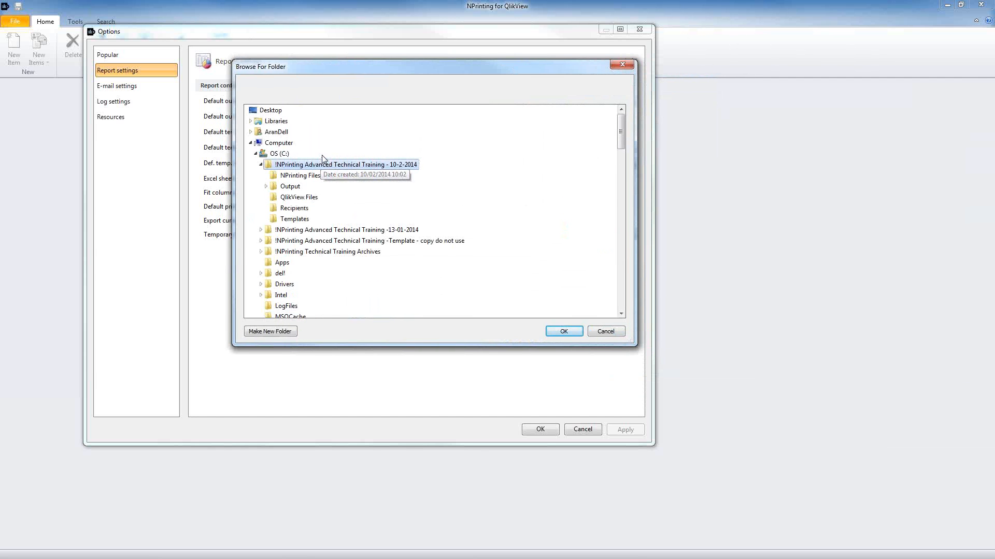
pyautogui.click(303, 219)
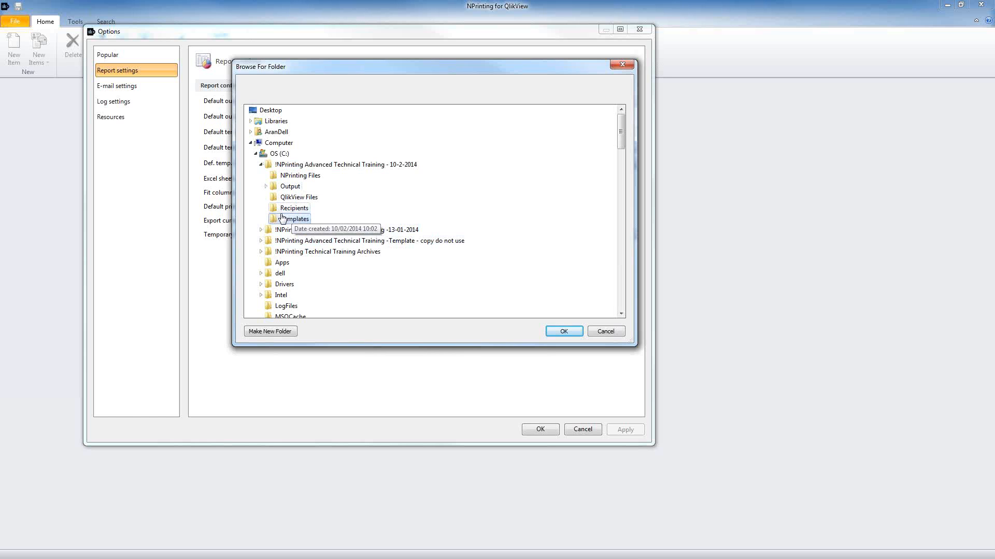
pyautogui.click(555, 331)
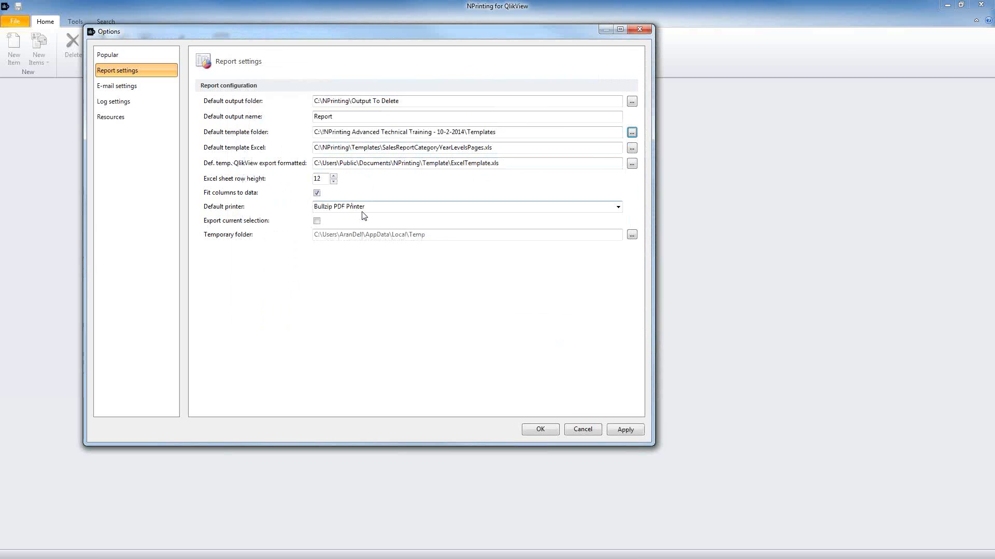
pyautogui.click(131, 86)
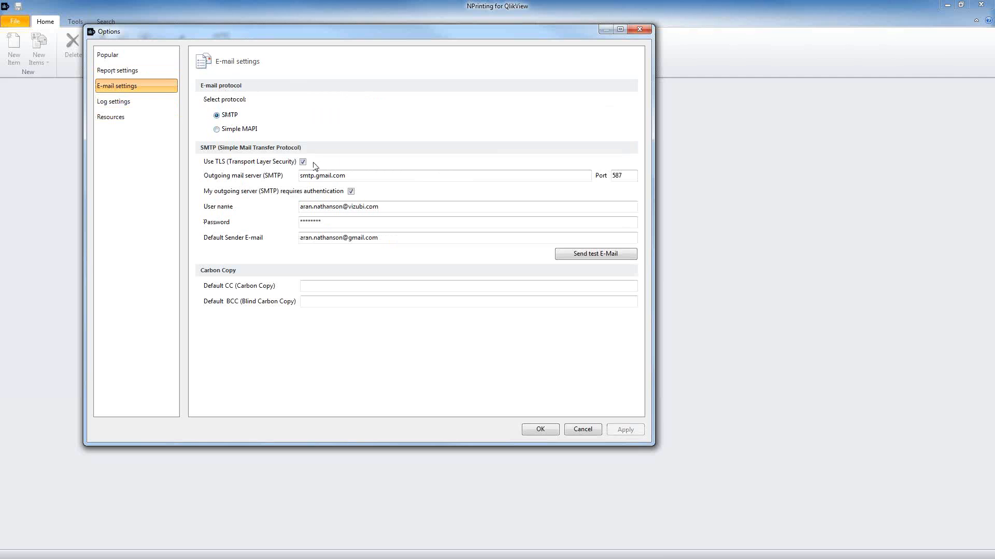
# Step: Review the outgoing mail server, SMTP port 587, user name and stored password on E-mail settings
pyautogui.moveTo(360, 175); pyautogui.dragTo(268, 180)
pyautogui.doubleClick(617, 175)
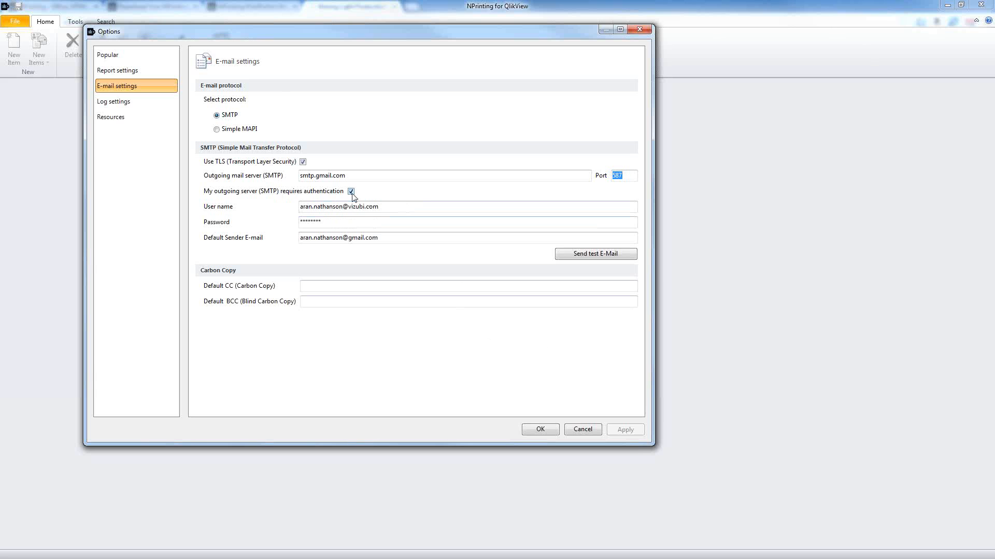
pyautogui.moveTo(403, 206); pyautogui.dragTo(272, 216)
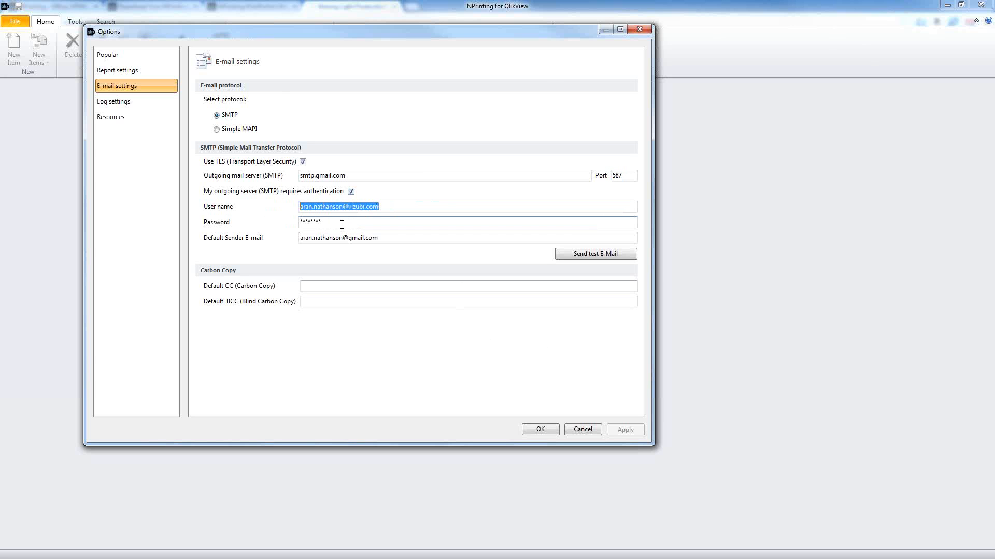
pyautogui.moveTo(342, 225); pyautogui.dragTo(282, 228)
pyautogui.moveTo(382, 207); pyautogui.dragTo(292, 209)
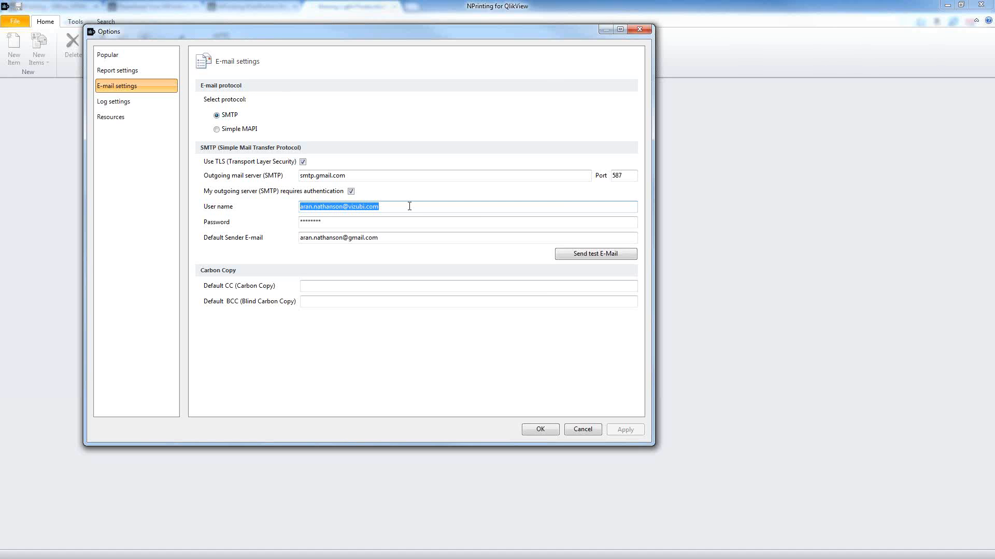
pyautogui.moveTo(409, 207); pyautogui.dragTo(293, 207)
pyautogui.click(348, 224)
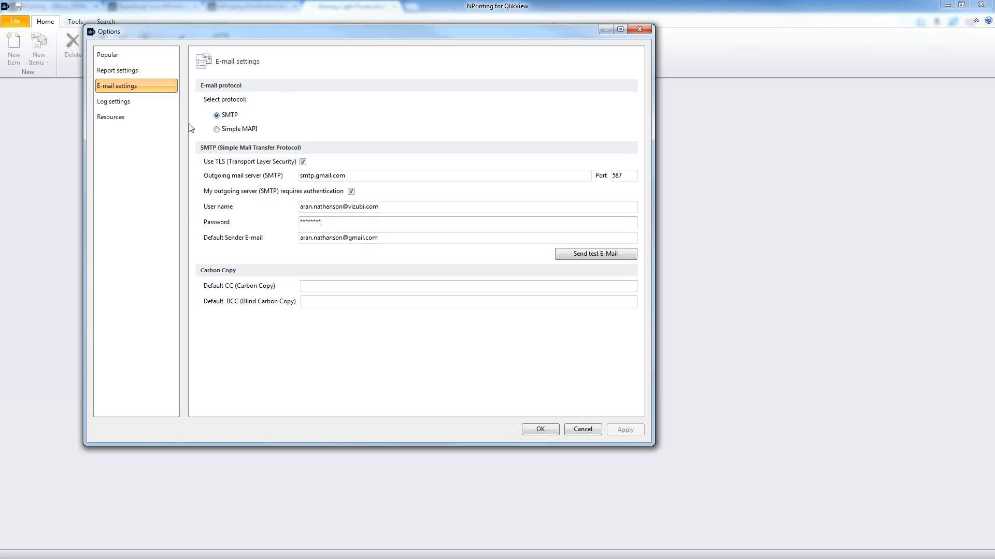
pyautogui.click(144, 103)
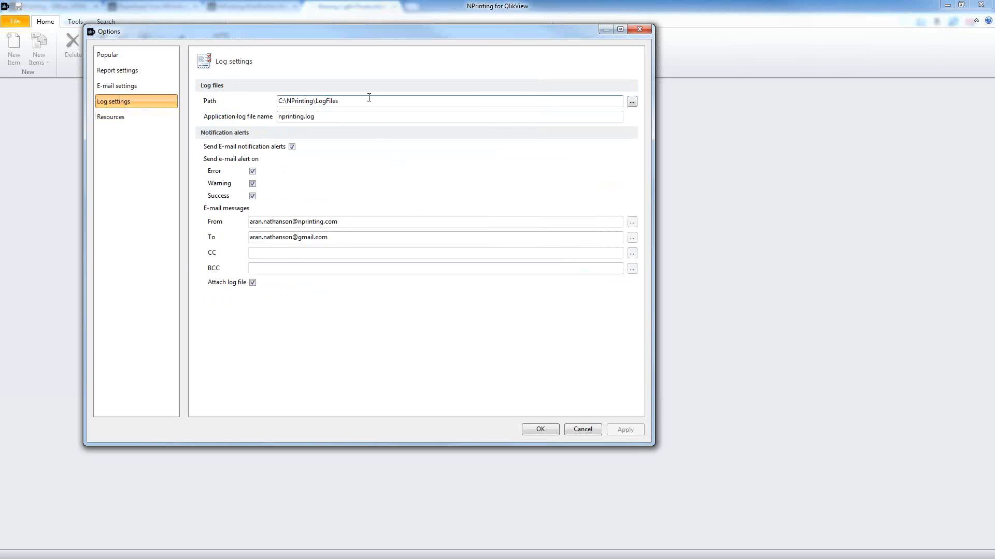
# Step: Review the log files path and toggle the warning and success alert options off and back on
pyautogui.moveTo(369, 99); pyautogui.dragTo(200, 129)
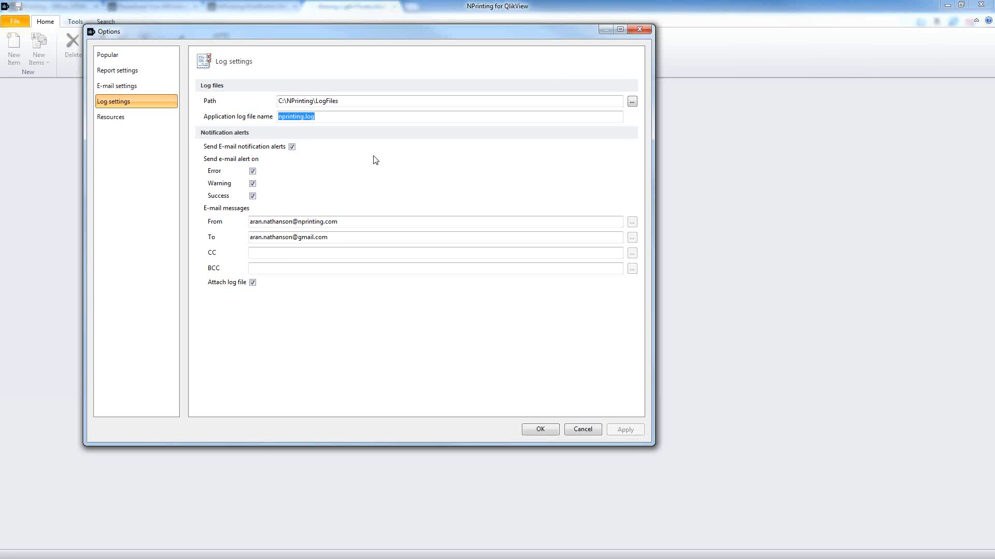
pyautogui.click(340, 116)
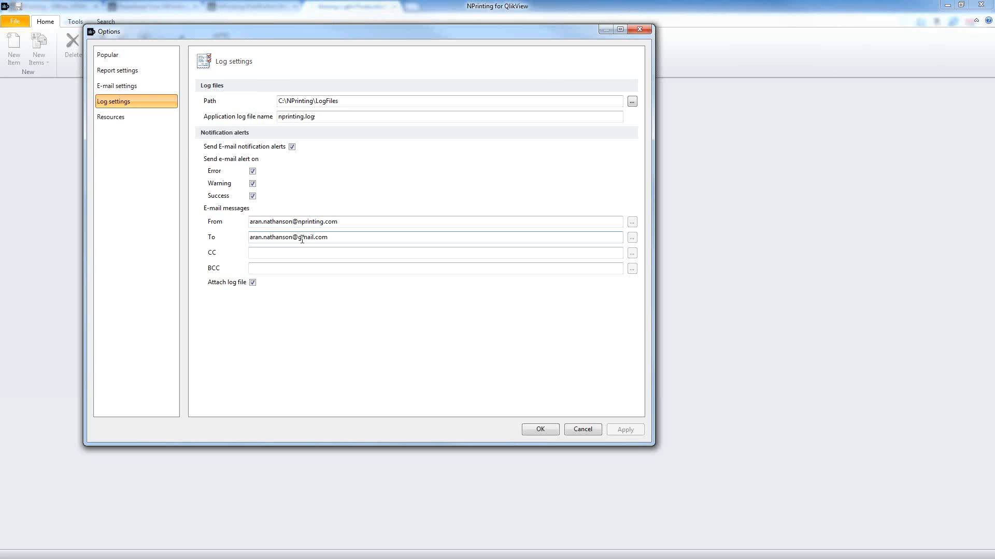
pyautogui.click(253, 184)
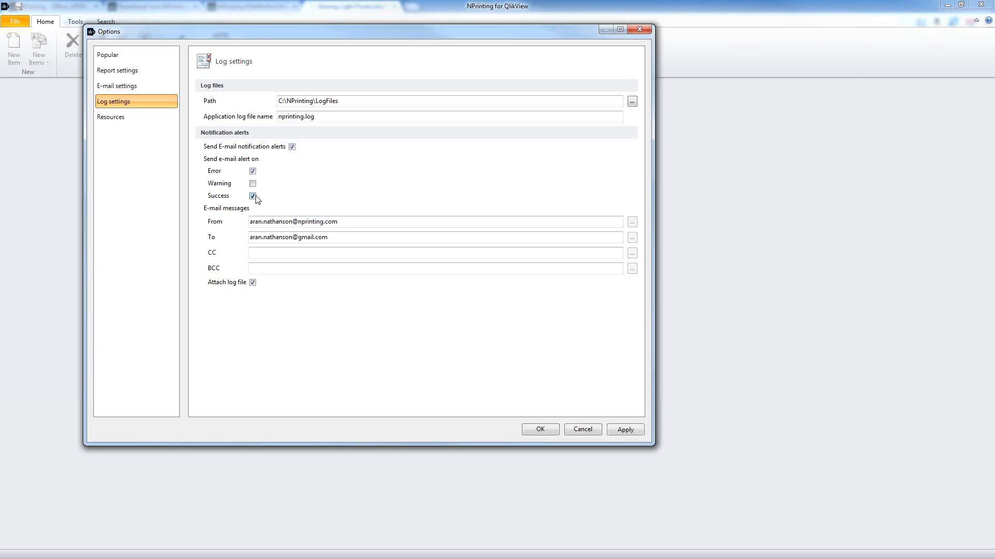
pyautogui.click(253, 196)
pyautogui.click(253, 183)
pyautogui.click(252, 196)
# Step: Append a second recipient e-mail address after a semicolon in the alert To field
pyautogui.moveTo(389, 222); pyautogui.dragTo(216, 228)
pyautogui.moveTo(340, 238); pyautogui.dragTo(231, 251)
pyautogui.click(377, 240)
pyautogui.write('; ')
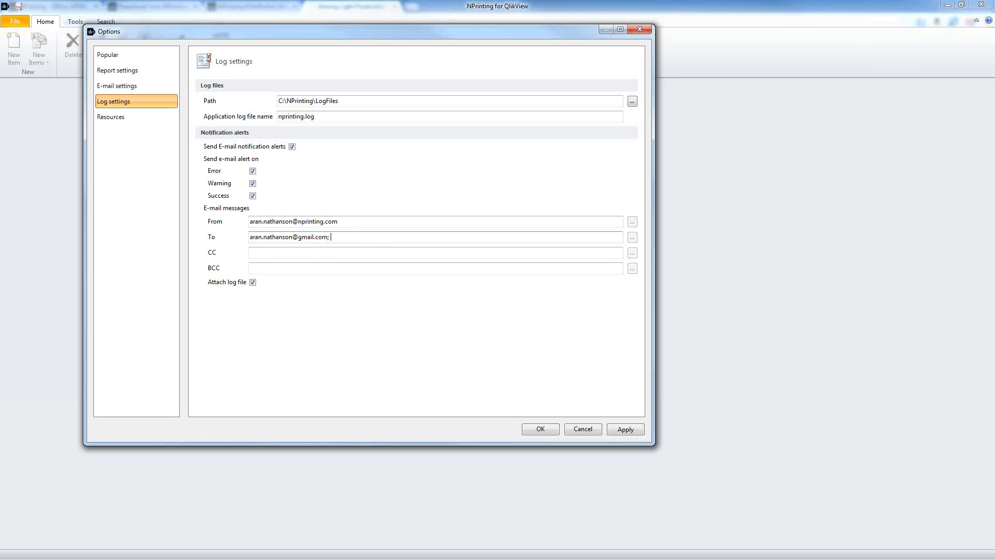
pyautogui.write('om')
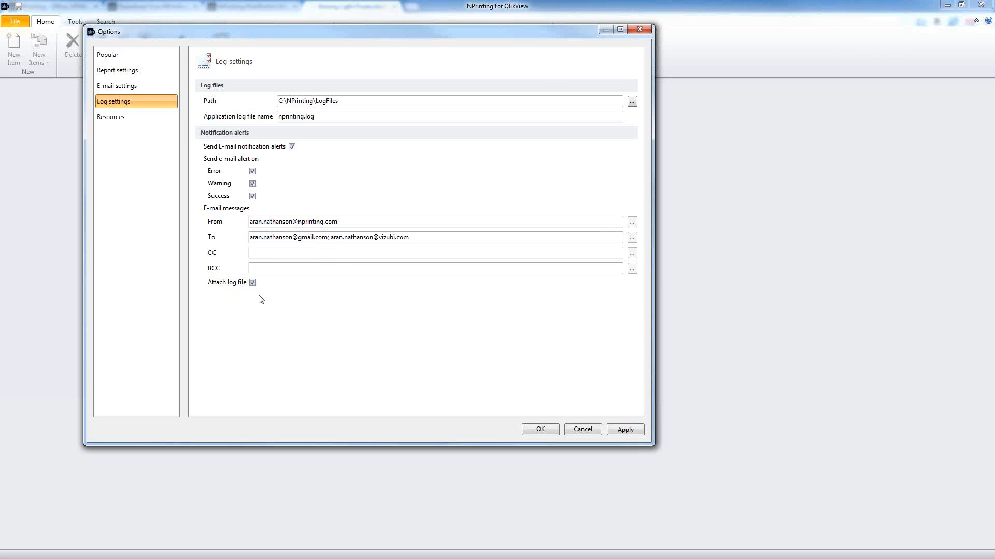
pyautogui.click(140, 117)
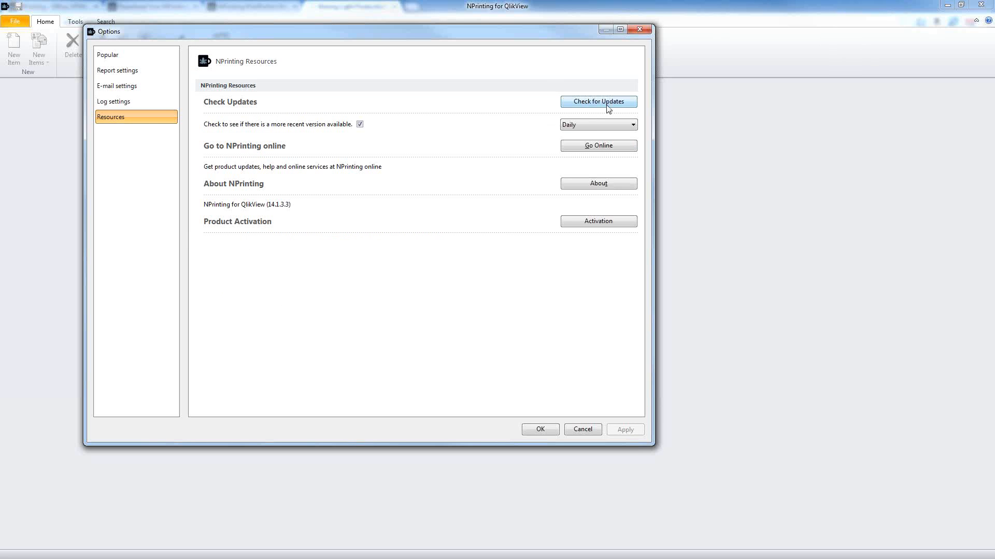
# Step: Copy the current activation code and deactivate the NPrinting licence on this machine
pyautogui.click(597, 223)
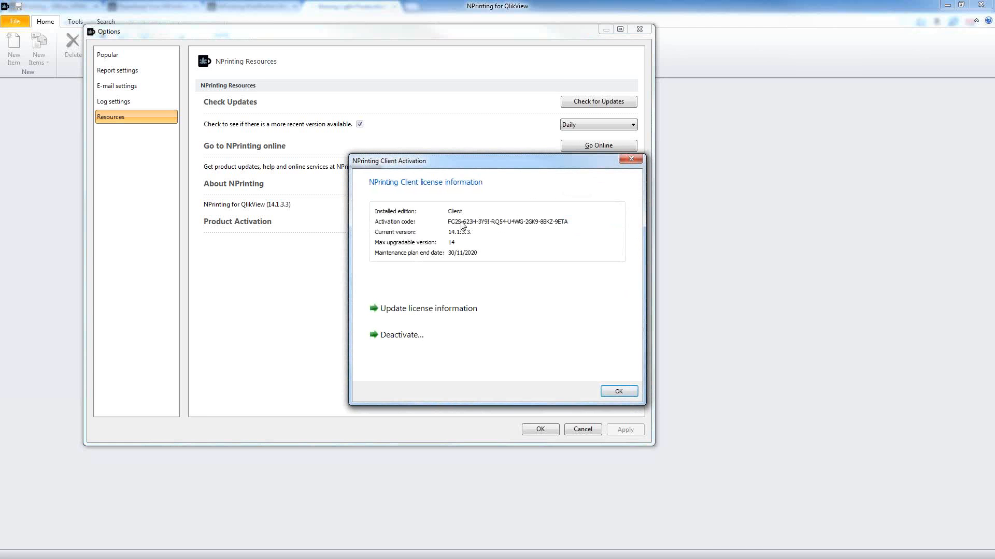
pyautogui.moveTo(570, 222); pyautogui.dragTo(446, 221)
pyautogui.hotkey('ctrl', 'c')
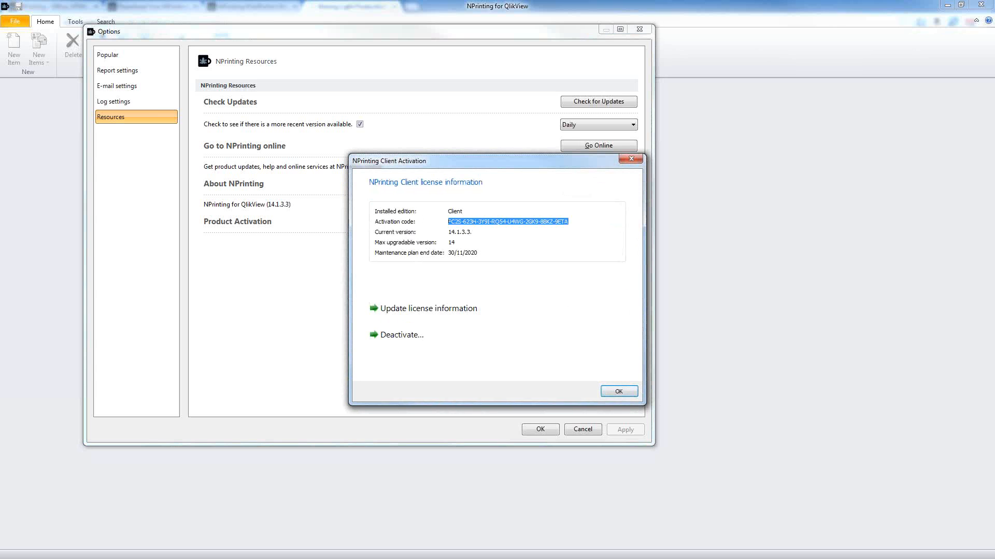
pyautogui.hotkey('alt', 'Tab')
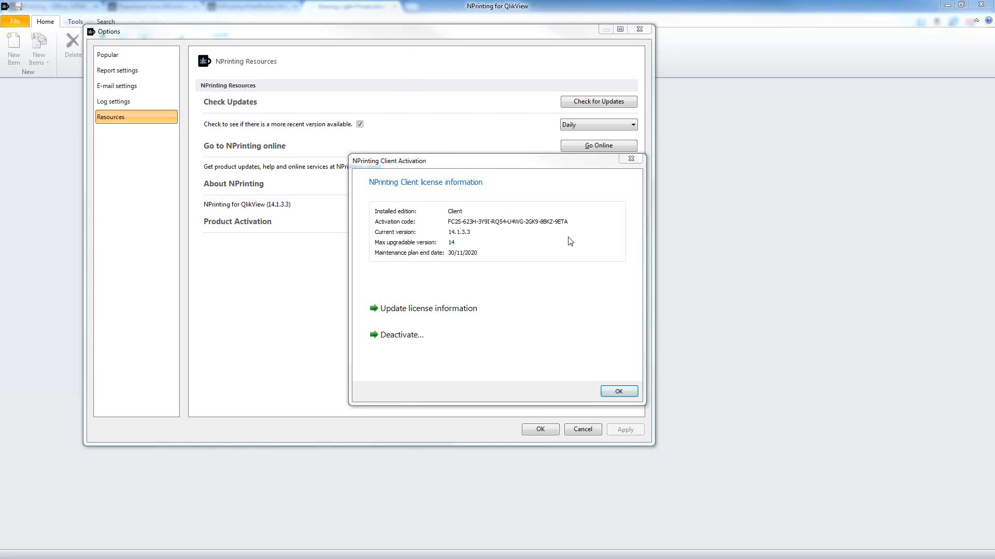
pyautogui.click(407, 340)
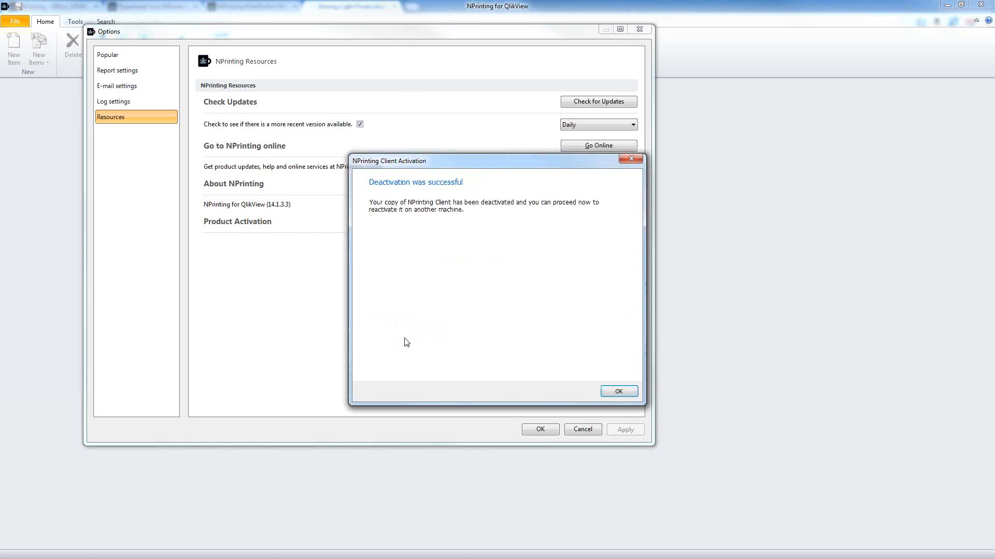
pyautogui.click(601, 392)
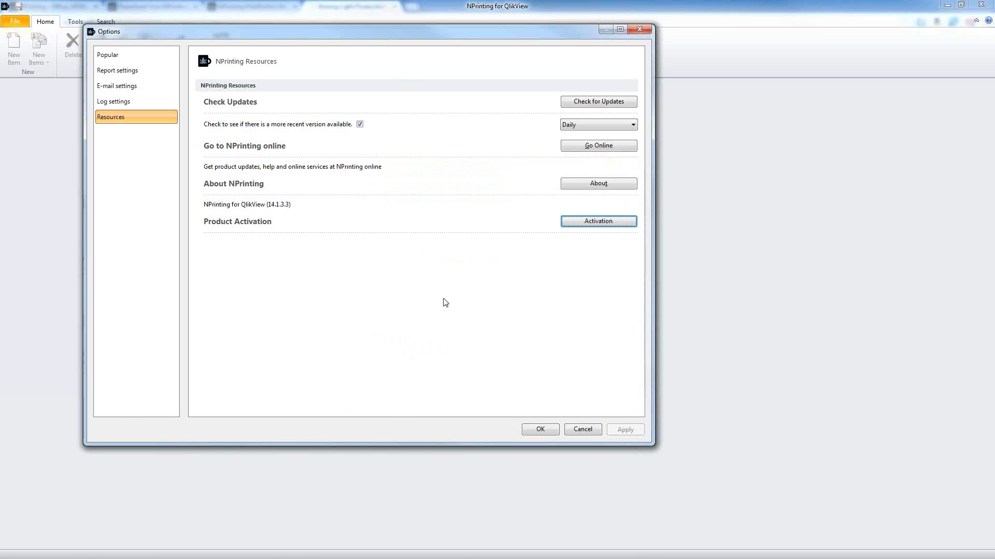
# Step: Paste the copied code as a new activation code and switch to manual offline activation
pyautogui.click(585, 223)
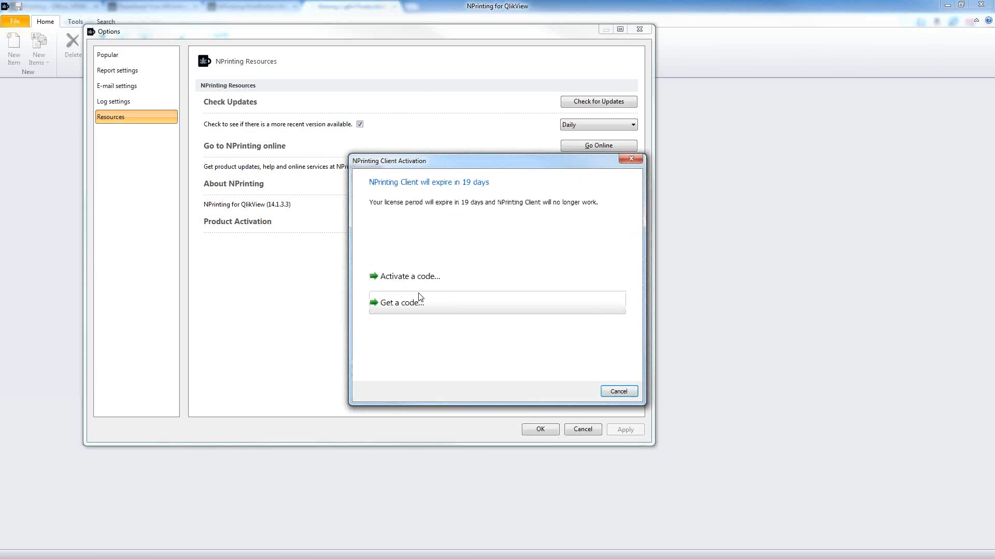
pyautogui.click(424, 276)
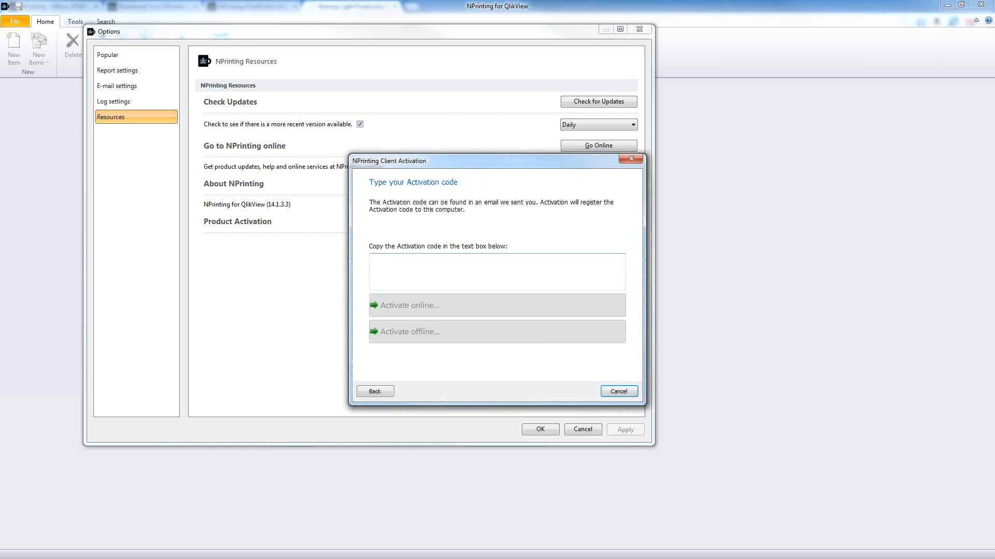
pyautogui.click(486, 260)
pyautogui.hotkey('ctrl', 'v')
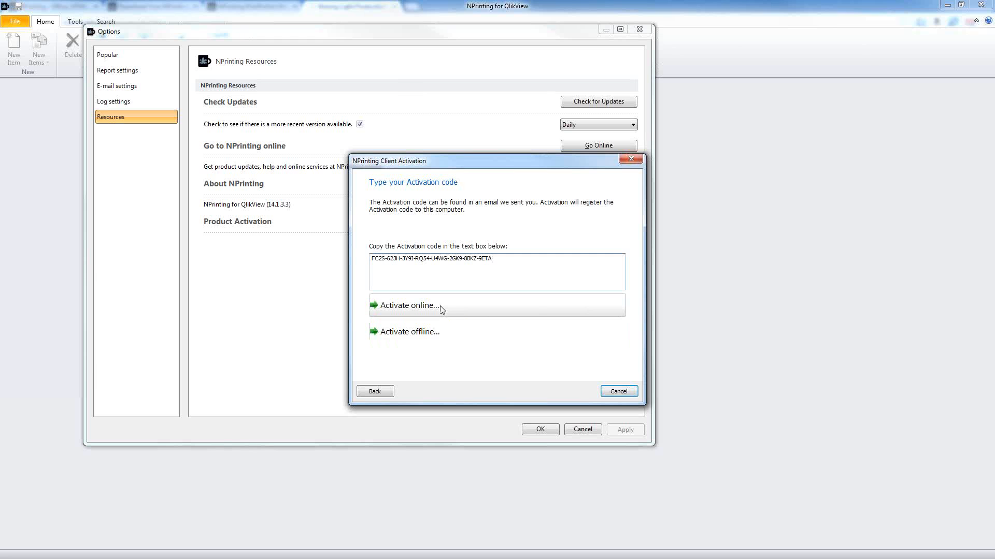
pyautogui.click(442, 310)
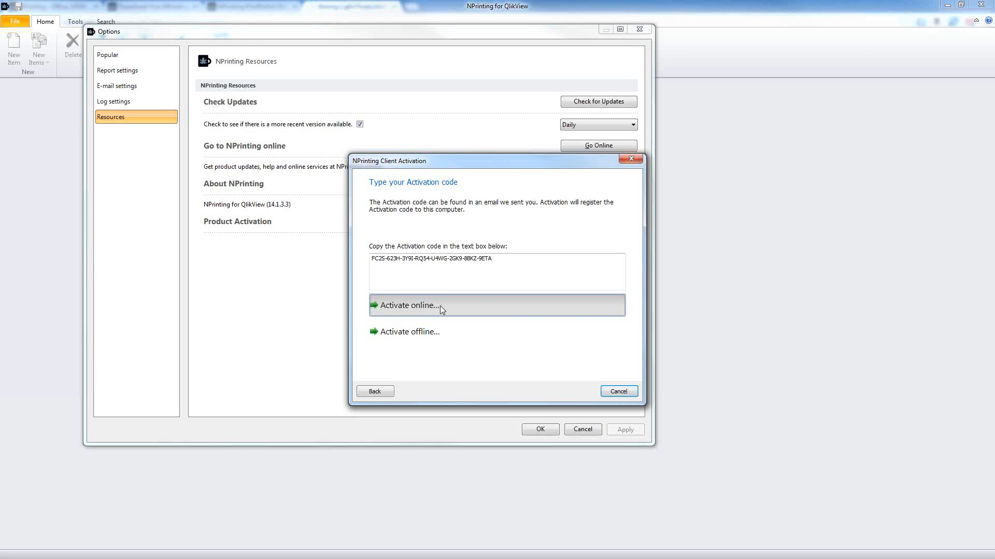
pyautogui.click(440, 333)
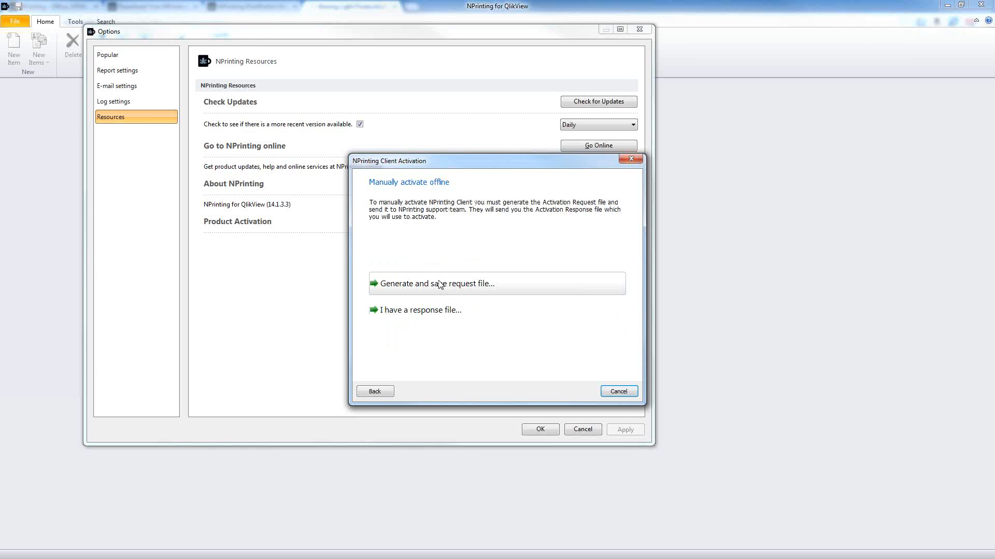
# Step: Save an activation request file named 'test request' in the dated advanced training folder on C:
pyautogui.click(439, 284)
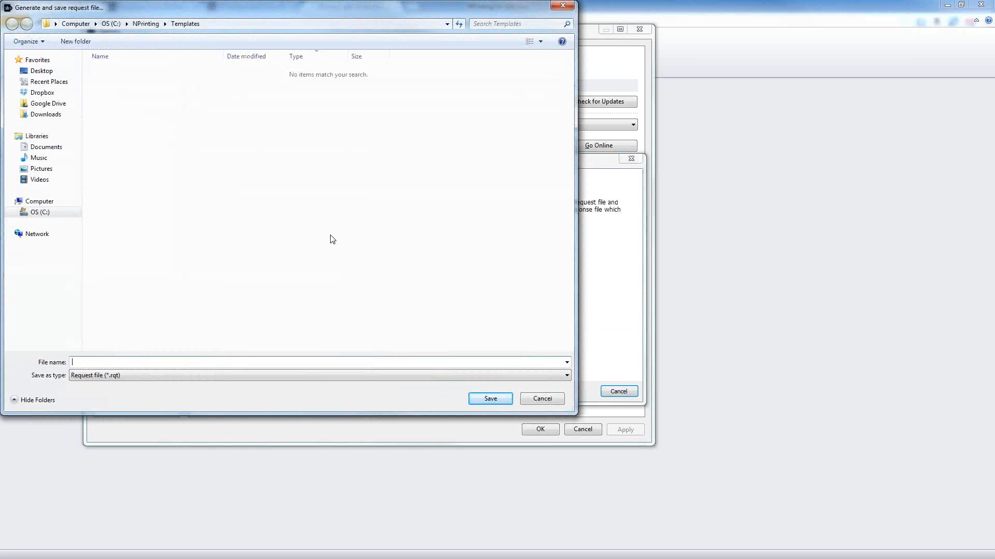
pyautogui.write('test')
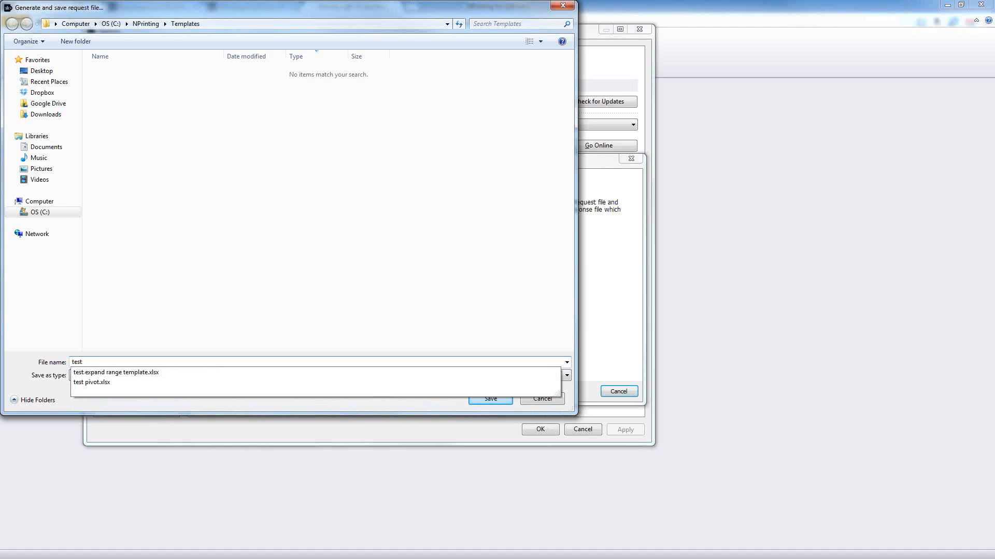
pyautogui.write(' request')
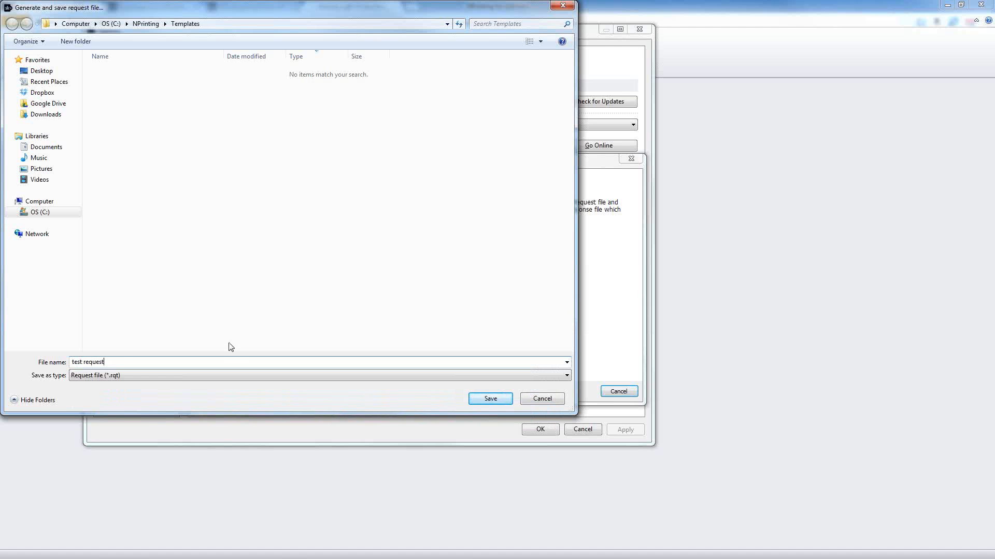
pyautogui.click(112, 24)
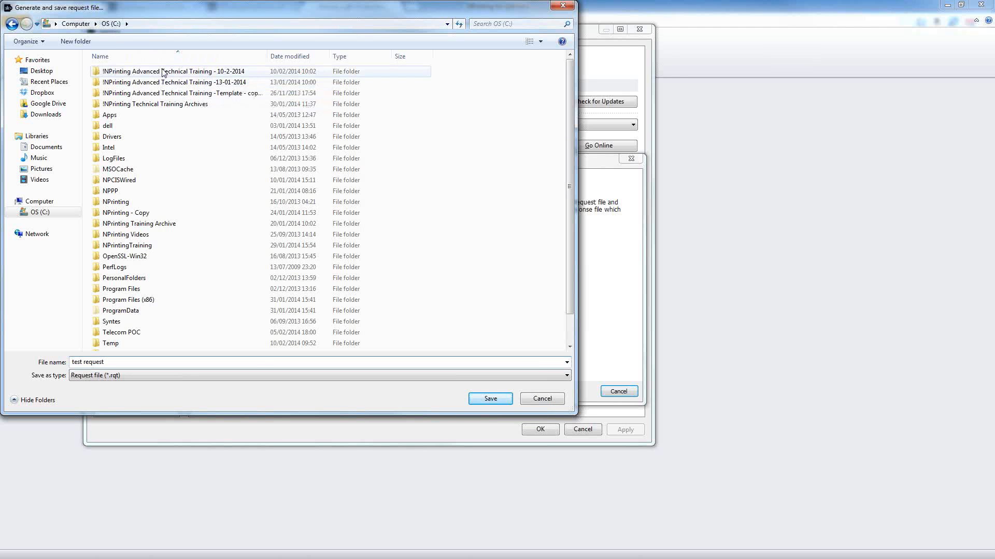
pyautogui.doubleClick(162, 72)
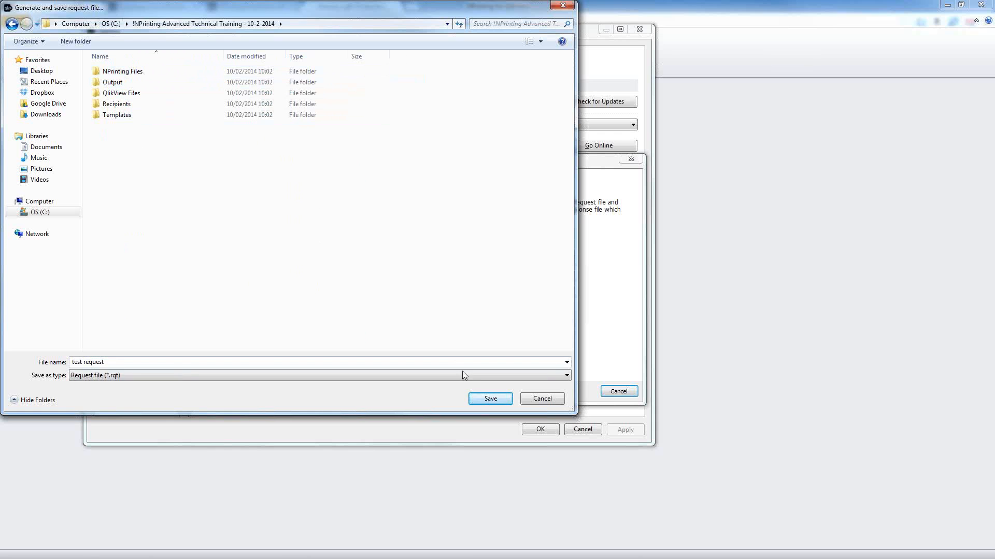
pyautogui.click(490, 399)
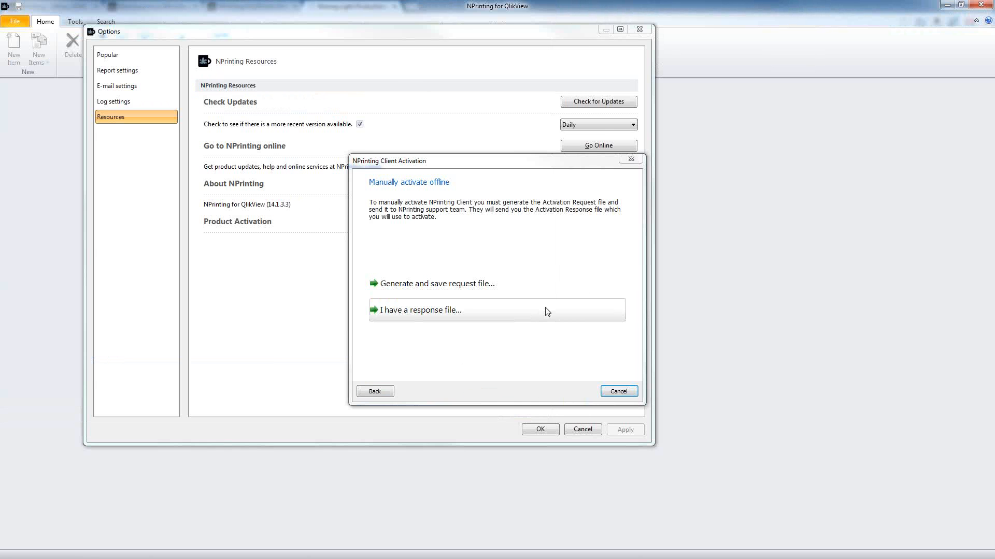
# Step: Cancel loading a response file and go back to the activation code page
pyautogui.click(408, 311)
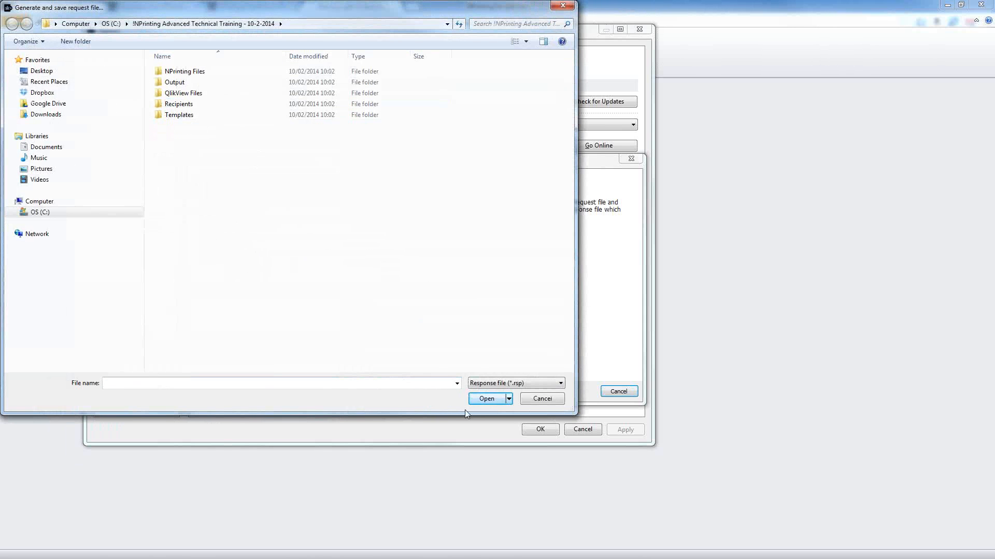
pyautogui.click(537, 399)
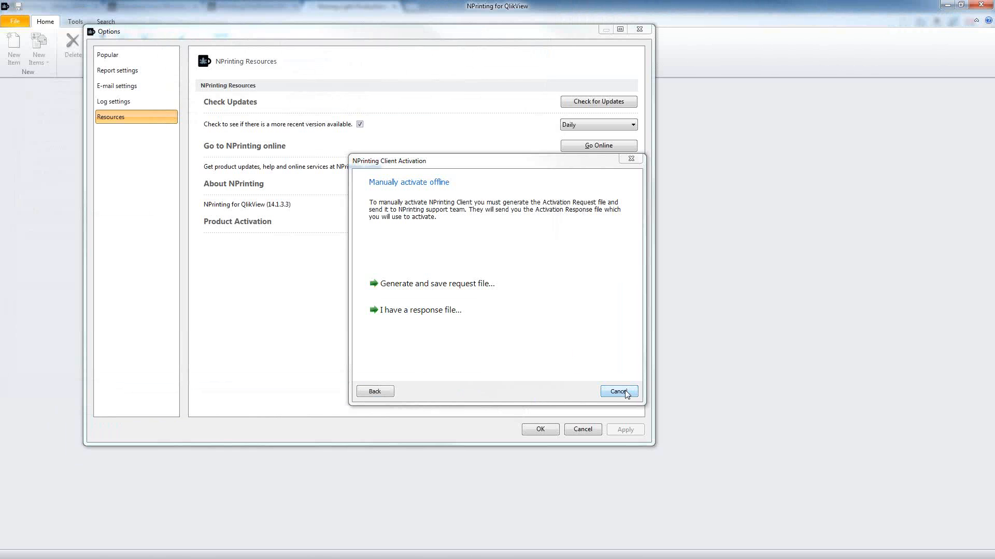
pyautogui.click(375, 392)
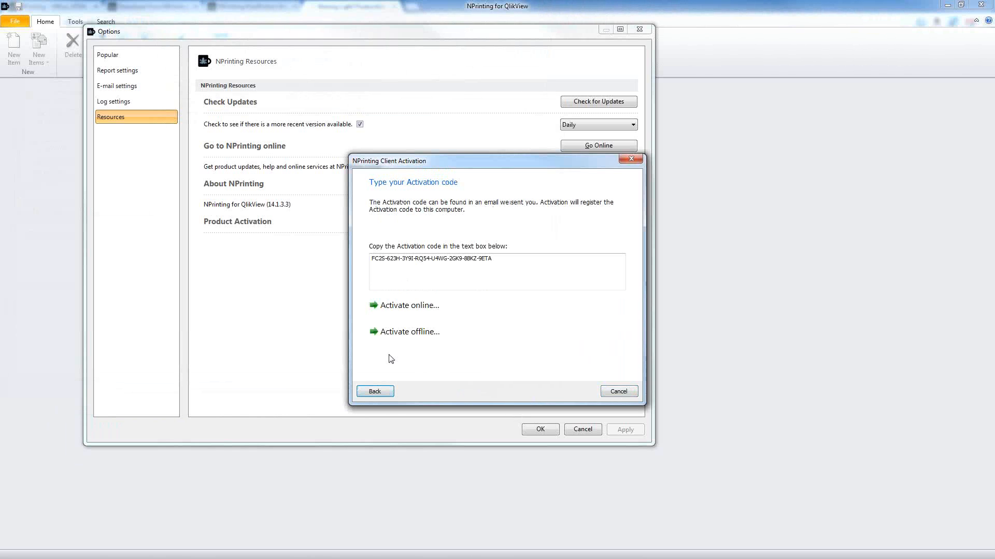
# Step: Activate the client online and accept the 'Activation was successful' message
pyautogui.click(415, 309)
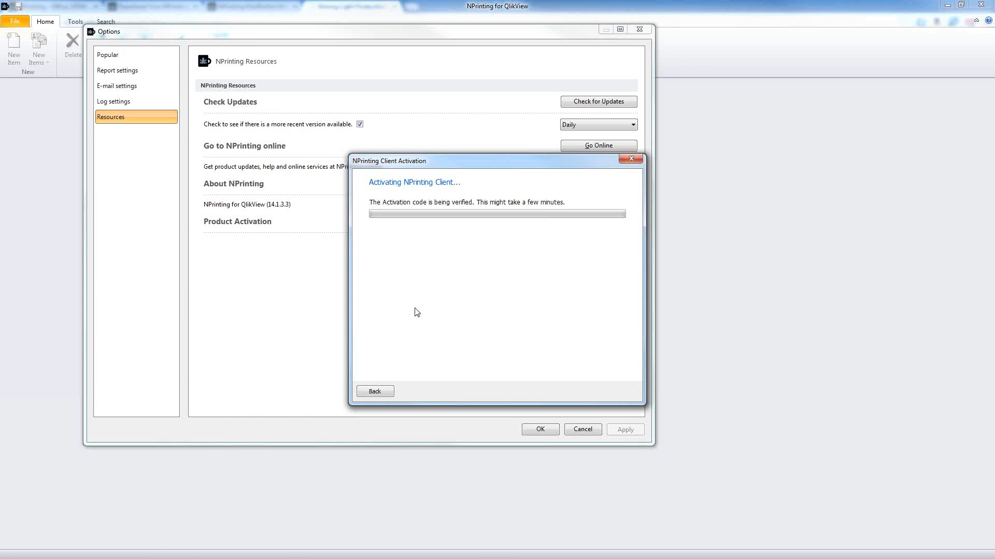
pyautogui.click(616, 392)
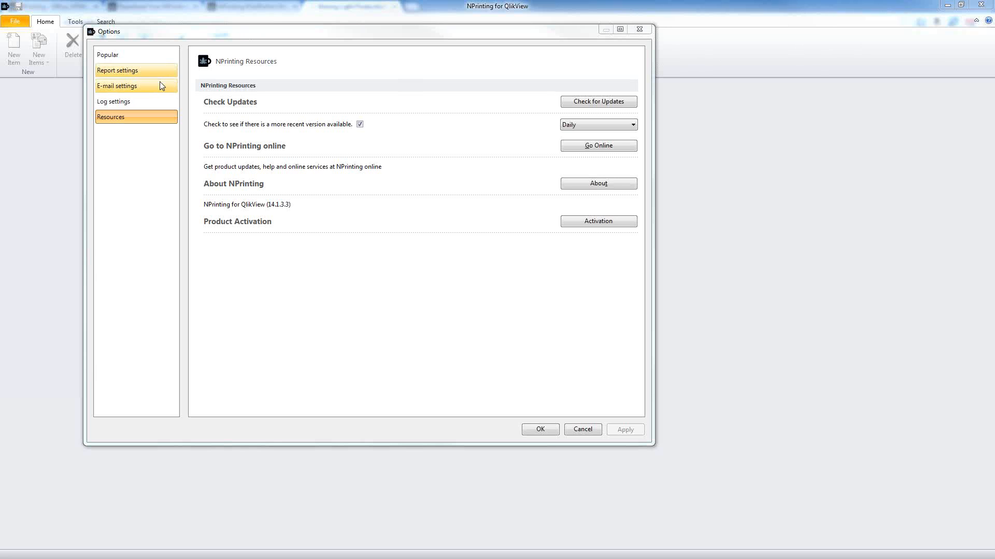
pyautogui.click(145, 101)
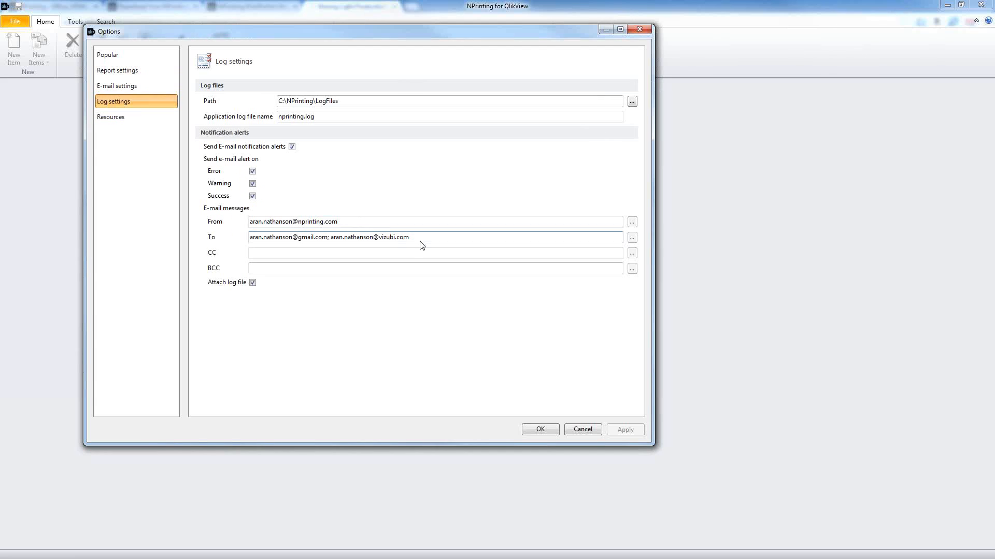
pyautogui.moveTo(412, 237); pyautogui.dragTo(239, 238)
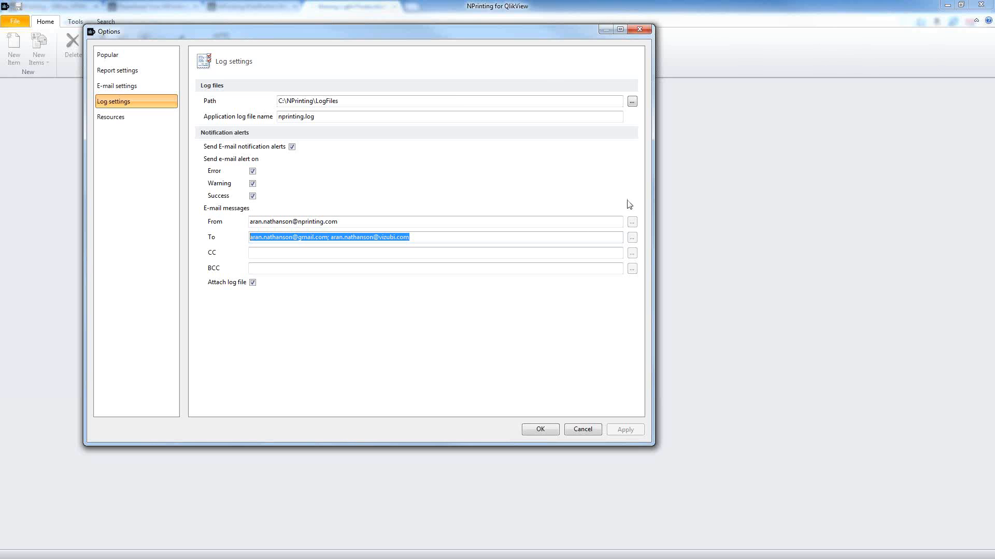
pyautogui.click(126, 117)
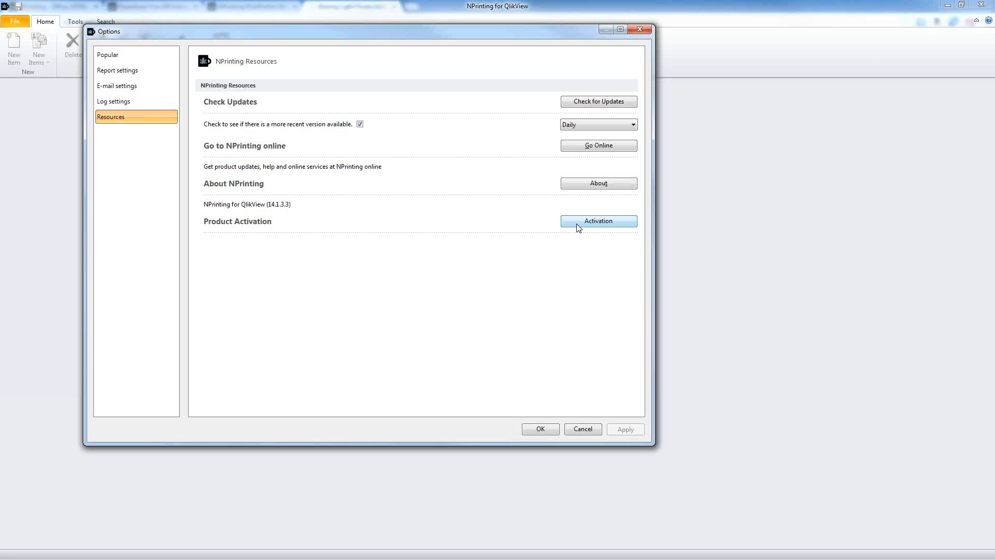
# Step: Close Options and create a new connection named 'Sales Demo'
pyautogui.click(541, 430)
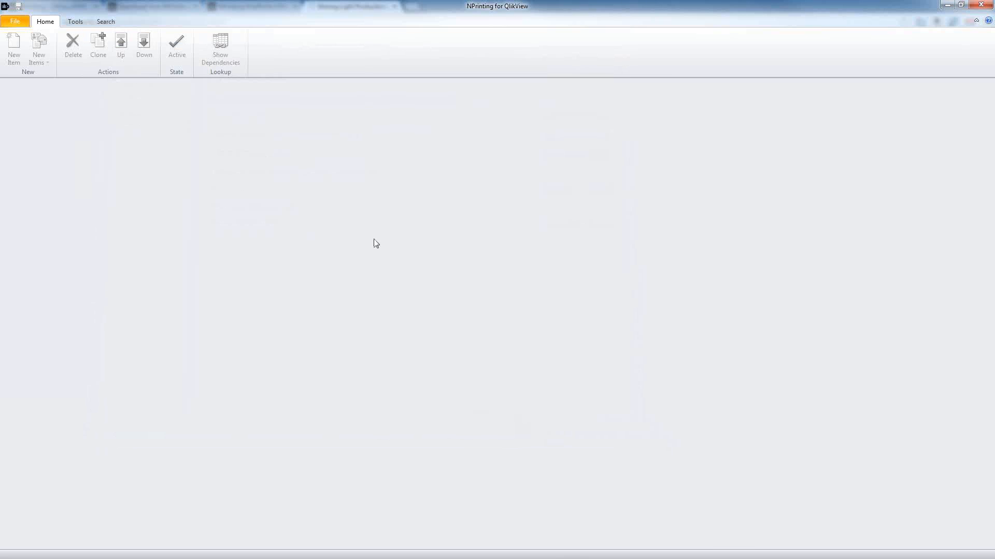
pyautogui.click(15, 22)
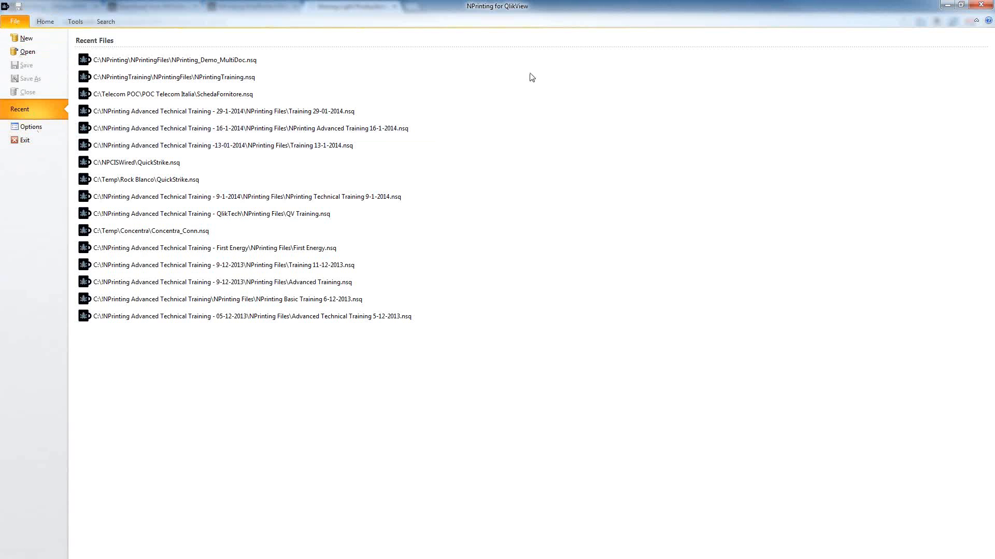
pyautogui.click(41, 36)
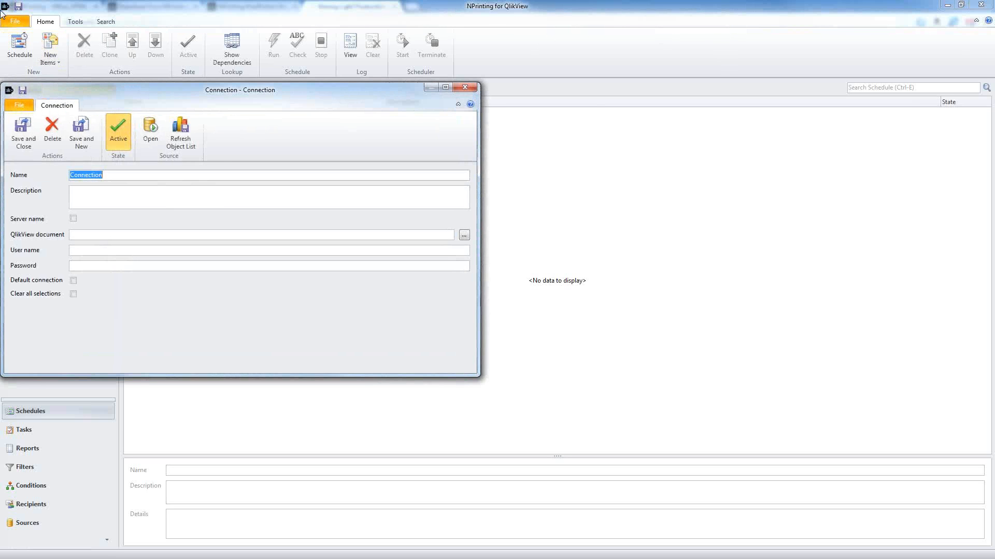
pyautogui.moveTo(215, 98); pyautogui.dragTo(336, 107)
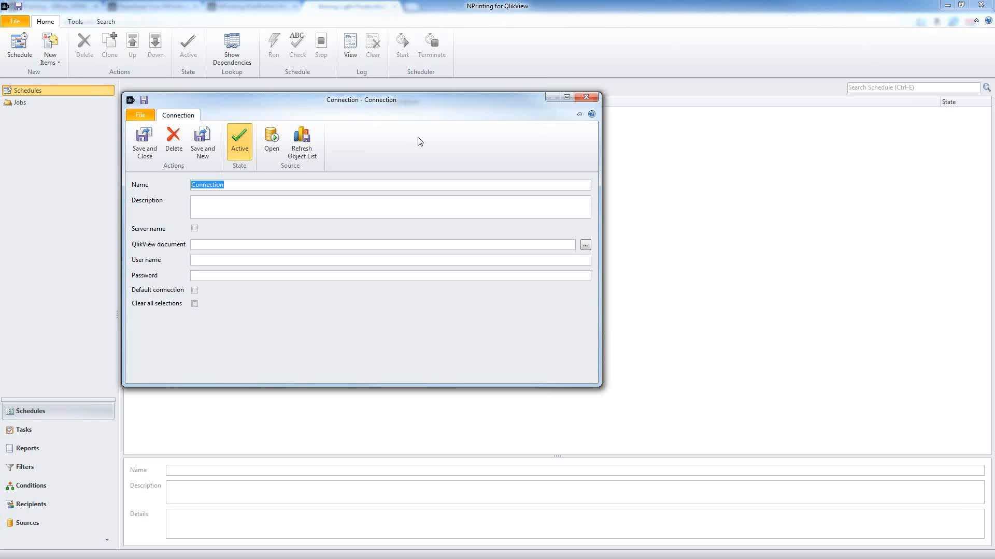
pyautogui.write('SAles')
pyautogui.press('BackSpace')
pyautogui.press('BackSpace')
pyautogui.press('BackSpace')
pyautogui.press('BackSpace')
pyautogui.write('ales Demo')
# Step: Point the connection to SalesDemo.qvw and turn on Default connection and Clear all selections
pyautogui.click(584, 245)
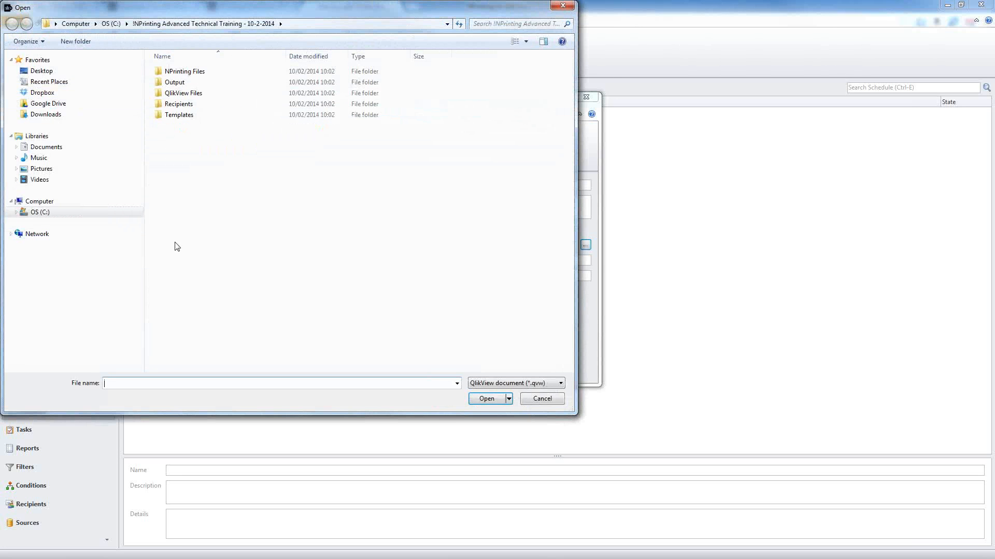
pyautogui.doubleClick(182, 93)
pyautogui.click(182, 96)
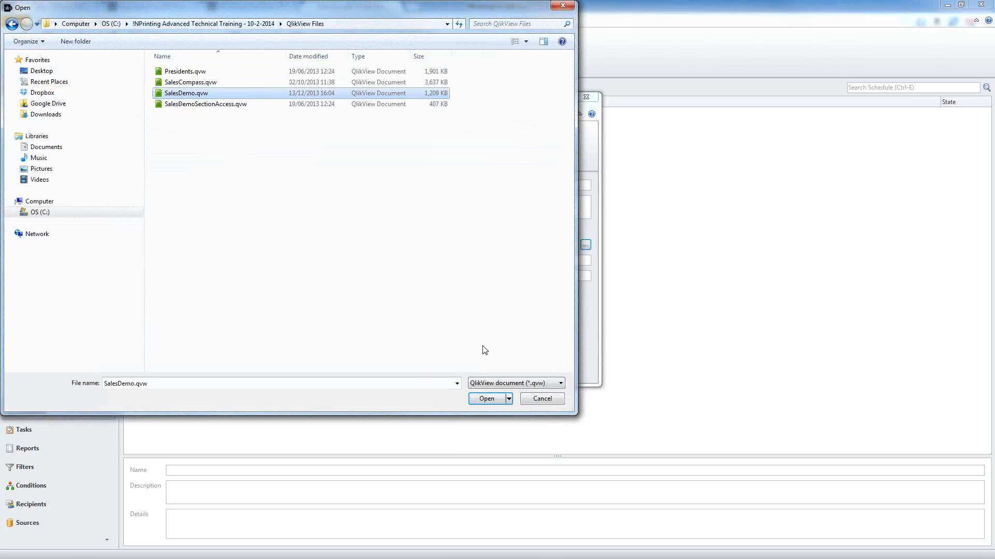
pyautogui.click(487, 399)
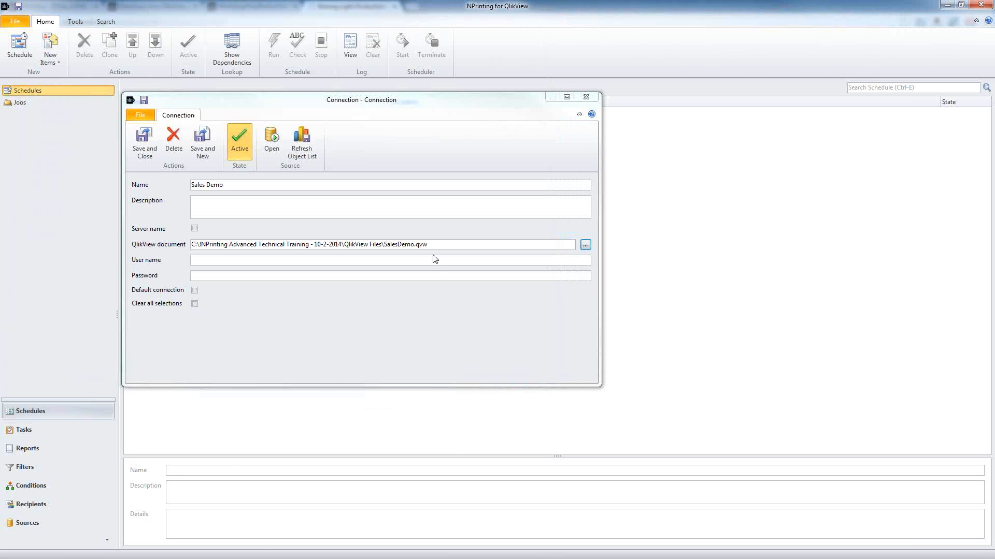
pyautogui.moveTo(433, 245); pyautogui.dragTo(191, 245)
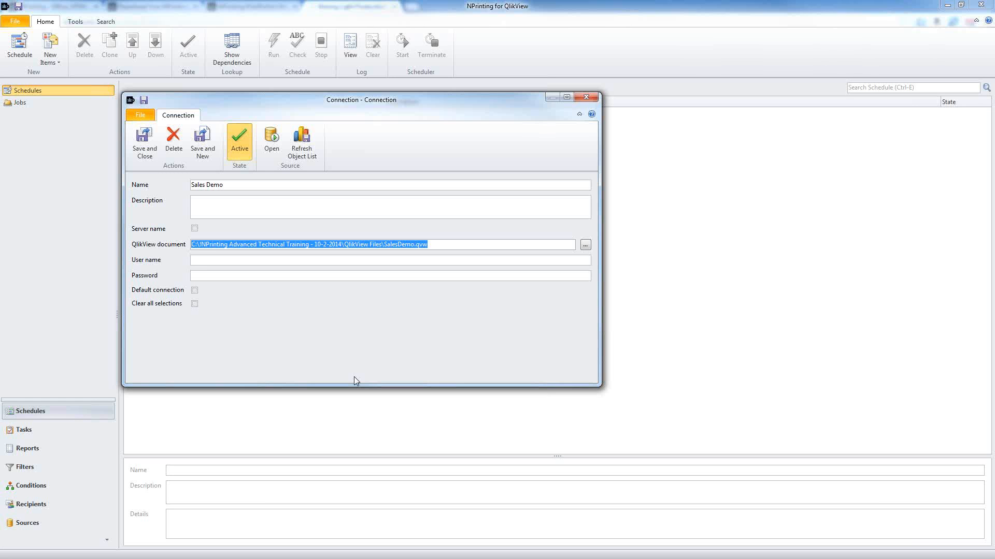
pyautogui.click(195, 290)
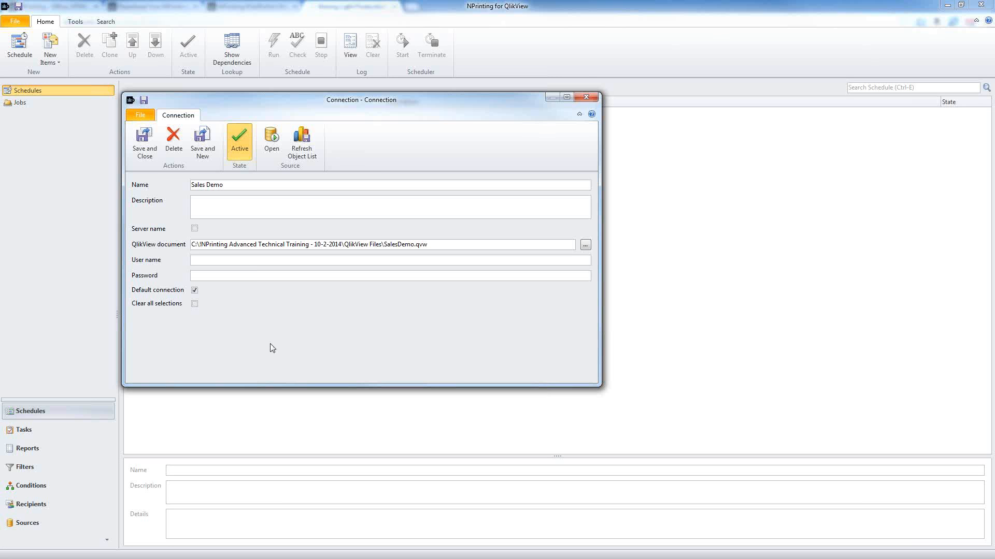
pyautogui.click(194, 303)
# Step: Open the recent SalesDemo.qvw in QlikView and filter the dashboard to year 2013
pyautogui.click(902, 558)
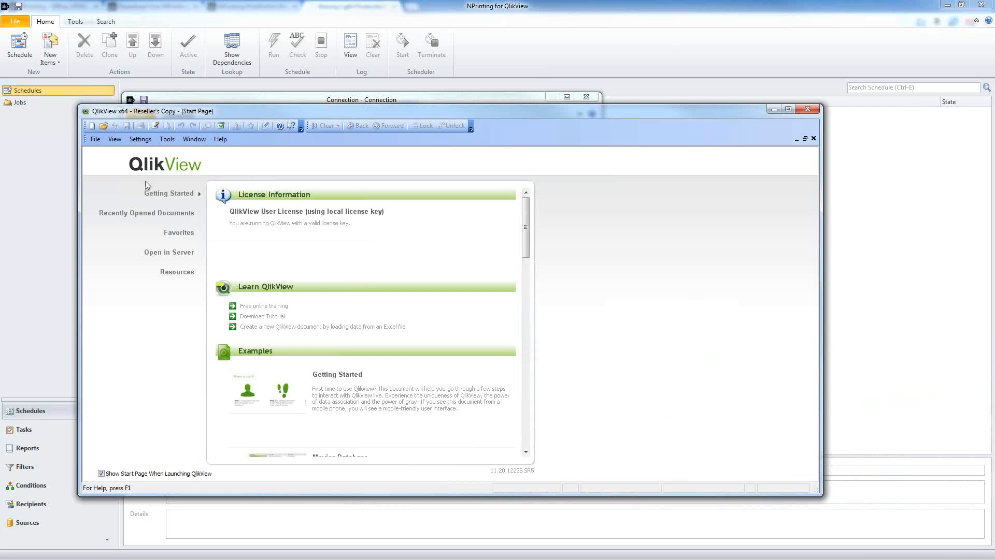
pyautogui.click(95, 140)
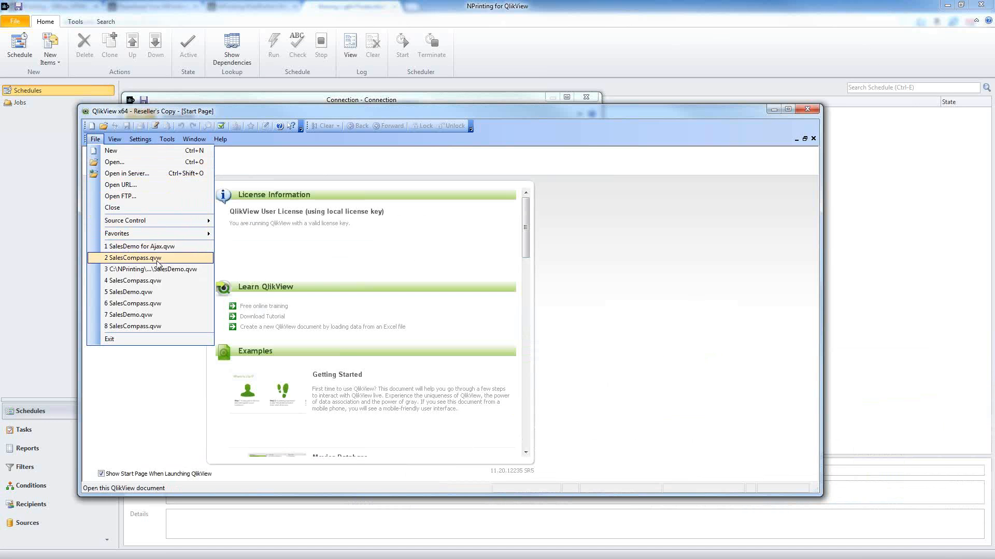
pyautogui.click(159, 270)
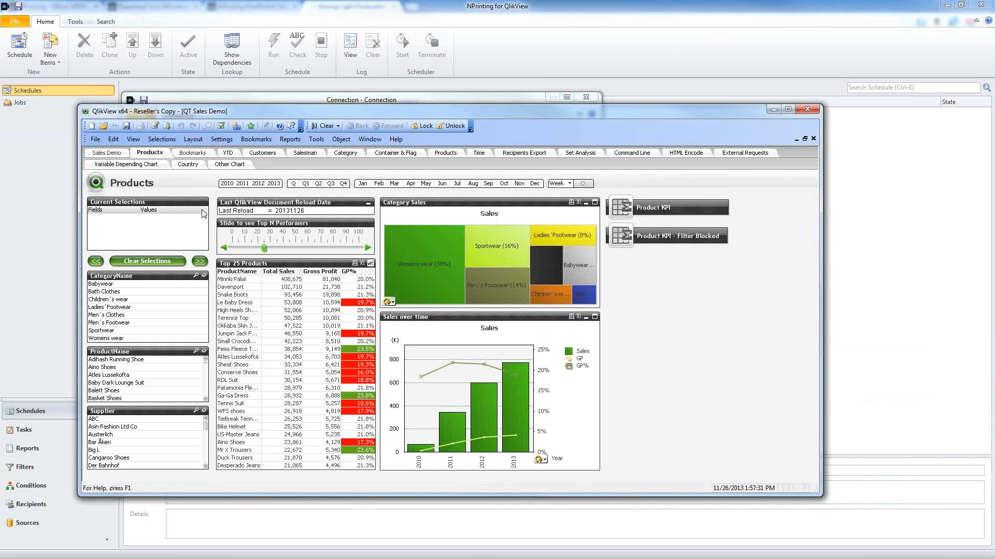
pyautogui.click(274, 185)
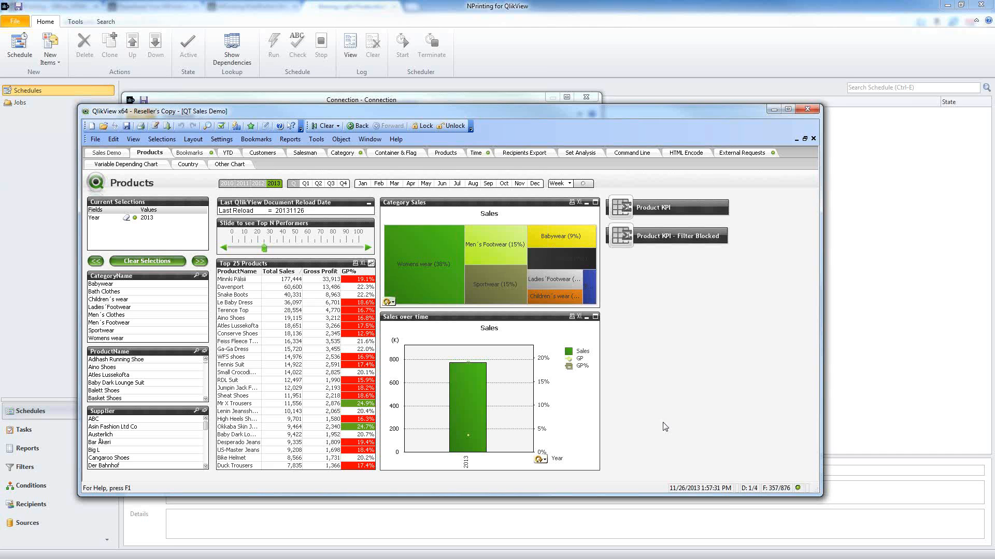
# Step: Re-tick Clear all selections, then clear the Year 2013 filter and minimise QlikView
pyautogui.click(483, 102)
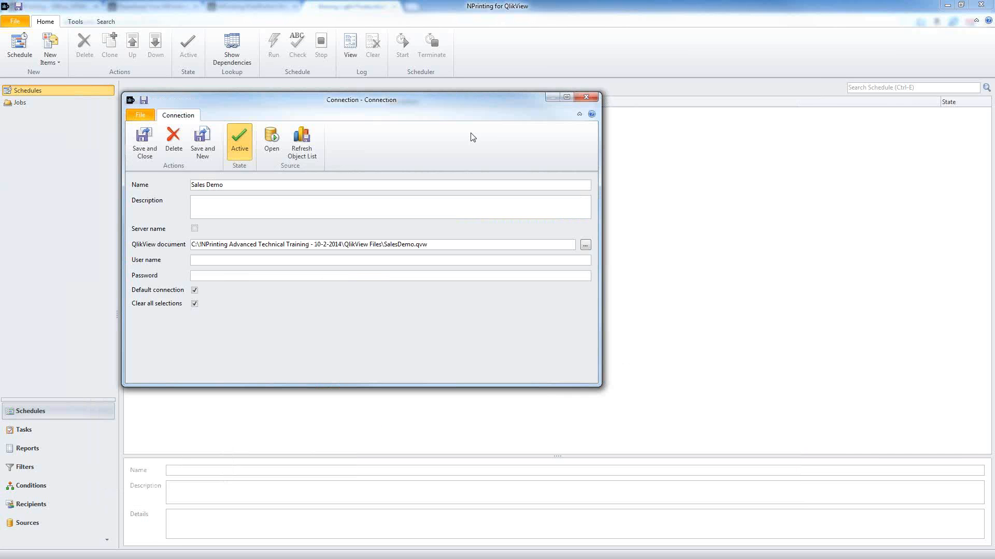
pyautogui.click(195, 304)
pyautogui.hotkey('alt', 'Tab')
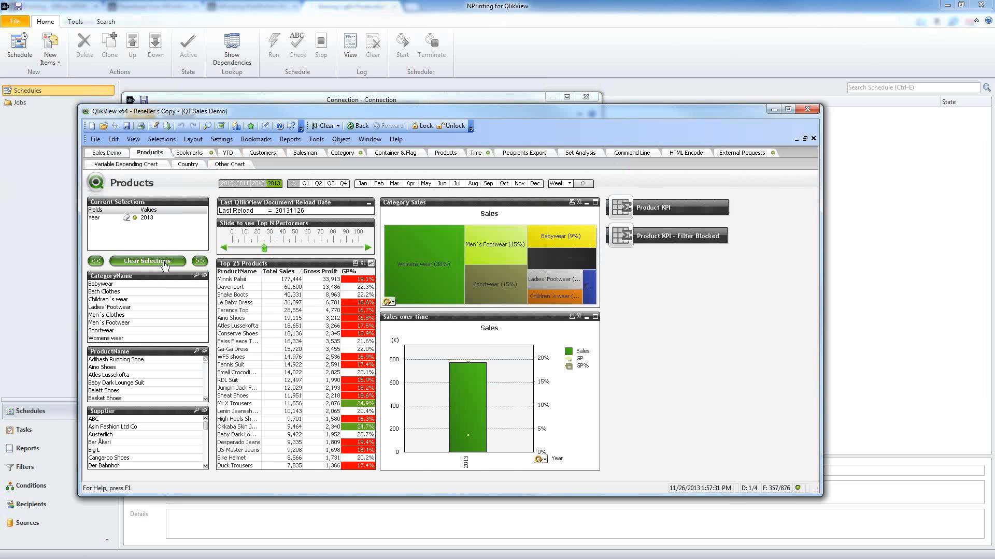
pyautogui.click(164, 262)
pyautogui.moveTo(558, 300)
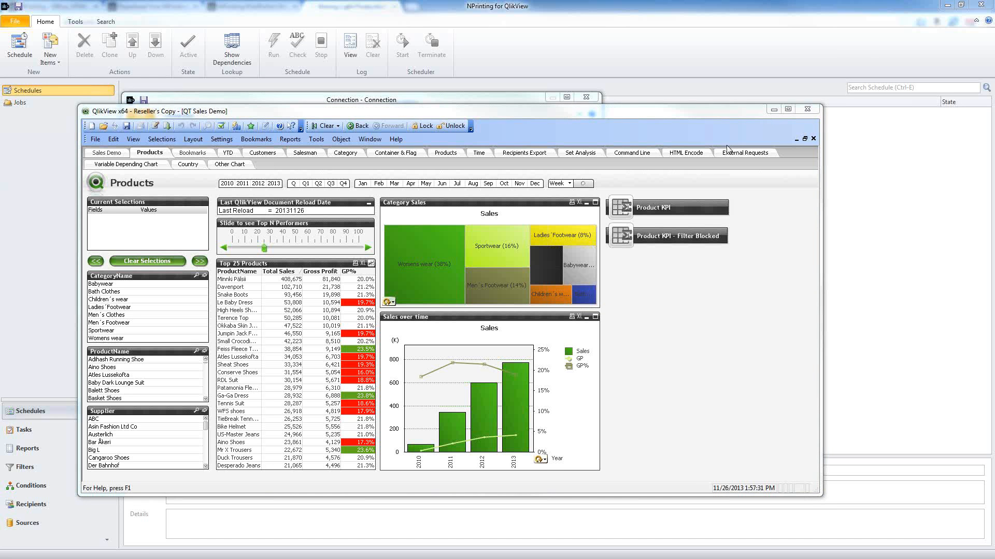
pyautogui.click(773, 109)
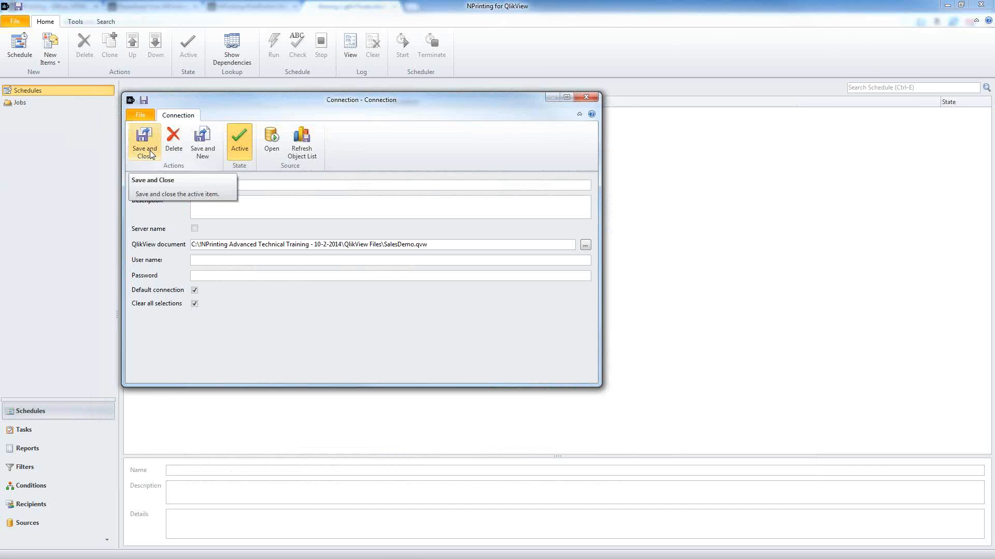
# Step: Save and close Sales Demo, building its 334-object list and confirming the refresh
pyautogui.click(152, 154)
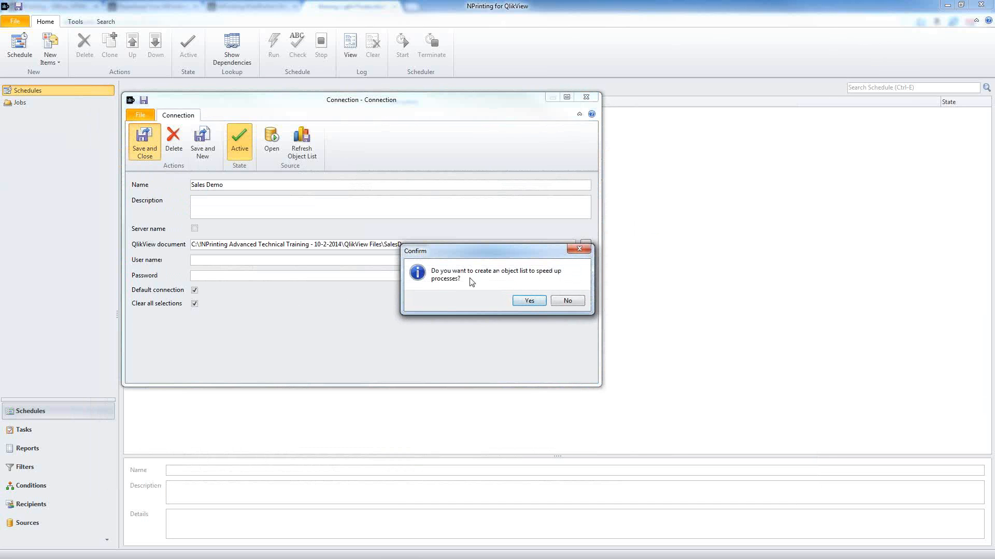
pyautogui.click(529, 301)
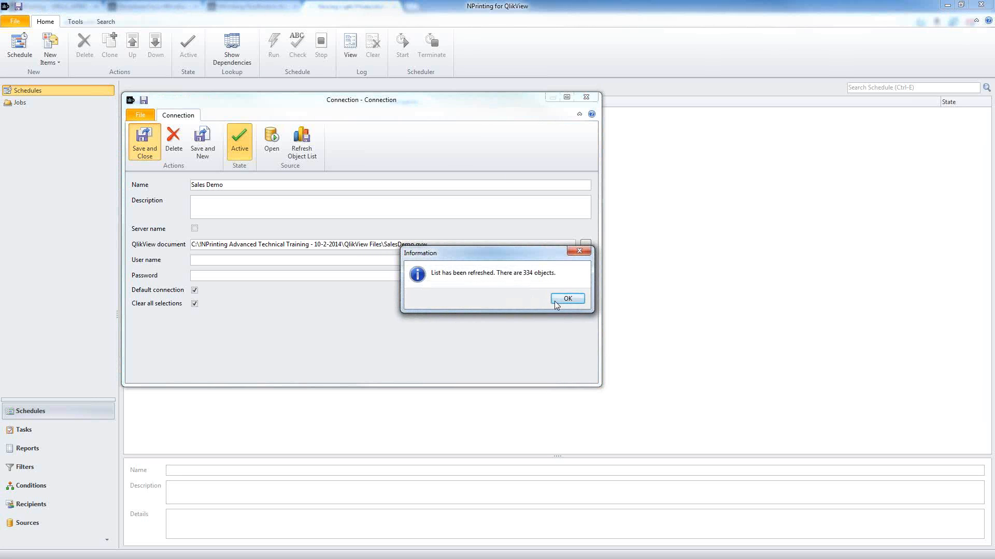
pyautogui.click(558, 304)
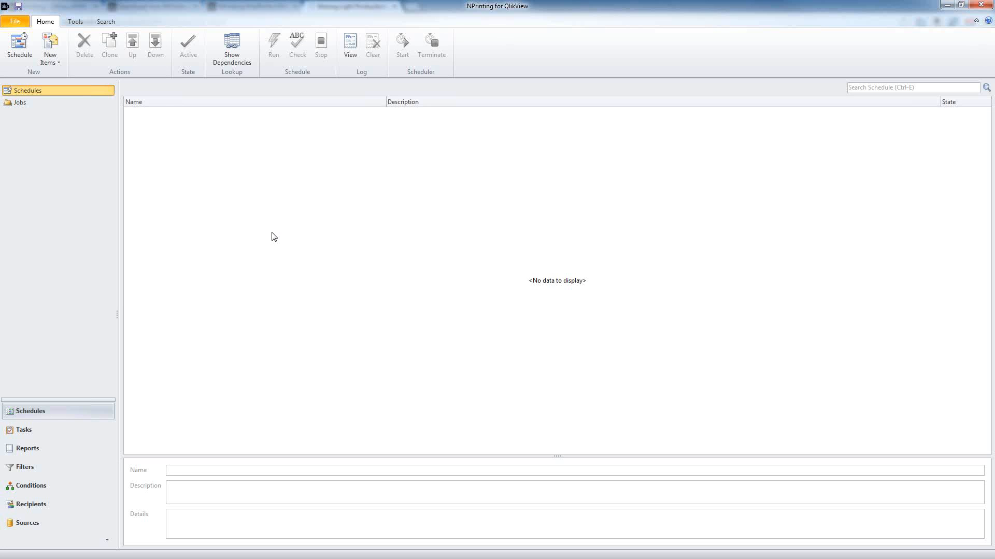
# Step: From Sources, start a new connection named 'Sales Compass'
pyautogui.click(44, 523)
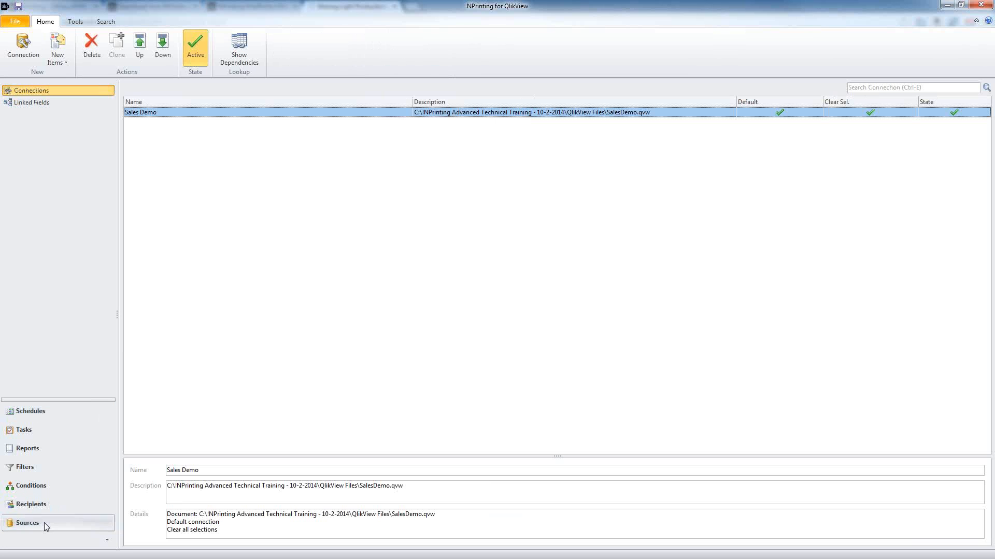
pyautogui.click(29, 61)
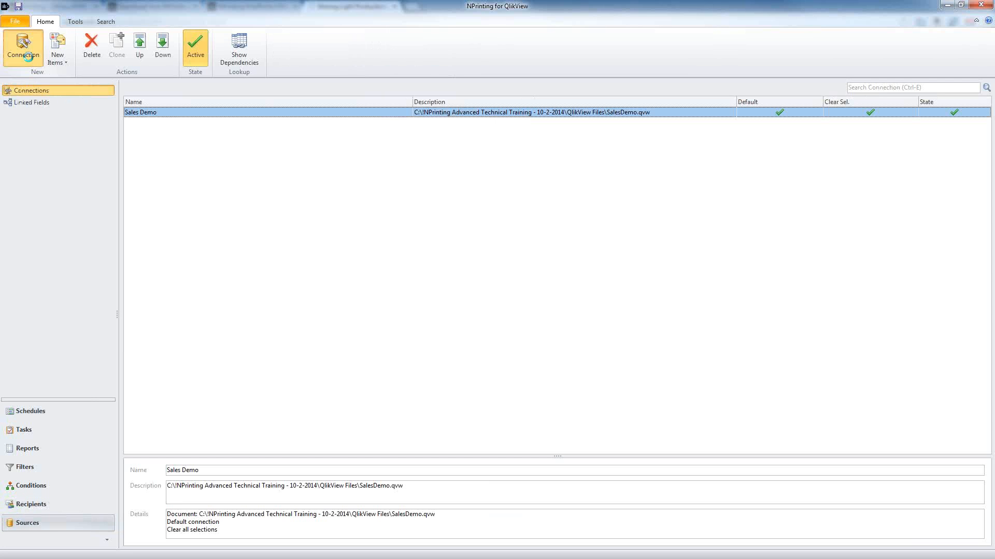
pyautogui.moveTo(264, 109); pyautogui.dragTo(400, 104)
pyautogui.write('Sal')
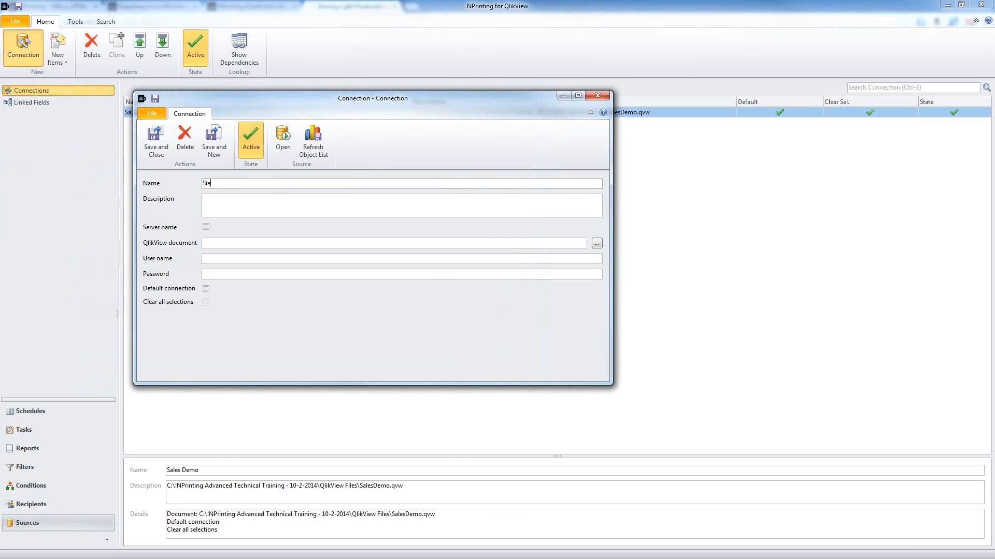
pyautogui.press('BackSpace')
pyautogui.press('BackSpace')
pyautogui.write('ales Compass')
# Step: Link it to SalesCompass.qvw with Clear all selections, save with a 385-object list, then recheck it
pyautogui.click(596, 243)
pyautogui.click(218, 83)
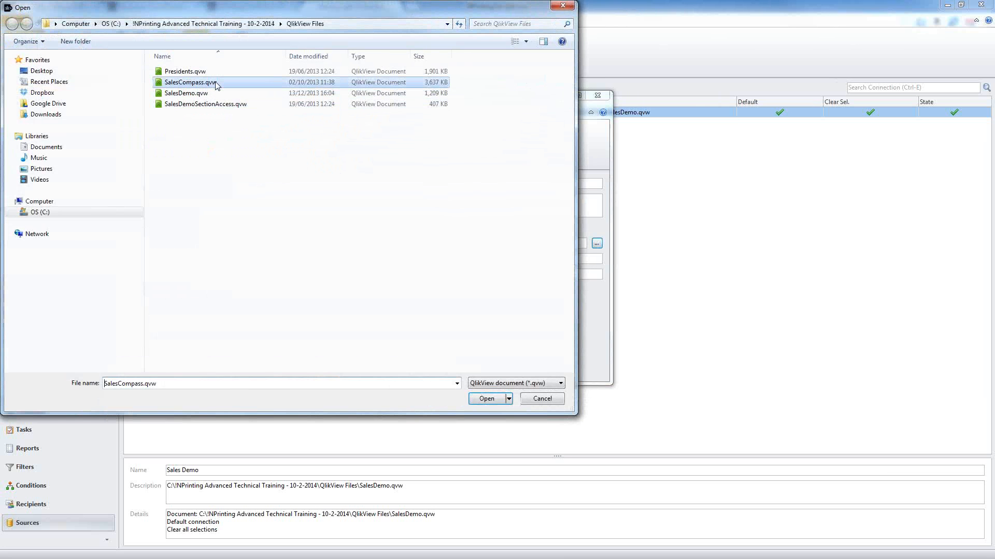
pyautogui.click(487, 399)
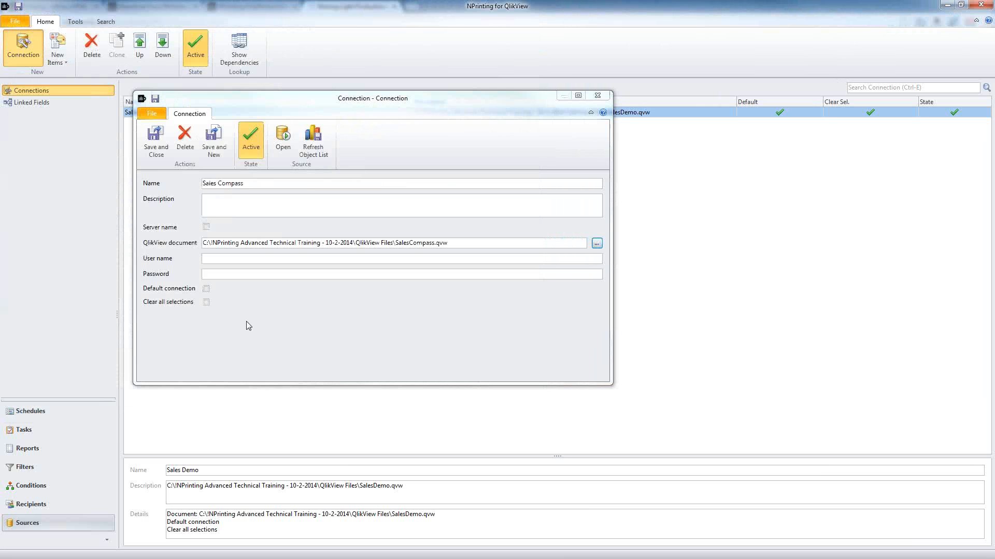
pyautogui.click(207, 302)
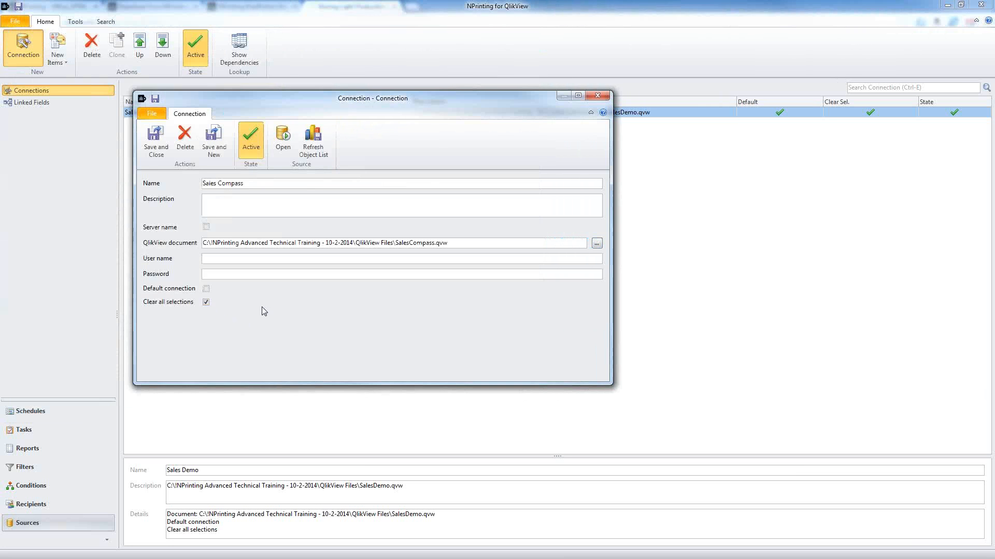
pyautogui.click(155, 141)
pyautogui.click(526, 299)
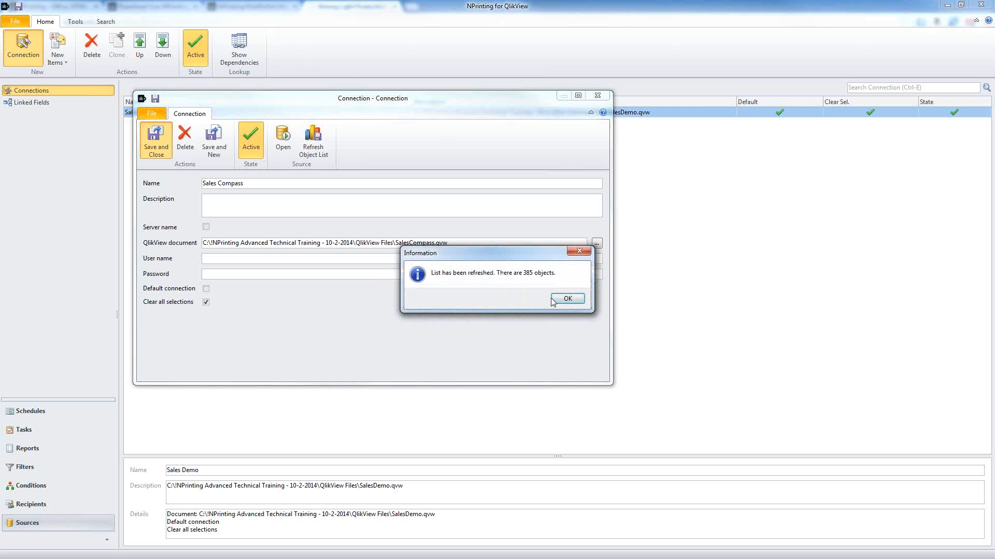
pyautogui.click(557, 300)
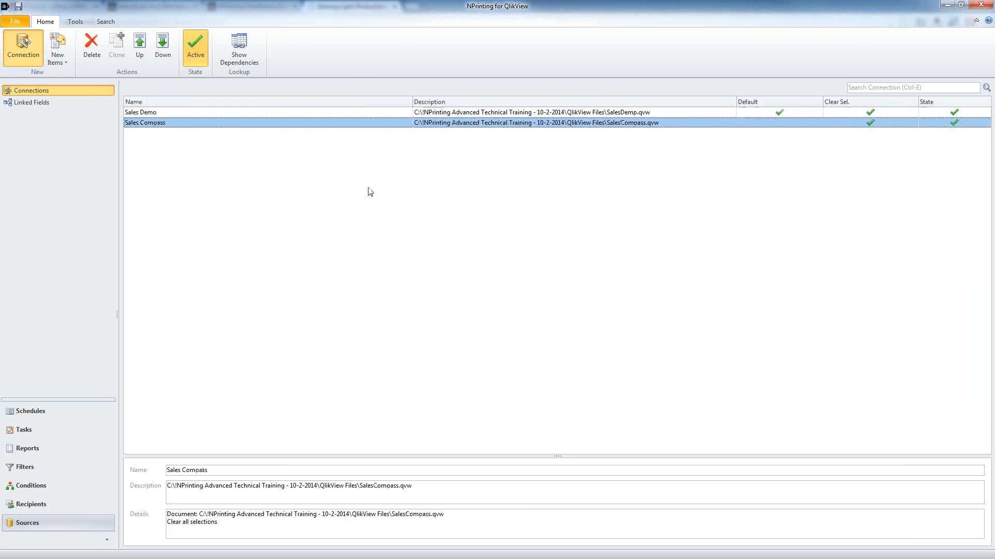
pyautogui.doubleClick(235, 127)
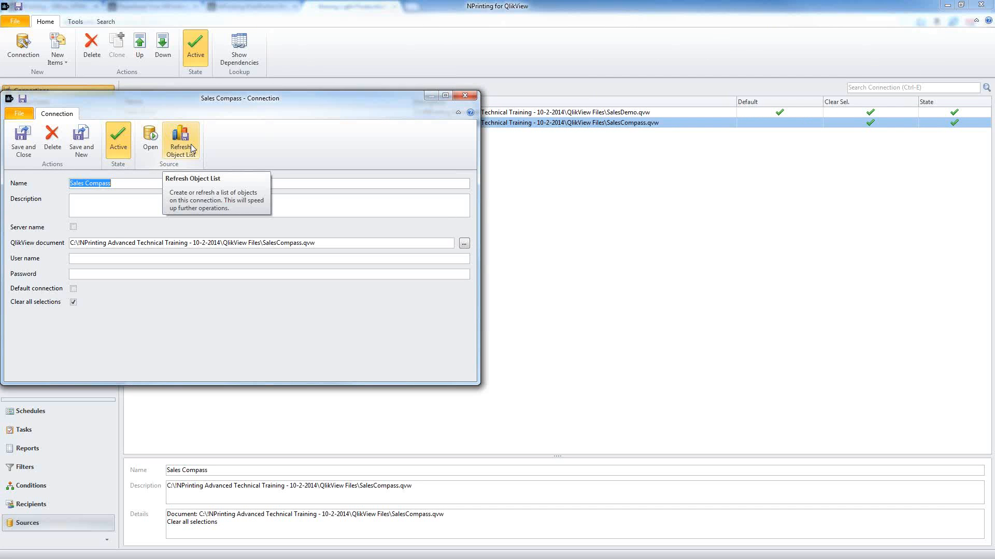
pyautogui.click(462, 98)
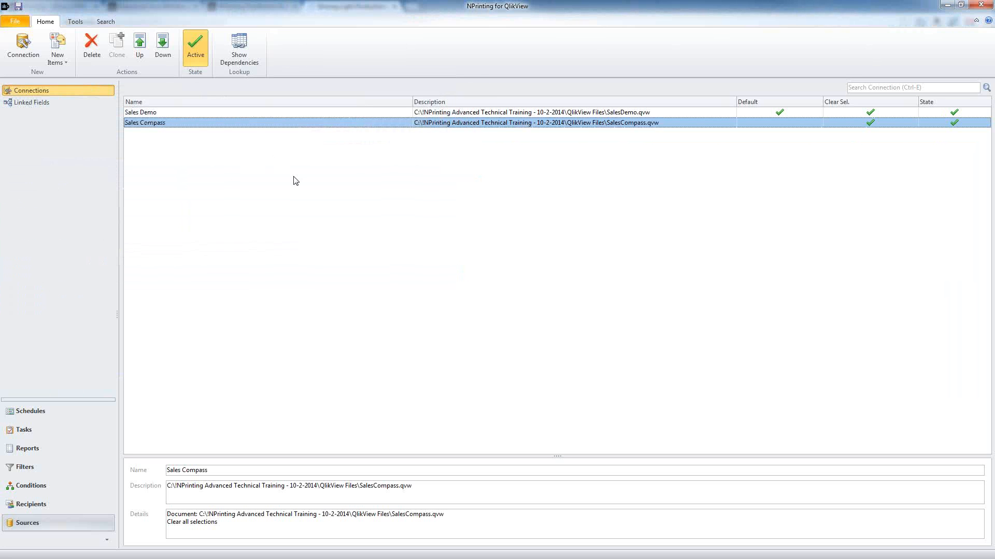
# Step: Start another new connection named 'Server'
pyautogui.click(23, 46)
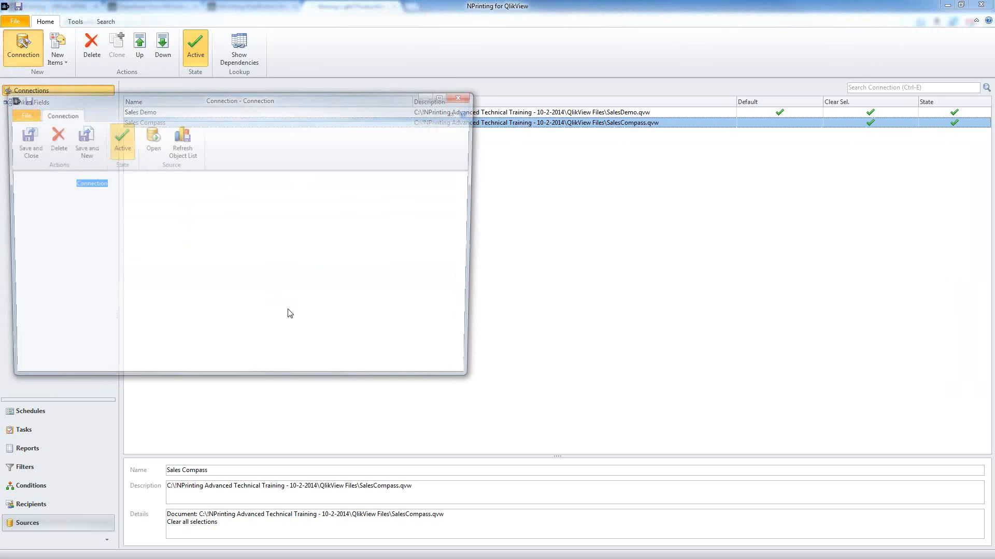
pyautogui.moveTo(342, 101); pyautogui.dragTo(496, 101)
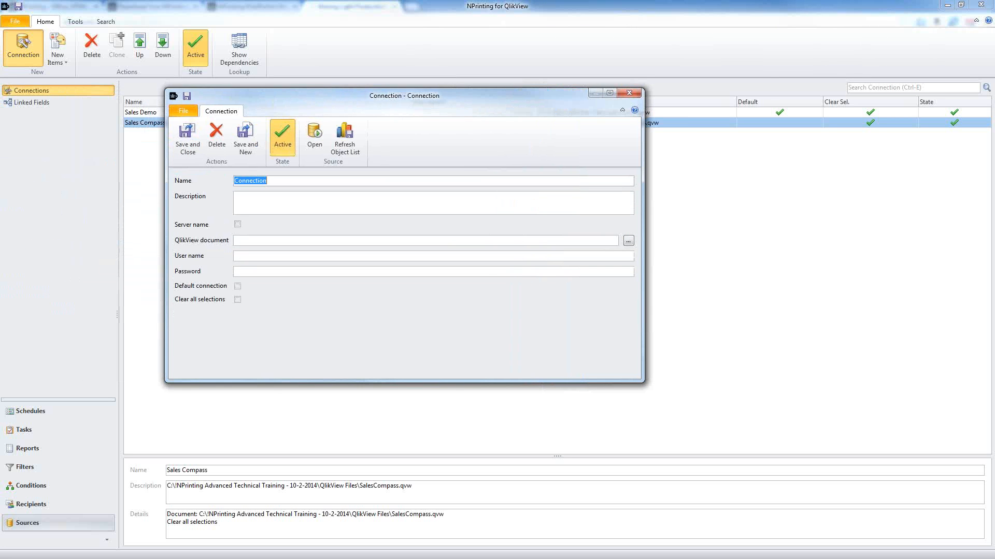
pyautogui.write('SErve')
pyautogui.press('BackSpace')
pyautogui.press('BackSpace')
pyautogui.press('BackSpace')
pyautogui.press('BackSpace')
pyautogui.write('erver')
# Step: Target QlikView Server localhost and choose Sales Compass.qvw as the server document
pyautogui.click(237, 224)
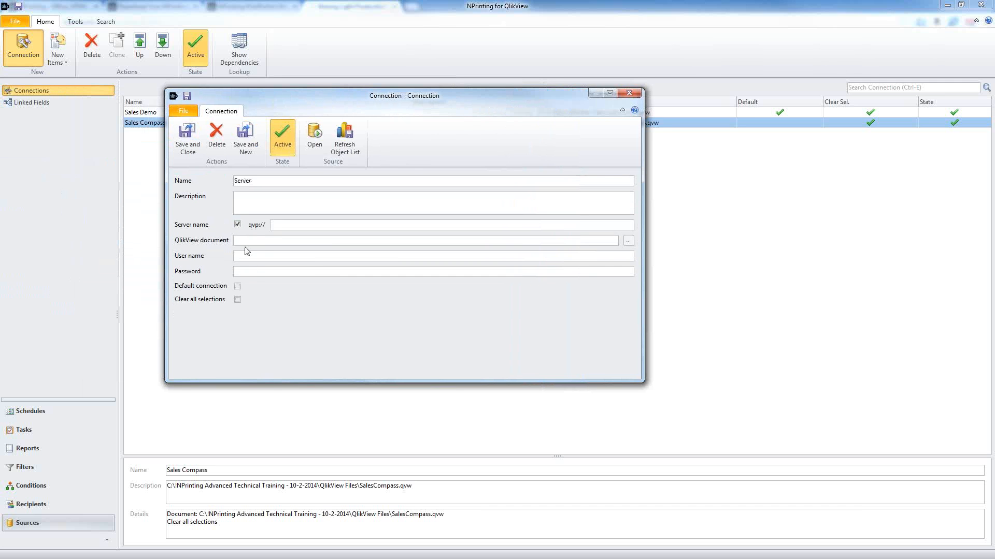
pyautogui.click(272, 225)
pyautogui.write('localhost')
pyautogui.click(627, 242)
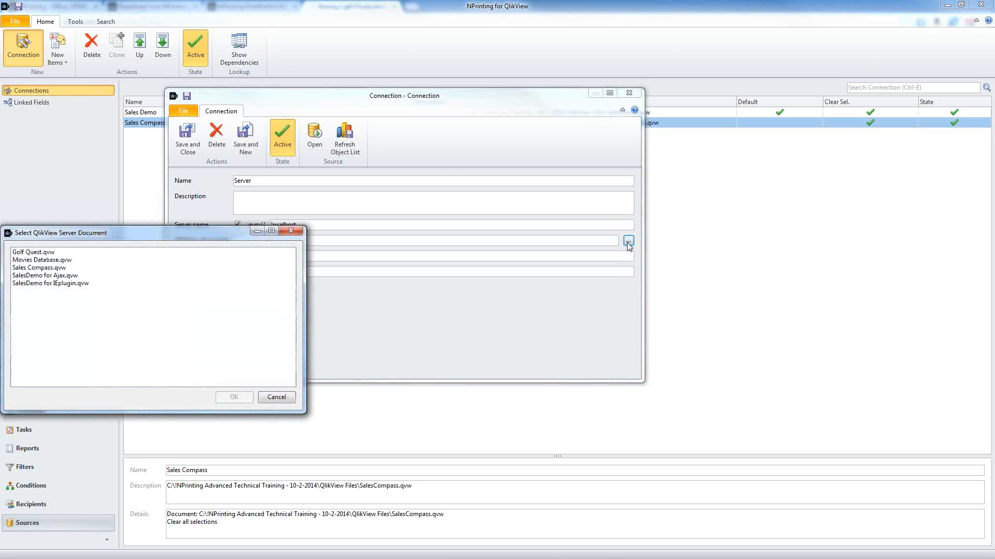
pyautogui.moveTo(197, 233); pyautogui.dragTo(803, 176)
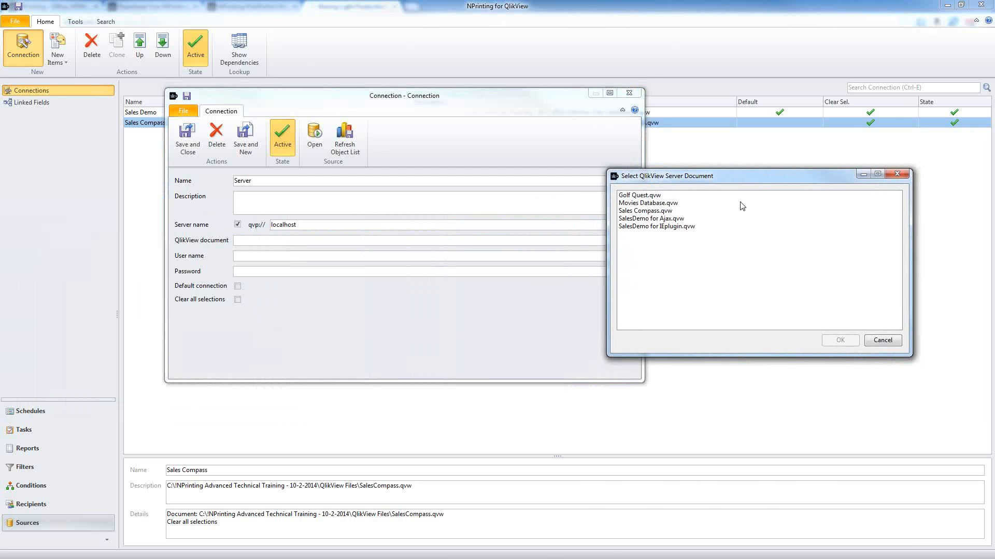
pyautogui.click(681, 212)
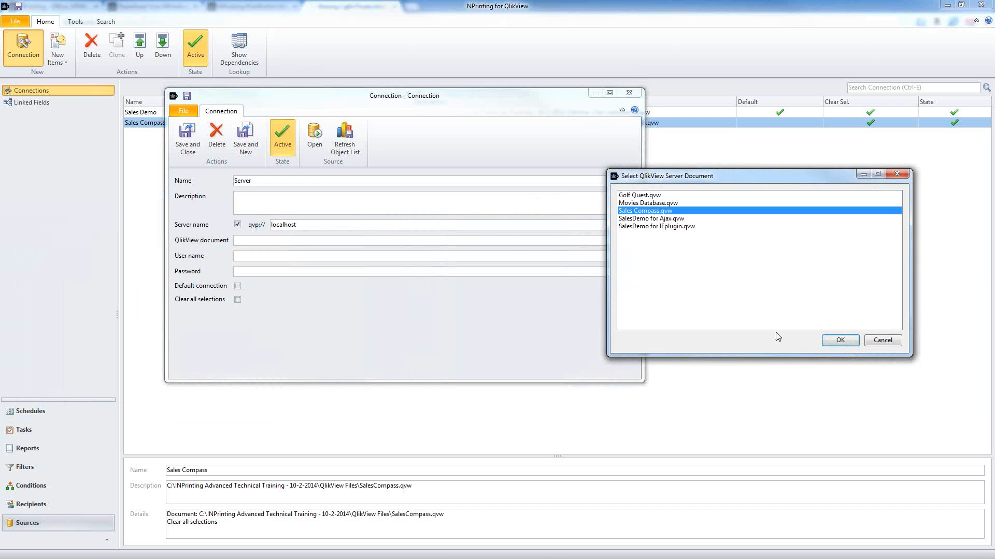
pyautogui.click(839, 340)
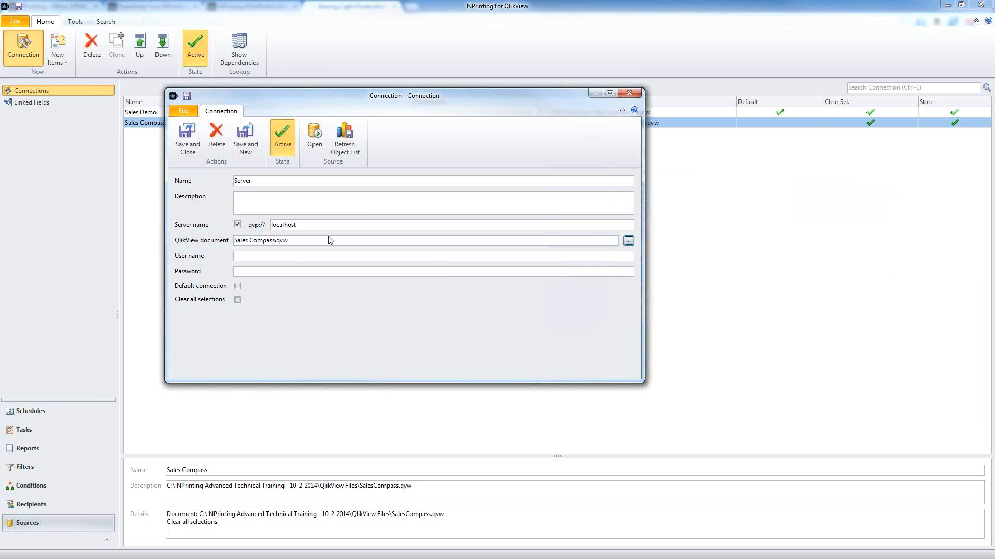
# Step: Tick Clear all selections for the Server connection and drag the IrfanView architecture diagram on-screen
pyautogui.click(237, 299)
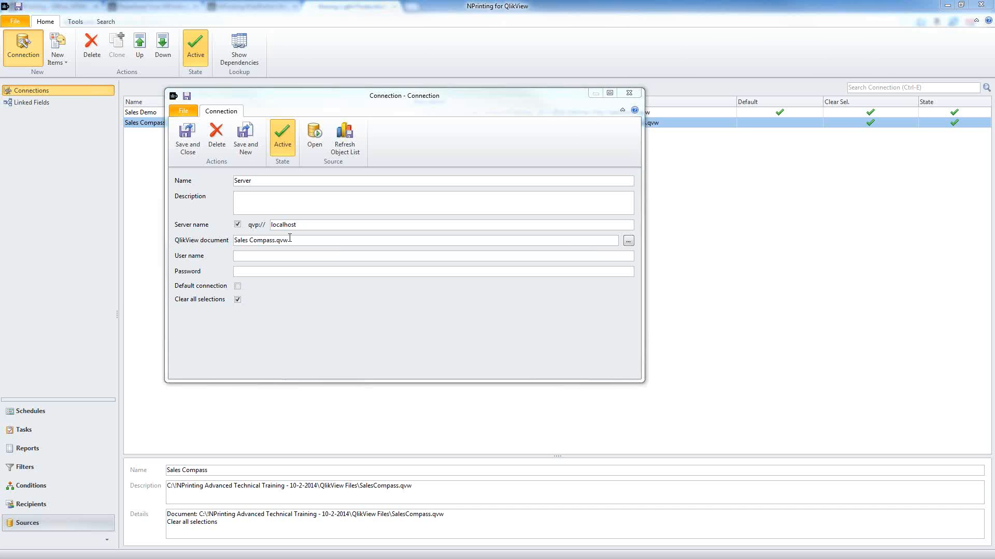
pyautogui.moveTo(290, 239); pyautogui.dragTo(241, 241)
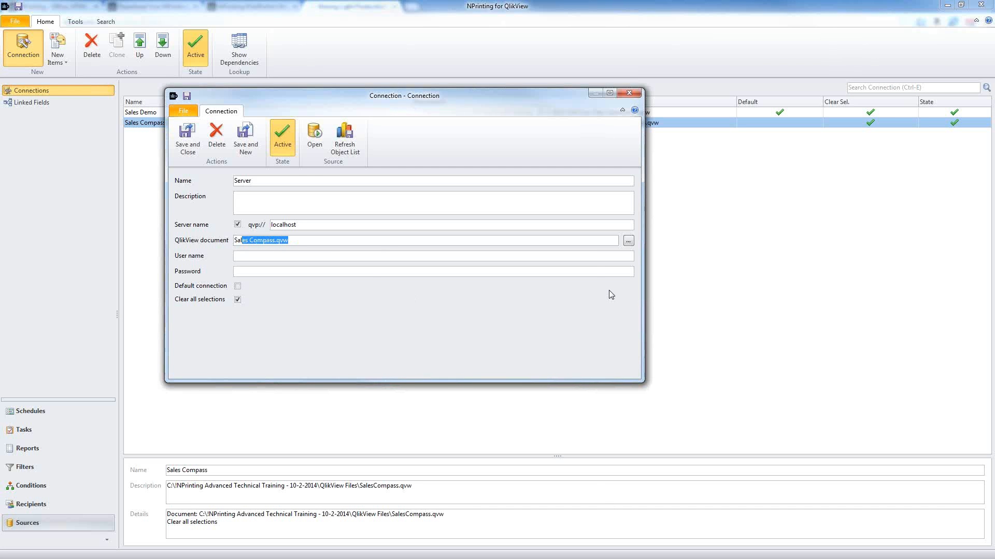
pyautogui.click(288, 239)
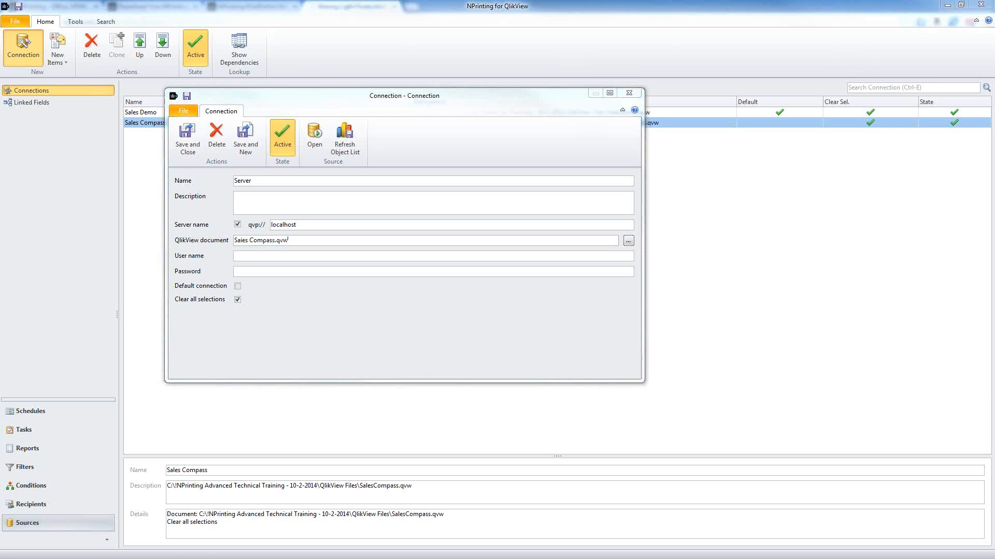
pyautogui.moveTo(994, 44); pyautogui.dragTo(473, 45)
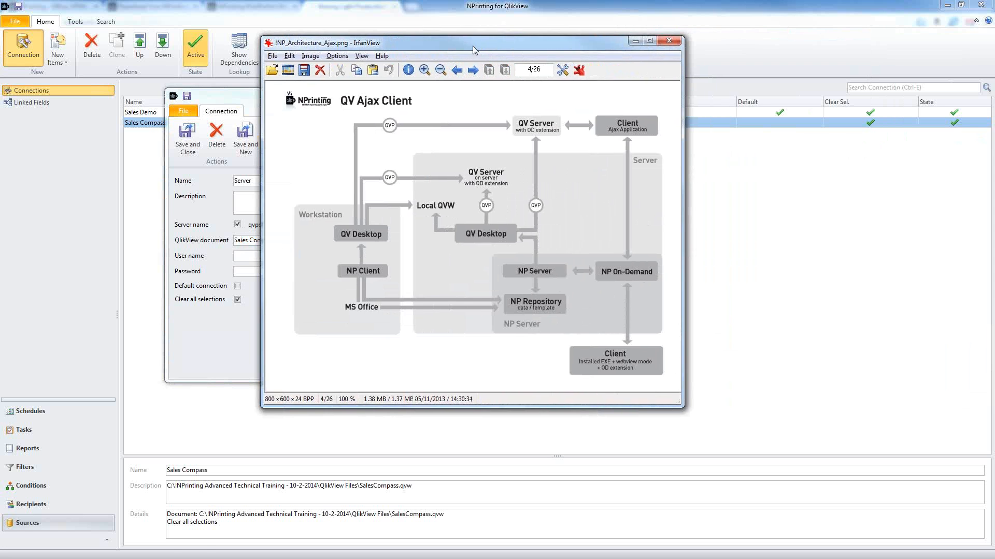
# Step: Maximise IrfanView and zoom the QV Ajax Client diagram in to 161%
pyautogui.doubleClick(473, 45)
pyautogui.click(160, 30)
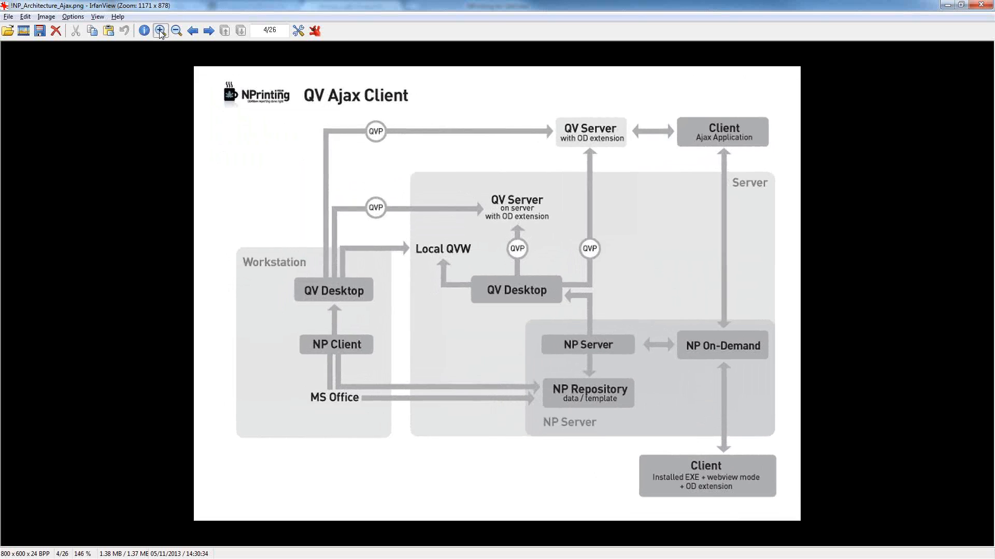
pyautogui.click(160, 31)
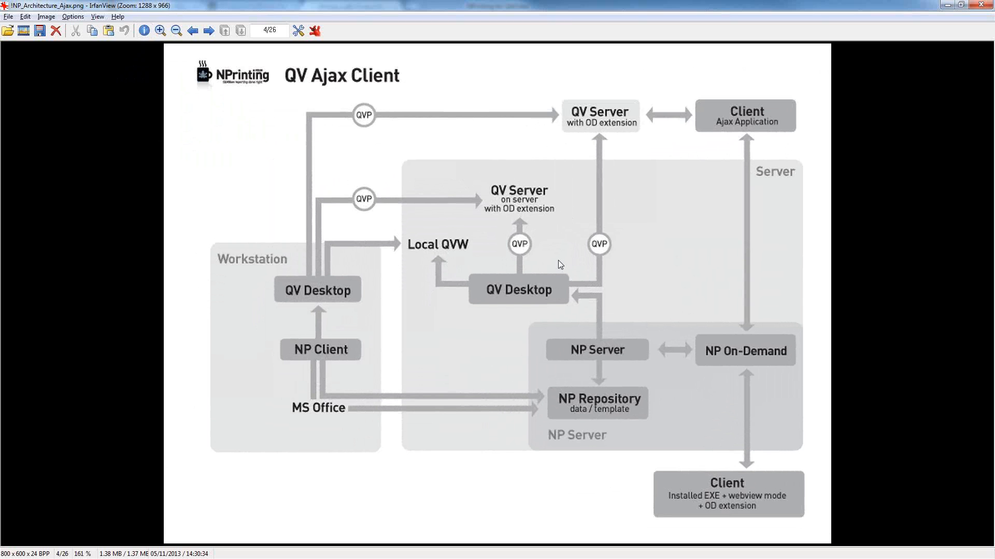
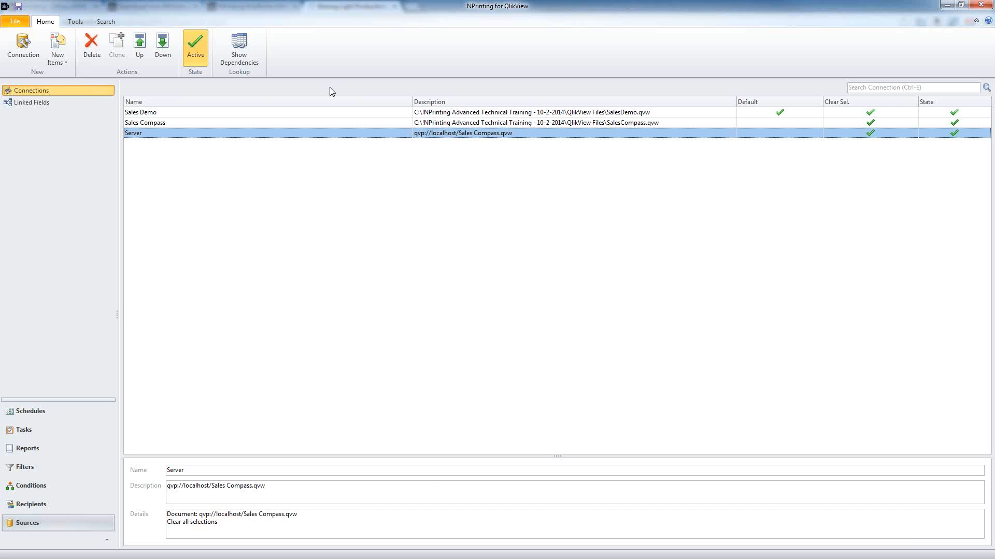
# Step: Create a new linked field named 'Countries Matching'
pyautogui.click(20, 104)
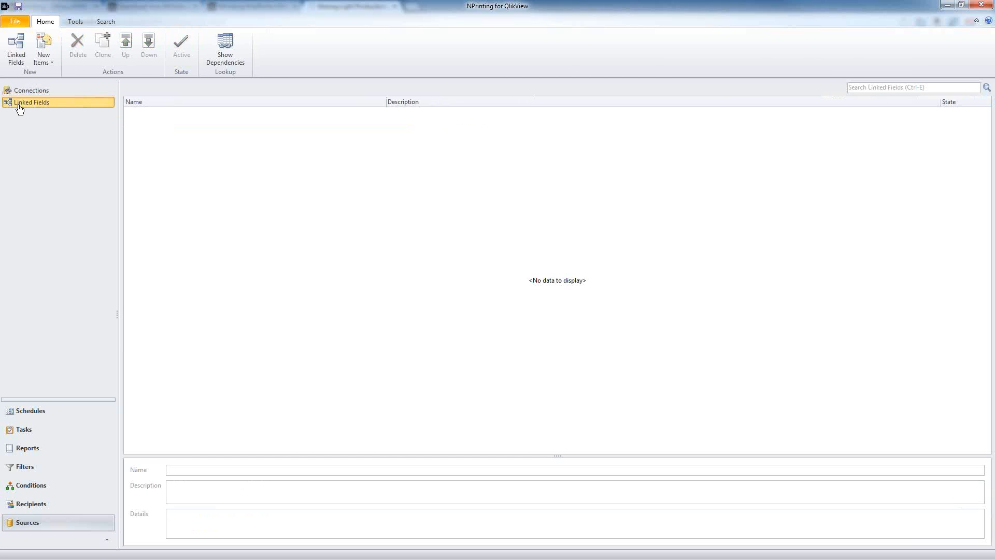
pyautogui.click(19, 61)
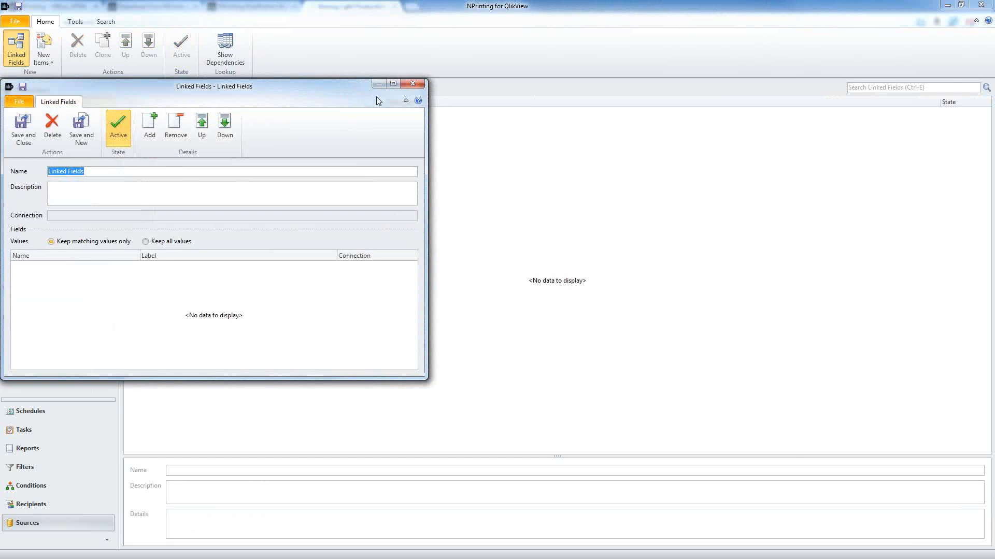
pyautogui.moveTo(358, 87); pyautogui.dragTo(626, 135)
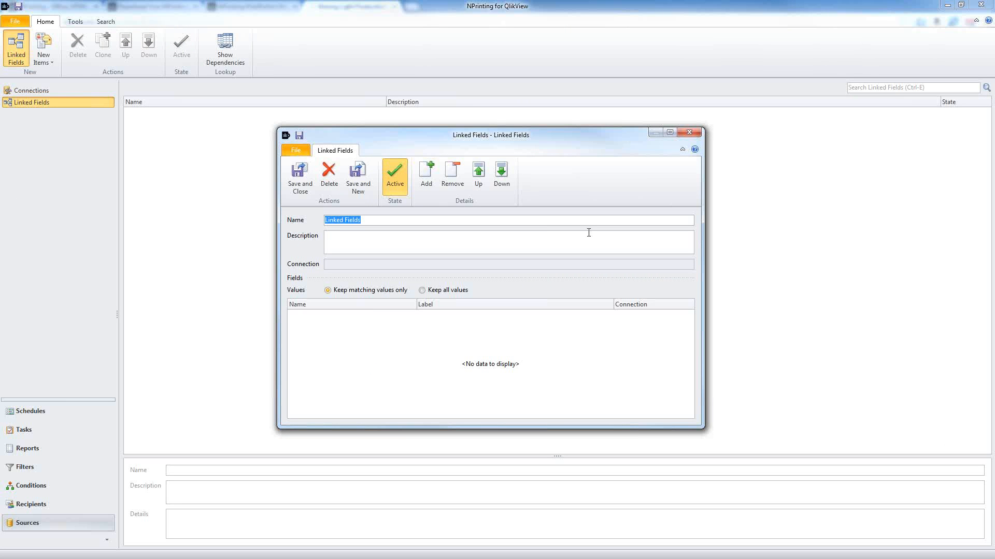
pyautogui.write('Countrtie')
pyautogui.press('BackSpace')
pyautogui.press('BackSpace')
pyautogui.press('BackSpace')
pyautogui.write('ies Matching')
pyautogui.doubleClick(370, 220)
# Step: Add the Country field from the Sales Demo connection to Countries Matching
pyautogui.click(427, 178)
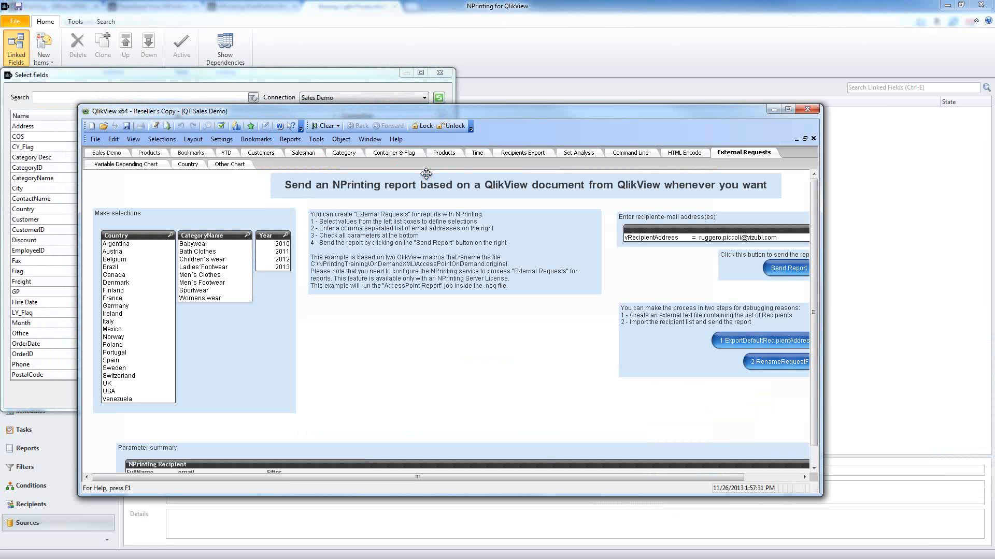
pyautogui.click(773, 109)
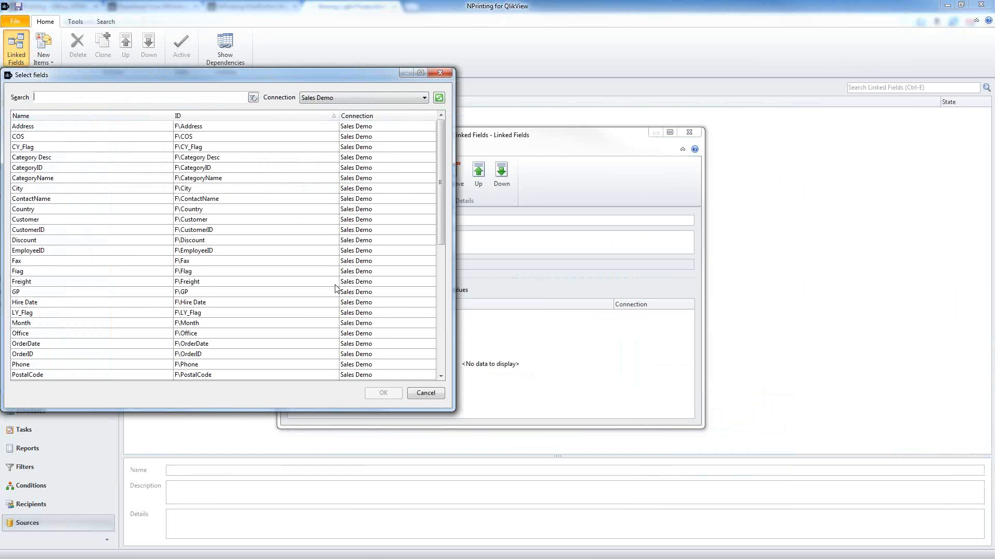
pyautogui.moveTo(355, 76); pyautogui.dragTo(436, 62)
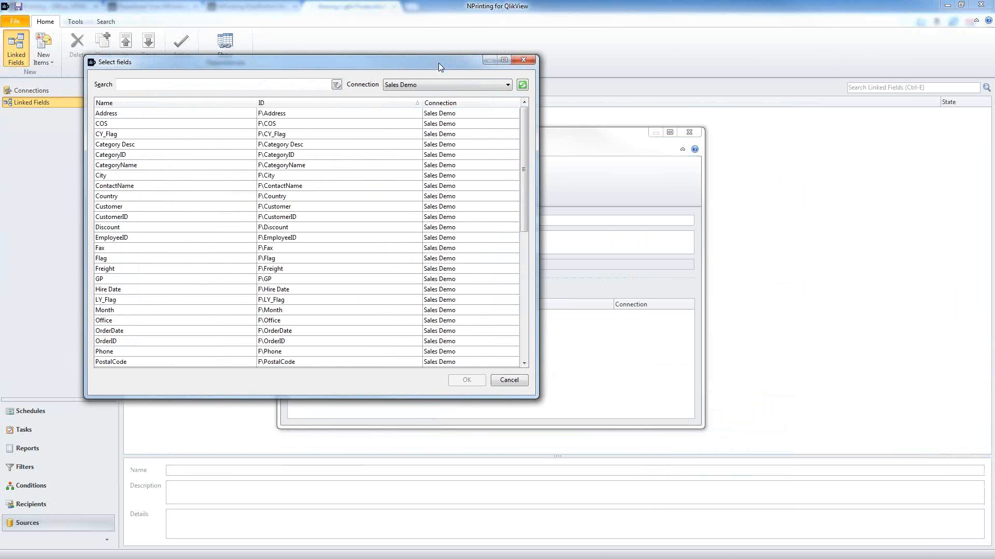
pyautogui.click(407, 88)
pyautogui.click(406, 112)
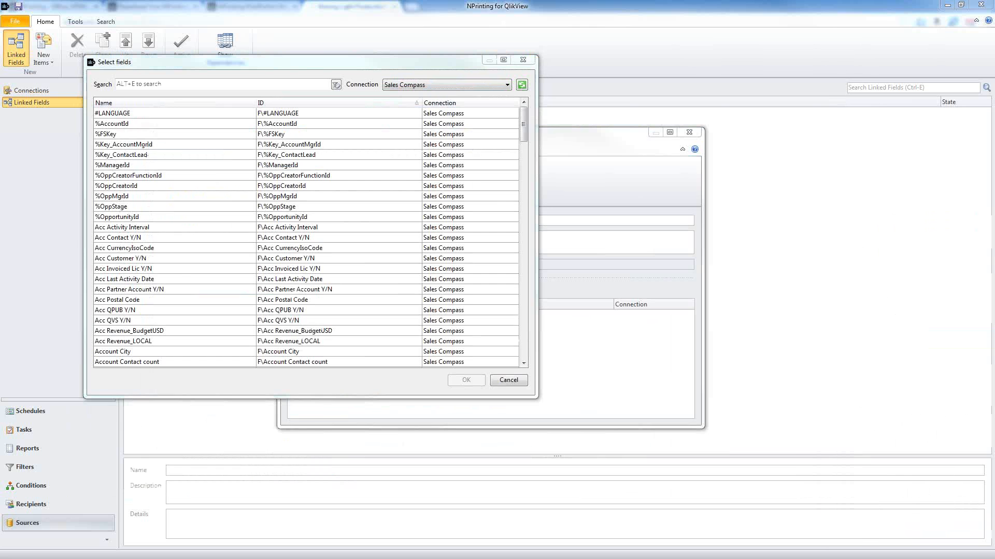
pyautogui.click(420, 88)
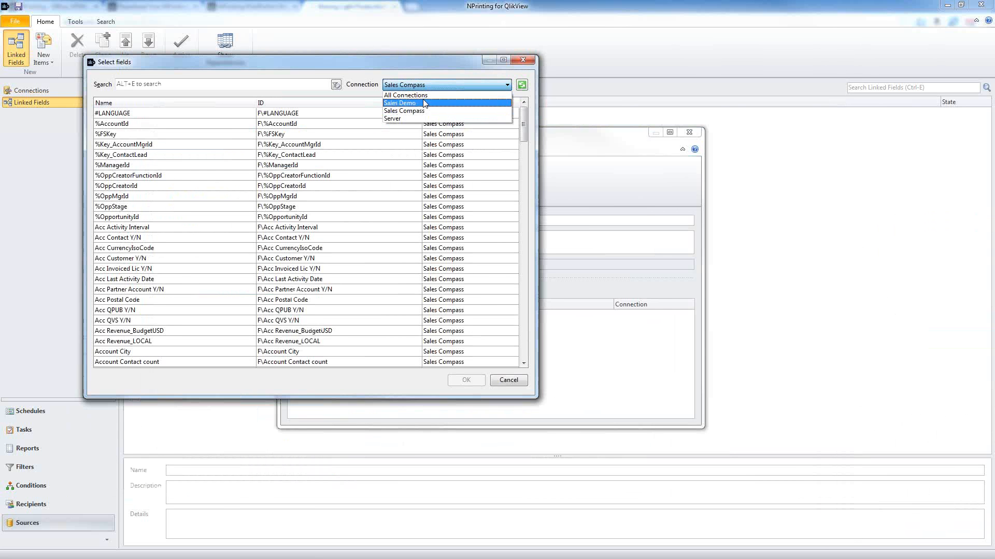
pyautogui.click(425, 103)
pyautogui.click(267, 82)
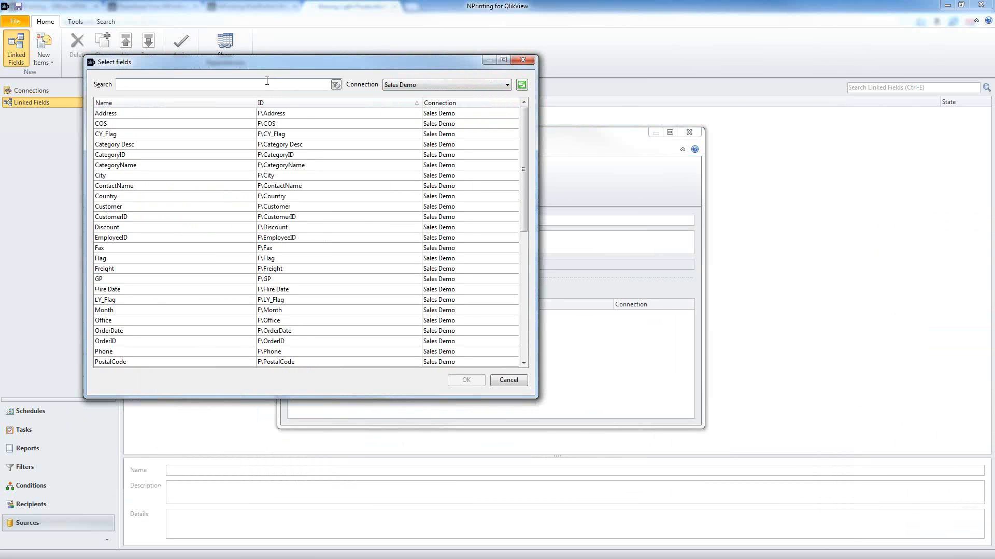
pyautogui.write('coun')
pyautogui.click(215, 115)
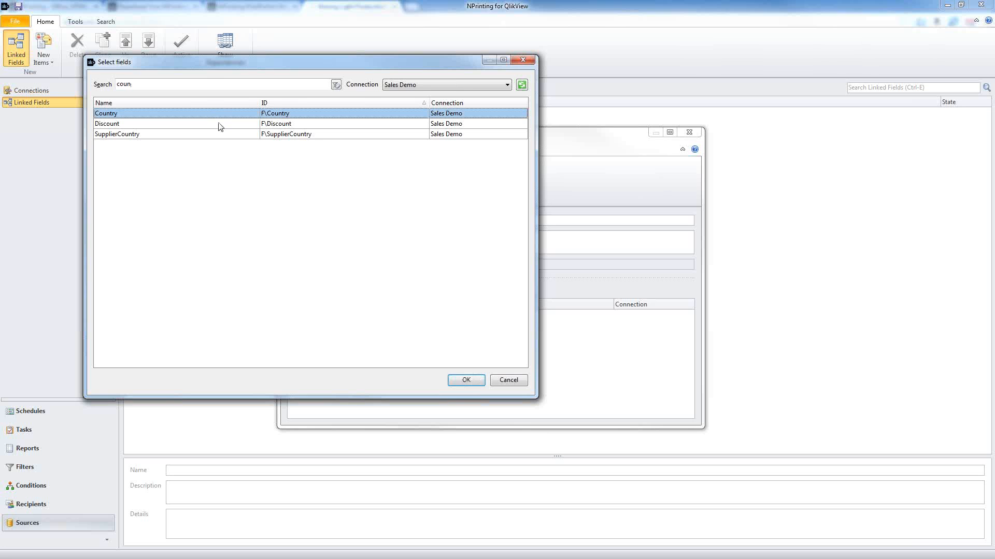
pyautogui.click(472, 383)
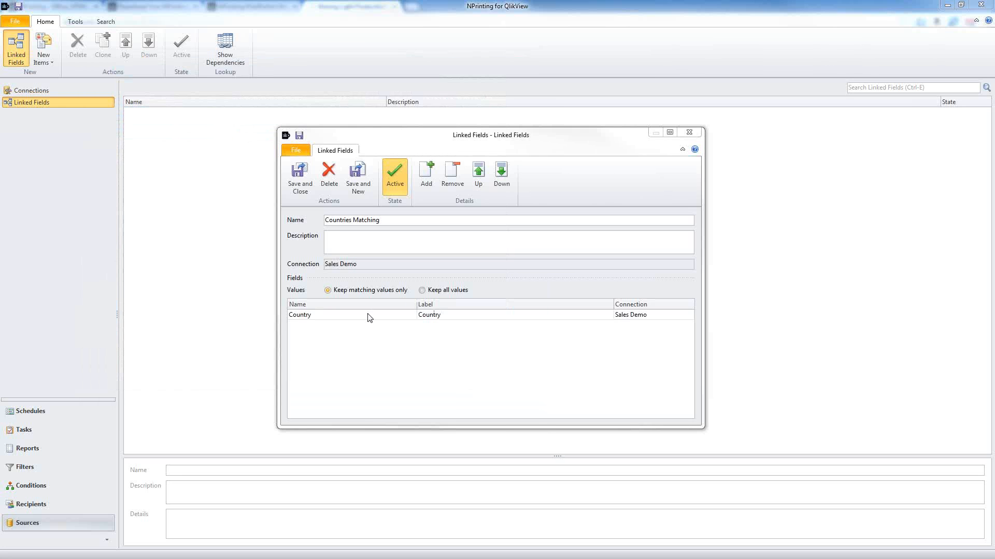
pyautogui.click(369, 314)
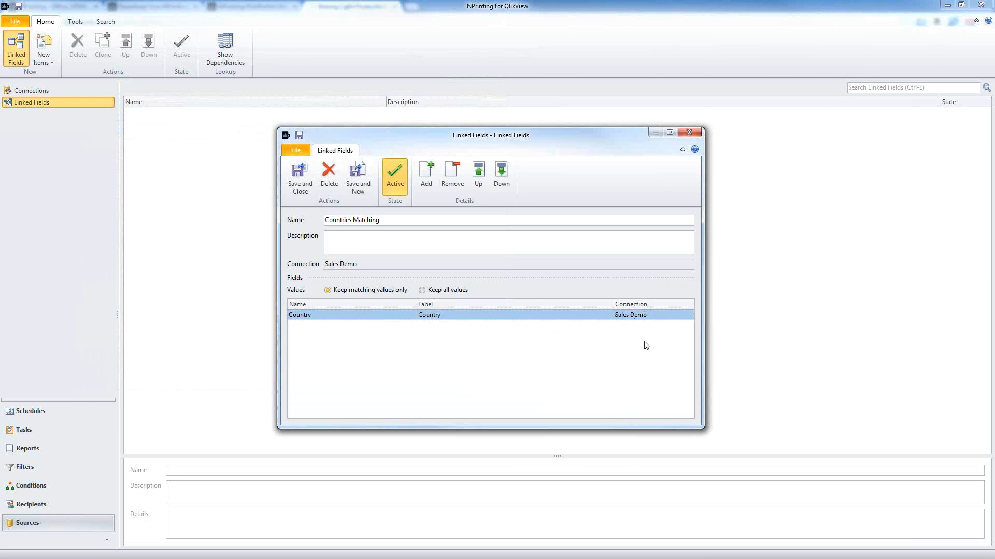
# Step: Add Sales Compass's Account Country field next to Sales Demo's Country in Countries Matching
pyautogui.click(426, 174)
pyautogui.click(417, 85)
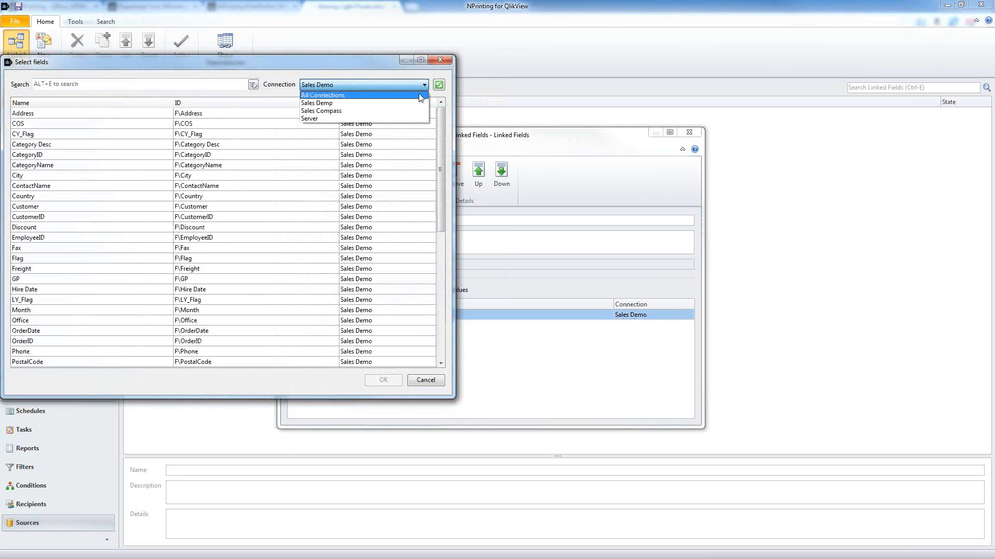
pyautogui.click(341, 115)
pyautogui.hotkey('alt', 'e')
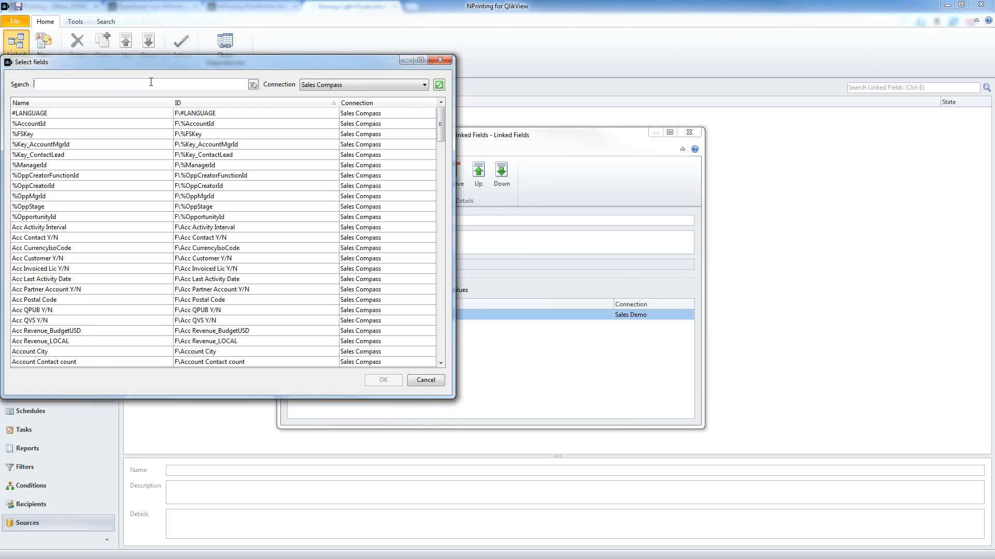
pyautogui.write('countr')
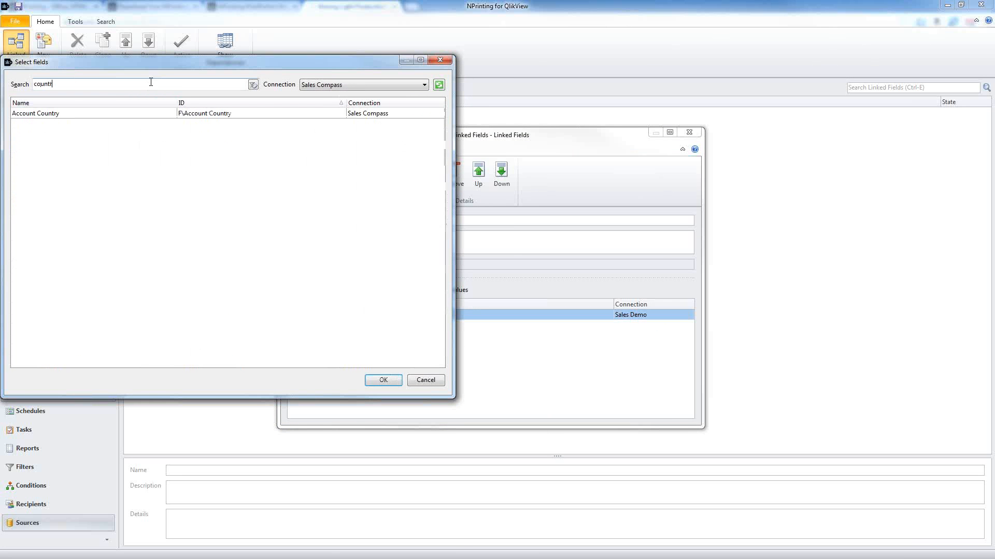
pyautogui.click(118, 114)
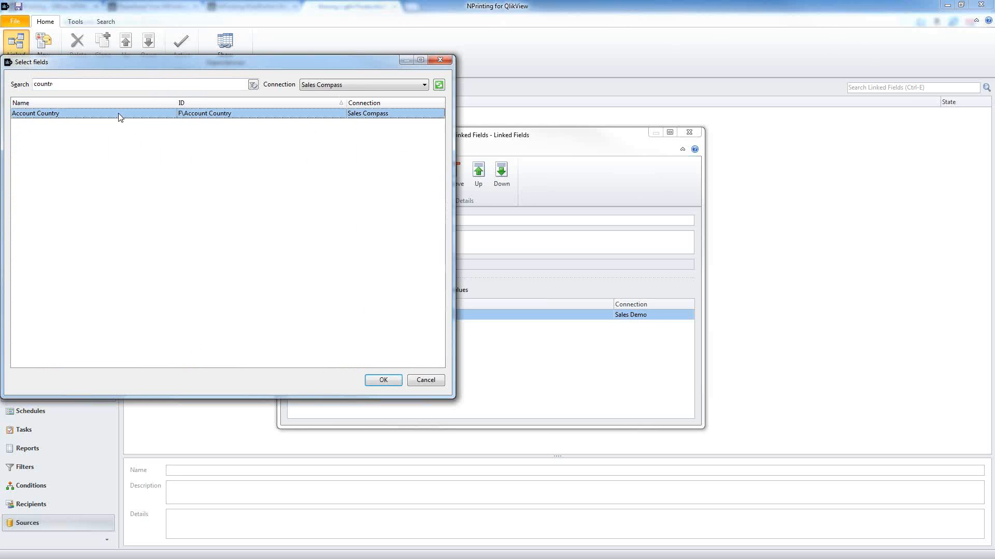
pyautogui.click(384, 380)
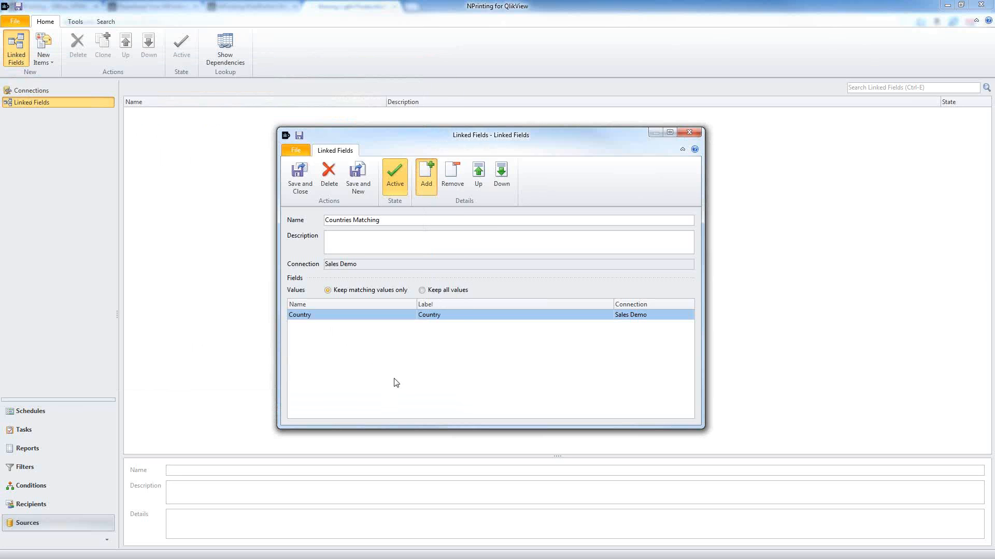
pyautogui.click(363, 328)
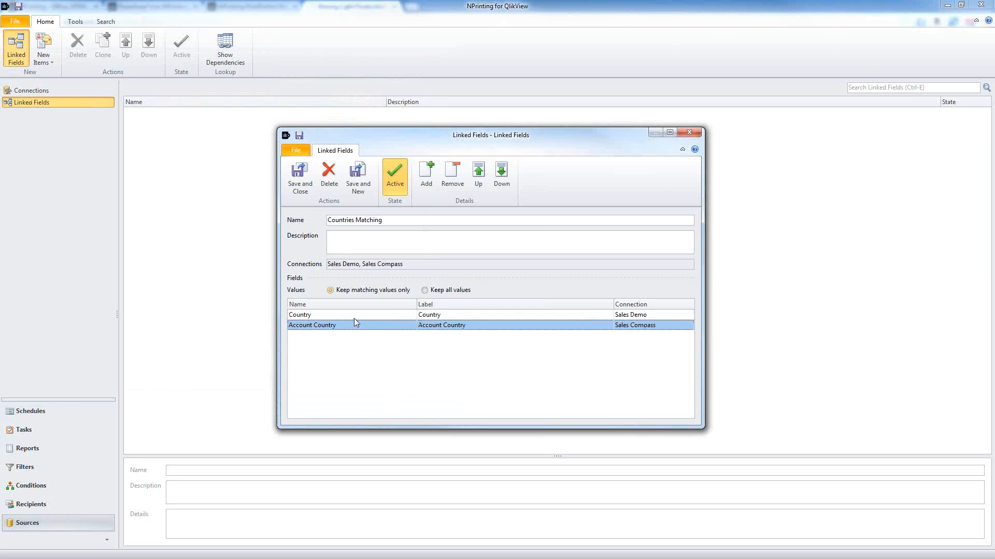
pyautogui.click(354, 318)
pyautogui.click(359, 325)
pyautogui.doubleClick(370, 220)
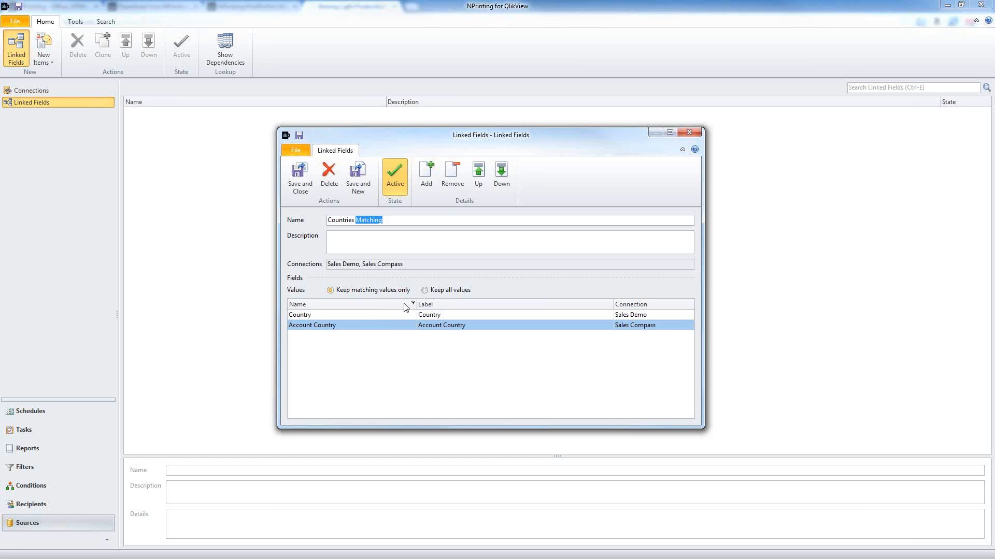
pyautogui.click(367, 291)
pyautogui.click(424, 290)
pyautogui.click(332, 291)
pyautogui.click(377, 327)
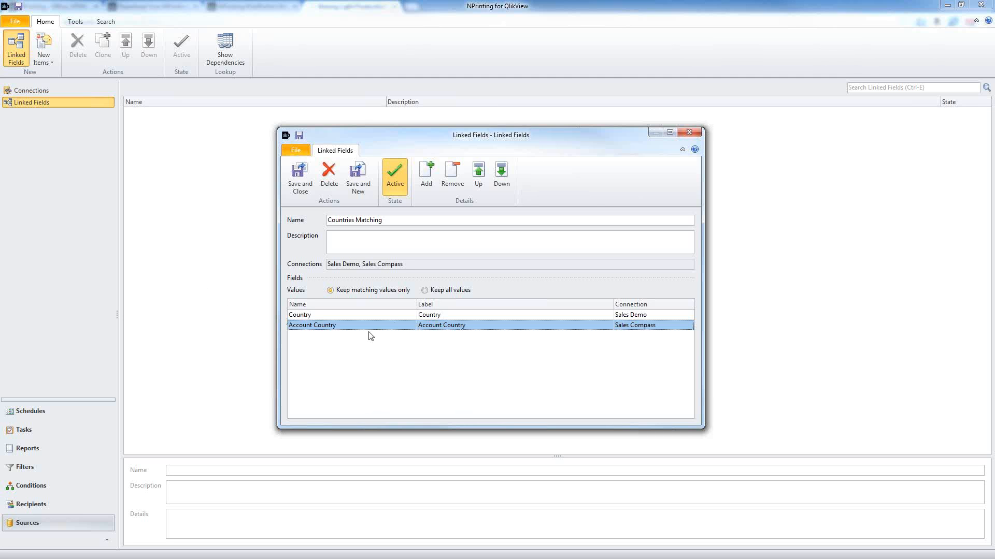
pyautogui.click(303, 188)
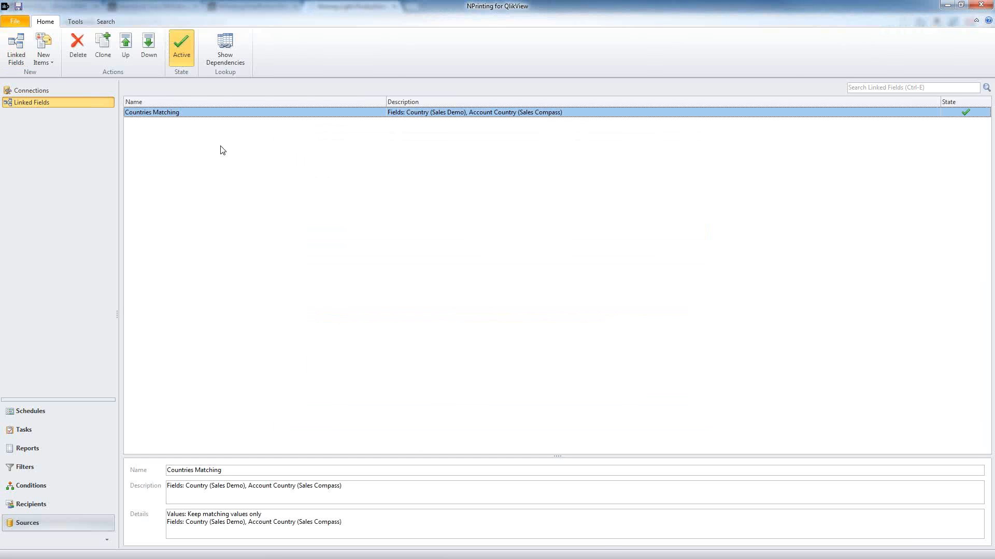
# Step: Start a new linked field named 'years'
pyautogui.click(16, 45)
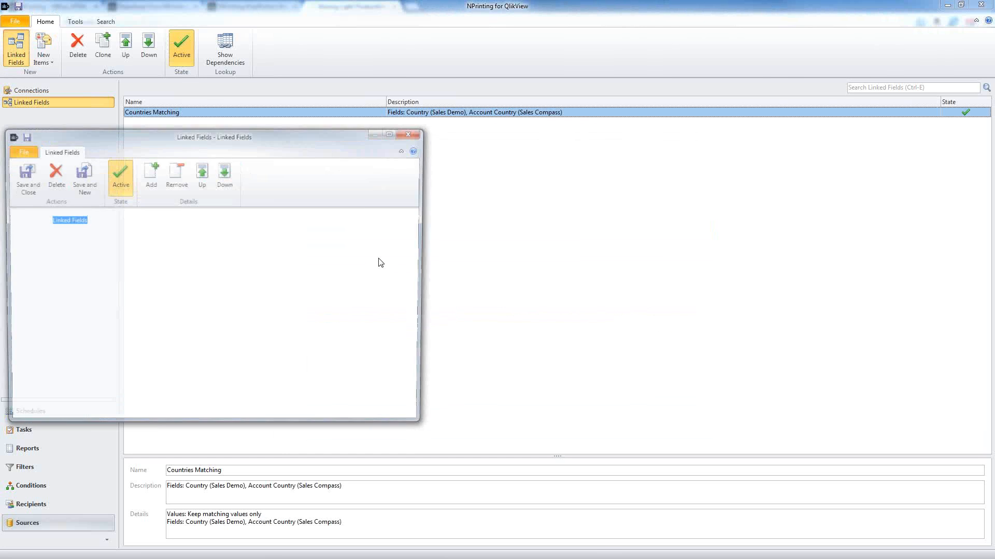
pyautogui.moveTo(300, 139); pyautogui.dragTo(434, 141)
pyautogui.write('yeara')
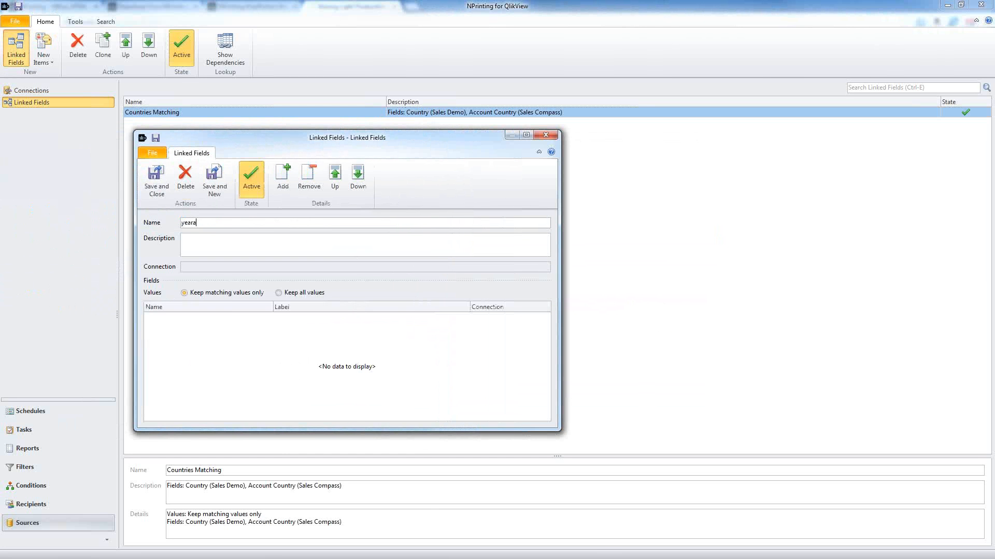
pyautogui.press('BackSpace')
pyautogui.write('s')
# Step: Add the Year field from the Sales Demo connection to the years link
pyautogui.click(278, 187)
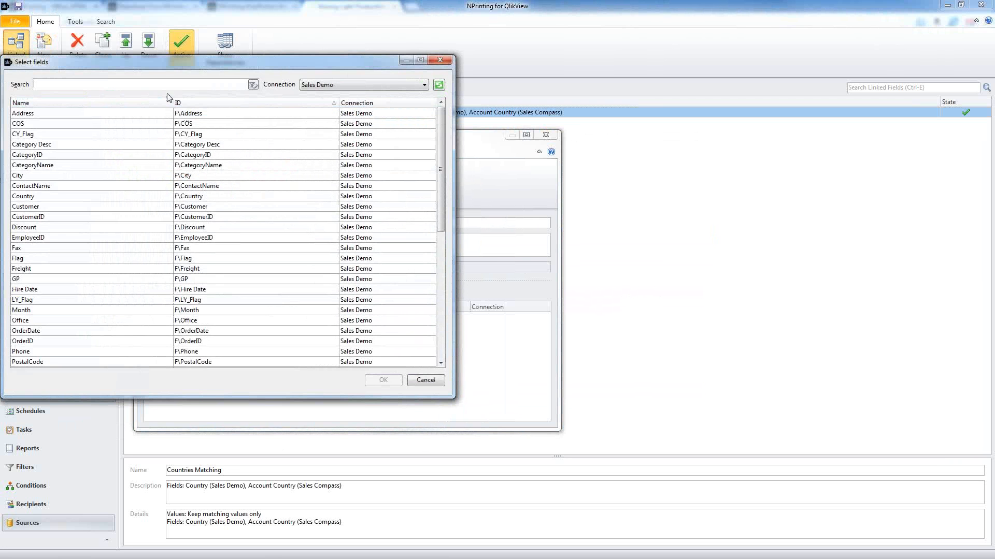
pyautogui.write('year')
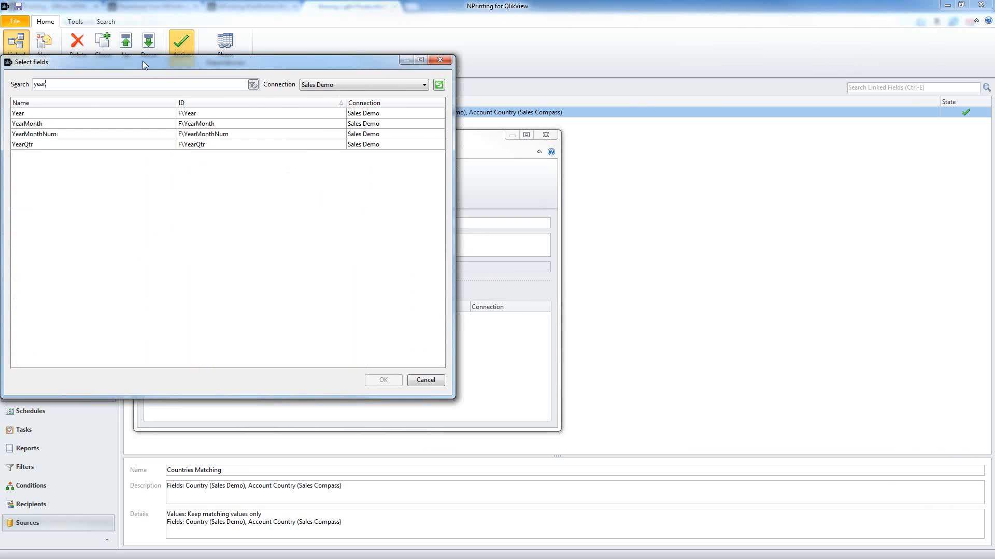
pyautogui.click(136, 113)
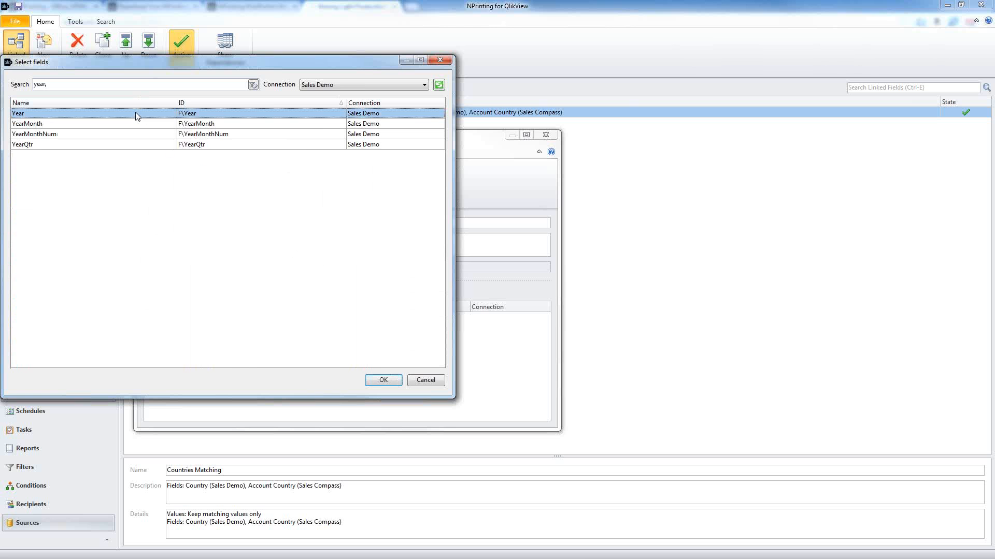
pyautogui.click(383, 380)
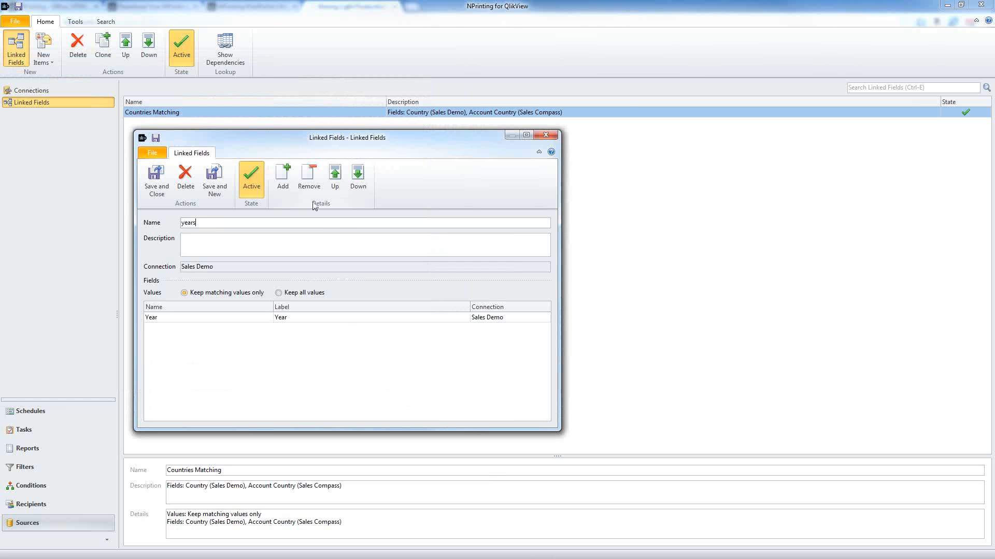
pyautogui.click(282, 175)
# Step: Add Opp Close Year from the Sales Compass connection, rather than Forecast Year, to the years link
pyautogui.click(283, 179)
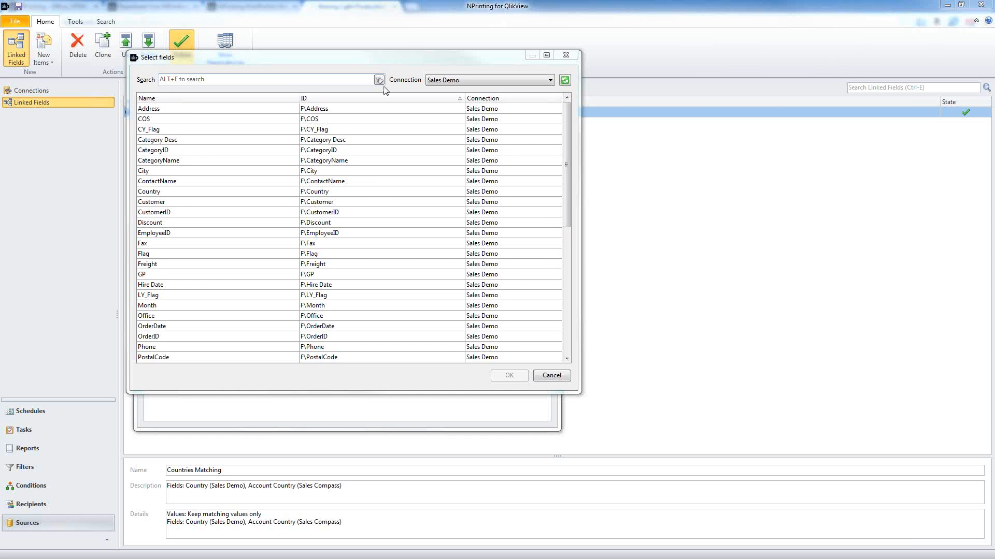
pyautogui.click(437, 80)
pyautogui.click(444, 108)
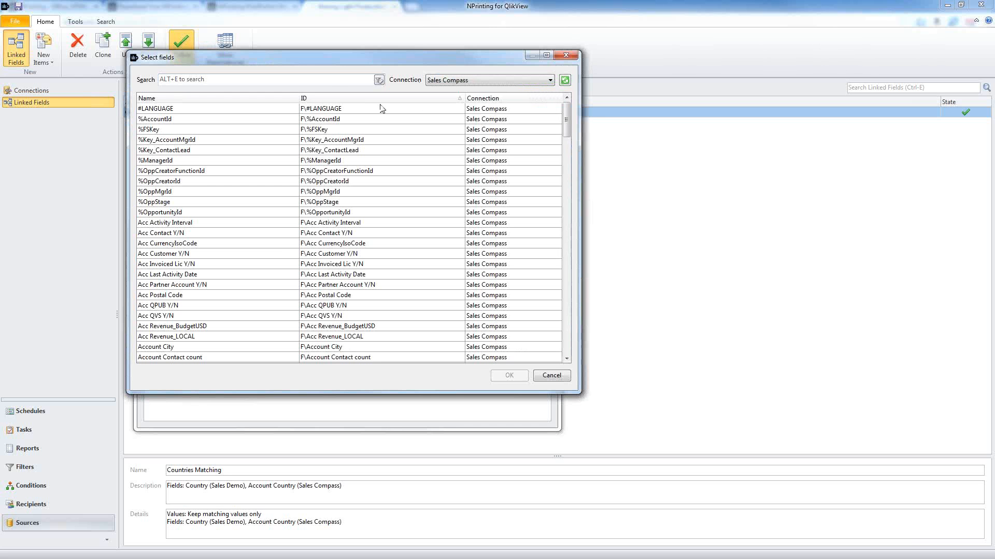
pyautogui.click(332, 81)
pyautogui.write('year')
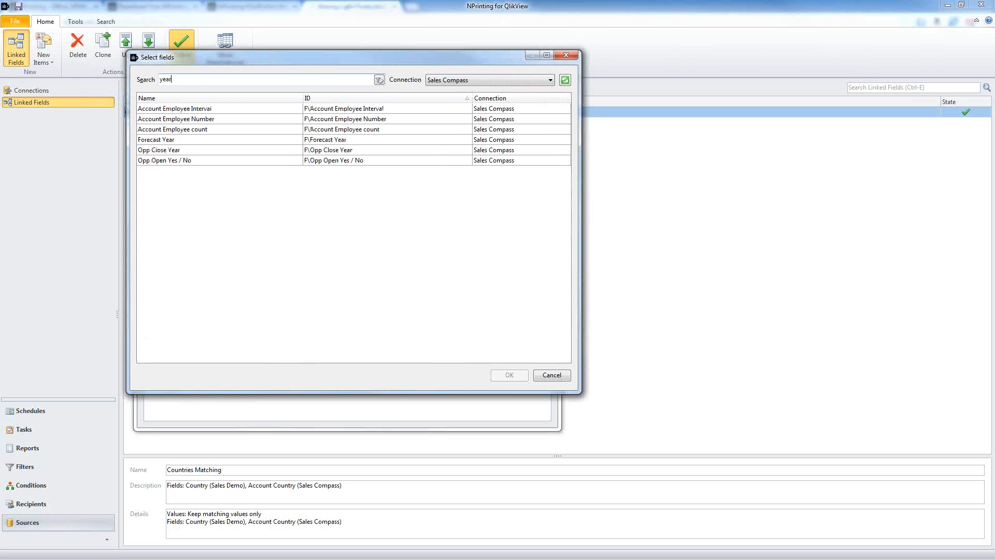
pyautogui.click(230, 109)
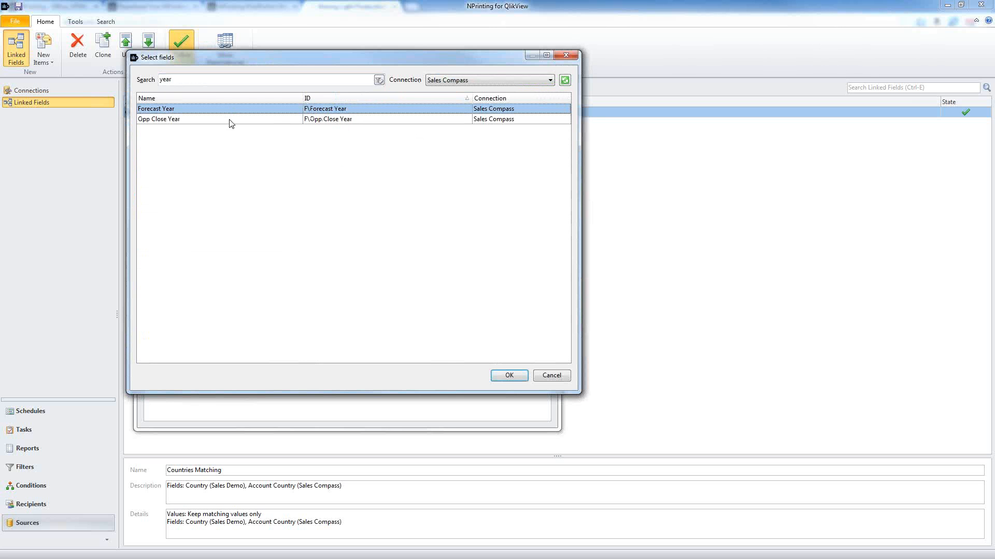
pyautogui.click(229, 121)
pyautogui.click(494, 378)
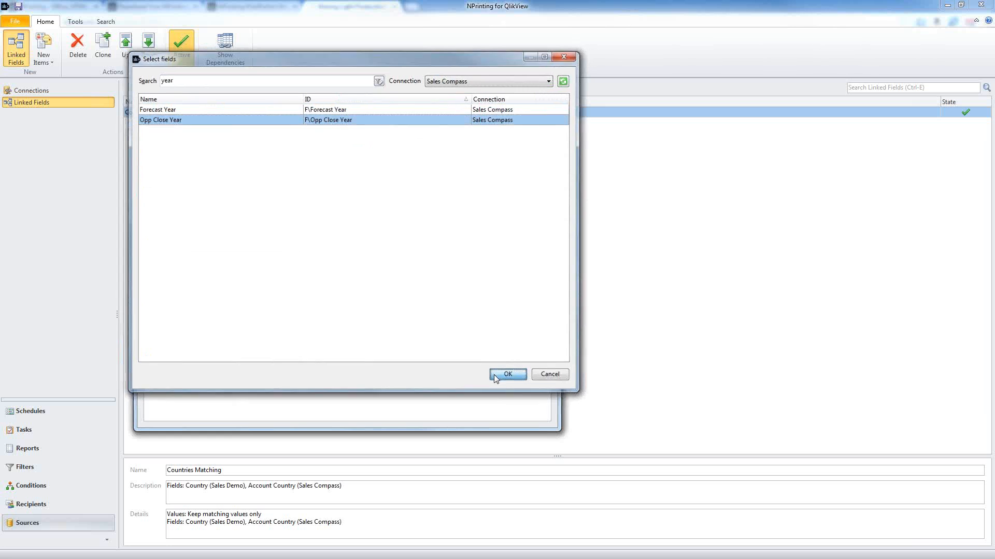
pyautogui.click(365, 324)
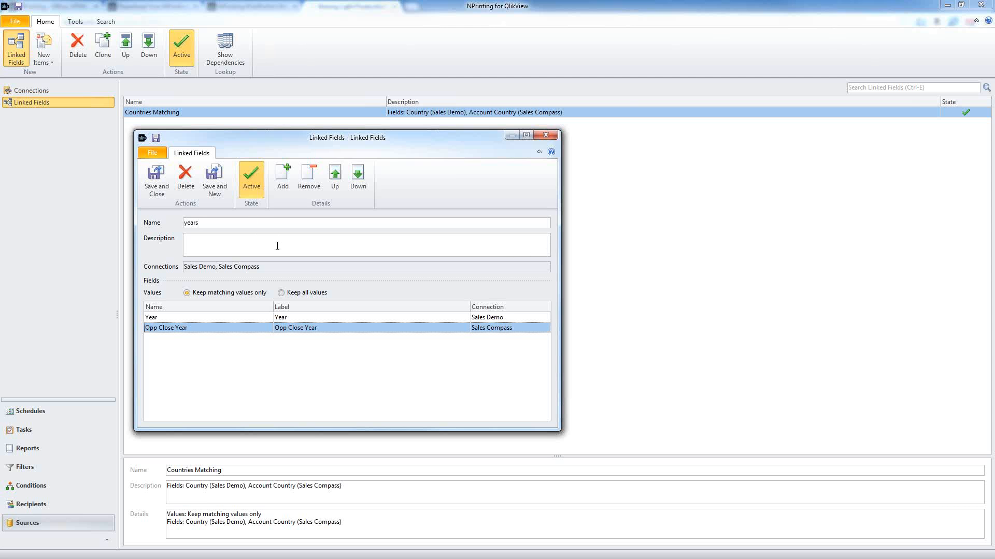
# Step: Rename the link to 'Years Matching' and save and close it
pyautogui.click(264, 322)
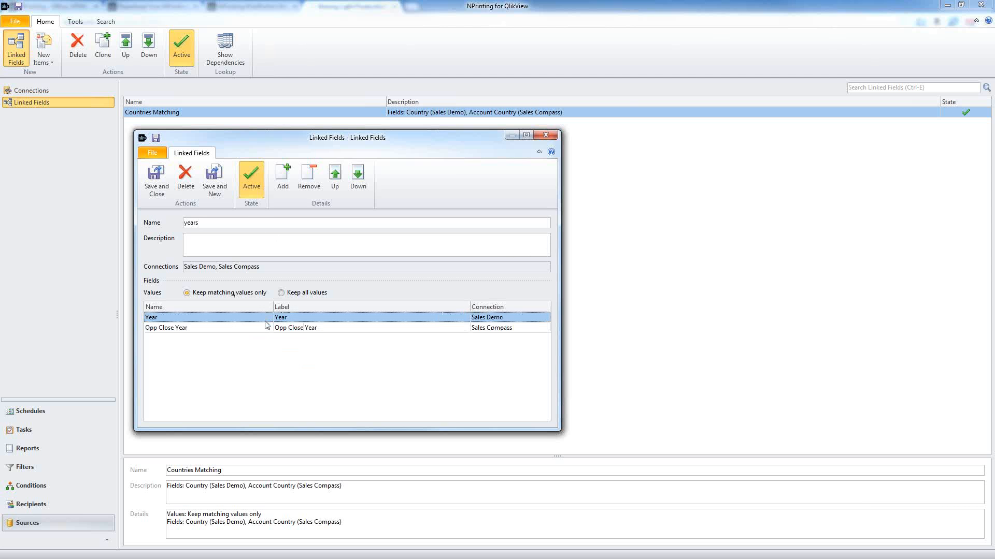
pyautogui.click(266, 328)
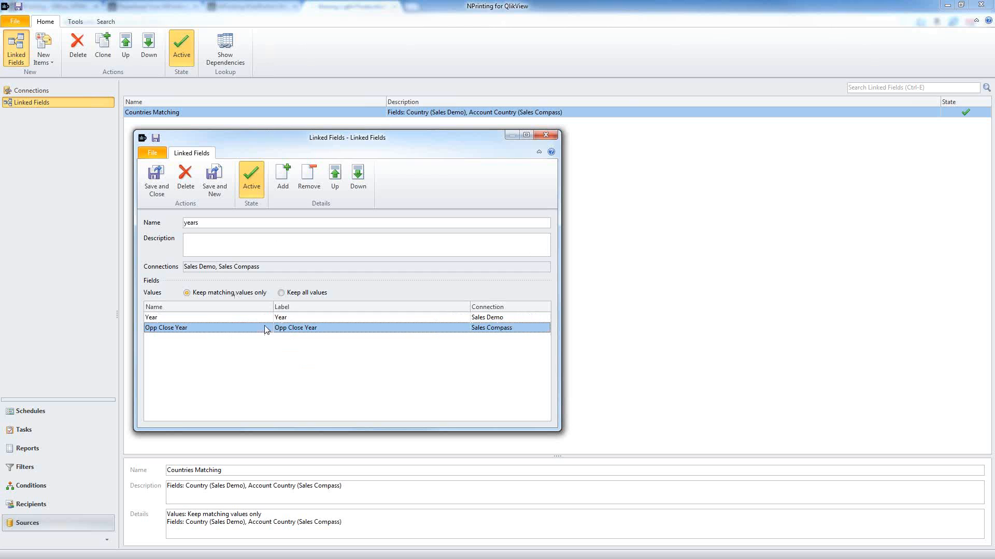
pyautogui.moveTo(201, 223); pyautogui.dragTo(181, 224)
pyautogui.write('Years')
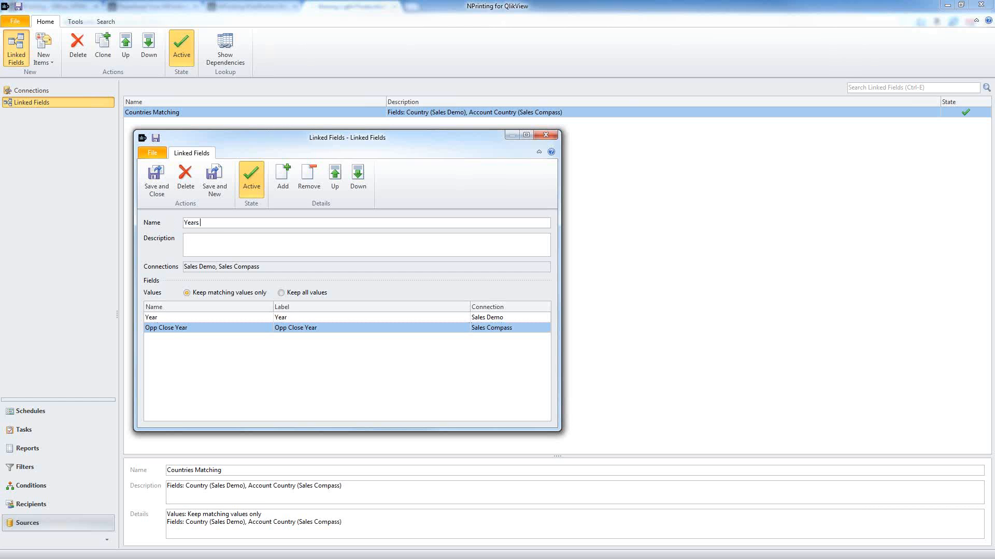
pyautogui.write(' Matching')
pyautogui.click(156, 179)
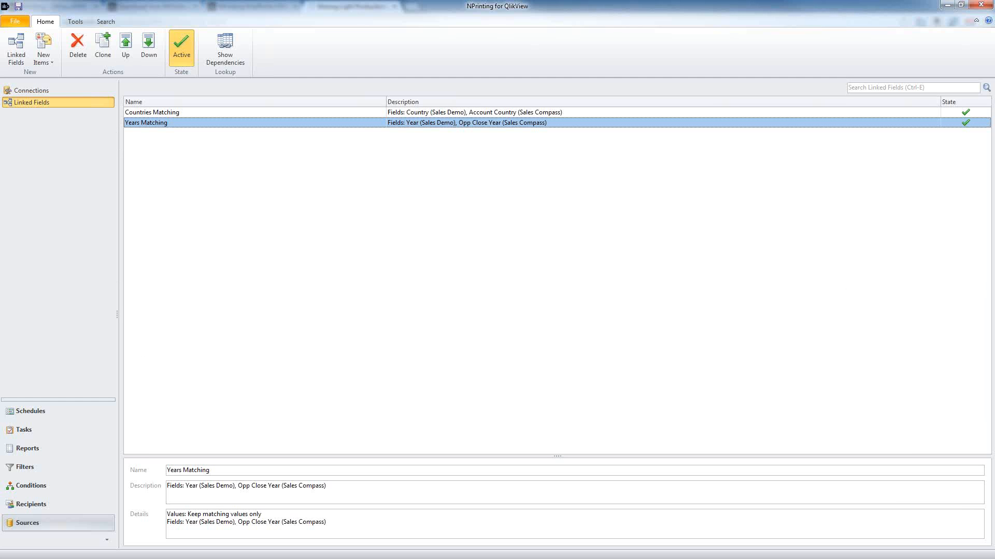
# Step: Go to the Filters section, then return to the course slides
pyautogui.click(49, 471)
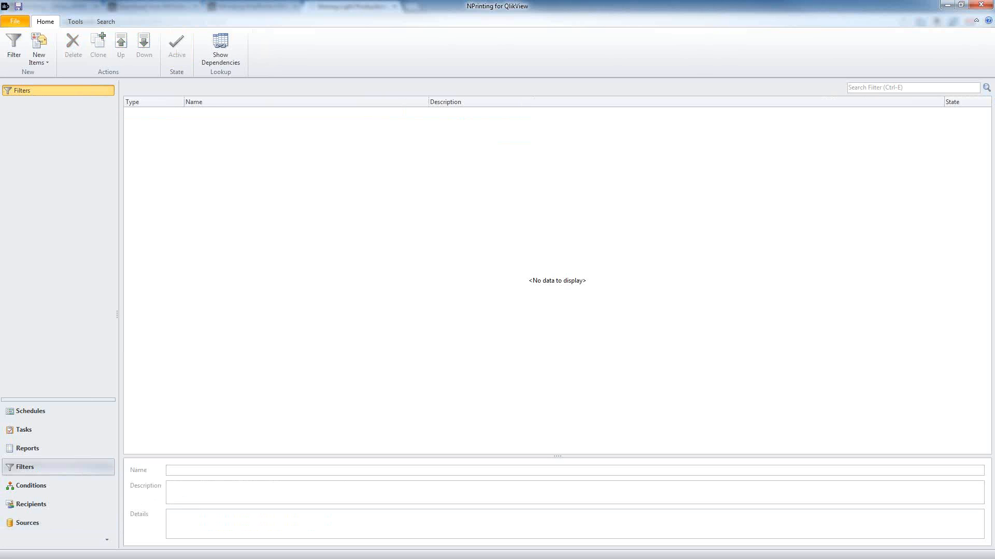
pyautogui.hotkey('alt', 'Tab')
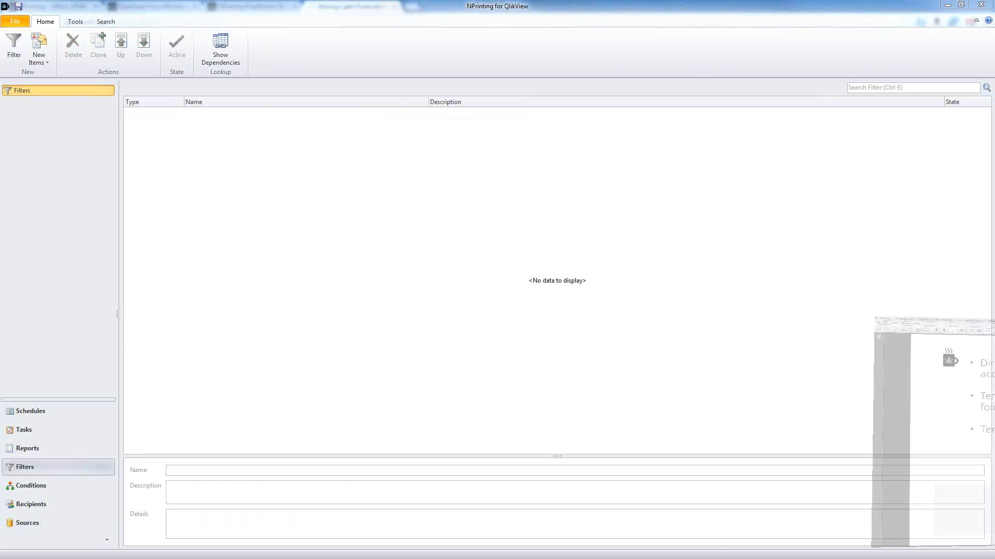
pyautogui.scroll(-1, 678, 367)
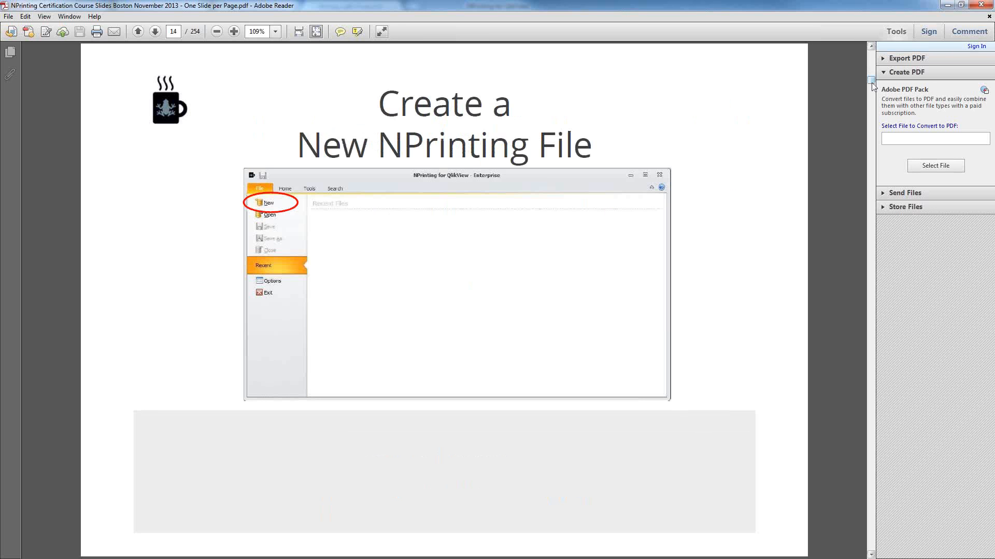
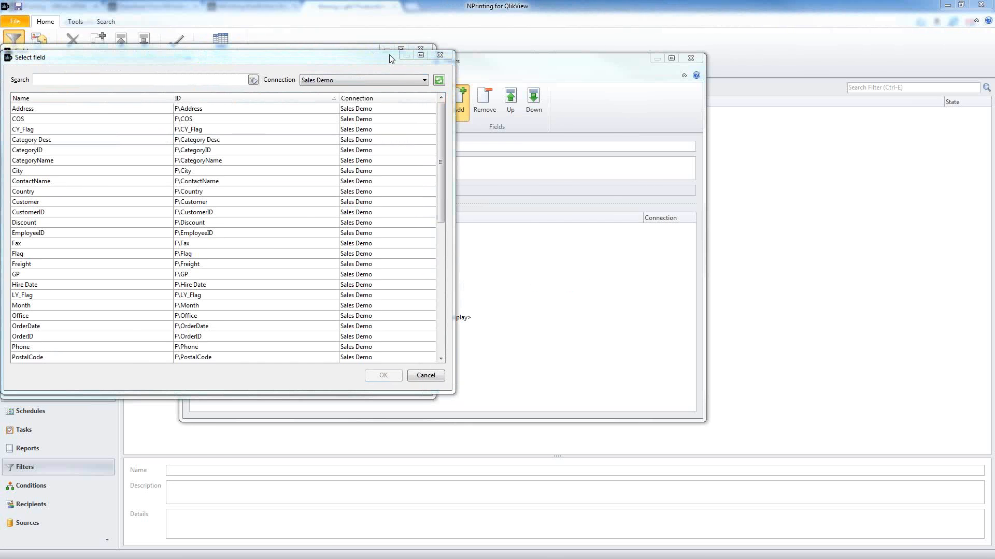
# Step: Browse the Sales Demo field list and choose Countries Matching as the filter field
pyautogui.moveTo(392, 58); pyautogui.dragTo(576, 49)
pyautogui.click(546, 120)
pyautogui.click(452, 206)
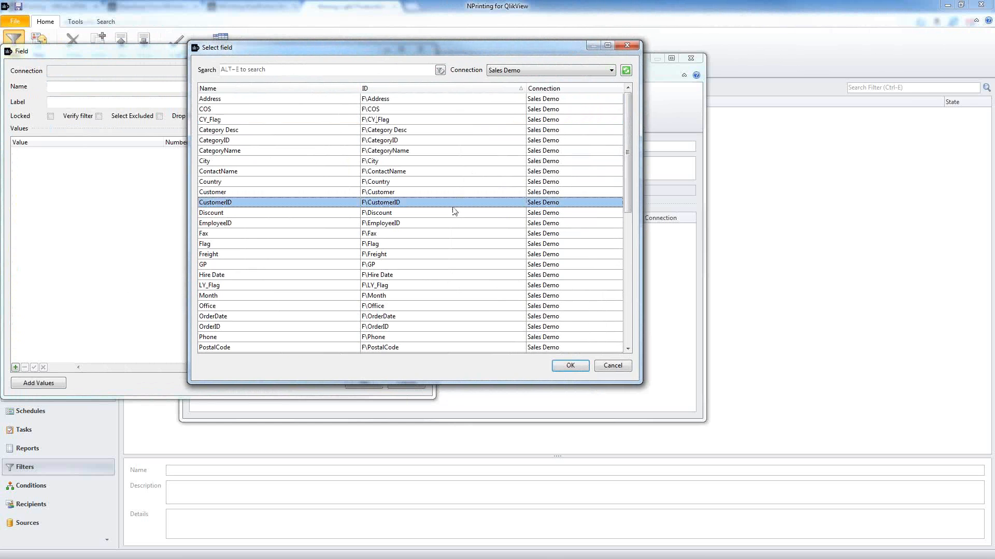
pyautogui.click(475, 273)
pyautogui.click(406, 100)
pyautogui.click(405, 109)
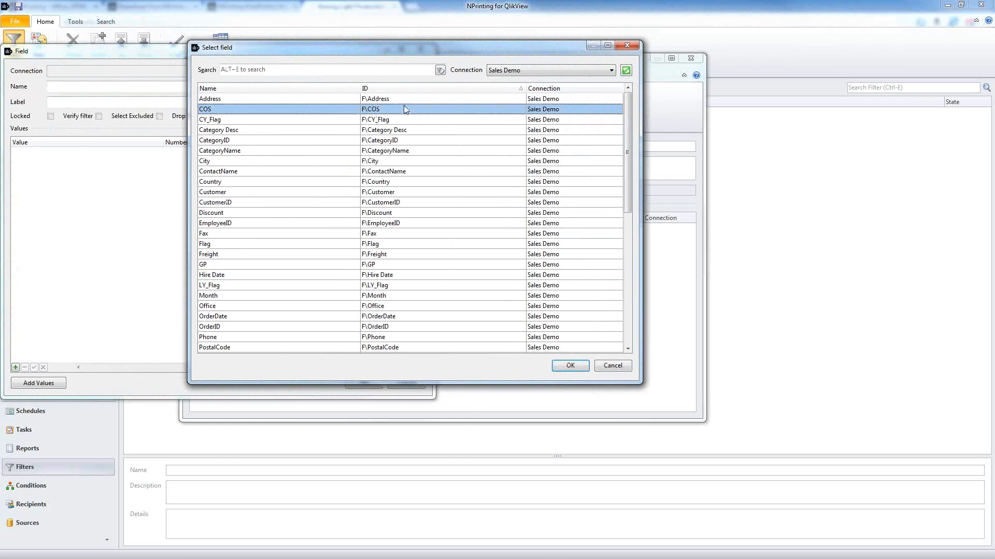
pyautogui.click(403, 118)
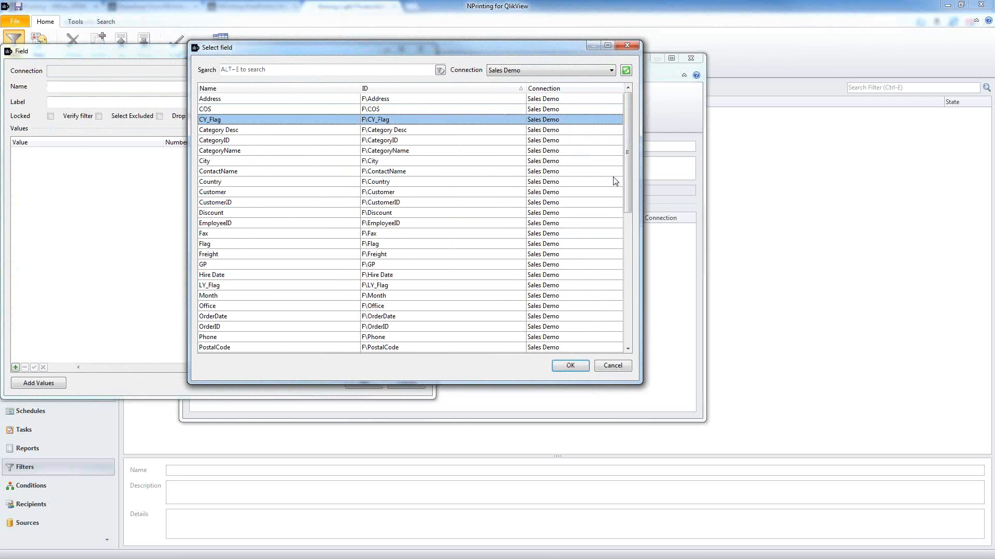
pyautogui.moveTo(627, 183); pyautogui.dragTo(645, 344)
pyautogui.click(469, 339)
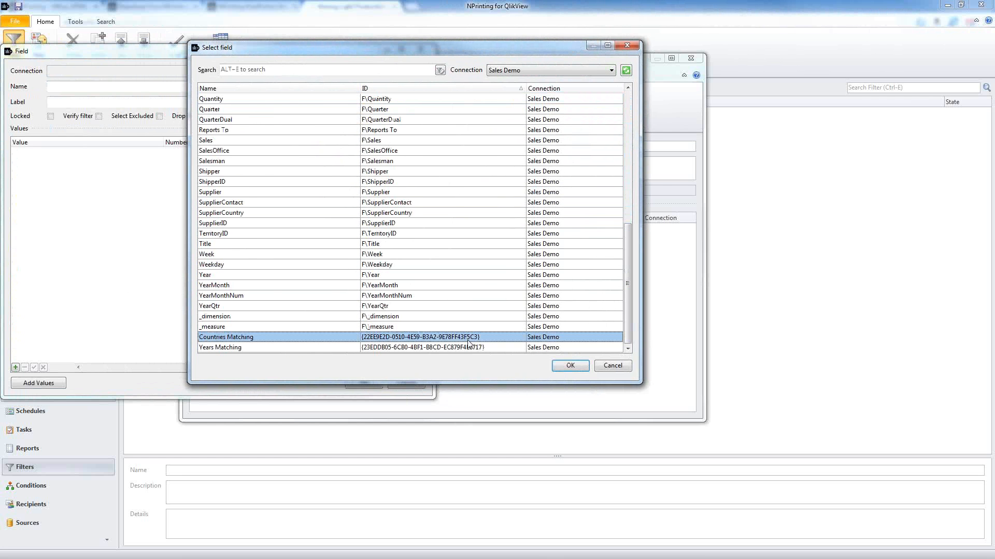
pyautogui.click(468, 348)
pyautogui.click(472, 338)
pyautogui.click(473, 347)
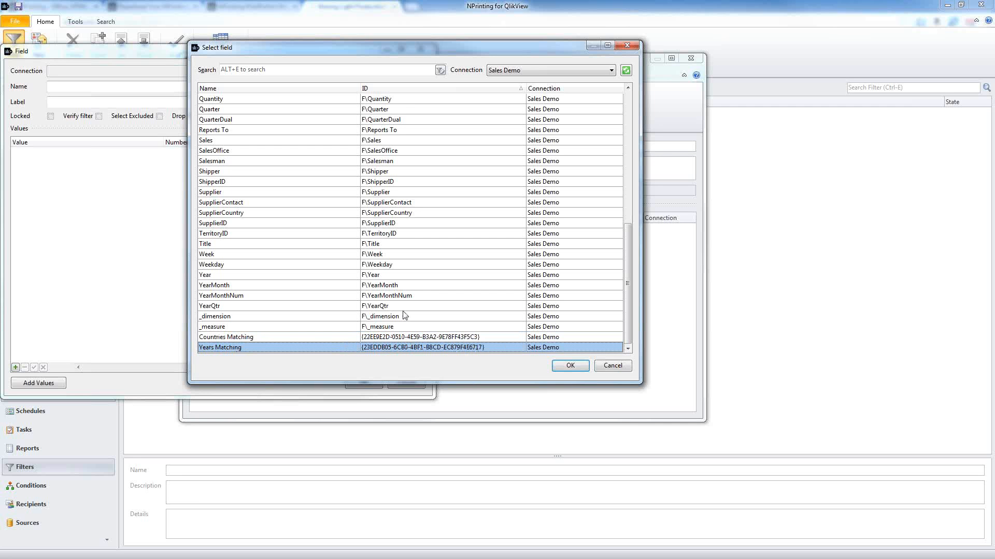
pyautogui.click(293, 337)
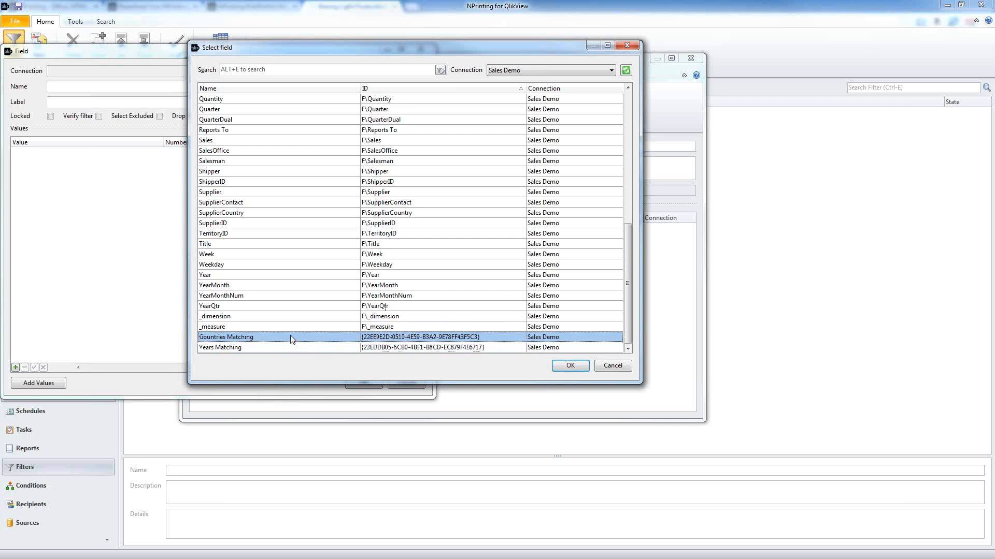
pyautogui.click(569, 366)
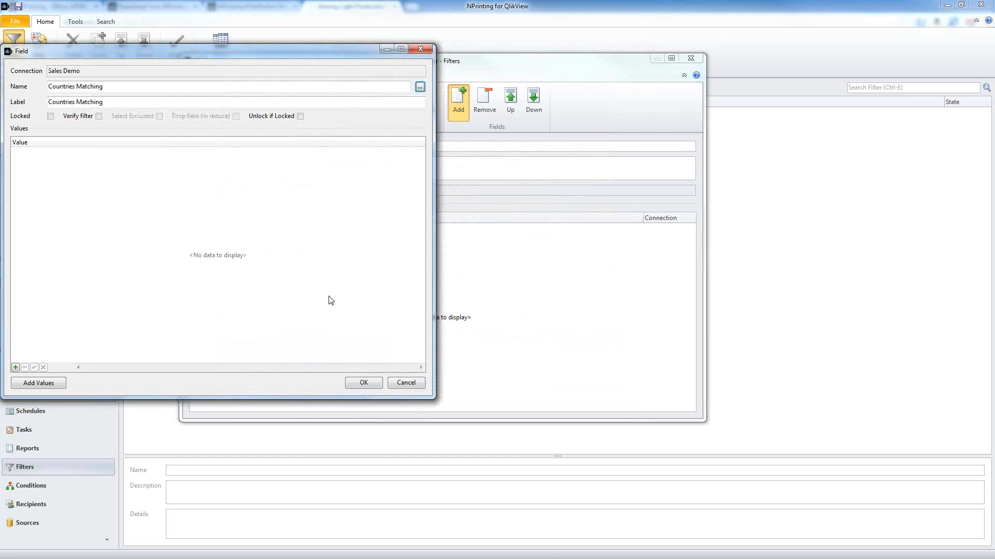
# Step: Add France, Ireland, Switzerland and UK as the Countries Matching values
pyautogui.click(48, 383)
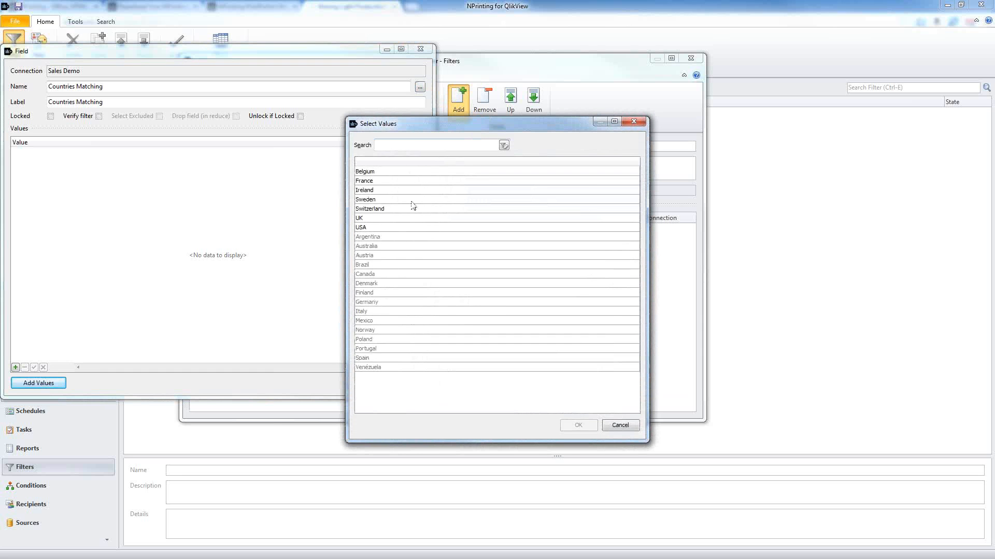
pyautogui.click(375, 239)
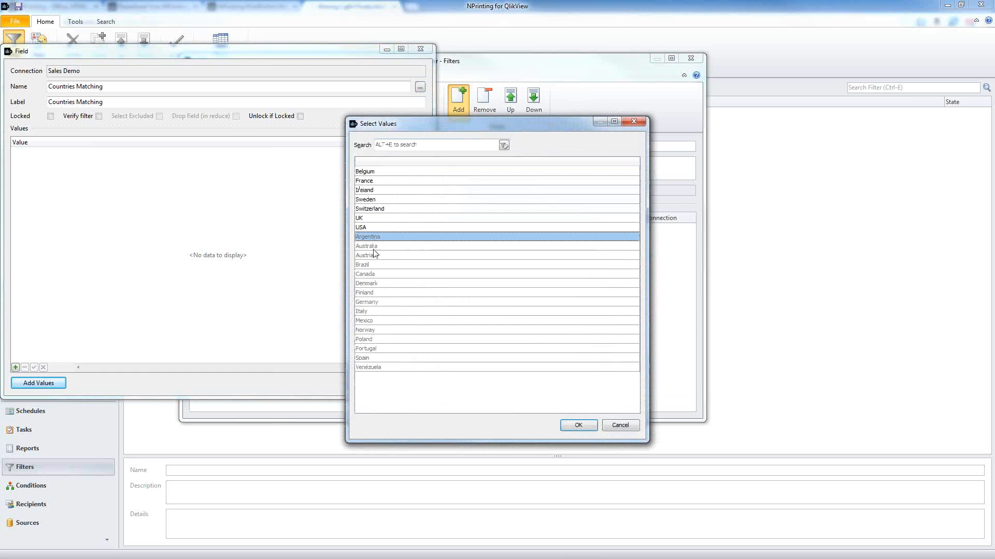
pyautogui.click(372, 248)
pyautogui.click(371, 256)
pyautogui.click(377, 265)
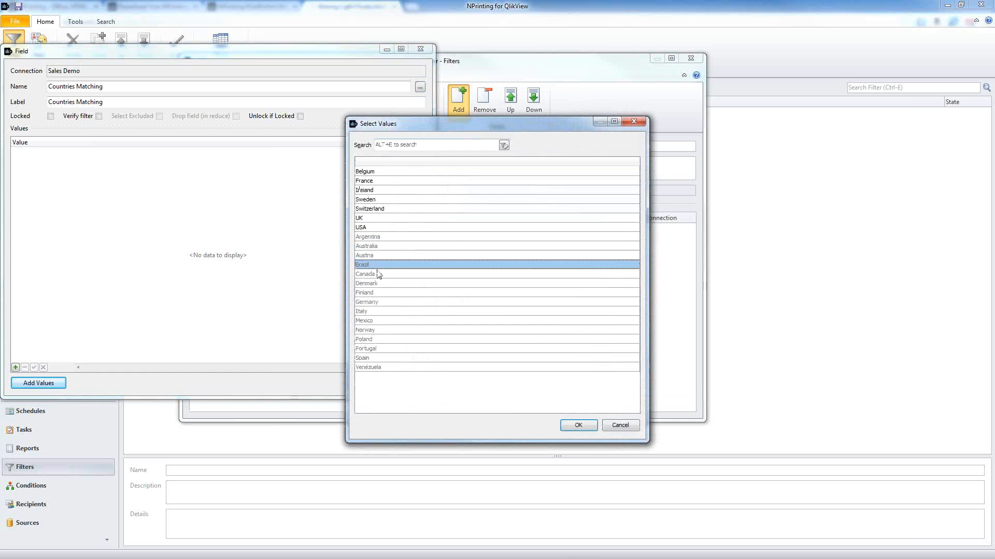
pyautogui.click(378, 283)
pyautogui.click(378, 180)
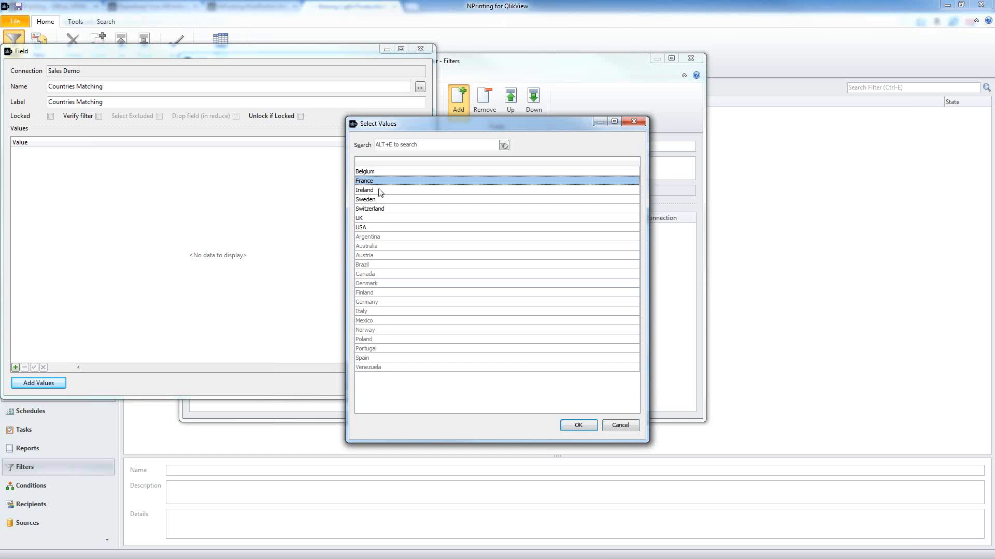
pyautogui.keyDown('ctrl'); pyautogui.click(379, 191); pyautogui.keyUp('ctrl')
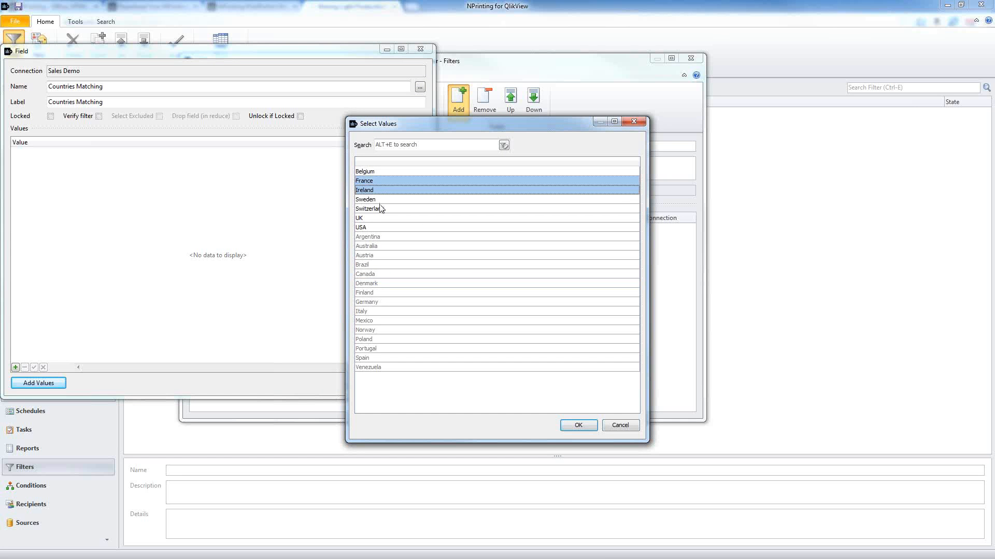
pyautogui.keyDown('ctrl'); pyautogui.click(381, 208); pyautogui.keyUp('ctrl')
pyautogui.keyDown('ctrl'); pyautogui.click(376, 218); pyautogui.keyUp('ctrl')
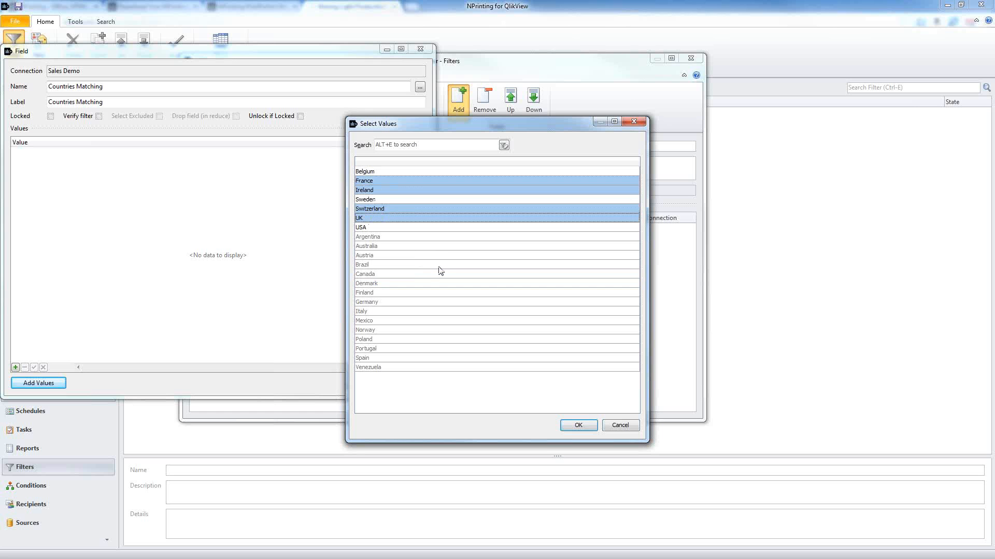
pyautogui.click(578, 425)
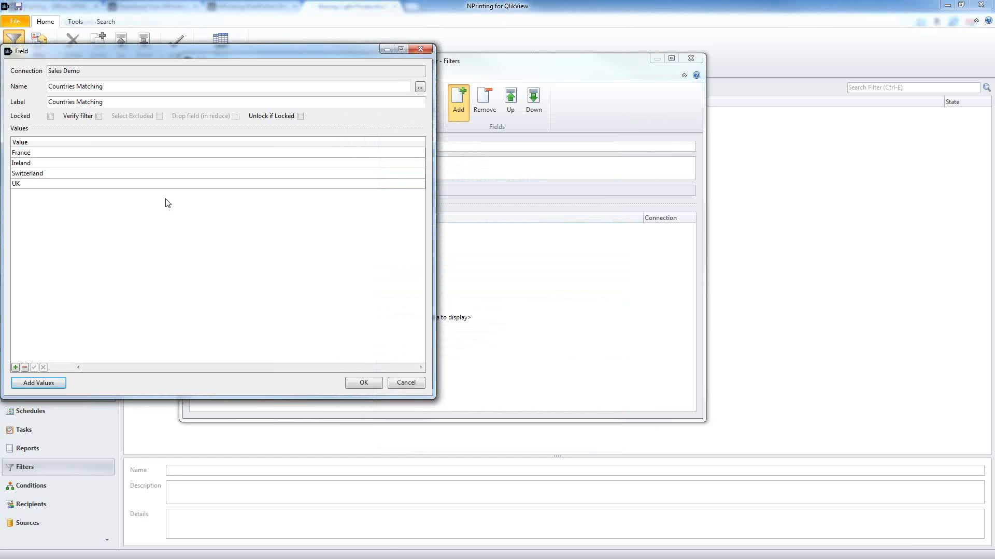
# Step: Confirm the Countries Matching field settings and save and close the Countries filter
pyautogui.click(62, 163)
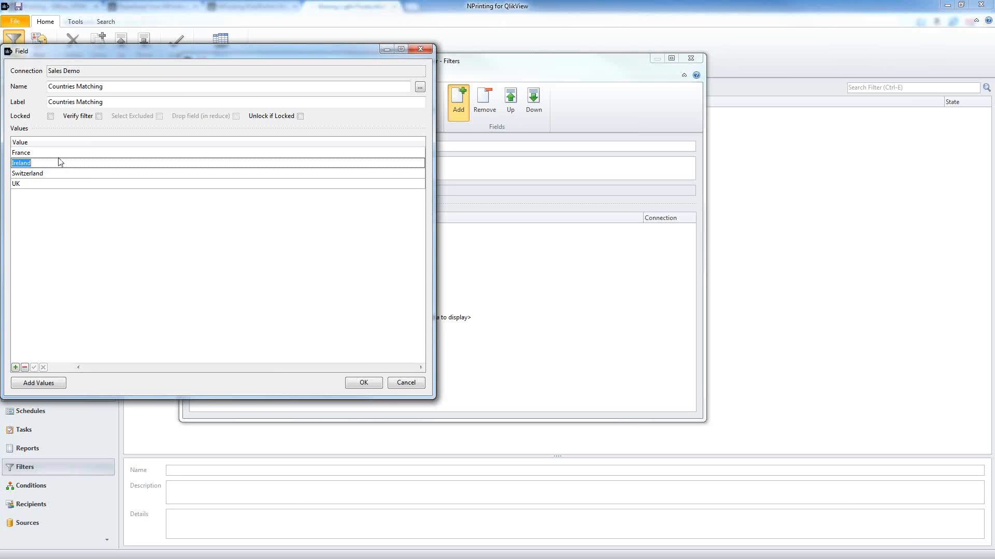
pyautogui.click(97, 260)
pyautogui.click(349, 382)
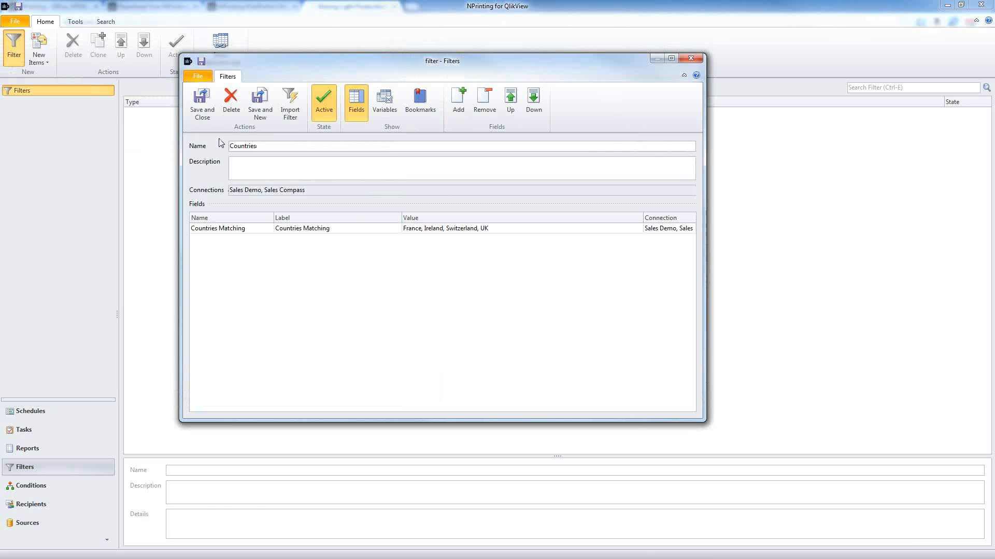
pyautogui.click(202, 106)
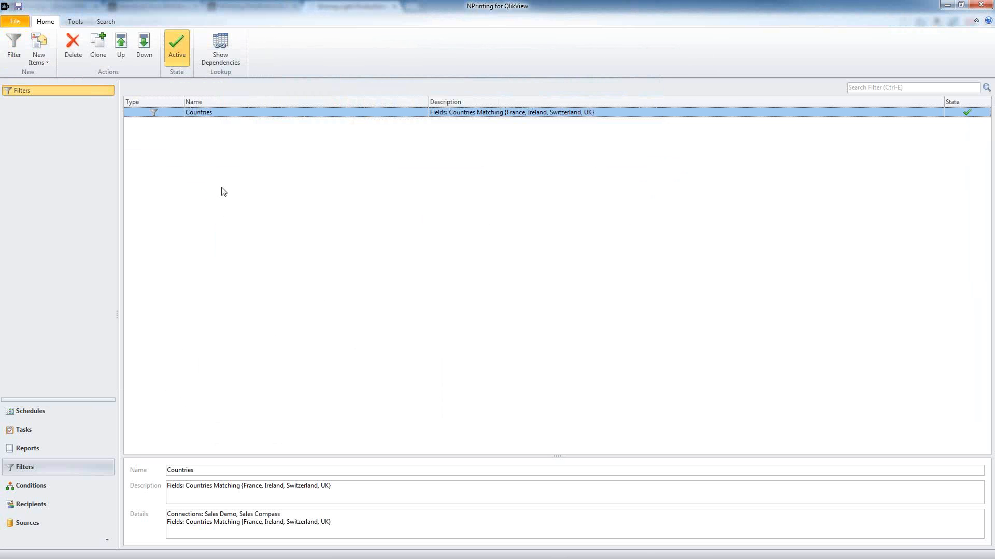
# Step: Create a new filter and name it Last Year
pyautogui.click(20, 51)
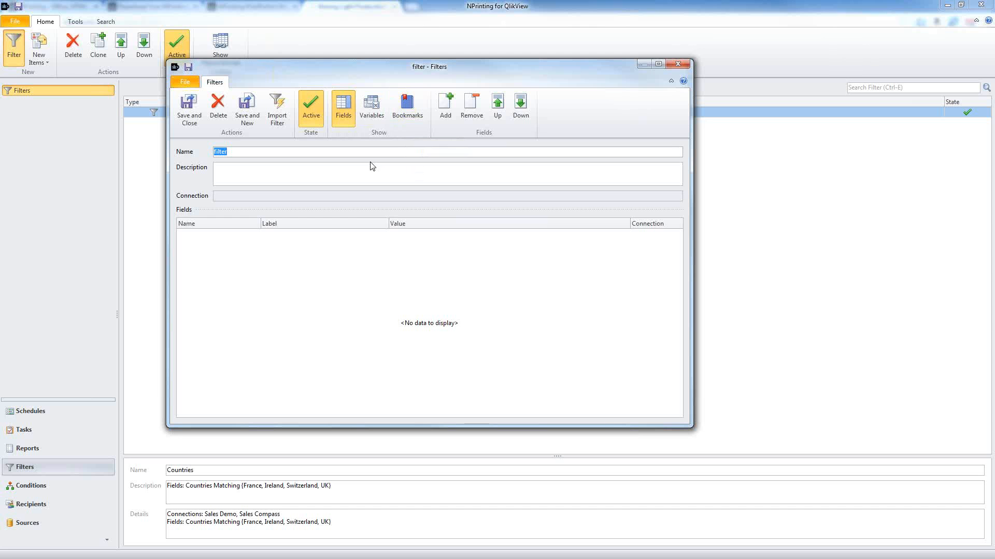
pyautogui.write('Yea')
pyautogui.moveTo(241, 151); pyautogui.dragTo(228, 157)
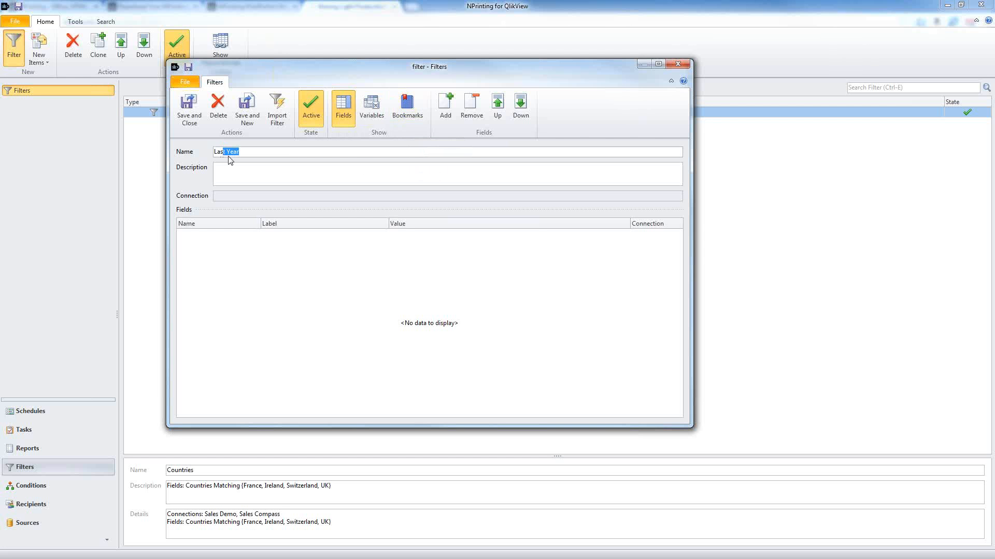
# Step: Search the field list for 'year' and set Year from Sales Demo as the filter field
pyautogui.click(444, 109)
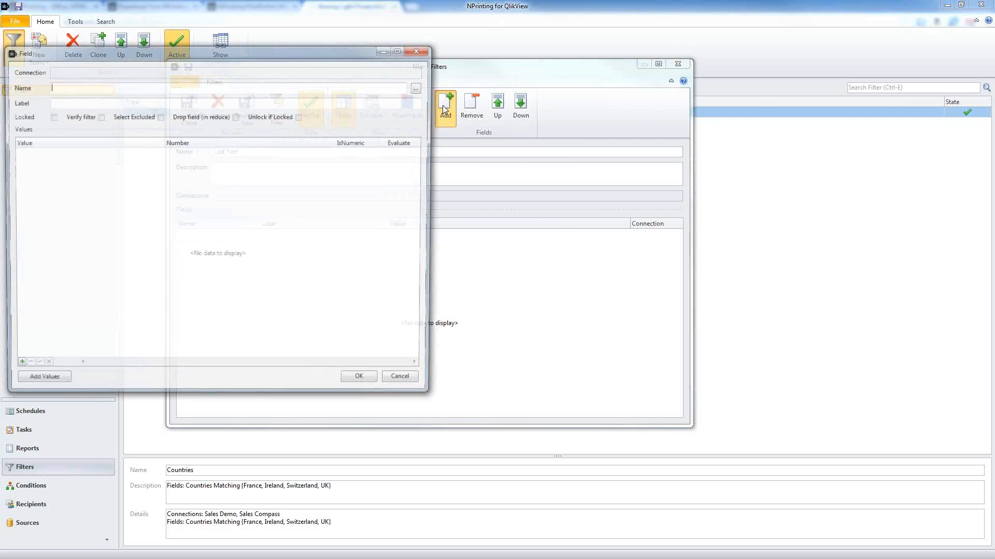
pyautogui.moveTo(362, 53); pyautogui.dragTo(499, 60)
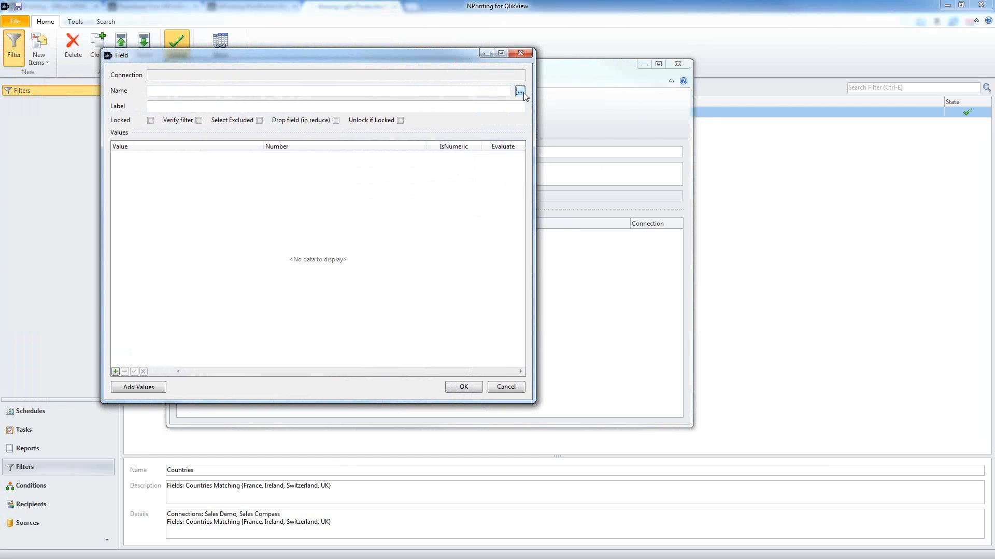
pyautogui.click(519, 91)
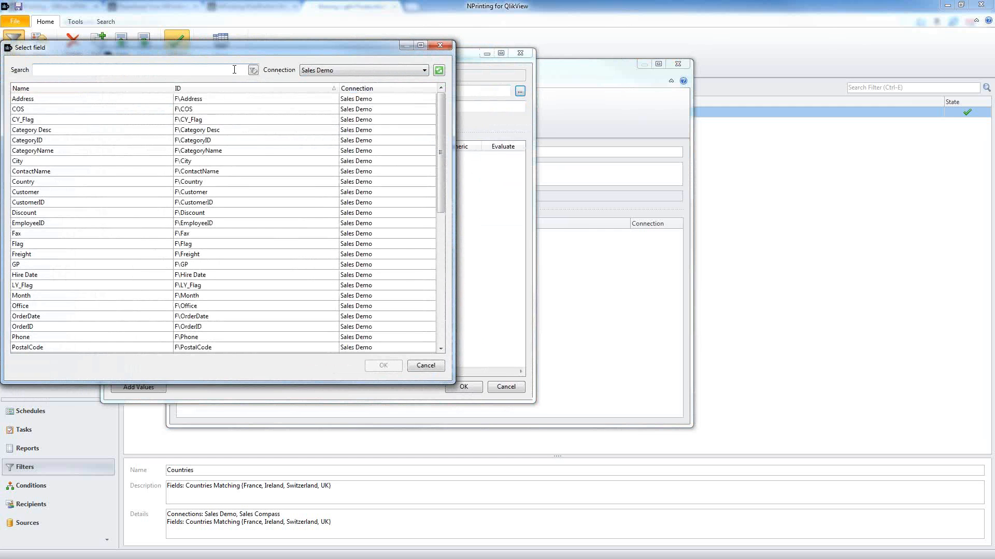
pyautogui.write('year')
pyautogui.click(213, 100)
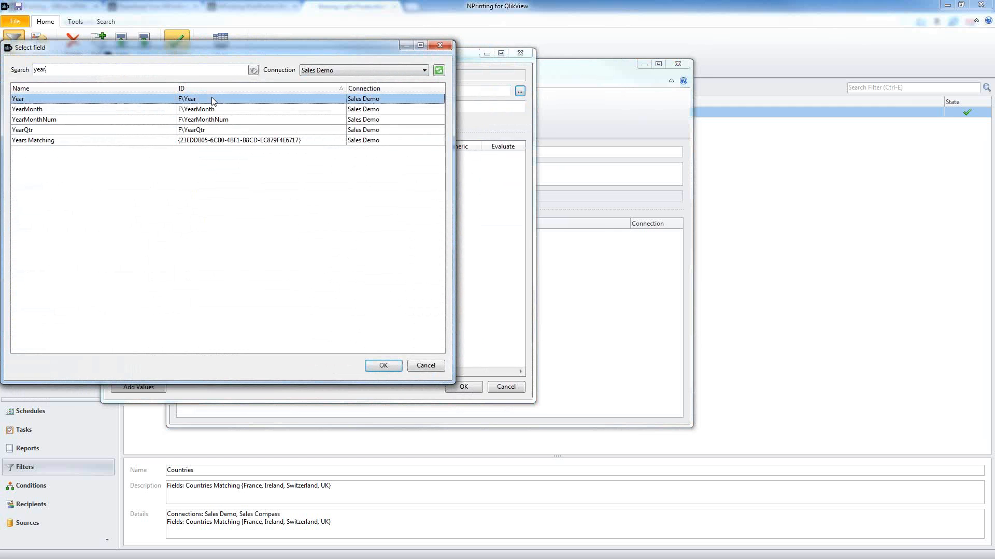
pyautogui.click(84, 141)
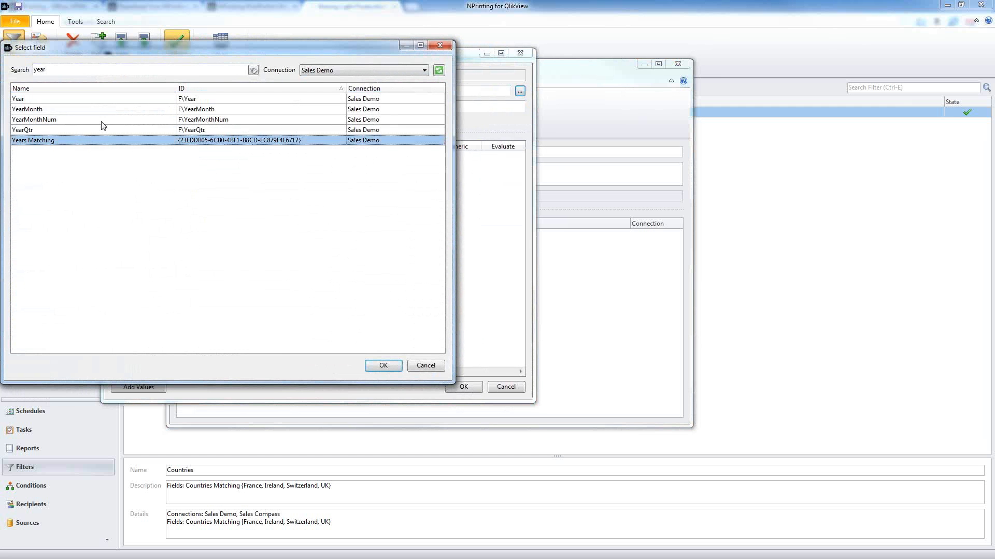
pyautogui.click(96, 102)
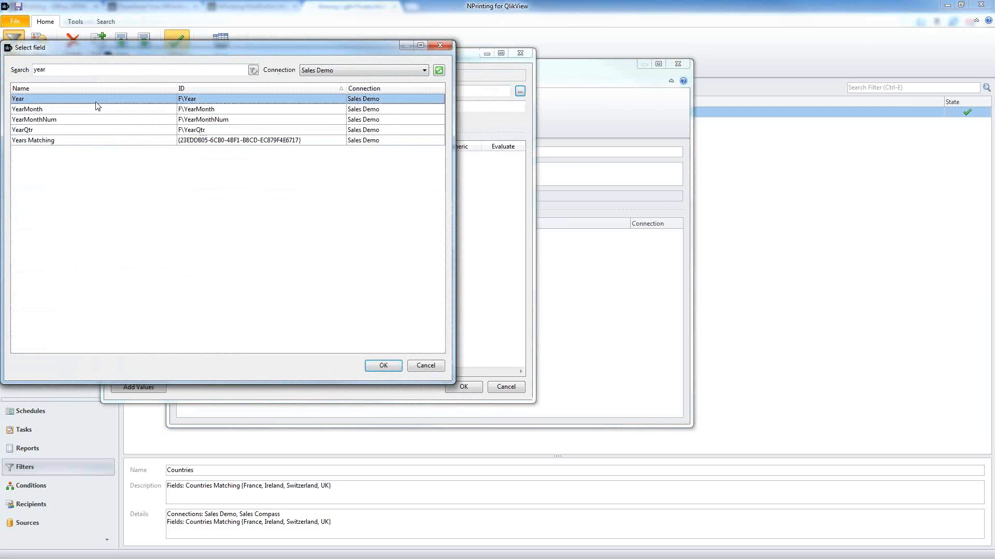
pyautogui.click(381, 365)
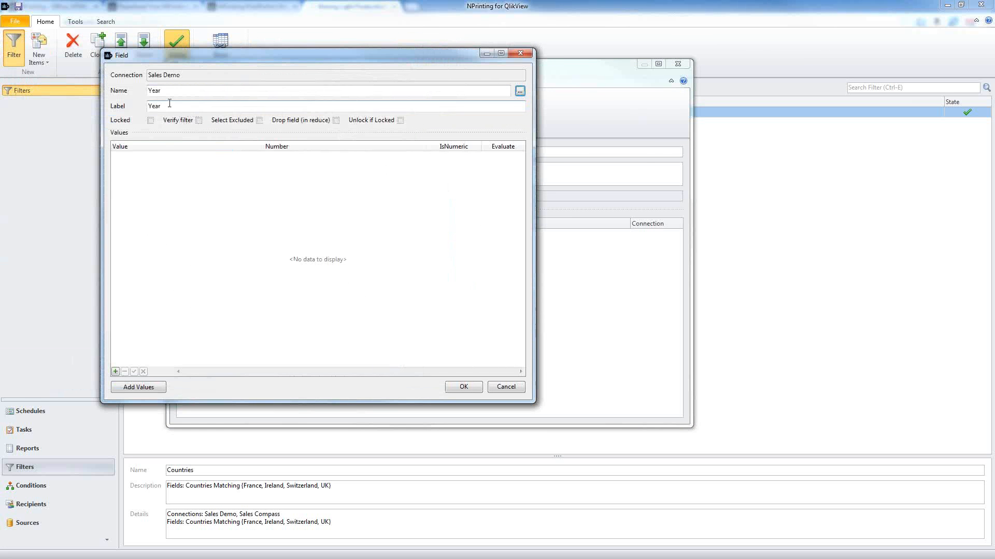
# Step: Give the Year field the value year(now()) -1 with Evaluate and IsNumeric ticked
pyautogui.click(151, 387)
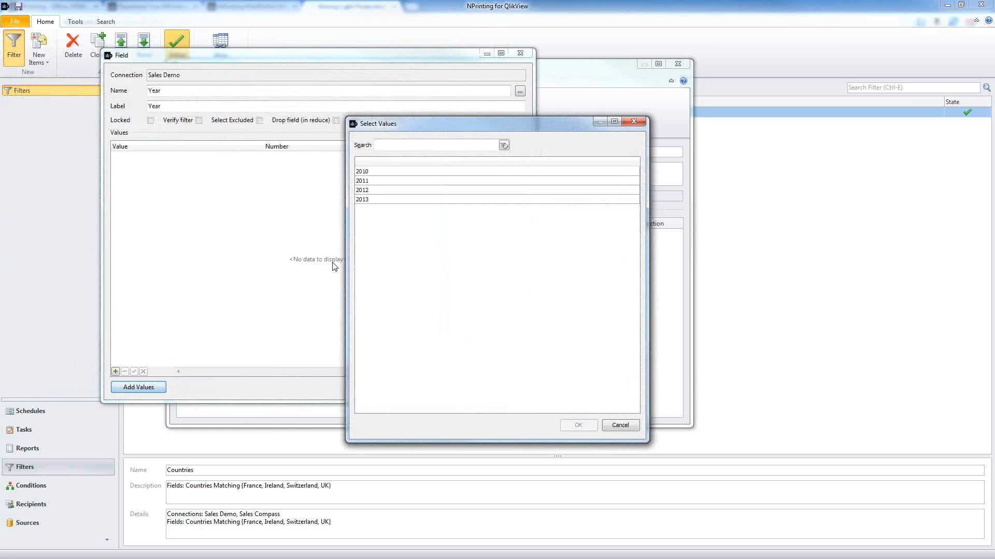
pyautogui.click(365, 200)
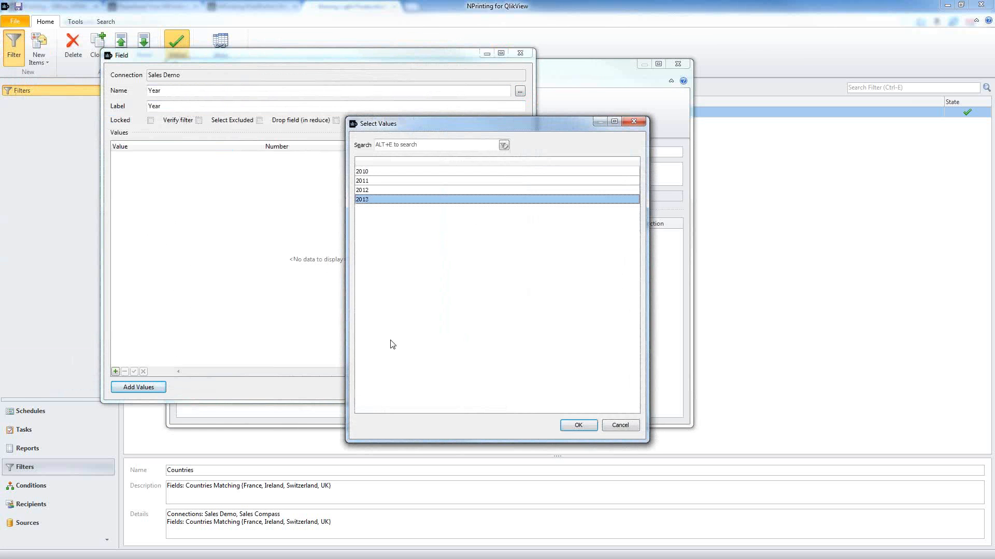
pyautogui.click(621, 429)
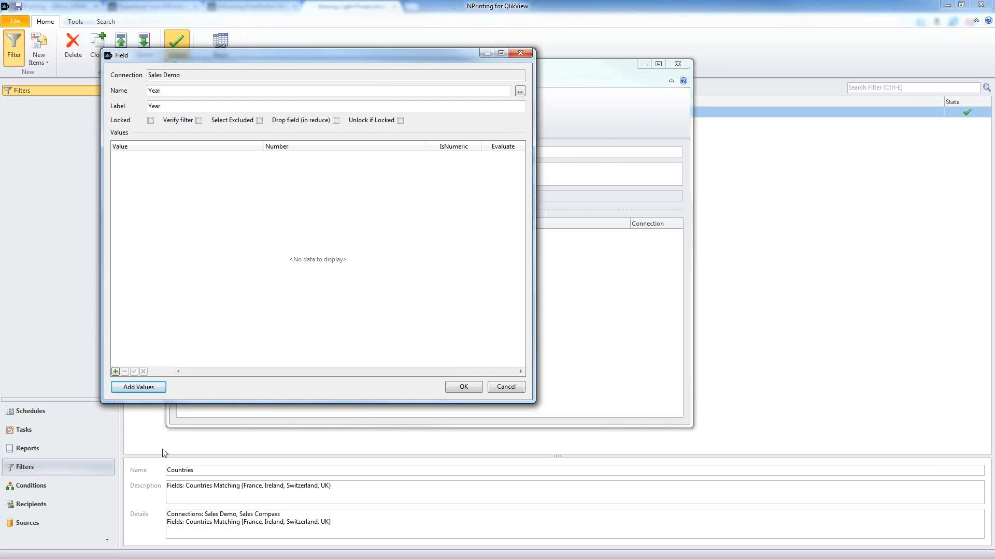
pyautogui.click(115, 372)
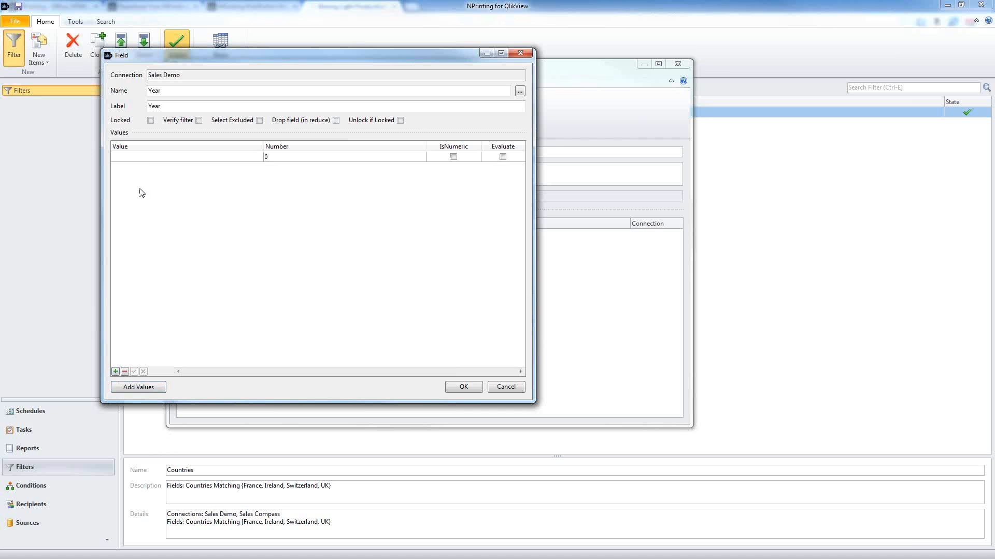
pyautogui.click(146, 158)
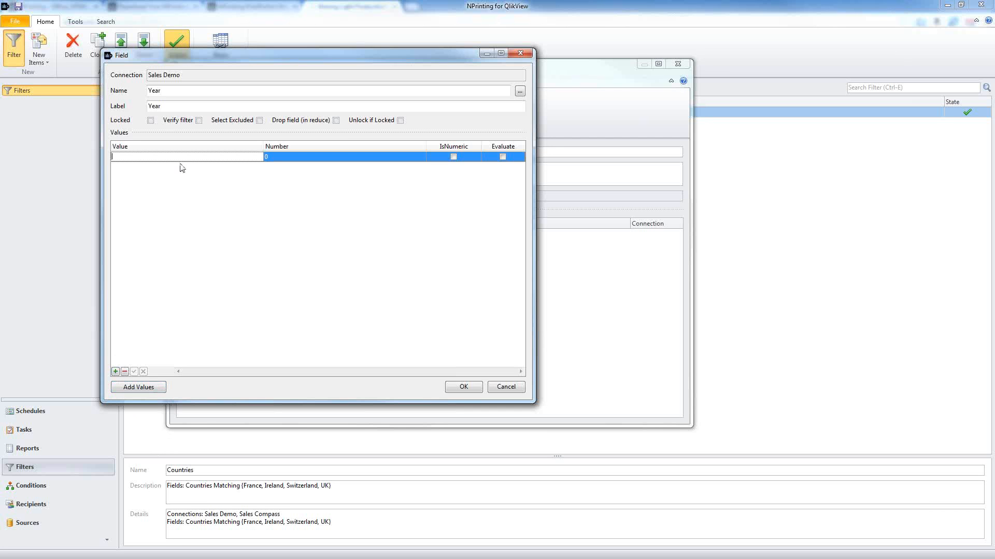
pyautogui.write('year(now()) -1')
pyautogui.moveTo(153, 158); pyautogui.dragTo(89, 158)
pyautogui.click(502, 156)
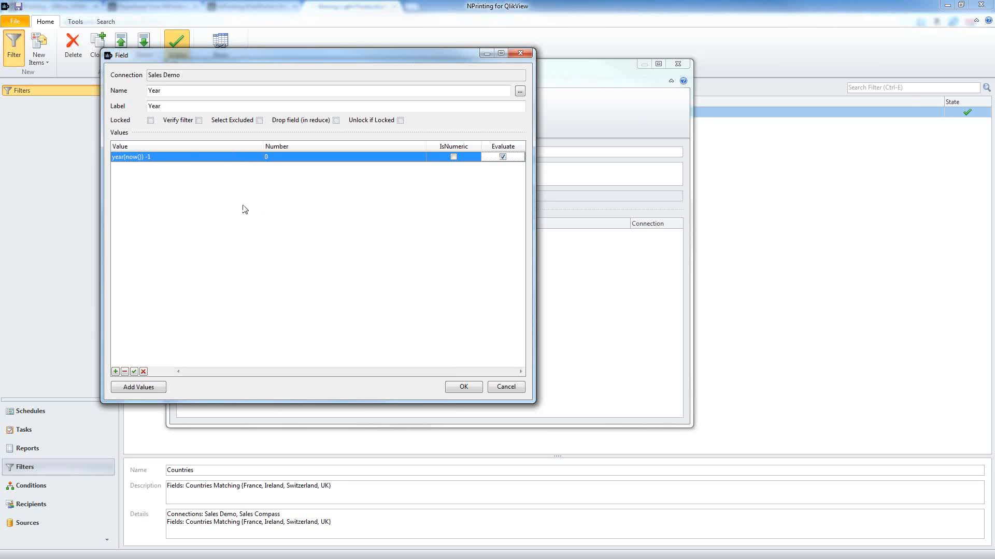
pyautogui.click(187, 156)
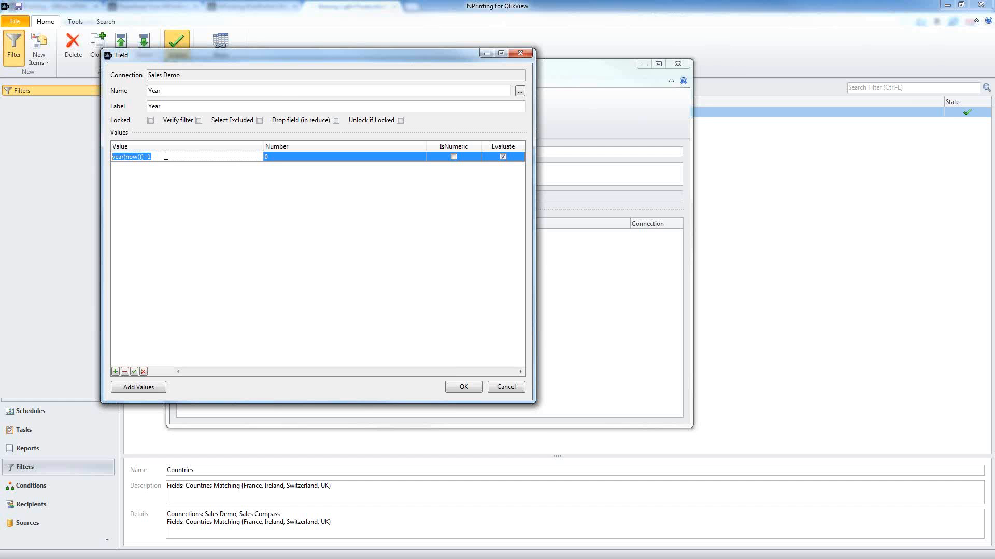
pyautogui.click(453, 156)
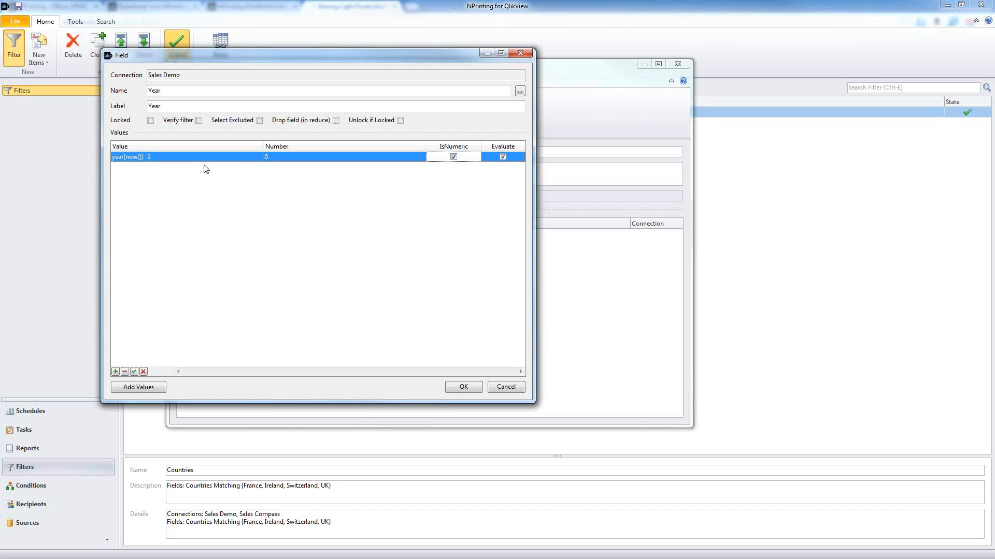
pyautogui.click(179, 157)
pyautogui.click(298, 197)
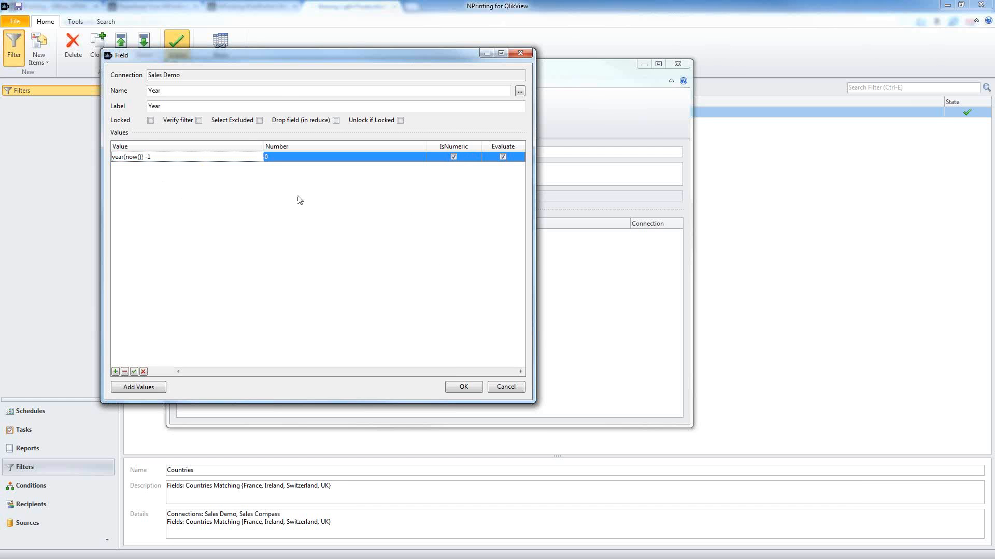
# Step: Bring up the course slides in Adobe Reader on the filter parameters
pyautogui.click(174, 90)
pyautogui.doubleClick(174, 90)
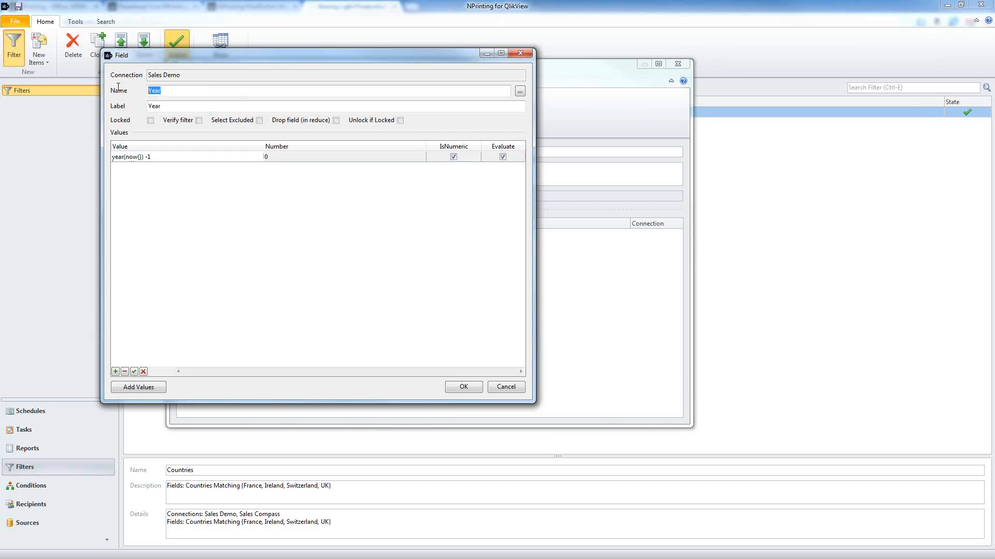
pyautogui.click(248, 234)
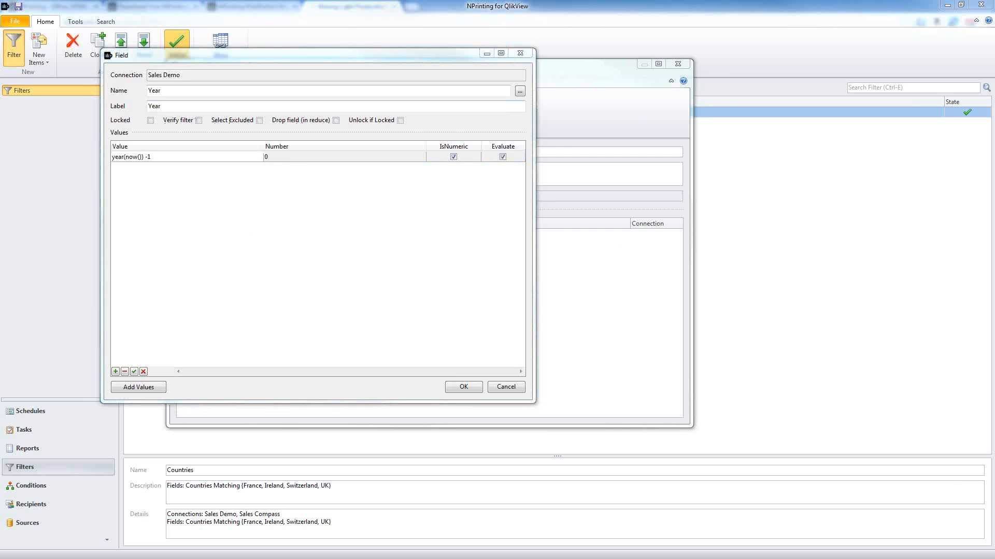
pyautogui.hotkey('alt', 'Tab')
pyautogui.scroll(-2, 414, 182)
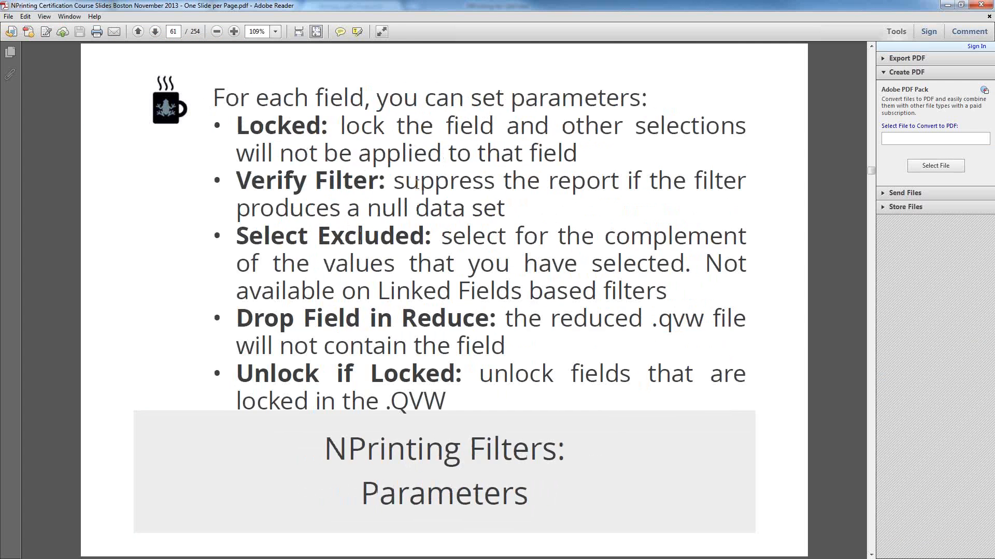
# Step: Highlight the field parameter descriptions on the slide, then minimize Adobe Reader
pyautogui.moveTo(241, 124); pyautogui.dragTo(639, 398)
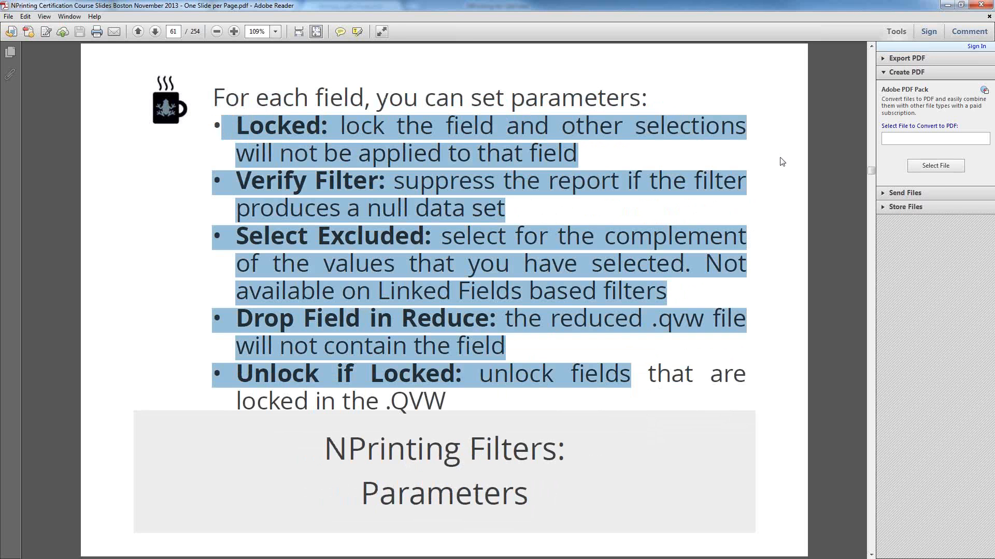
pyautogui.click(947, 5)
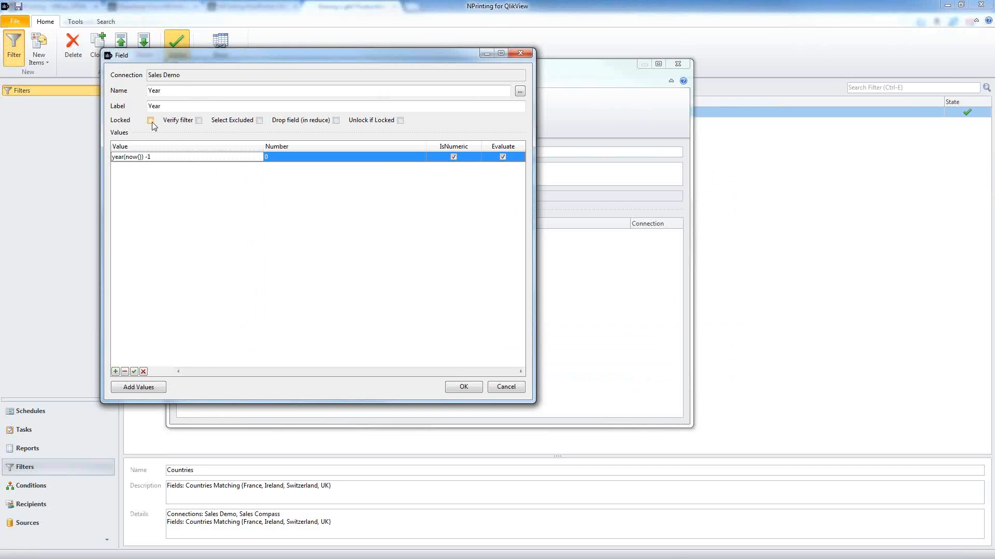
# Step: Try Locked, Unlock if Locked and Select Excluded on the Year field, leaving each off
pyautogui.click(151, 120)
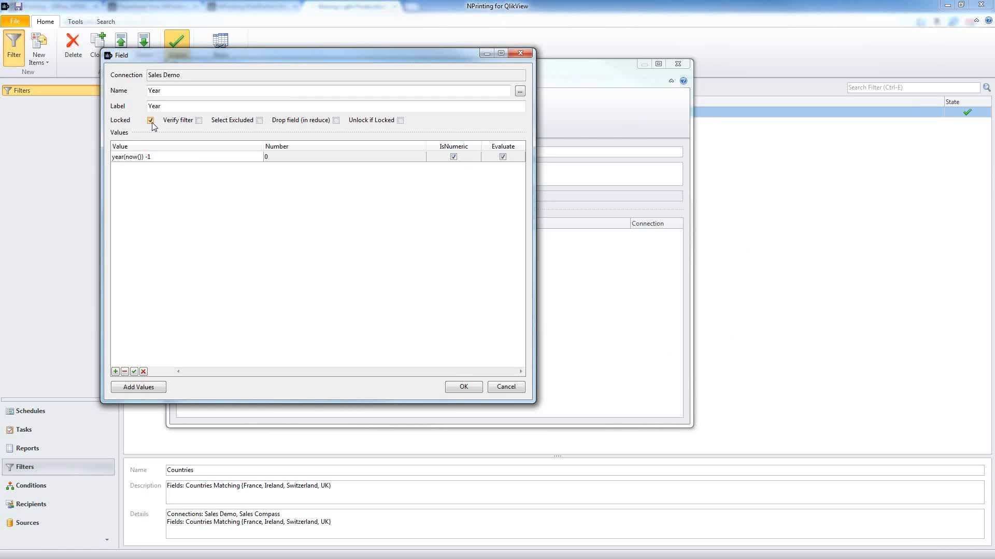
pyautogui.hotkey('shift', 'Tab')
pyautogui.click(149, 123)
pyautogui.click(400, 121)
pyautogui.click(400, 120)
pyautogui.click(259, 120)
pyautogui.click(230, 157)
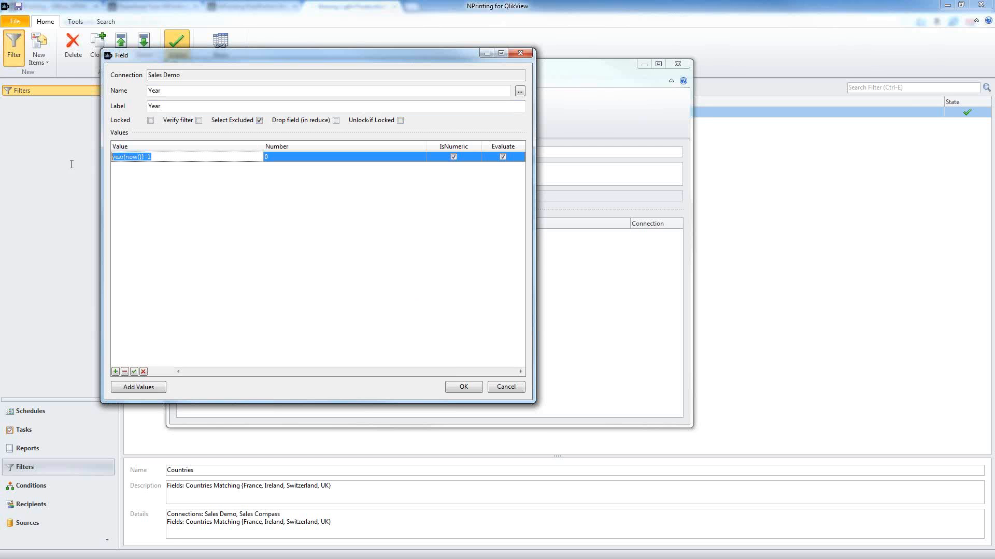
pyautogui.click(259, 120)
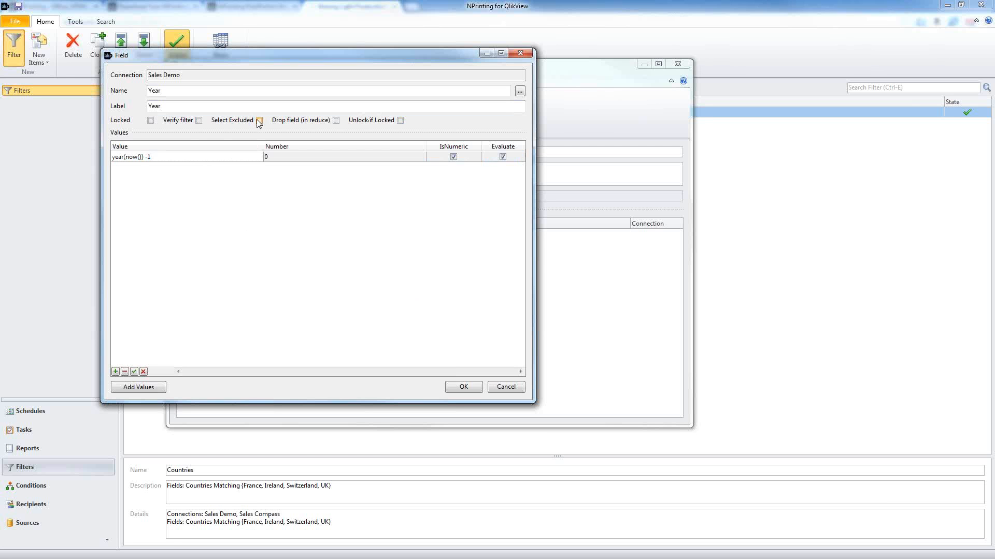
# Step: Enable Verify filter on the Year field and switch to QlikView
pyautogui.click(199, 121)
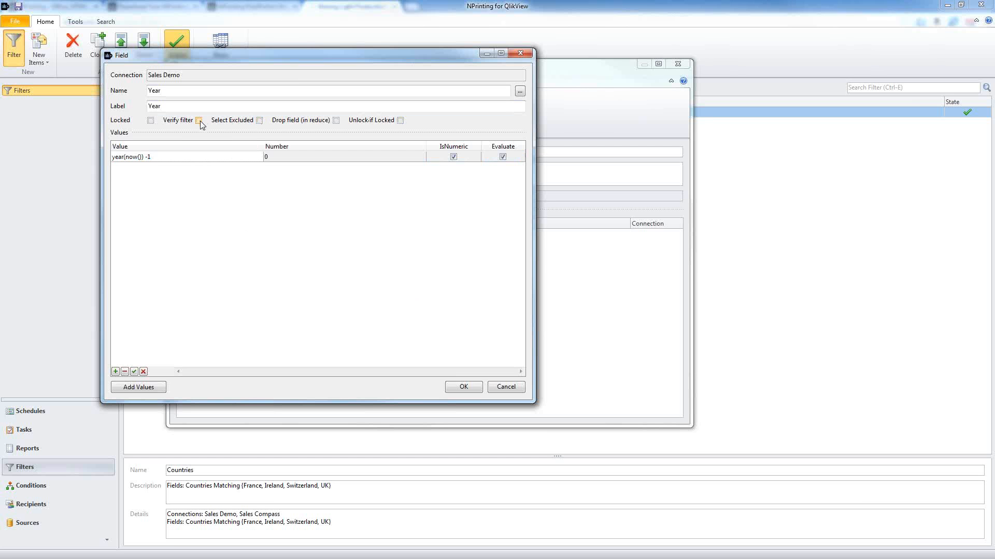
pyautogui.click(182, 157)
pyautogui.click(155, 157)
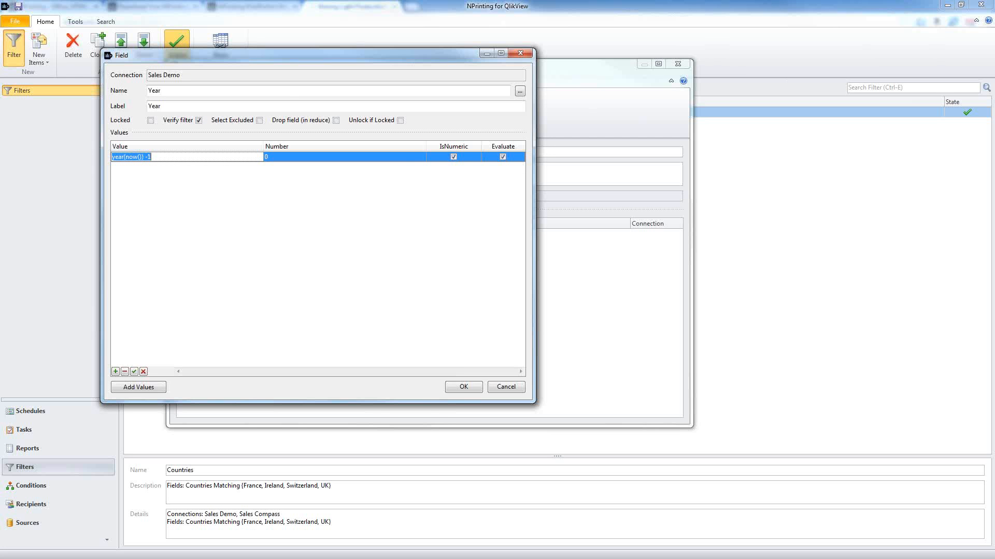
pyautogui.click(921, 98)
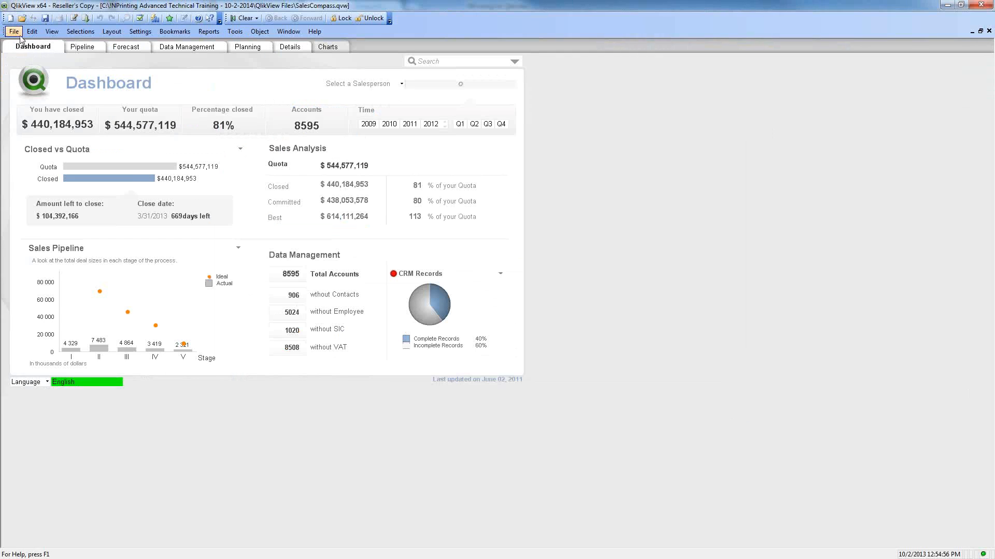
# Step: Open QT Sales Demo, select Year 2010 and show the Category sheet chart is empty
pyautogui.click(18, 34)
pyautogui.click(88, 343)
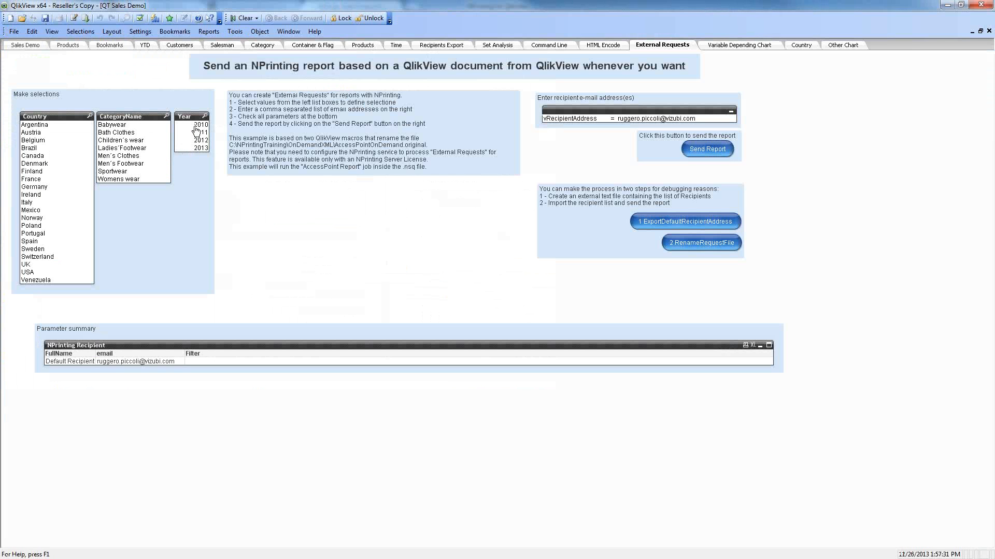
pyautogui.click(196, 126)
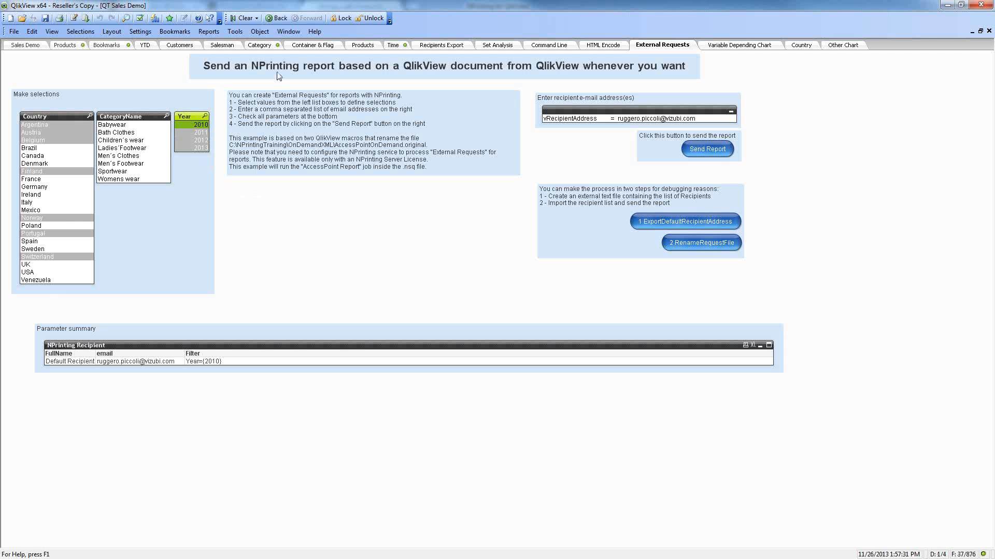
pyautogui.click(266, 48)
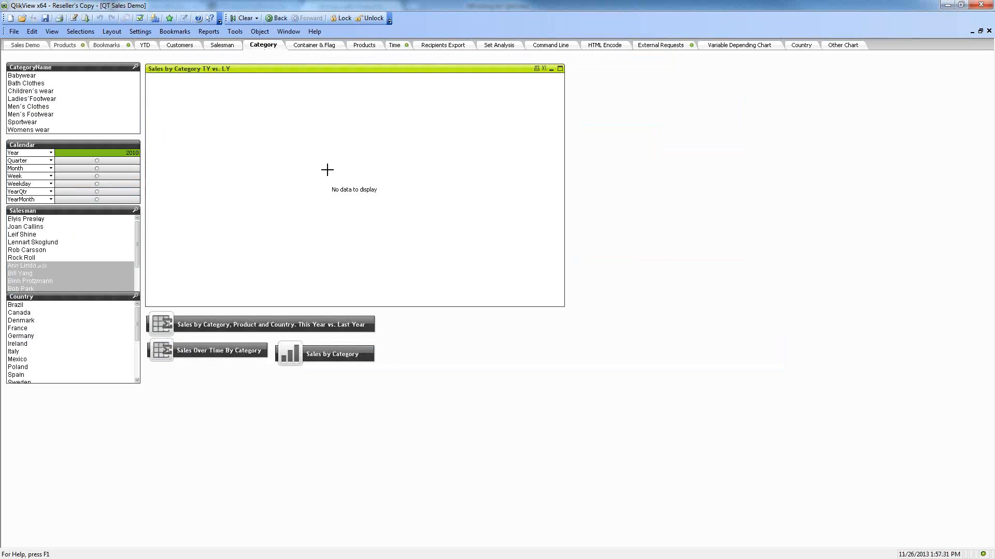
pyautogui.moveTo(305, 153); pyautogui.dragTo(434, 220)
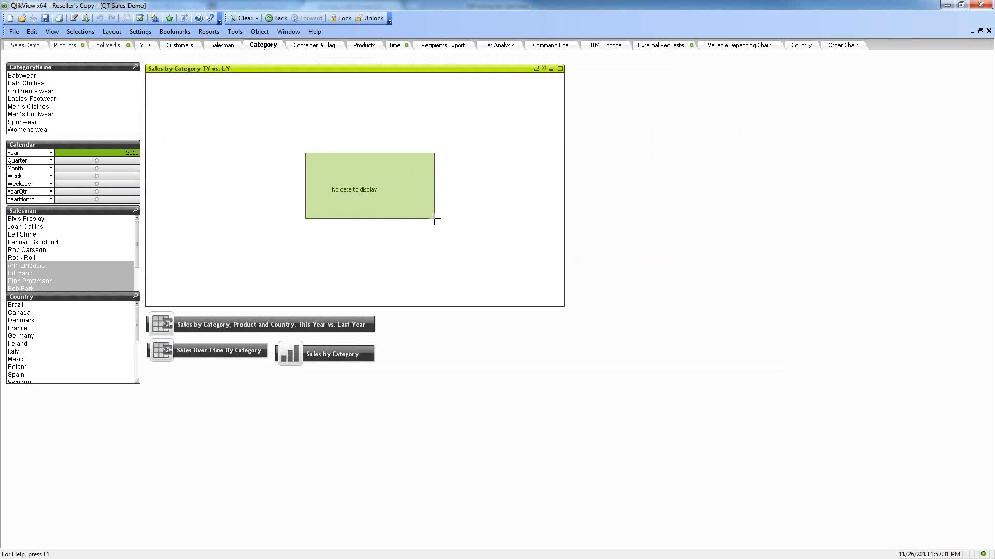
pyautogui.moveTo(435, 220); pyautogui.dragTo(435, 219)
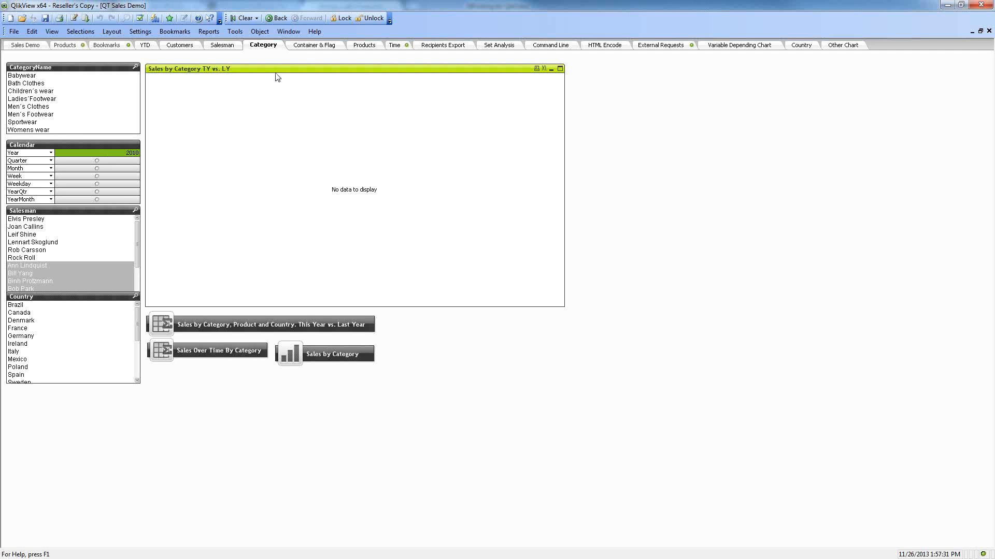
pyautogui.hotkey('alt', 'Tab')
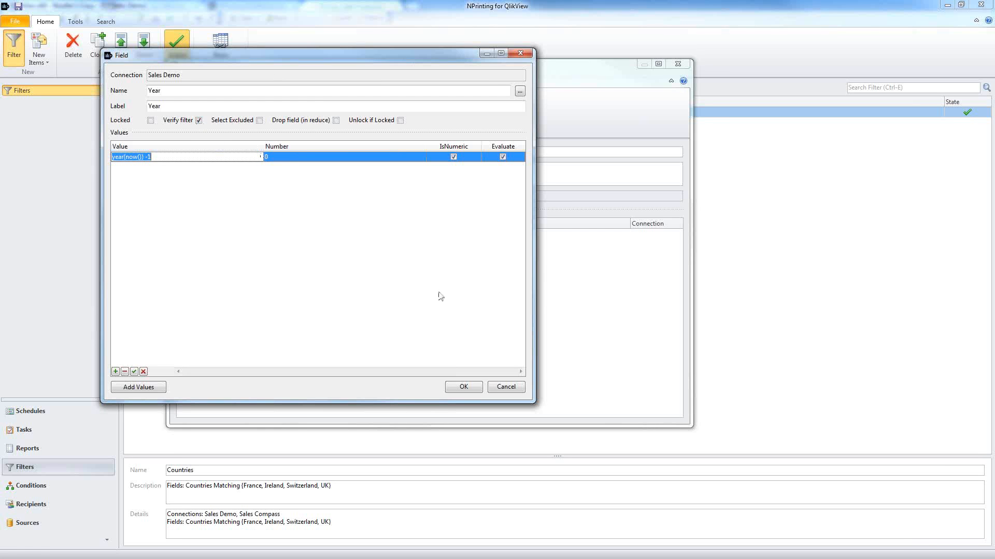
# Step: Clear the 2010 selection in QlikView, then uncheck Verify filter and tick Drop field (in reduce)
pyautogui.hotkey('alt', 'Tab')
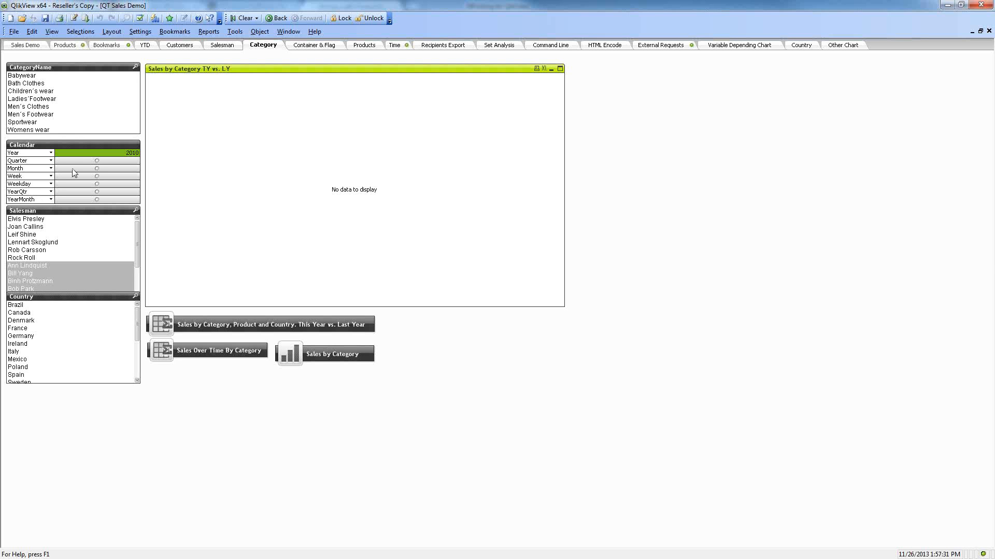
pyautogui.click(86, 155)
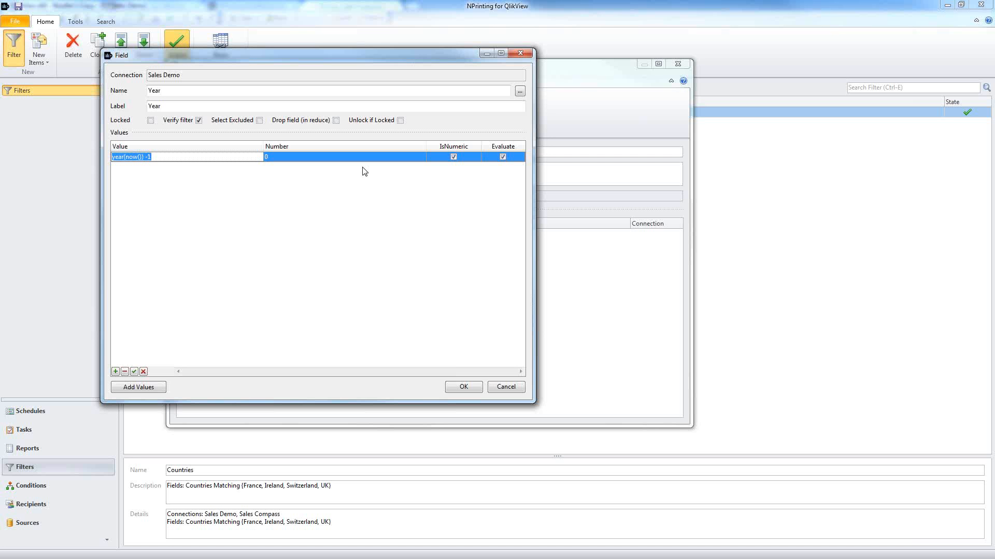
pyautogui.click(199, 121)
pyautogui.click(336, 120)
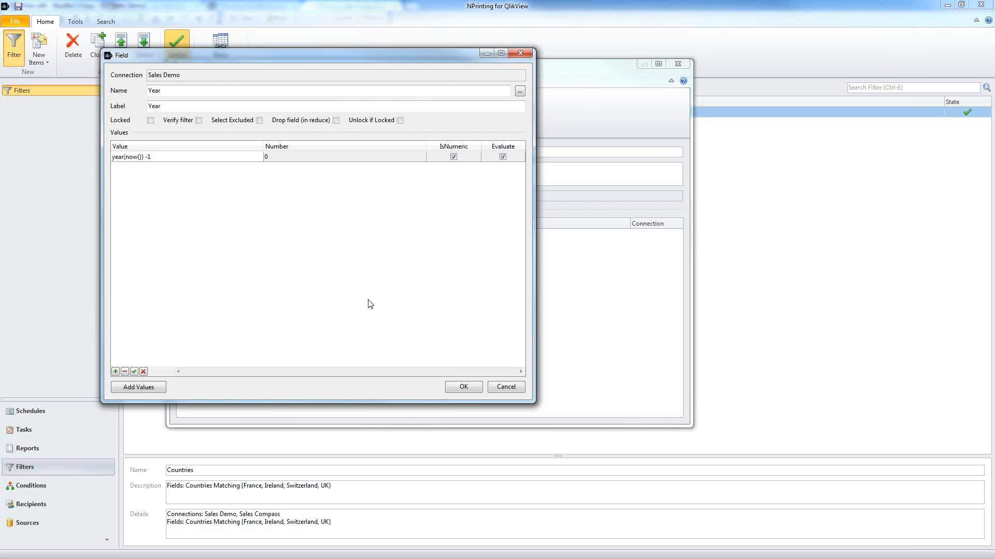
# Step: Confirm the Year field settings and save and close the Last Year filter
pyautogui.click(466, 388)
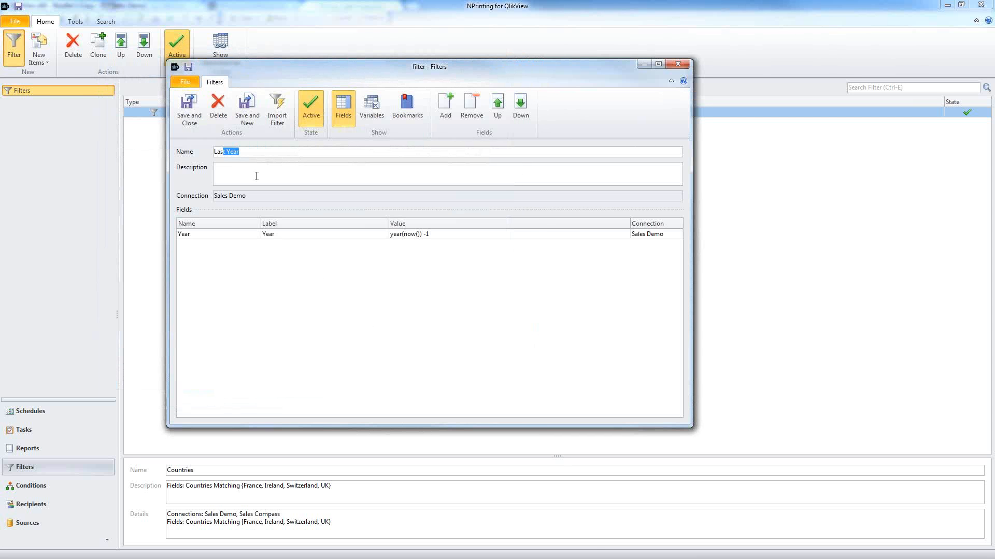
pyautogui.click(262, 152)
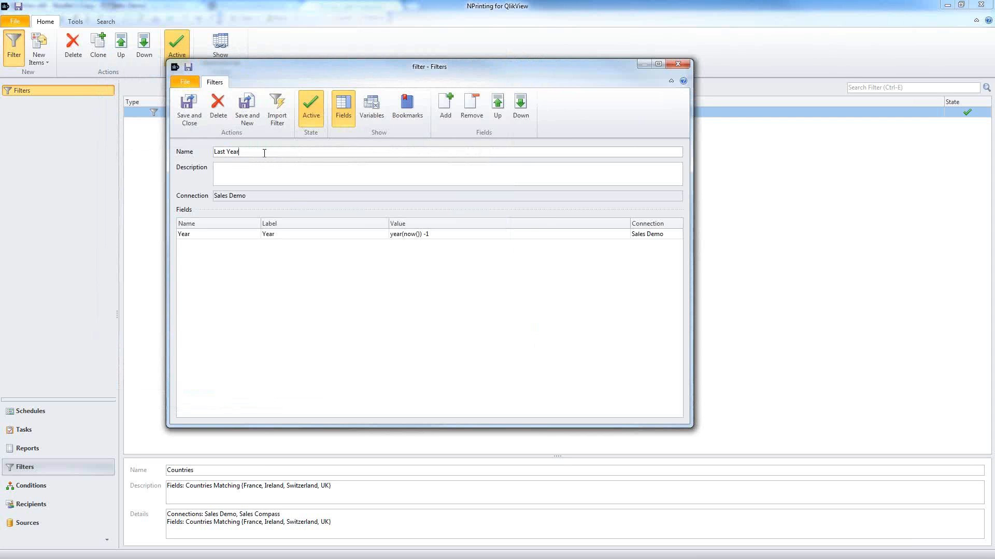
pyautogui.click(187, 102)
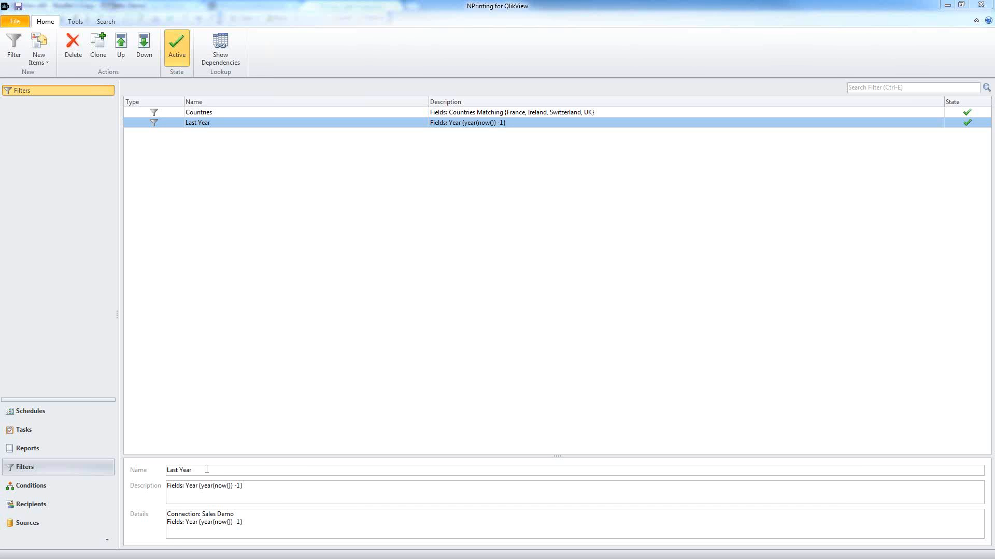
pyautogui.click(14, 44)
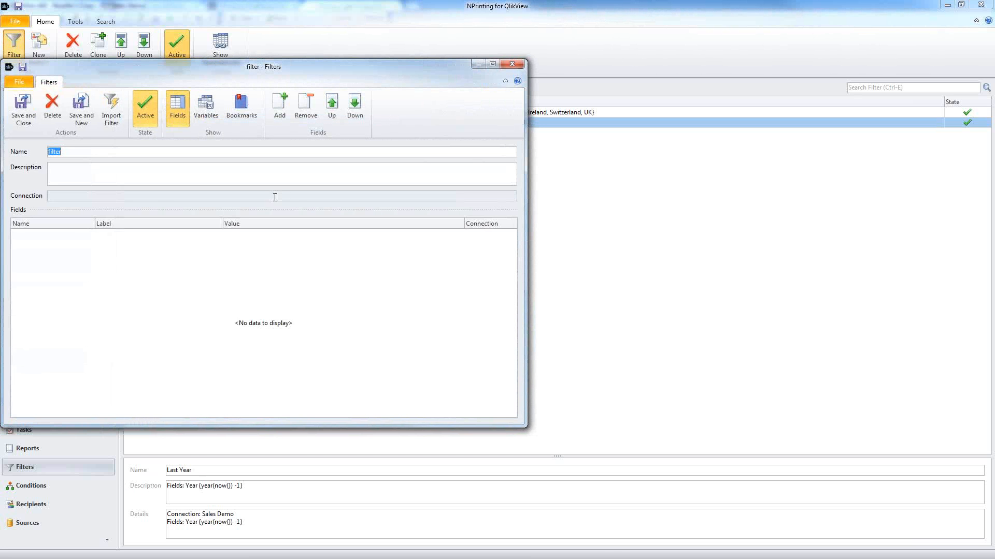
pyautogui.click(512, 64)
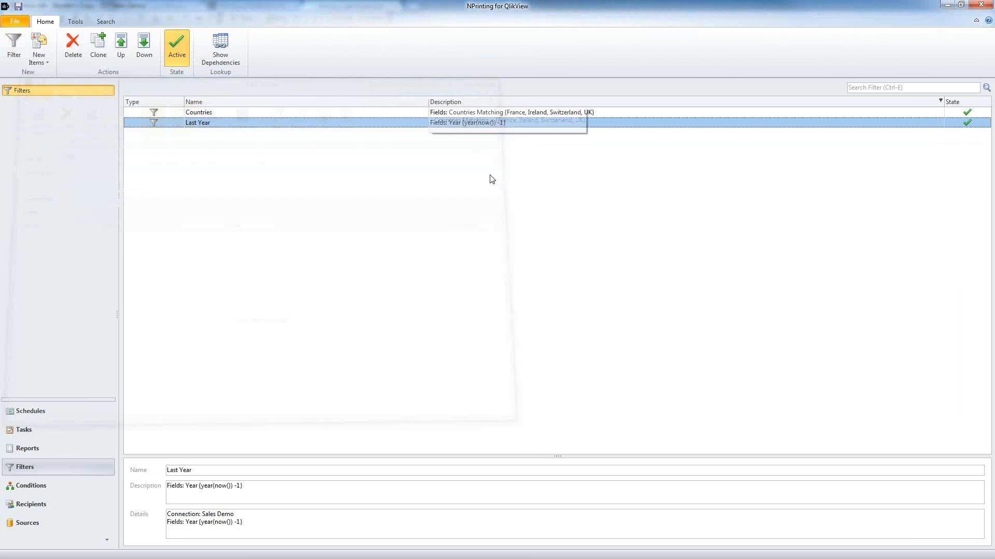
pyautogui.doubleClick(249, 124)
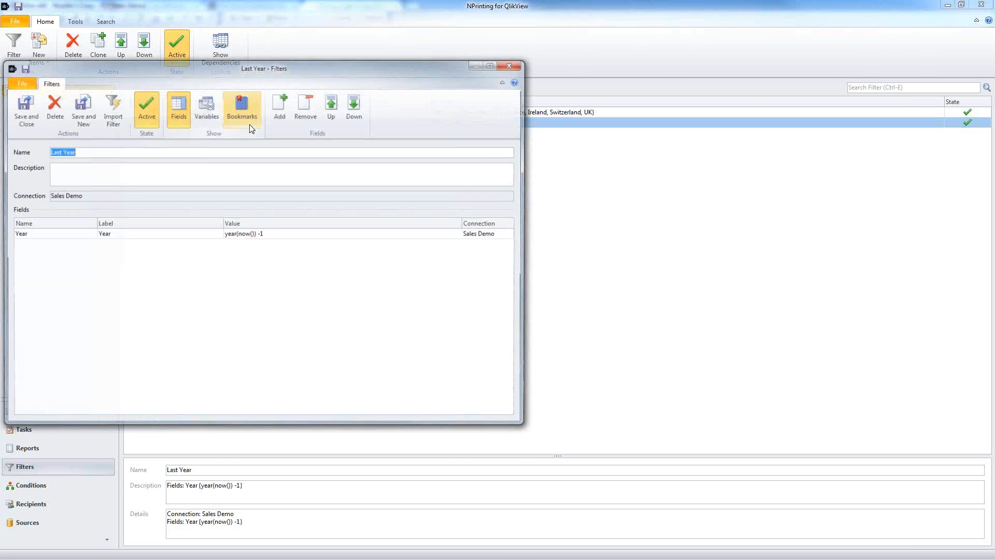
pyautogui.click(144, 238)
pyautogui.doubleClick(144, 239)
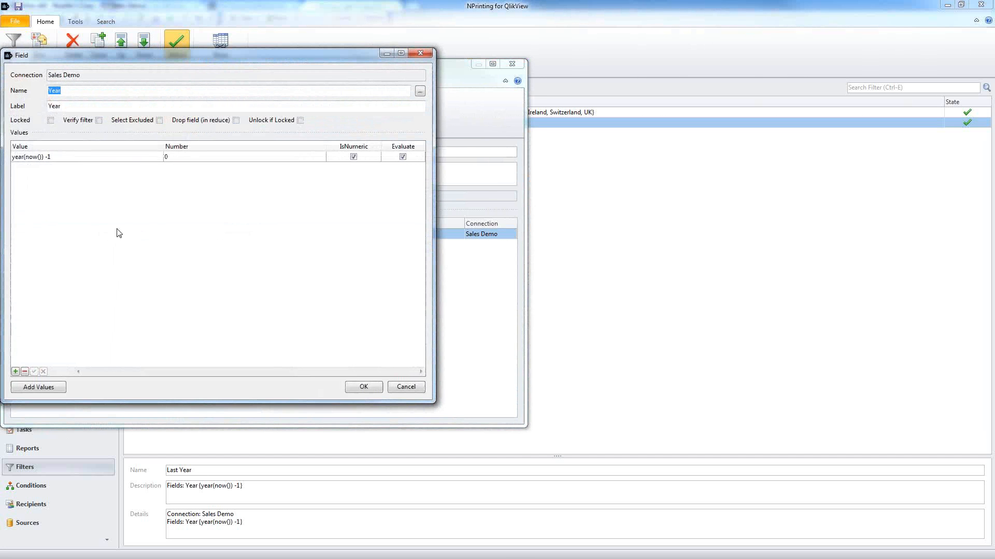
pyautogui.click(71, 157)
pyautogui.doubleClick(41, 157)
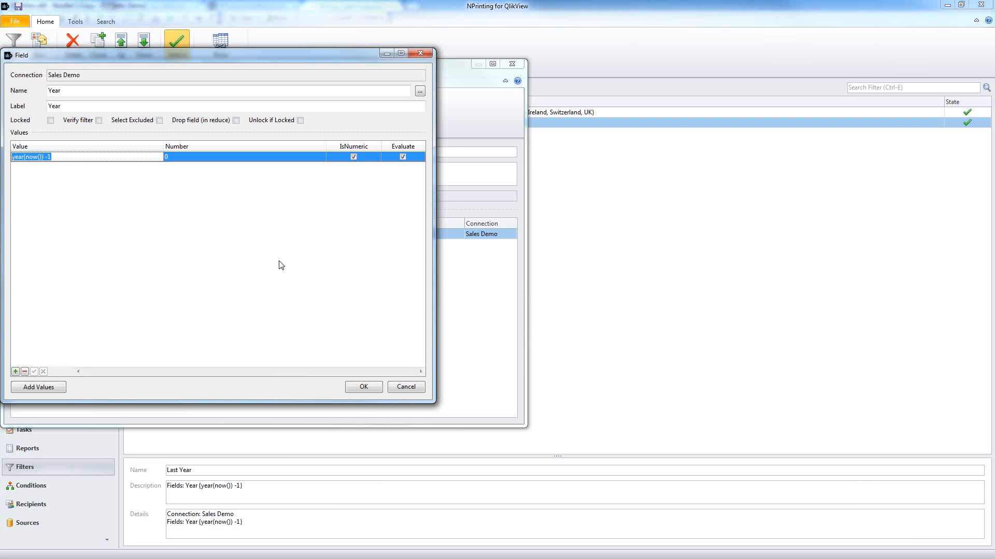
pyautogui.click(370, 389)
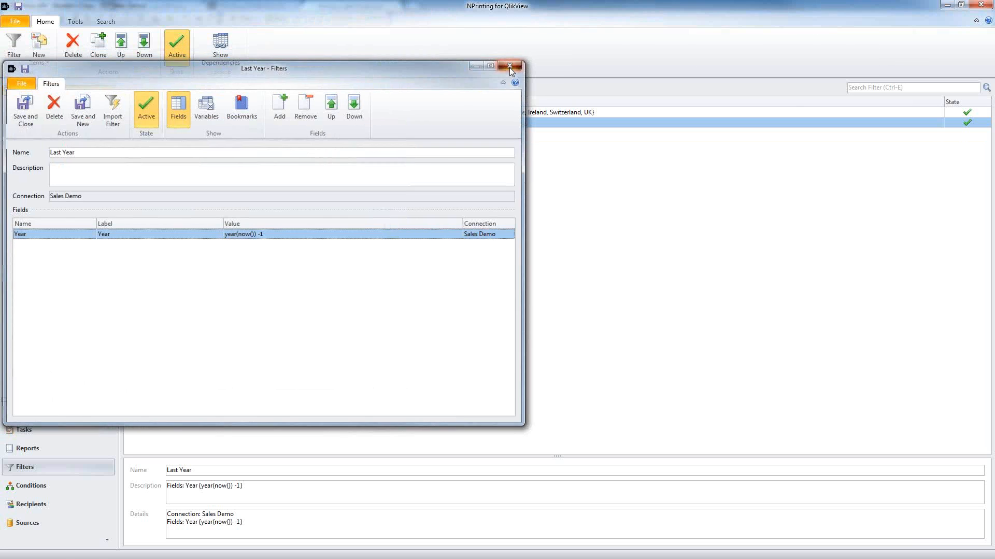
pyautogui.click(511, 65)
pyautogui.click(11, 56)
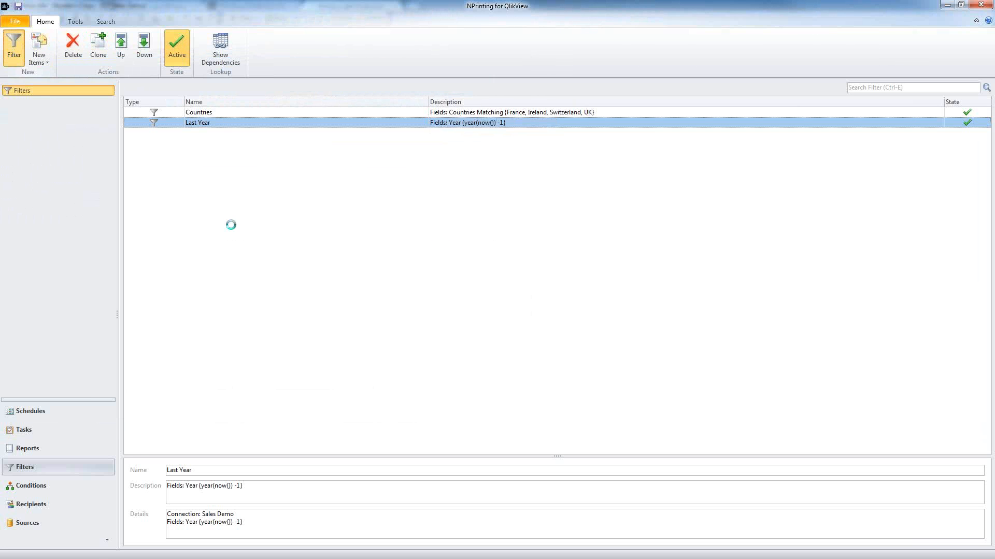
# Step: Name the filter 'Bookmark' and add the Products < 20% Margin bookmark to it
pyautogui.write('Bo')
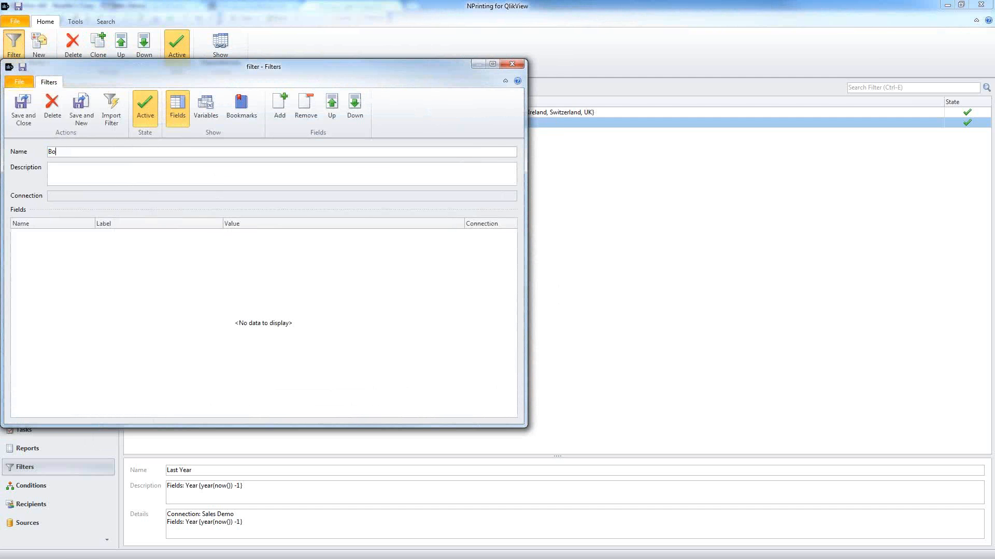
pyautogui.write('okmarlk')
pyautogui.click(245, 117)
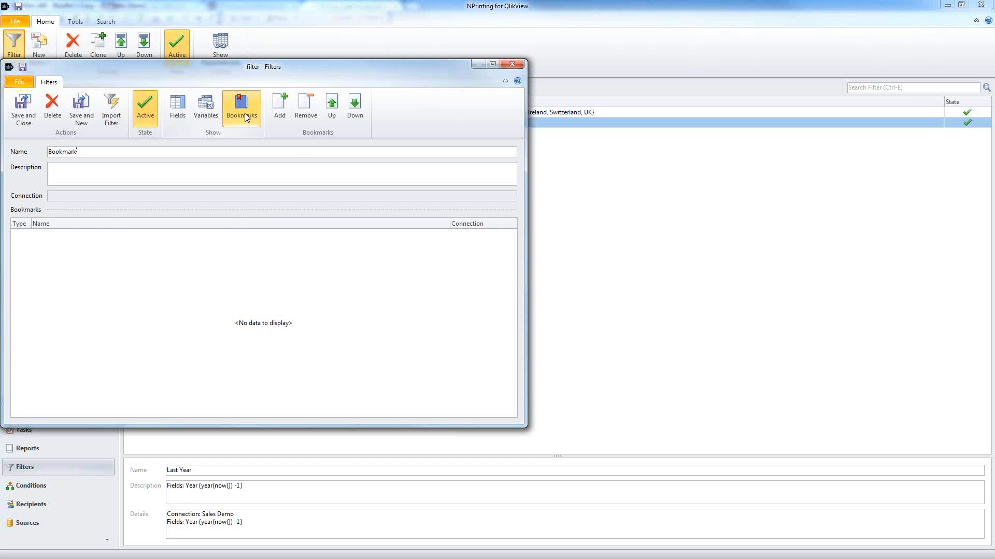
pyautogui.click(279, 105)
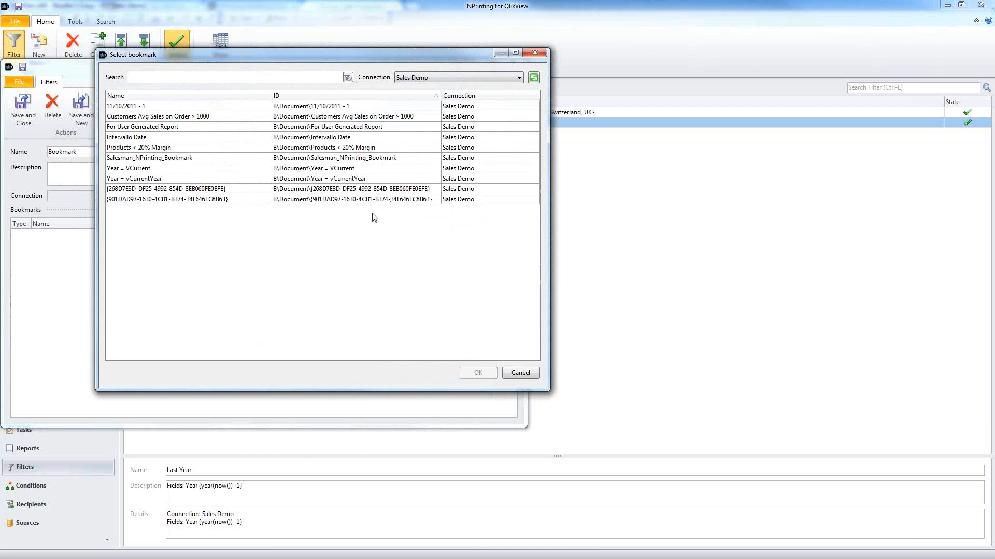
pyautogui.click(332, 150)
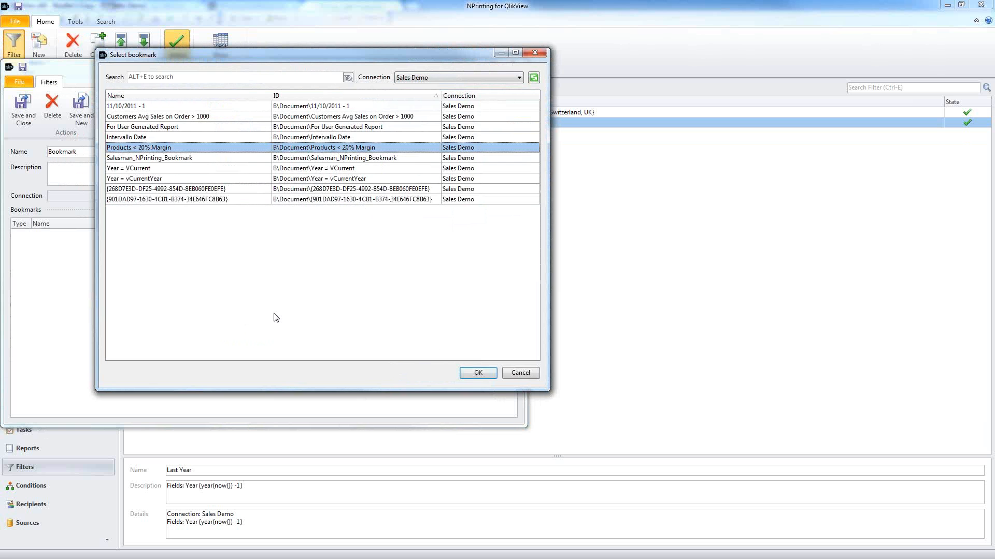
pyautogui.click(477, 373)
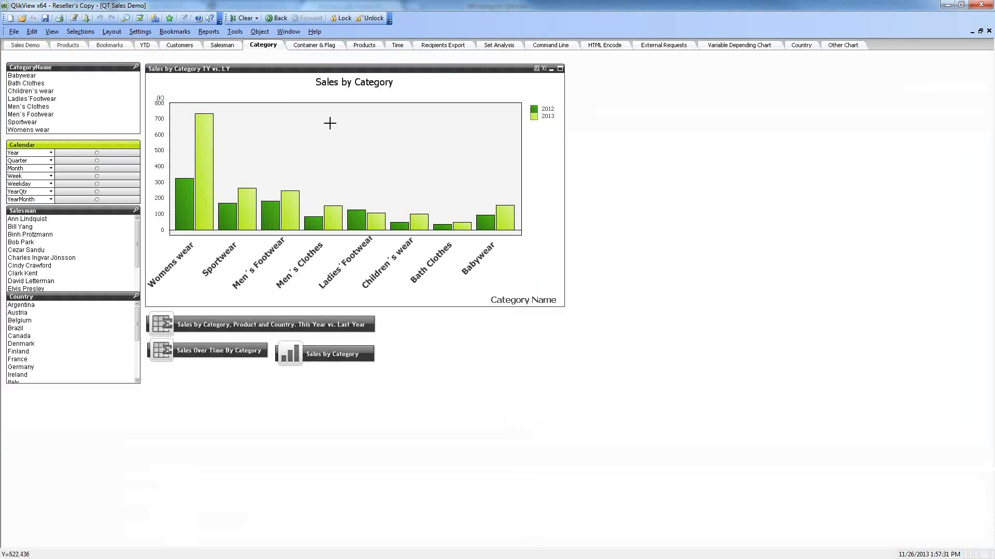
# Step: Apply the Products < 20% Margin bookmark and minimize the product table to reveal the charts
pyautogui.click(174, 32)
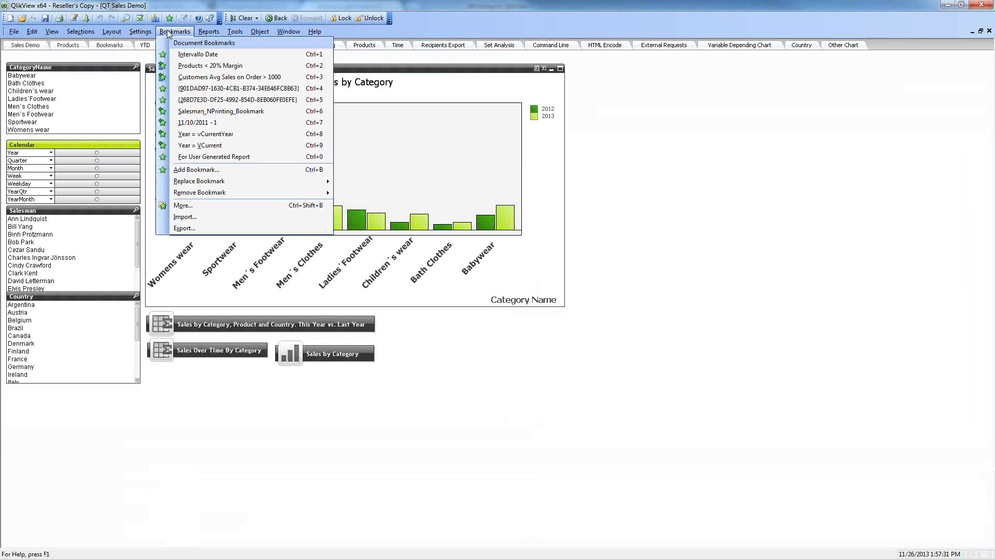
pyautogui.click(212, 65)
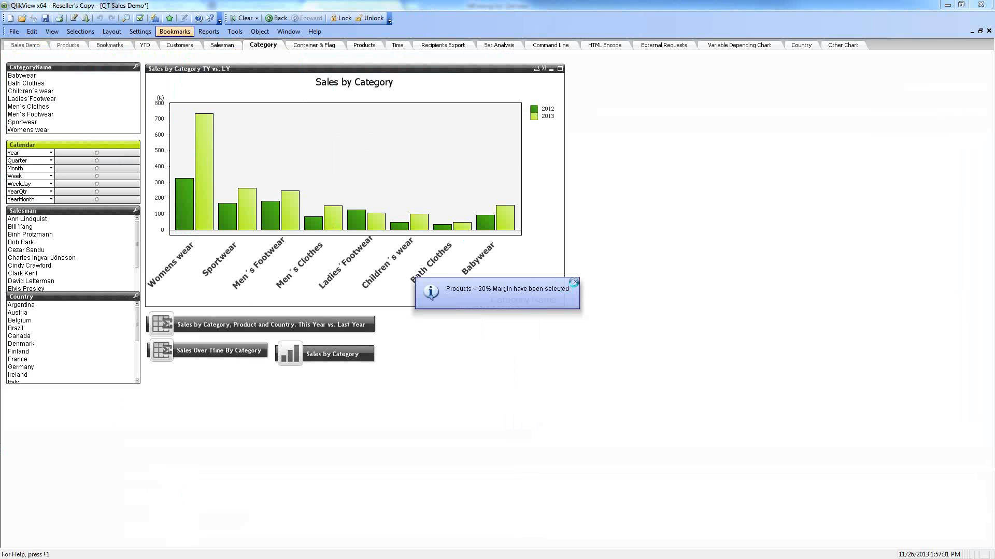
pyautogui.click(574, 282)
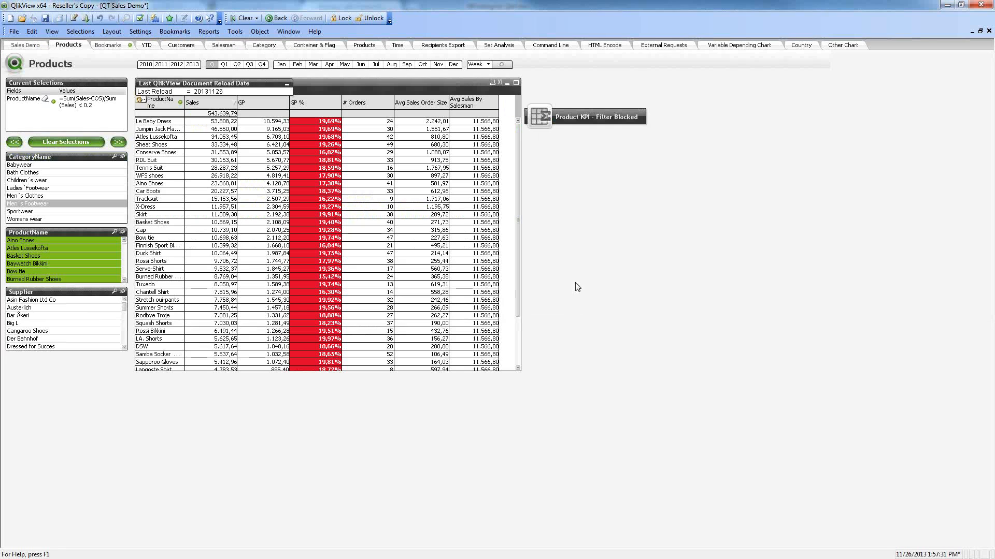
pyautogui.click(506, 83)
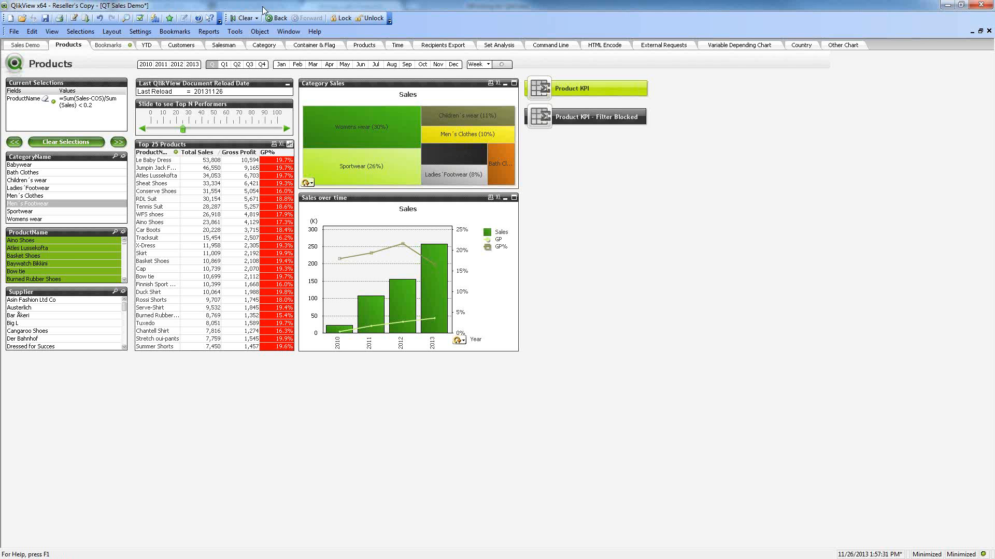
# Step: Look at the Add Bookmark dialog's apply-on-top-of-selection option, close it, and clear all selections
pyautogui.click(179, 31)
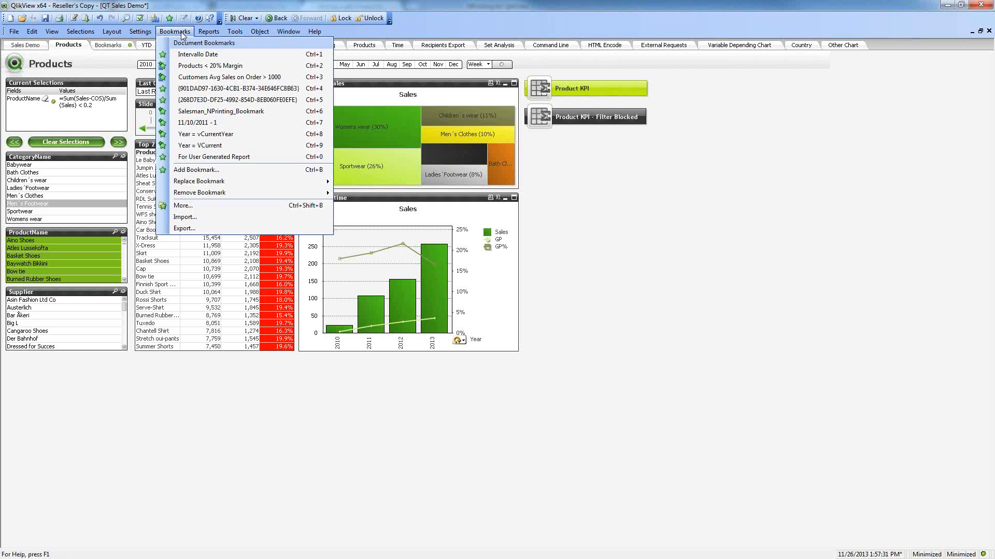
pyautogui.click(201, 171)
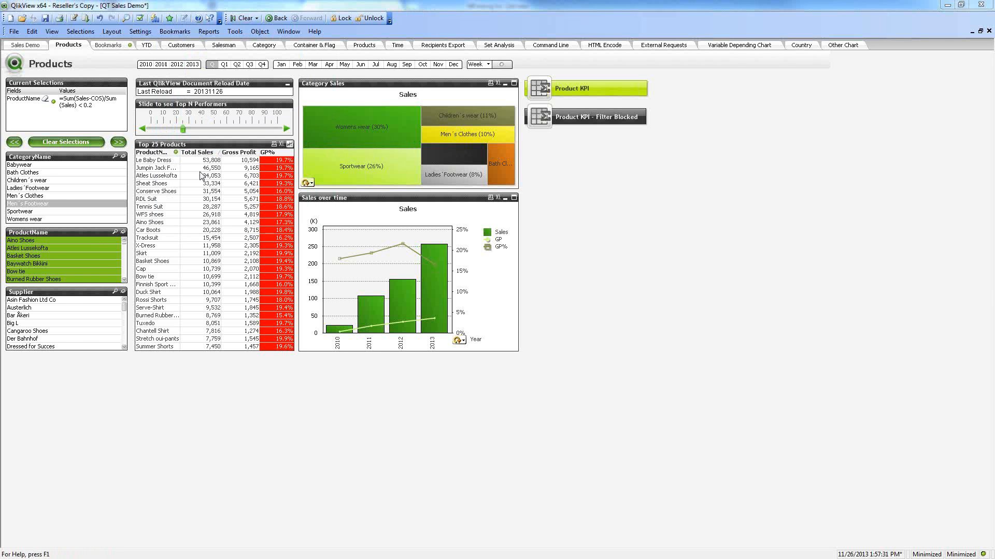
pyautogui.moveTo(994, 120); pyautogui.dragTo(382, 118)
pyautogui.click(349, 190)
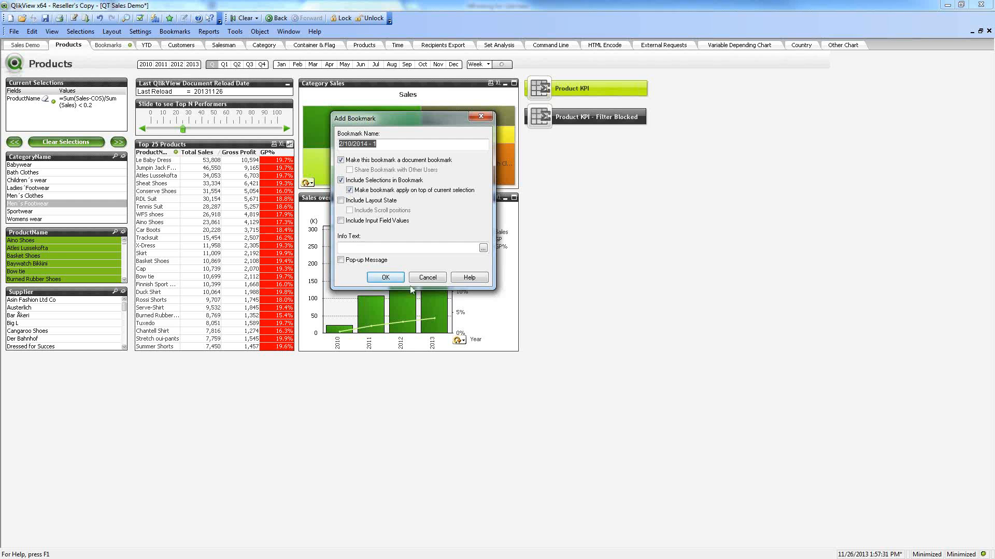
pyautogui.click(427, 278)
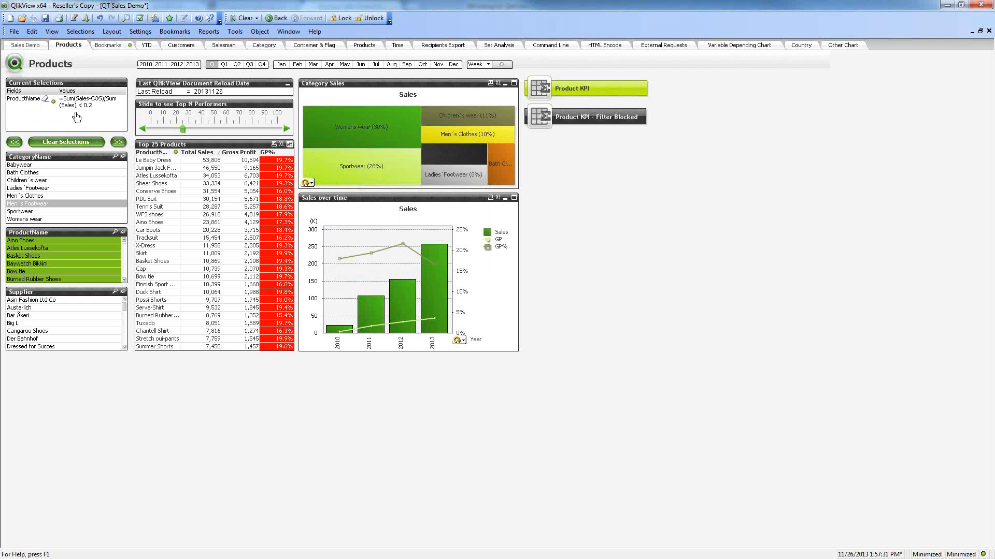
pyautogui.click(77, 144)
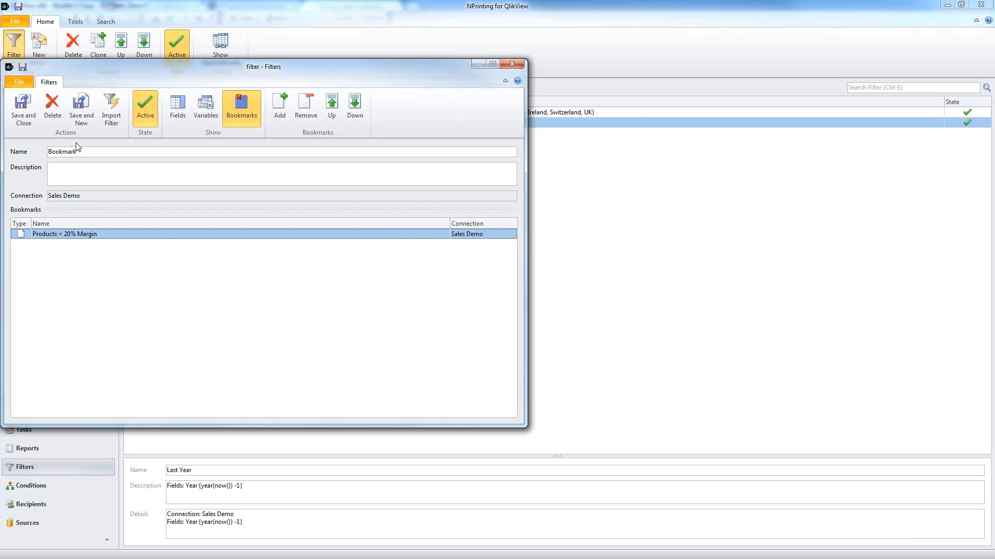
# Step: Save the Bookmark filter and name a new filter 'vCurrent Year'
pyautogui.click(25, 112)
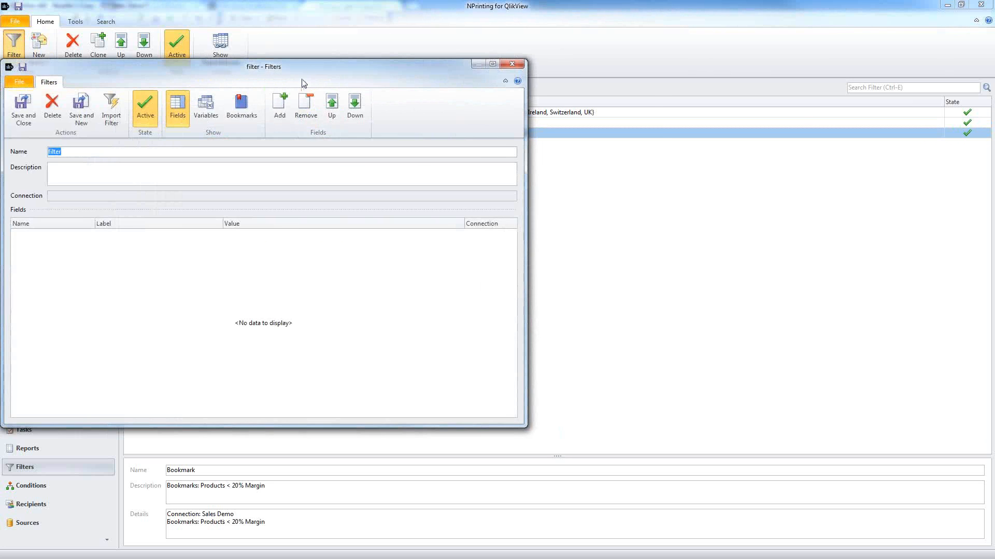
pyautogui.moveTo(309, 67); pyautogui.dragTo(441, 76)
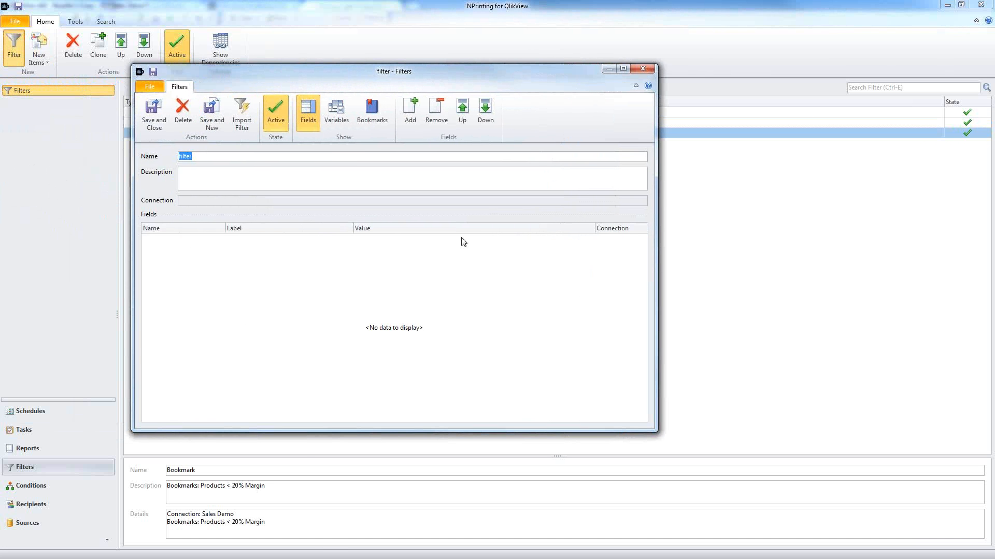
pyautogui.write('VVG')
pyautogui.press('BackSpace')
pyautogui.press('BackSpace')
pyautogui.write('vGurrent Yeer')
pyautogui.press('BackSpace')
pyautogui.press('BackSpace')
pyautogui.write('ar')
# Step: Add the vCurrentYear variable to the filter's variables list
pyautogui.click(337, 111)
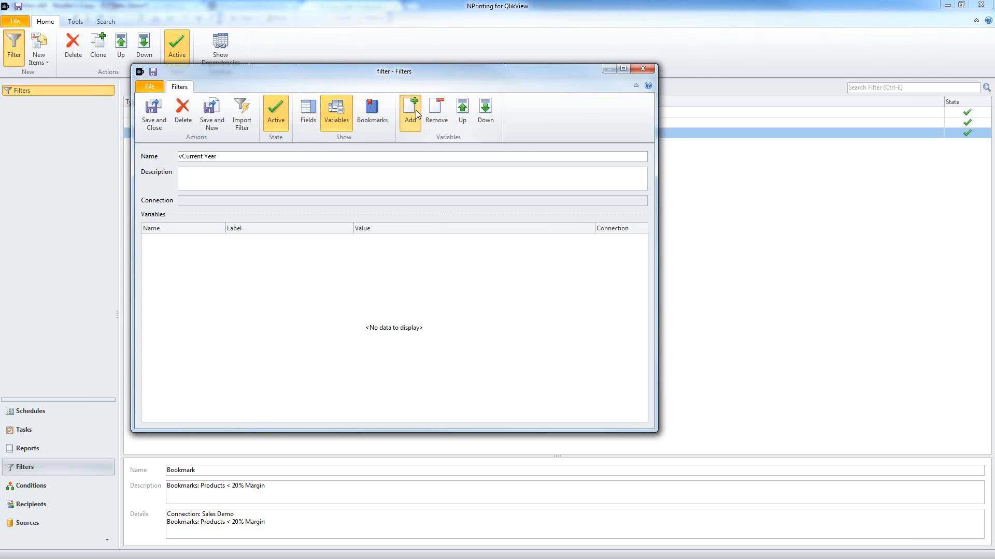
pyautogui.click(410, 112)
pyautogui.click(613, 269)
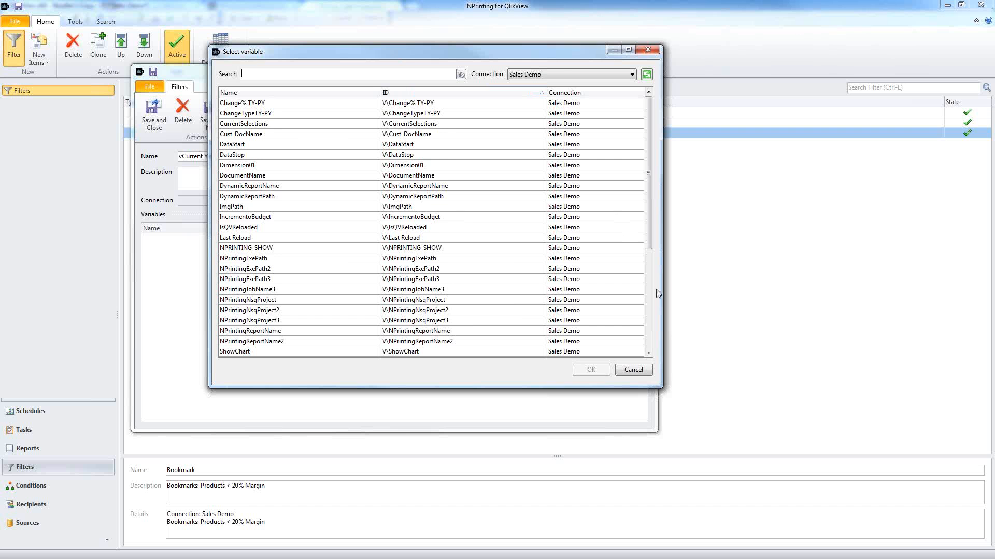
pyautogui.click(649, 303)
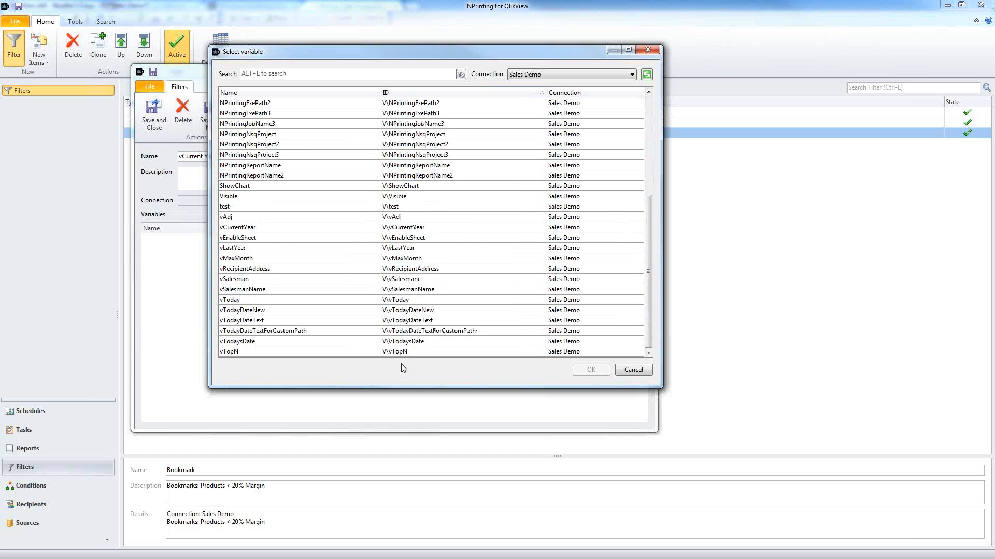
pyautogui.click(328, 228)
pyautogui.click(589, 369)
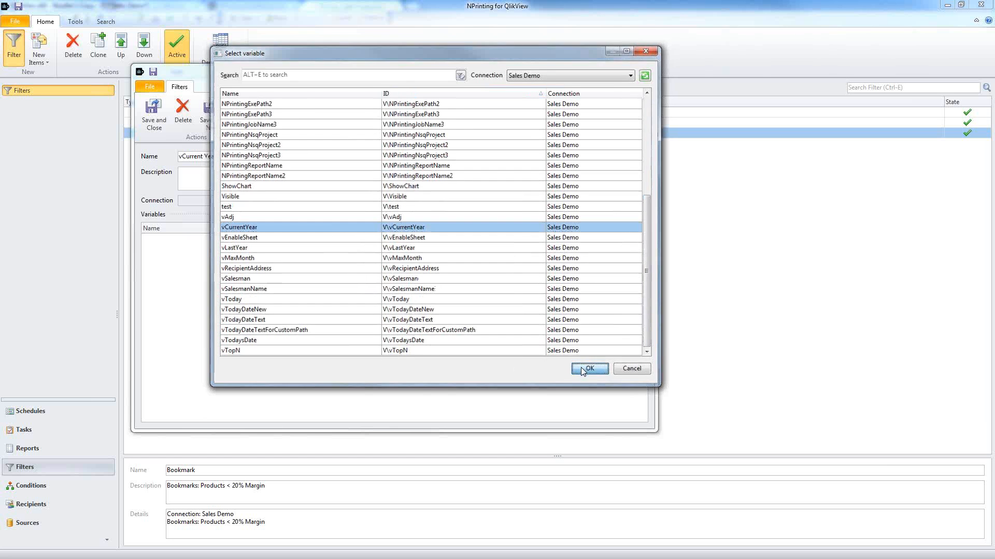
# Step: Set vCurrentYear's value to year(now()) as a calculated expression and save the filter
pyautogui.click(473, 302)
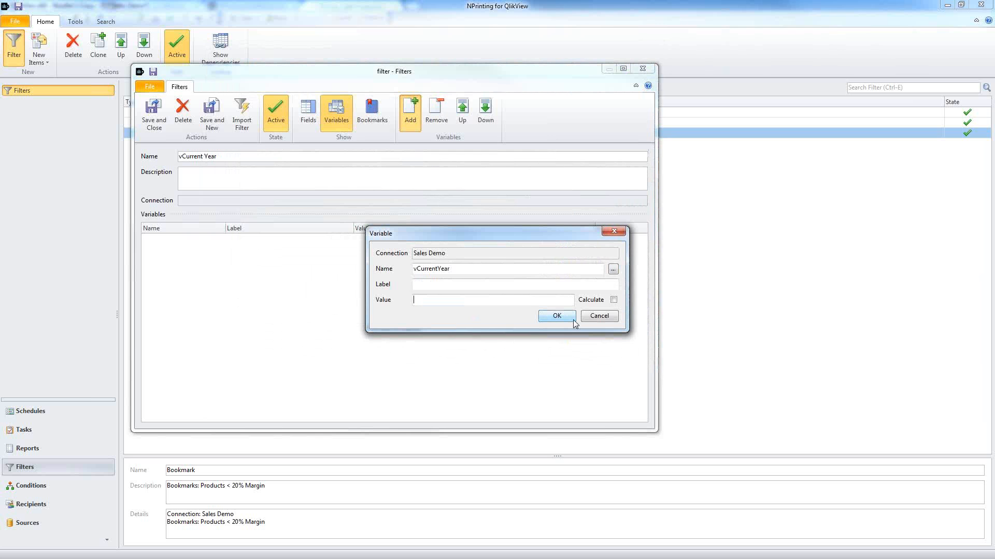
pyautogui.write('2014')
pyautogui.press('Return')
pyautogui.write('year(now())')
pyautogui.click(613, 300)
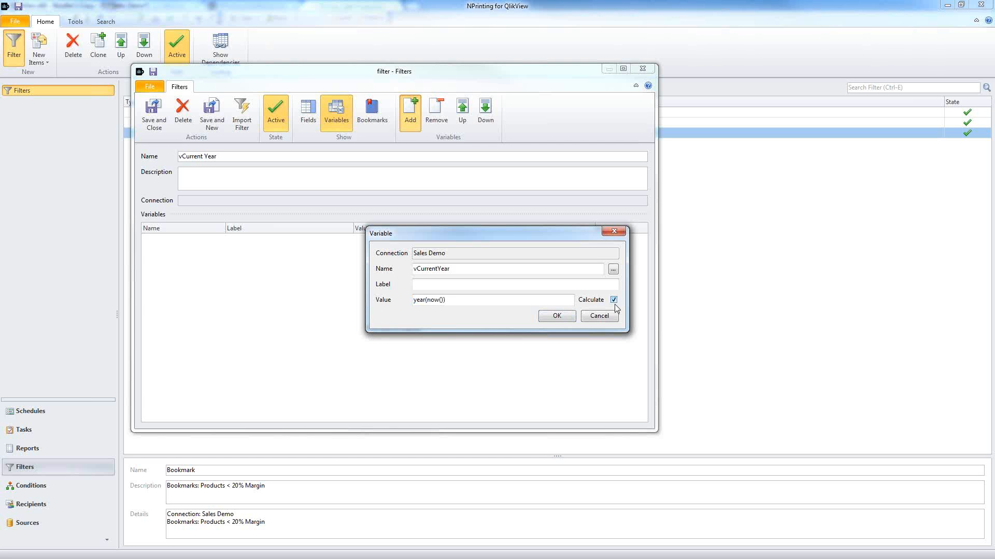
pyautogui.click(563, 317)
pyautogui.click(158, 123)
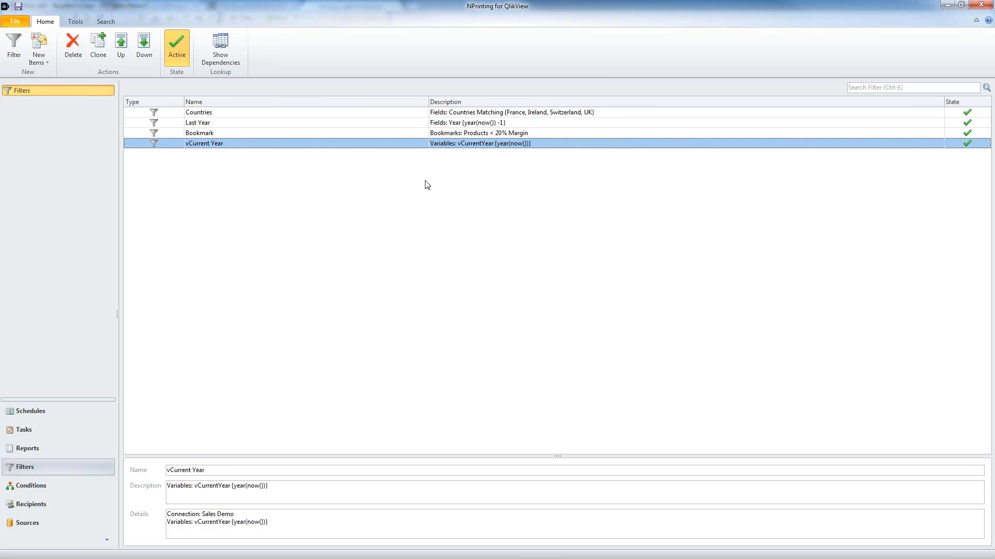
# Step: Start saving the project and go into the NPrinting Files folder, reviewing the training subfolders
pyautogui.click(17, 9)
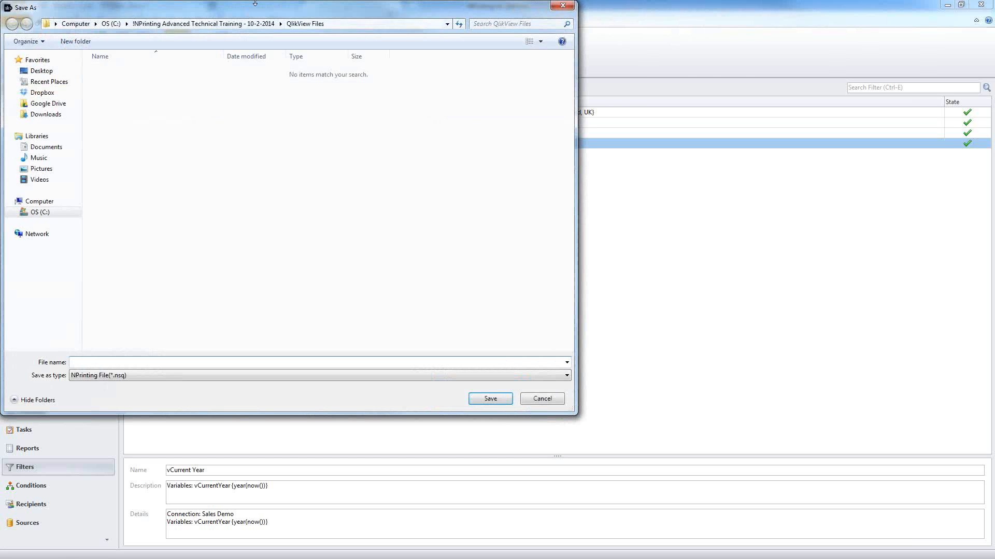
pyautogui.moveTo(263, 12); pyautogui.dragTo(418, 37)
pyautogui.click(358, 48)
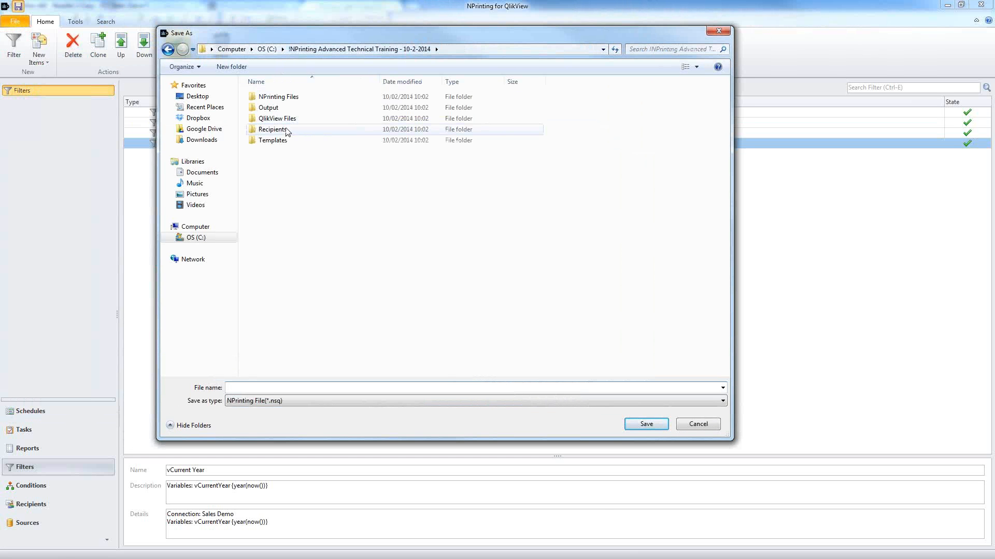
pyautogui.click(278, 97)
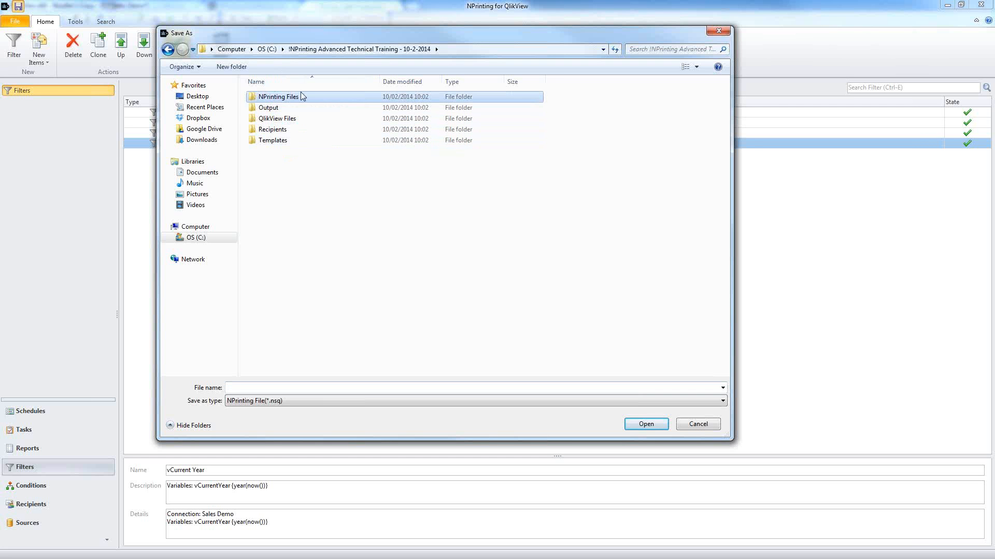
pyautogui.click(273, 120)
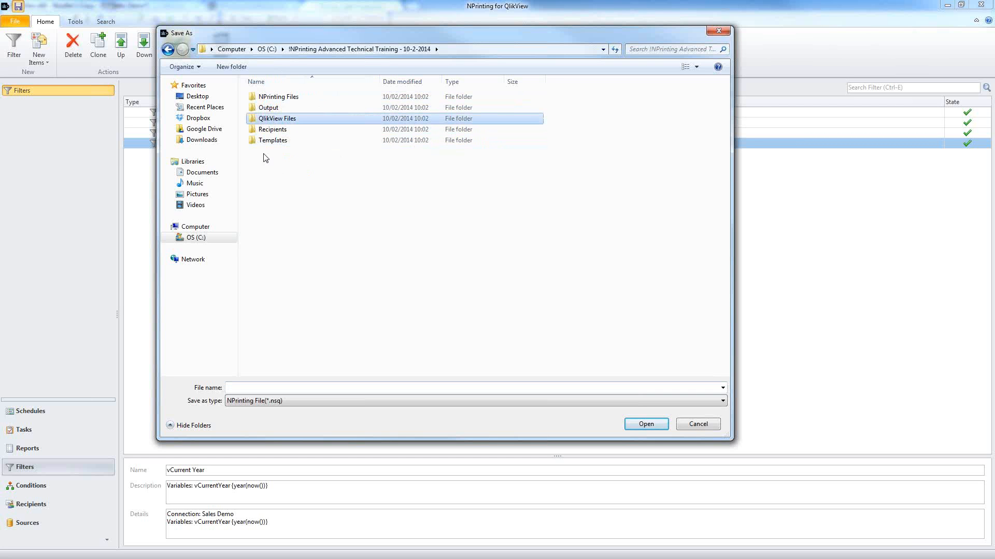
pyautogui.click(264, 141)
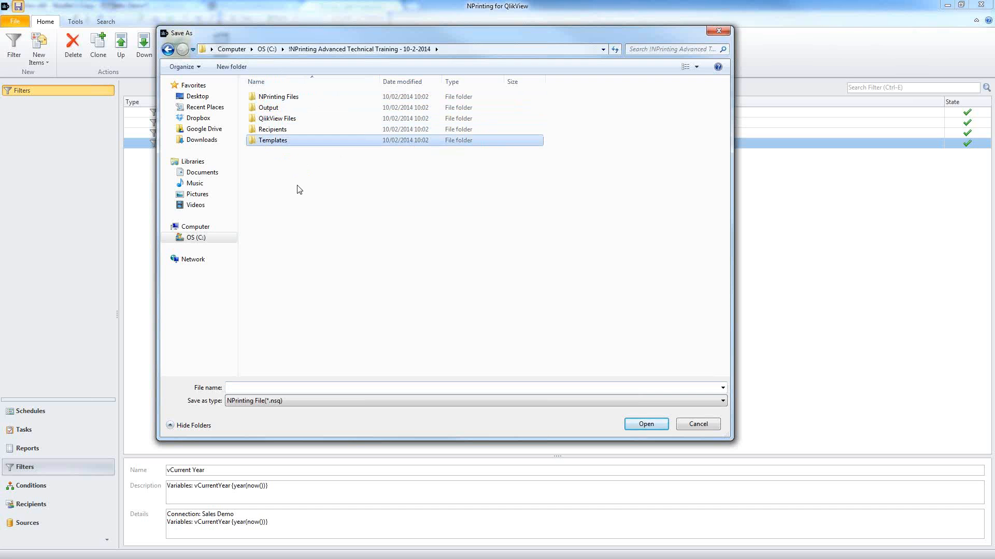
pyautogui.click(267, 108)
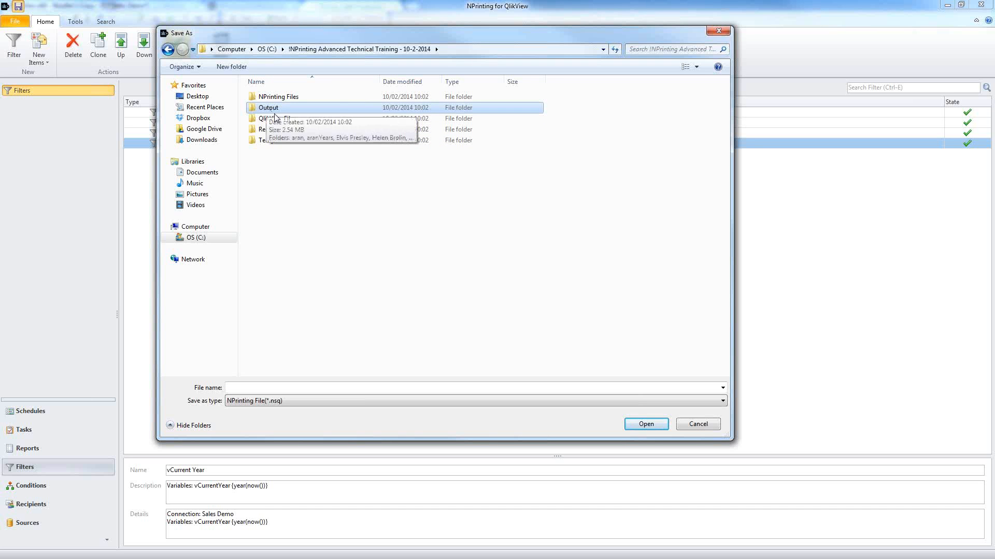
pyautogui.click(268, 130)
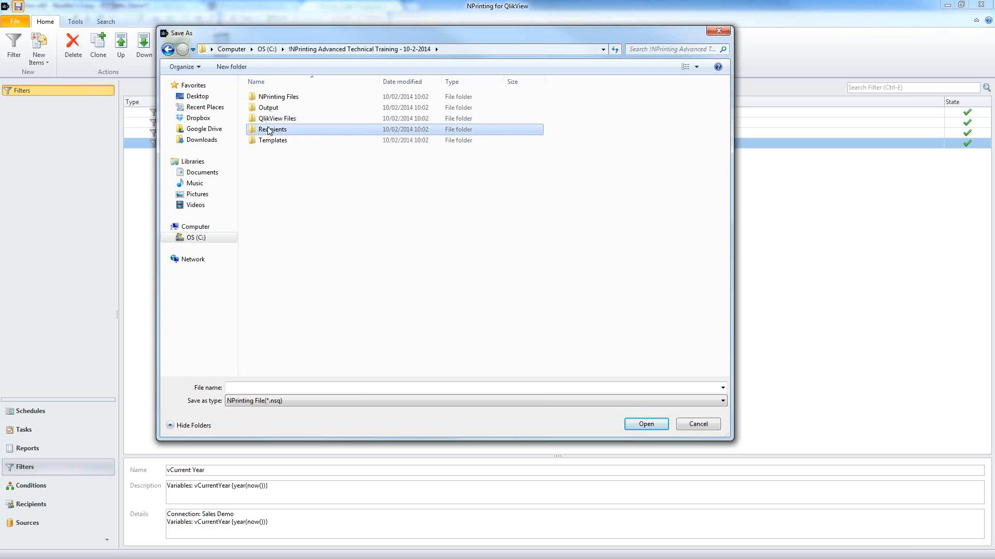
pyautogui.doubleClick(275, 96)
# Step: Save the project as Training 10-2-2014.nsq, then view the empty Recipients list
pyautogui.click(414, 387)
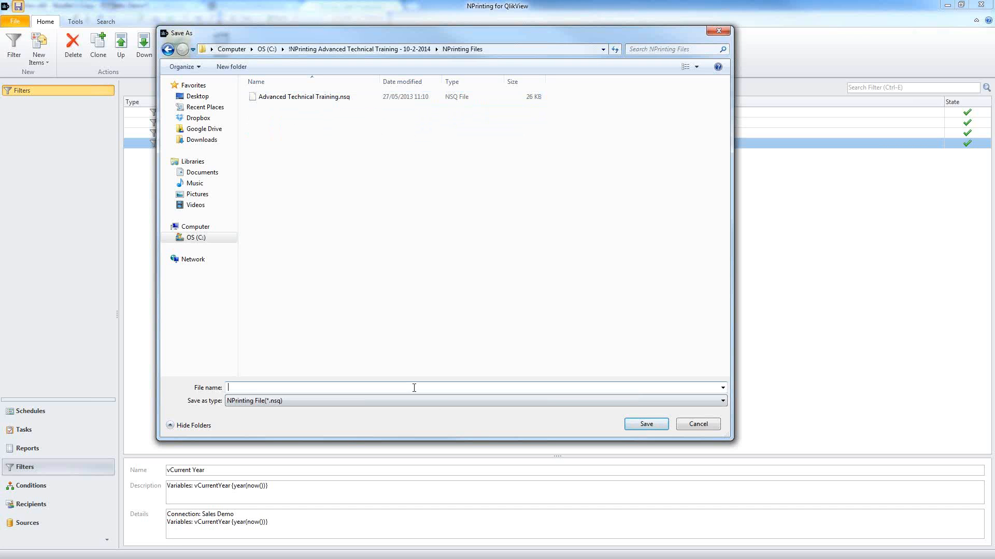
pyautogui.write('Training 10-2-2014')
pyautogui.click(636, 430)
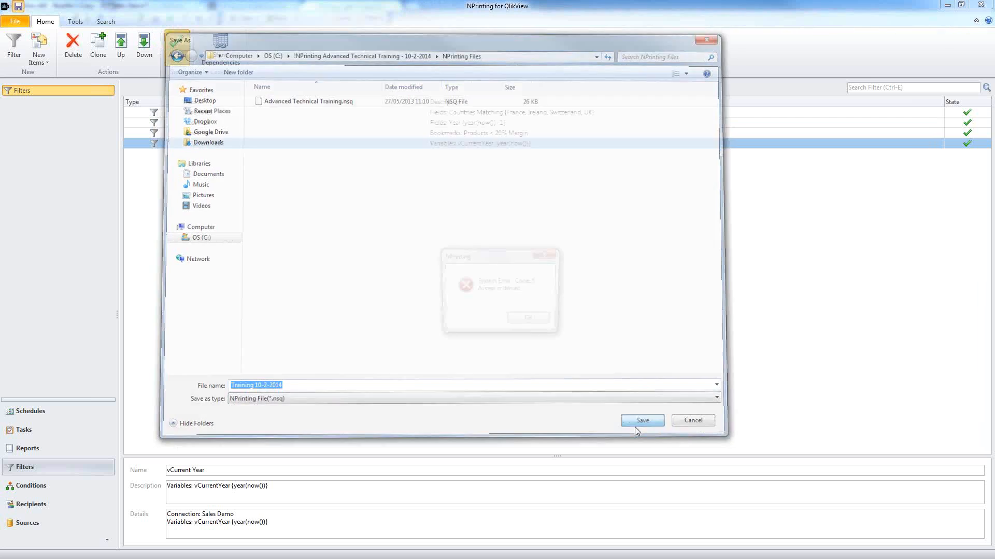
pyautogui.click(526, 320)
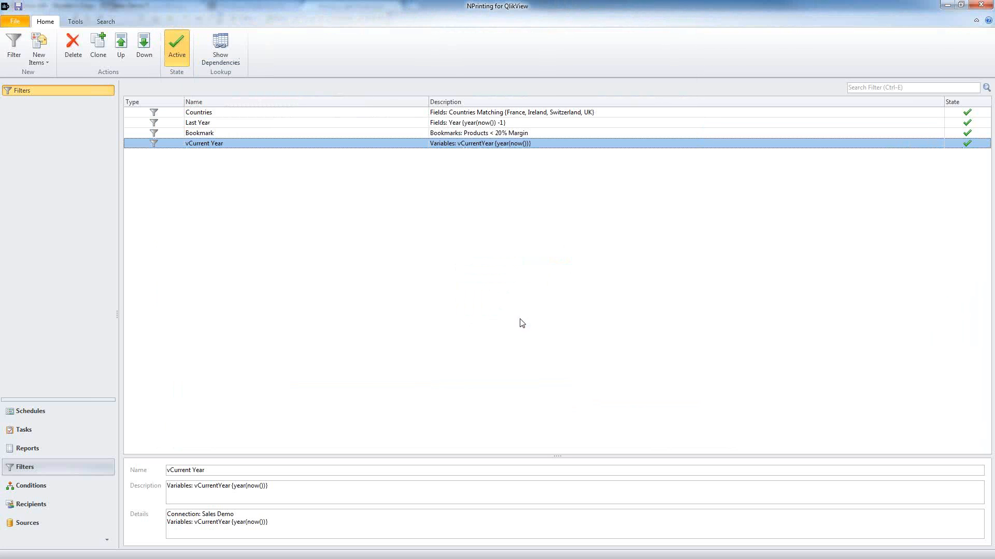
pyautogui.click(18, 7)
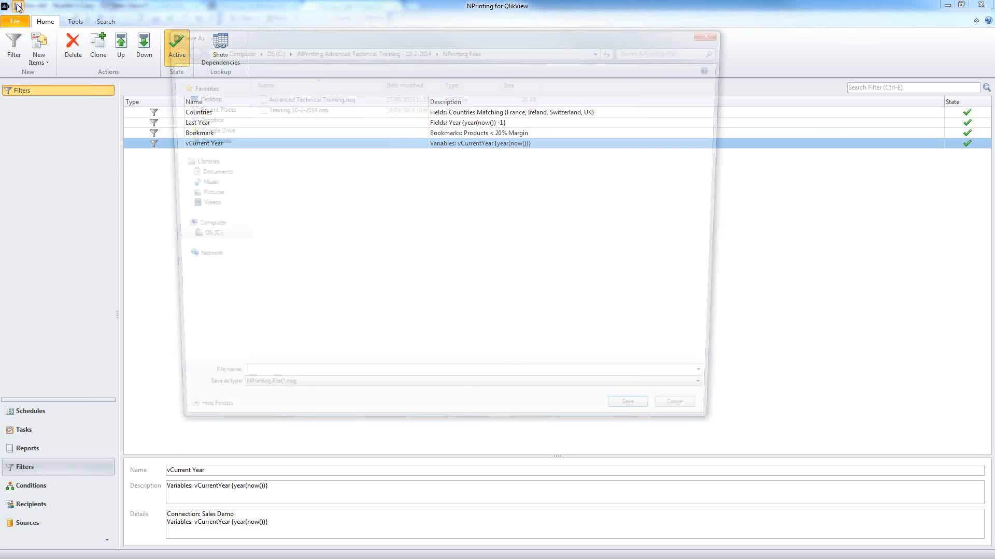
pyautogui.click(698, 424)
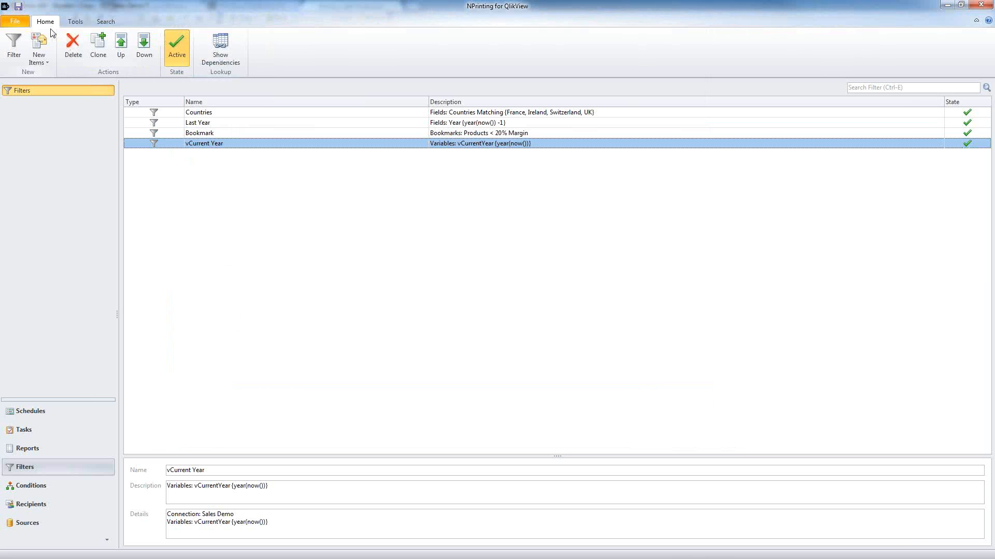
pyautogui.click(19, 7)
pyautogui.click(290, 107)
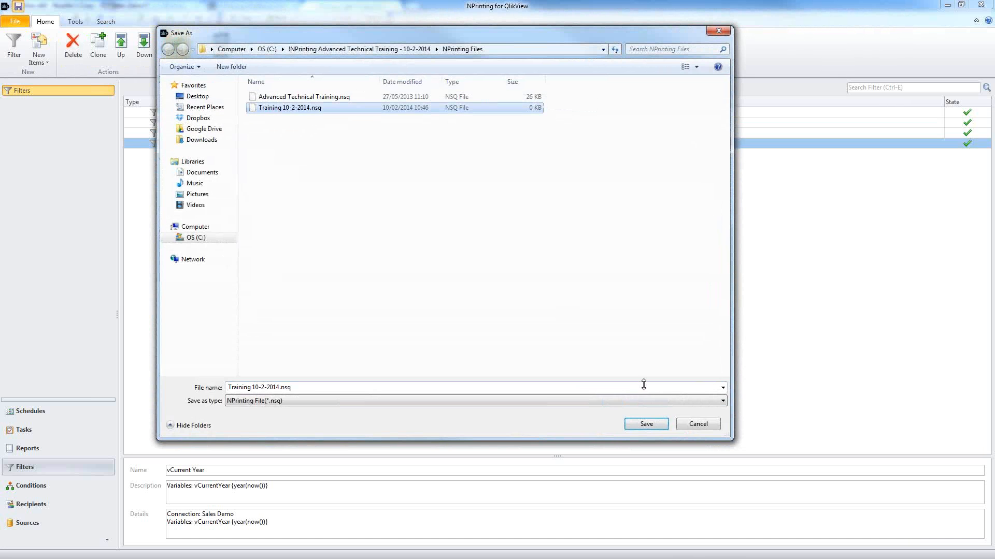
pyautogui.click(647, 424)
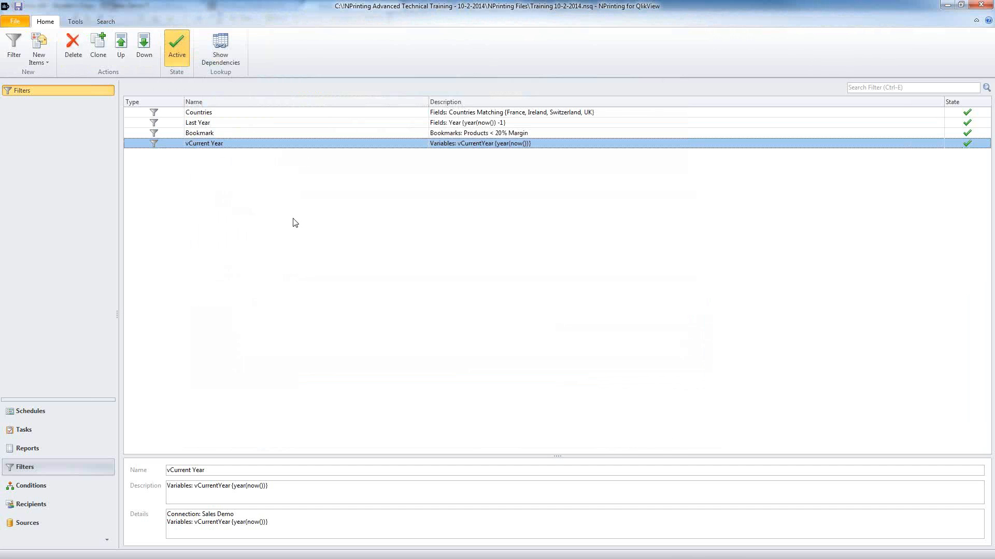
pyautogui.click(65, 507)
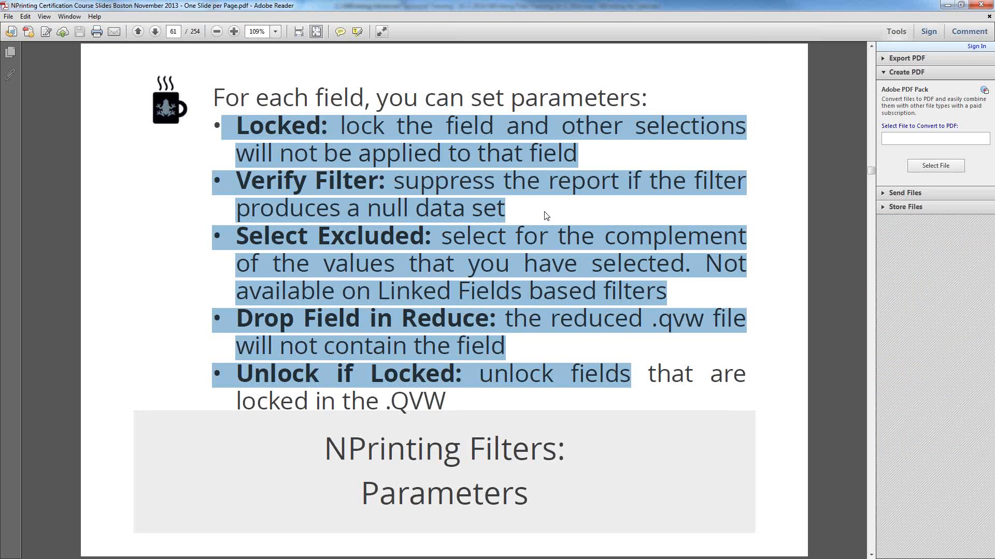
pyautogui.click(547, 216)
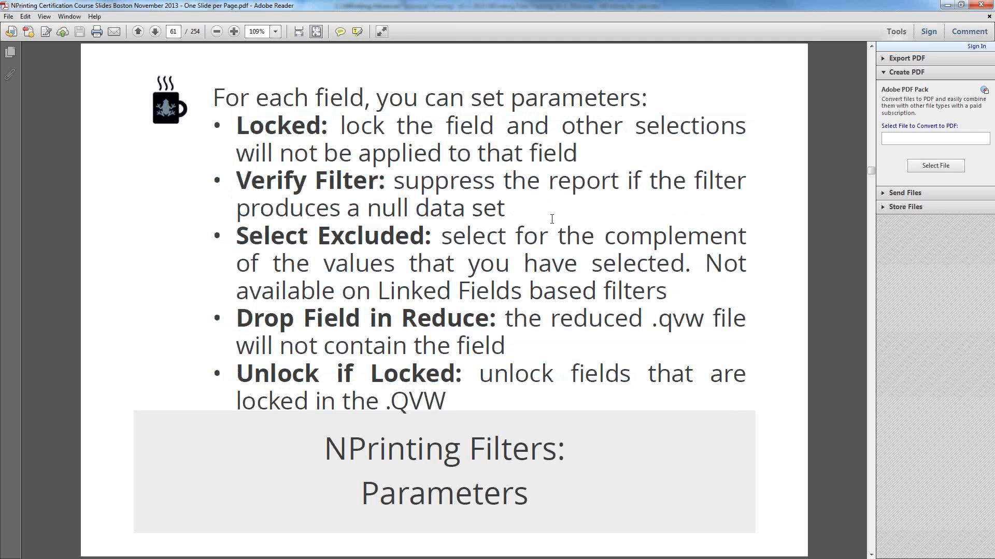
# Step: Scroll to the Filter Priority slide (page 63) and highlight its line about multiple filters
pyautogui.scroll(-4, 575, 240)
pyautogui.scroll(2, 575, 239)
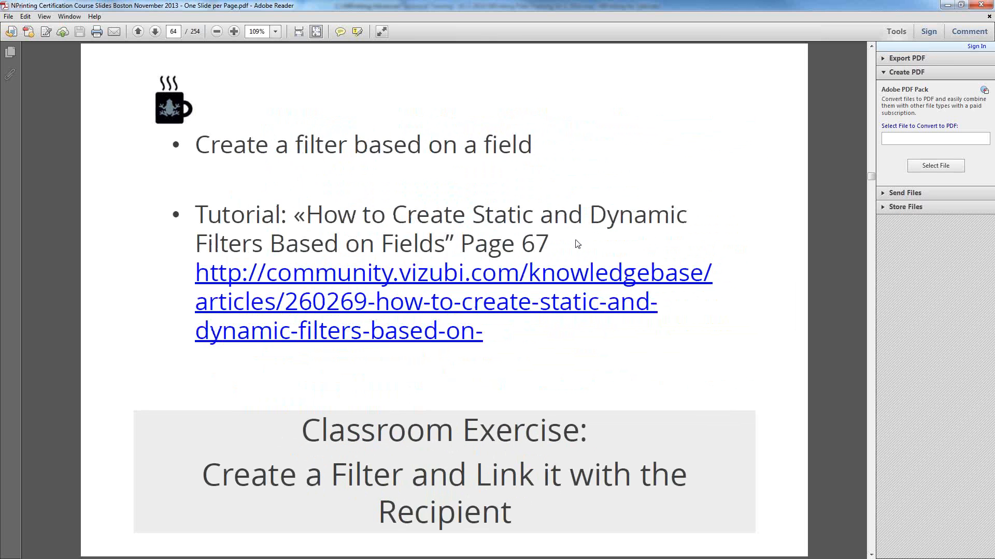
pyautogui.scroll(-3, 575, 239)
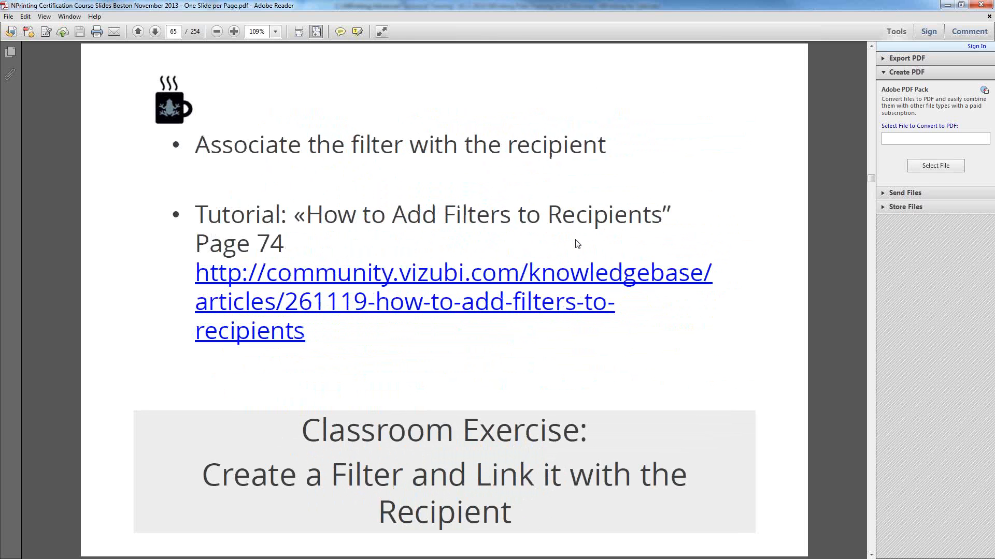
pyautogui.scroll(-1, 575, 240)
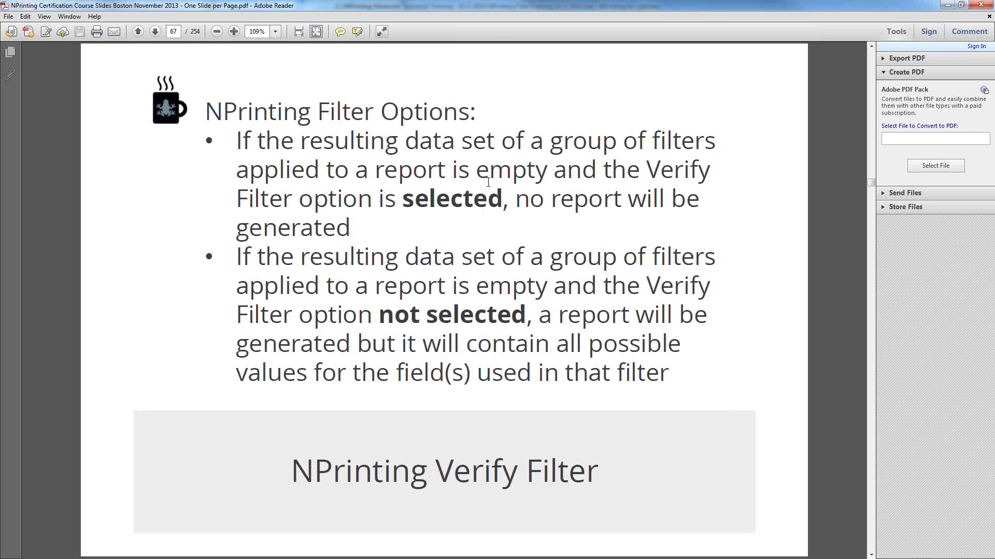
pyautogui.scroll(1, 460, 236)
pyautogui.scroll(3, 460, 236)
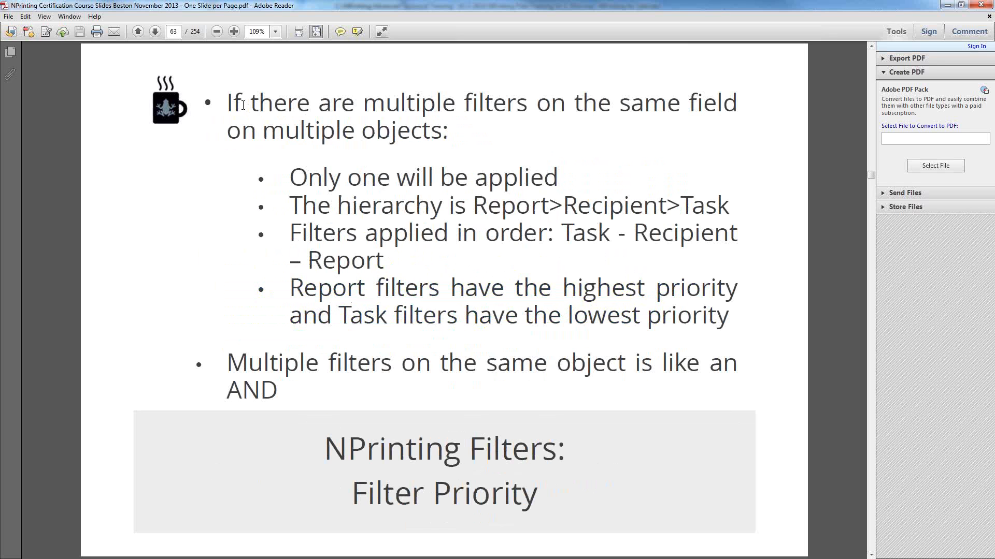
pyautogui.moveTo(227, 104); pyautogui.dragTo(737, 103)
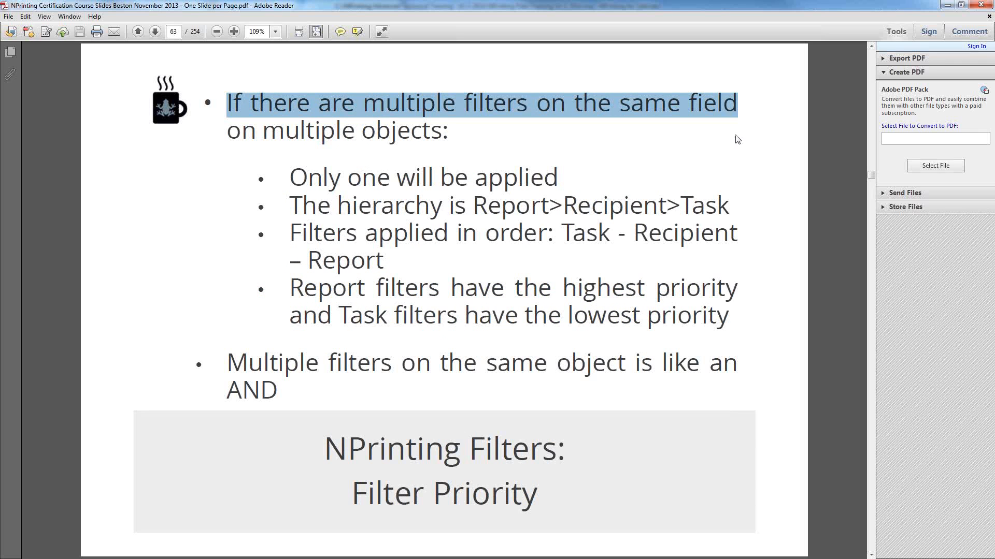
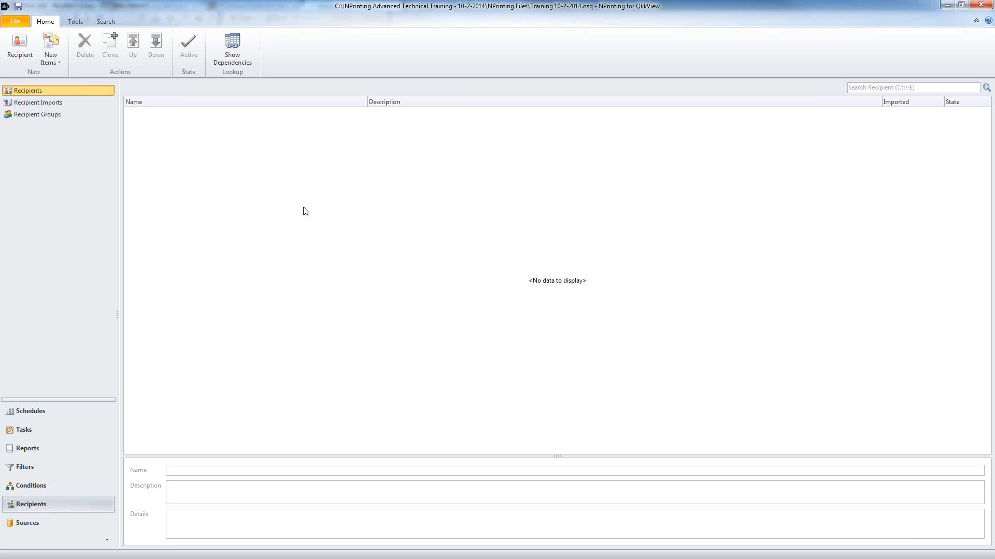
# Step: Create a new recipient with the person's full name and two e-mail addresses
pyautogui.click(29, 48)
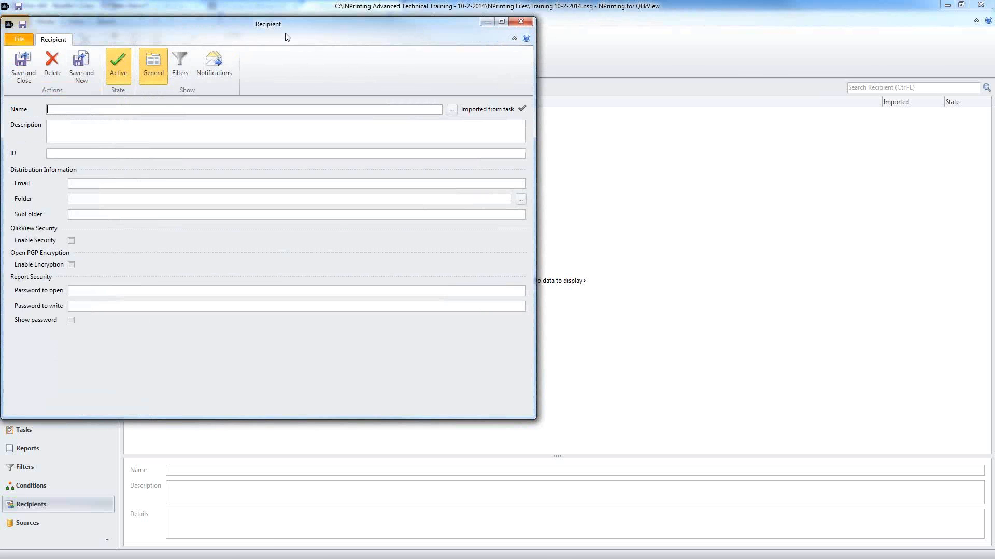
pyautogui.moveTo(304, 26); pyautogui.dragTo(411, 54)
pyautogui.write('/A')
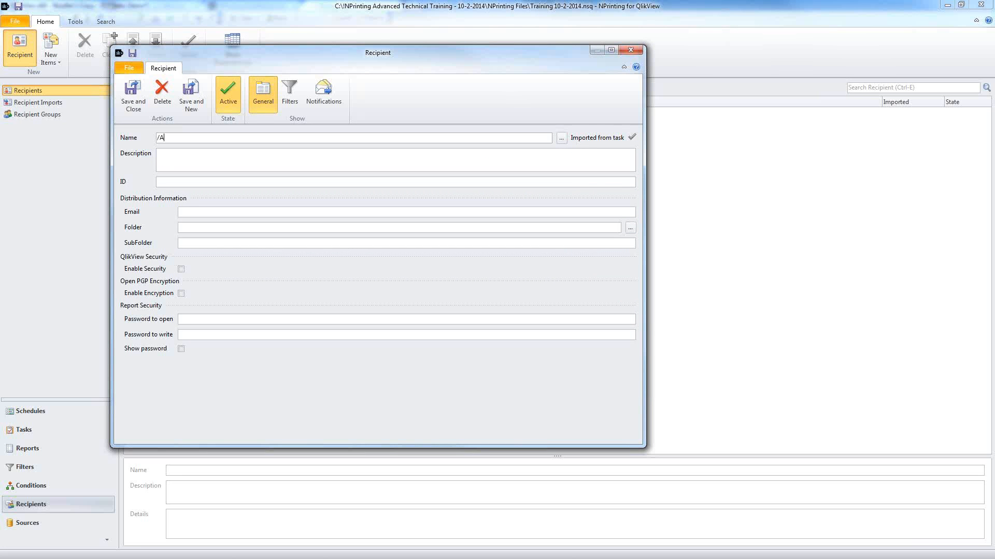
pyautogui.press('BackSpace')
pyautogui.press('BackSpace')
pyautogui.press('Tab')
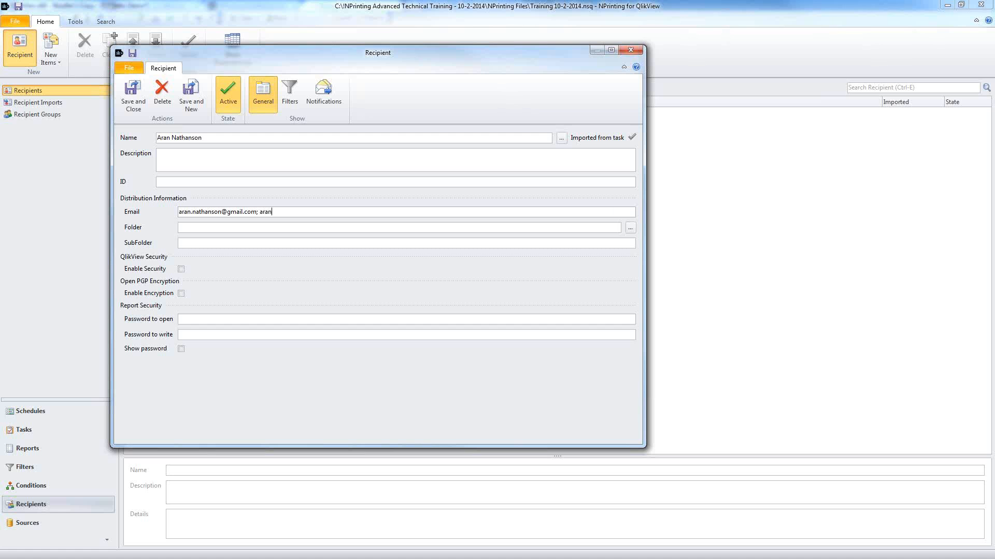
# Step: Bring up the folder browser for the recipient's output folder
pyautogui.click(630, 228)
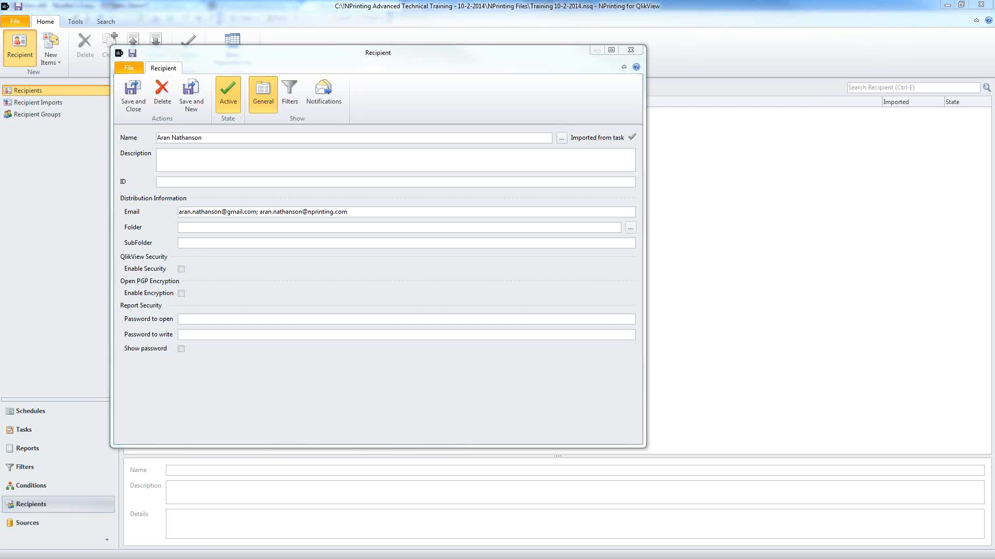
pyautogui.moveTo(994, 54); pyautogui.dragTo(994, 93)
pyautogui.moveTo(994, 52); pyautogui.dragTo(296, 65)
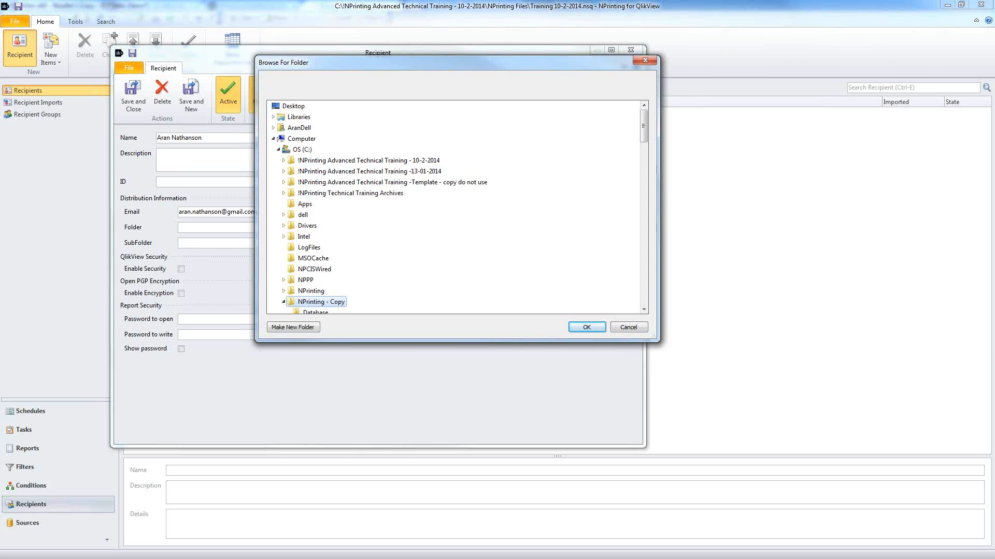
# Step: Discard a stray Notepad window and pick 10-2-2014\Output as the recipient's folder
pyautogui.moveTo(994, 156); pyautogui.dragTo(286, 159)
pyautogui.click(782, 159)
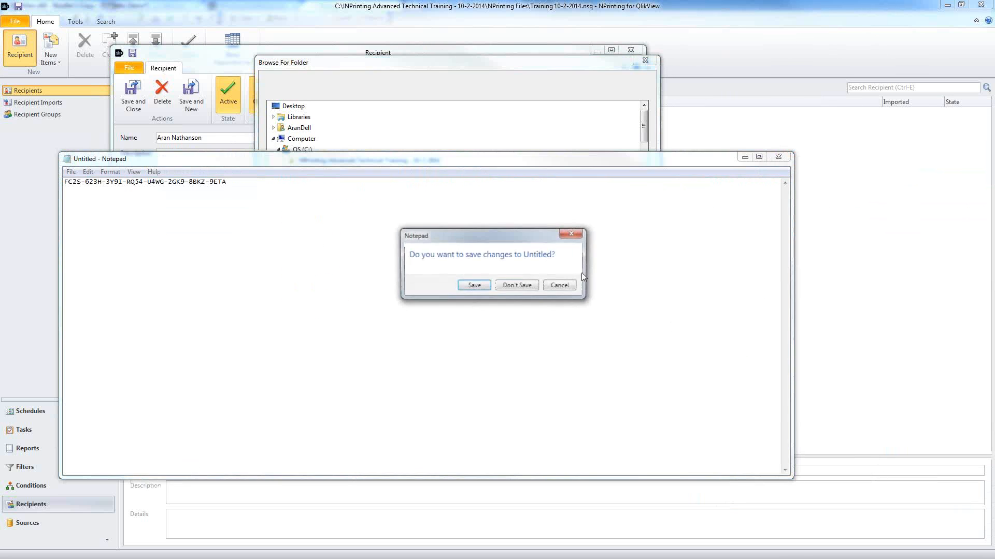
pyautogui.click(516, 285)
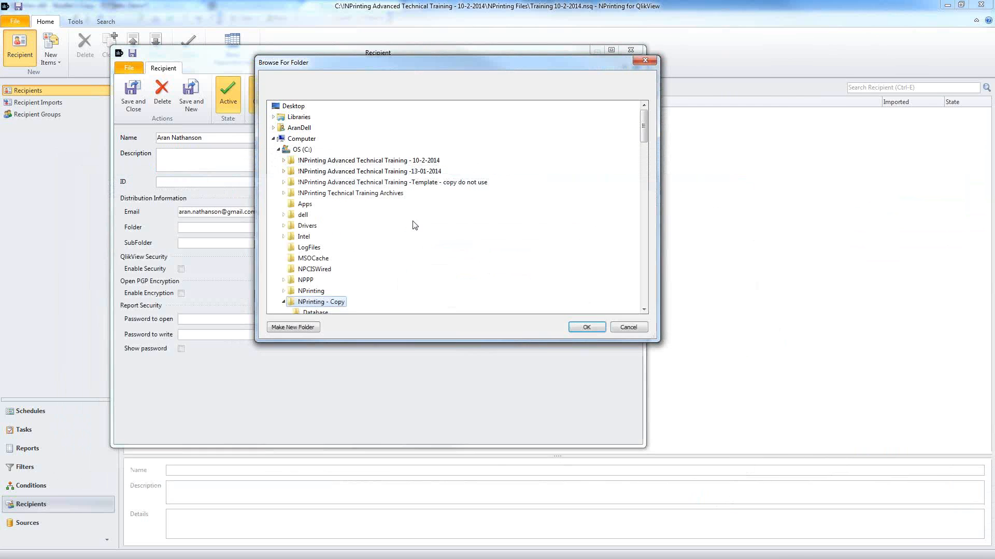
pyautogui.doubleClick(382, 161)
pyautogui.doubleClick(317, 182)
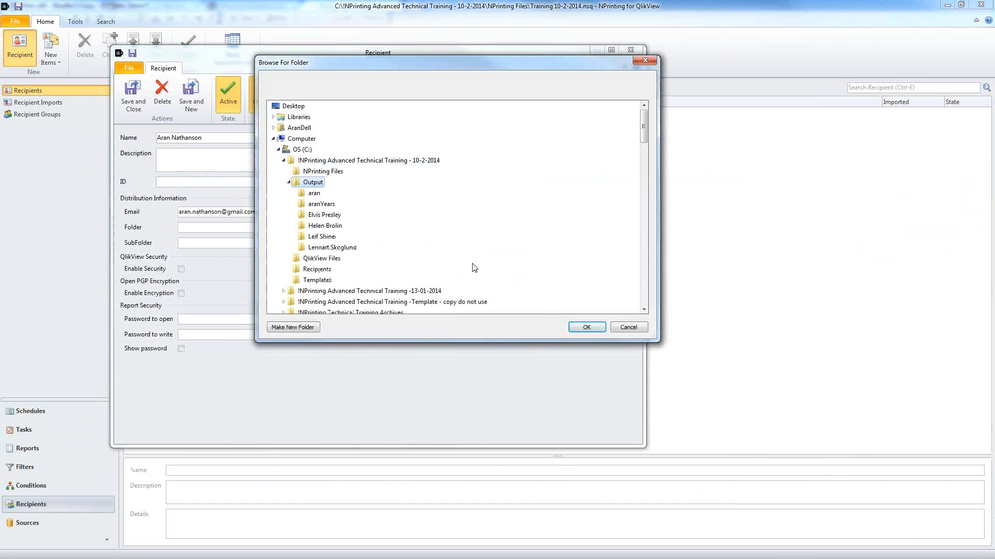
pyautogui.click(584, 328)
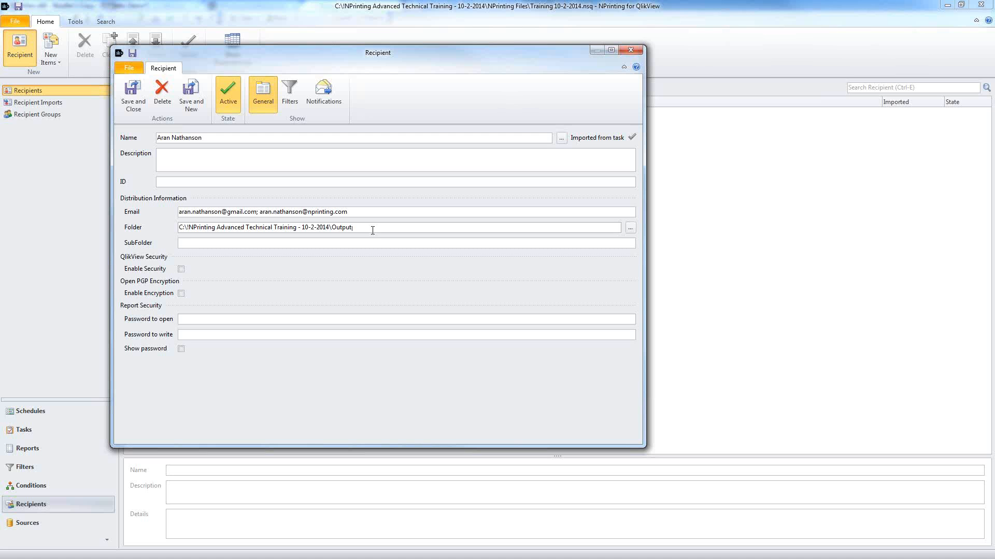
# Step: Append the recipient's first name to the folder path and paste it as the SubFolder
pyautogui.write('\\Aran')
pyautogui.hotkey('shift', 'Left')
pyautogui.hotkey('shift', 'Left')
pyautogui.hotkey('shift', 'Left')
pyautogui.hotkey('ctrl', 'c')
pyautogui.click(258, 242)
pyautogui.hotkey('ctrl', 'v')
pyautogui.hotkey('shift', 'Home')
pyautogui.moveTo(393, 227); pyautogui.dragTo(84, 215)
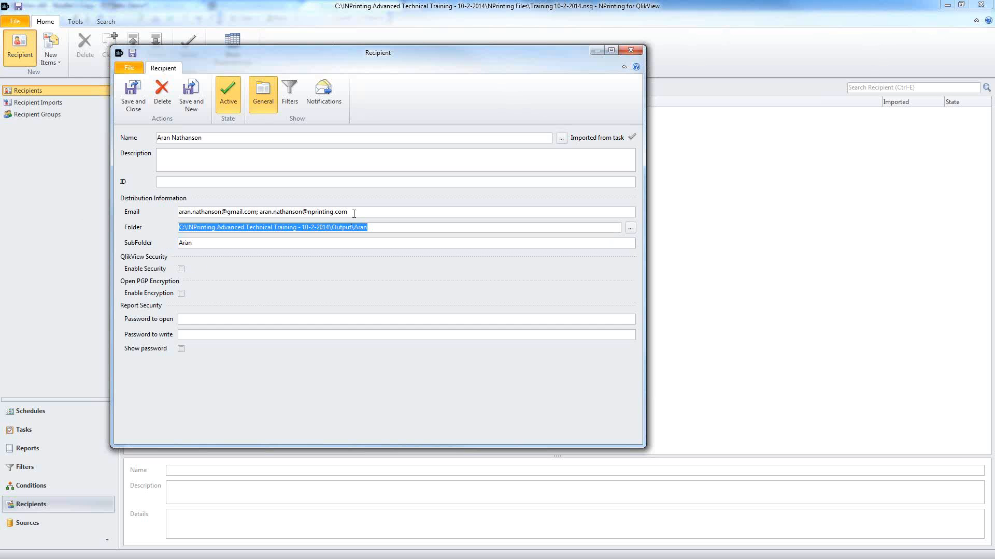
pyautogui.moveTo(353, 214); pyautogui.dragTo(169, 210)
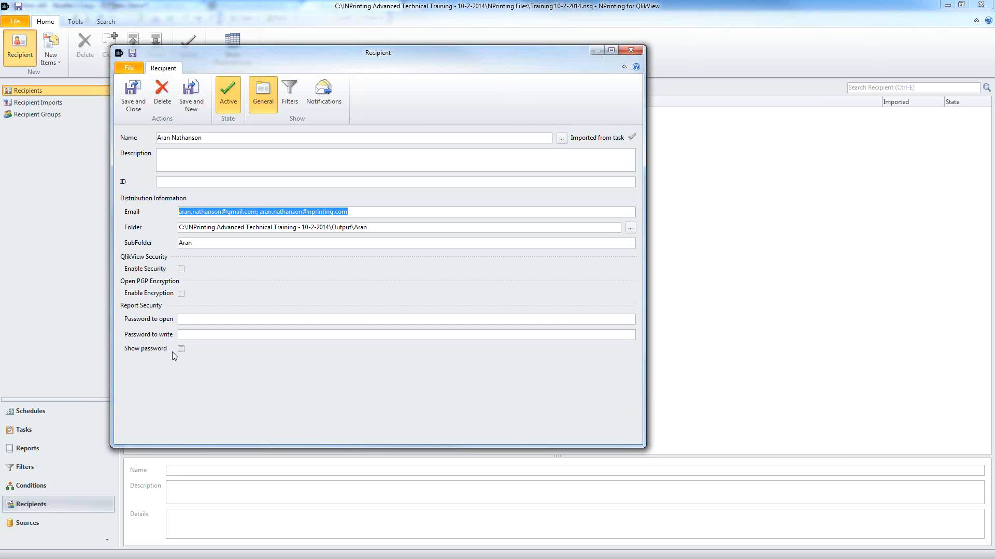
# Step: Enable Security, Enable Encryption and Show password, leaving the QlikView password and PGP user ID blank
pyautogui.click(182, 270)
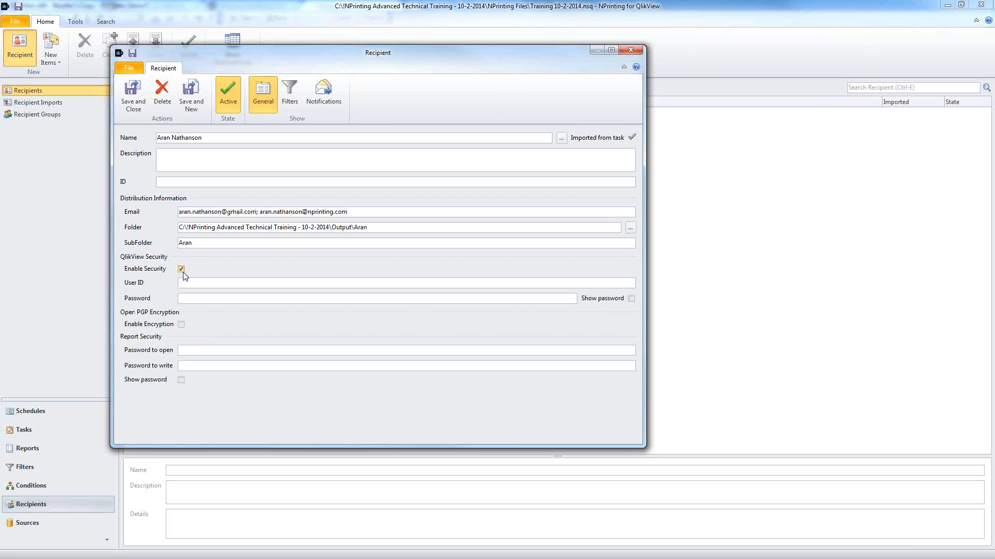
pyautogui.click(181, 324)
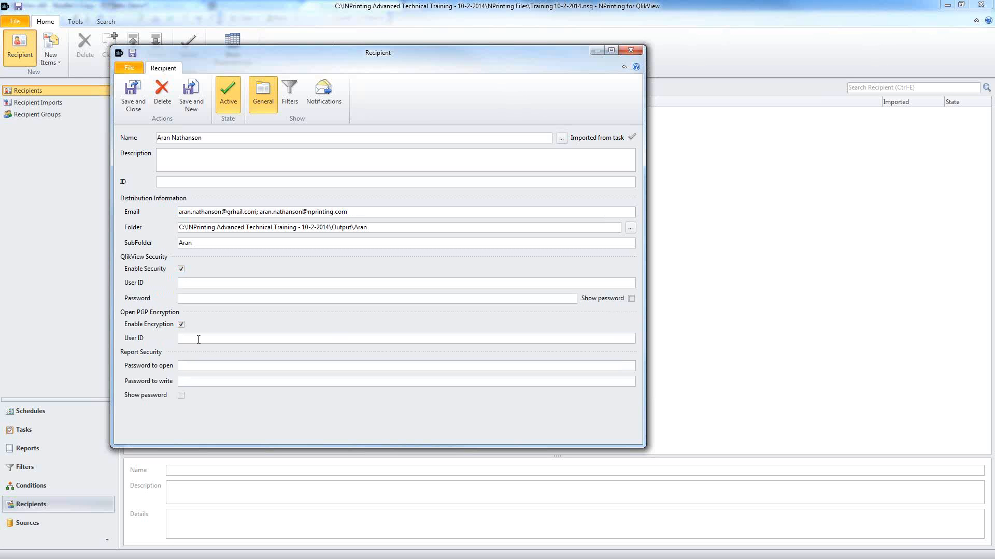
pyautogui.click(182, 395)
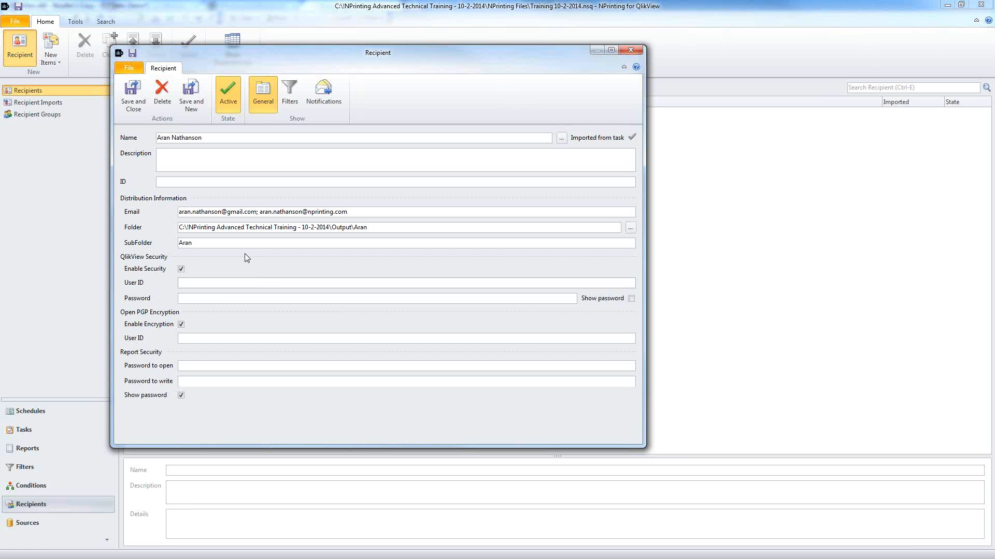
pyautogui.click(207, 300)
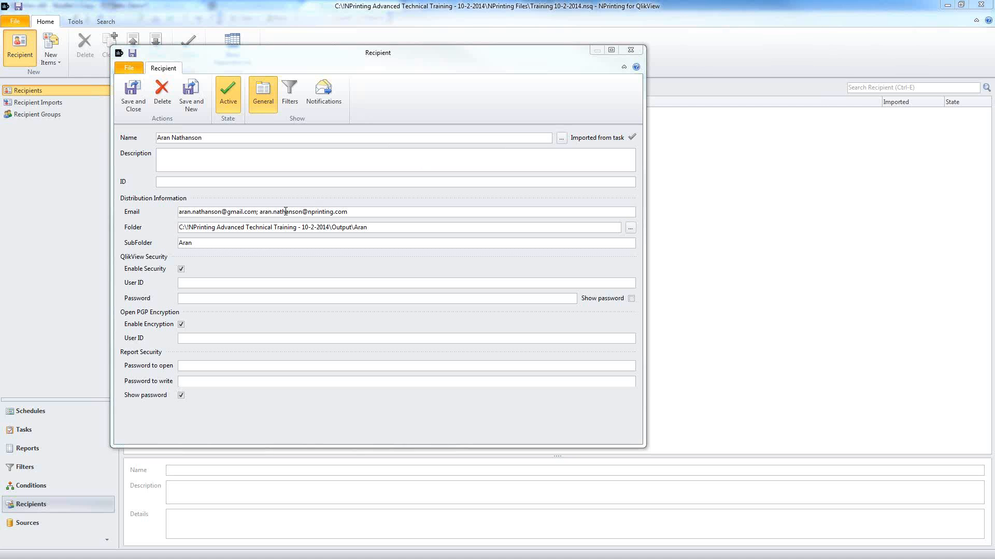
pyautogui.click(198, 336)
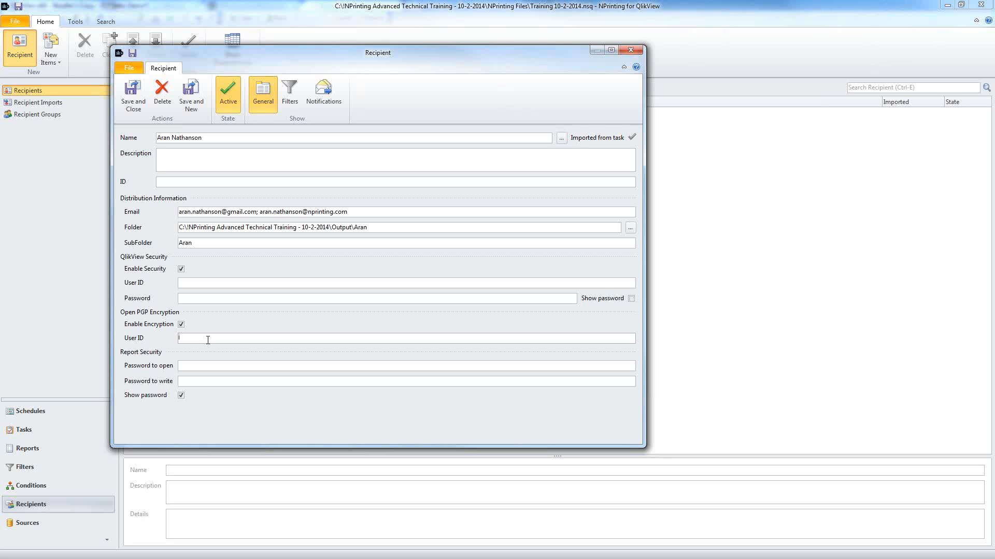
# Step: Fill in the open and write report passwords, then untick Enable Security and Enable Encryption
pyautogui.click(202, 367)
pyautogui.press('BackSpace')
pyautogui.moveTo(208, 367); pyautogui.dragTo(157, 389)
pyautogui.click(181, 269)
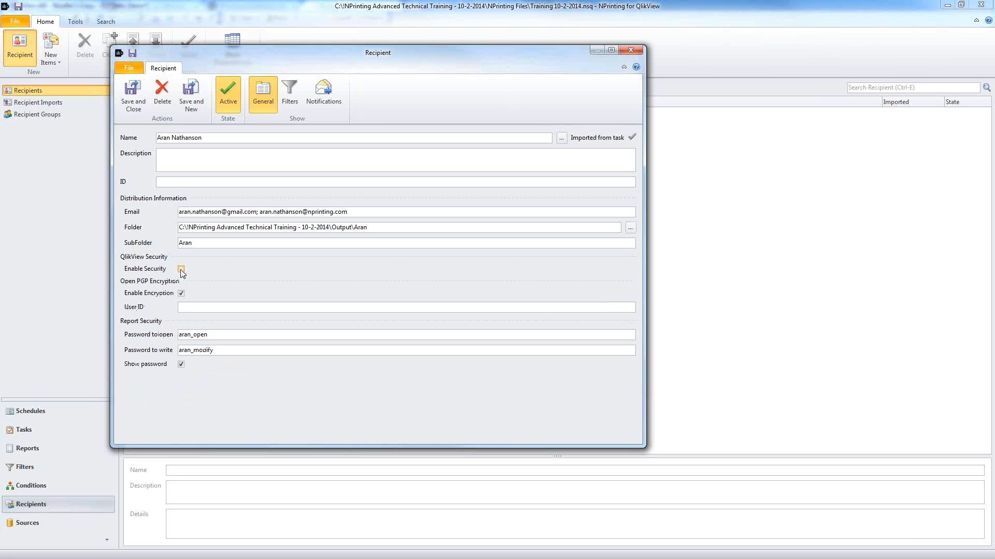
pyautogui.click(181, 293)
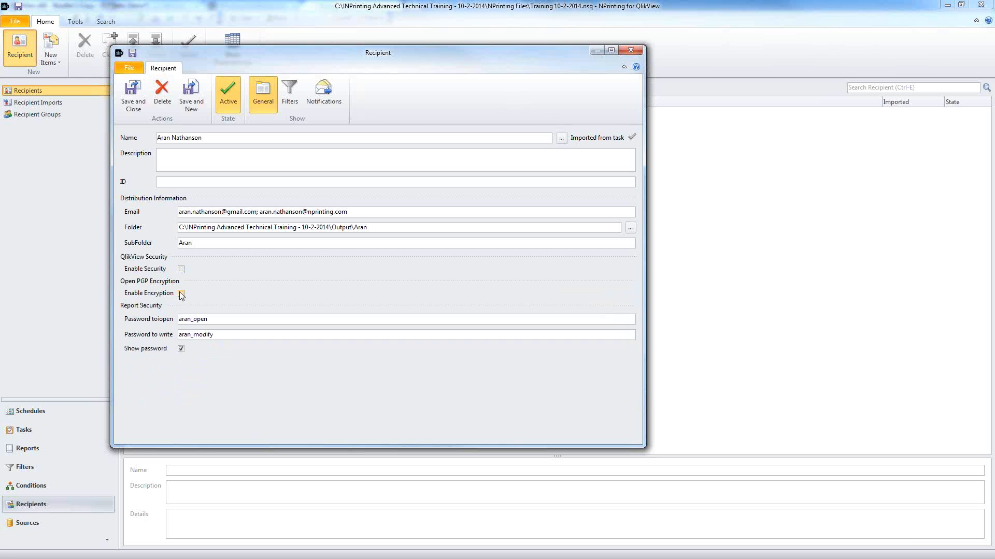
# Step: In Filters, add and then remove Countries, and add the Last Year filter instead
pyautogui.click(287, 97)
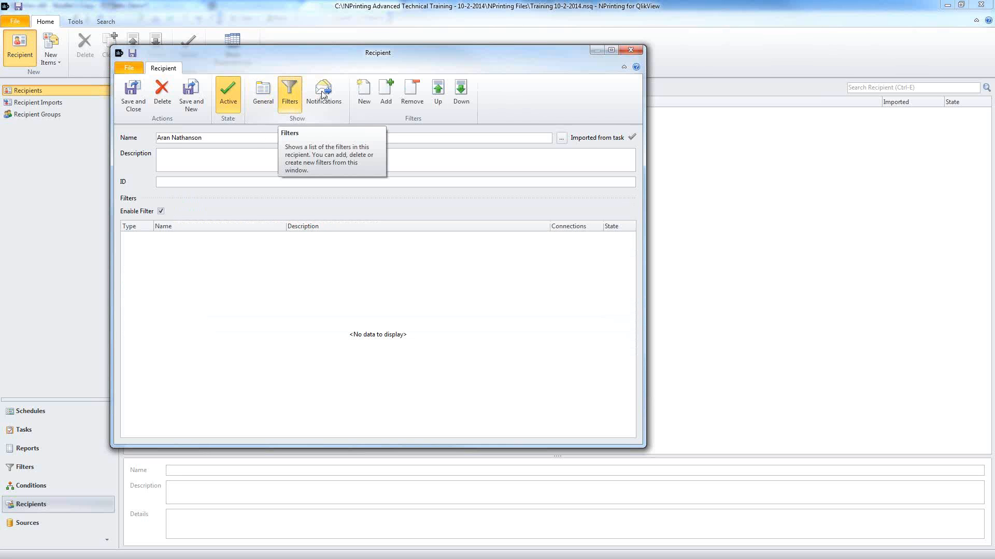
pyautogui.click(384, 95)
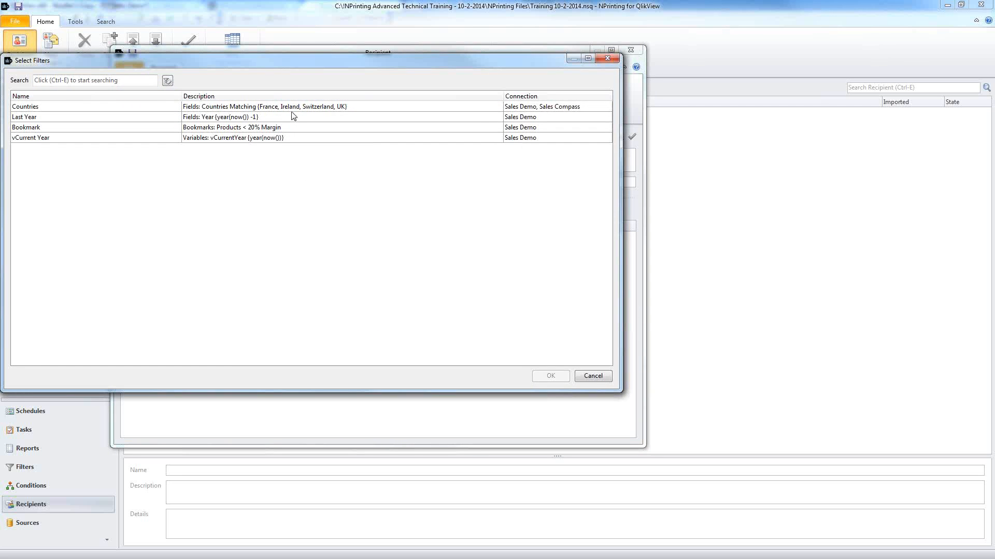
pyautogui.doubleClick(293, 108)
pyautogui.click(296, 238)
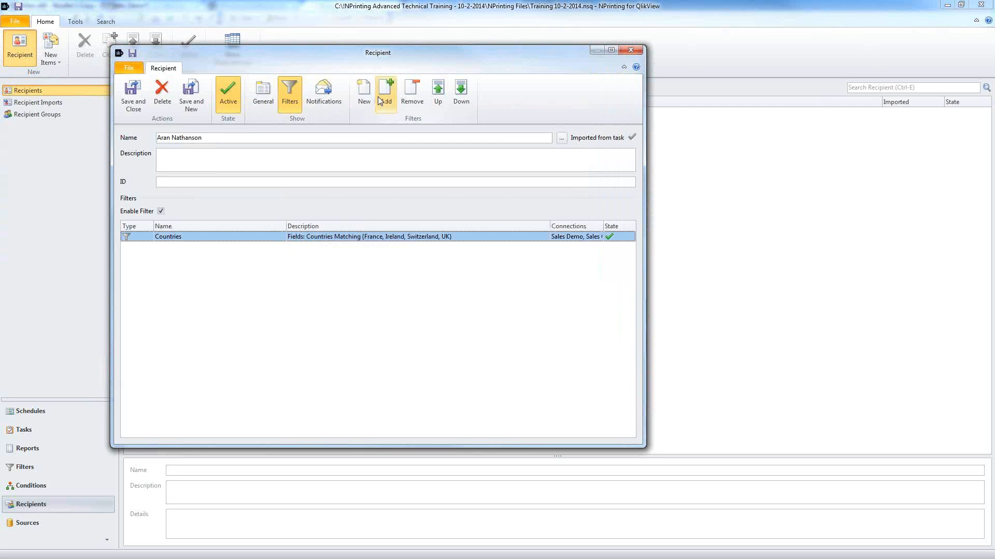
pyautogui.click(412, 95)
pyautogui.click(407, 252)
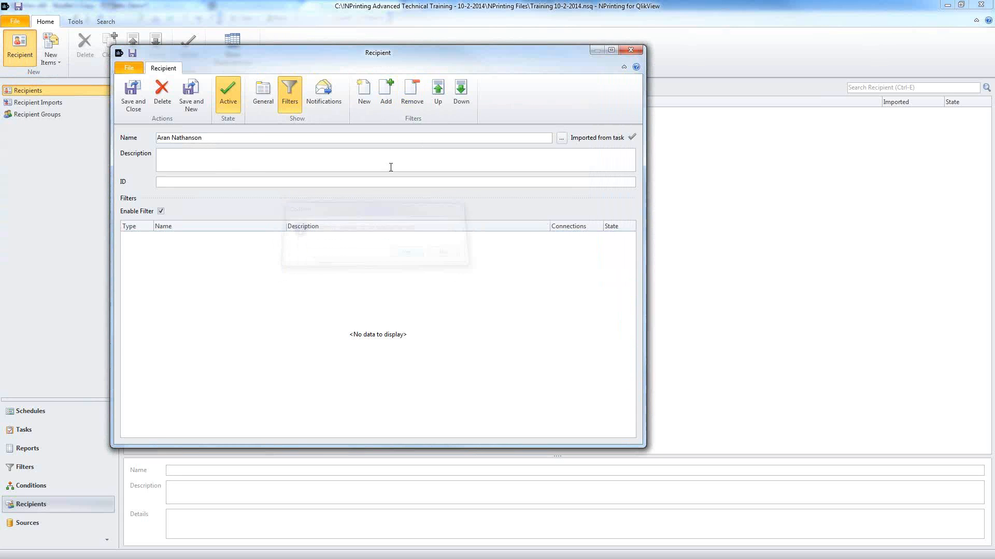
pyautogui.click(386, 95)
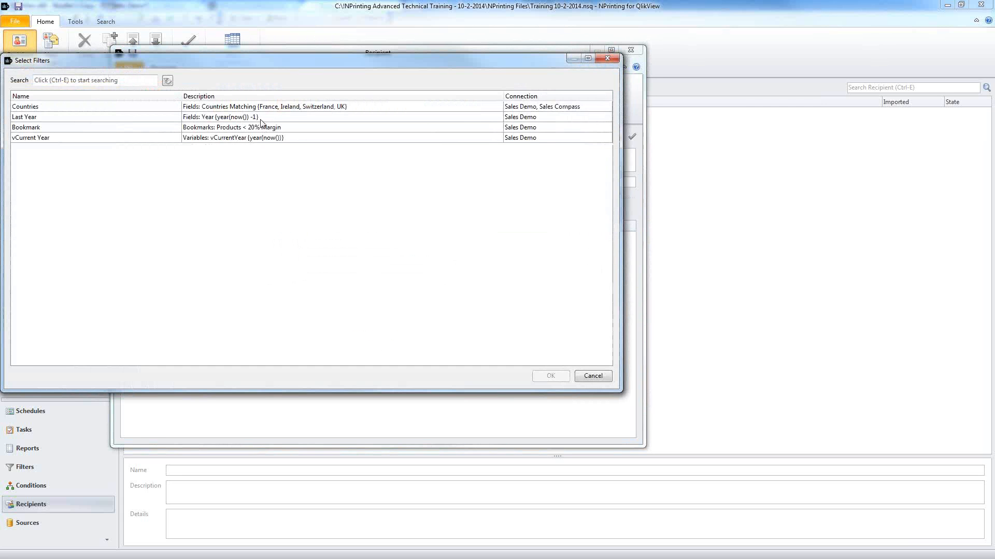
pyautogui.doubleClick(260, 124)
pyautogui.click(260, 237)
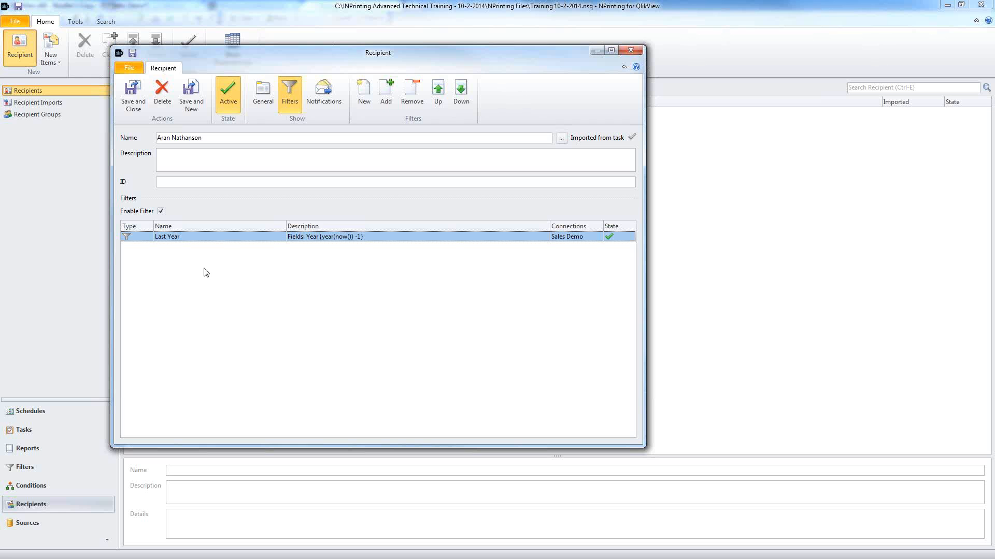
# Step: Try a CC address in the notification settings, delete it again, then save and close the recipient
pyautogui.click(324, 96)
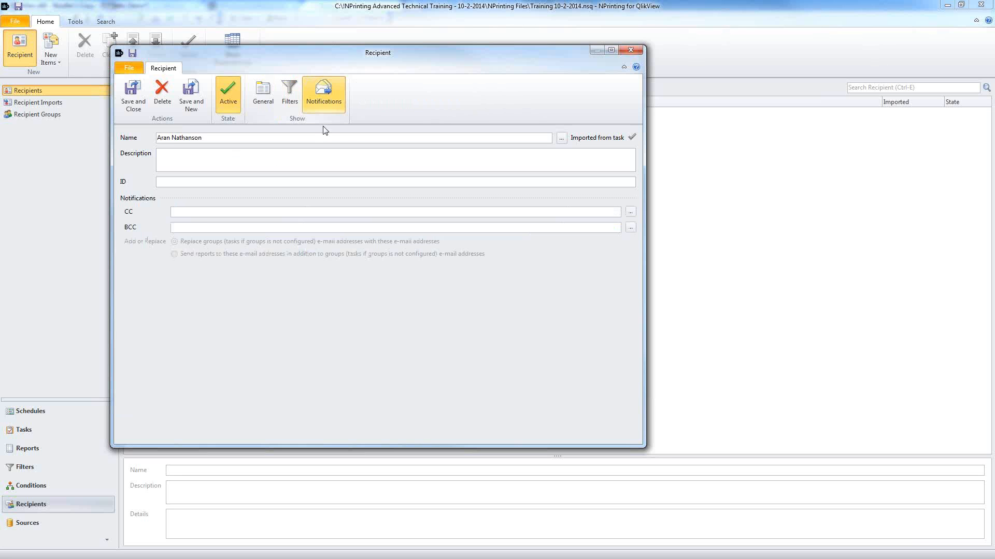
pyautogui.click(206, 213)
pyautogui.write('boss')
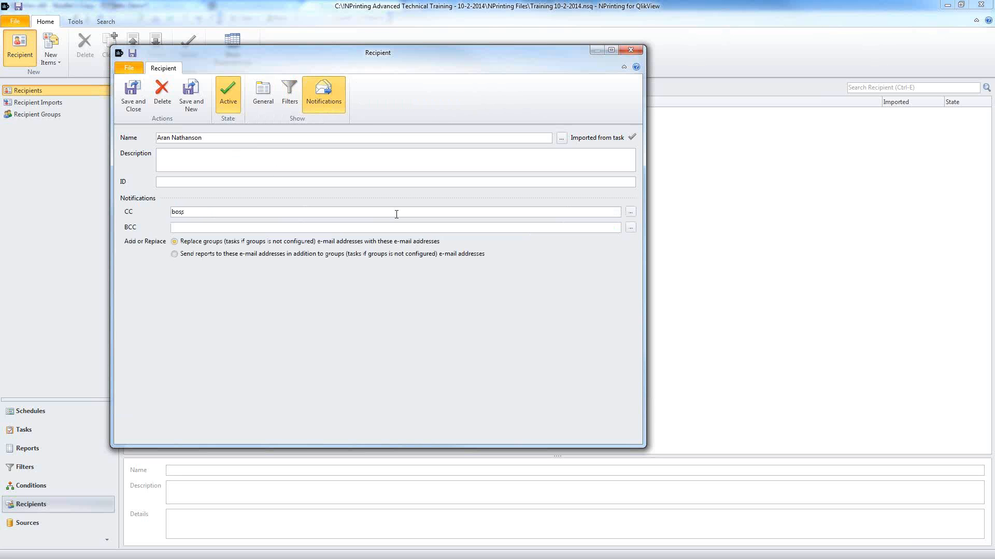
pyautogui.write('@company.com')
pyautogui.moveTo(261, 214); pyautogui.dragTo(129, 213)
pyautogui.click(263, 93)
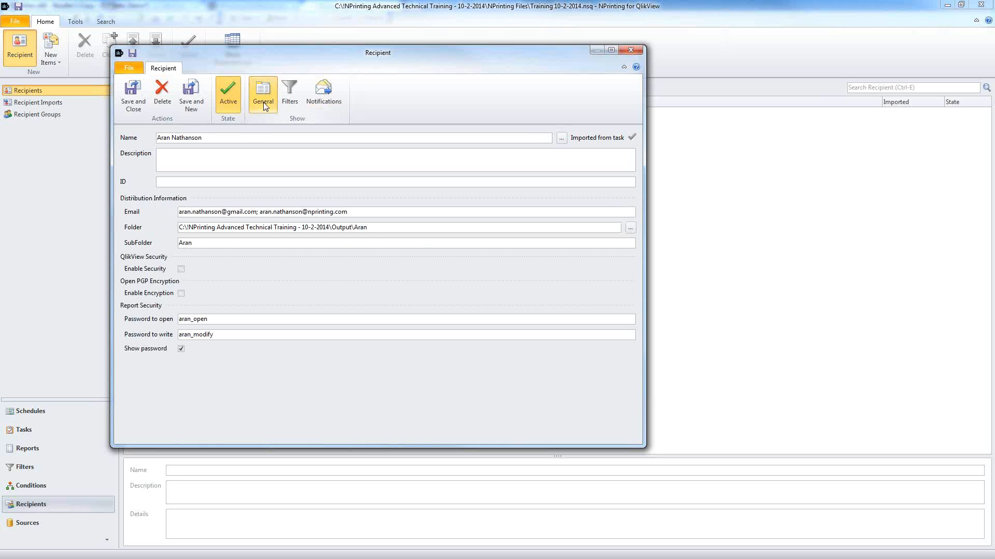
pyautogui.moveTo(352, 214); pyautogui.dragTo(178, 213)
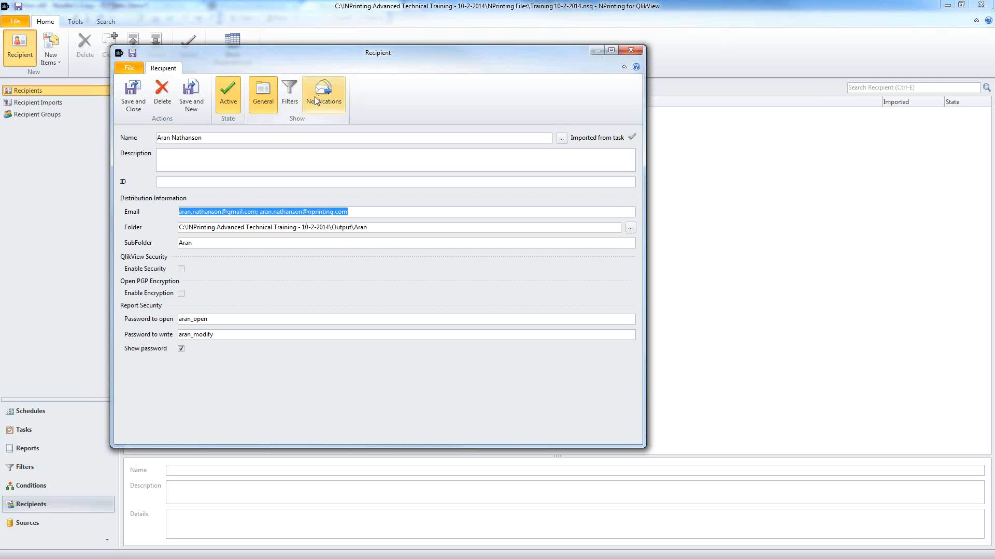
pyautogui.click(313, 99)
pyautogui.moveTo(233, 213); pyautogui.dragTo(84, 206)
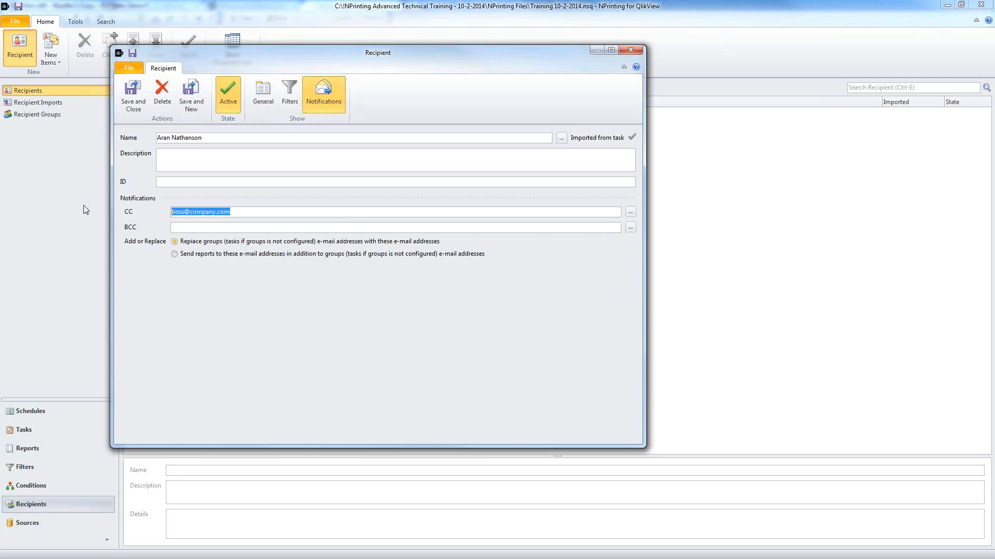
pyautogui.press('Delete')
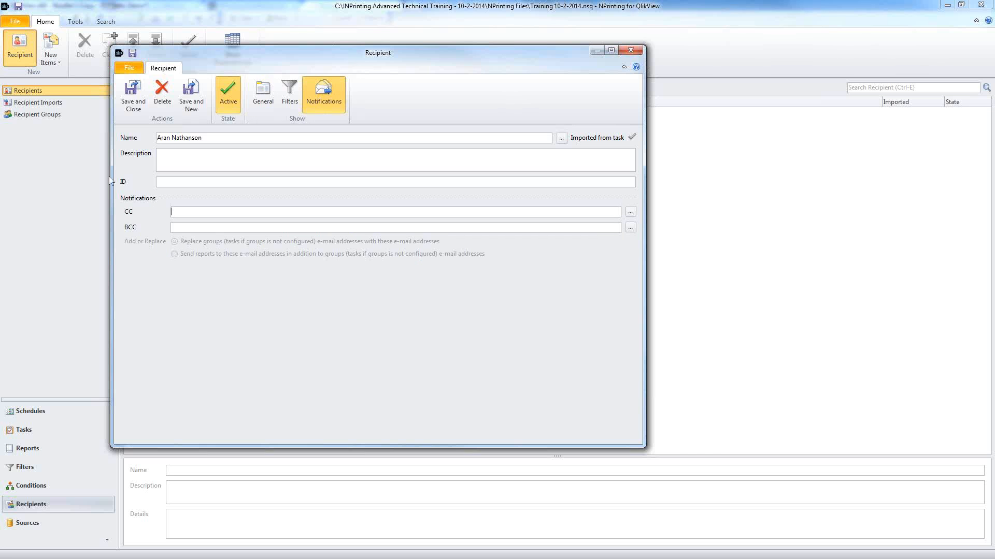
pyautogui.click(134, 105)
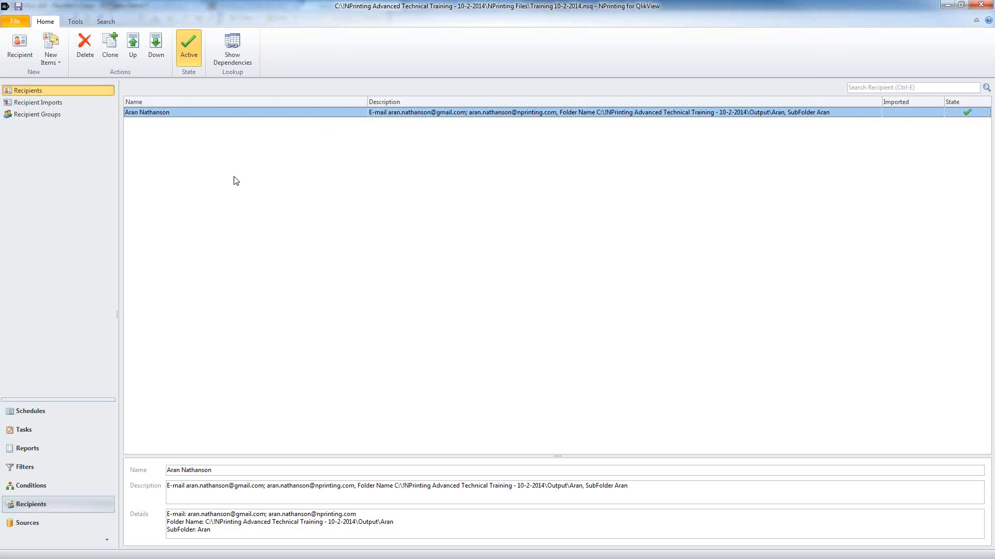
# Step: Create a new Import Recipient Task named 'Import From Excel'
pyautogui.click(73, 429)
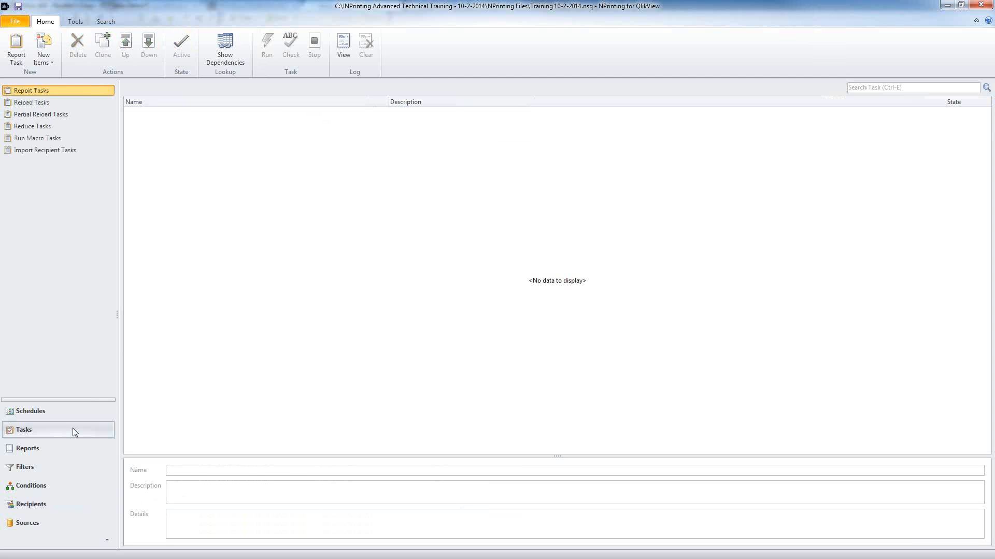
pyautogui.click(32, 154)
pyautogui.click(31, 60)
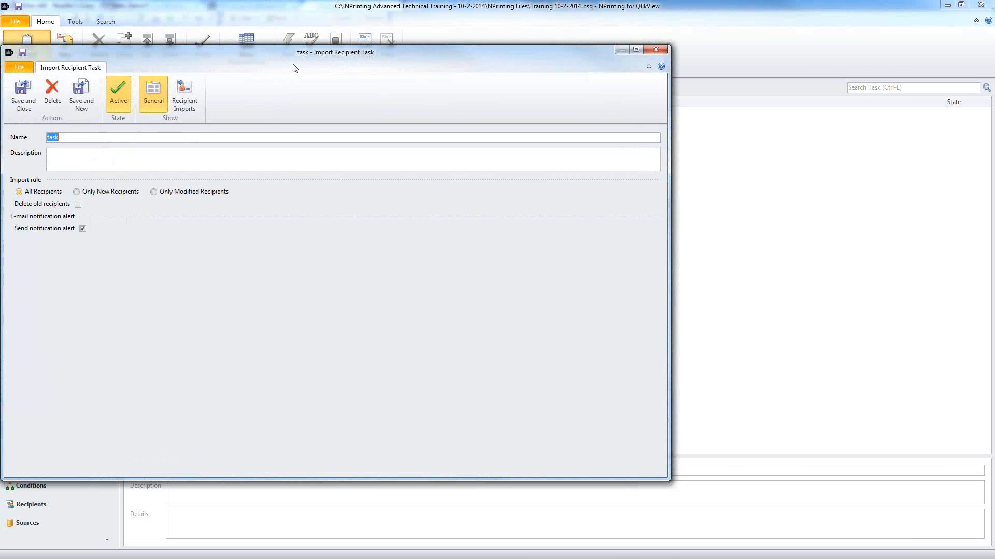
pyautogui.moveTo(295, 68); pyautogui.dragTo(391, 64)
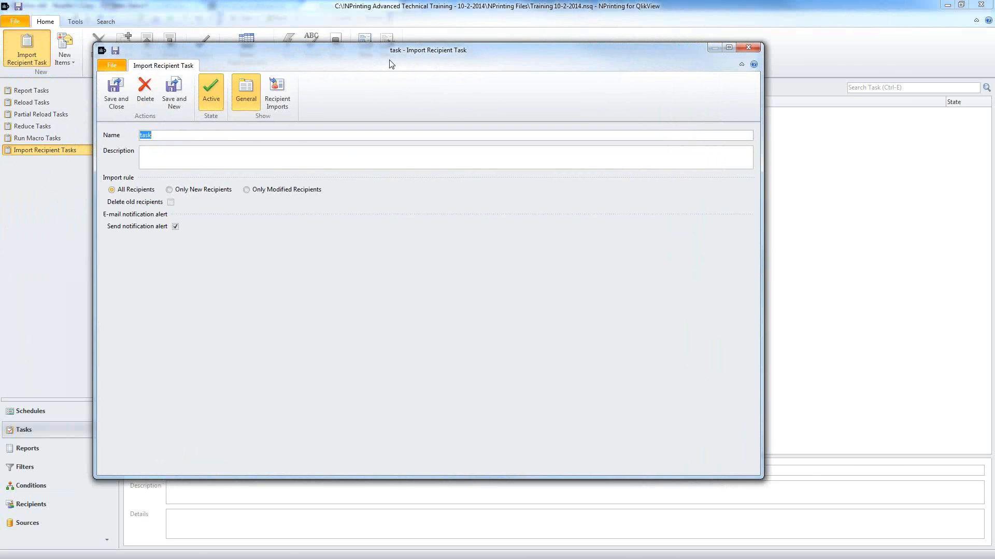
pyautogui.write('Import Fropm')
pyautogui.press('BackSpace')
pyautogui.press('BackSpace')
pyautogui.write('m Excel')
# Step: Import All Recipients with Delete old recipients ticked, and add a new recipient import
pyautogui.click(248, 190)
pyautogui.click(111, 190)
pyautogui.click(171, 202)
pyautogui.click(283, 90)
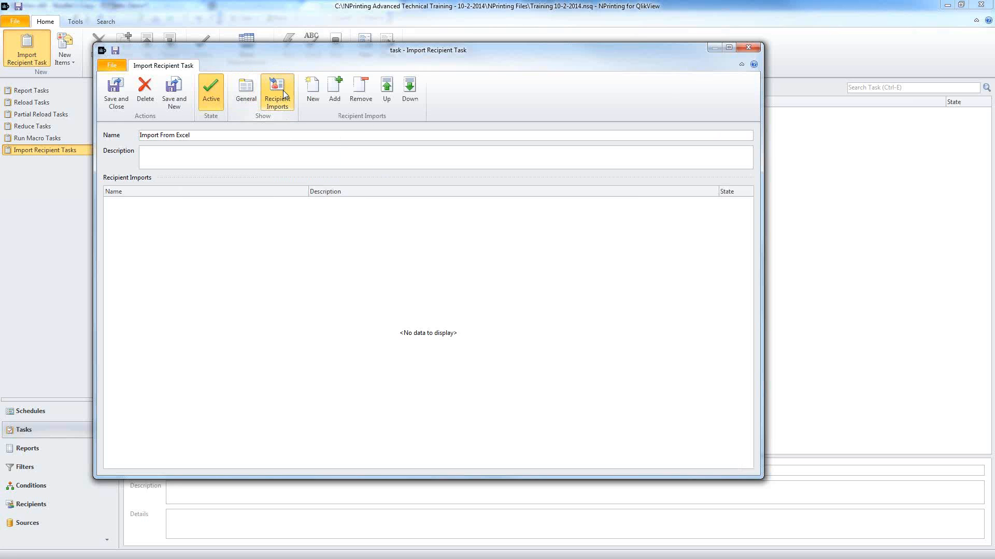
pyautogui.click(312, 94)
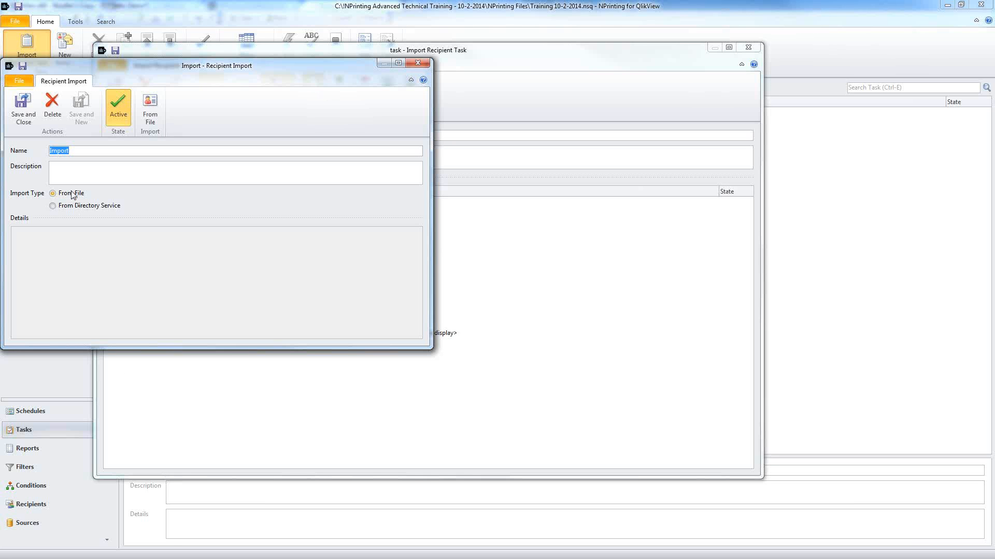
# Step: Name the recipient import 'Import From Excel' and launch the From File import wizard
pyautogui.write('Import From Excel')
pyautogui.click(143, 115)
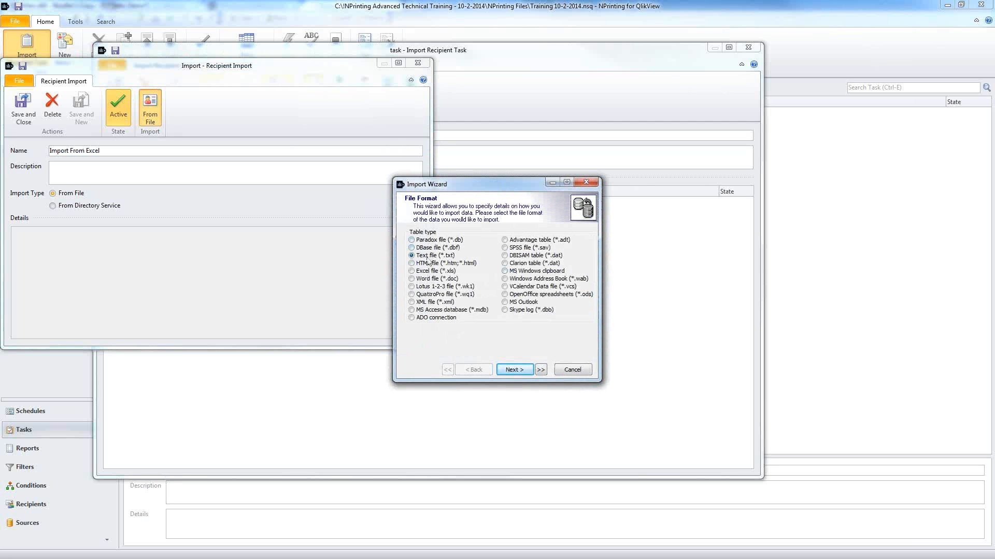
# Step: Try the MS Access database format's data providers, then cancel back to the format choice
pyautogui.click(438, 311)
pyautogui.click(514, 370)
pyautogui.click(584, 252)
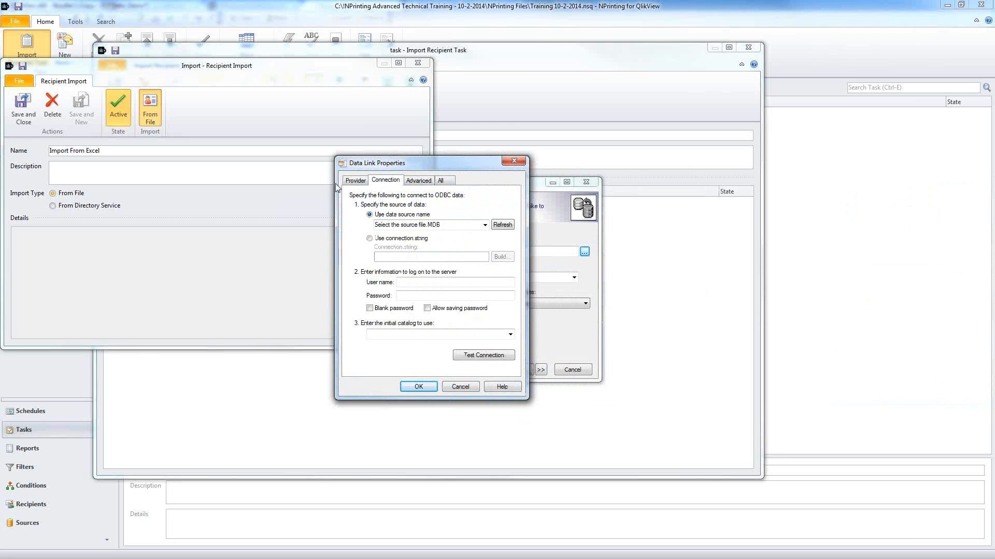
pyautogui.click(362, 181)
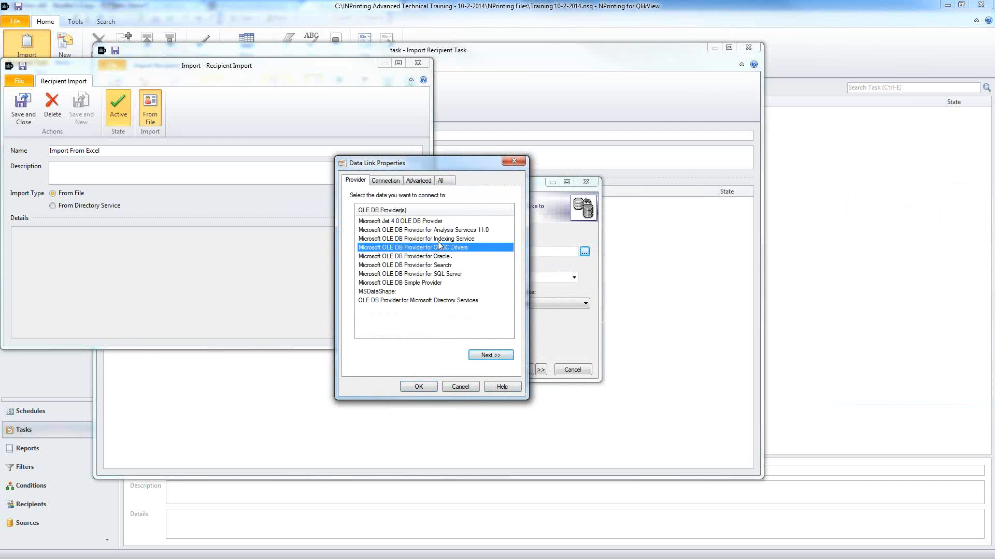
pyautogui.click(444, 256)
pyautogui.click(447, 274)
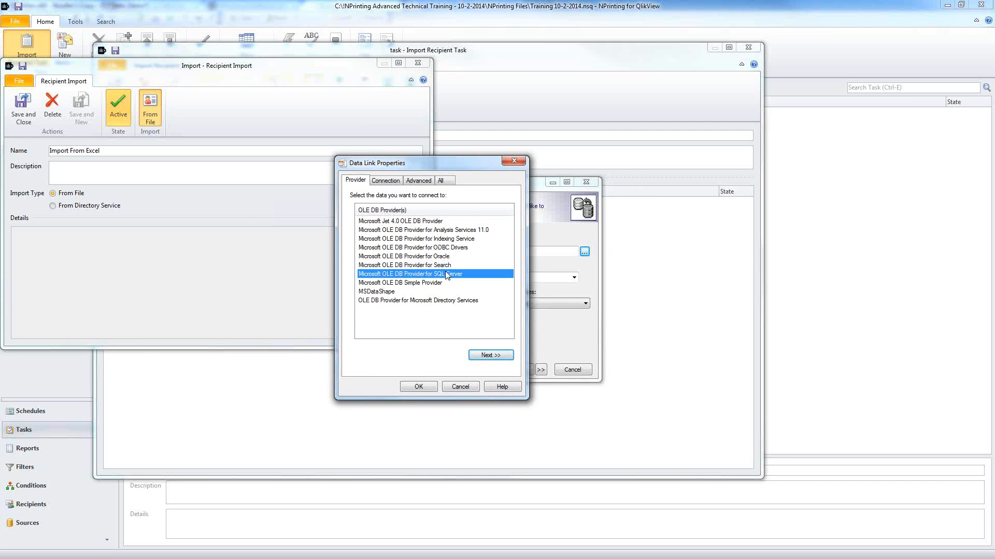
pyautogui.click(460, 387)
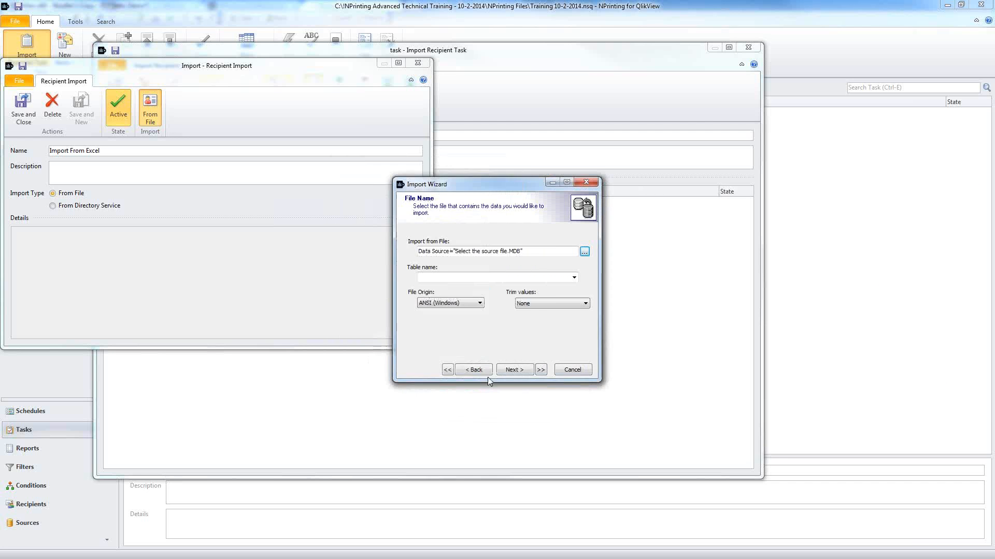
pyautogui.click(473, 370)
# Step: Choose Excel file (*.xls) as the format and browse for the source file
pyautogui.click(413, 271)
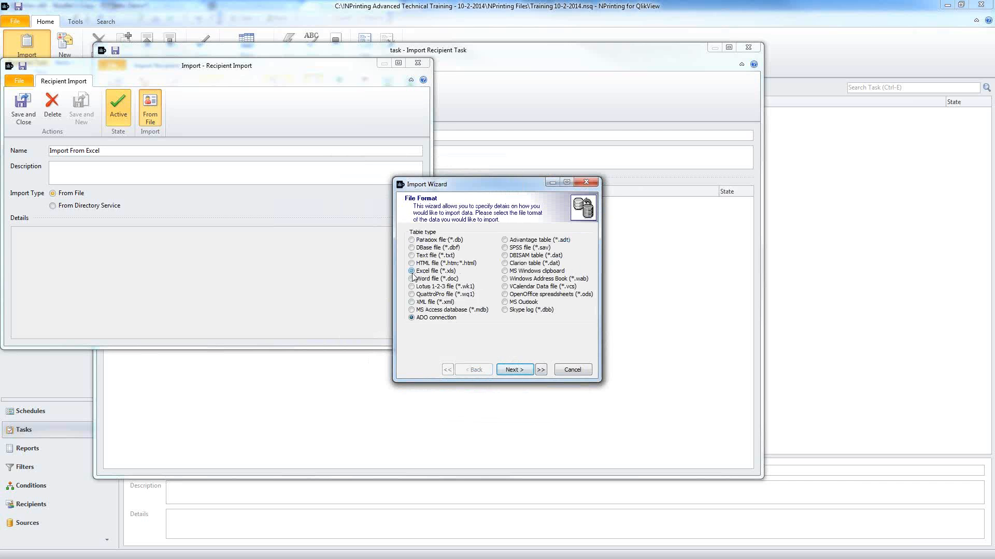
pyautogui.click(411, 271)
pyautogui.click(521, 368)
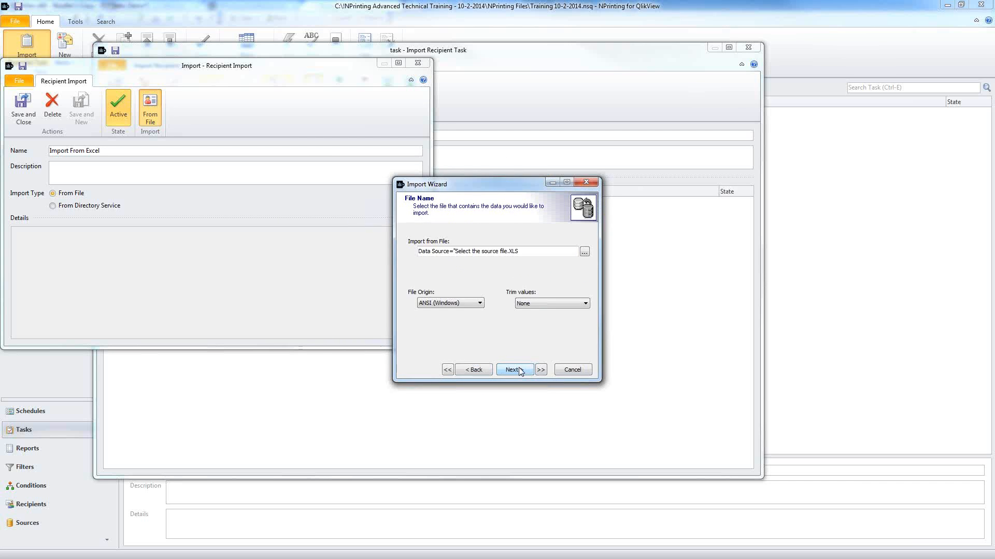
pyautogui.click(585, 252)
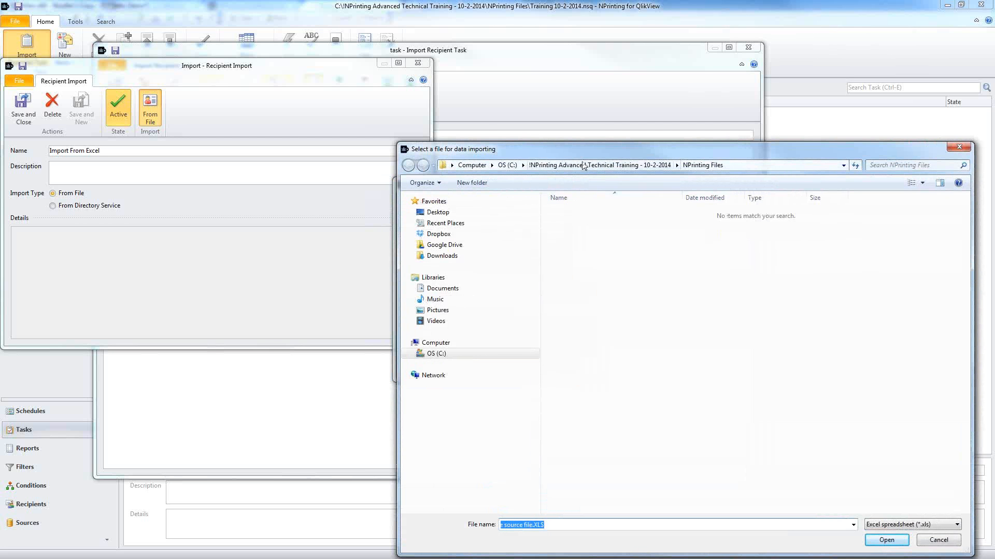
# Step: Open Extract Recipients From QlikView Chart.xlsx from the Recipients folder as Excel 12 Workbook
pyautogui.click(583, 166)
pyautogui.doubleClick(575, 246)
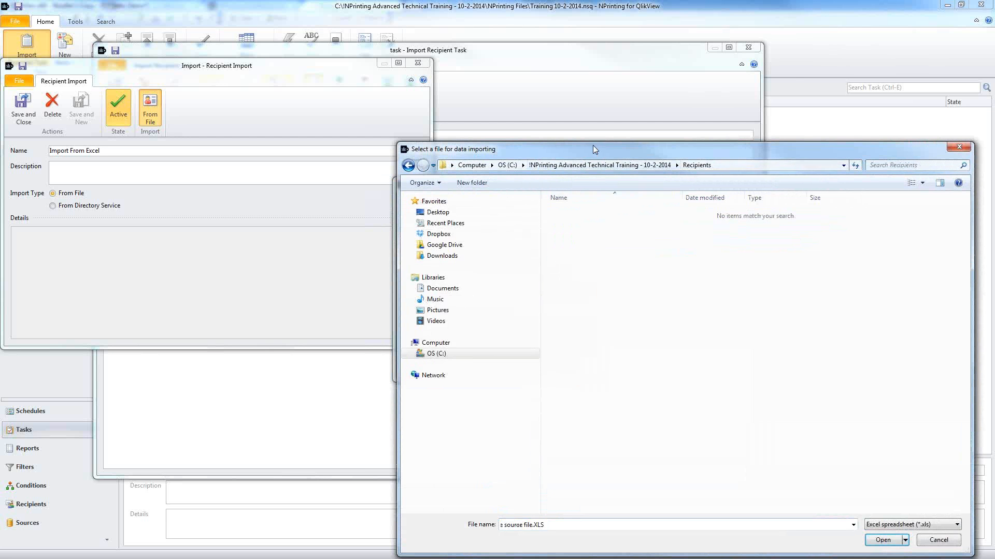
pyautogui.moveTo(609, 149); pyautogui.dragTo(426, 87)
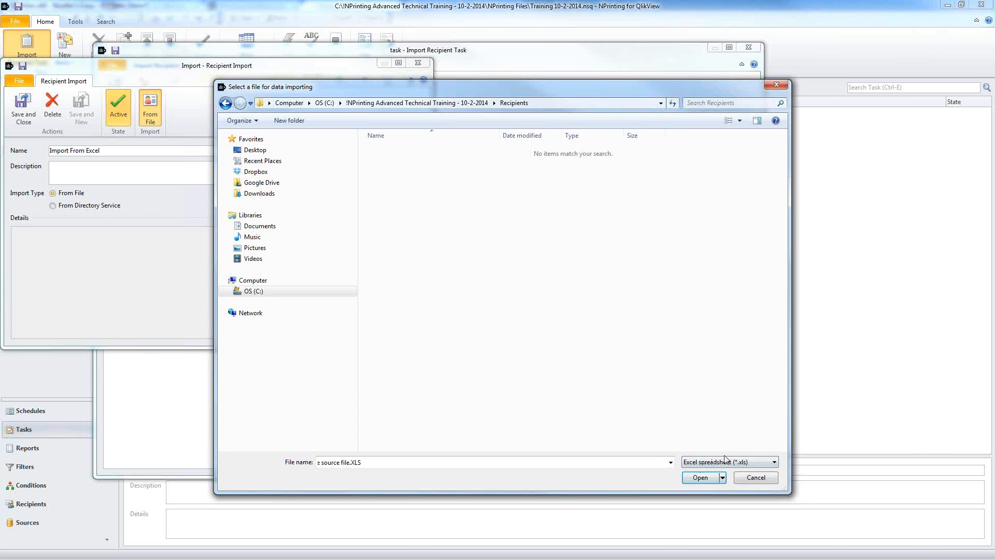
pyautogui.click(750, 463)
pyautogui.click(758, 489)
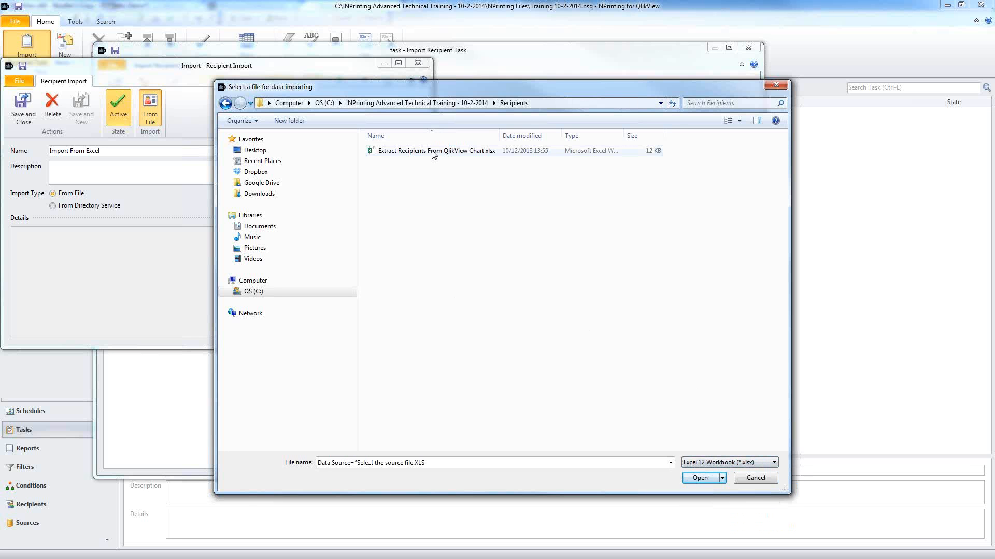
pyautogui.click(434, 153)
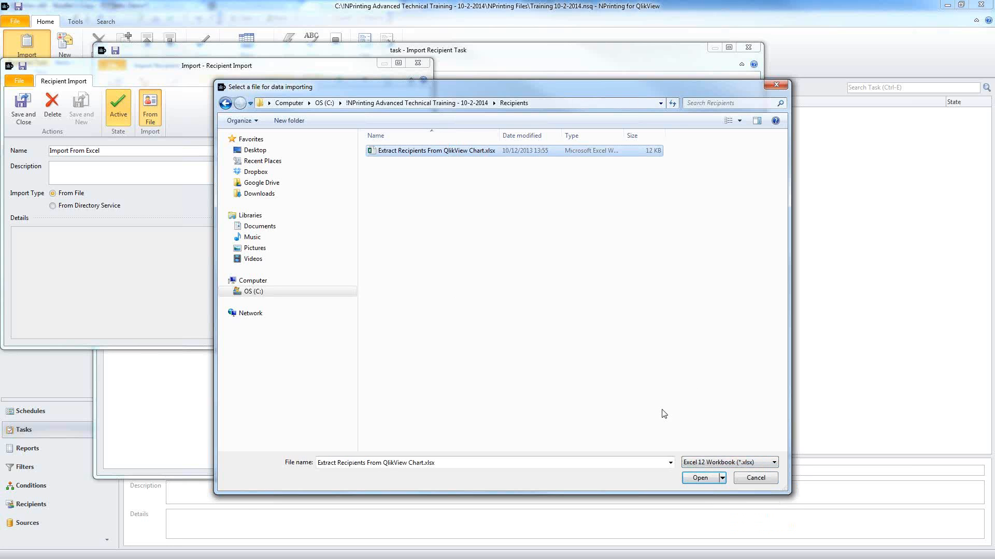
pyautogui.click(700, 478)
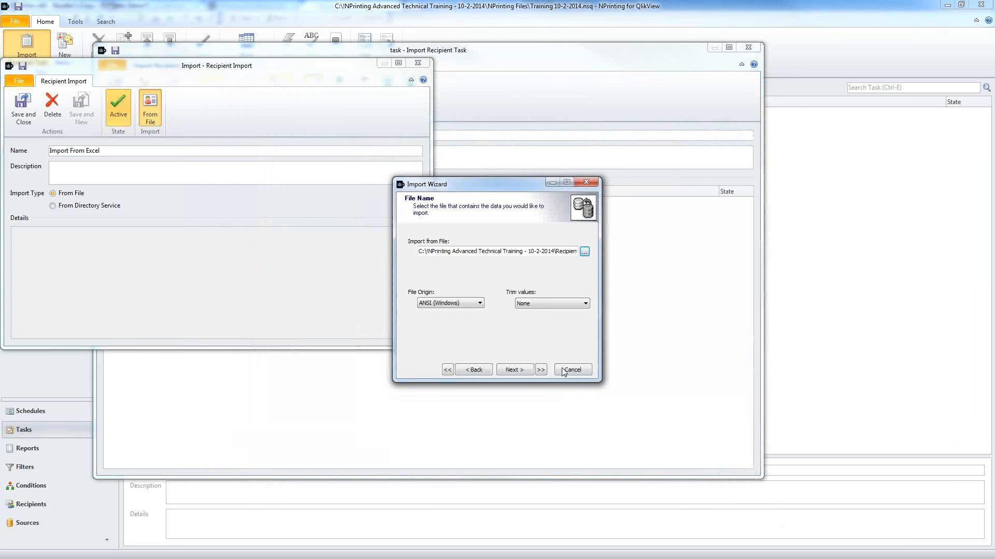
# Step: Tick Show file header so row 1 gives field names, and reach the preview
pyautogui.click(515, 370)
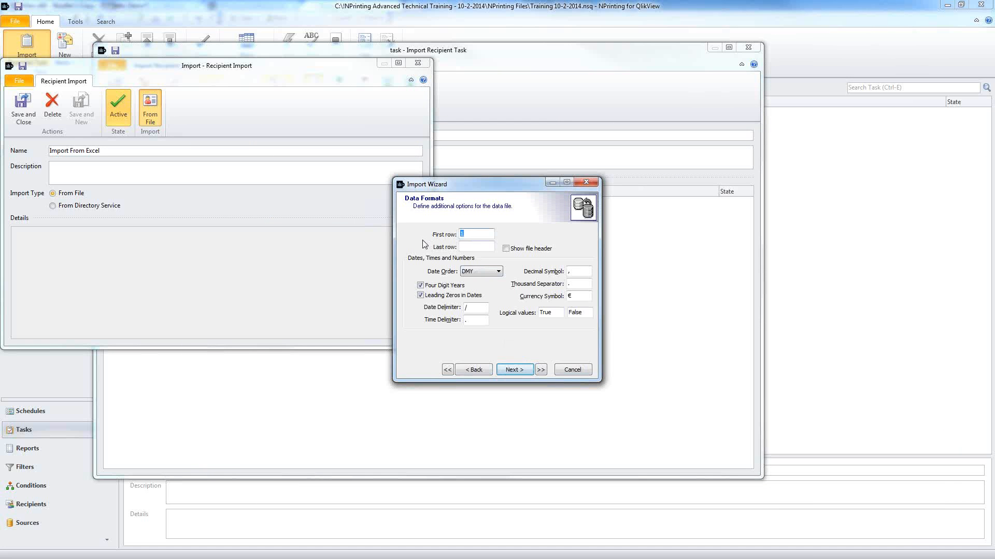
pyautogui.click(506, 248)
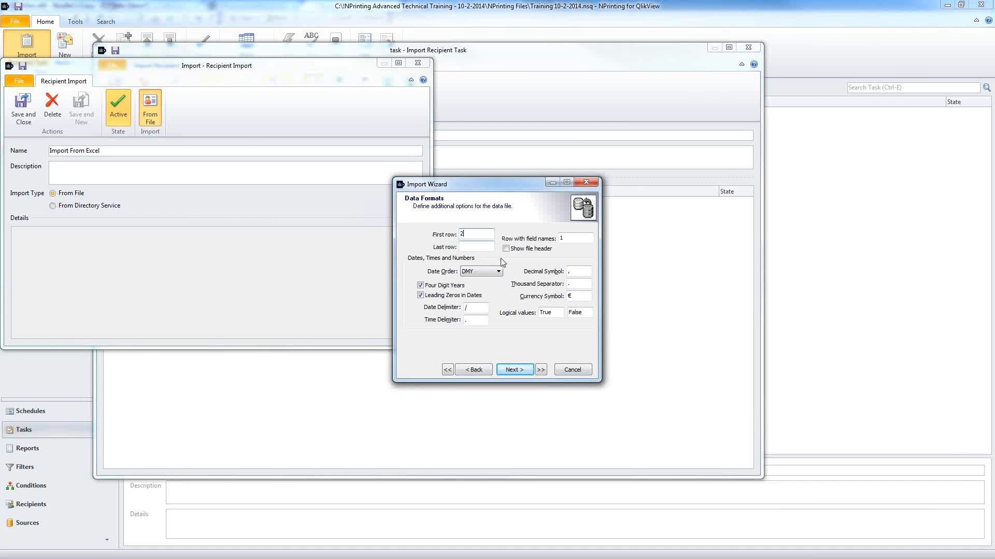
pyautogui.click(515, 370)
pyautogui.moveTo(491, 184); pyautogui.dragTo(263, 110)
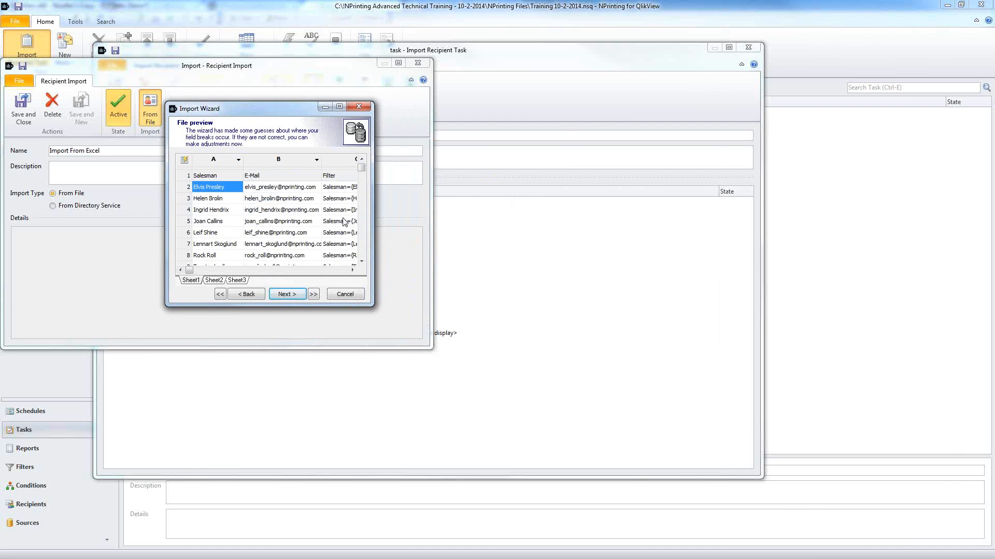
# Step: Enlarge the Import Wizard window and preview Sheet2 and Sheet3 before returning to Sheet1
pyautogui.moveTo(374, 302); pyautogui.dragTo(816, 336)
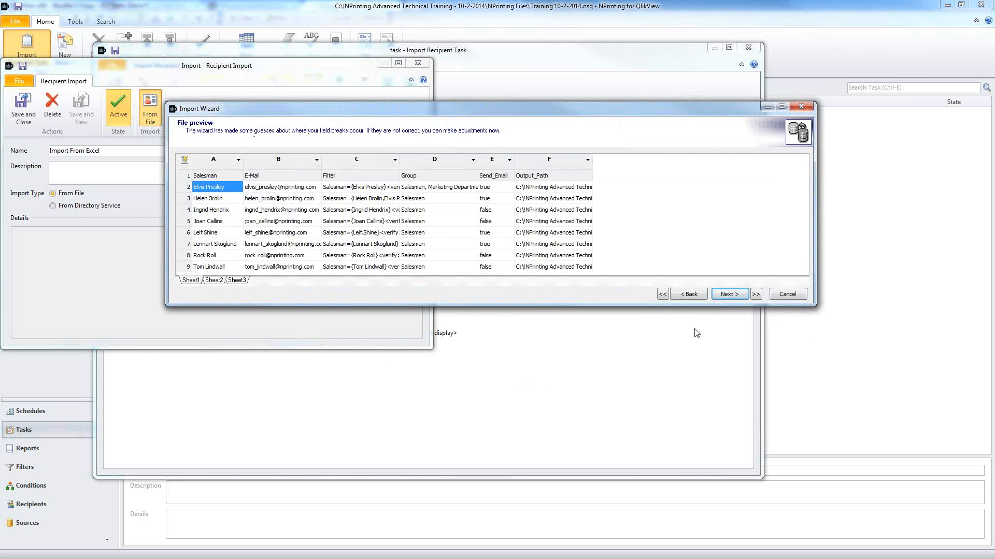
pyautogui.moveTo(642, 306); pyautogui.dragTo(642, 429)
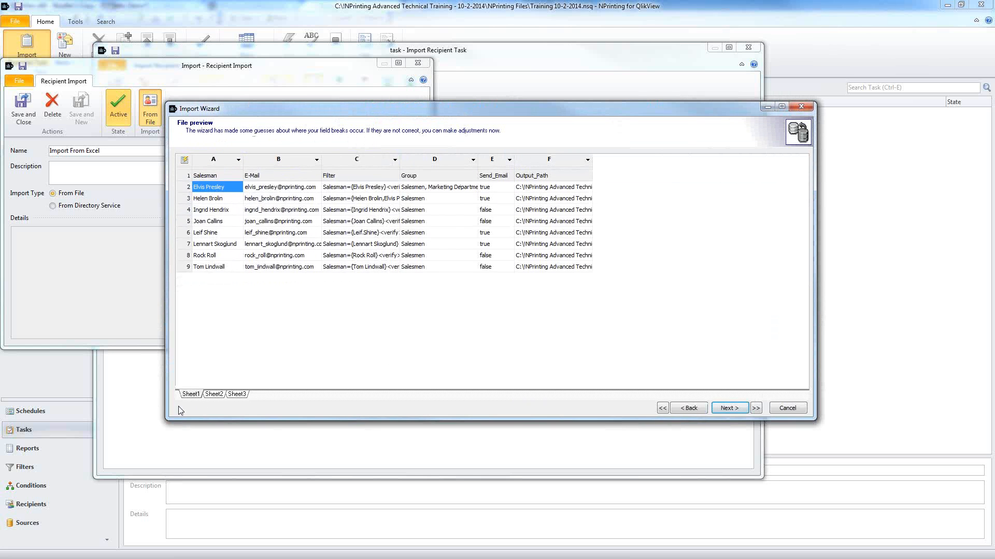
pyautogui.click(214, 395)
pyautogui.click(237, 395)
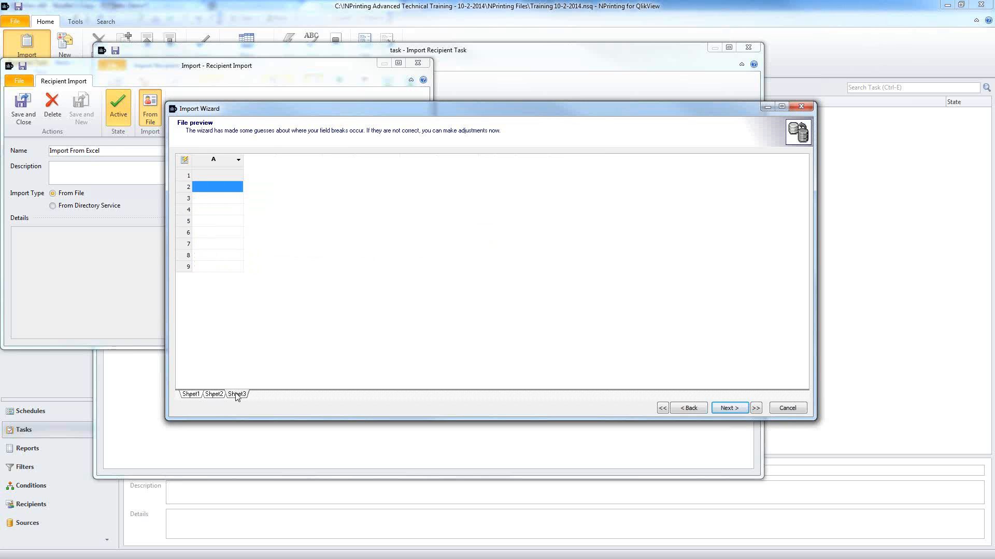
pyautogui.click(191, 395)
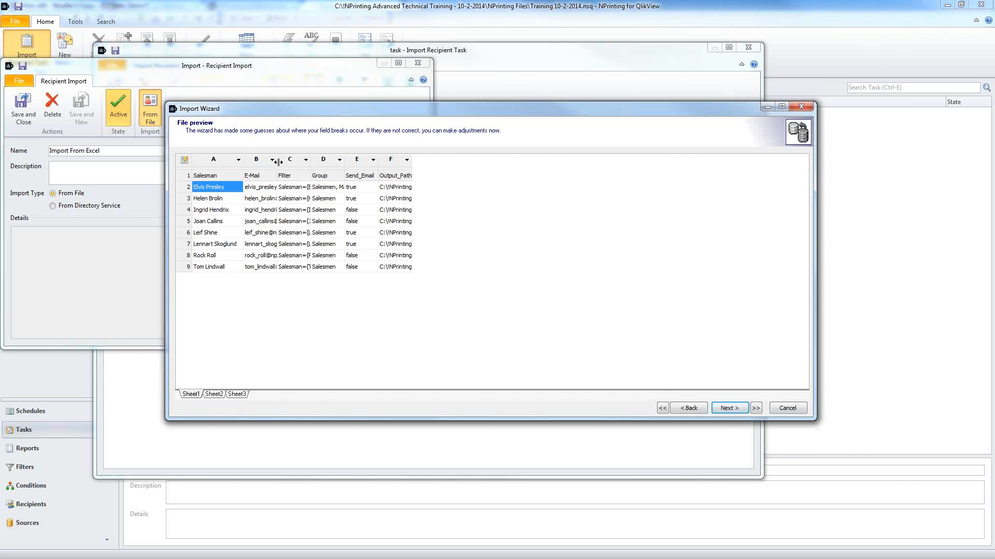
# Step: Widen the E-Mail, Group and Output_Path columns so full addresses and paths show
pyautogui.moveTo(276, 166); pyautogui.dragTo(570, 163)
pyautogui.moveTo(638, 168); pyautogui.dragTo(757, 168)
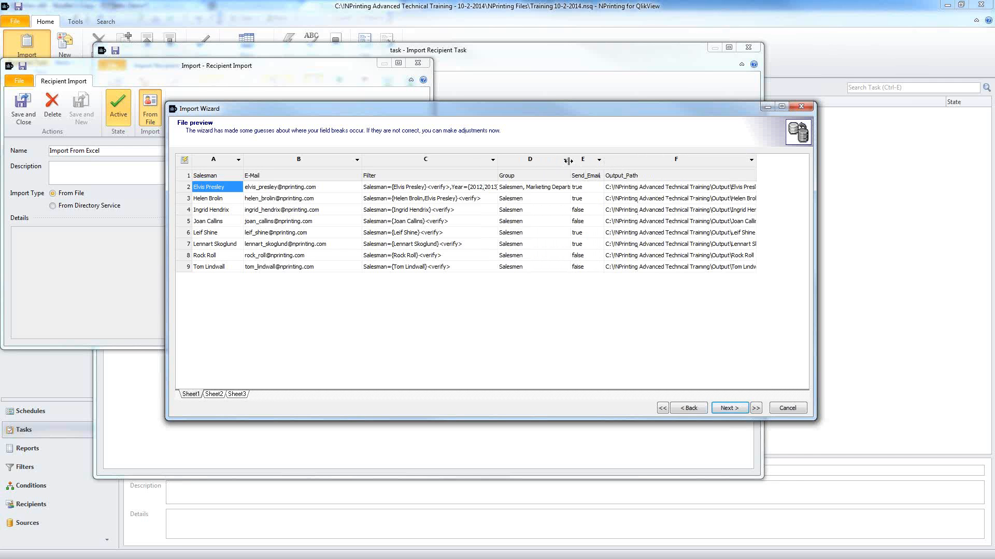
pyautogui.moveTo(569, 161); pyautogui.dragTo(583, 161)
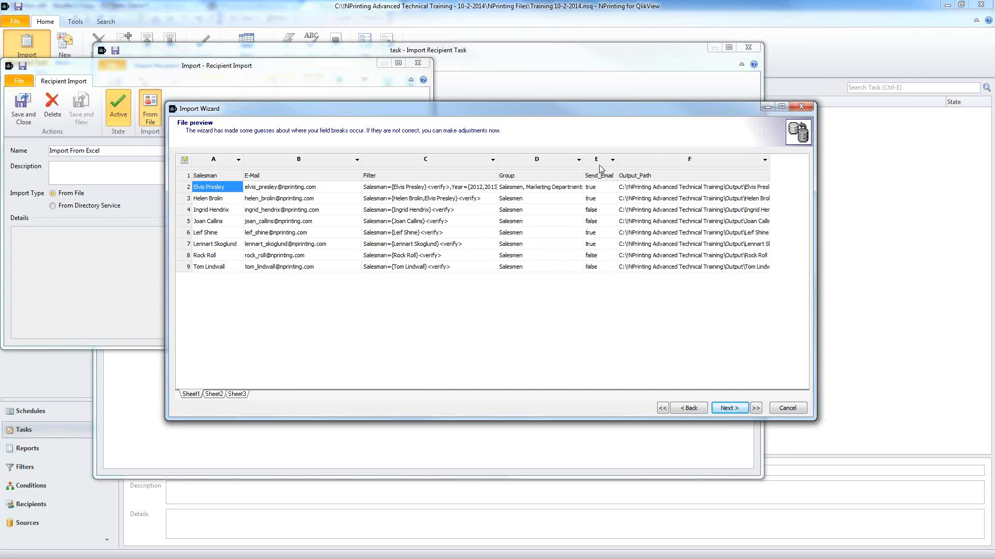
pyautogui.click(401, 190)
pyautogui.moveTo(766, 168); pyautogui.dragTo(795, 167)
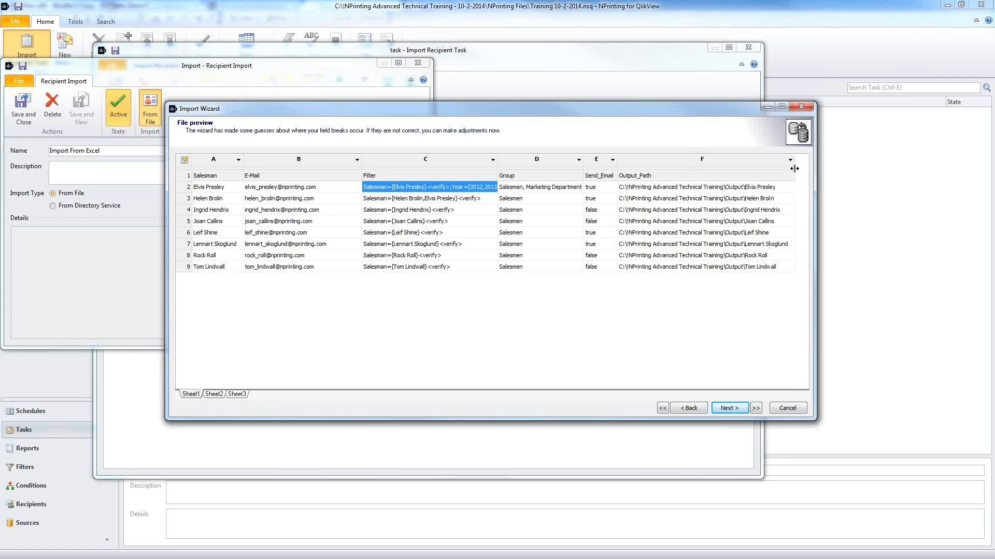
# Step: Map columns A, B and C to FullName, Email and Filter1, widening the Filter1 column
pyautogui.click(237, 162)
pyautogui.click(261, 179)
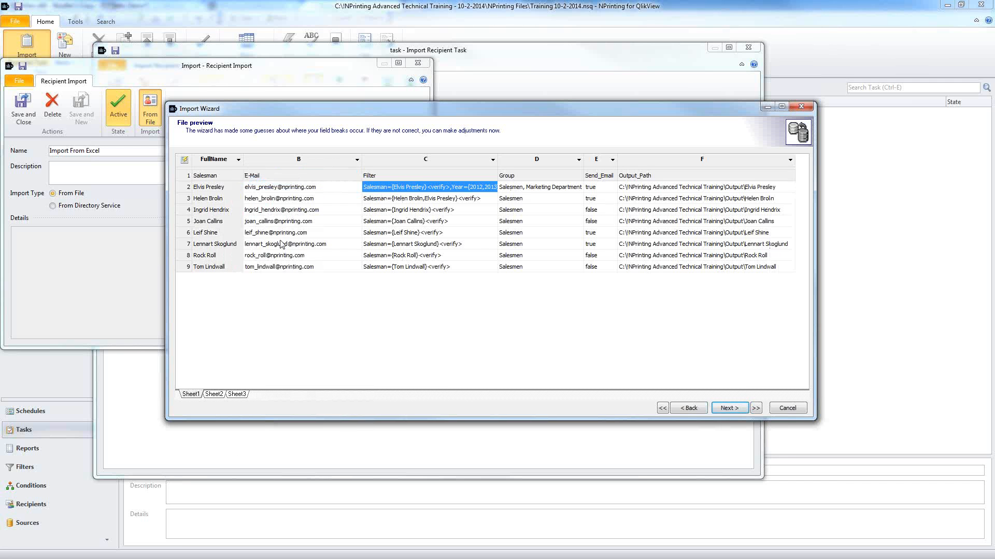
pyautogui.click(352, 162)
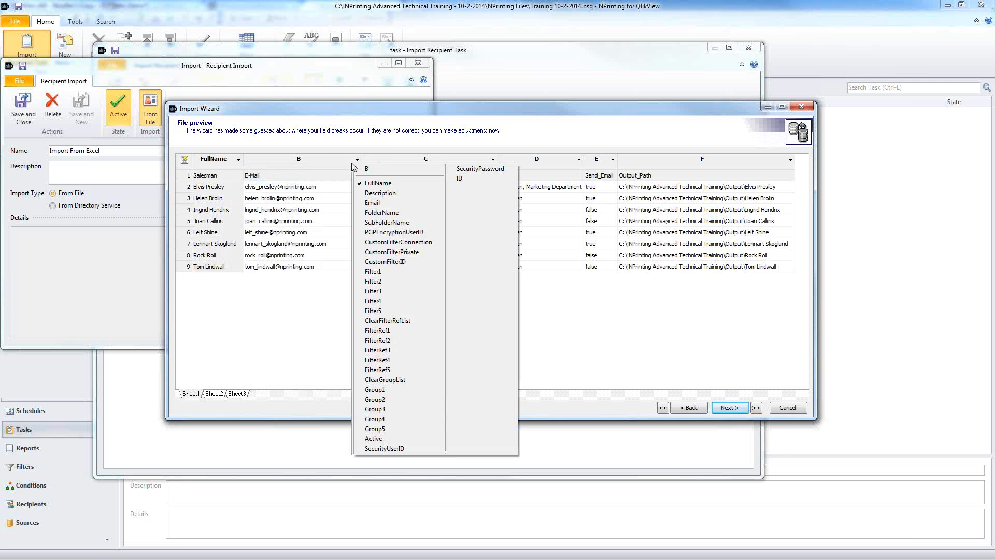
pyautogui.click(373, 203)
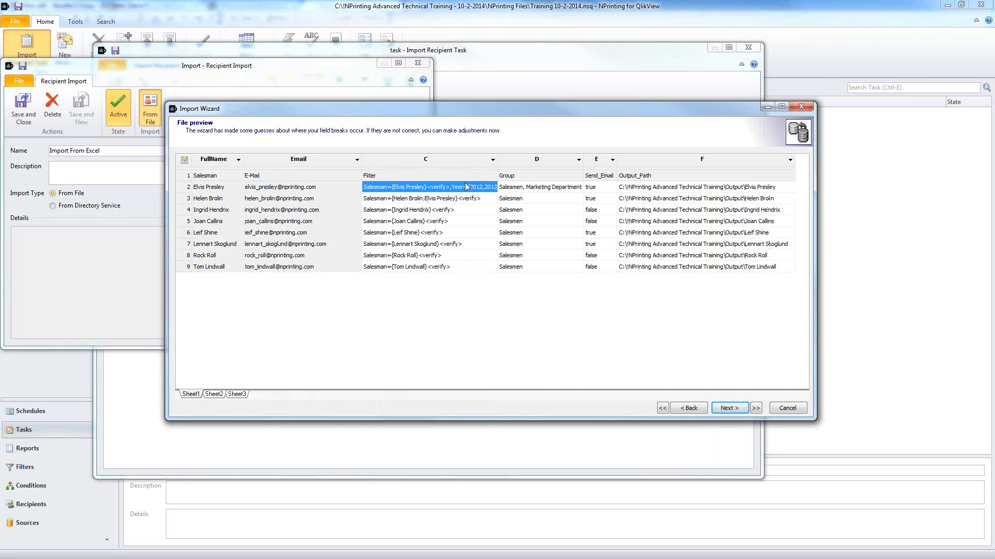
pyautogui.click(487, 163)
pyautogui.click(501, 272)
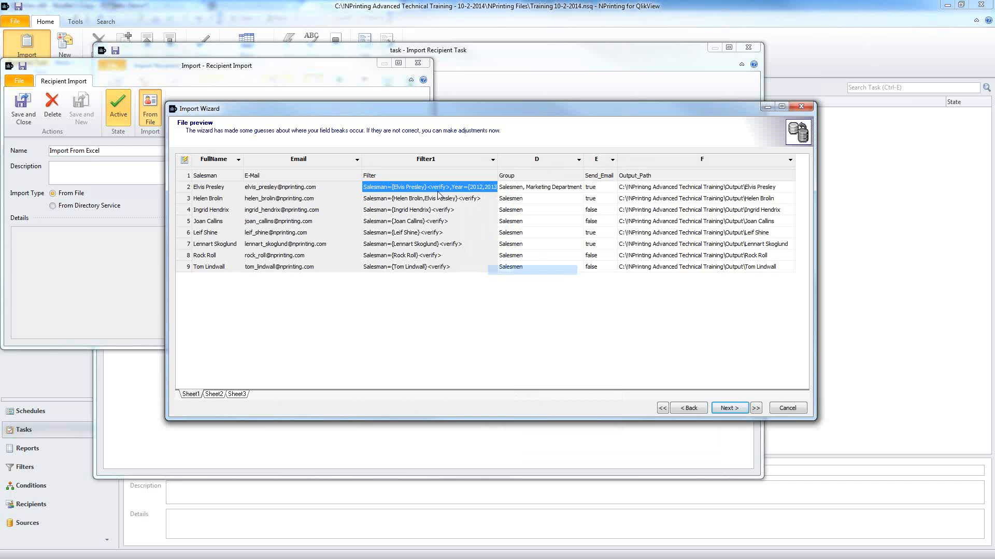
pyautogui.moveTo(496, 165); pyautogui.dragTo(510, 165)
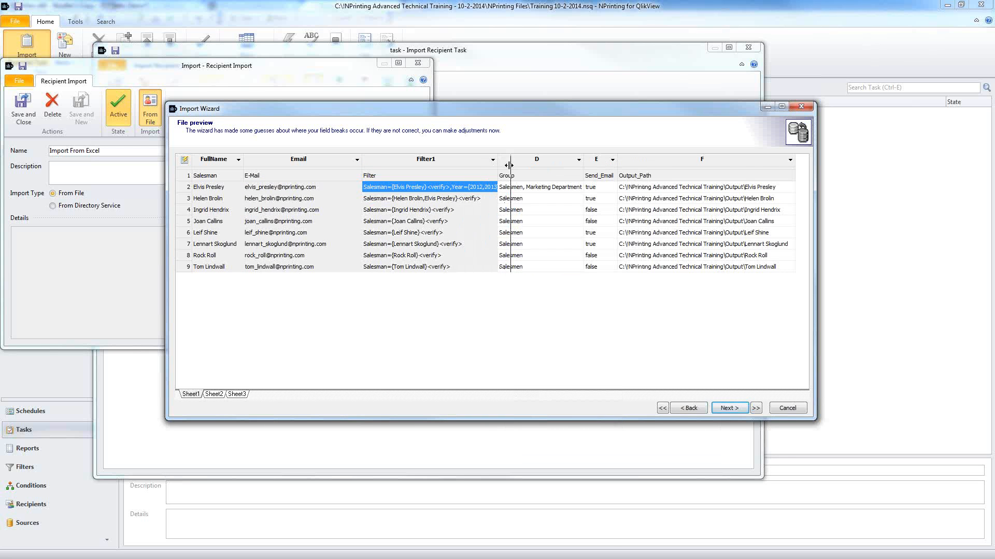
# Step: Map column D to Group1 and column F to FolderName, then check the first recipient's values
pyautogui.click(591, 161)
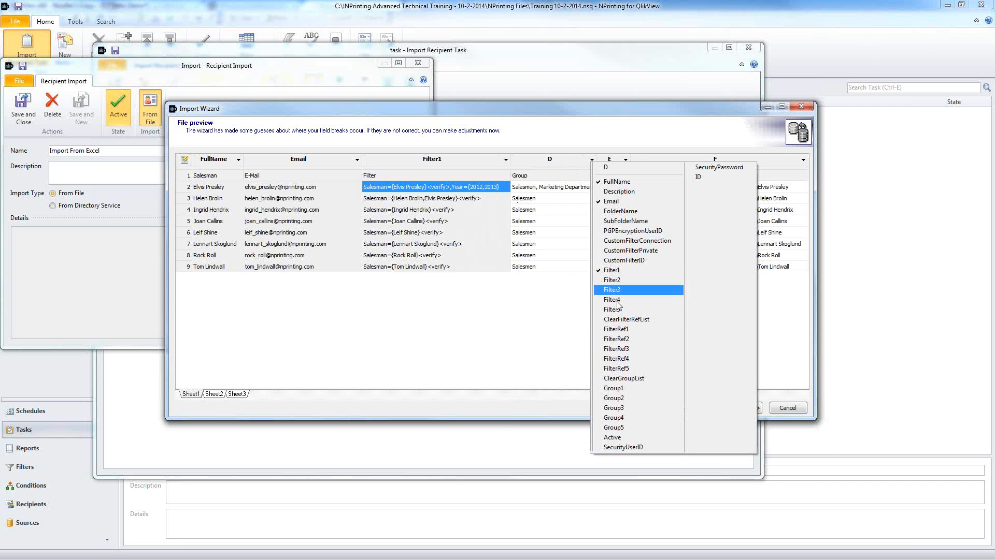
pyautogui.click(619, 389)
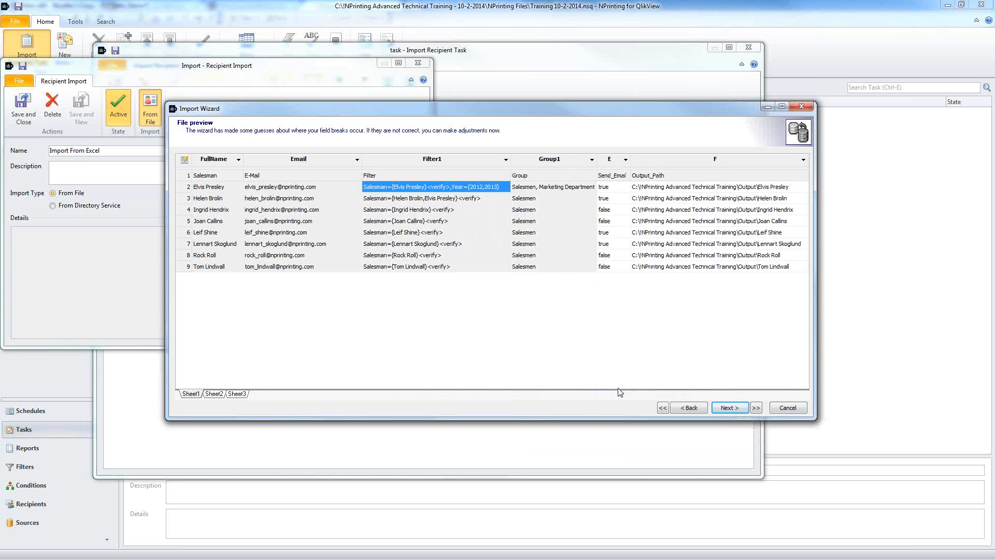
pyautogui.click(666, 164)
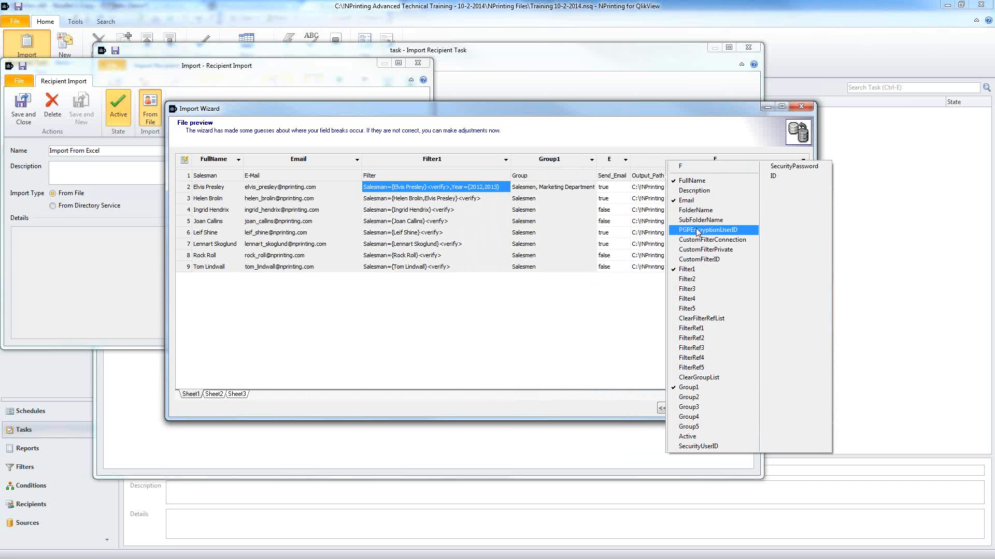
pyautogui.click(700, 209)
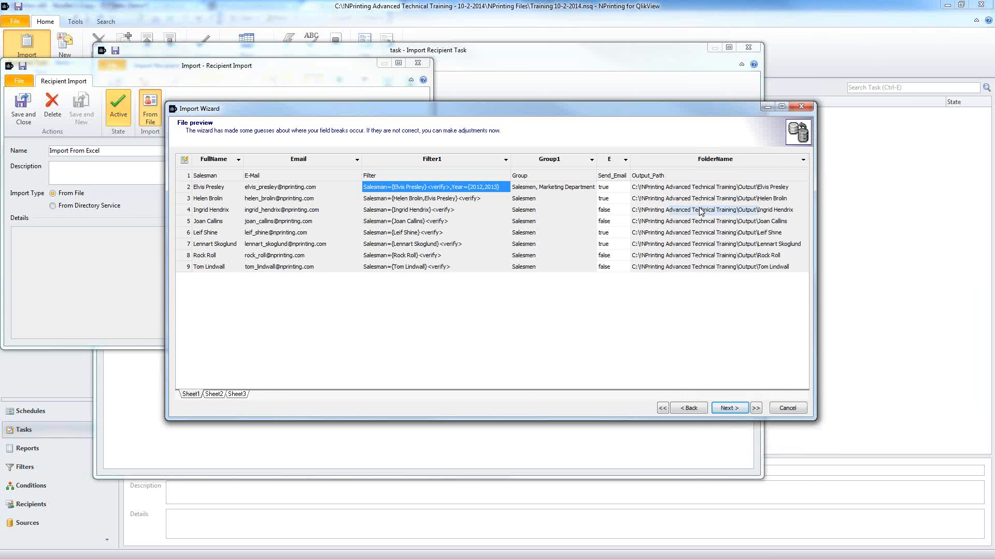
pyautogui.click(696, 187)
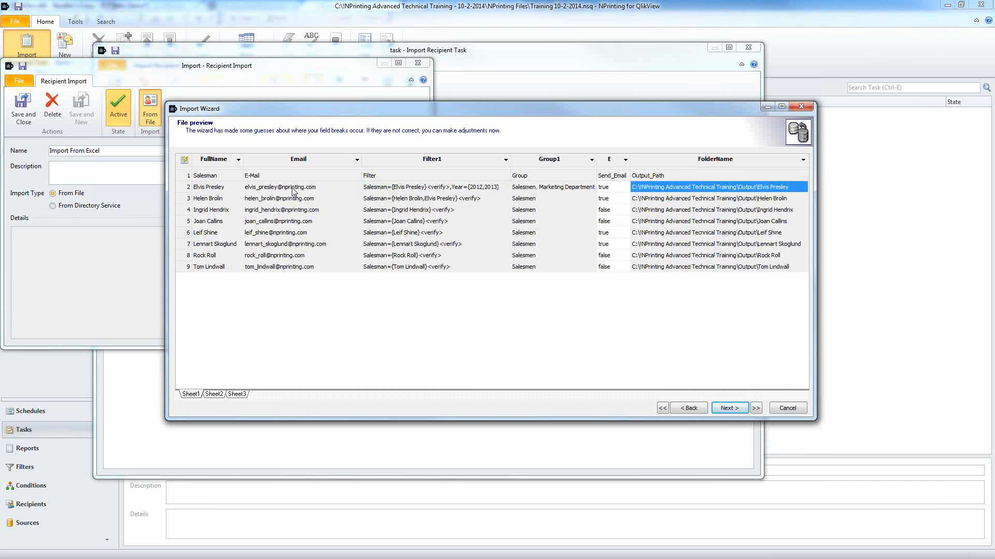
pyautogui.click(228, 190)
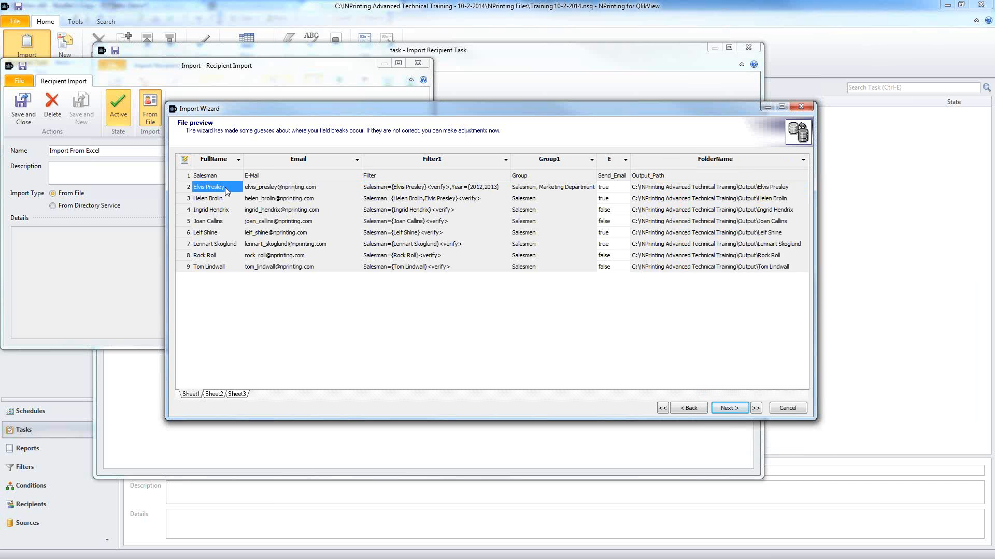
pyautogui.click(249, 190)
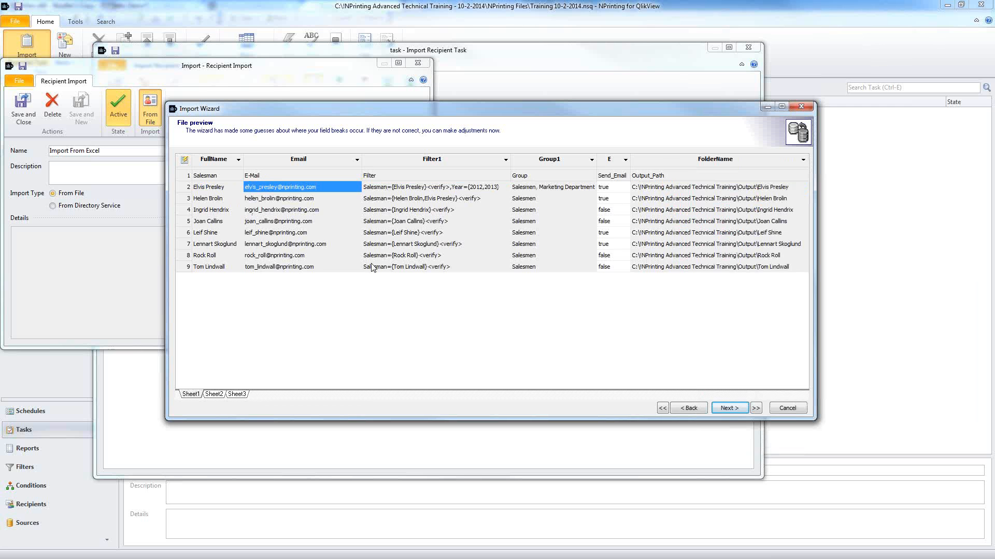
# Step: Verify the first two recipients' filter, groups, output folder and full name in the preview
pyautogui.click(404, 189)
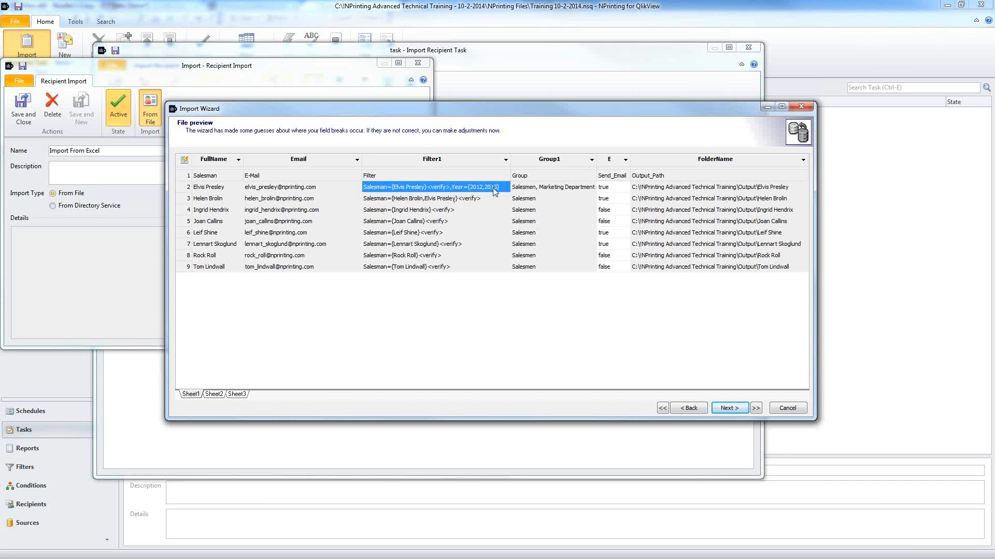
pyautogui.click(555, 187)
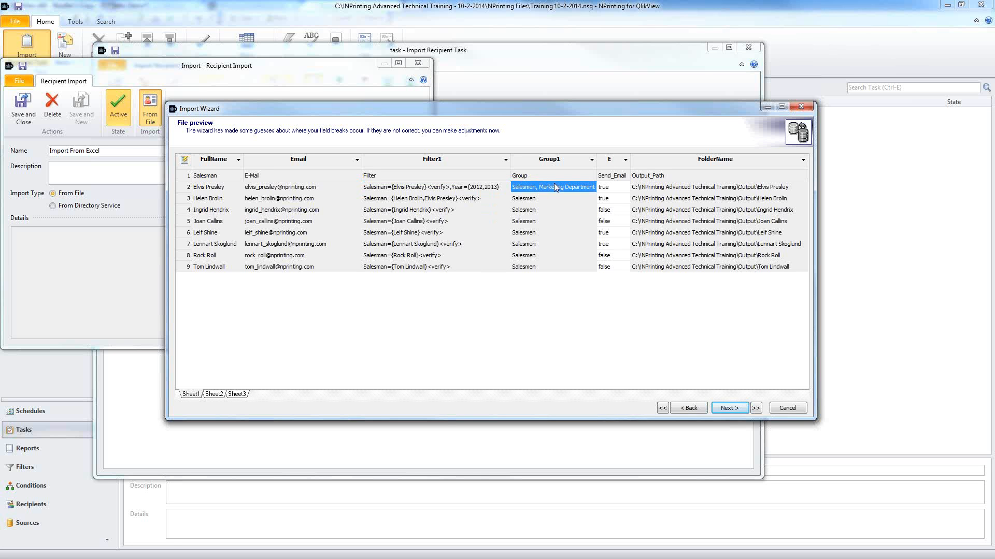
pyautogui.click(659, 187)
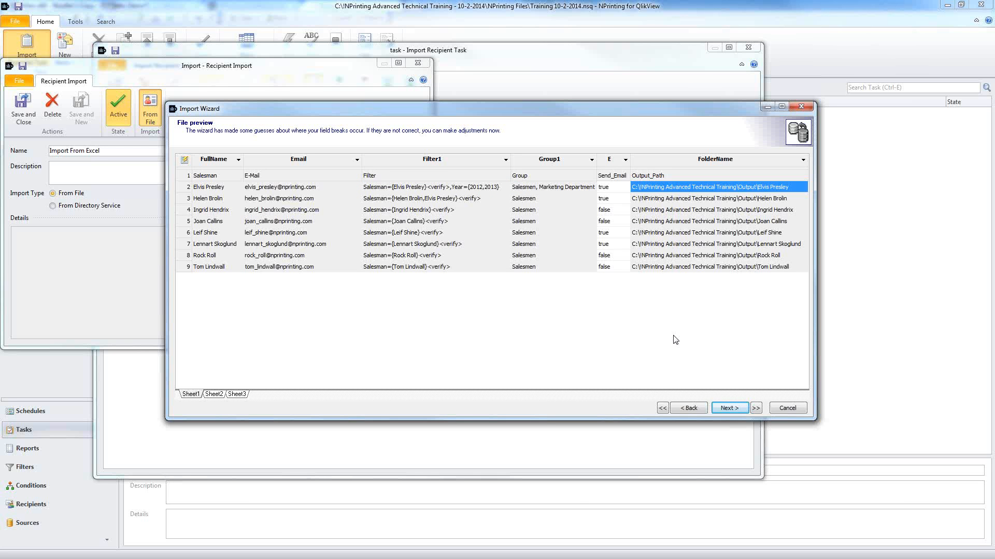
pyautogui.click(216, 202)
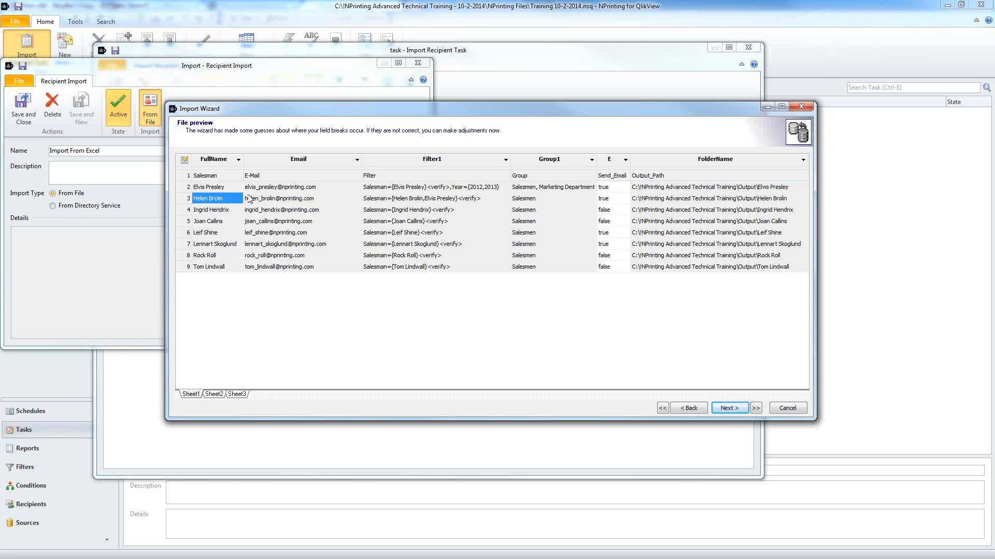
pyautogui.click(396, 204)
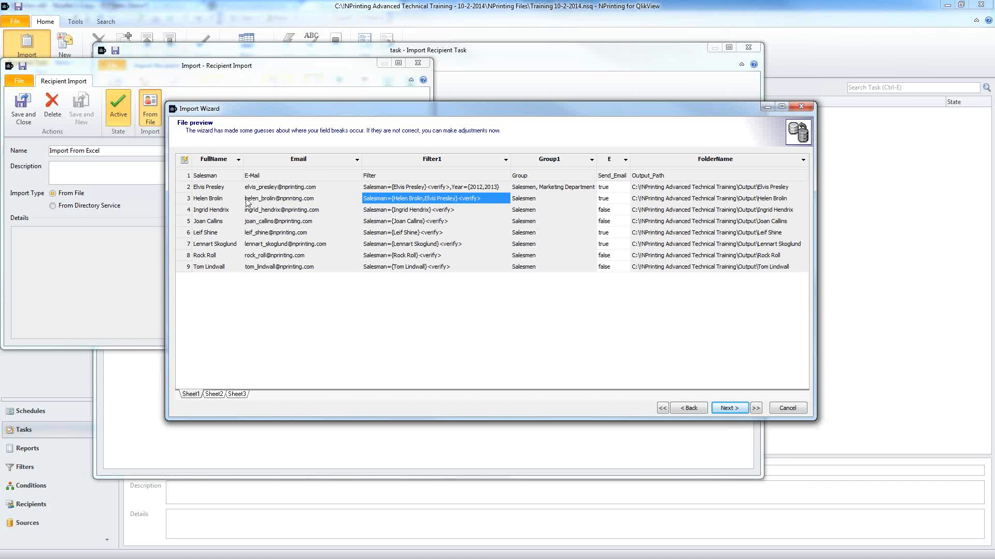
pyautogui.click(229, 198)
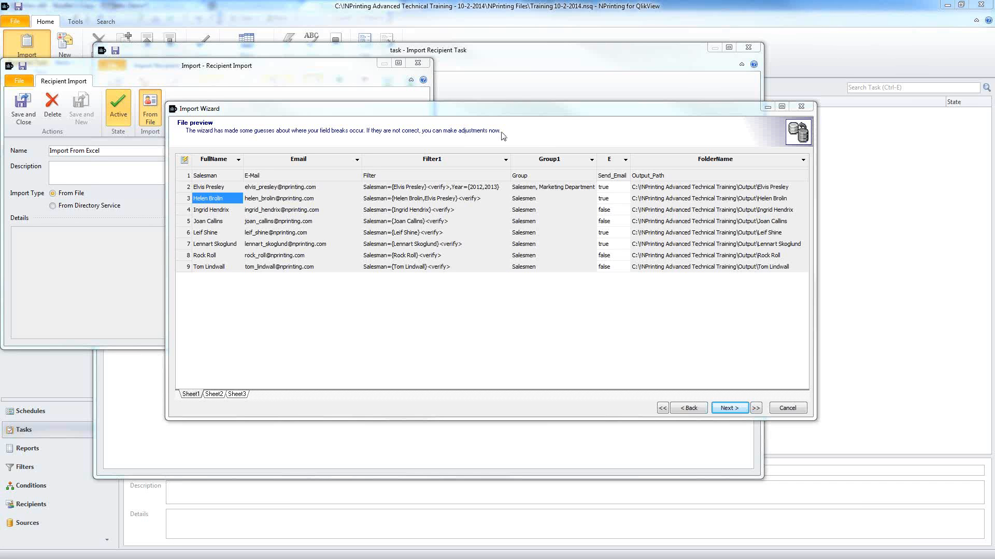
# Step: Execute the import from the summary page, widen the results view, and save the eight recipients
pyautogui.click(728, 407)
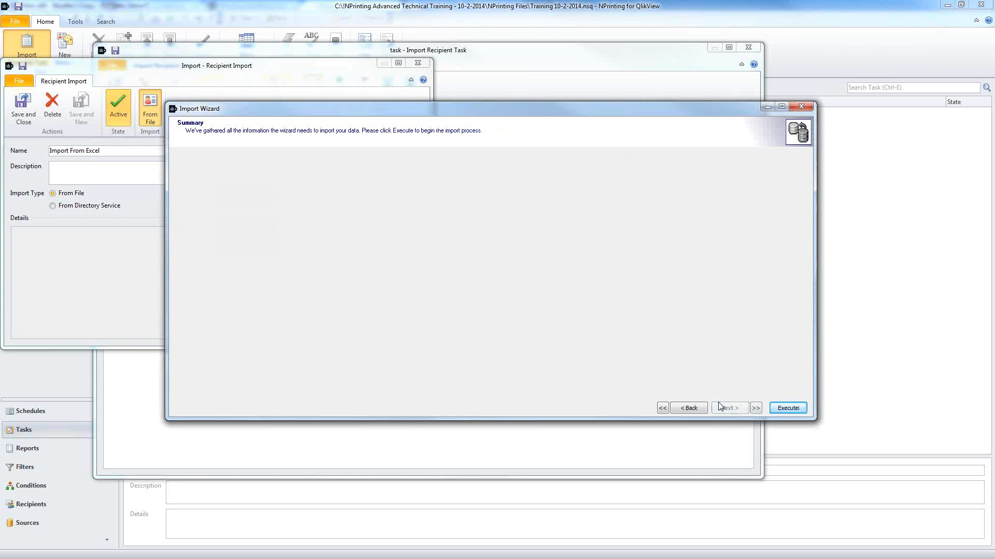
pyautogui.click(785, 409)
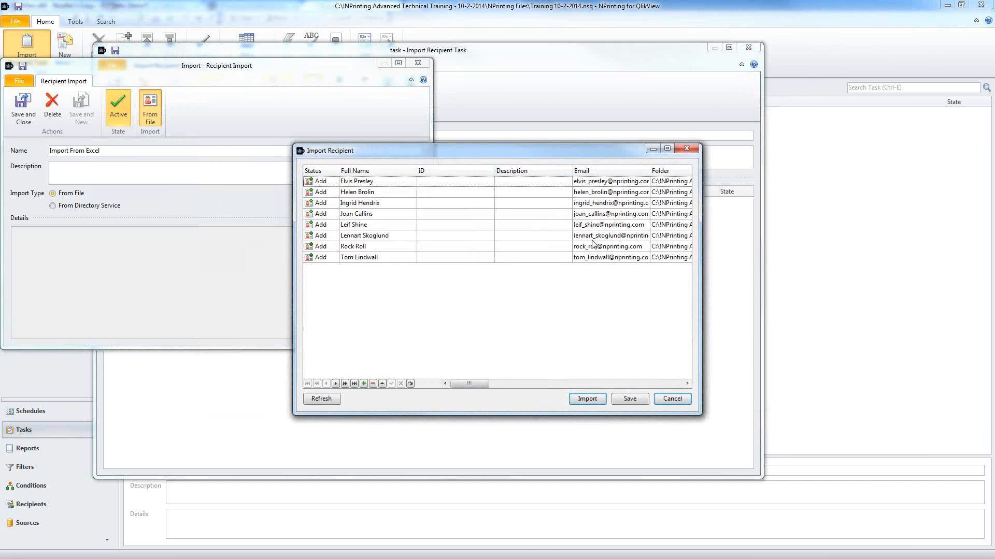
pyautogui.moveTo(702, 318); pyautogui.dragTo(842, 331)
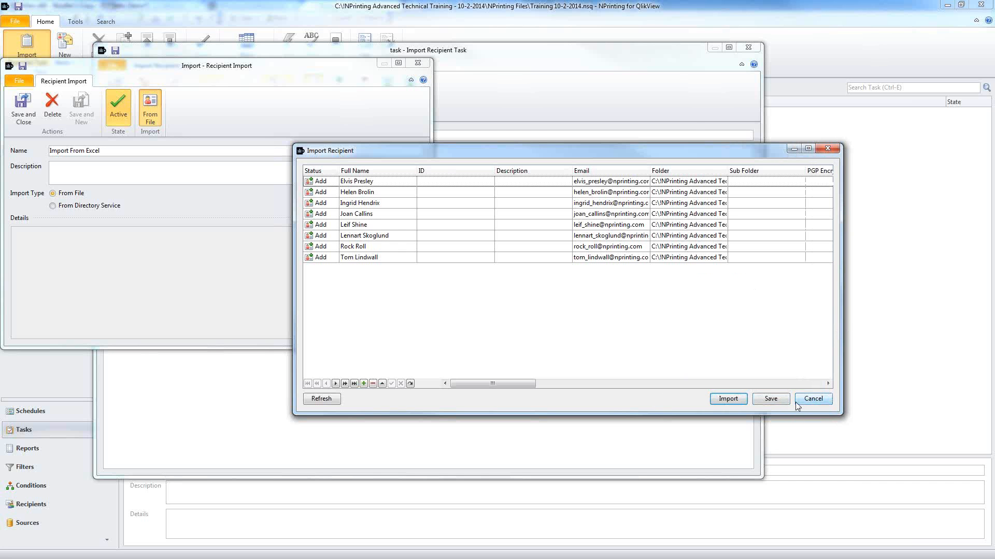
pyautogui.click(779, 399)
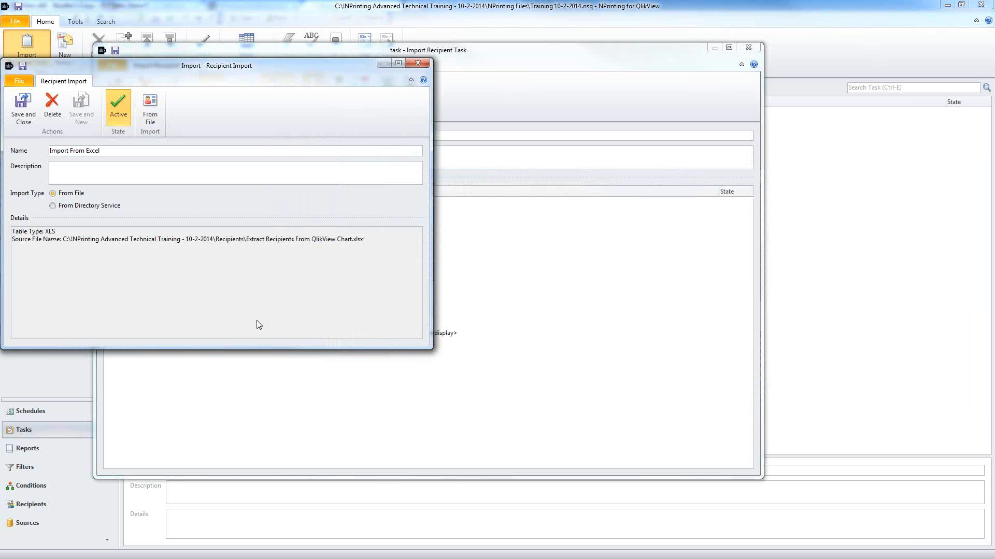
pyautogui.click(24, 105)
# Step: Save and close the Import From Excel recipient import window
pyautogui.click(23, 107)
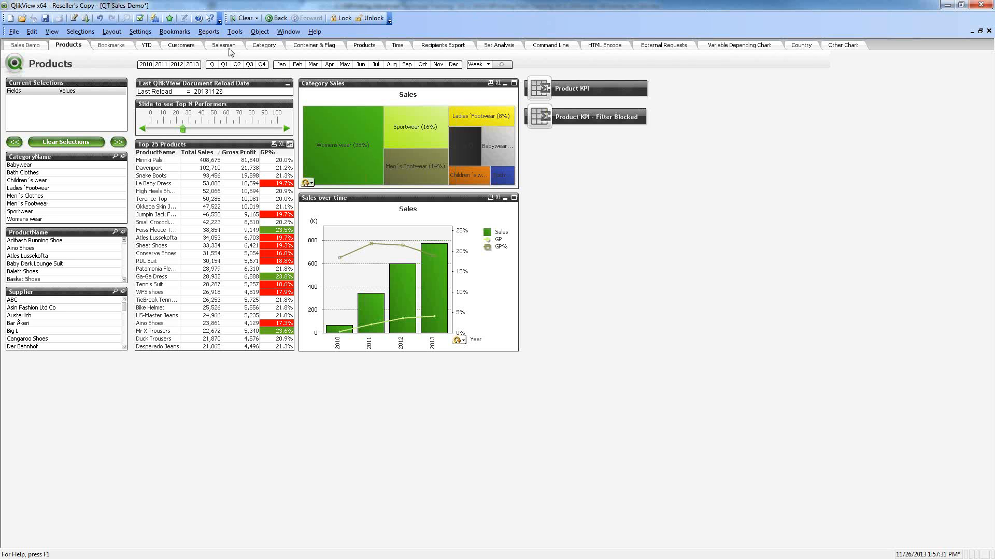
# Step: Set the NPrinting Recipients List expression to No Totals on Recipients Export, save, and return to NPrinting
pyautogui.click(430, 46)
pyautogui.click(390, 91)
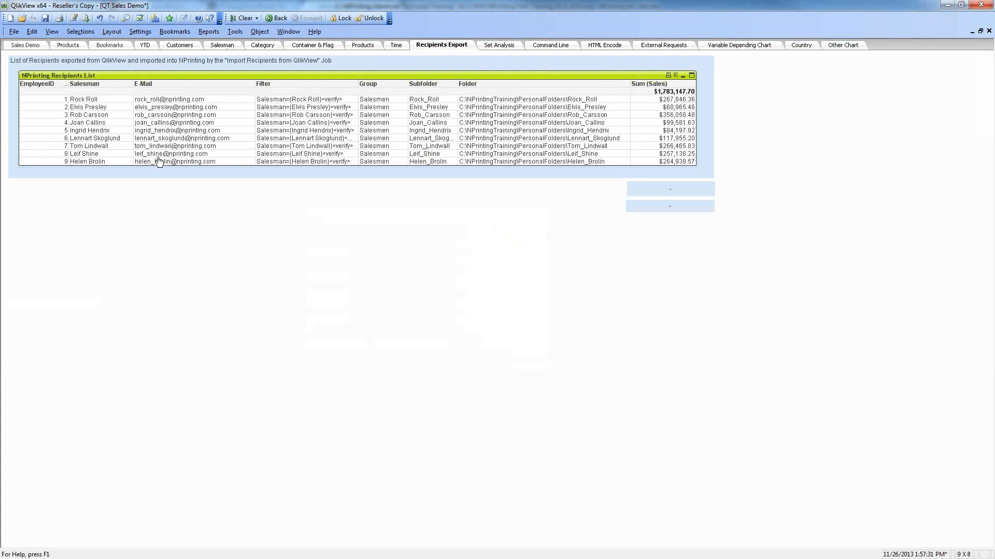
pyautogui.rightClick(291, 79)
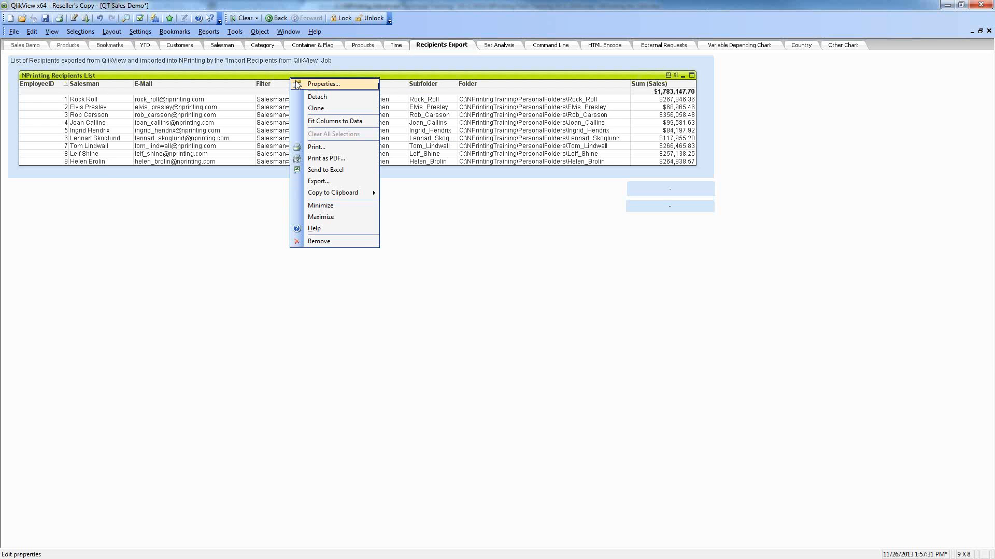
pyautogui.click(300, 84)
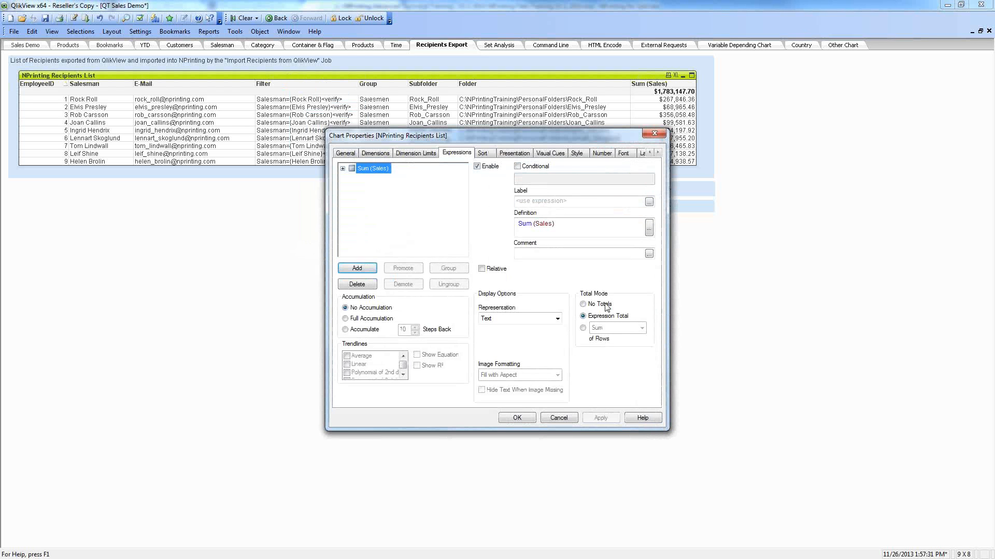
pyautogui.click(583, 304)
pyautogui.click(519, 419)
pyautogui.hotkey('ctrl', 's')
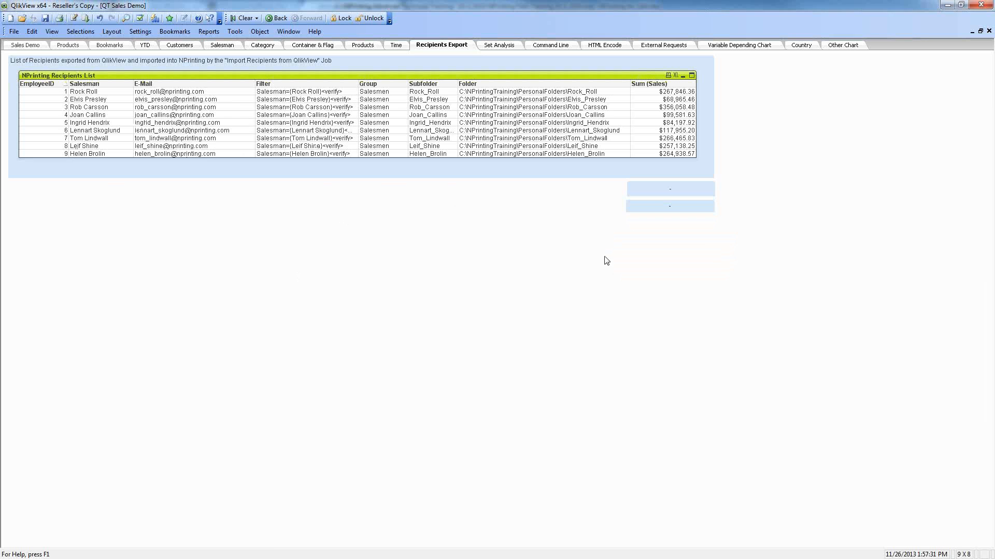
pyautogui.hotkey('alt', 'Tab')
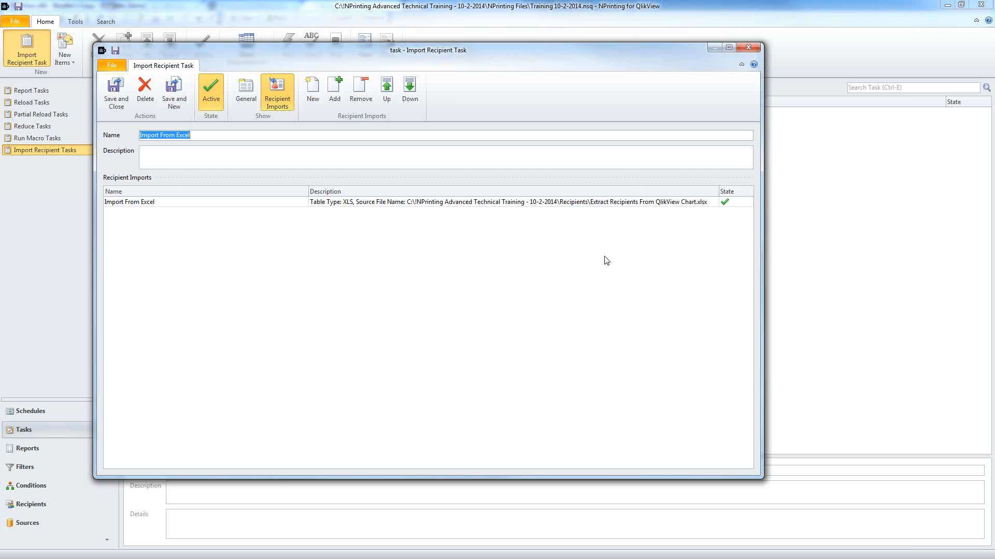
# Step: Save the Import Recipient Task and run Import From Excel from the Import Recipient Tasks list
pyautogui.click(115, 98)
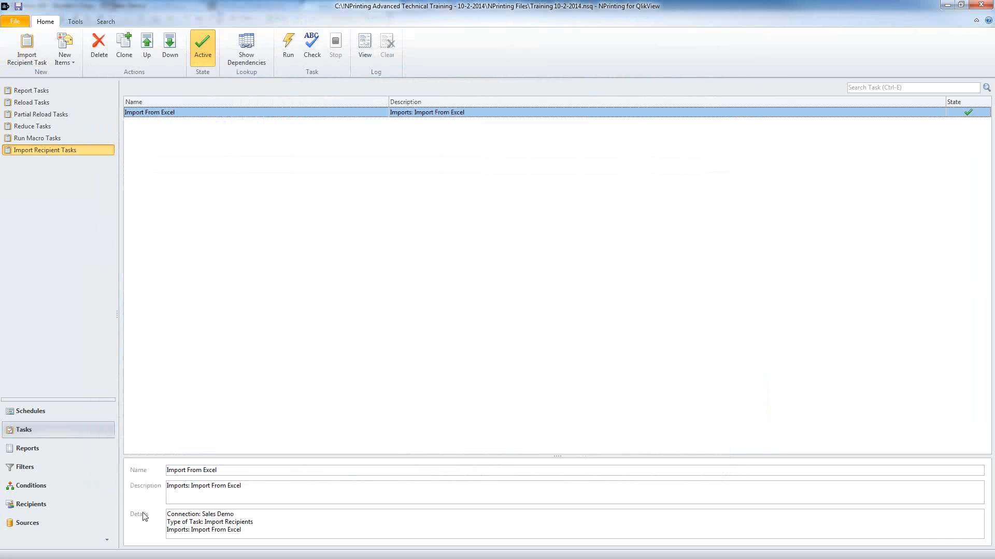
pyautogui.click(30, 504)
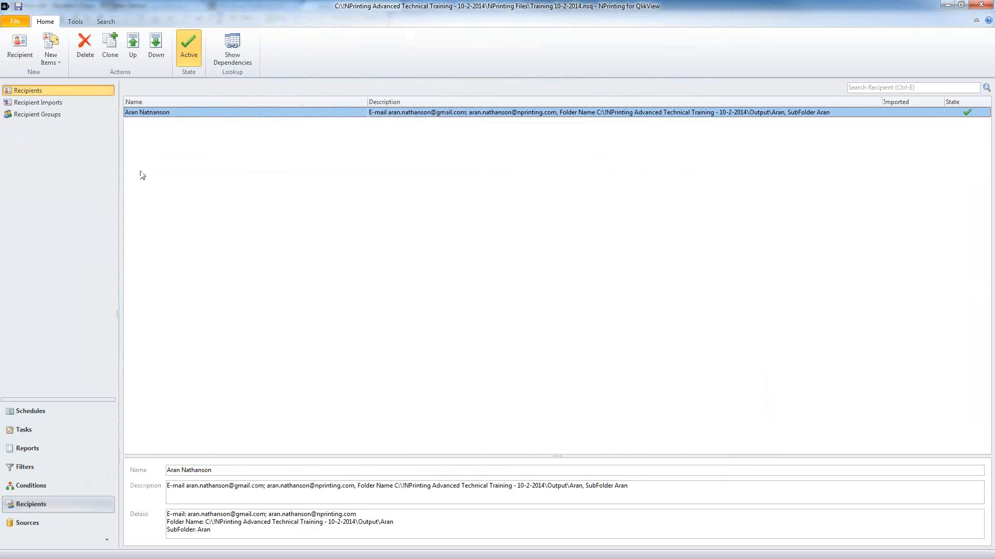
pyautogui.click(21, 114)
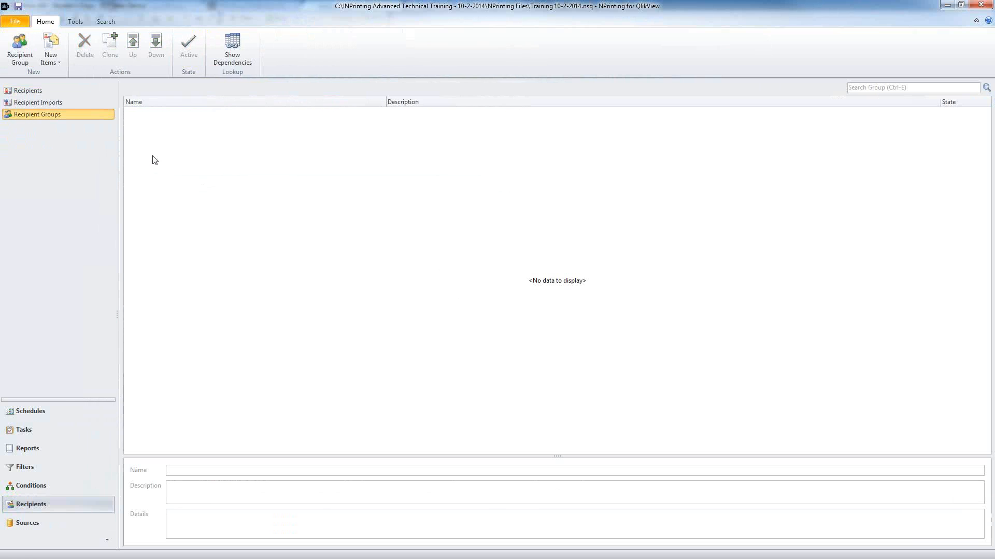
pyautogui.click(33, 434)
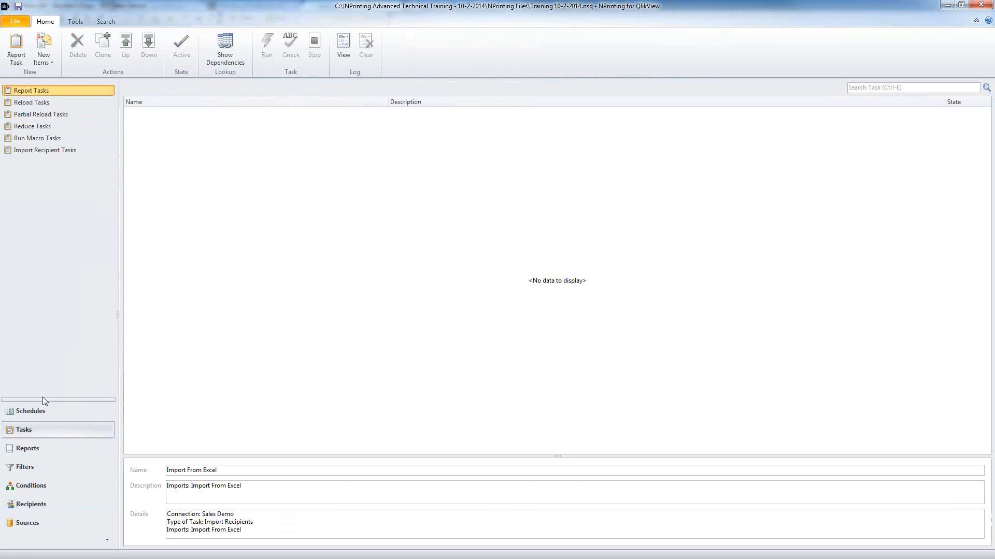
pyautogui.click(70, 150)
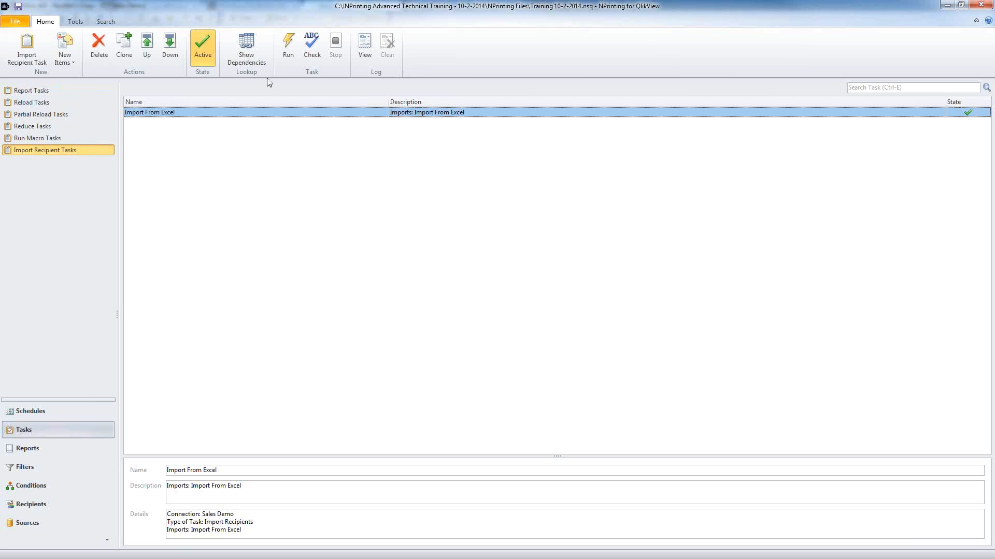
pyautogui.click(288, 45)
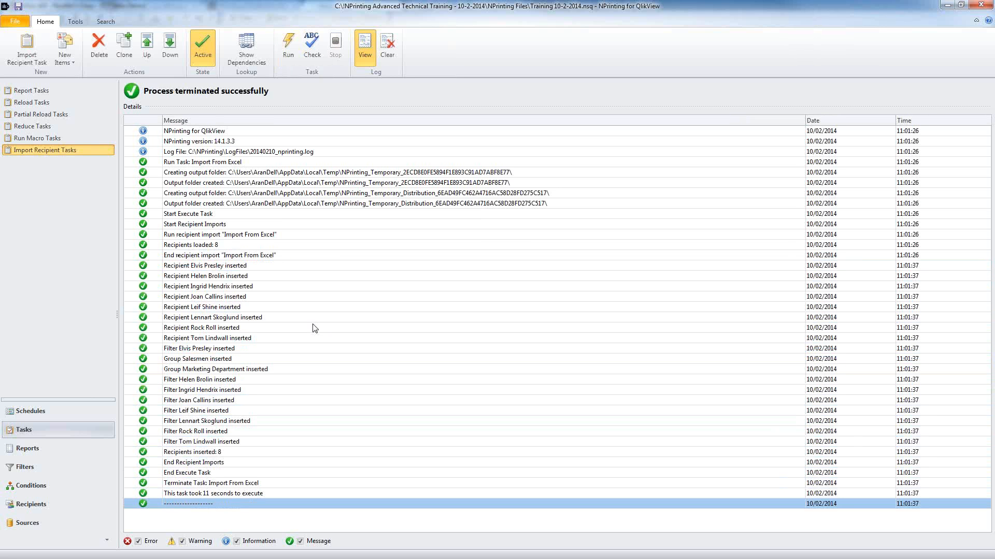
# Step: Review the imported recipients and groups, then open the Salesmen group
pyautogui.click(63, 505)
pyautogui.click(209, 134)
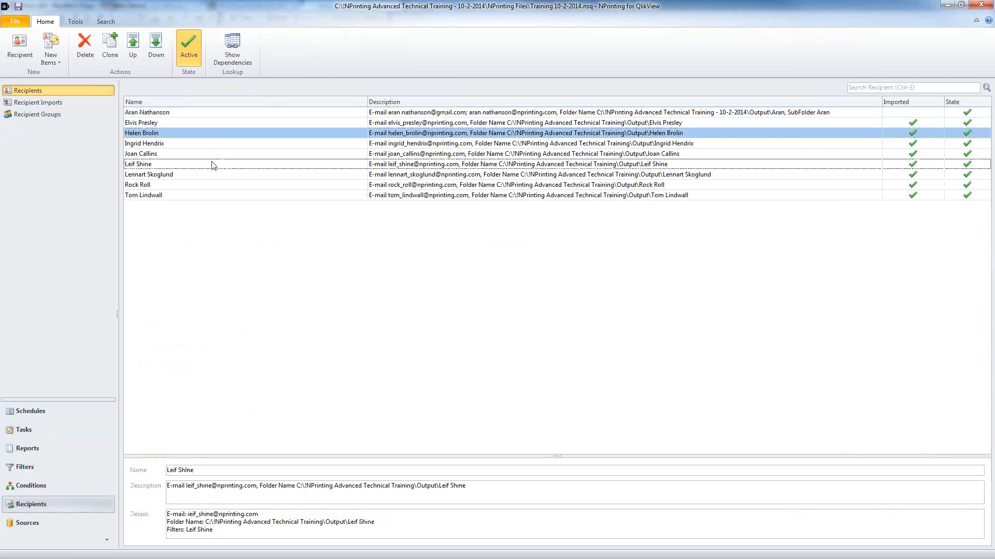
pyautogui.click(213, 164)
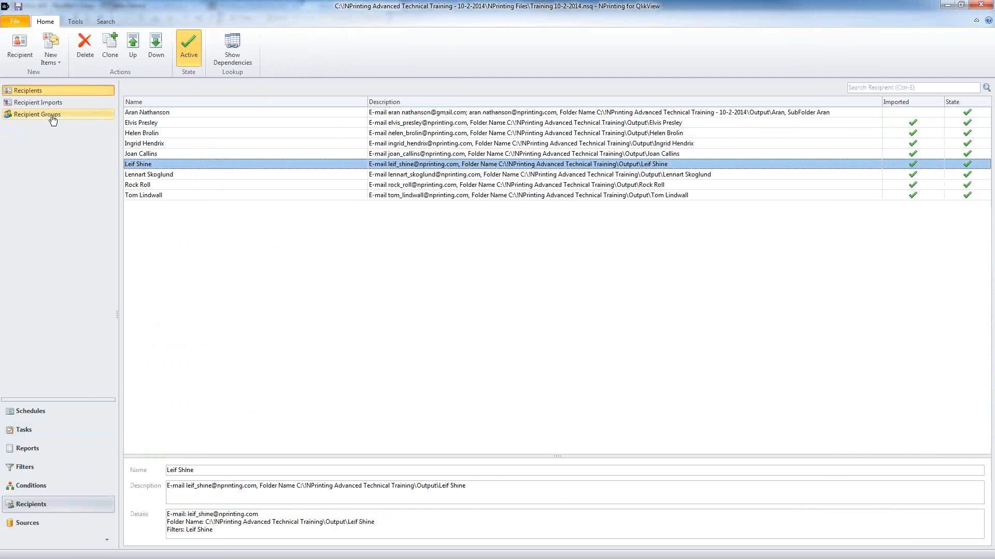
pyautogui.click(34, 114)
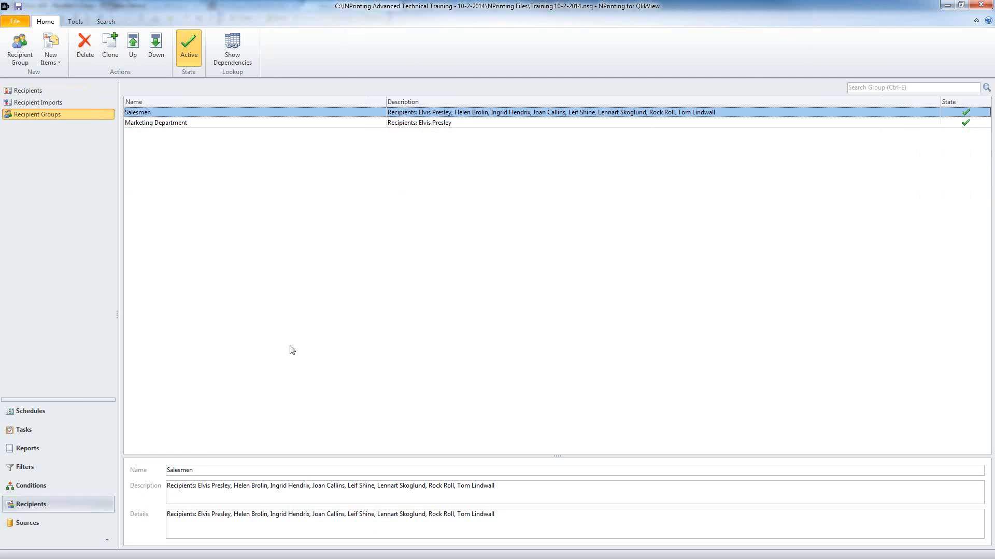
pyautogui.click(262, 125)
pyautogui.doubleClick(260, 112)
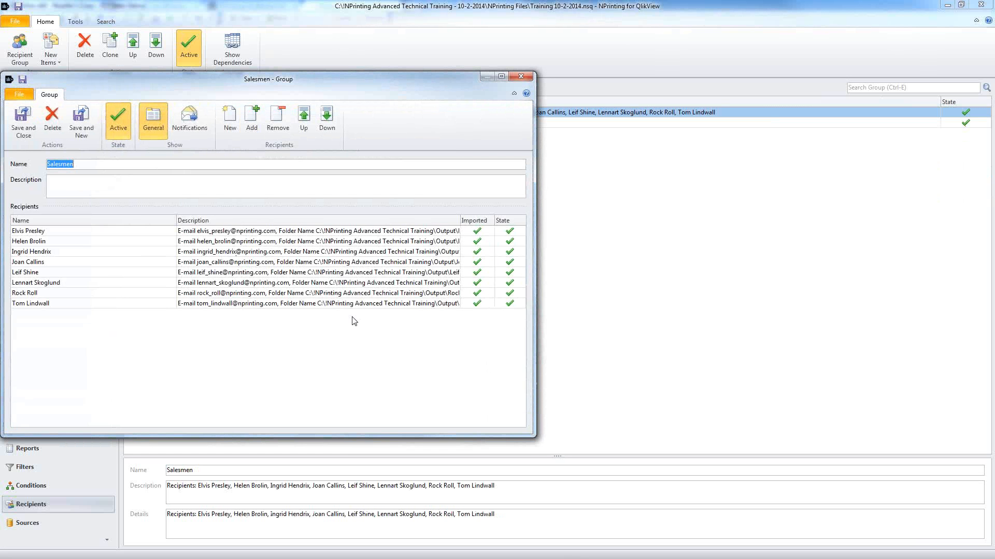
pyautogui.click(92, 234)
pyautogui.doubleClick(92, 235)
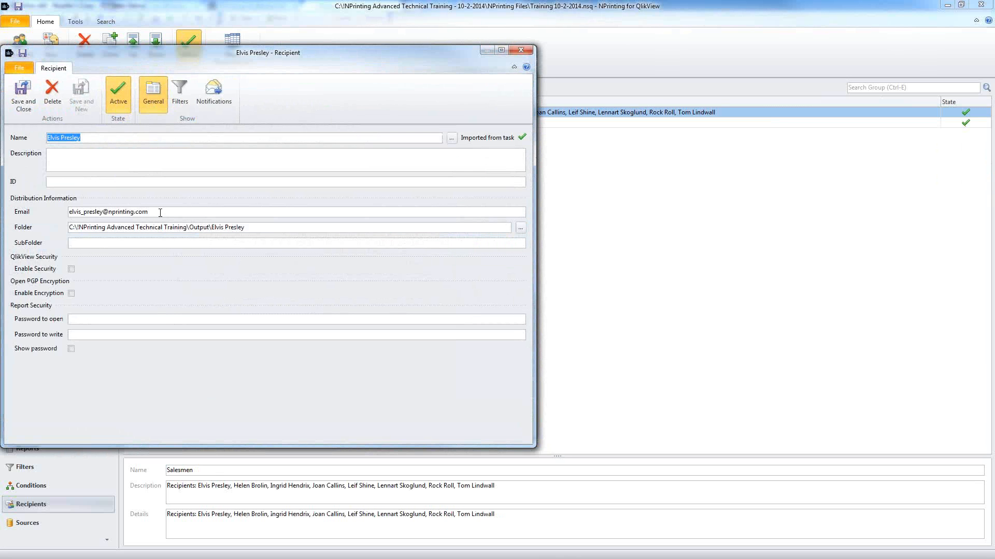
pyautogui.moveTo(159, 213); pyautogui.dragTo(30, 228)
pyautogui.moveTo(276, 228); pyautogui.dragTo(62, 229)
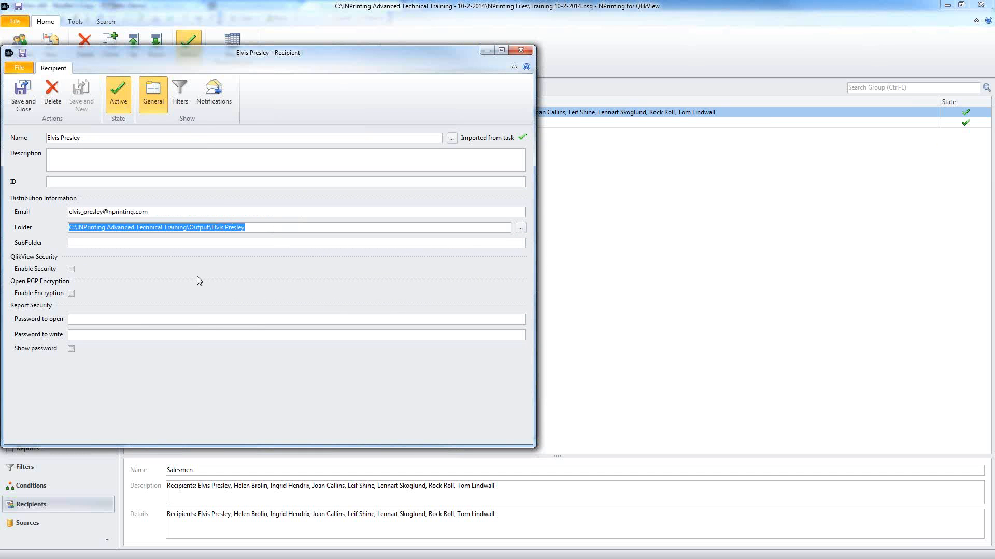
pyautogui.click(180, 94)
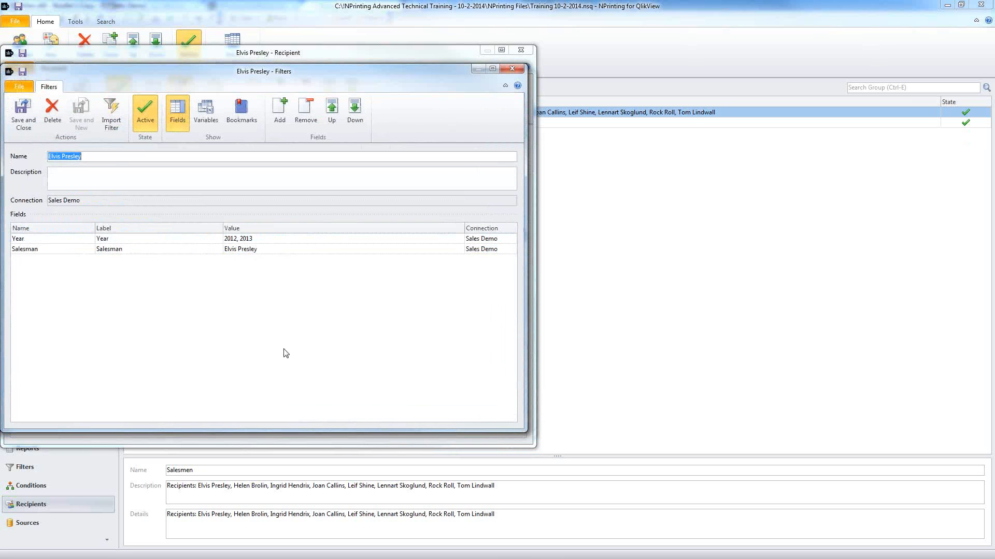
pyautogui.moveTo(324, 63); pyautogui.dragTo(503, 52)
pyautogui.click(244, 223)
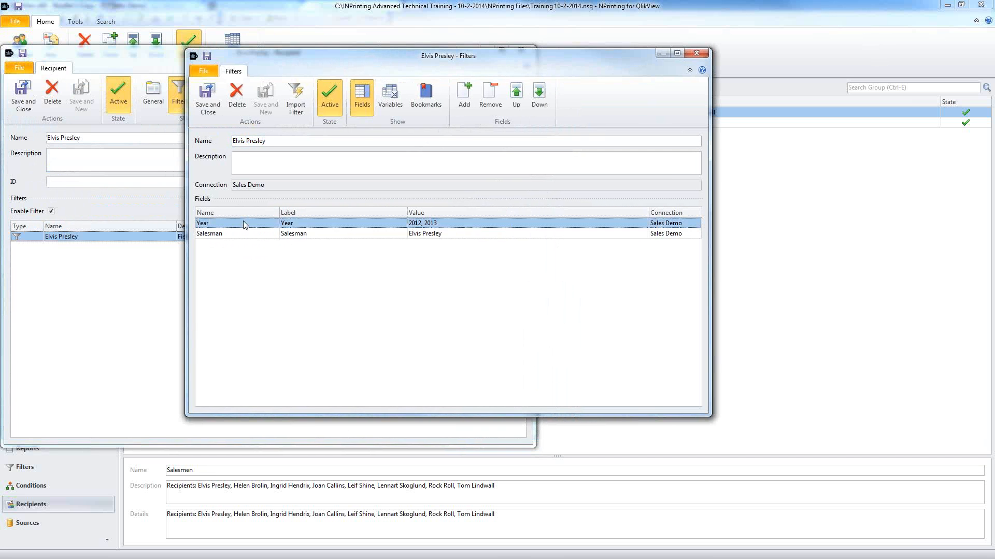
pyautogui.click(247, 233)
pyautogui.click(350, 228)
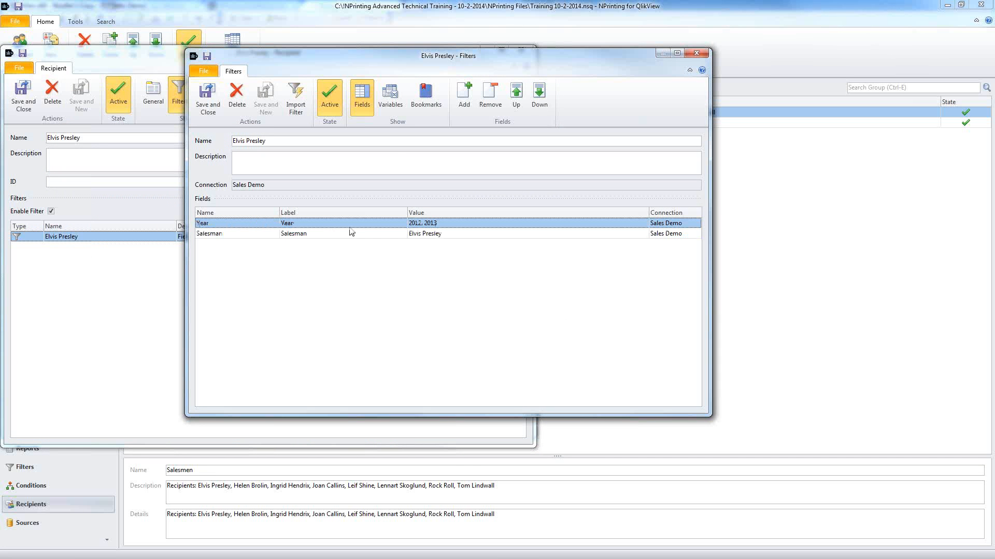
pyautogui.doubleClick(241, 227)
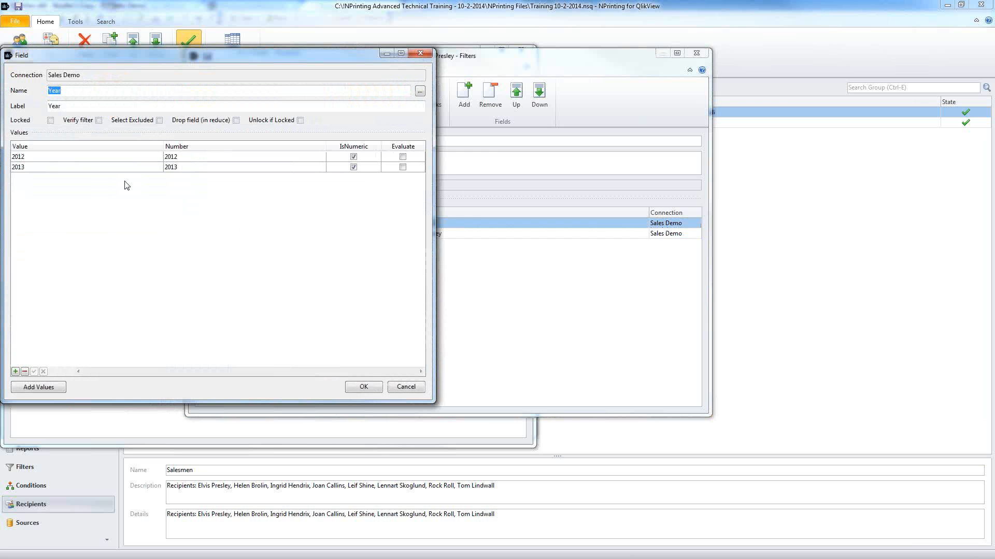
pyautogui.click(94, 156)
pyautogui.click(94, 167)
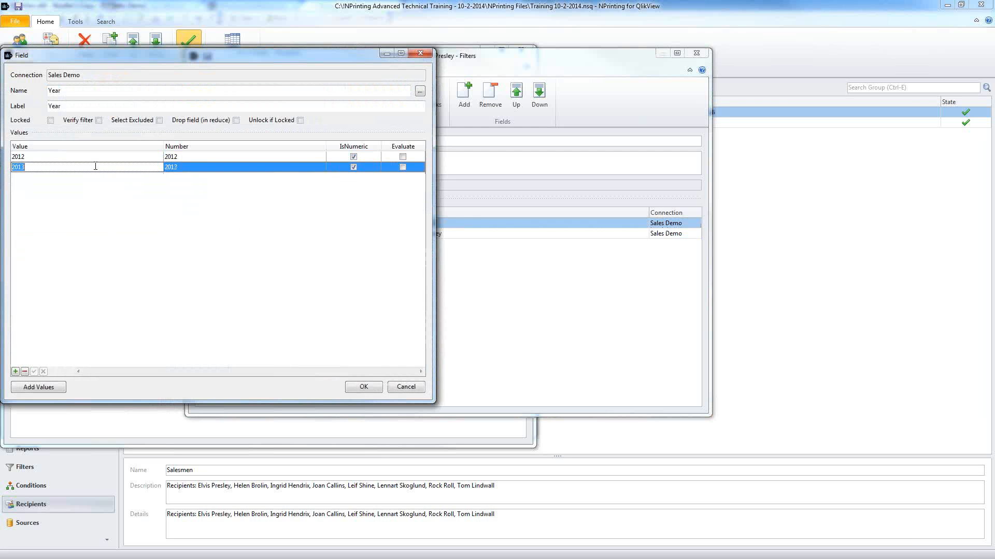
pyautogui.click(395, 388)
pyautogui.click(335, 235)
pyautogui.doubleClick(334, 234)
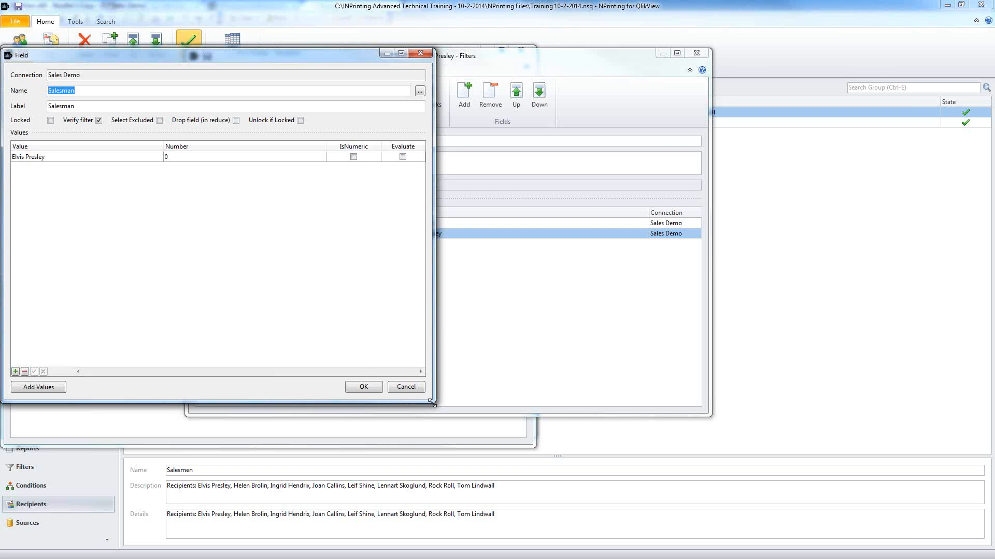
pyautogui.click(364, 385)
pyautogui.click(364, 386)
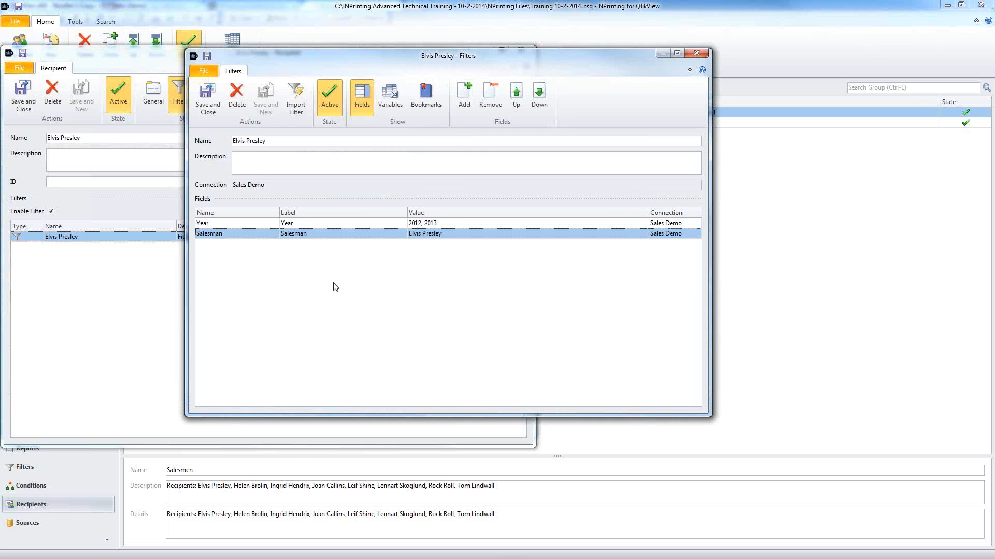
pyautogui.click(207, 98)
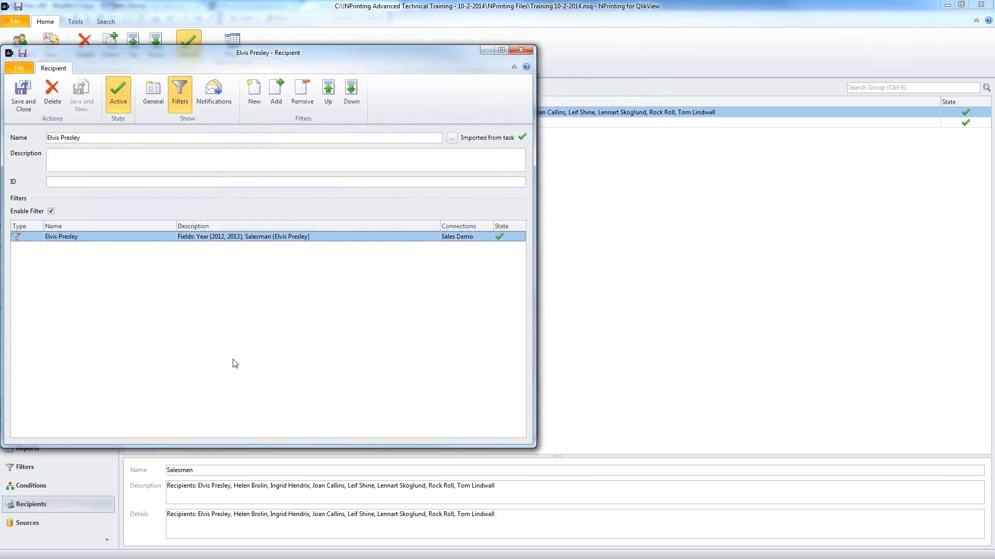
pyautogui.click(21, 105)
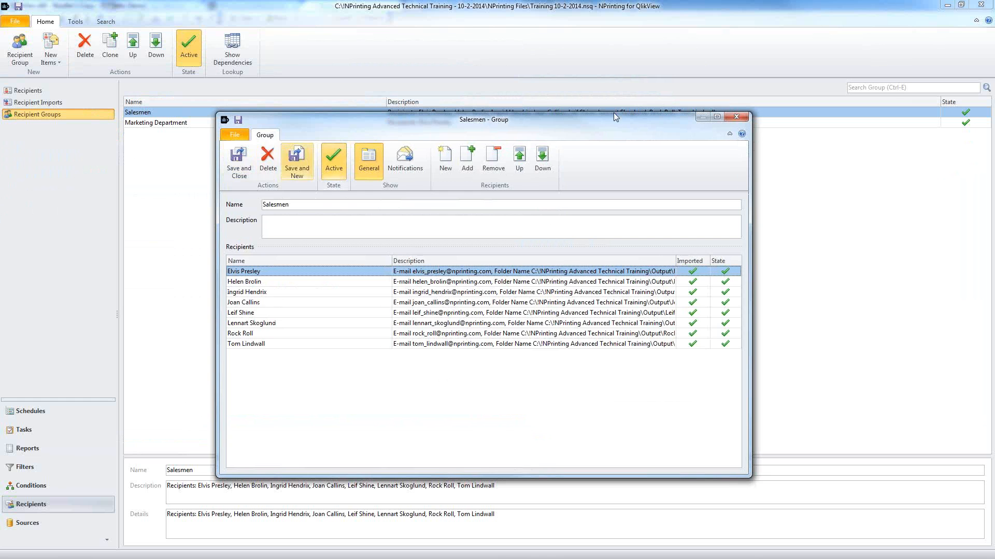
# Step: Close the Salesmen group and delete the eight imported recipients
pyautogui.click(736, 118)
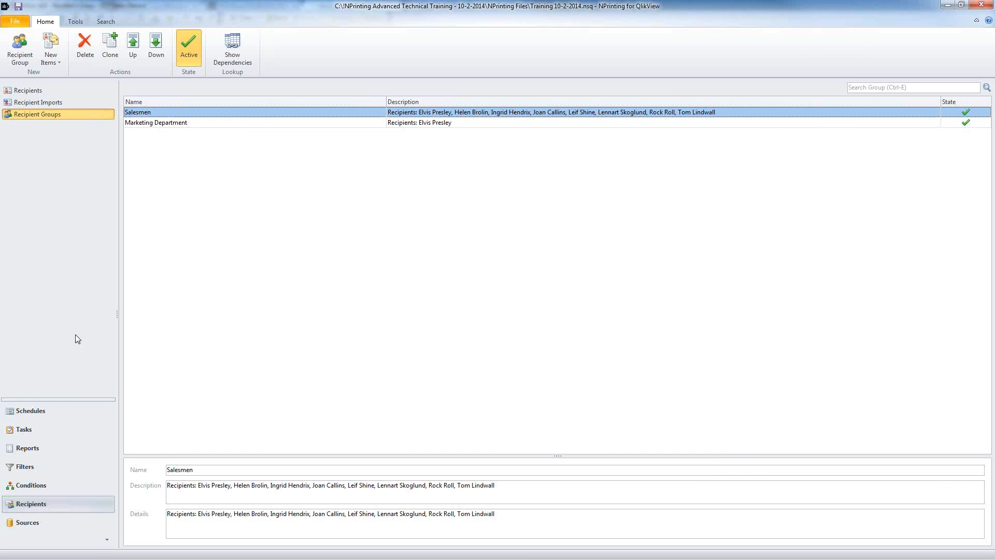
pyautogui.click(31, 504)
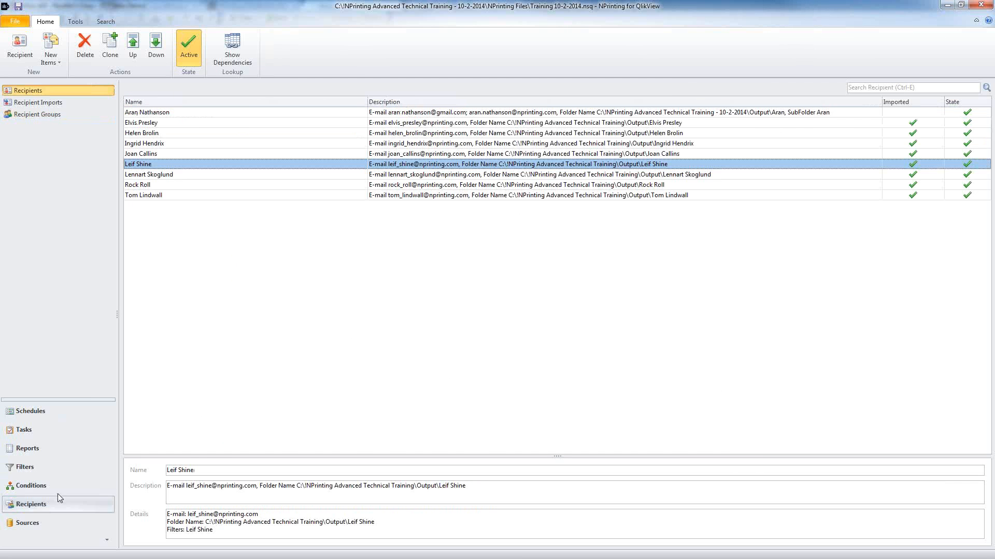
pyautogui.click(239, 131)
pyautogui.click(237, 125)
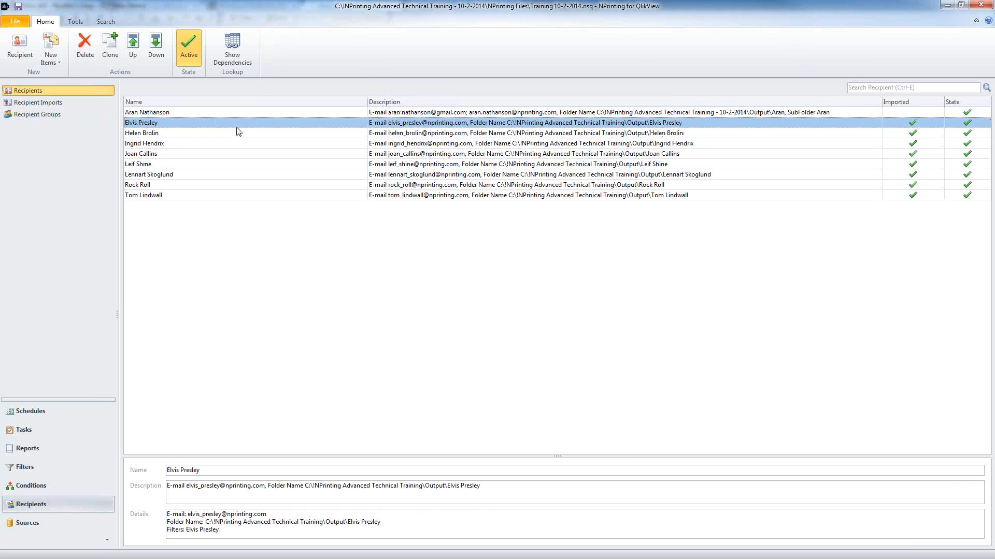
pyautogui.keyDown('shift'); pyautogui.click(240, 196); pyautogui.keyUp('shift')
pyautogui.click(85, 46)
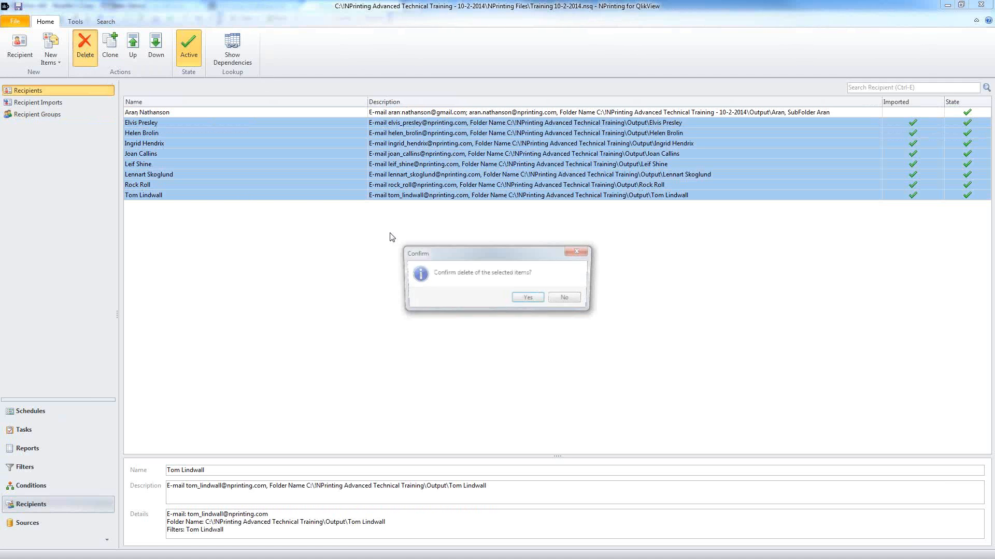
pyautogui.click(527, 298)
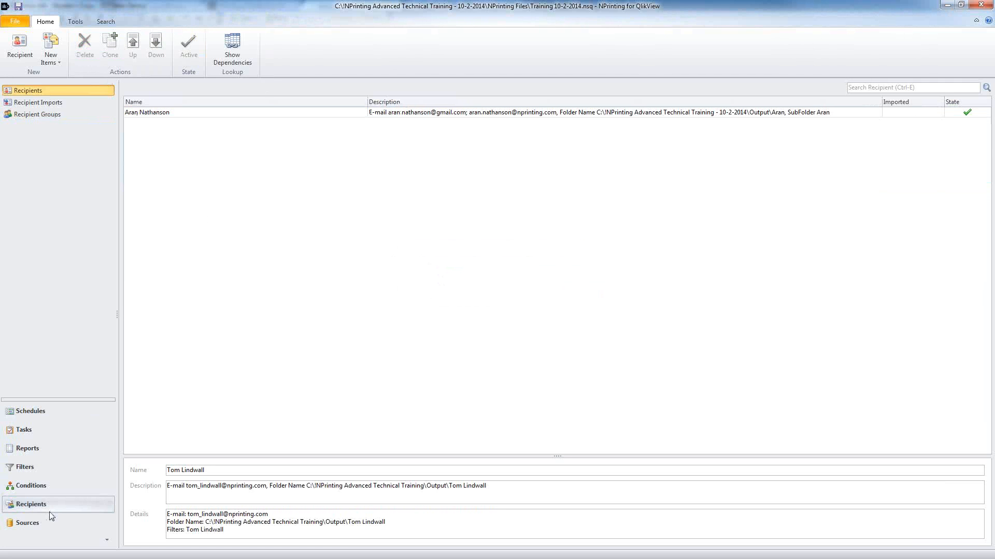
# Step: Delete the eight matching imported filters from the Filters list
pyautogui.click(45, 468)
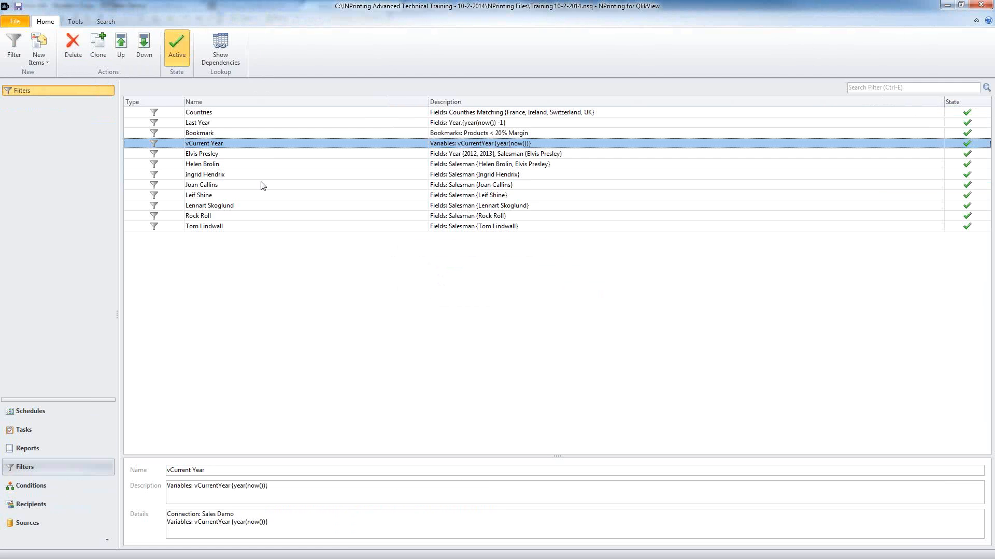
pyautogui.click(266, 156)
pyautogui.keyDown('shift'); pyautogui.click(242, 228); pyautogui.keyUp('shift')
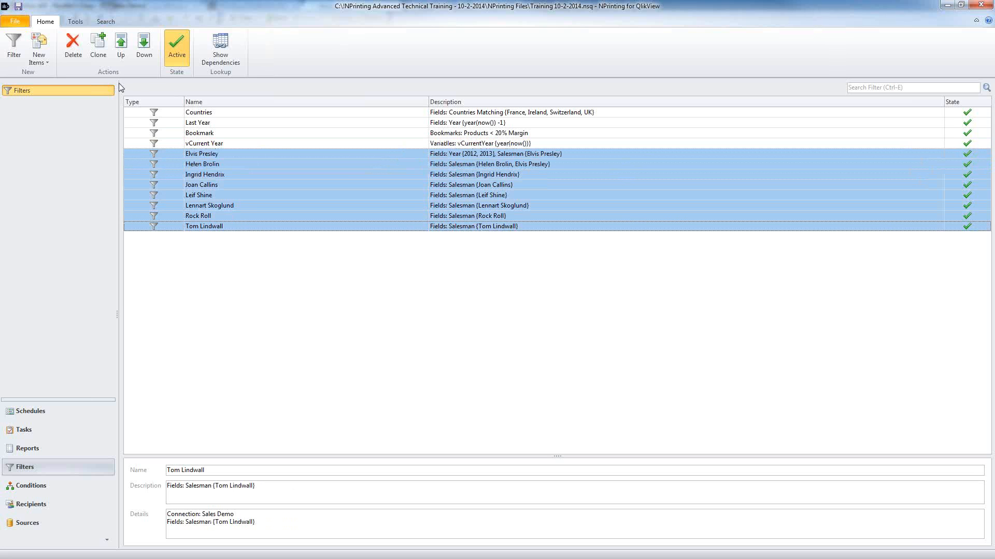
pyautogui.click(78, 45)
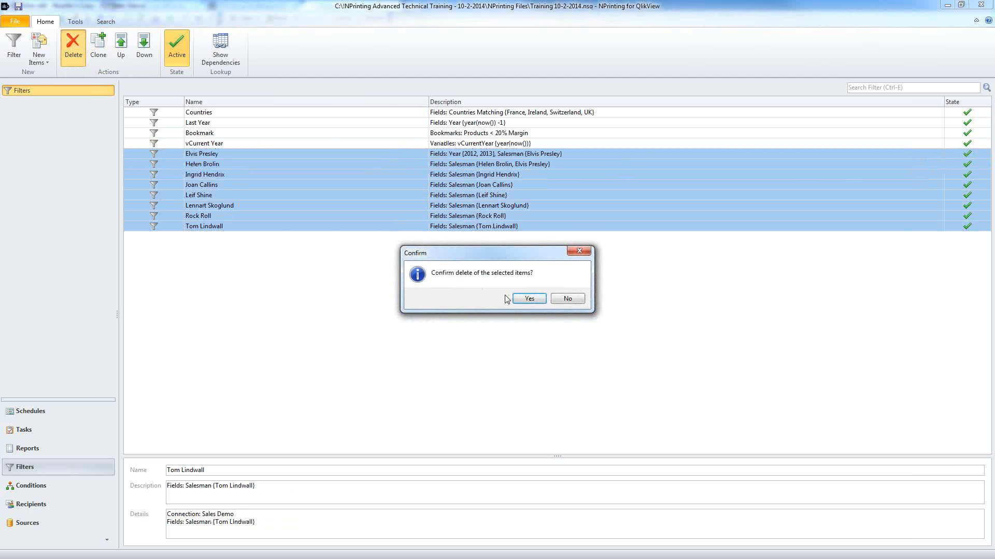
pyautogui.click(522, 299)
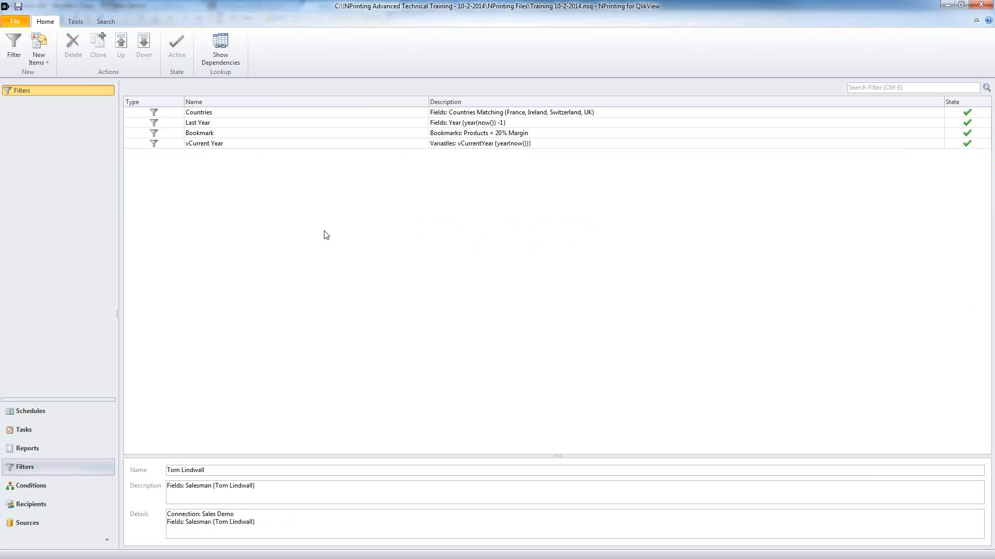
# Step: Check the Tasks and Reports lists, then return to the course slides in Adobe Reader
pyautogui.click(57, 435)
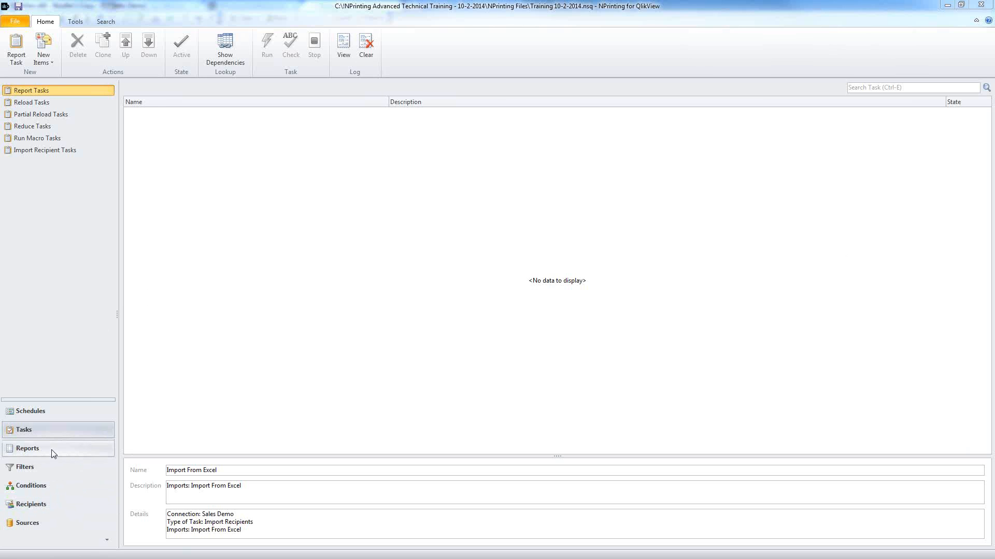
pyautogui.click(25, 449)
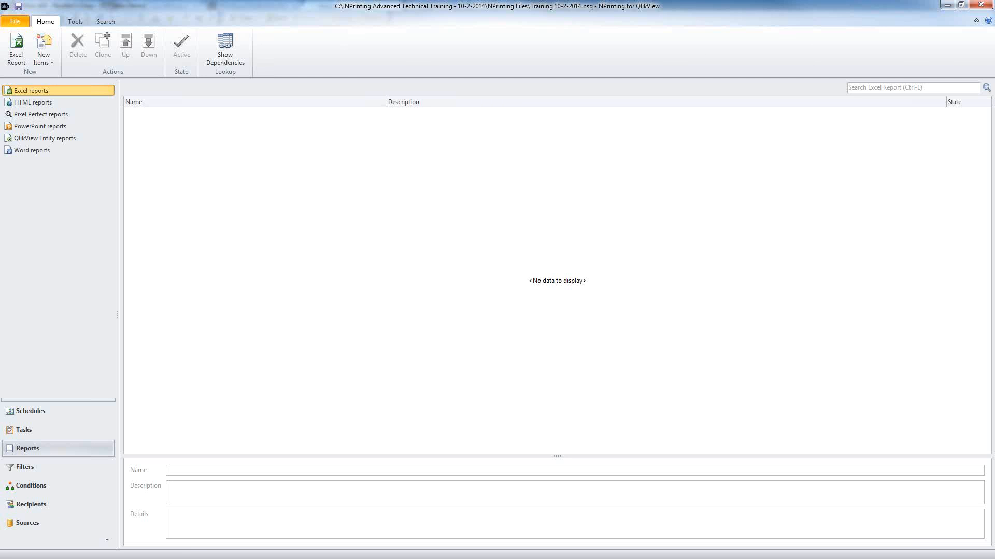
pyautogui.hotkey('alt', 'Tab')
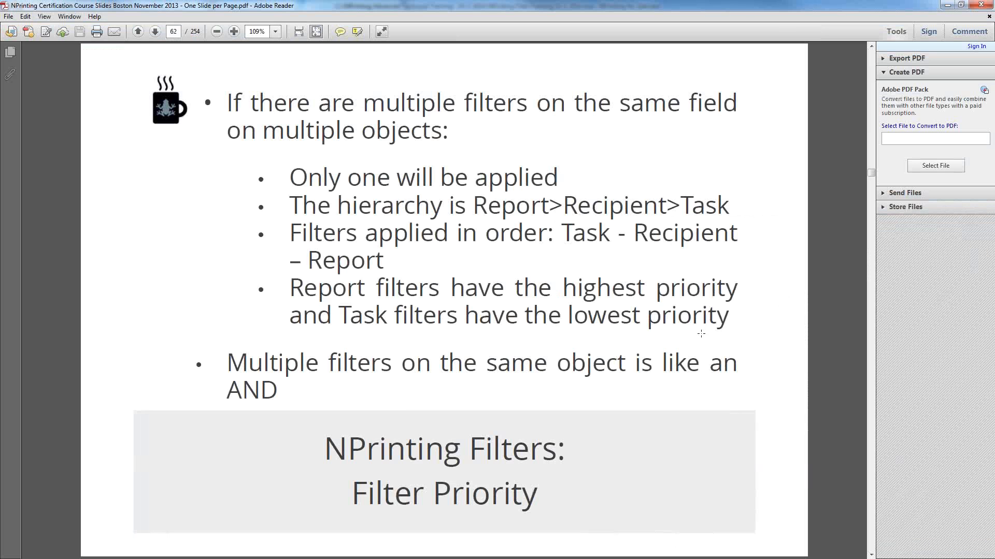
pyautogui.scroll(12, 701, 333)
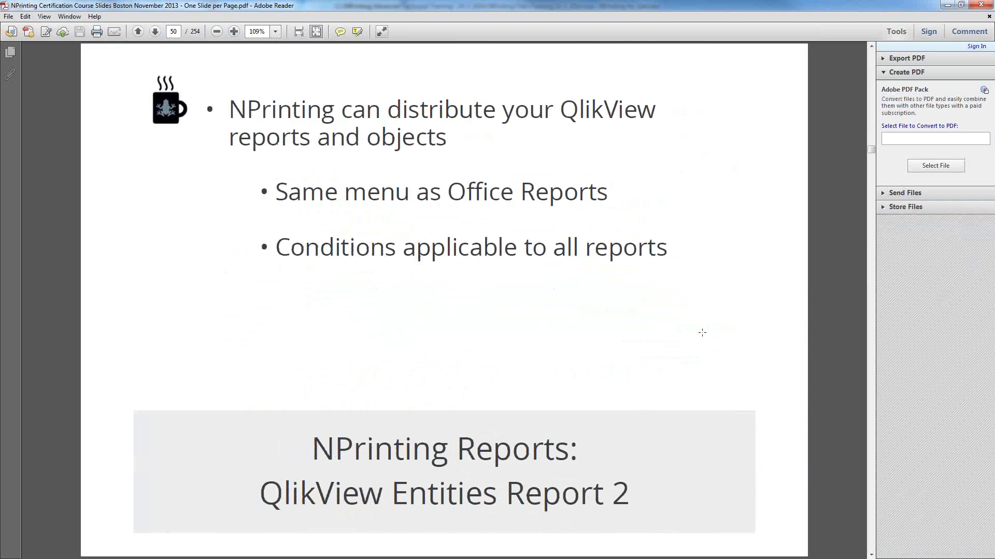
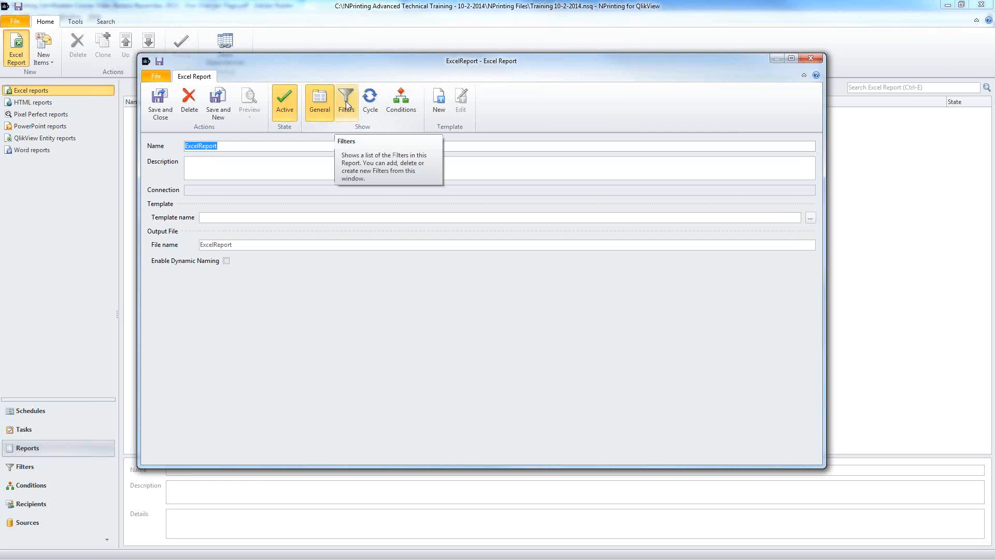
# Step: Show the ExcelReport's Filters page, which has no filters assigned yet
pyautogui.click(346, 105)
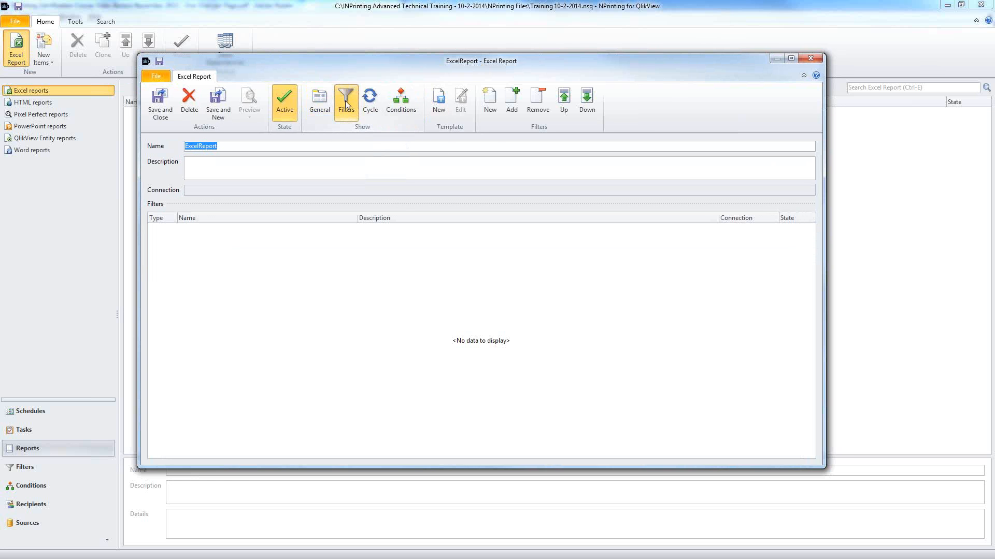
# Step: Assign the existing Countries filter (France, Ireland, Switzerland, UK) to the ExcelReport
pyautogui.click(512, 98)
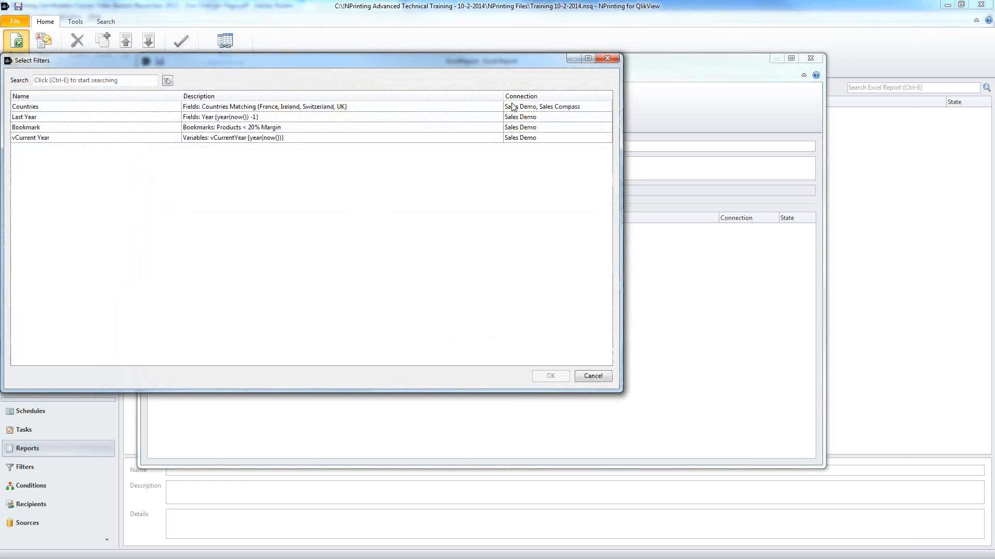
pyautogui.doubleClick(174, 107)
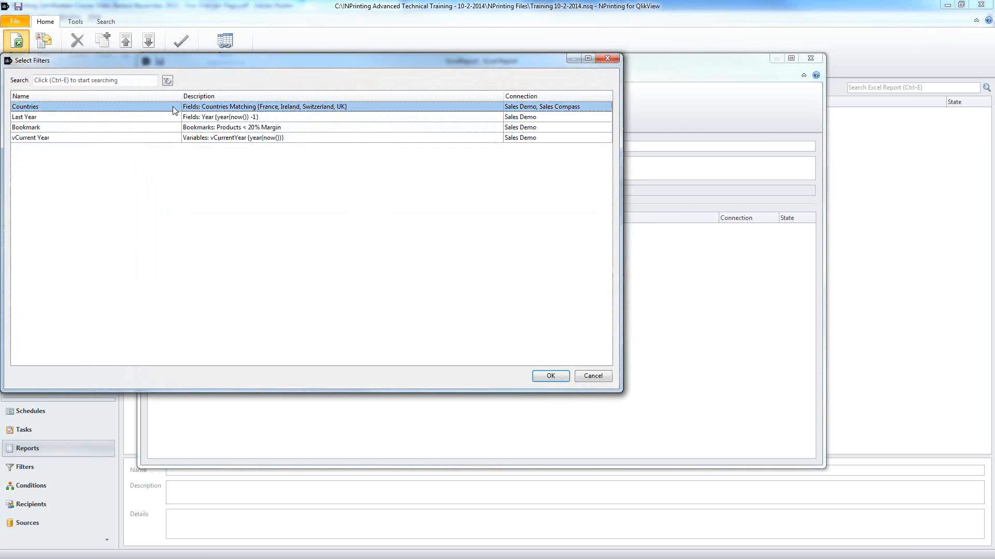
pyautogui.click(339, 228)
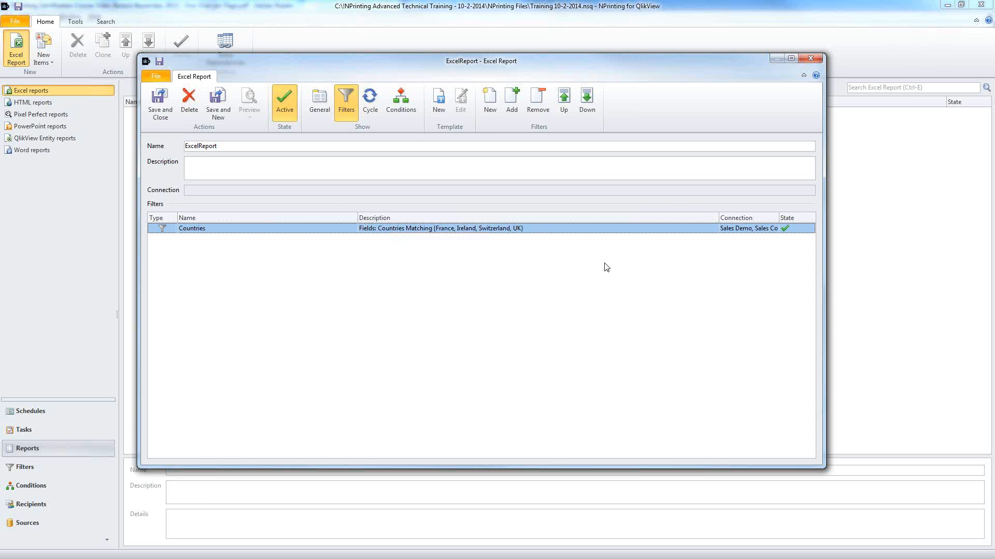
pyautogui.click(370, 102)
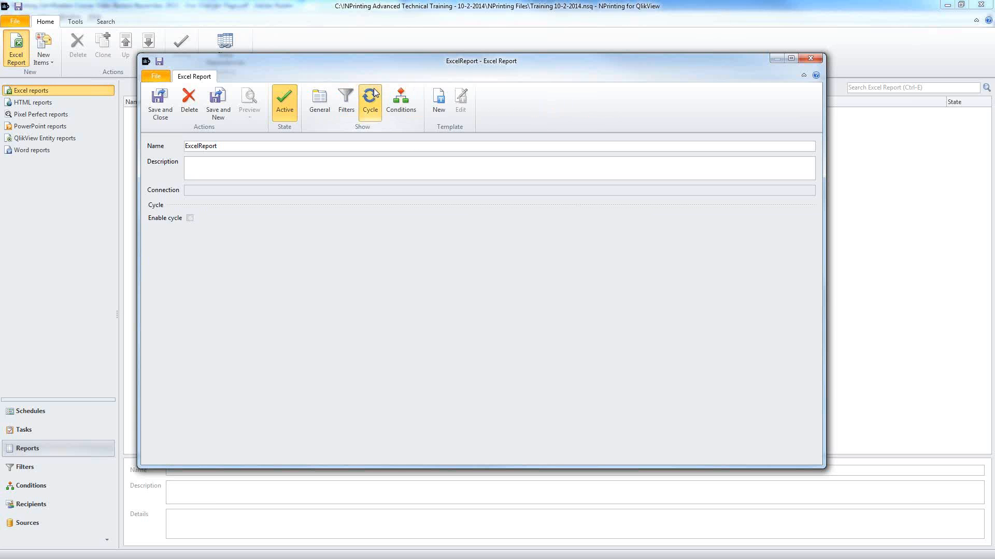
# Step: Enable cycling on the City and Month fields, so the file name previews as City_Month_ExcelReport
pyautogui.click(189, 218)
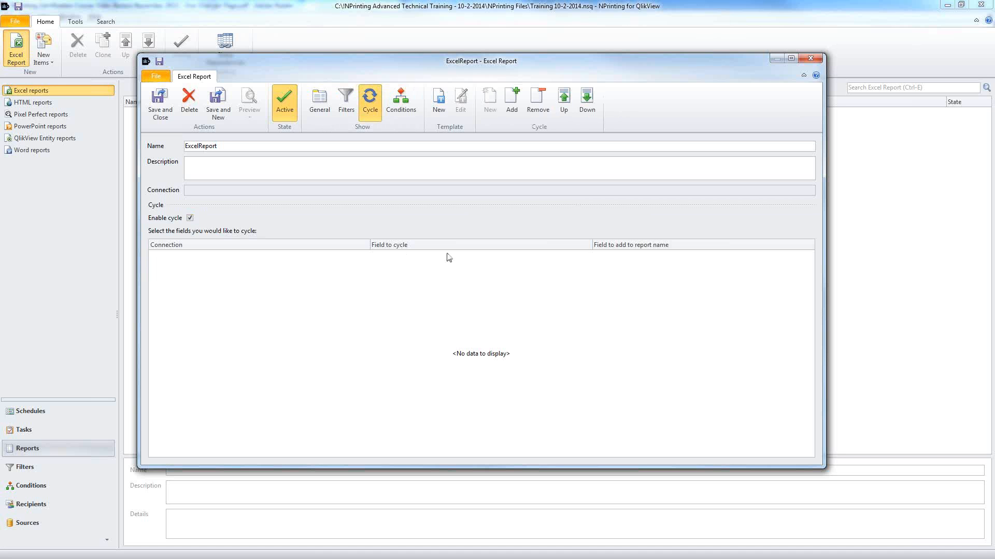
pyautogui.click(511, 101)
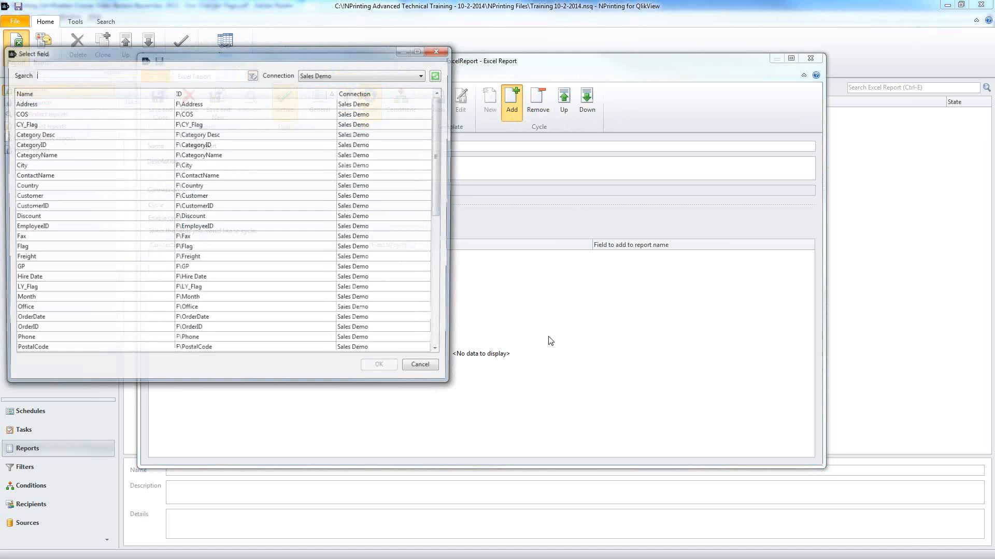
pyautogui.doubleClick(178, 165)
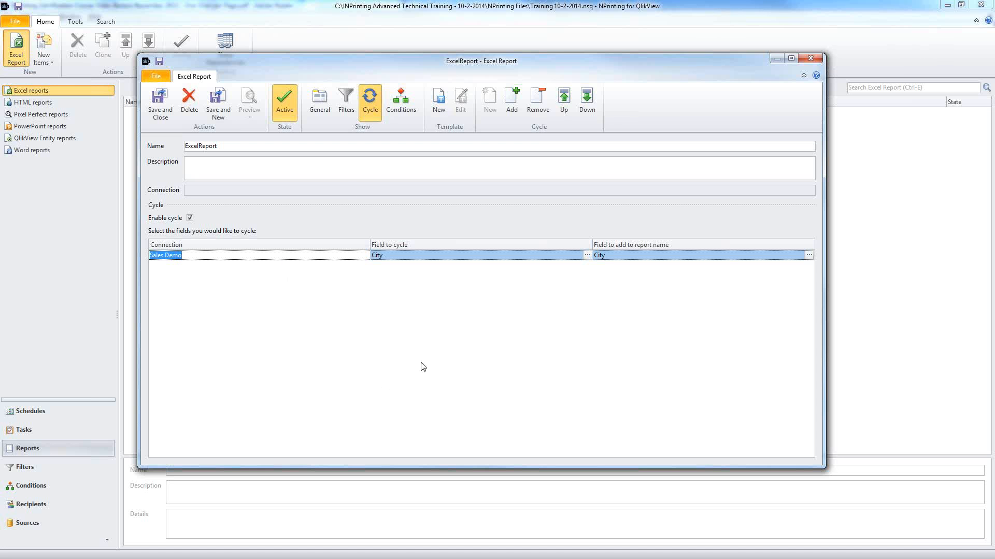
pyautogui.click(512, 103)
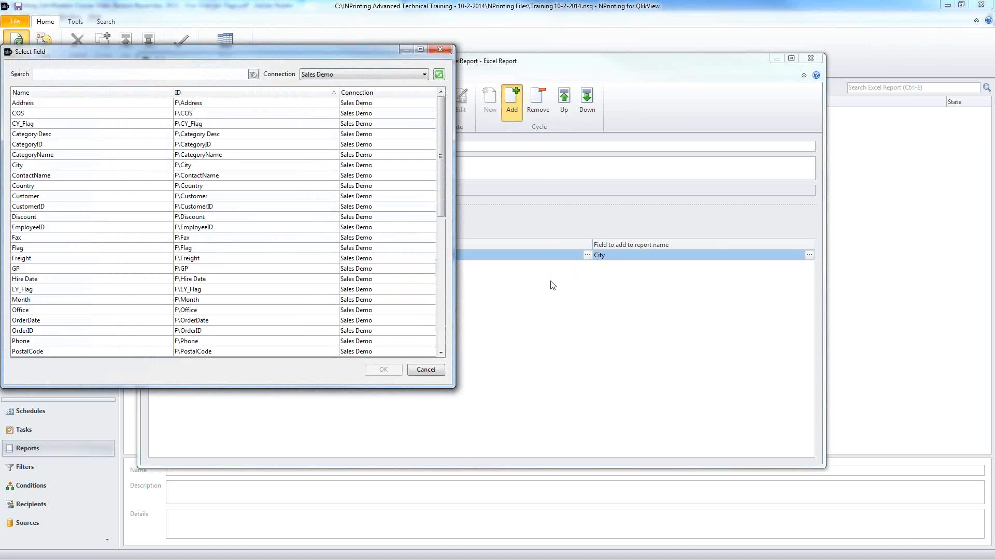
pyautogui.doubleClick(258, 302)
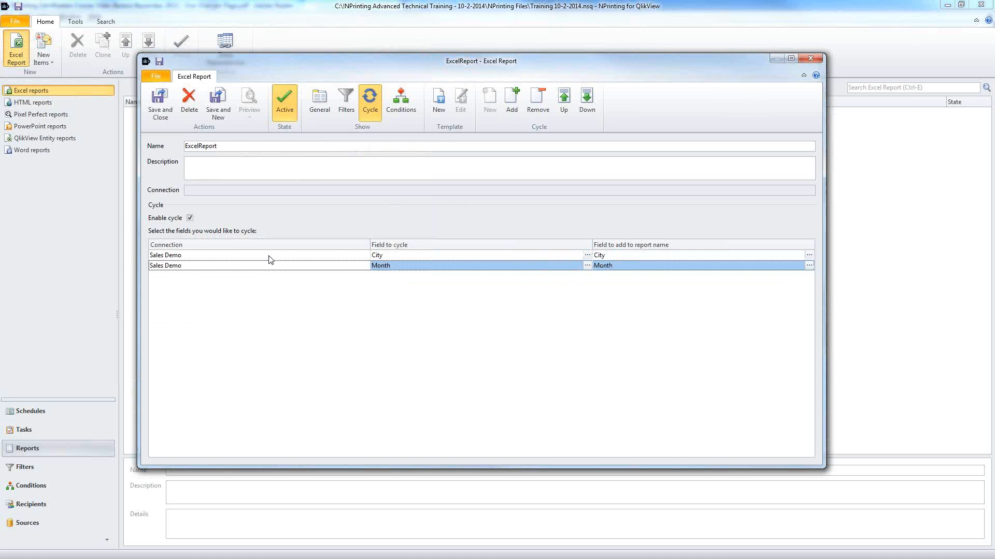
pyautogui.click(270, 258)
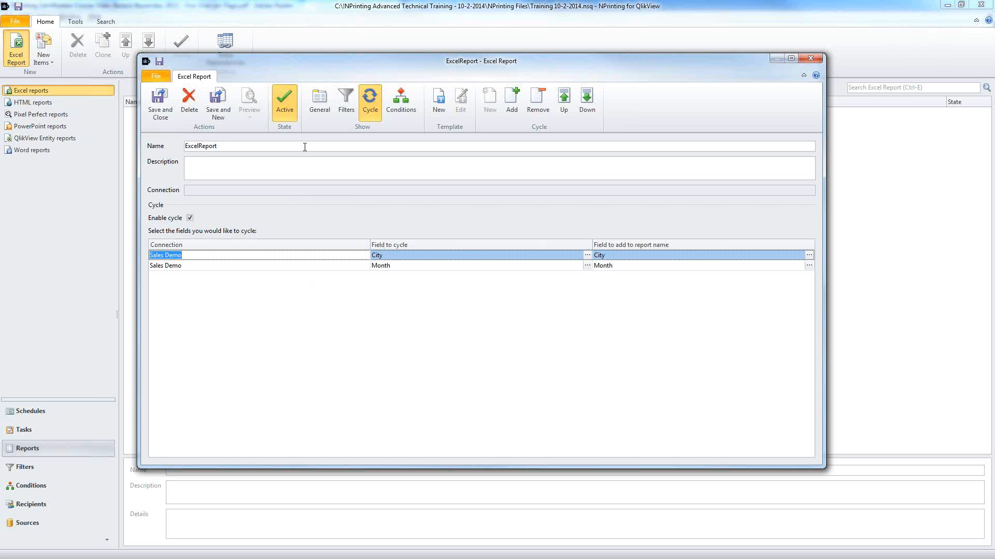
pyautogui.click(319, 104)
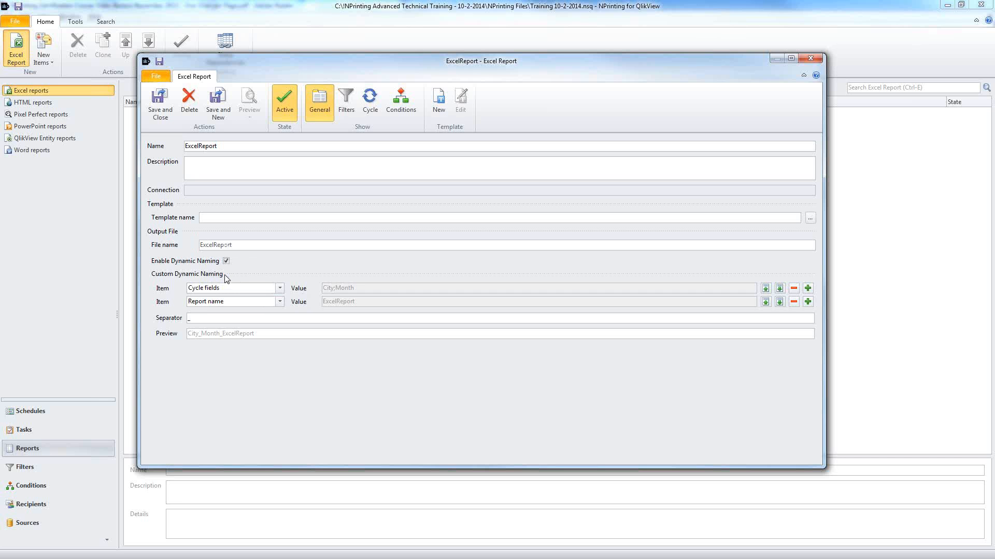
# Step: Add a third file-name part, trying QlikView variable and date before choosing Recipient name
pyautogui.click(224, 292)
pyautogui.click(223, 293)
pyautogui.click(224, 302)
pyautogui.click(808, 302)
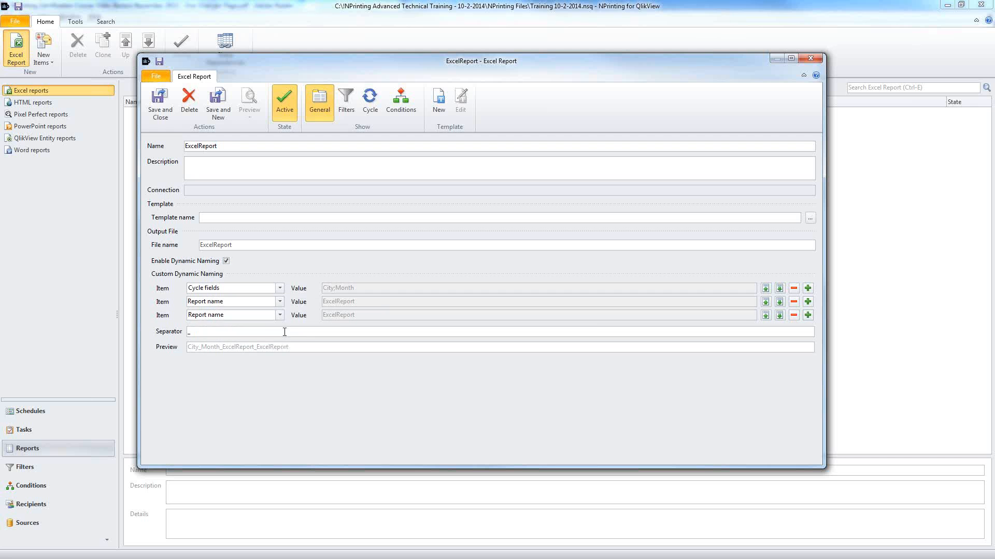
pyautogui.click(280, 315)
pyautogui.click(261, 361)
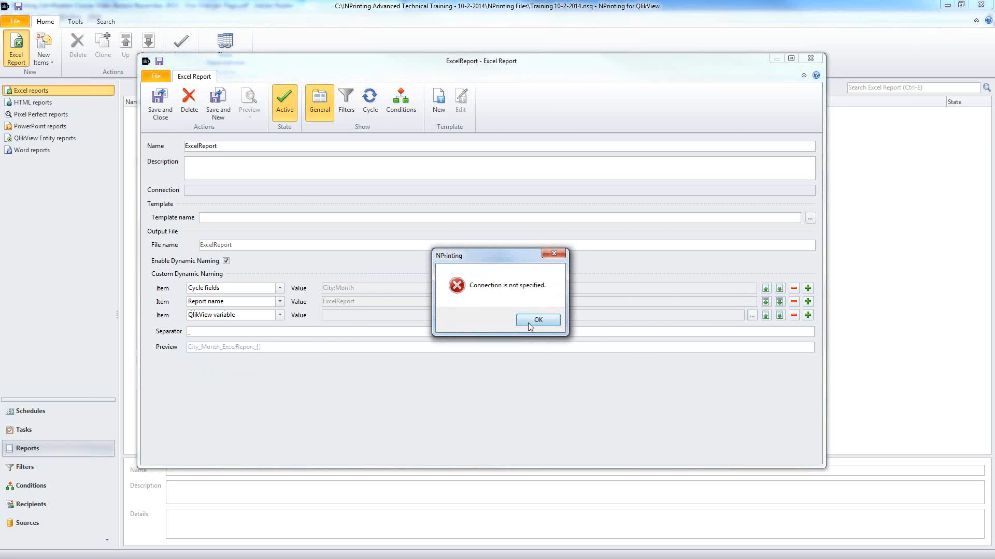
pyautogui.click(529, 321)
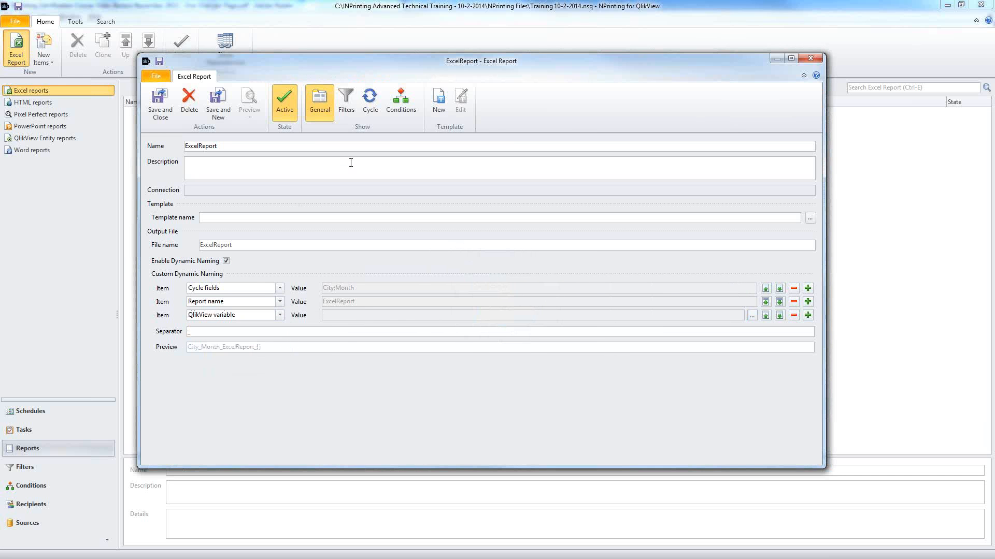
pyautogui.click(280, 315)
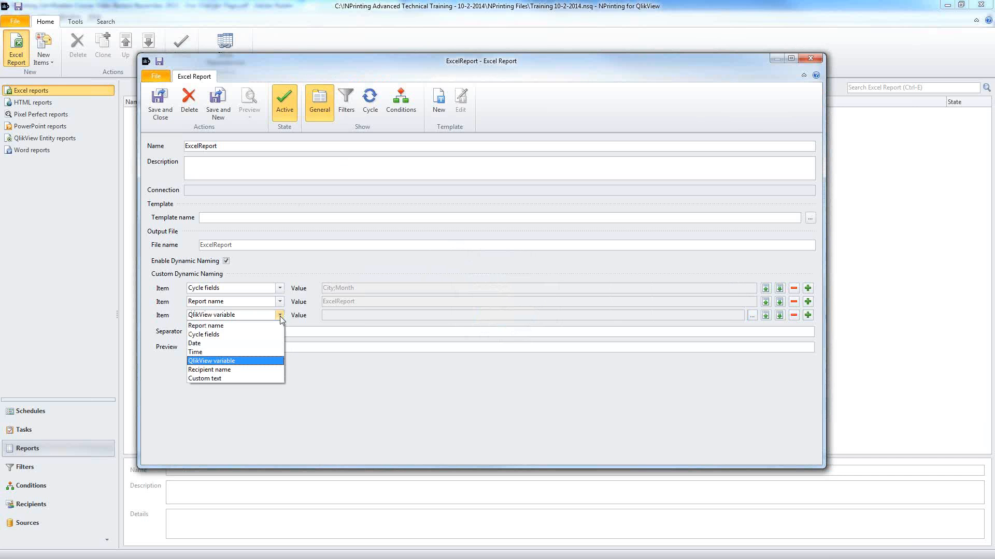
pyautogui.click(272, 343)
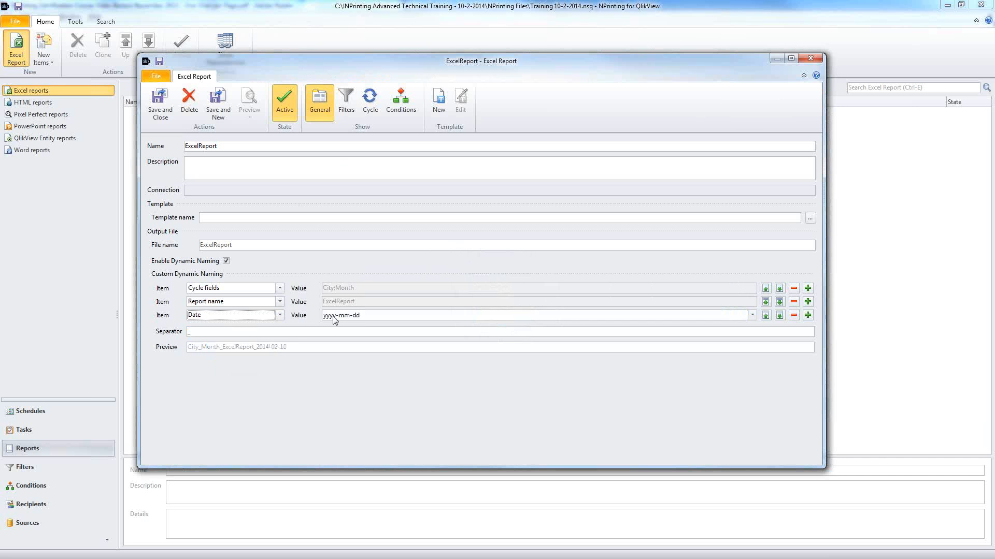
pyautogui.click(280, 315)
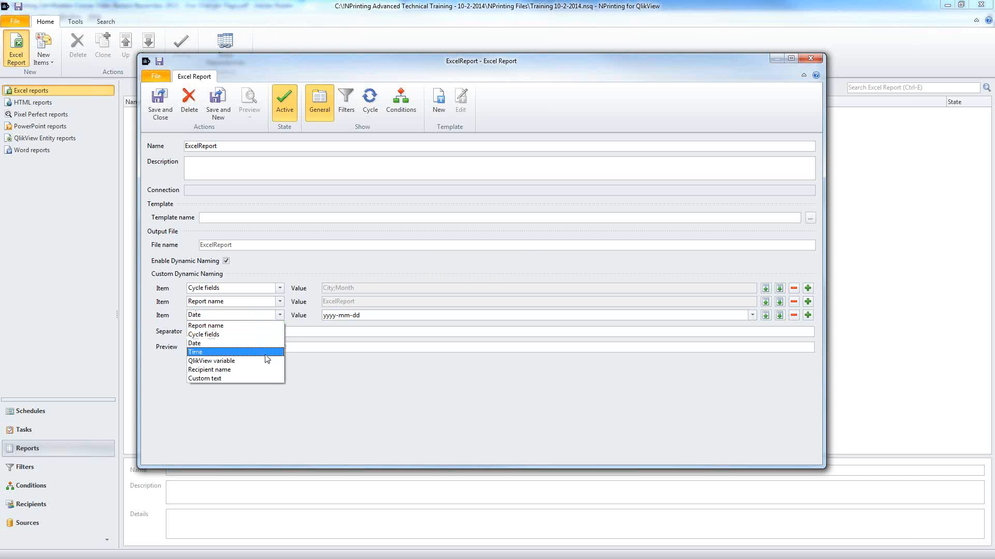
pyautogui.click(265, 370)
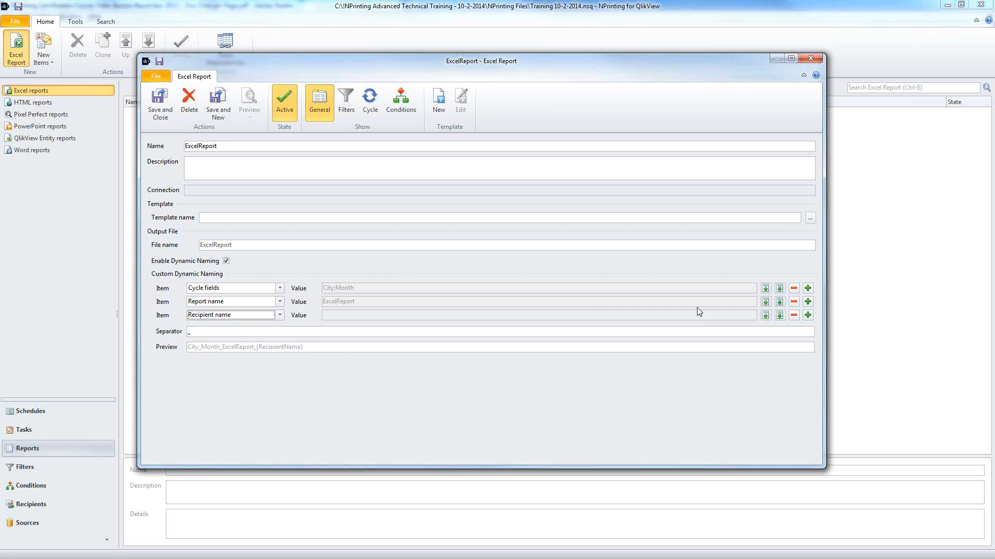
# Step: Move Recipient name to the start of the file name and disable cycling
pyautogui.click(766, 315)
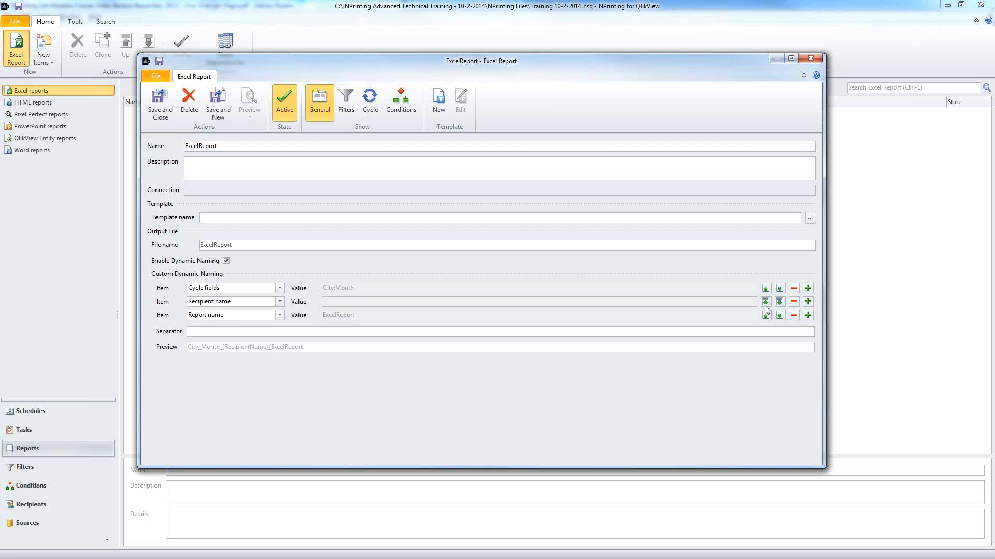
pyautogui.click(765, 302)
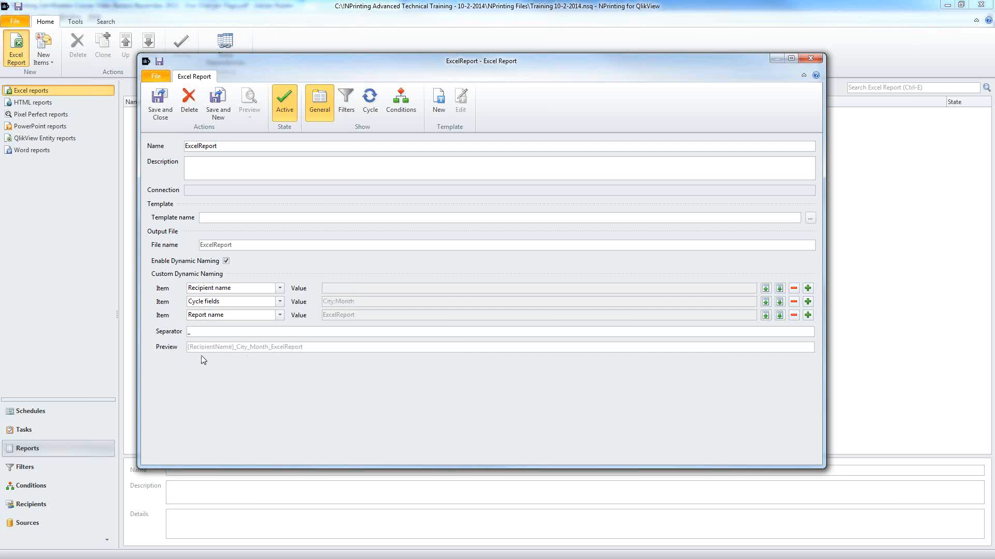
pyautogui.click(370, 101)
pyautogui.click(189, 217)
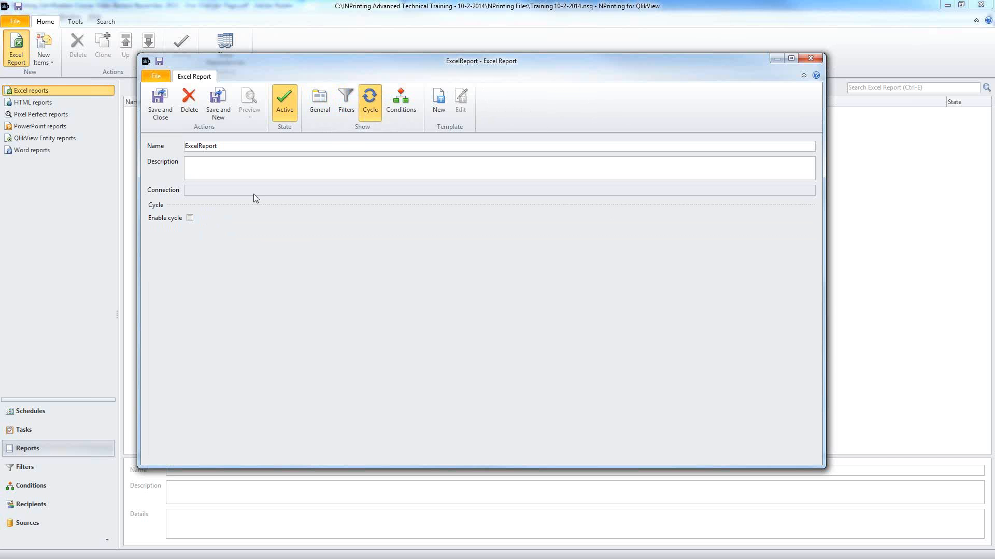
# Step: Turn off dynamic file naming and create a new blank Excel template for the report
pyautogui.click(322, 104)
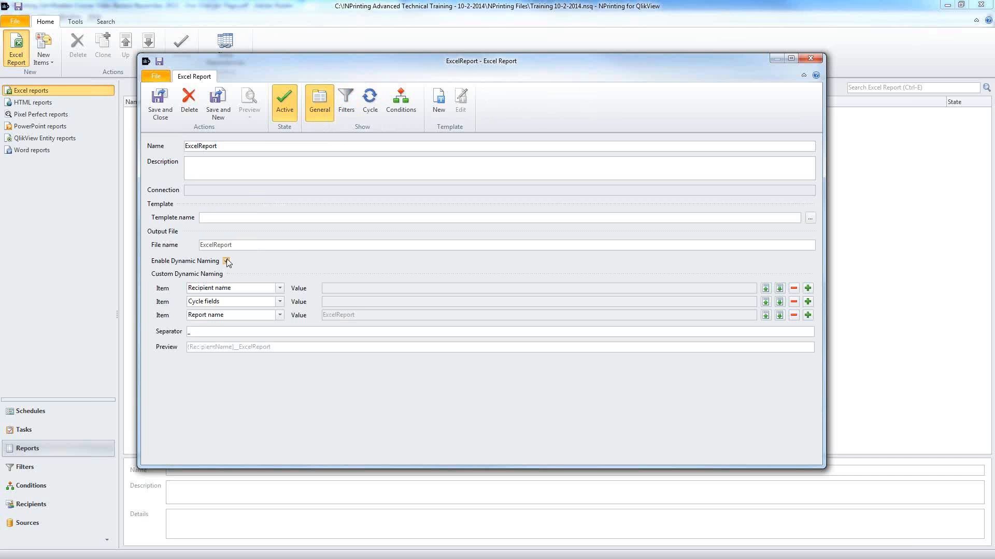
pyautogui.click(226, 260)
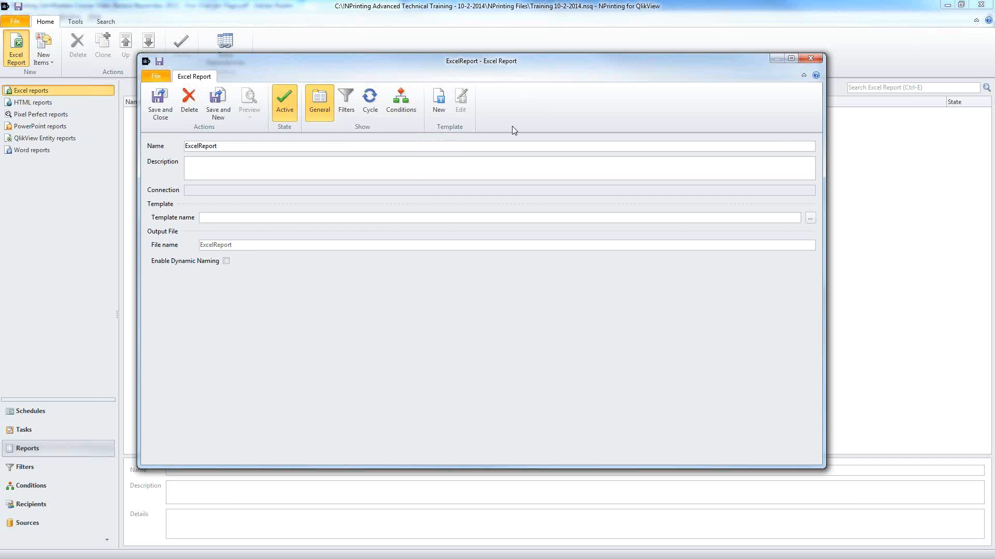
pyautogui.click(441, 102)
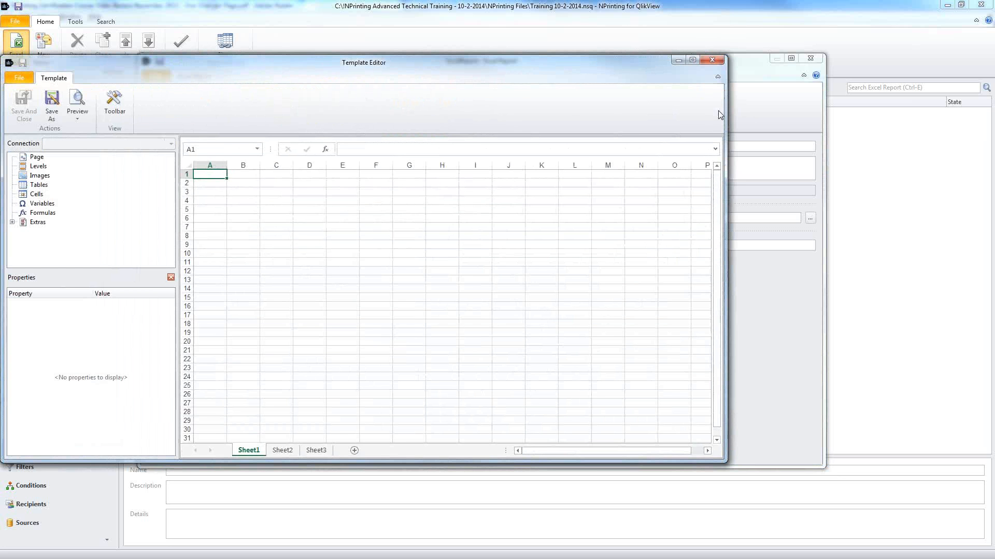
# Step: Show the Excel editing tools and maximize the Template Editor window
pyautogui.click(116, 106)
pyautogui.moveTo(272, 70); pyautogui.dragTo(356, 64)
pyautogui.doubleClick(356, 64)
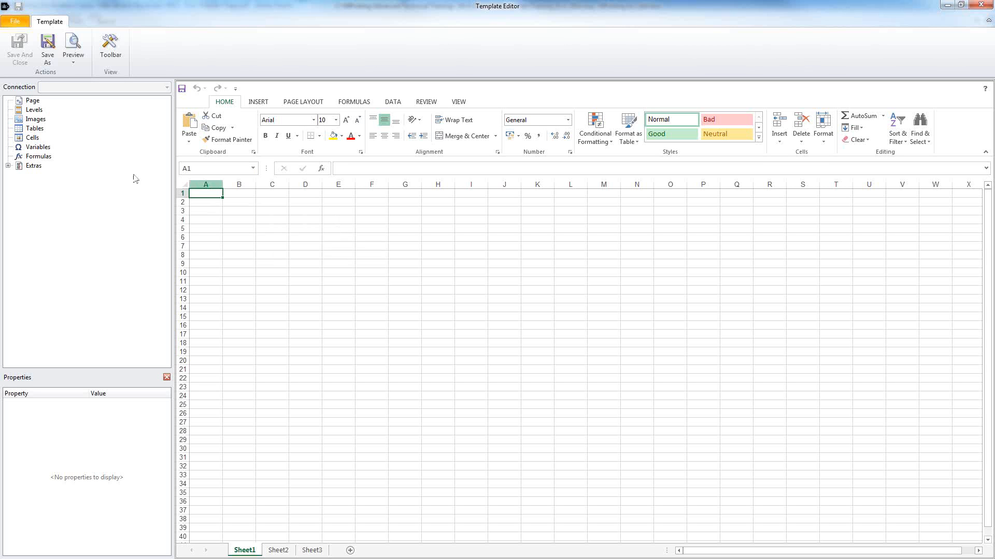
# Step: Add CH184 - Top 25 Products from the Sales Demo connection as a template table and expand its columns
pyautogui.rightClick(30, 130)
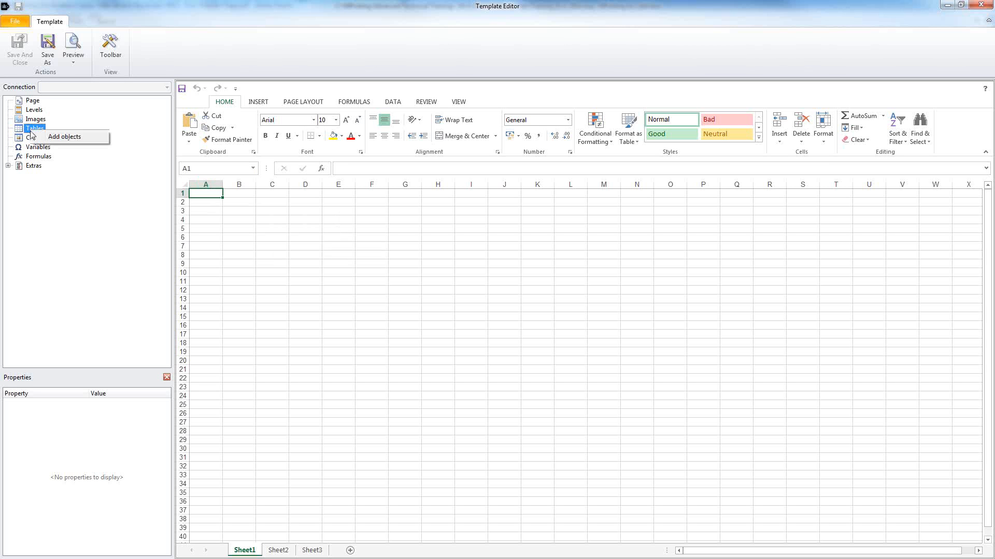
pyautogui.click(61, 137)
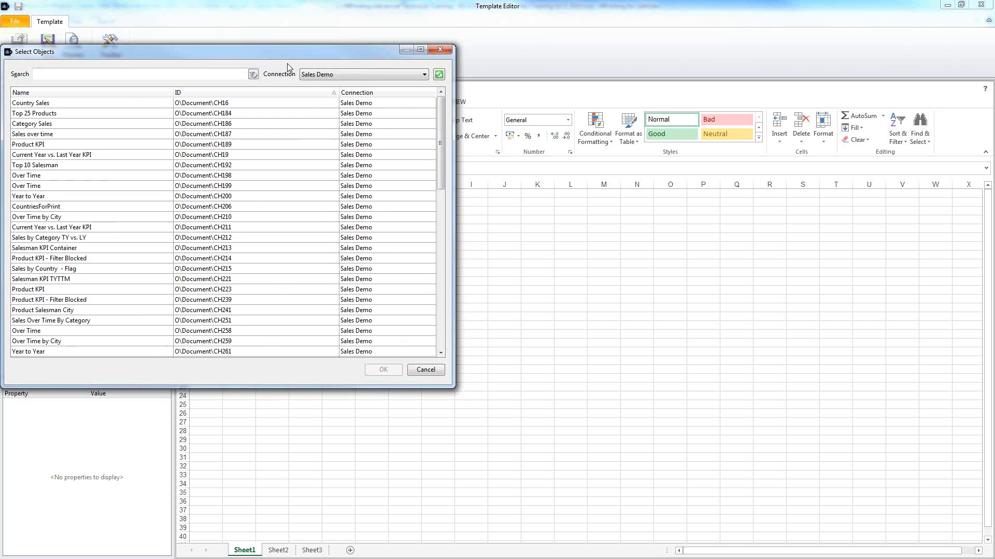
pyautogui.moveTo(340, 58); pyautogui.dragTo(461, 51)
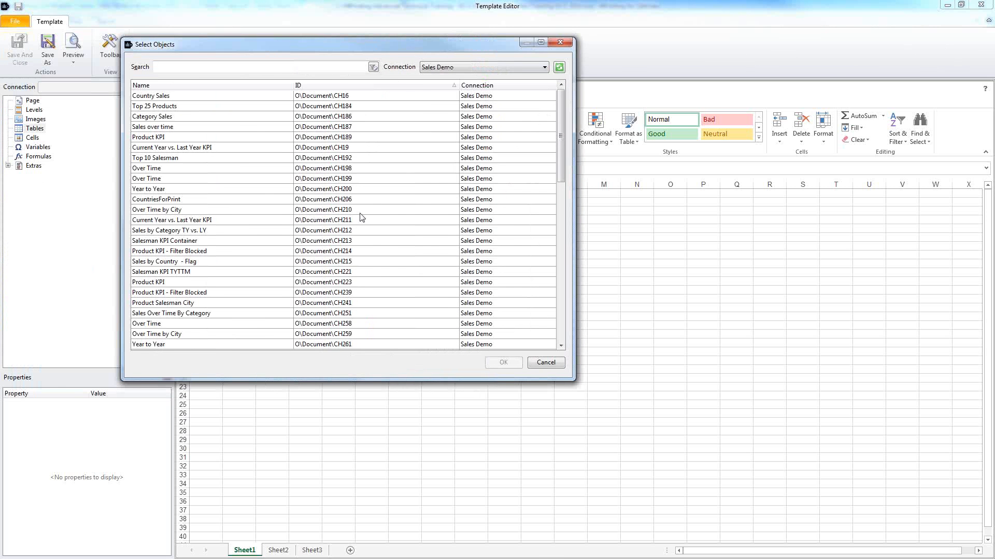
pyautogui.click(487, 69)
pyautogui.click(482, 94)
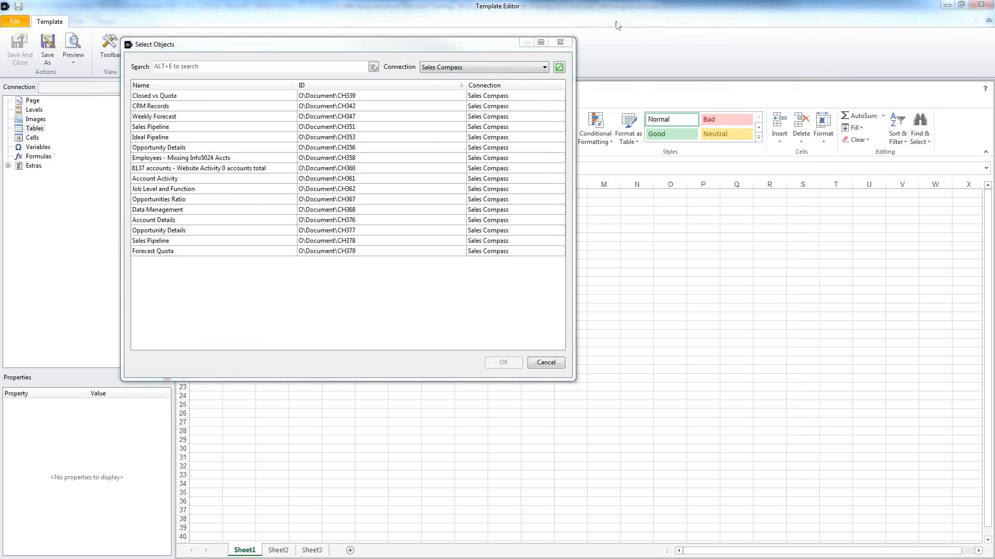
pyautogui.click(475, 68)
pyautogui.click(466, 93)
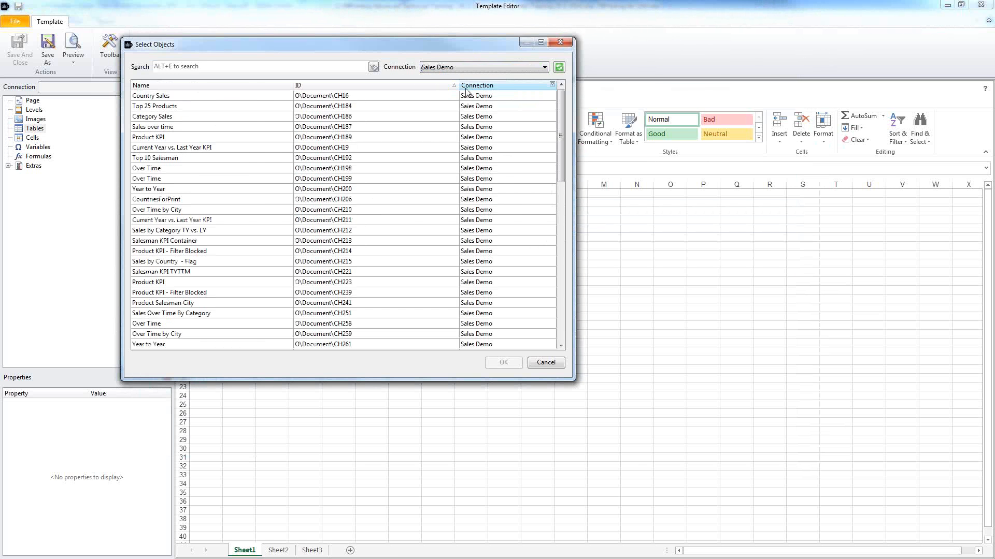
pyautogui.doubleClick(312, 106)
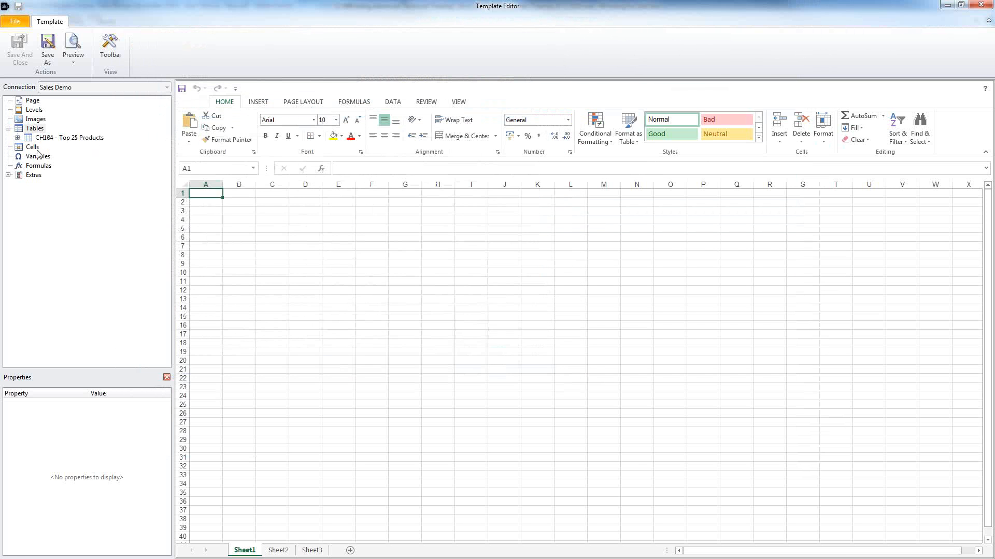
pyautogui.click(17, 137)
pyautogui.click(43, 138)
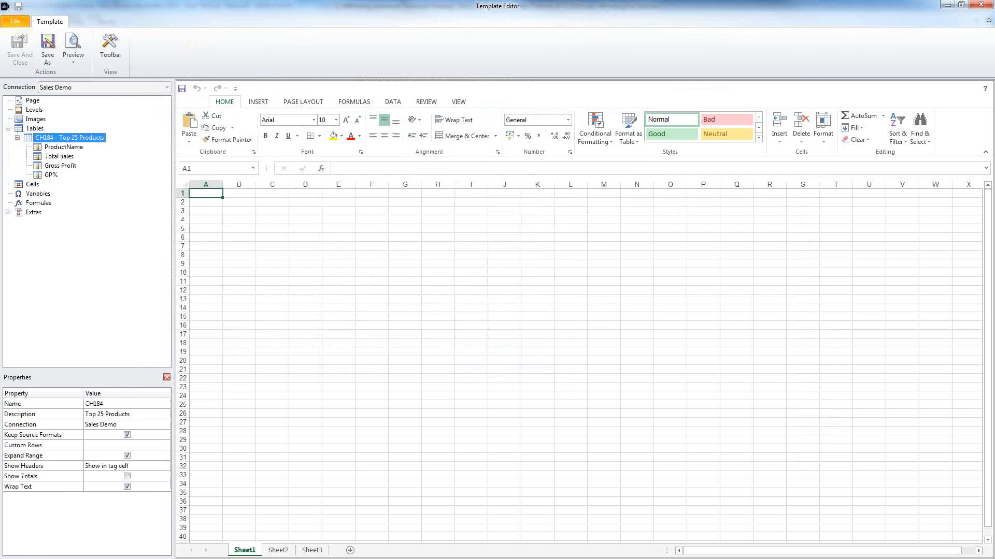
pyautogui.hotkey('alt', 'Tab')
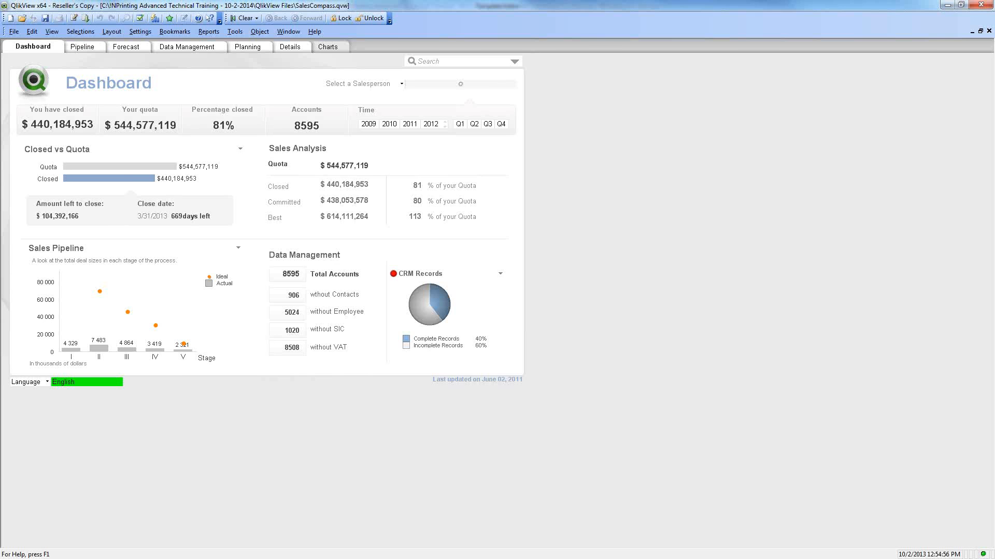
# Step: Open QT Sales Demo in QlikView and activate the Top 25 Products chart on the Products sheet
pyautogui.click(14, 31)
pyautogui.click(90, 338)
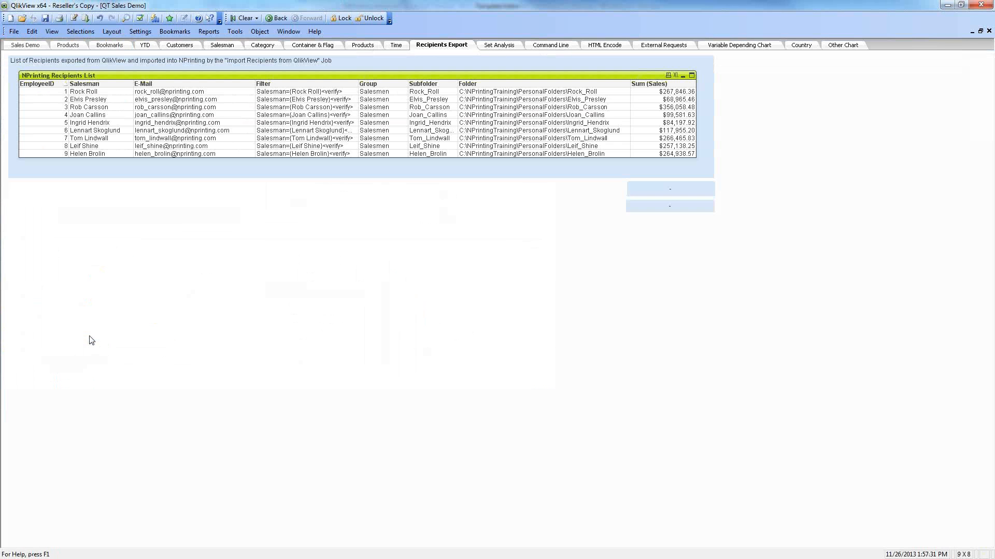
pyautogui.click(77, 45)
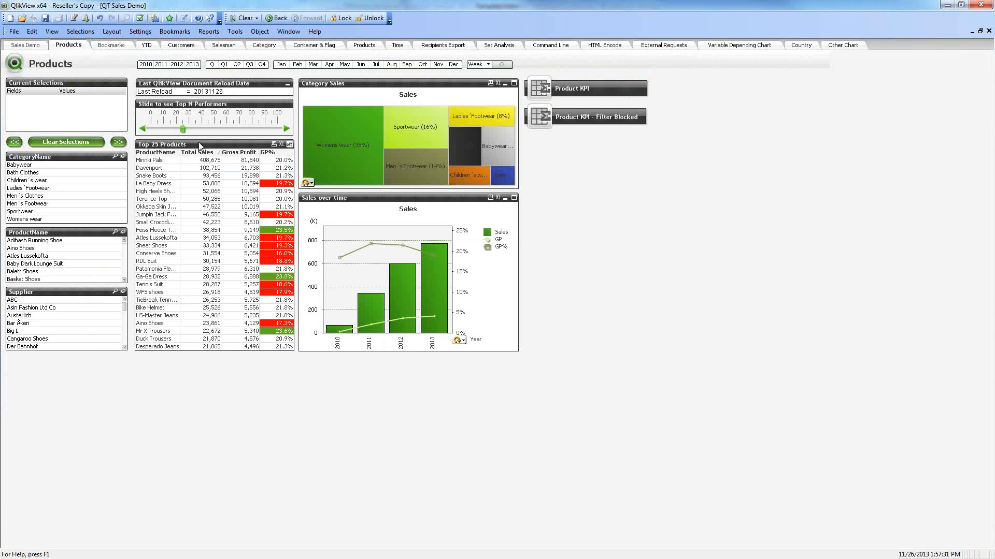
pyautogui.click(200, 145)
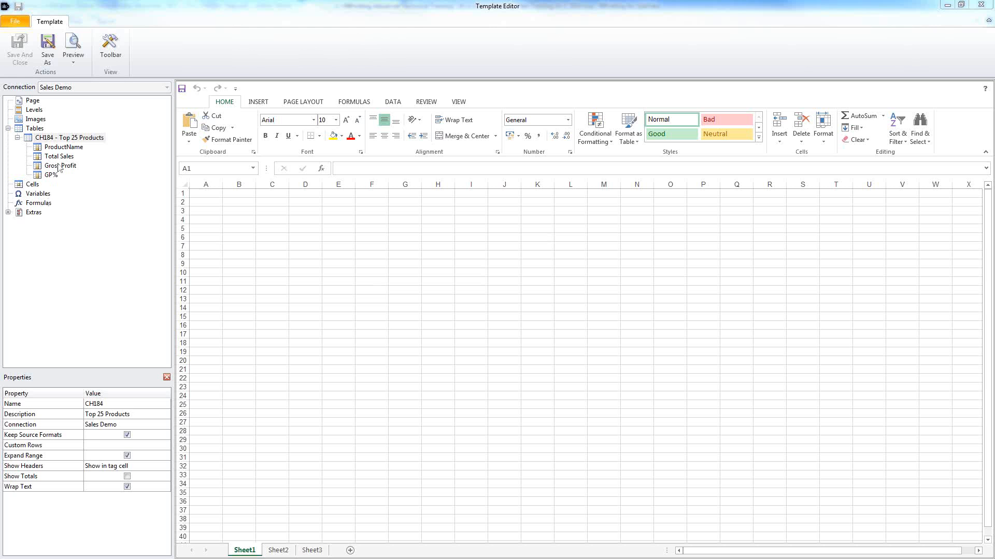
# Step: Place ProductName, Total Sales, Gross Profit and GP% headers with tags at C7 and widen columns C–F
pyautogui.click(60, 147)
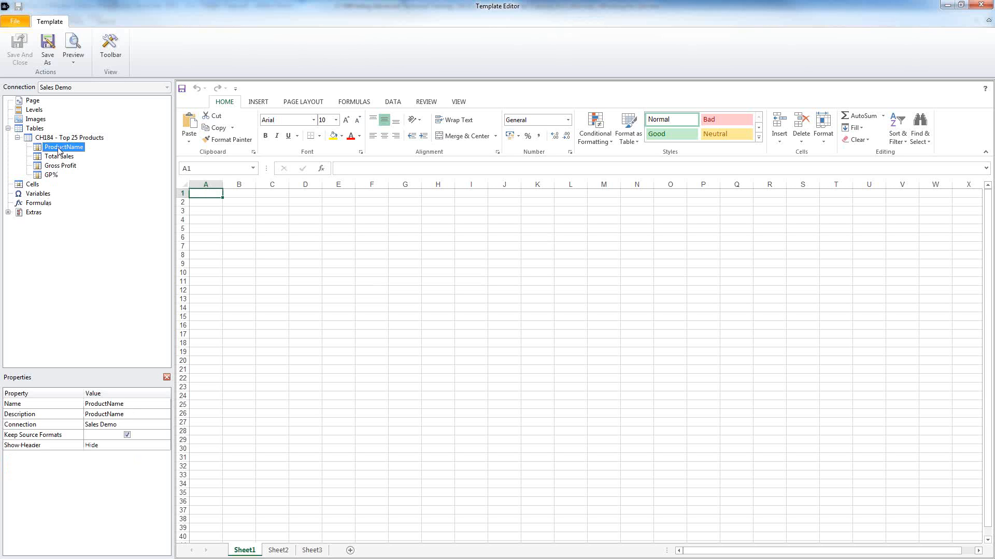
pyautogui.keyDown('shift'); pyautogui.click(54, 176); pyautogui.keyUp('shift')
pyautogui.moveTo(57, 150); pyautogui.dragTo(284, 247)
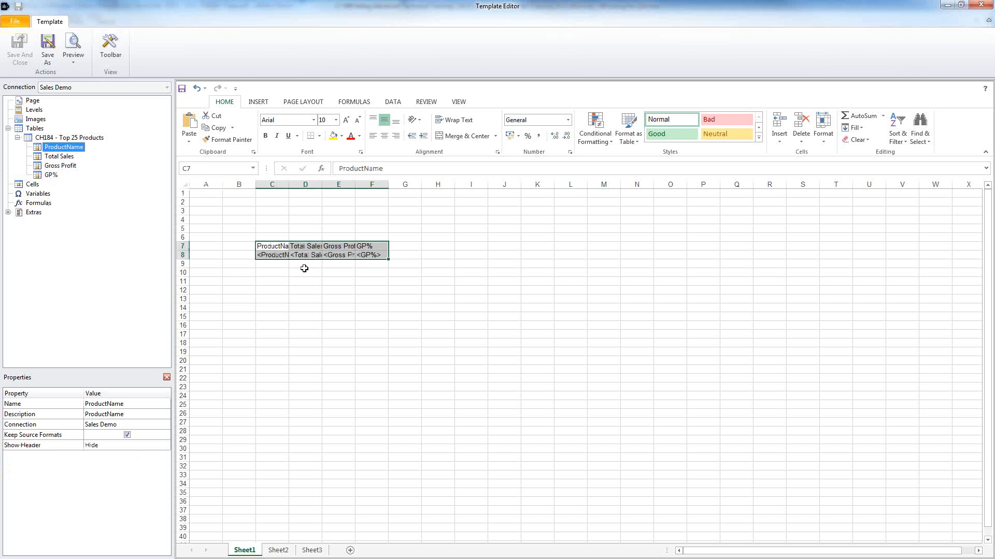
pyautogui.click(272, 185)
pyautogui.moveTo(272, 185); pyautogui.dragTo(429, 185)
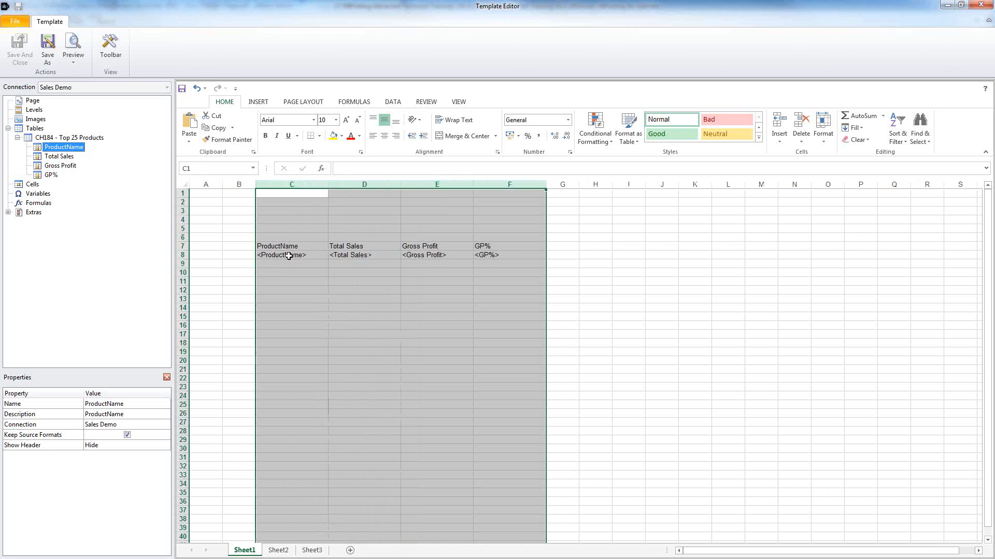
pyautogui.click(182, 256)
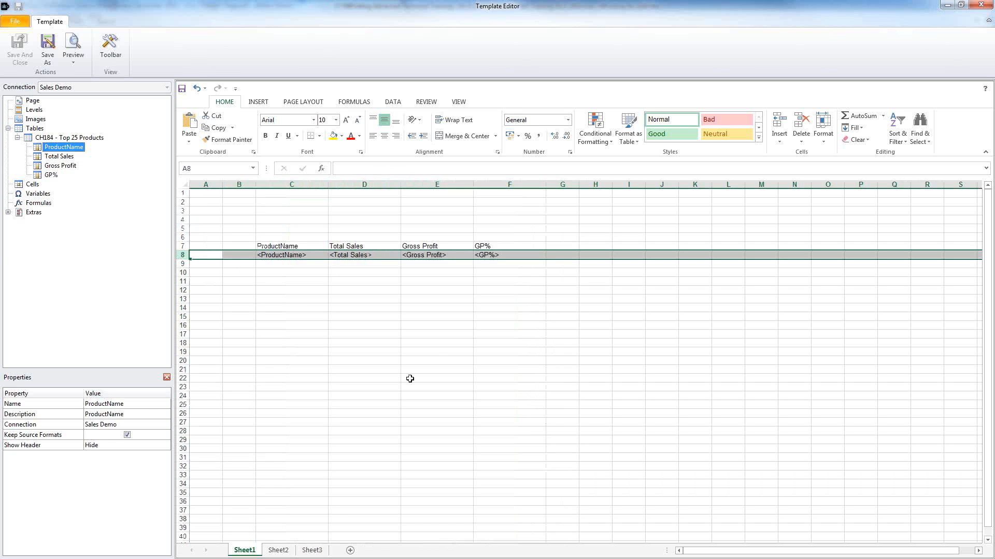
pyautogui.moveTo(454, 272); pyautogui.dragTo(458, 460)
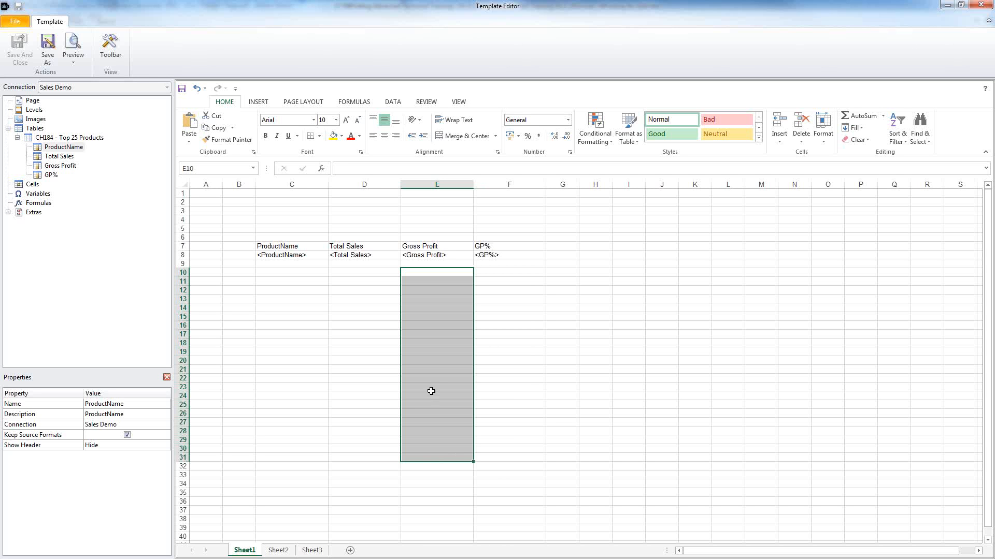
# Step: Fill row 9 yellow, then preview the product sales report in Excel and close it
pyautogui.click(183, 264)
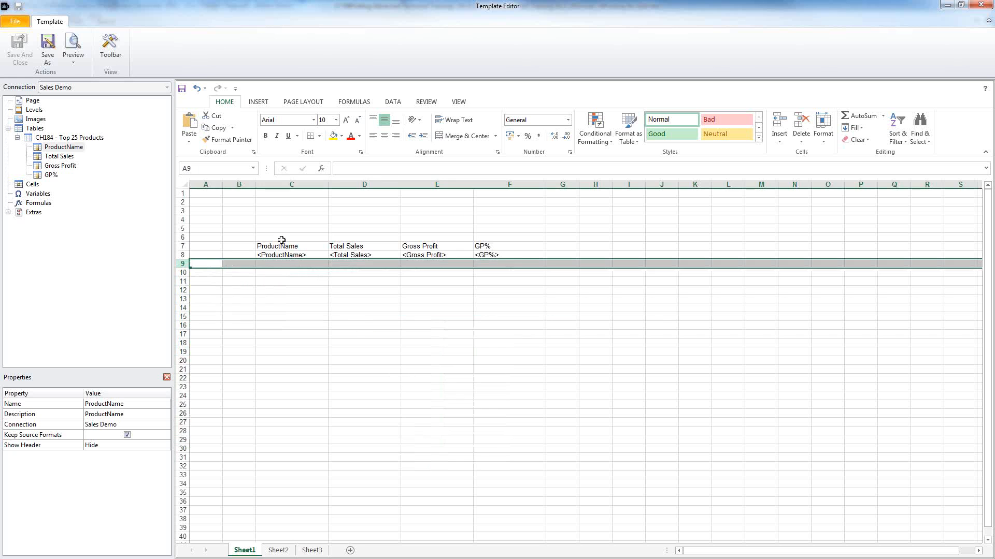
pyautogui.click(333, 136)
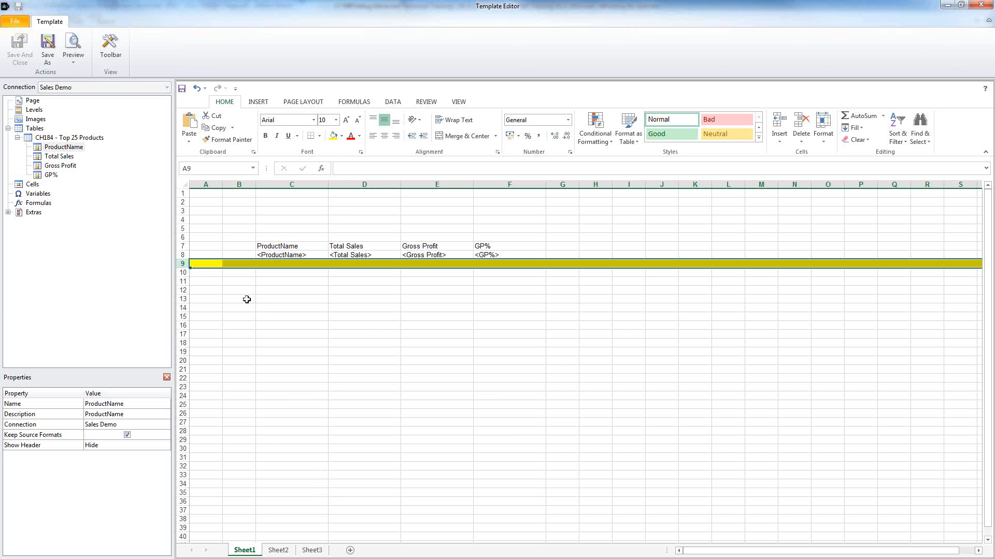
pyautogui.click(74, 47)
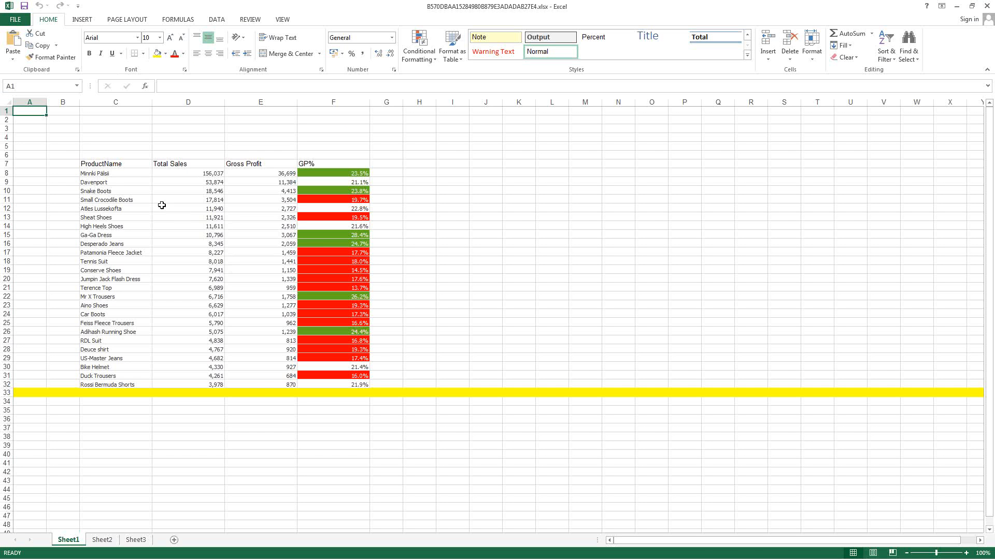
pyautogui.moveTo(119, 182); pyautogui.dragTo(321, 377)
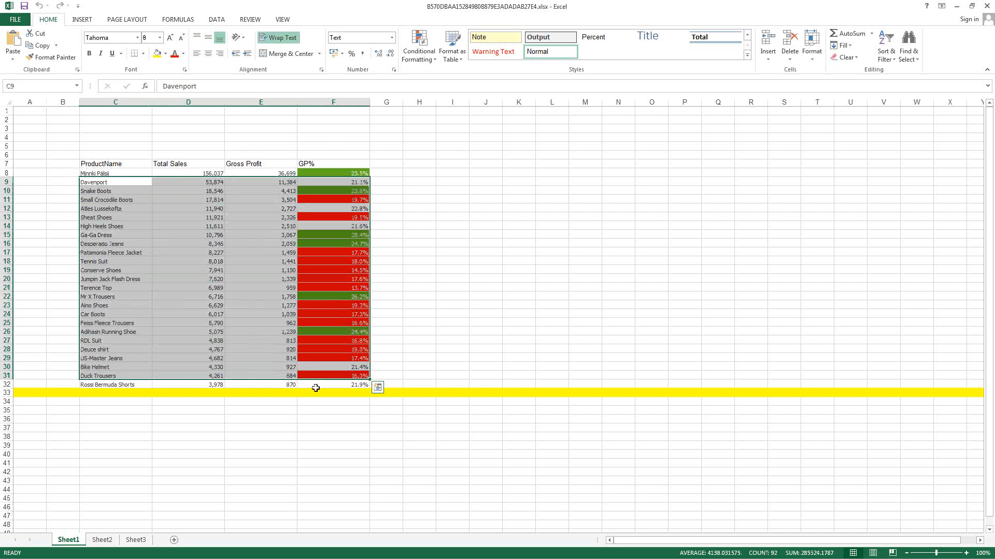
pyautogui.click(7, 393)
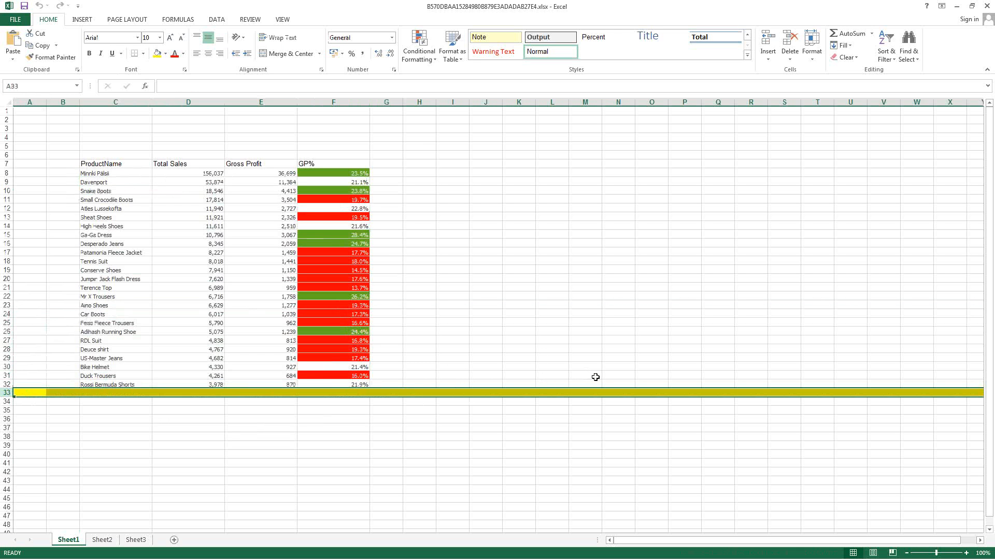
pyautogui.moveTo(201, 218); pyautogui.dragTo(365, 341)
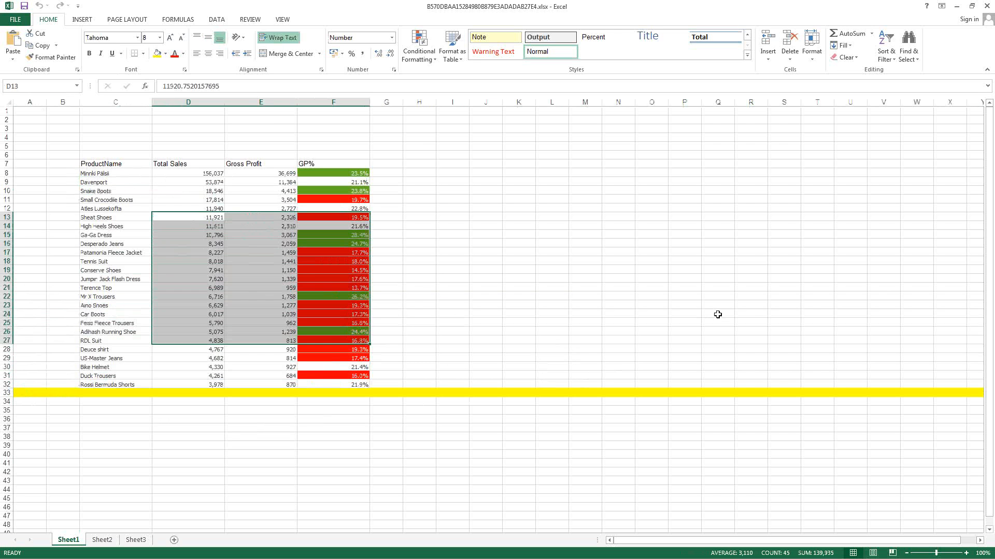
pyautogui.click(987, 6)
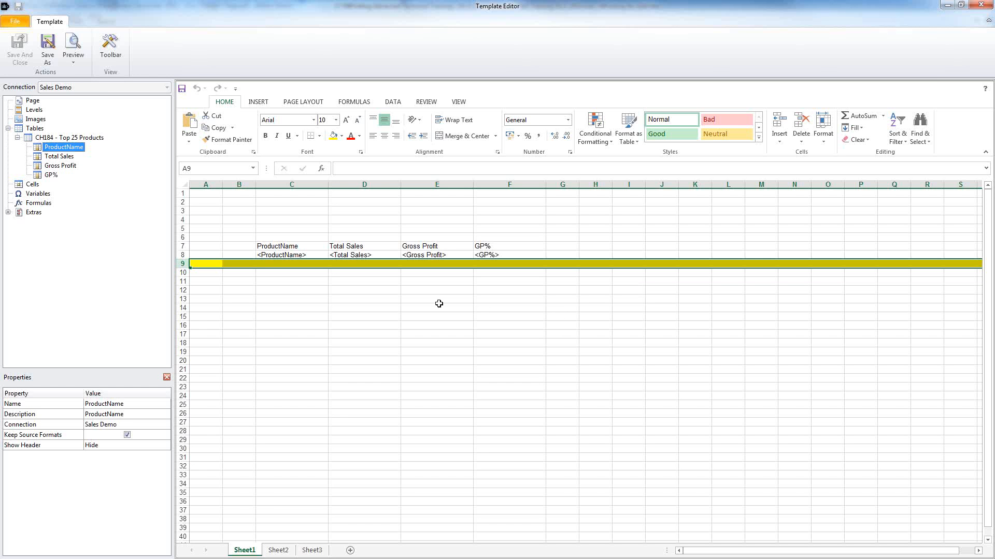
# Step: Enter =SUM(D8:D9) in cell D10 to total the Total Sales tag
pyautogui.click(376, 275)
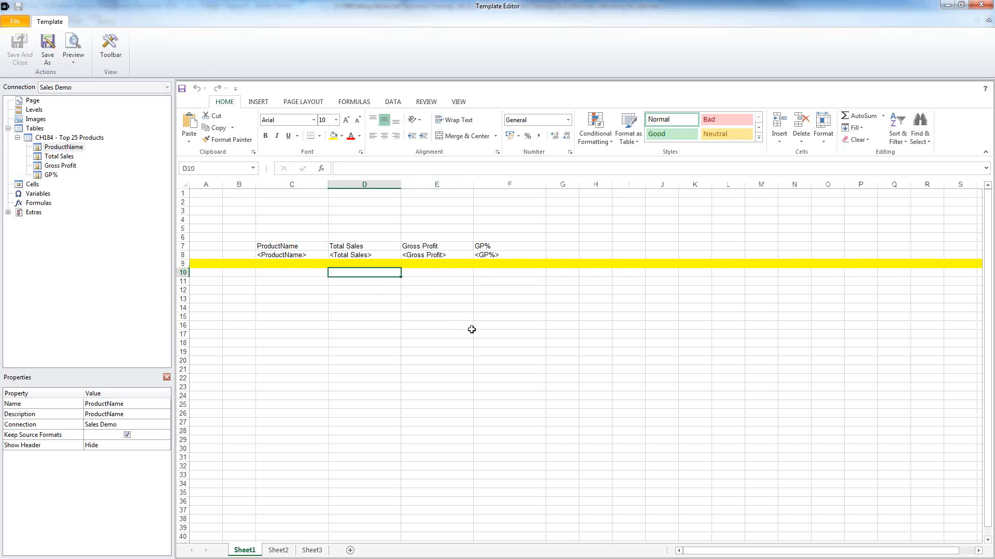
pyautogui.click(853, 116)
pyautogui.click(357, 255)
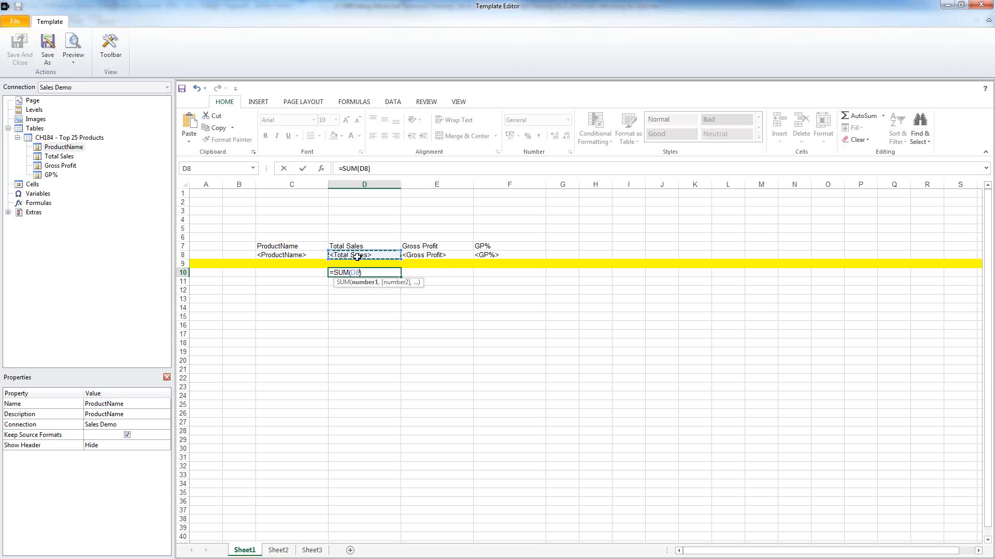
pyautogui.moveTo(356, 257); pyautogui.dragTo(355, 264)
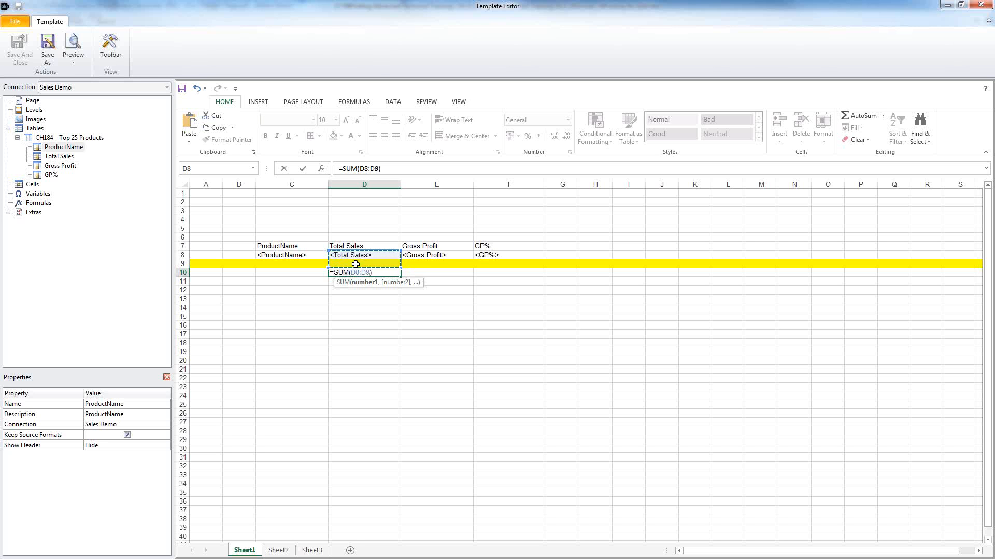
pyautogui.press('Return')
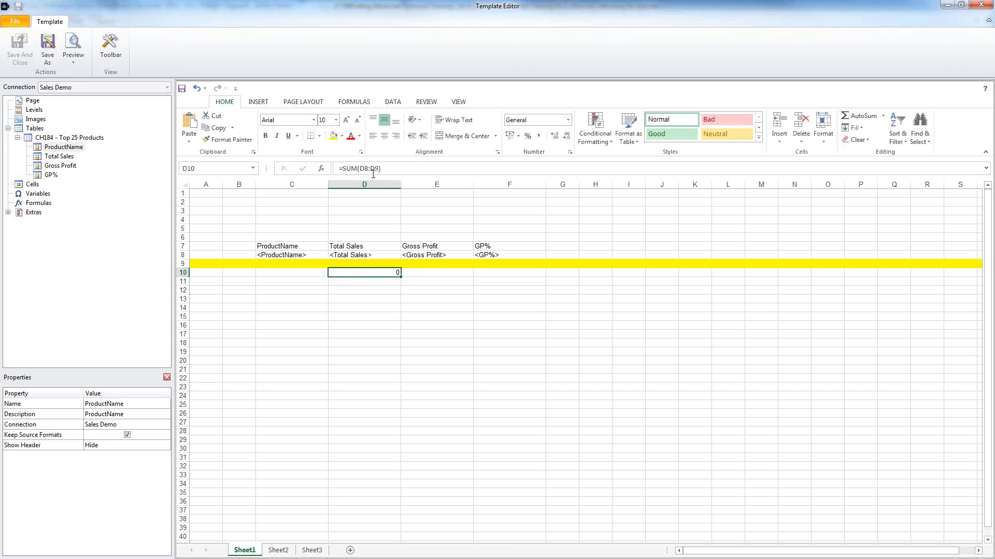
pyautogui.click(372, 170)
pyautogui.press('Escape')
# Step: Enter the same =SUM(D8:D9) formula in D5, then select D8:E10
pyautogui.click(388, 228)
pyautogui.click(879, 114)
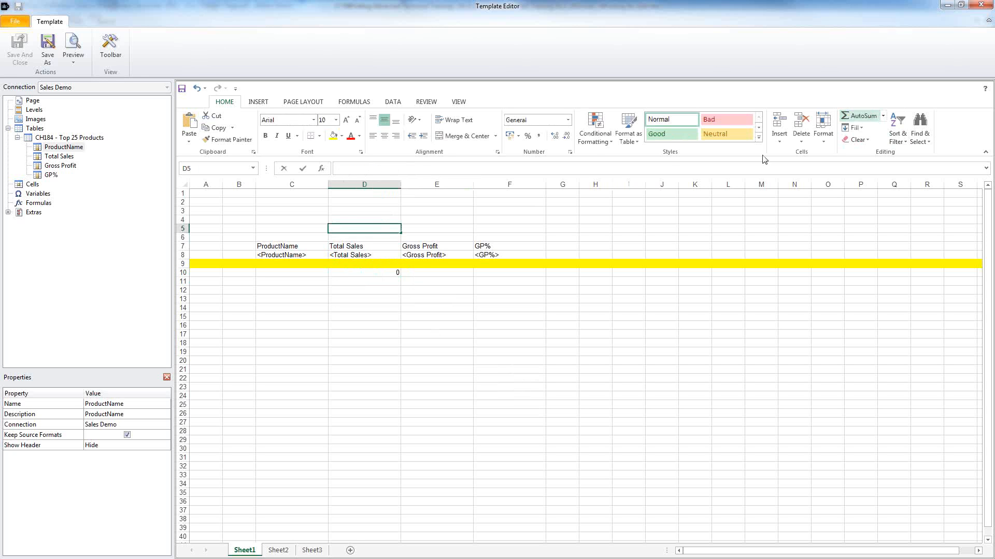
pyautogui.moveTo(364, 255); pyautogui.dragTo(366, 263)
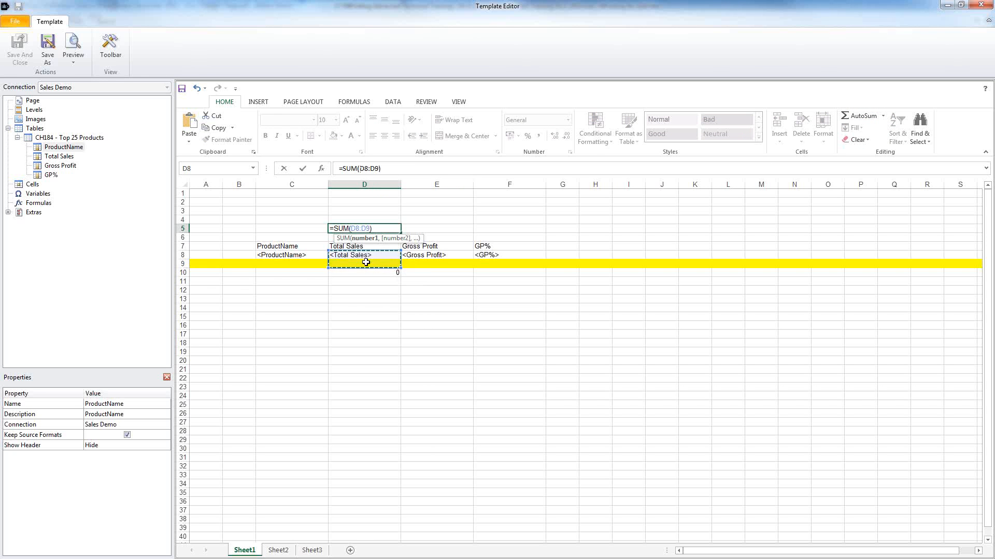
pyautogui.press('Return')
pyautogui.press('Up')
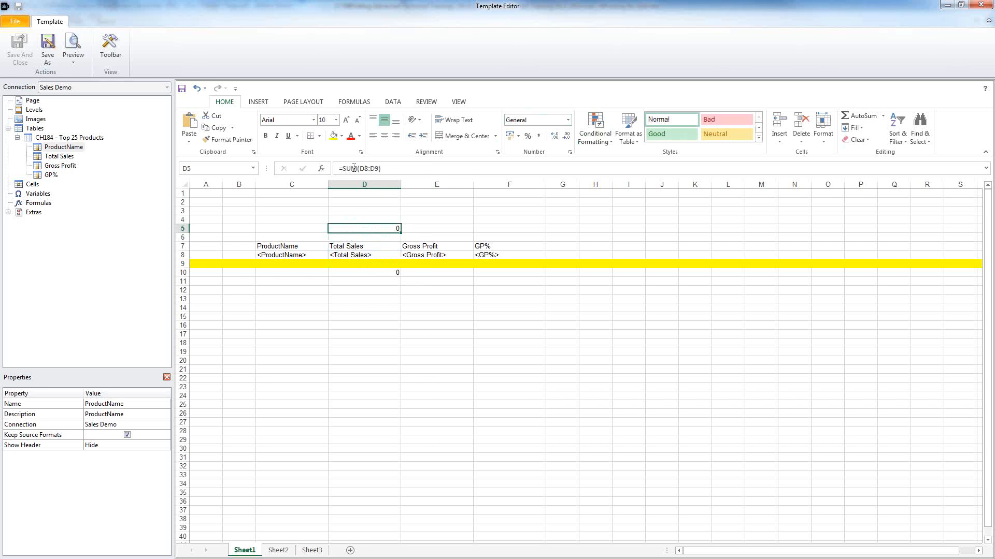
pyautogui.click(366, 169)
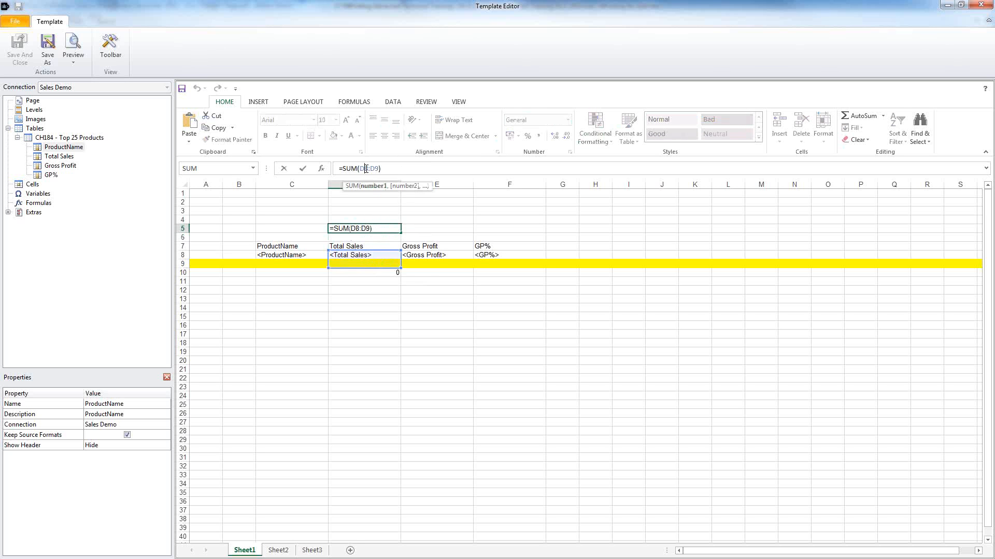
pyautogui.press('Escape')
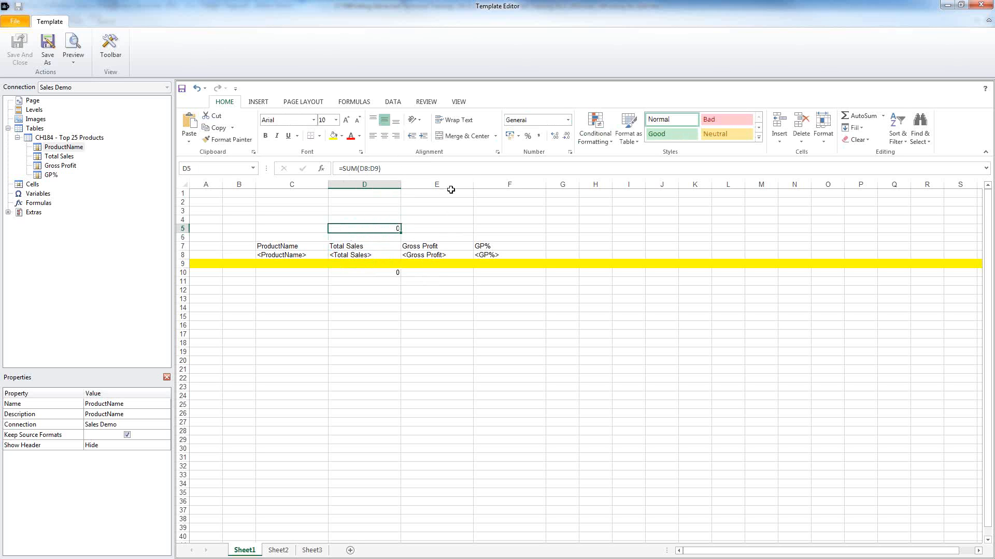
pyautogui.moveTo(362, 257); pyautogui.dragTo(440, 270)
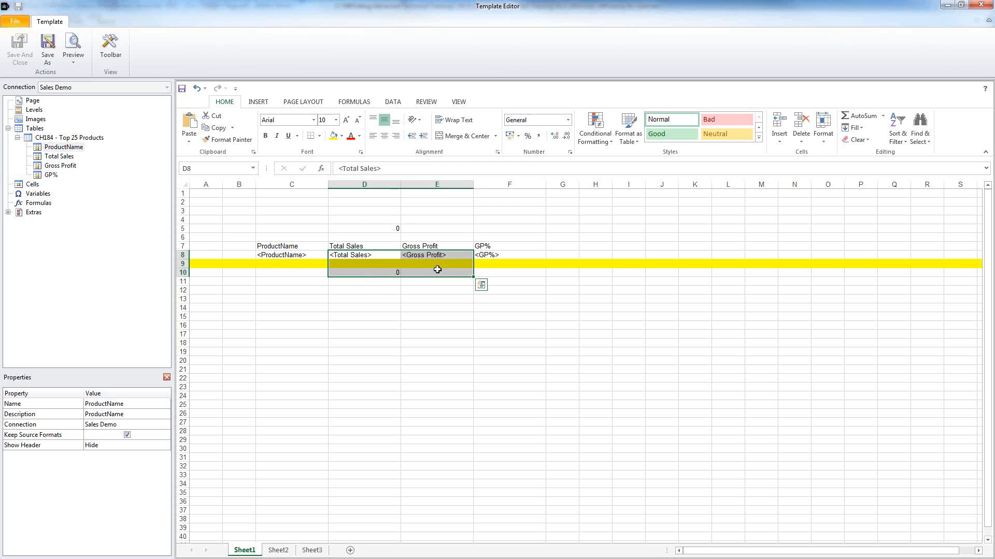
# Step: Apply US dollar accounting format to D8:E10 and stop Total Sales keeping its source formats
pyautogui.click(518, 136)
pyautogui.click(525, 153)
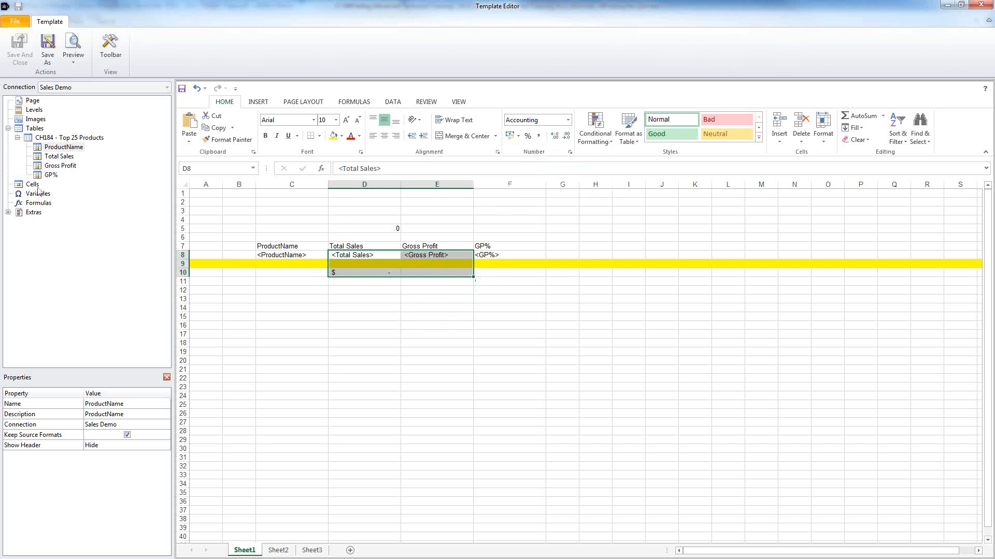
pyautogui.click(55, 157)
pyautogui.click(52, 166)
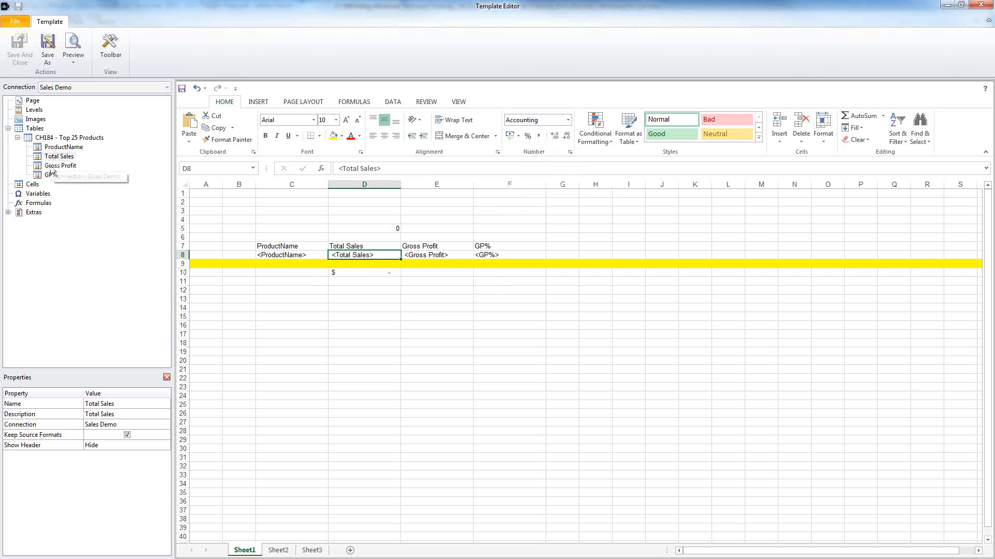
pyautogui.click(54, 157)
pyautogui.click(71, 138)
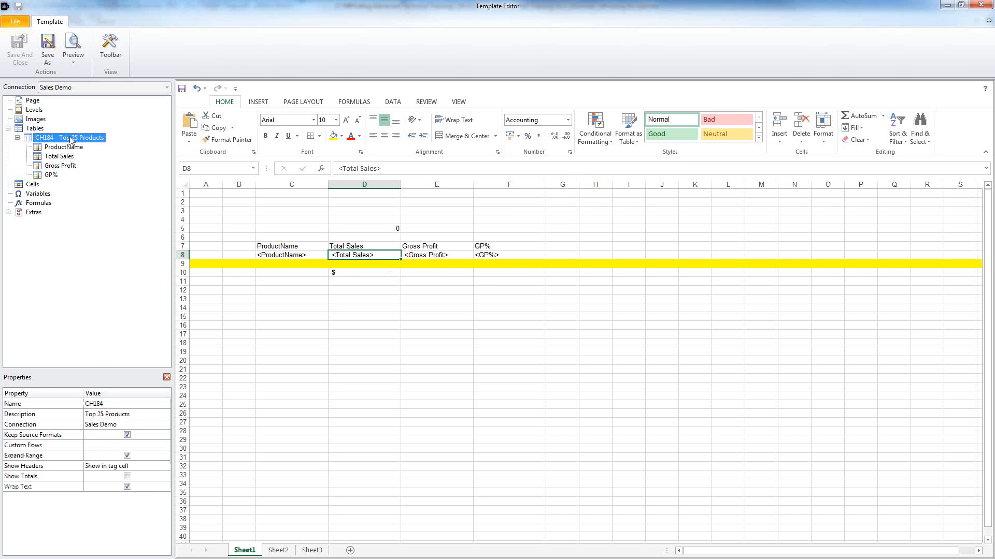
pyautogui.click(59, 156)
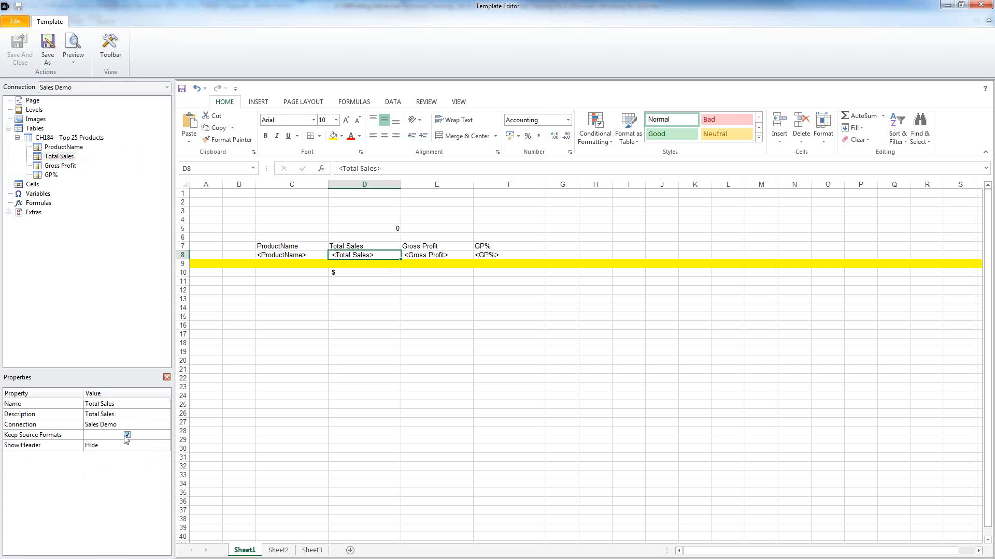
pyautogui.click(126, 436)
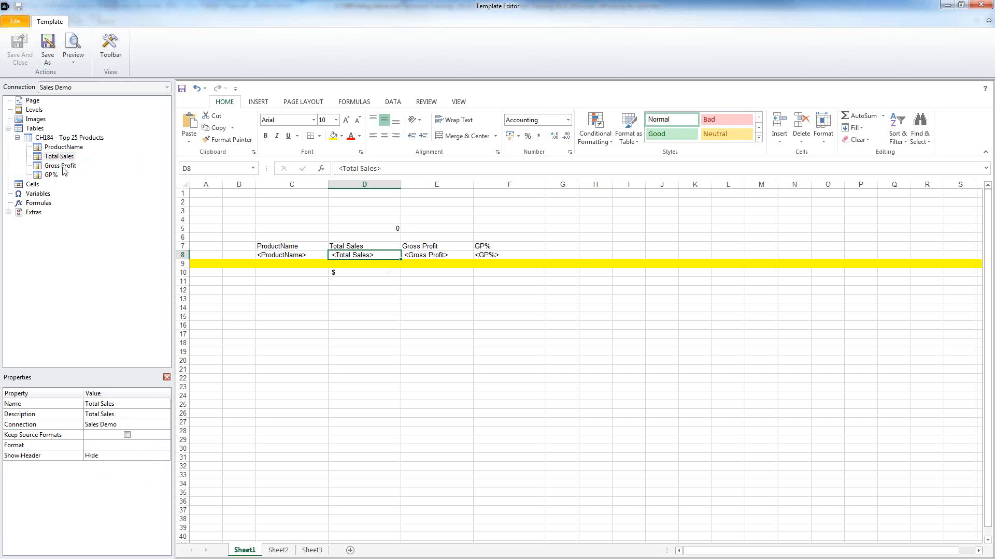
# Step: Add gradient fill data bars to the Gross Profit column E and preview the report
pyautogui.click(61, 166)
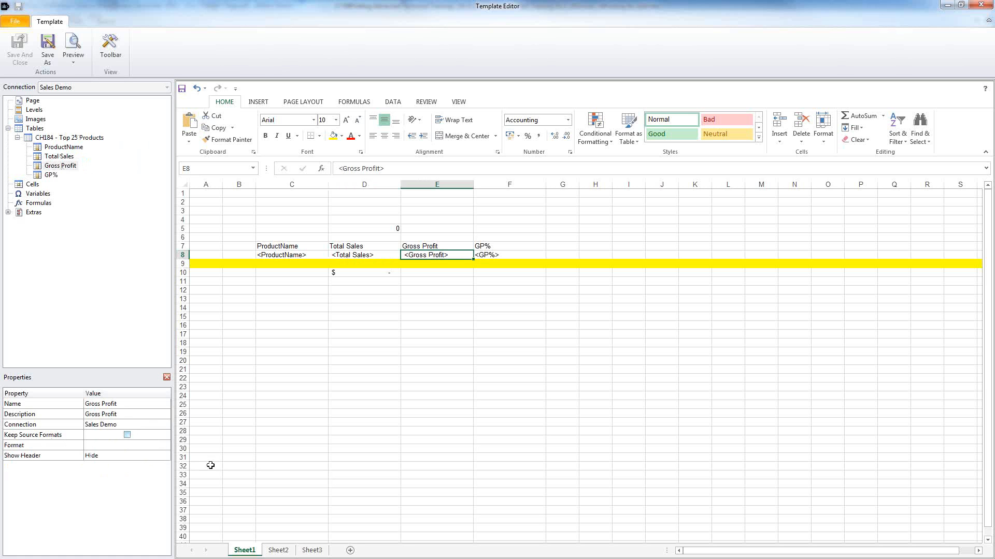
pyautogui.click(445, 182)
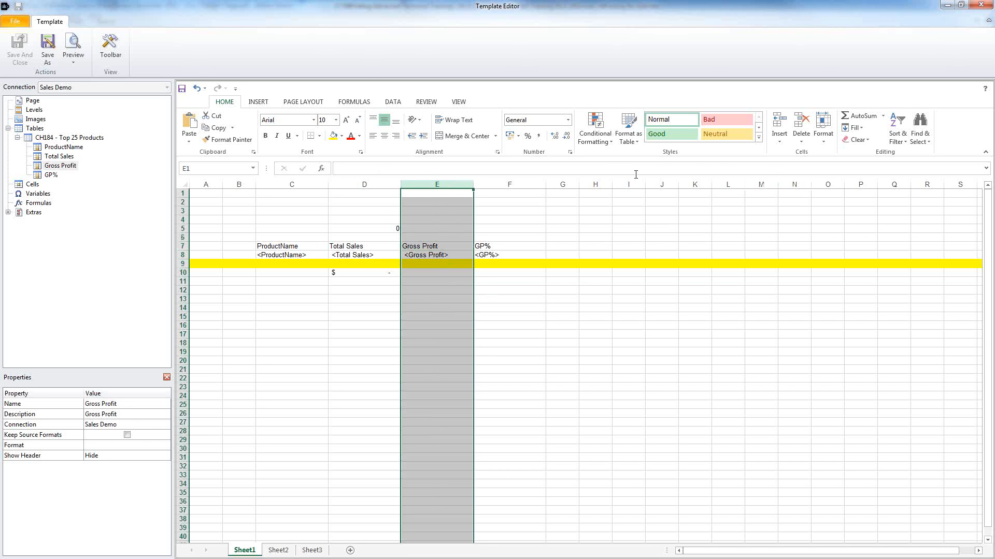
pyautogui.click(609, 140)
pyautogui.moveTo(622, 208)
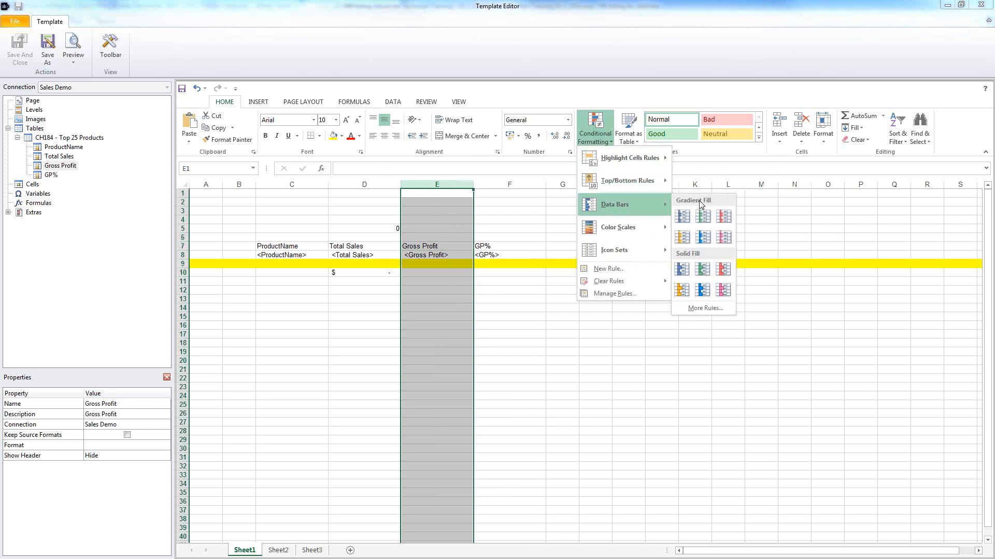
pyautogui.click(681, 219)
pyautogui.click(517, 299)
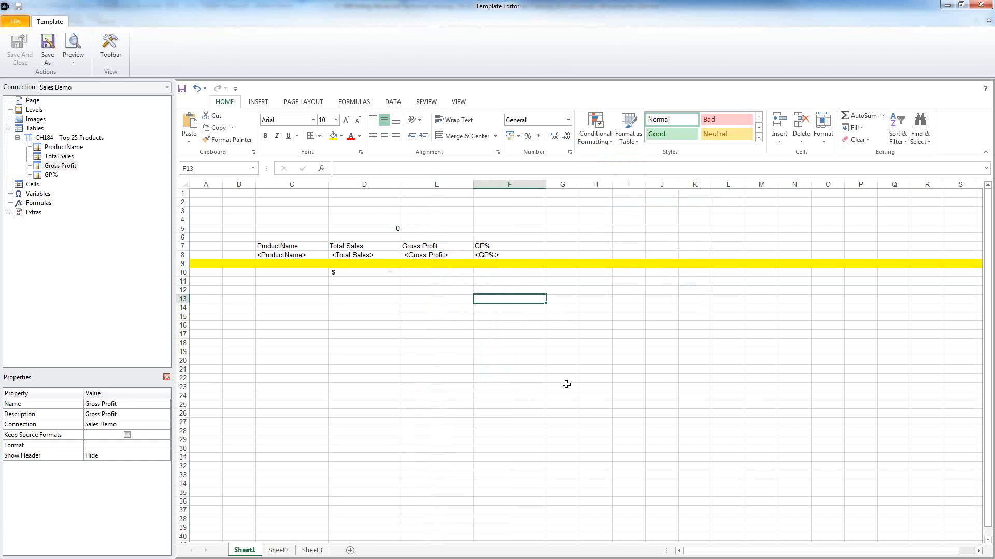
pyautogui.click(78, 48)
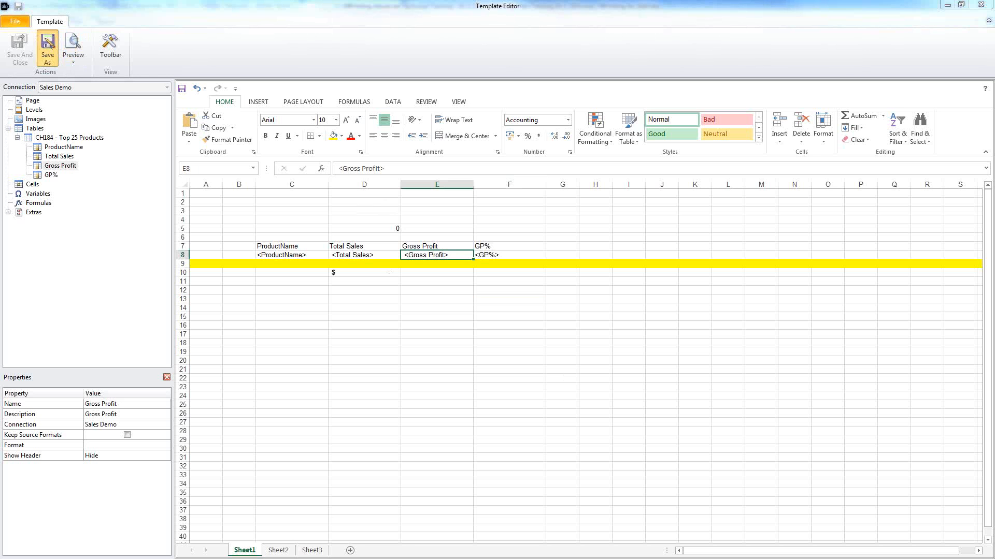
# Step: Save the template under the new name 'Simple Excel Pages', confirming the Templates folder path
pyautogui.moveTo(994, 151); pyautogui.dragTo(317, 75)
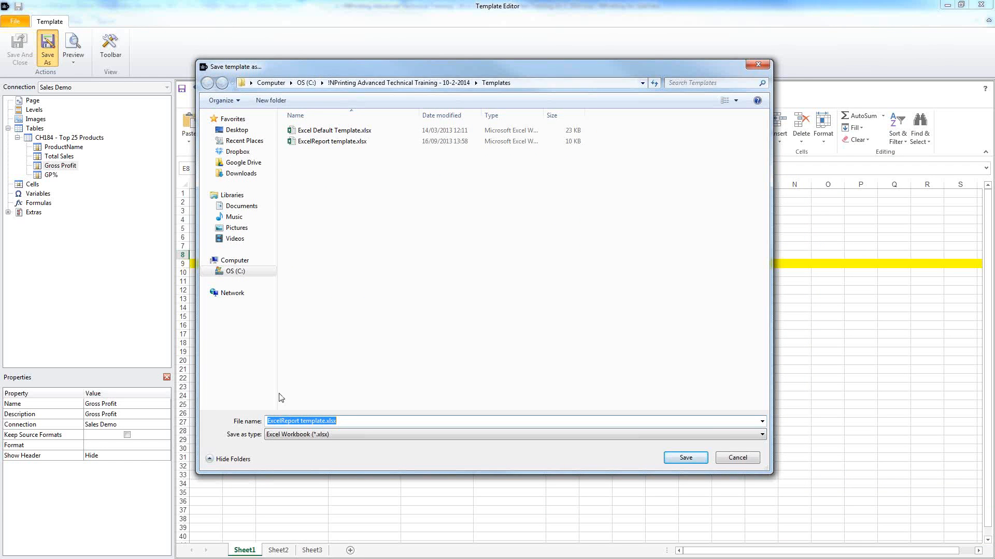
pyautogui.click(340, 422)
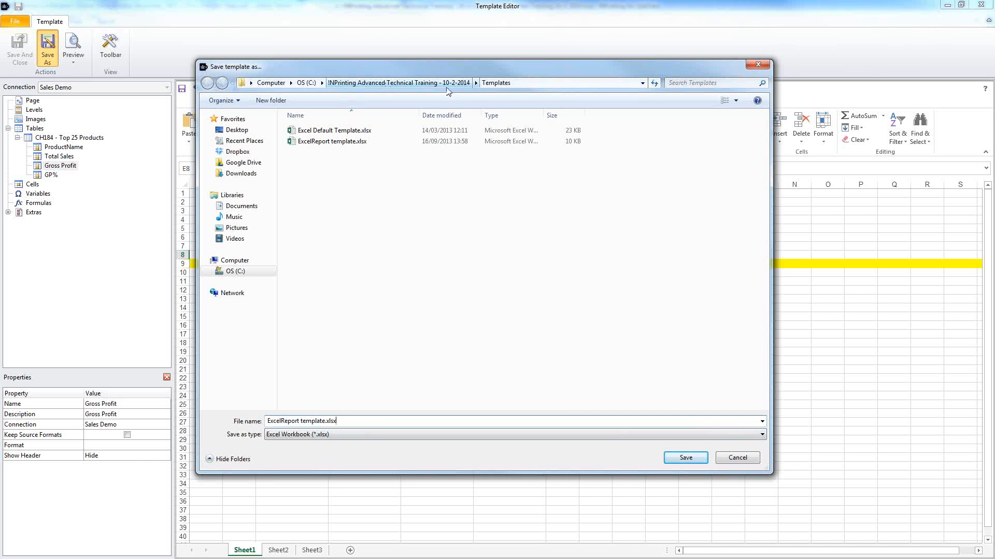
pyautogui.click(546, 84)
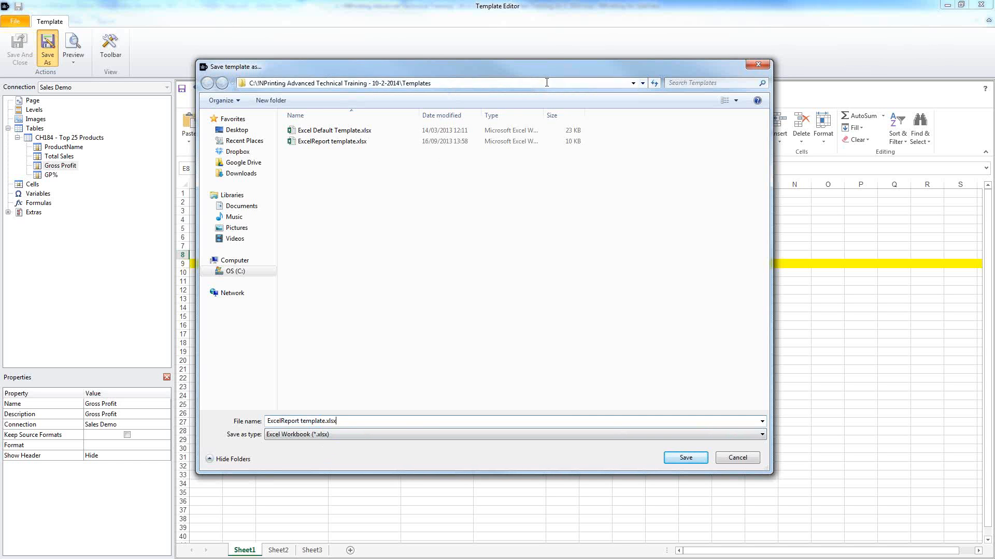
pyautogui.click(490, 86)
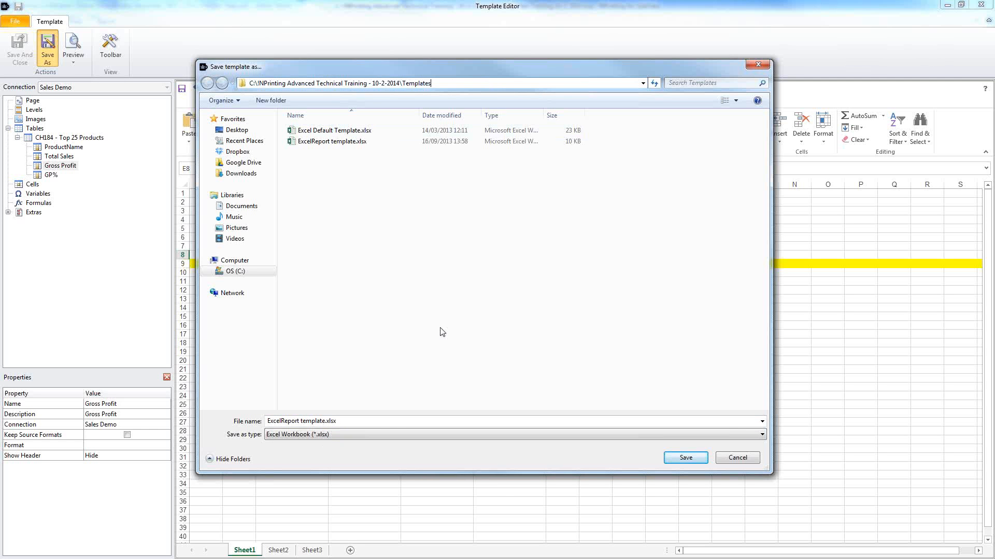
pyautogui.click(373, 424)
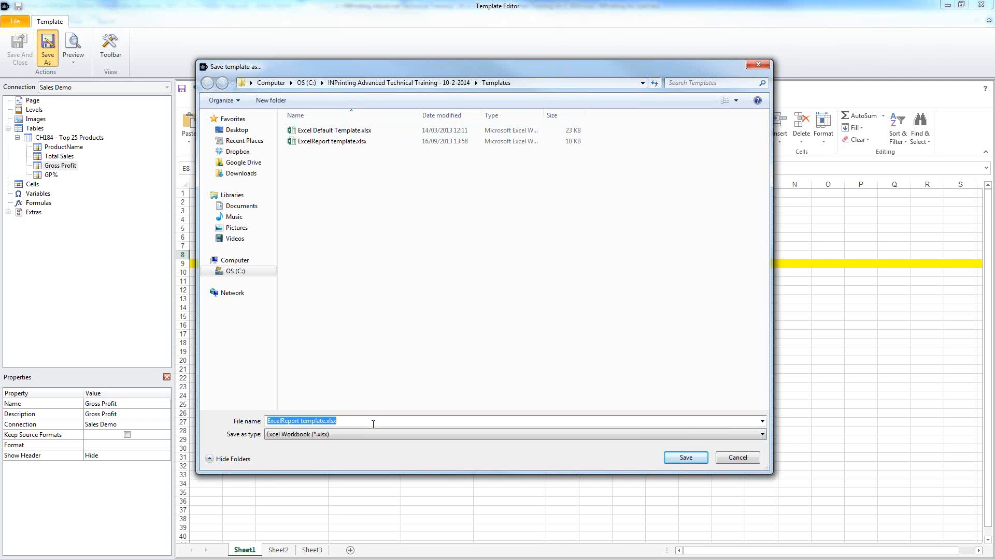
pyautogui.write('Simple Excel Pages')
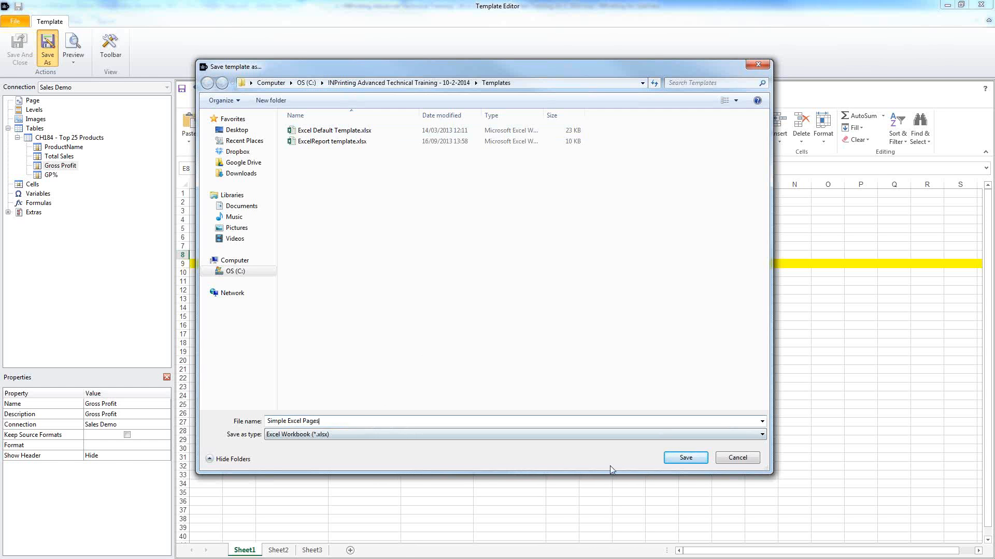
pyautogui.click(685, 458)
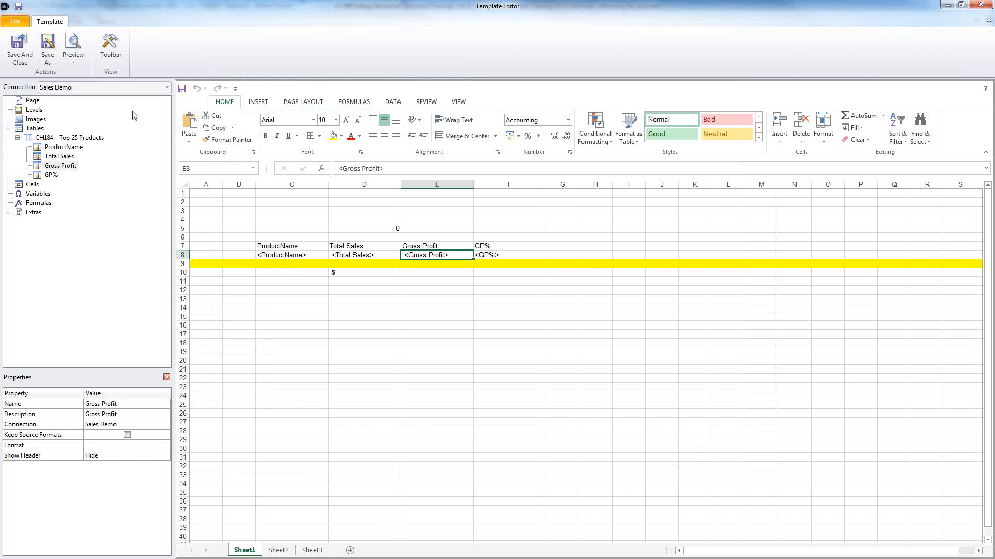
# Step: Generate the preview and inspect the Total Sales values and the total formulas in D34 and D5
pyautogui.click(73, 48)
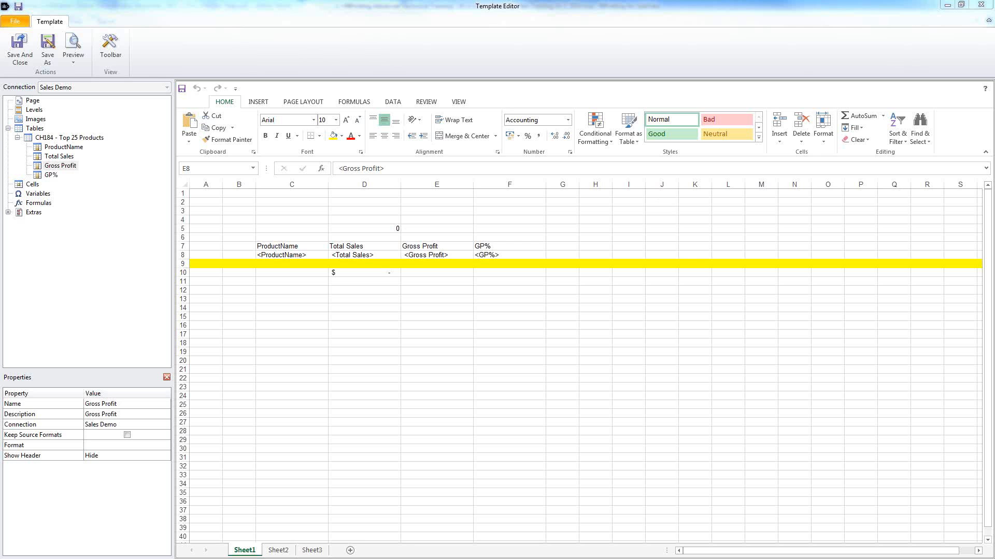
pyautogui.hotkey('alt', 'Tab')
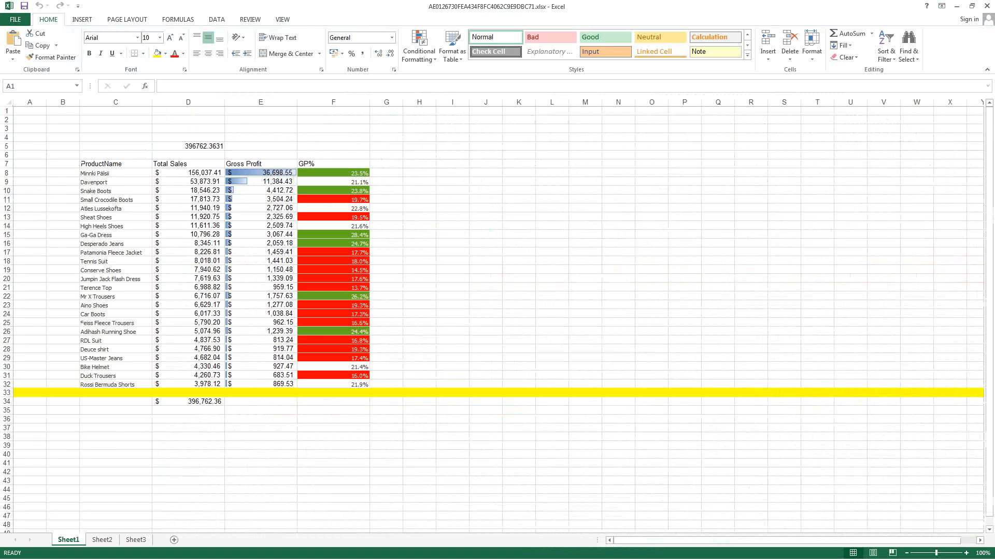
pyautogui.click(195, 173)
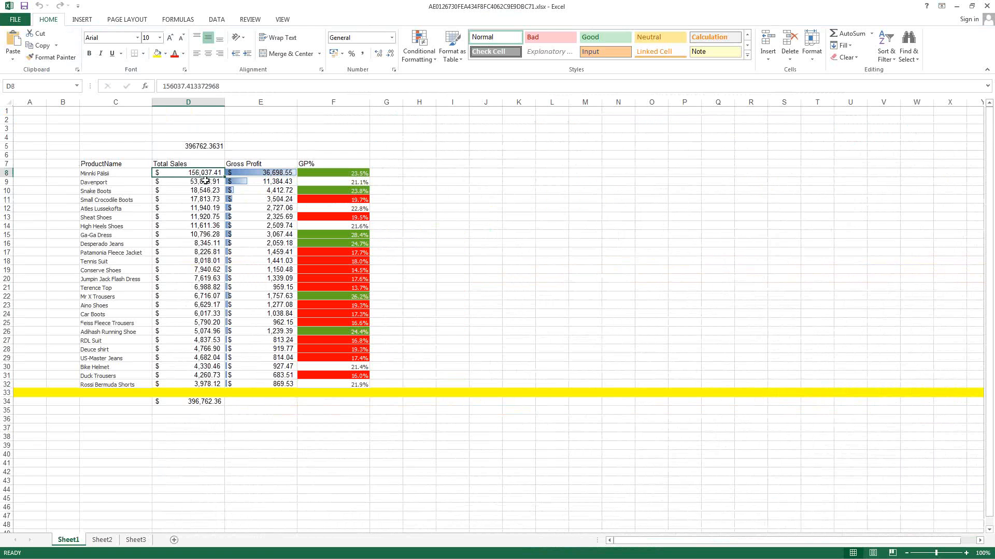
pyautogui.moveTo(205, 180); pyautogui.dragTo(259, 386)
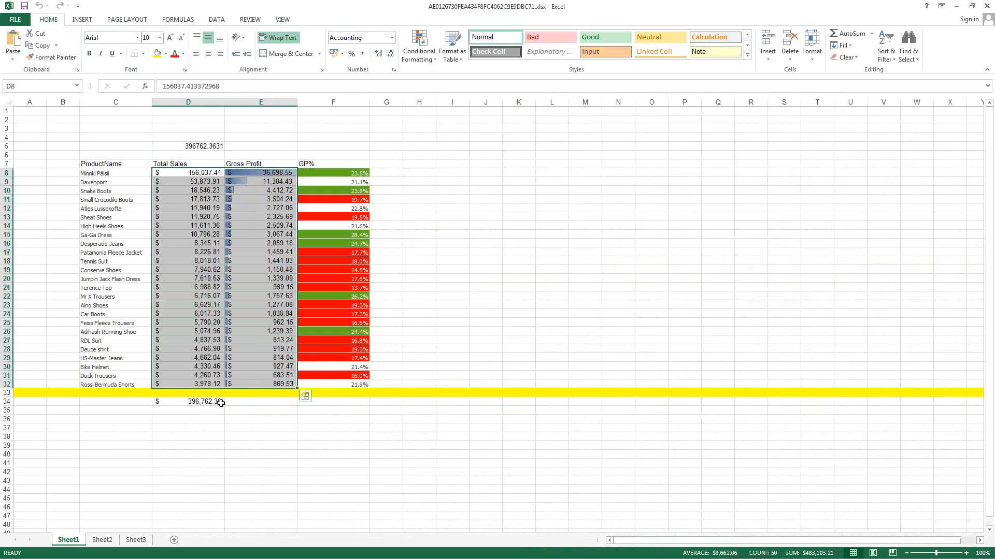
pyautogui.doubleClick(220, 403)
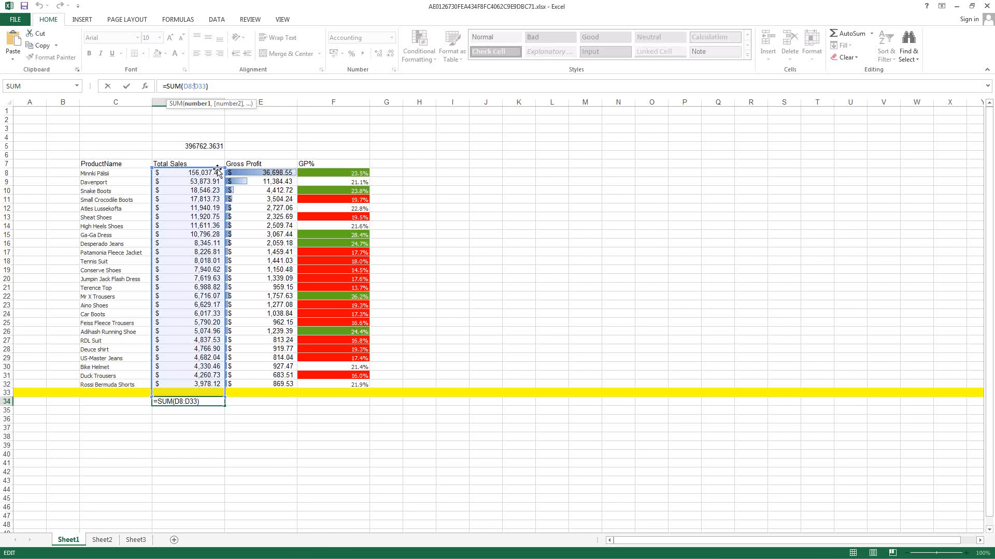
pyautogui.press('Escape')
pyautogui.click(203, 145)
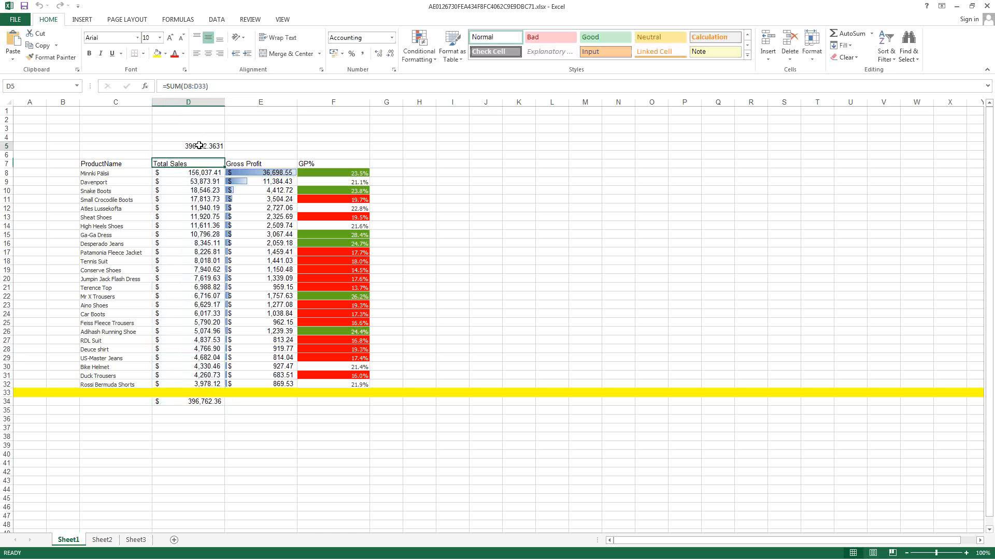
pyautogui.click(200, 87)
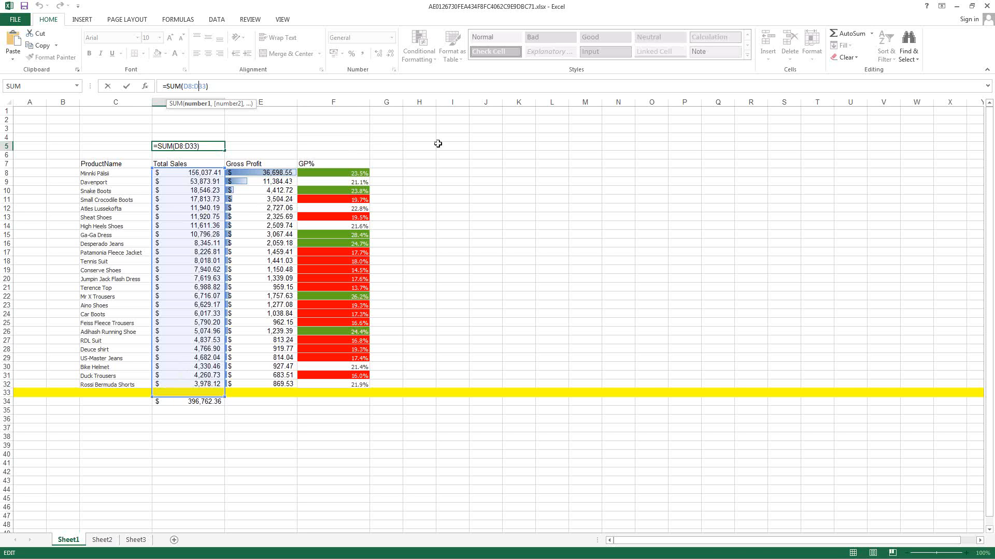
pyautogui.hotkey('ctrl', 'Return')
# Step: Check columns E, F and C, then close the Excel preview without saving
pyautogui.click(270, 102)
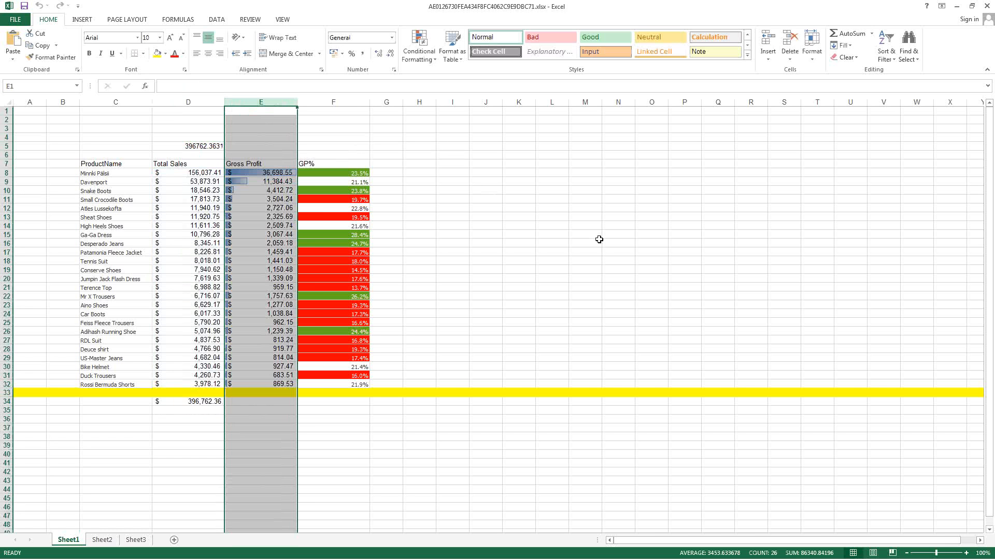
pyautogui.click(345, 102)
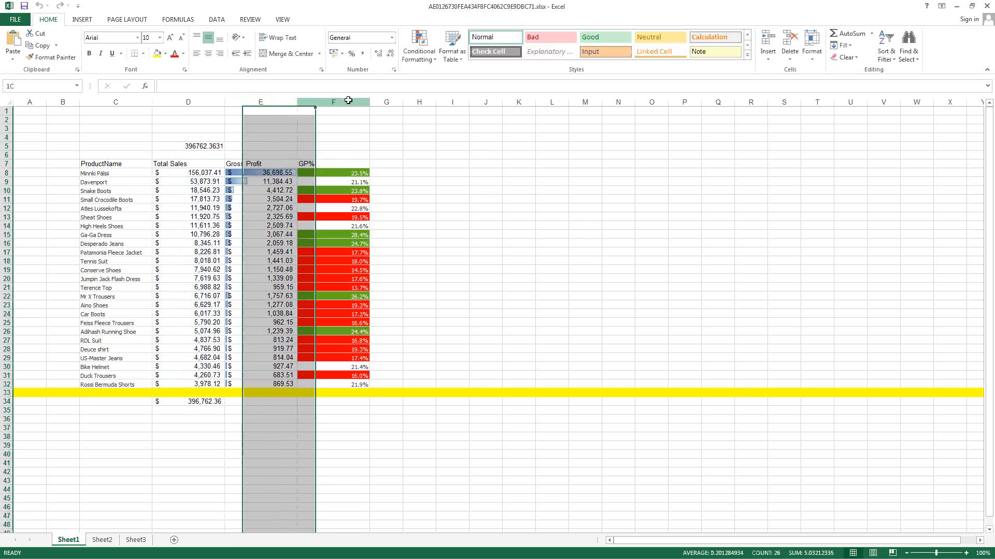
pyautogui.click(116, 101)
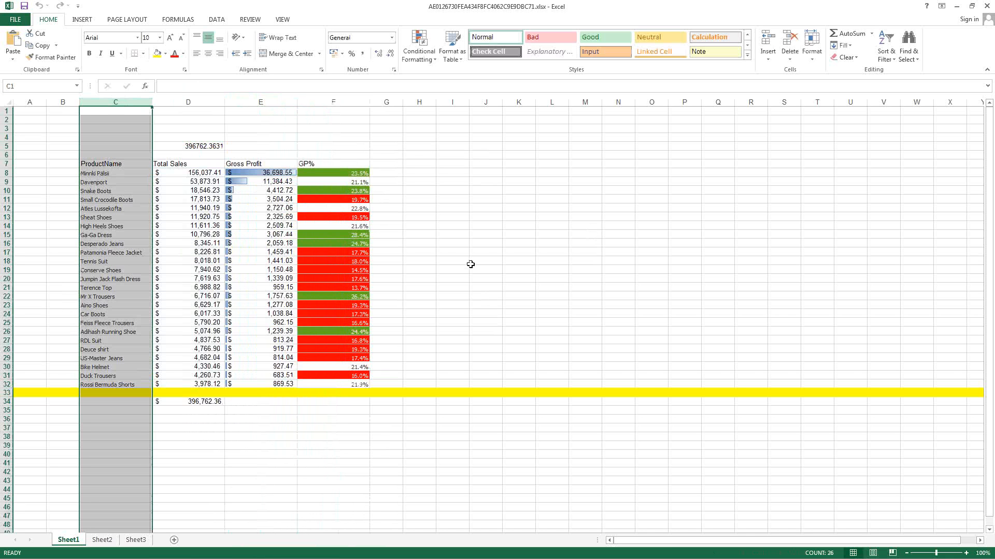
pyautogui.click(986, 6)
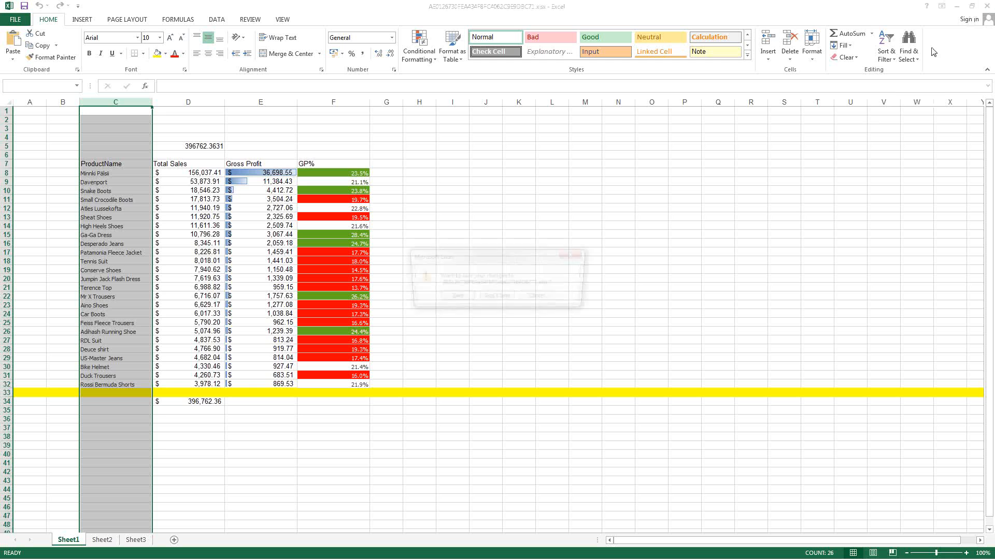
pyautogui.click(504, 299)
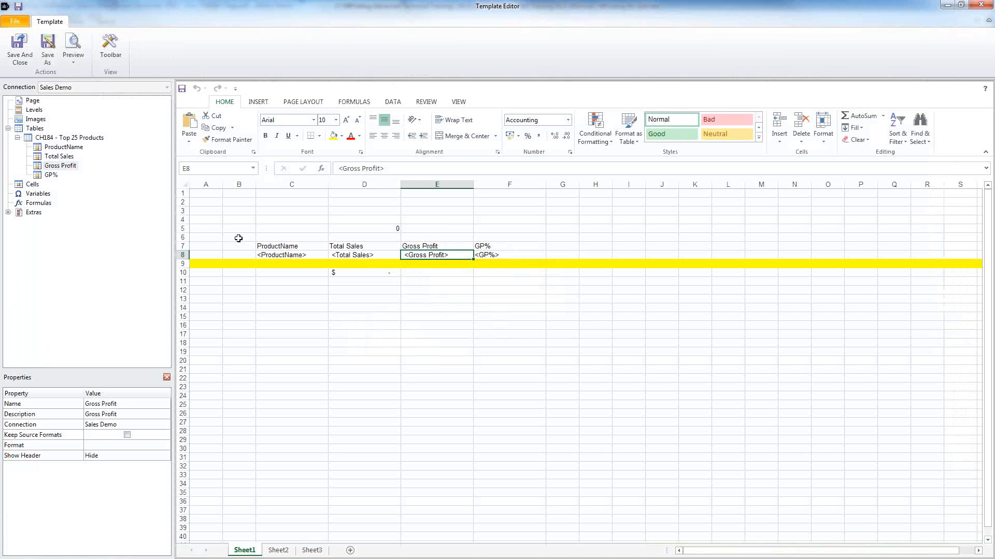
# Step: Add chart CH212 (Sales by Category TY vs. LY) under Images and place it in cell C14
pyautogui.click(37, 121)
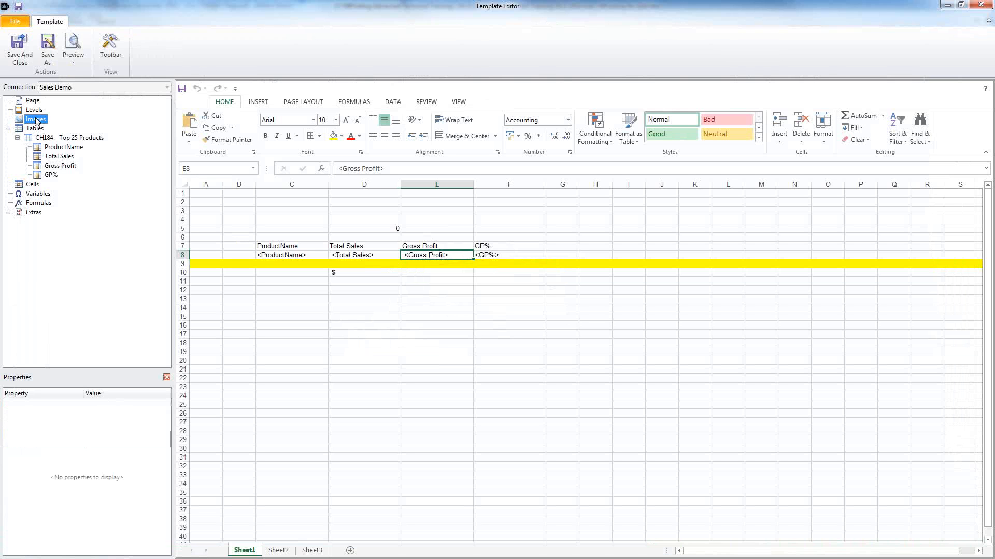
pyautogui.rightClick(39, 120)
pyautogui.click(54, 125)
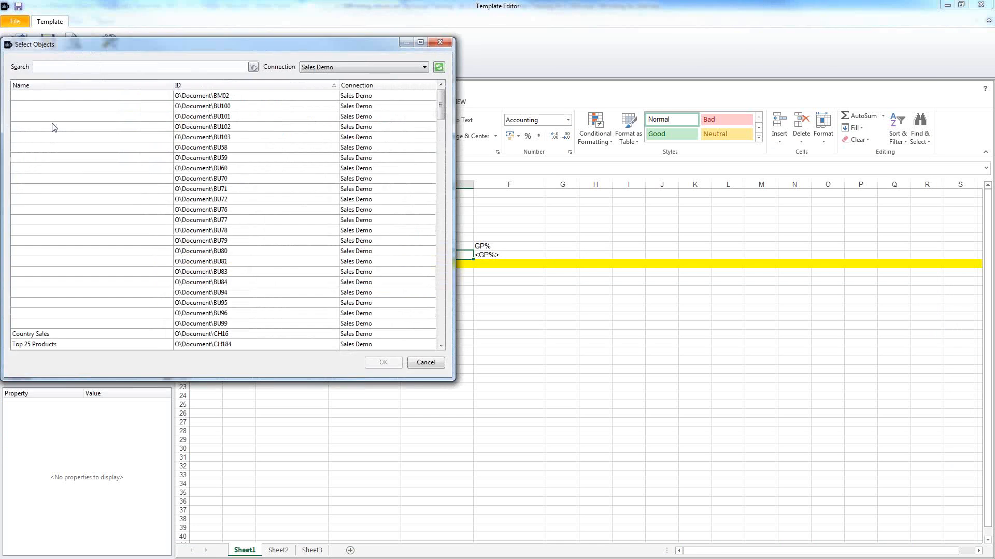
pyautogui.click(213, 191)
pyautogui.scroll(-11, 263, 227)
pyautogui.click(246, 189)
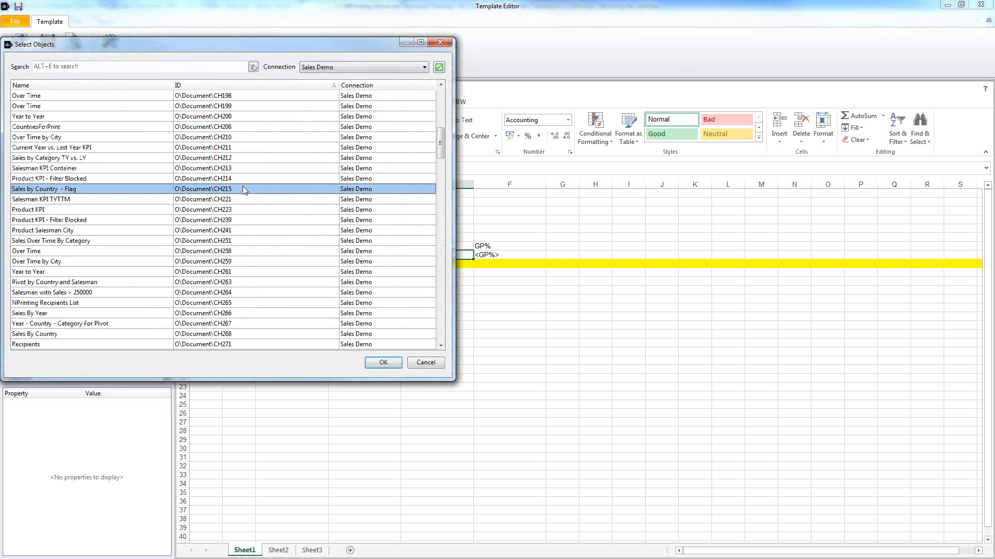
pyautogui.click(246, 159)
pyautogui.scroll(-7, 302, 217)
pyautogui.scroll(-5, 302, 216)
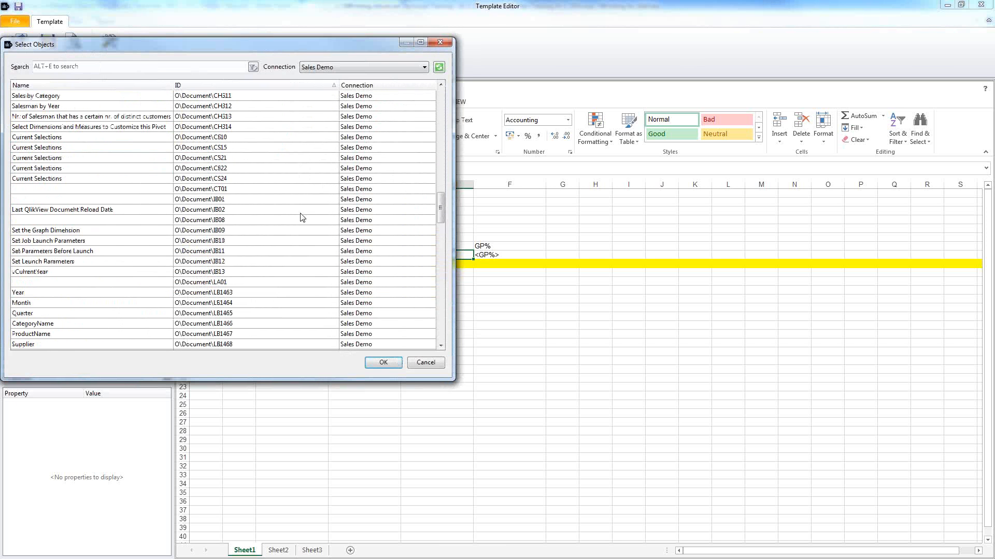
pyautogui.scroll(-4, 282, 213)
pyautogui.scroll(-8, 282, 213)
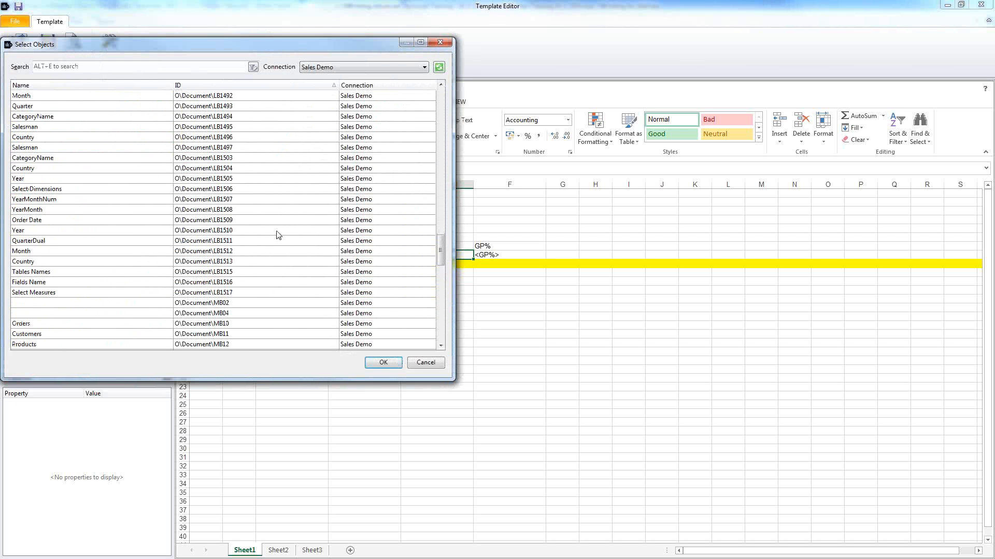
pyautogui.scroll(14, 282, 246)
pyautogui.scroll(15, 311, 240)
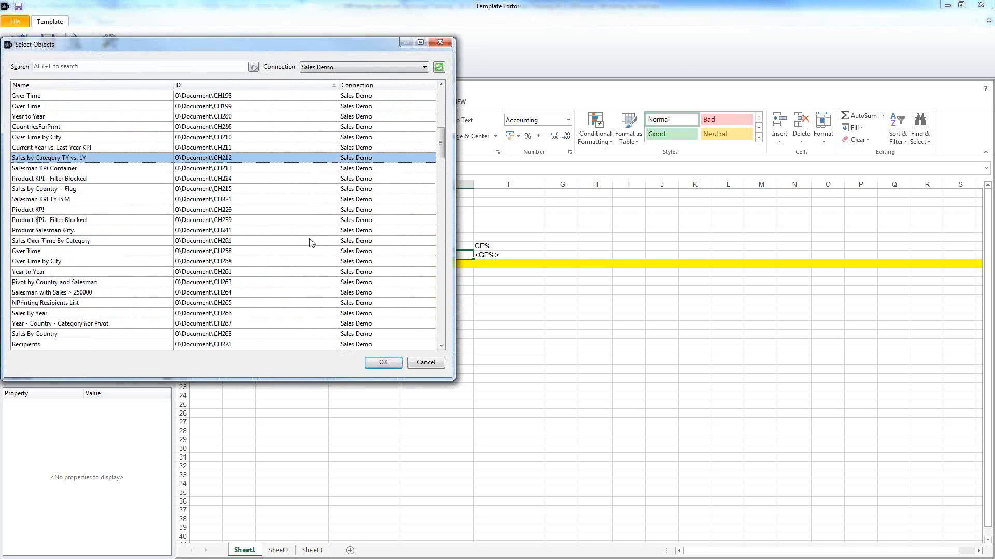
pyautogui.doubleClick(279, 158)
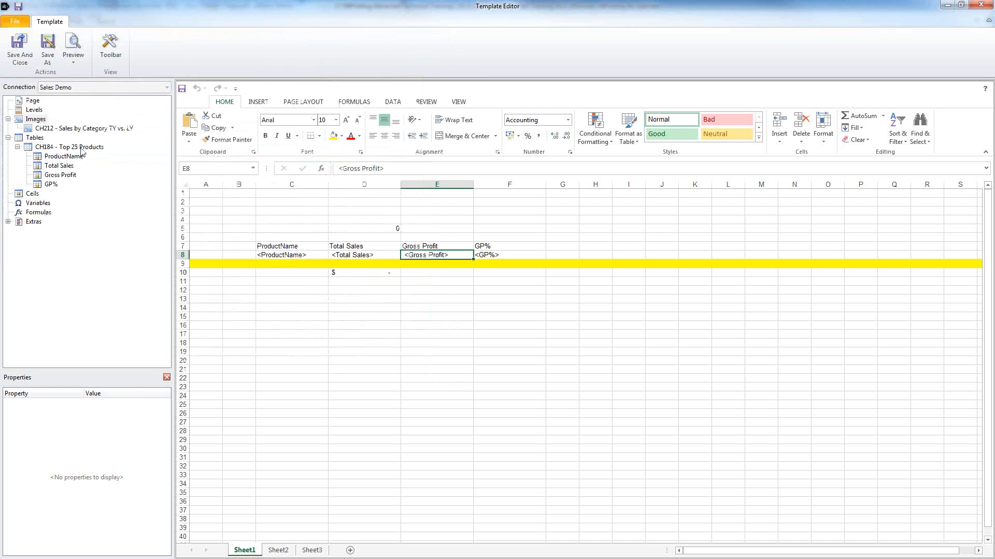
pyautogui.moveTo(124, 186); pyautogui.dragTo(290, 309)
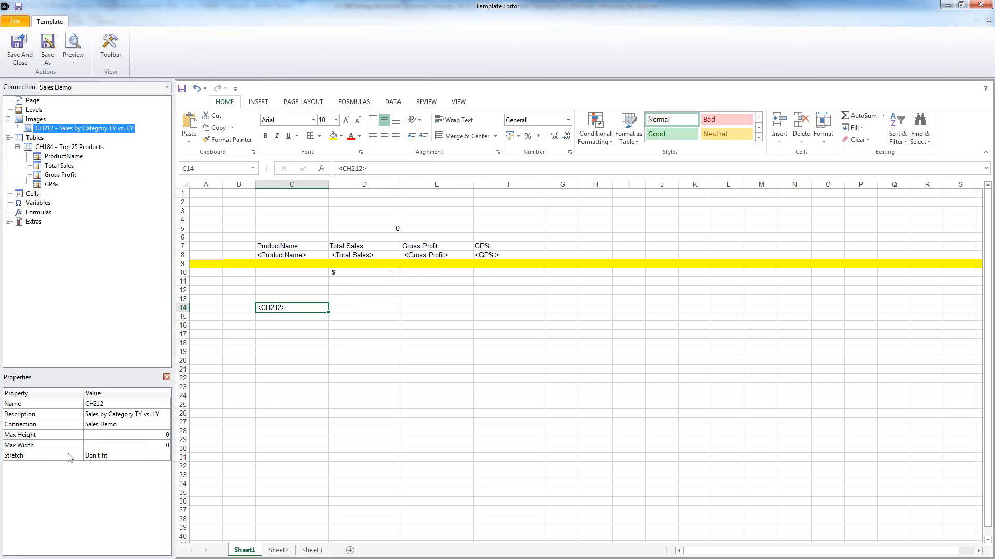
# Step: Set the CH212 image's Max Width to 650 and its Stretch mode to Fit Width
pyautogui.click(56, 447)
pyautogui.click(152, 444)
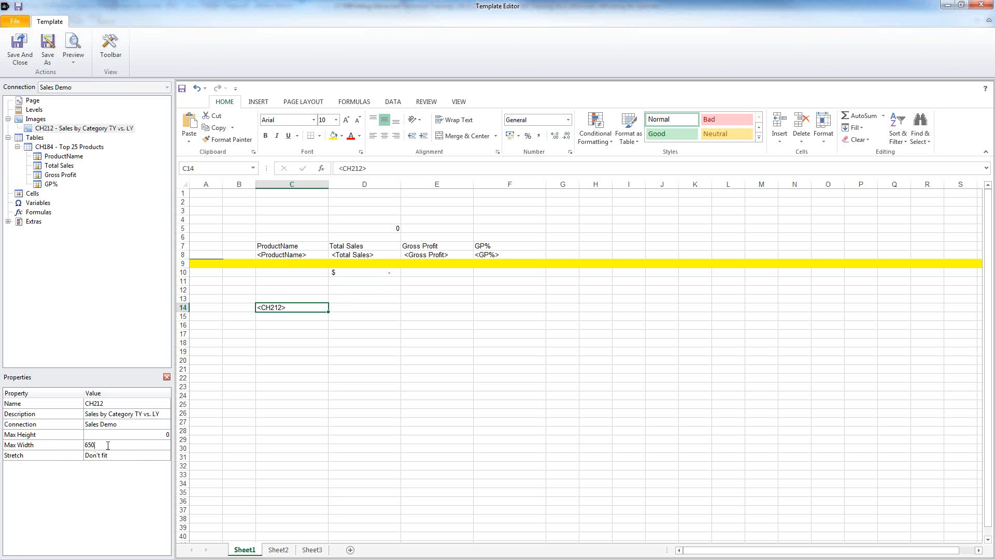
pyautogui.click(155, 456)
pyautogui.click(164, 456)
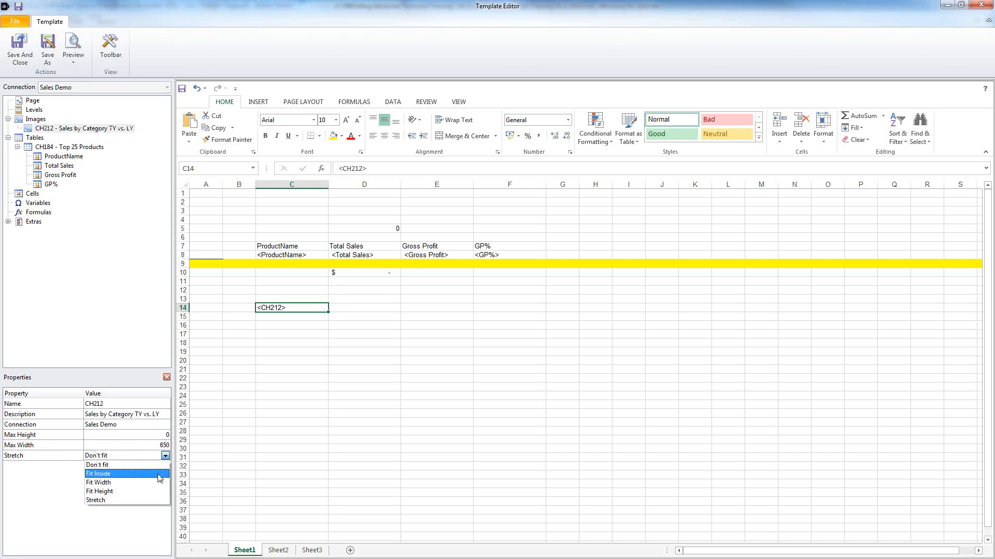
pyautogui.click(158, 482)
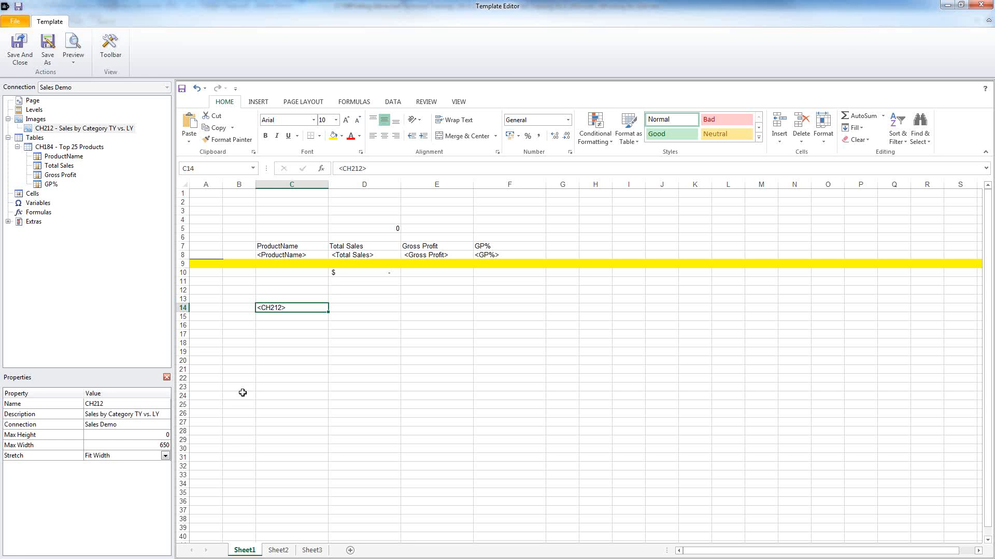
pyautogui.click(314, 306)
pyautogui.click(81, 46)
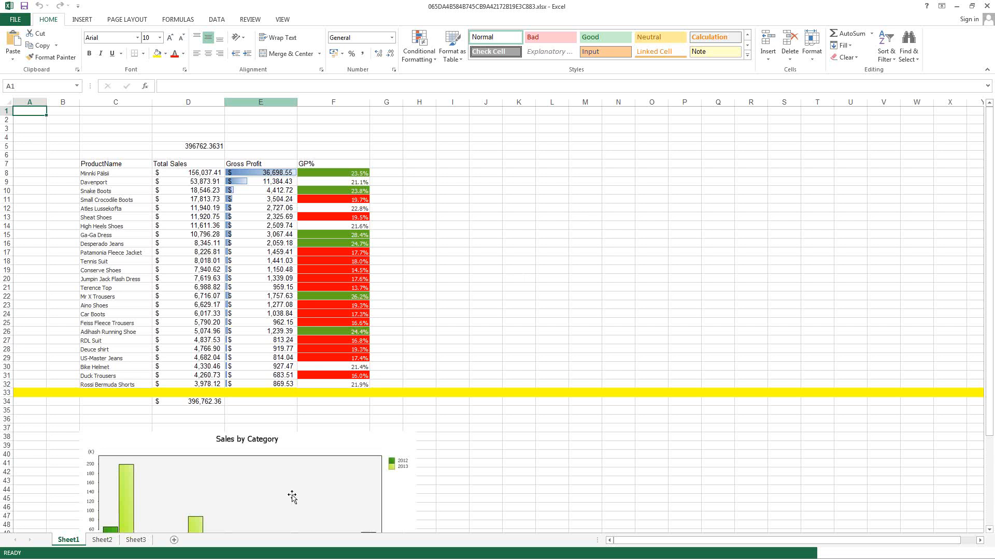
pyautogui.click(328, 443)
pyautogui.scroll(-8, 409, 368)
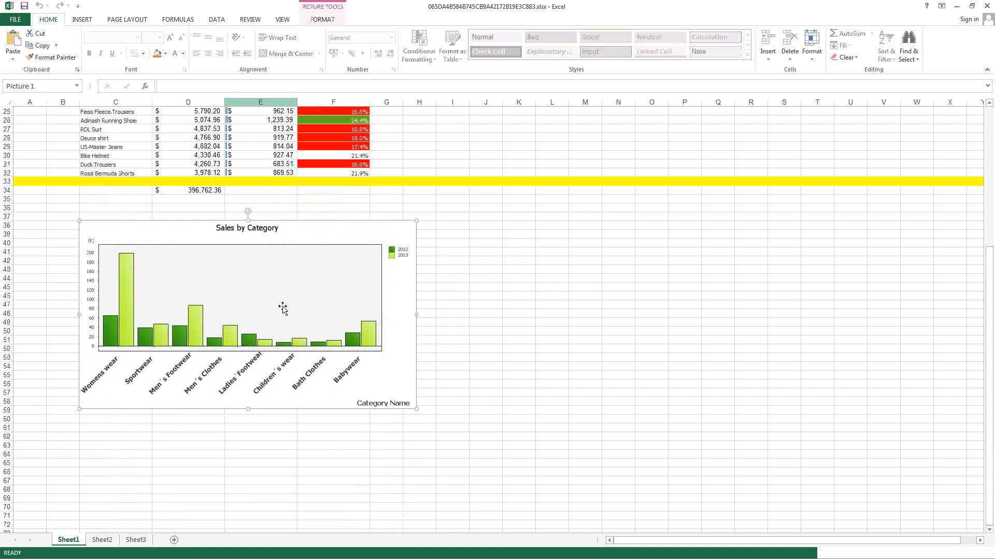
pyautogui.hotkey('alt', 'Tab')
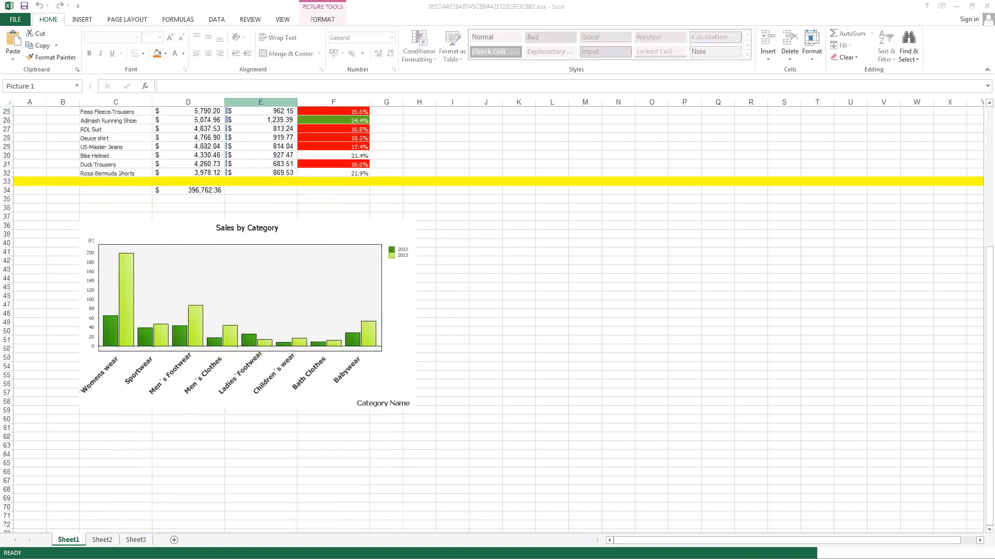
pyautogui.moveTo(963, 49); pyautogui.dragTo(259, 54)
pyautogui.click(329, 129)
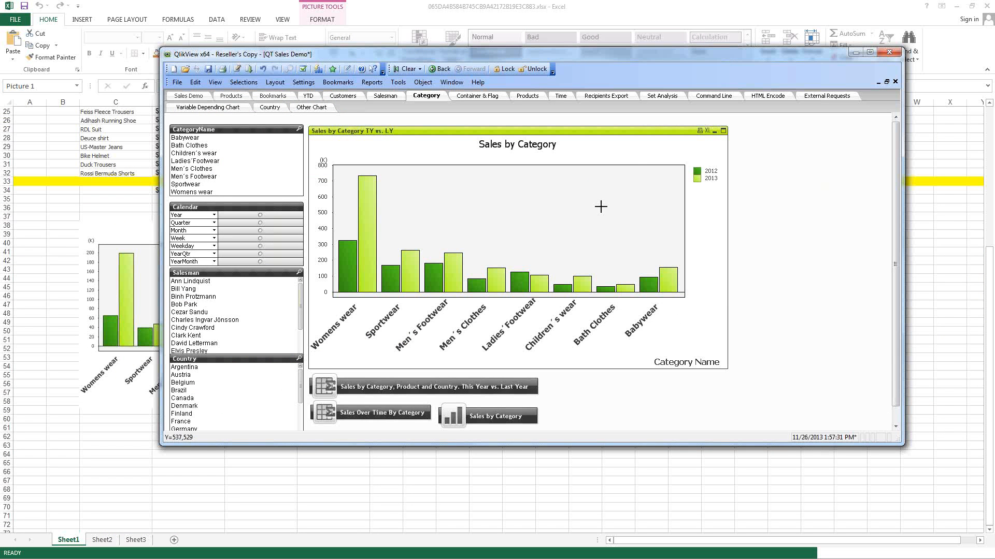
pyautogui.click(854, 52)
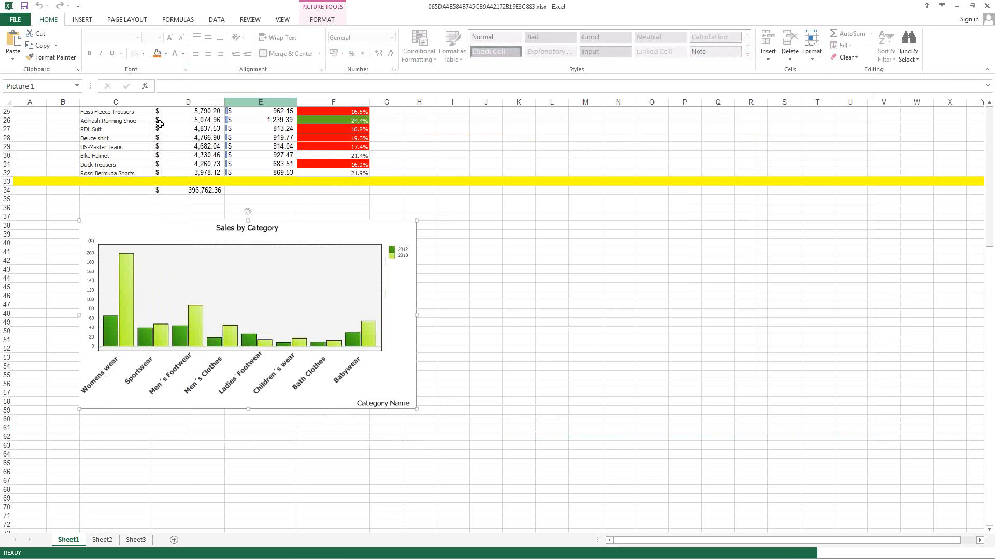
pyautogui.moveTo(153, 106); pyautogui.dragTo(416, 107)
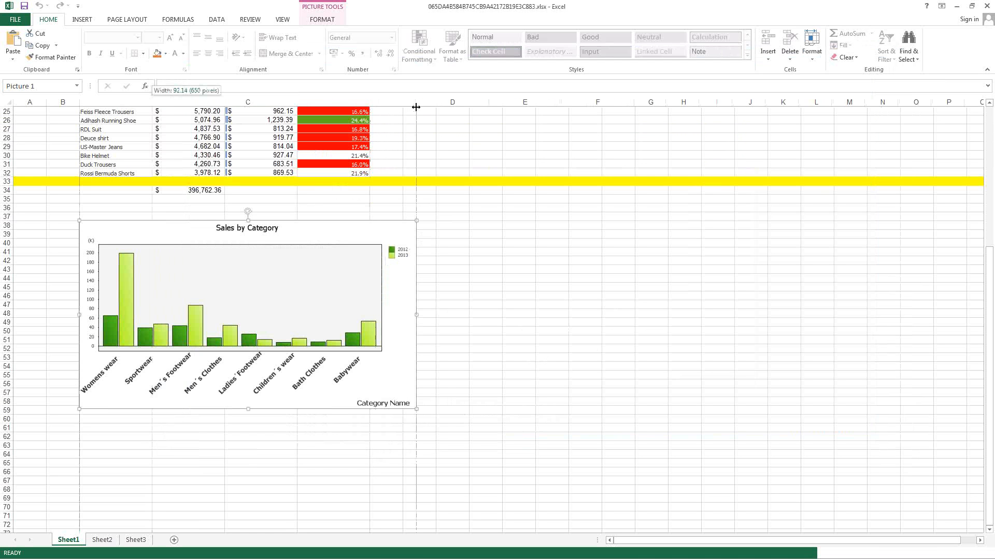
pyautogui.moveTo(416, 107); pyautogui.dragTo(416, 107)
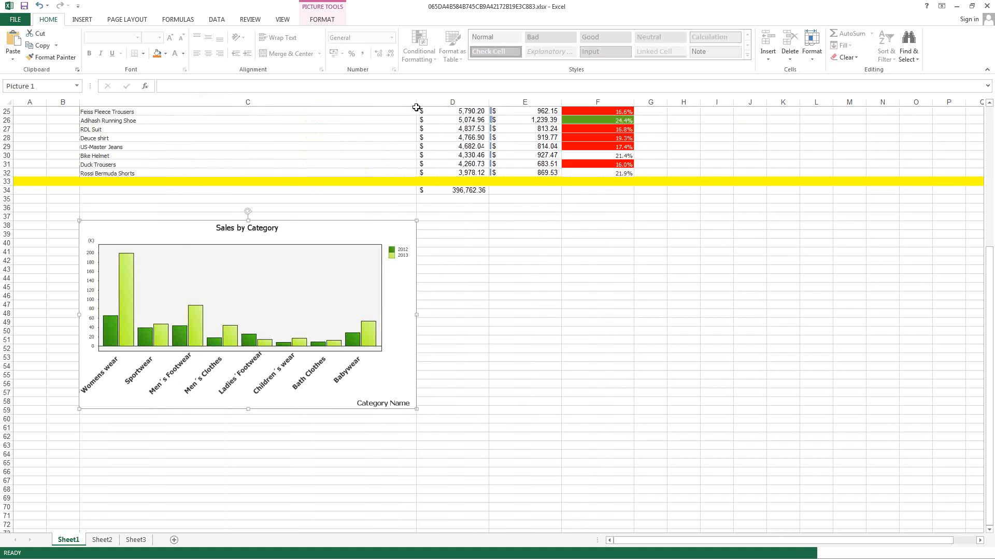
pyautogui.click(987, 7)
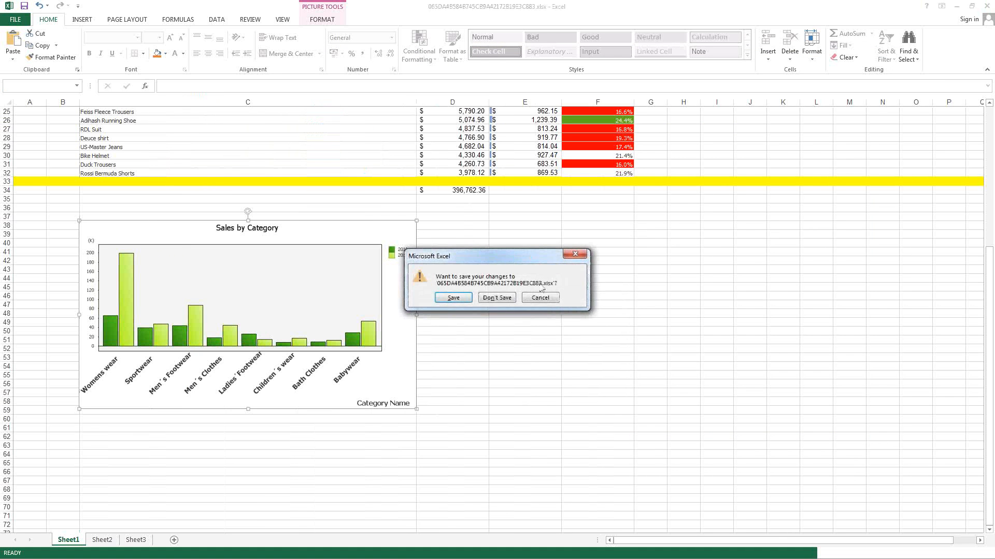
pyautogui.click(497, 298)
pyautogui.click(432, 352)
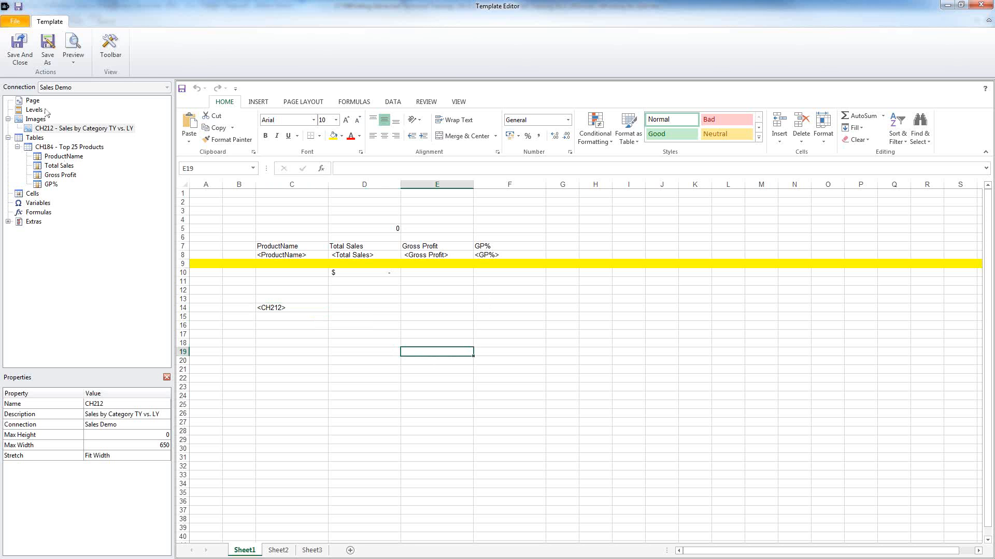
# Step: Add a page on the Country field to the sheet
pyautogui.click(34, 101)
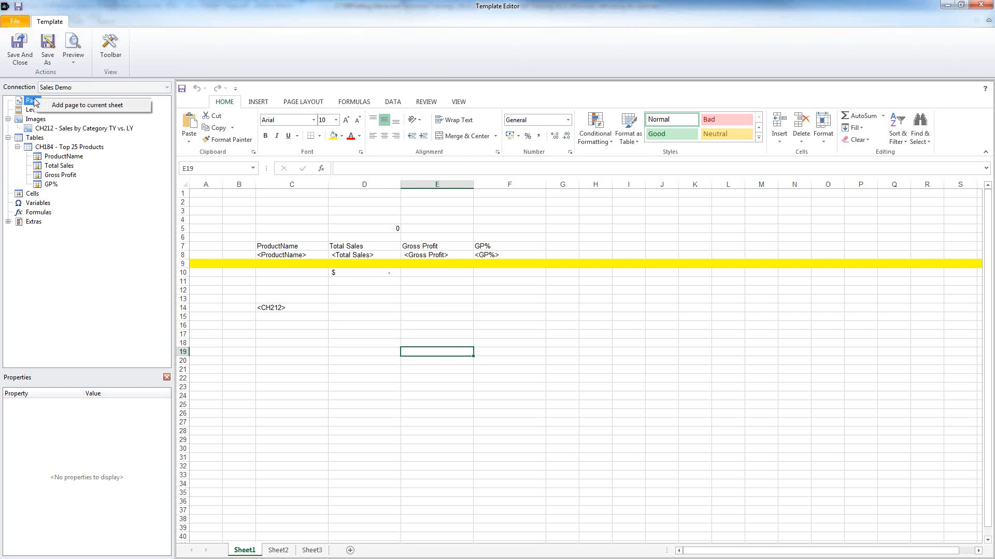
pyautogui.click(64, 106)
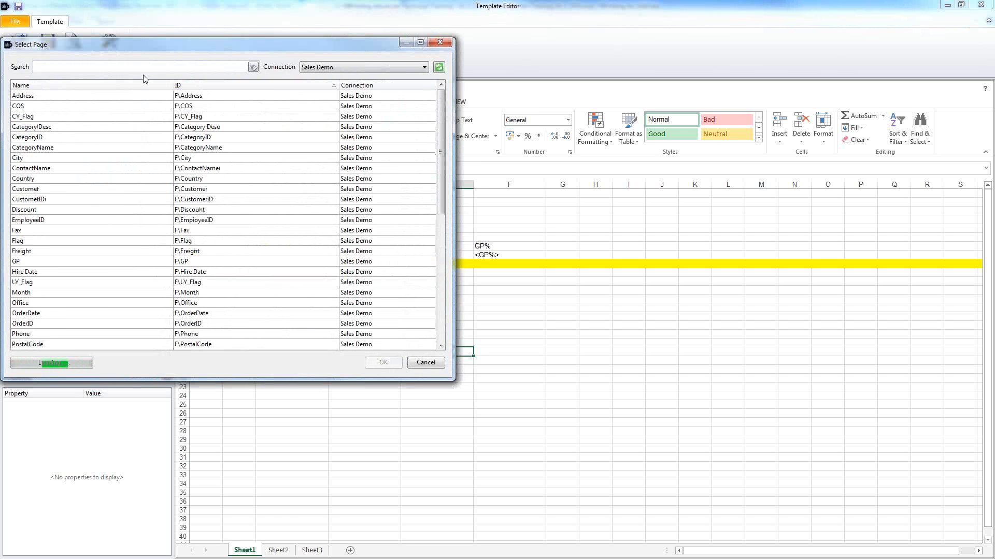
pyautogui.click(56, 179)
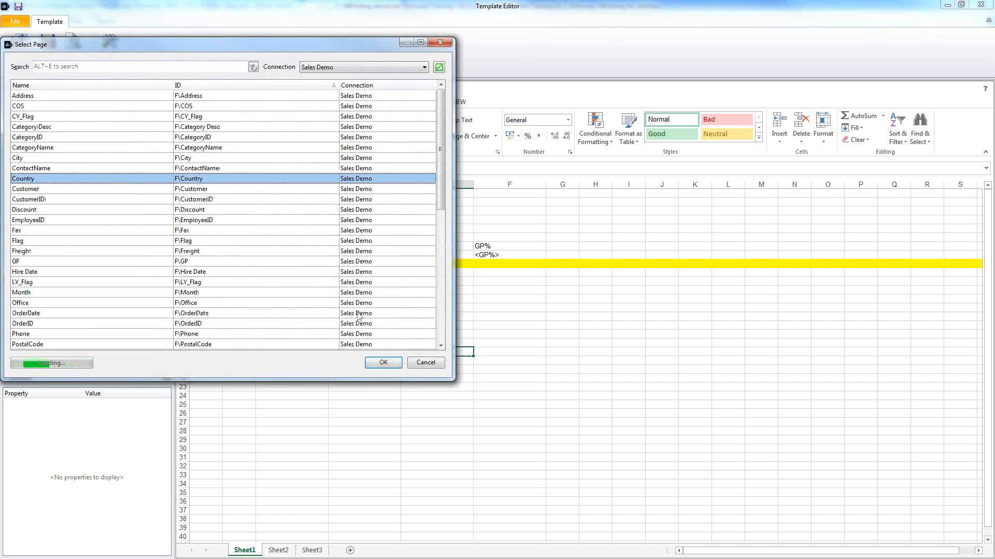
pyautogui.click(384, 362)
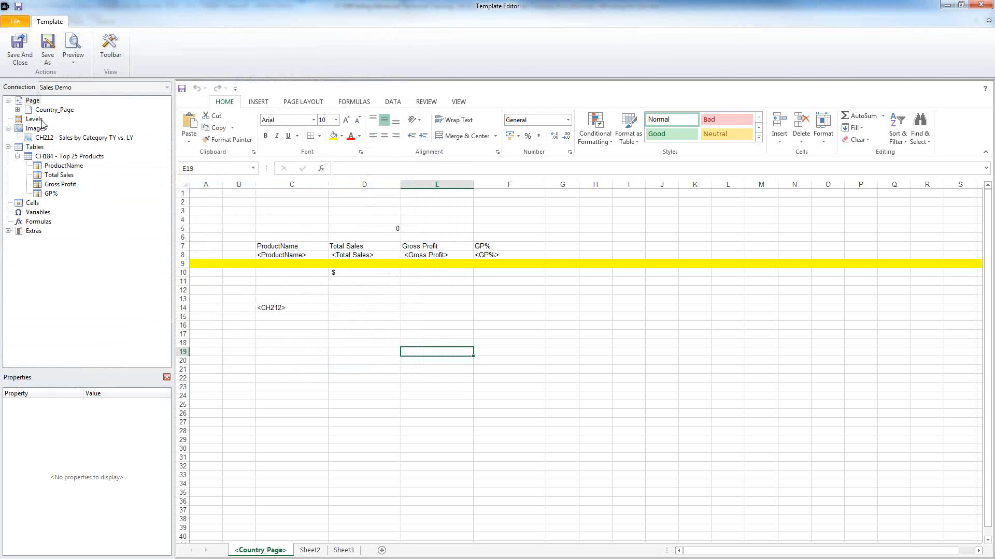
# Step: Place the Country field in cell C3 as a bold 16 pt title
pyautogui.click(17, 110)
pyautogui.click(54, 120)
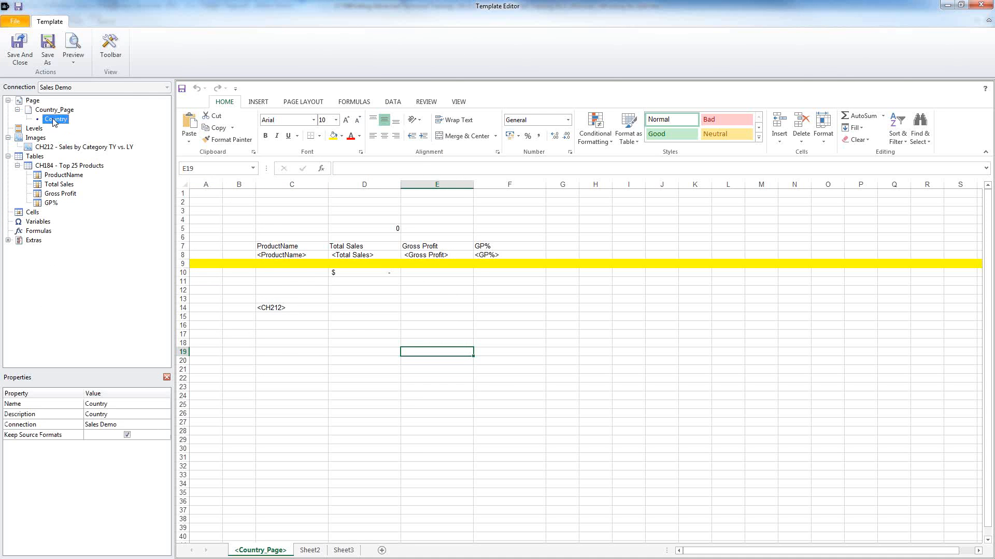
pyautogui.moveTo(54, 122); pyautogui.dragTo(300, 210)
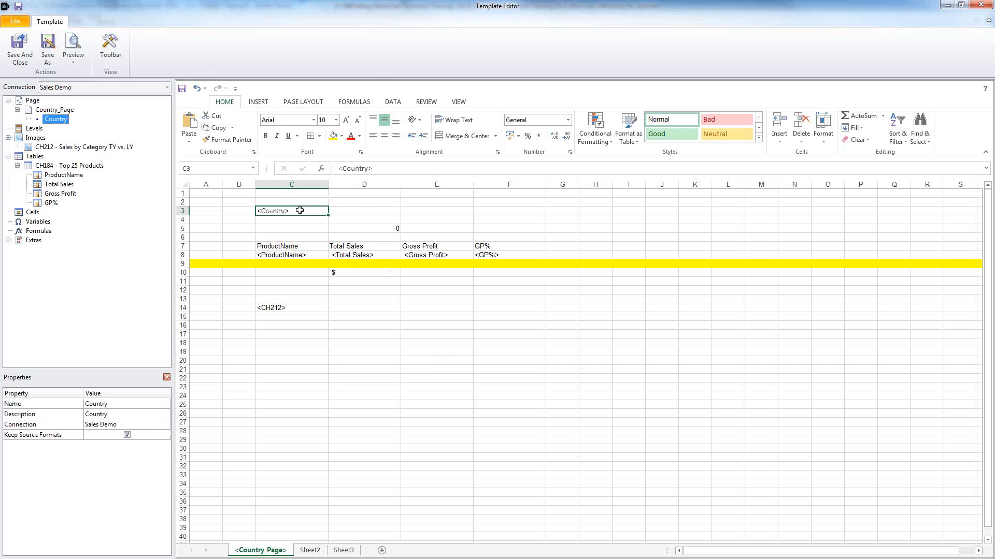
pyautogui.click(336, 120)
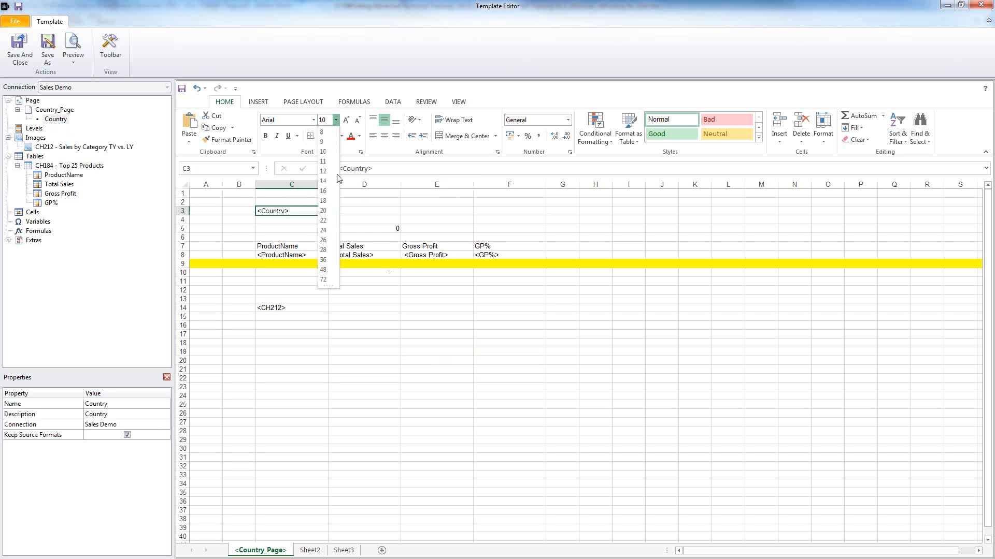
pyautogui.click(325, 191)
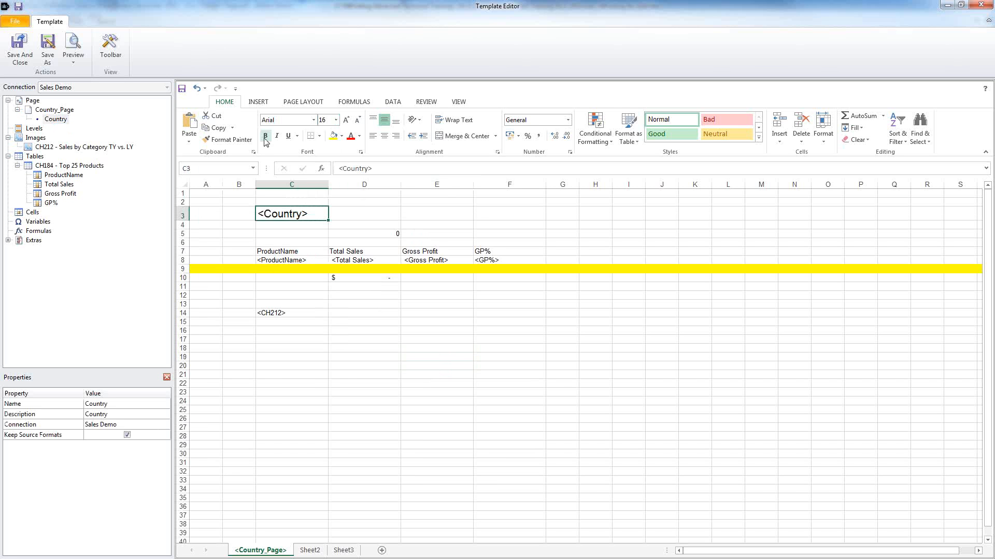
pyautogui.click(266, 137)
# Step: Give the total rows C10:F11 a top and double bottom border, then preview per country
pyautogui.moveTo(282, 279); pyautogui.dragTo(518, 287)
pyautogui.click(319, 136)
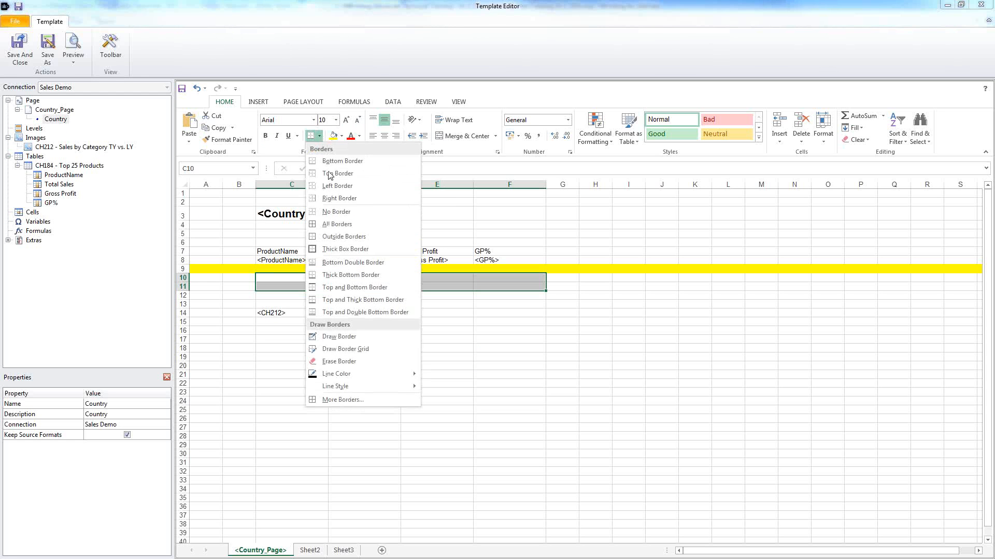
pyautogui.click(362, 312)
pyautogui.click(438, 336)
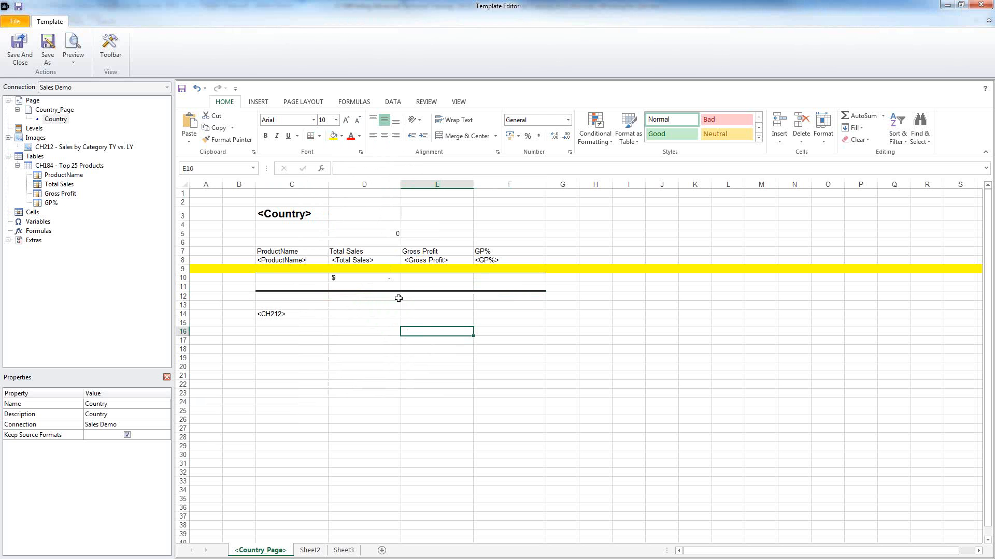
pyautogui.click(80, 48)
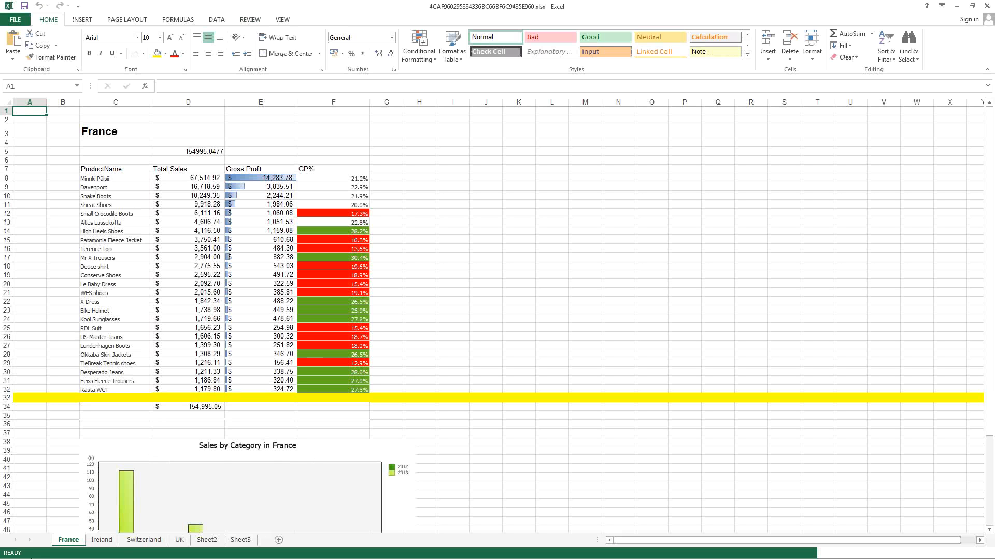
# Step: Check the country title cells on the France, Ireland and Switzerland sheets
pyautogui.click(119, 135)
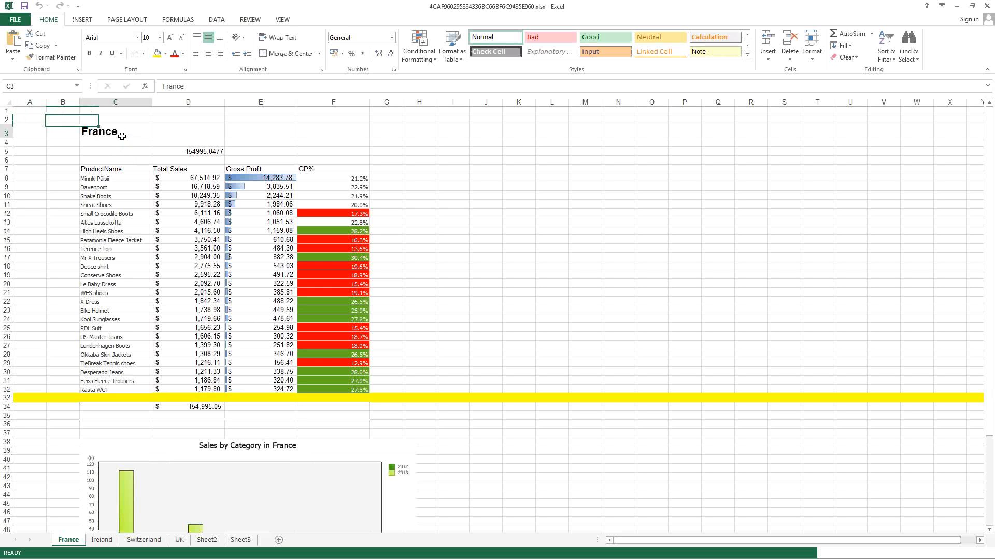
pyautogui.click(101, 540)
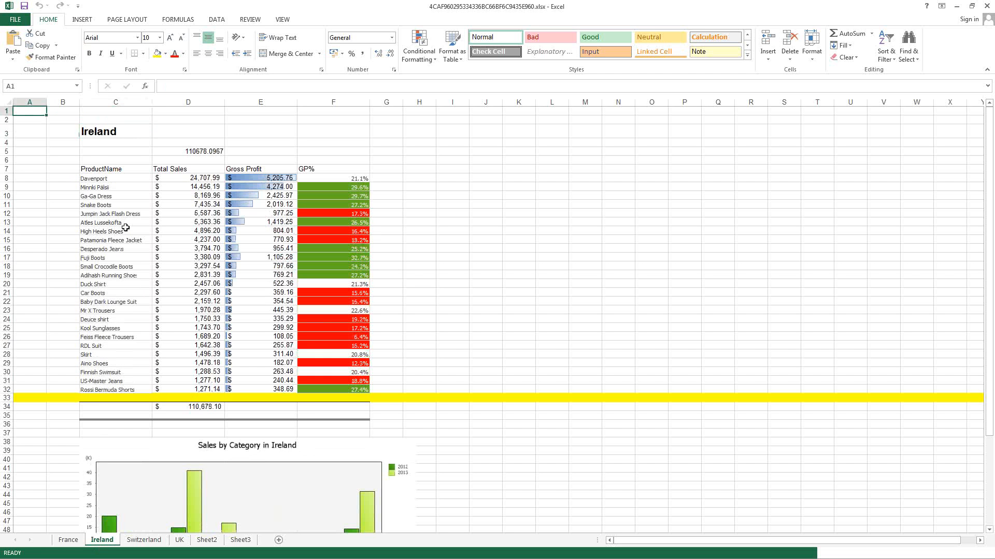
pyautogui.click(124, 134)
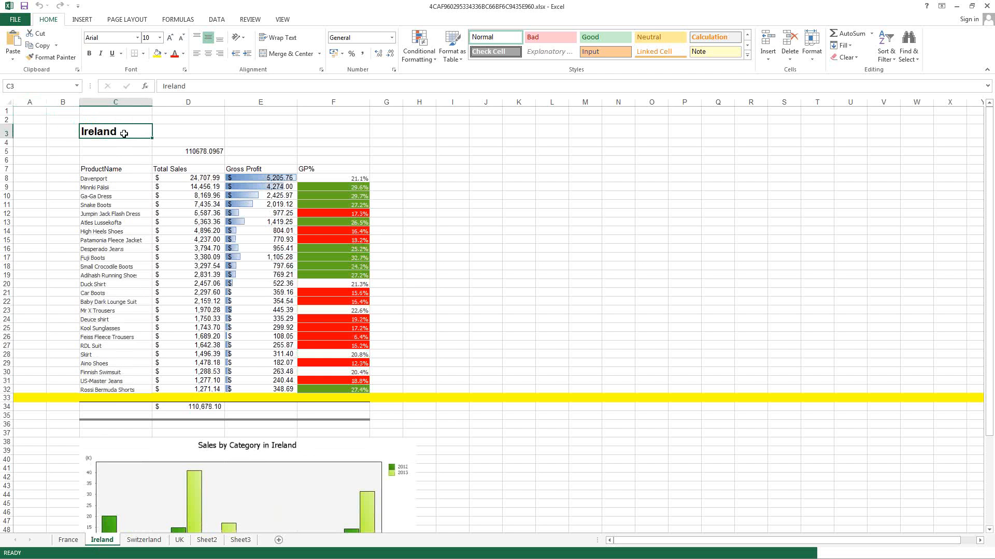
pyautogui.click(144, 540)
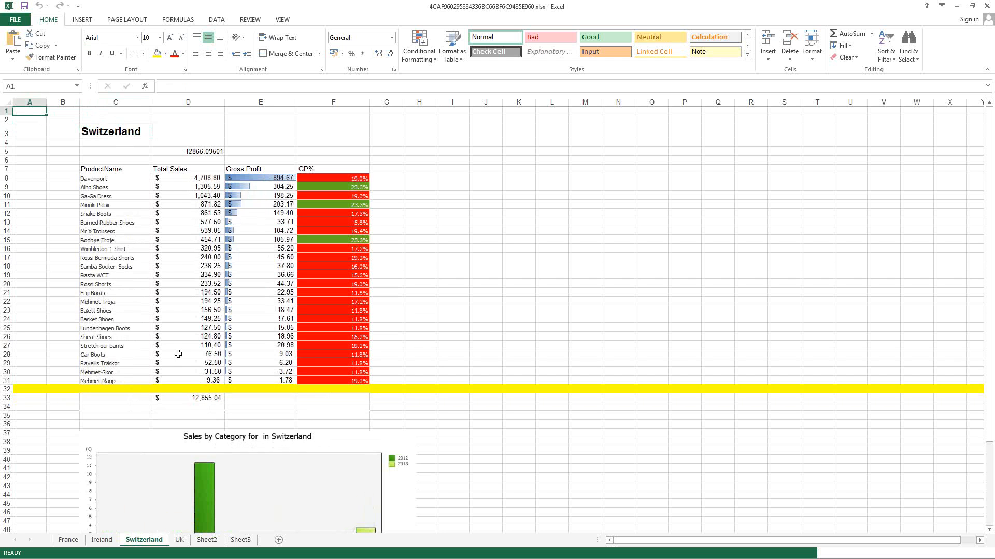
pyautogui.click(114, 130)
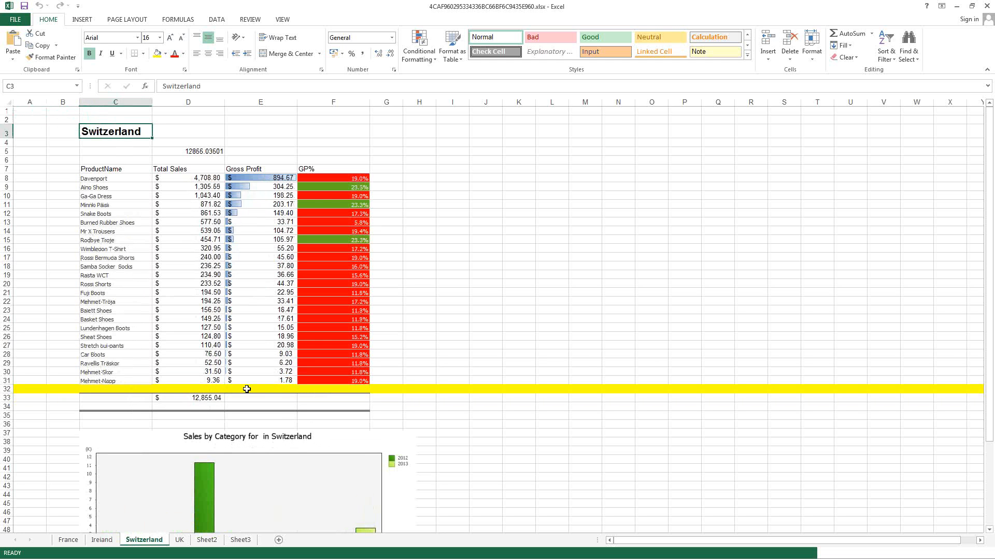
# Step: Inspect the SUM totals in Switzerland's D33 and Ireland's D34 and D5
pyautogui.click(213, 397)
pyautogui.click(196, 87)
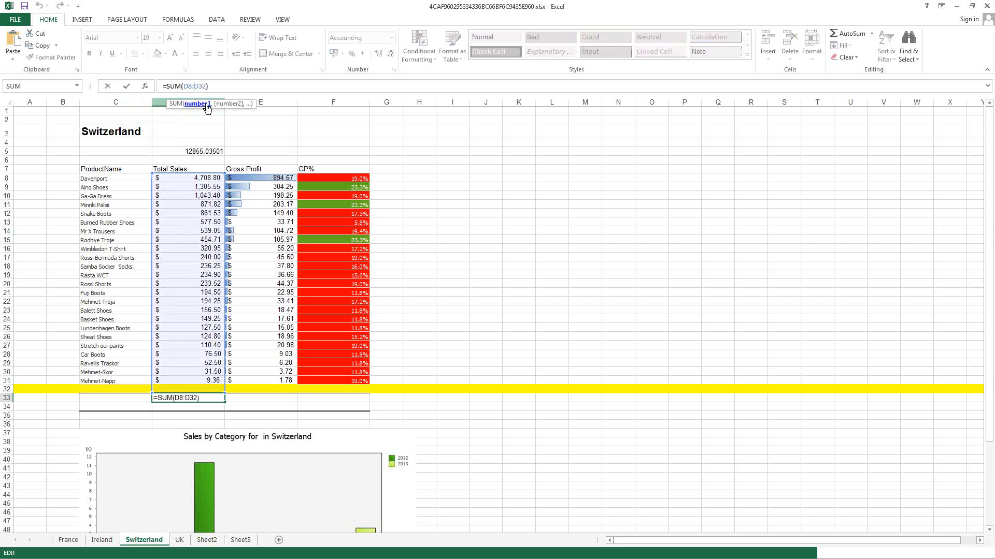
pyautogui.press('Escape')
pyautogui.click(102, 540)
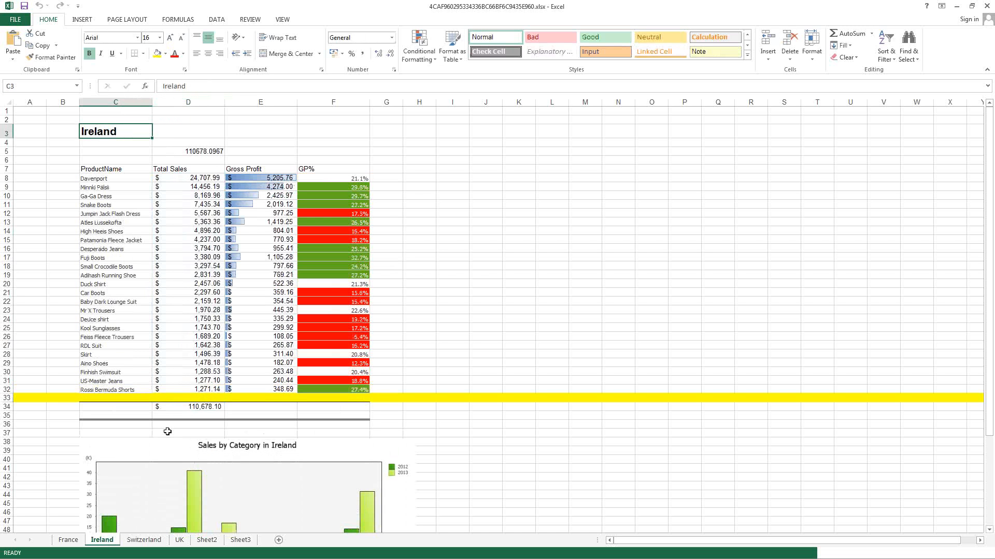
pyautogui.click(195, 407)
pyautogui.click(196, 87)
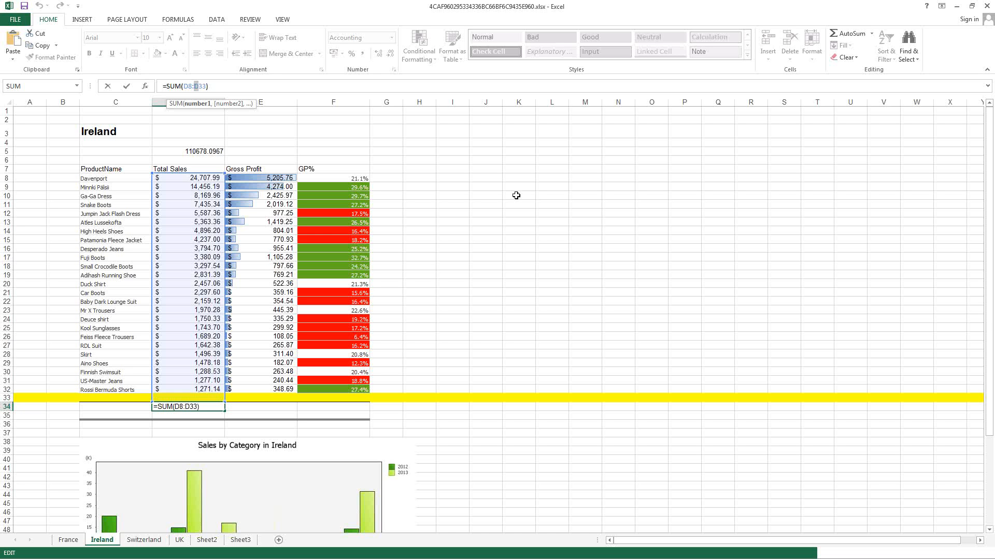
pyautogui.hotkey('ctrl', 'Return')
pyautogui.click(176, 169)
pyautogui.click(184, 161)
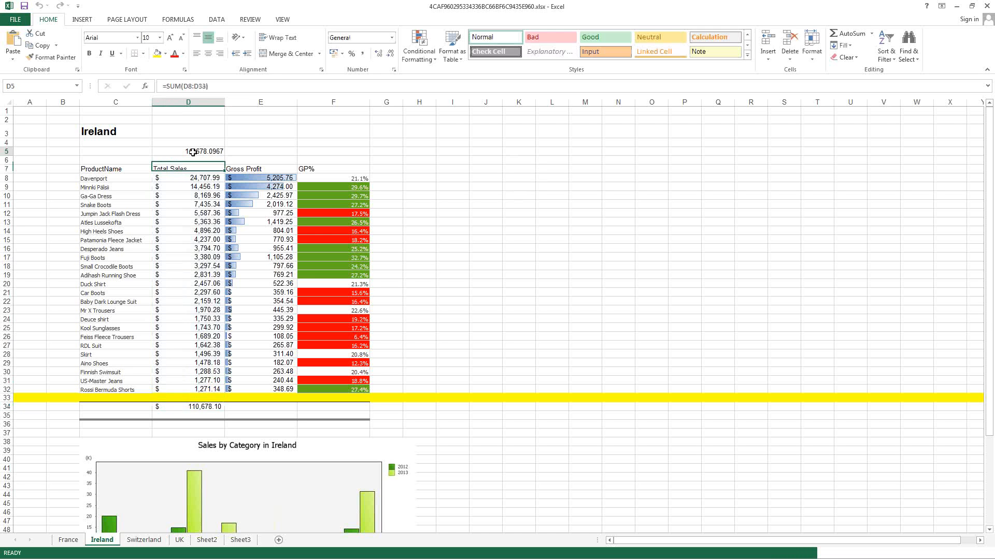
pyautogui.click(193, 152)
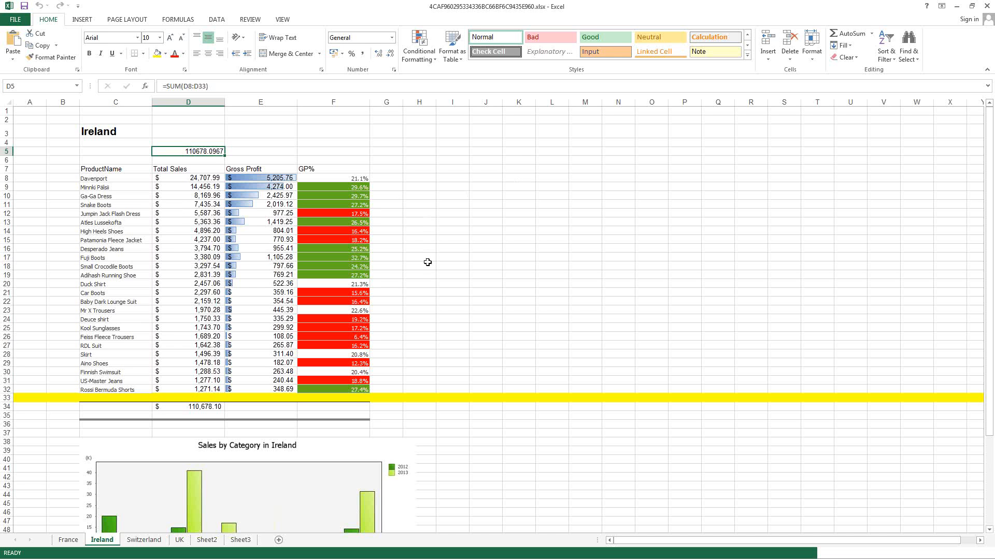
# Step: Check the Sales by Category charts on the Ireland, Switzerland and UK sheets, then close without saving
pyautogui.scroll(-8, 428, 259)
pyautogui.click(243, 285)
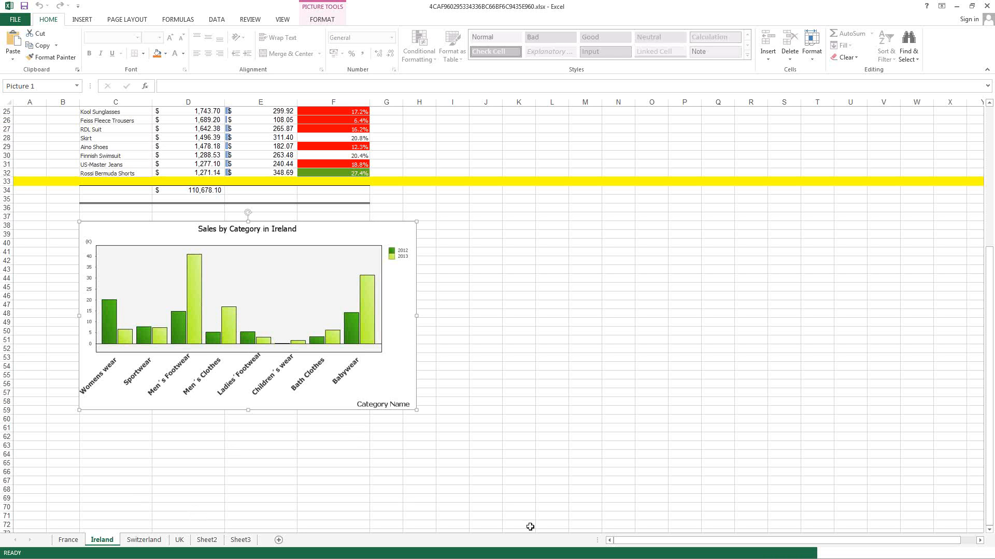
pyautogui.click(144, 539)
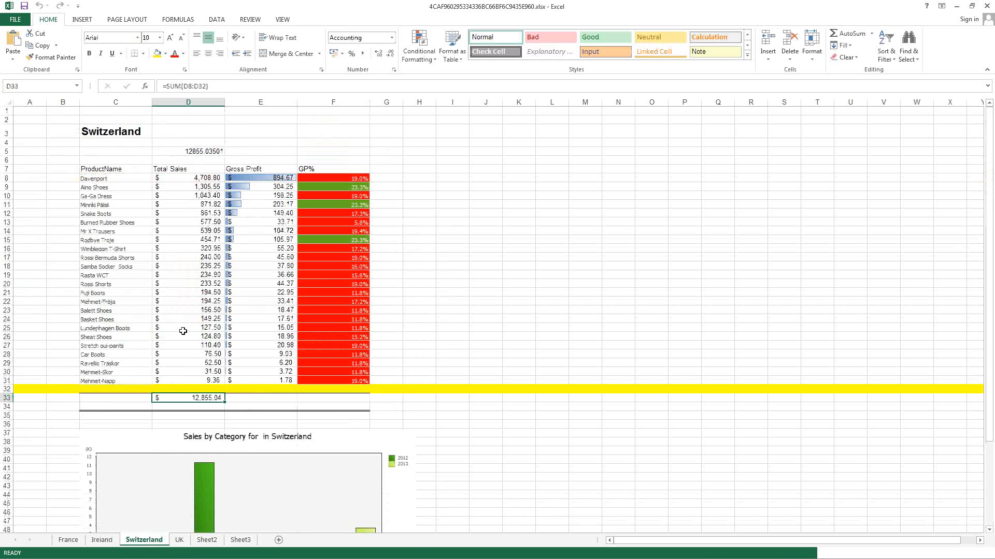
pyautogui.scroll(-5, 510, 319)
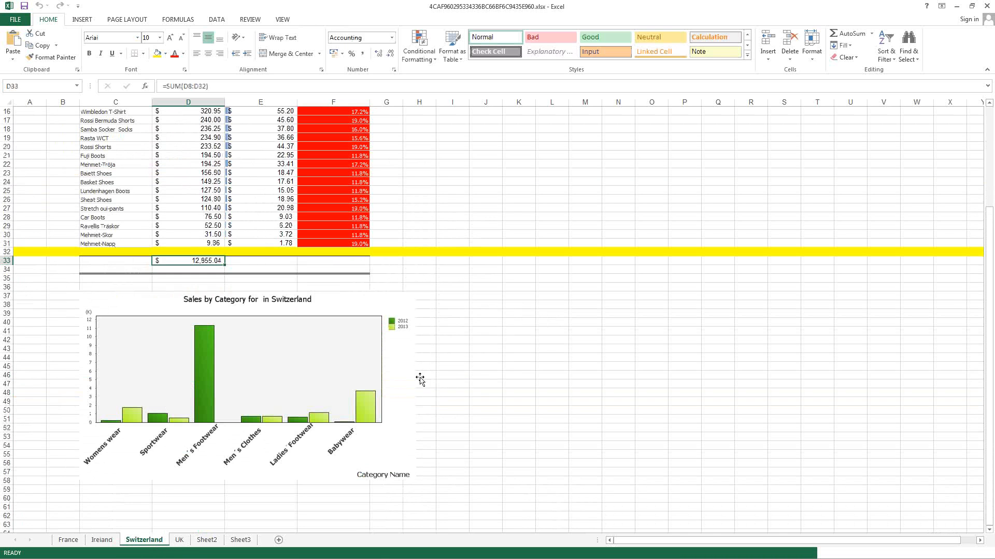
pyautogui.click(179, 539)
pyautogui.scroll(-6, 390, 280)
pyautogui.click(229, 321)
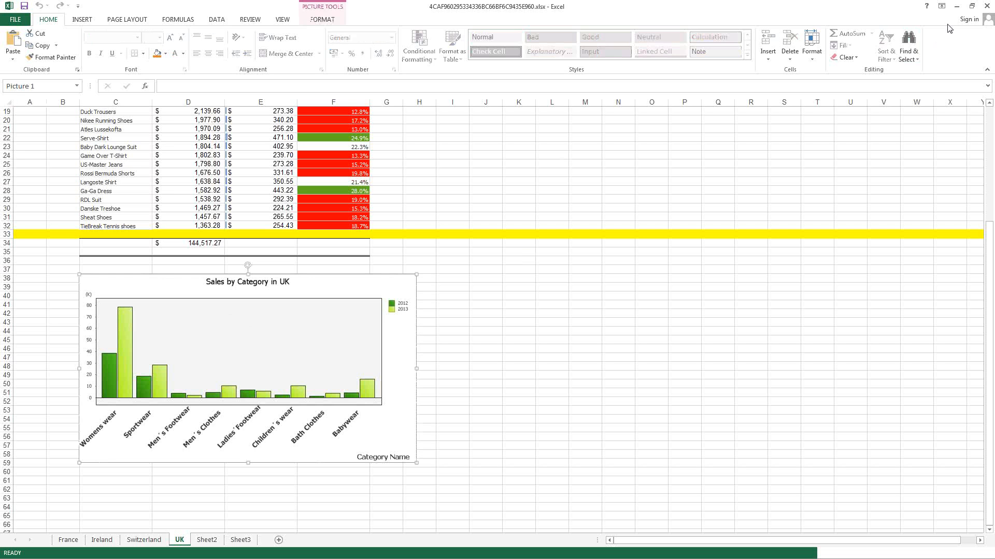
pyautogui.click(986, 5)
pyautogui.click(513, 301)
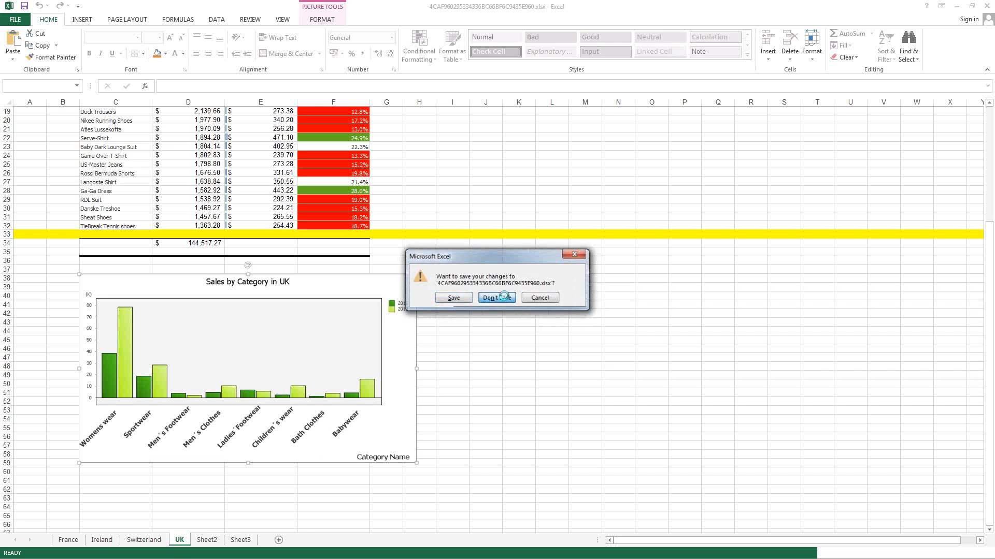
# Step: Change the CH212 image's Max Width to 700, keep Fit Width stretch, and preview
pyautogui.click(284, 315)
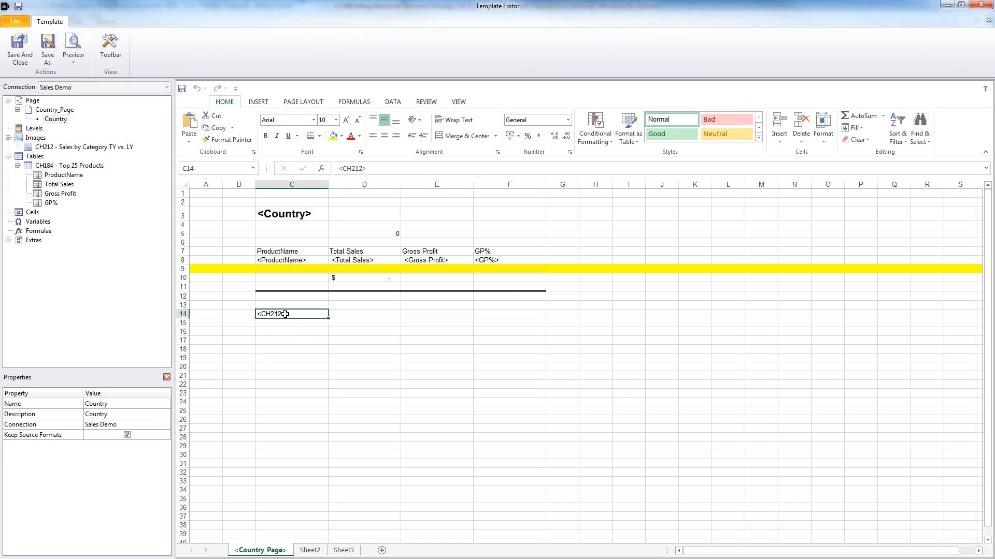
pyautogui.click(54, 147)
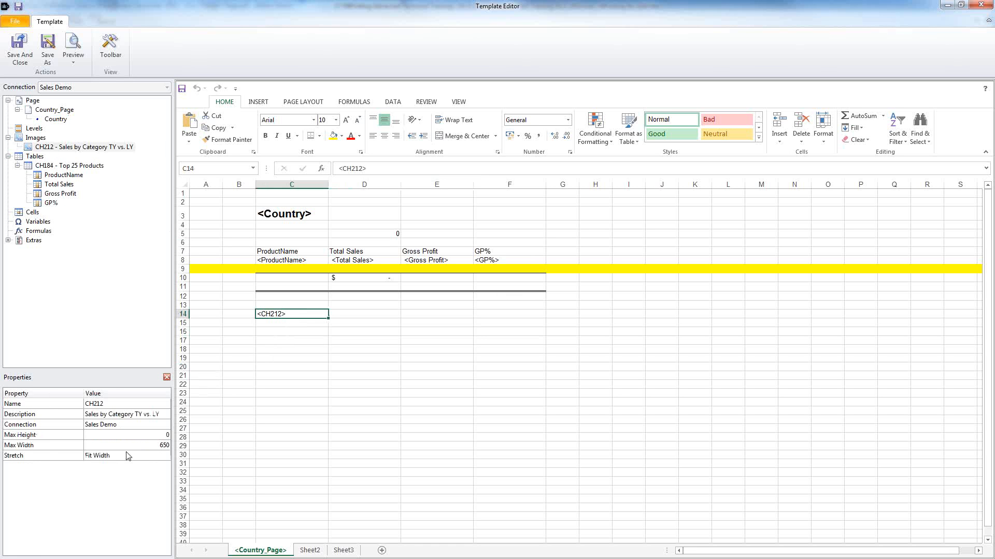
pyautogui.click(159, 445)
pyautogui.write('700')
pyautogui.click(165, 456)
pyautogui.click(165, 455)
pyautogui.click(160, 485)
pyautogui.click(244, 409)
pyautogui.click(69, 50)
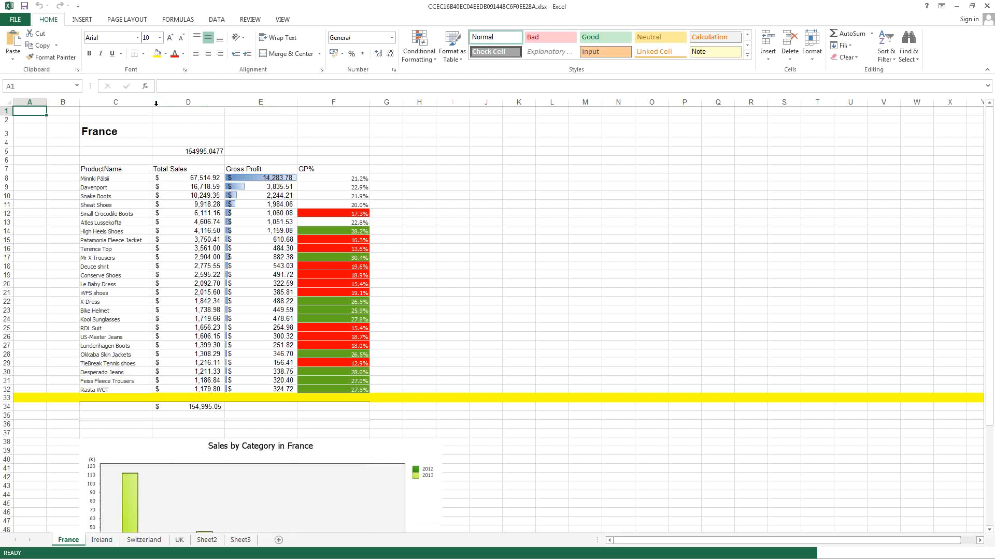
# Step: Widen column C to compare against the chart width, then close the France preview workbook
pyautogui.moveTo(151, 102); pyautogui.dragTo(443, 115)
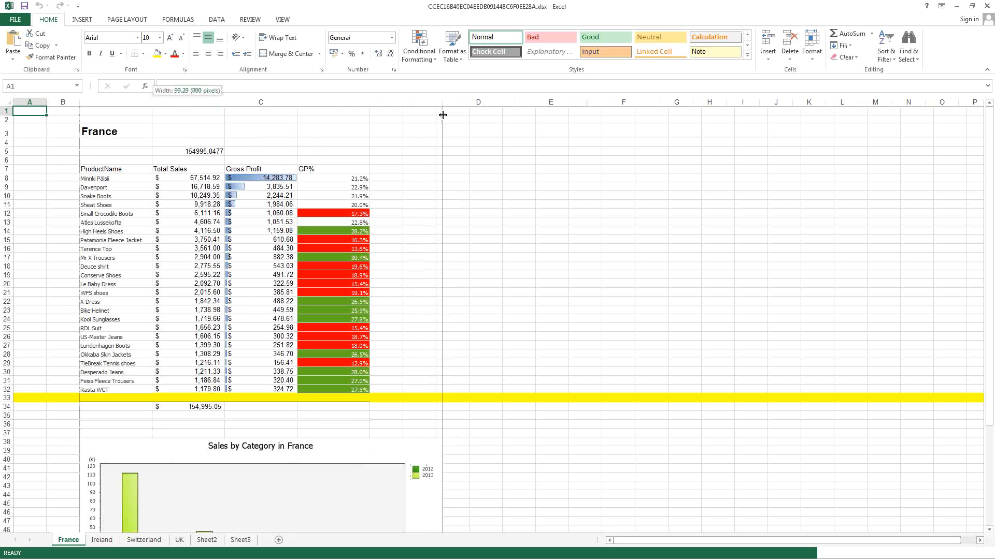
pyautogui.moveTo(443, 115); pyautogui.dragTo(443, 115)
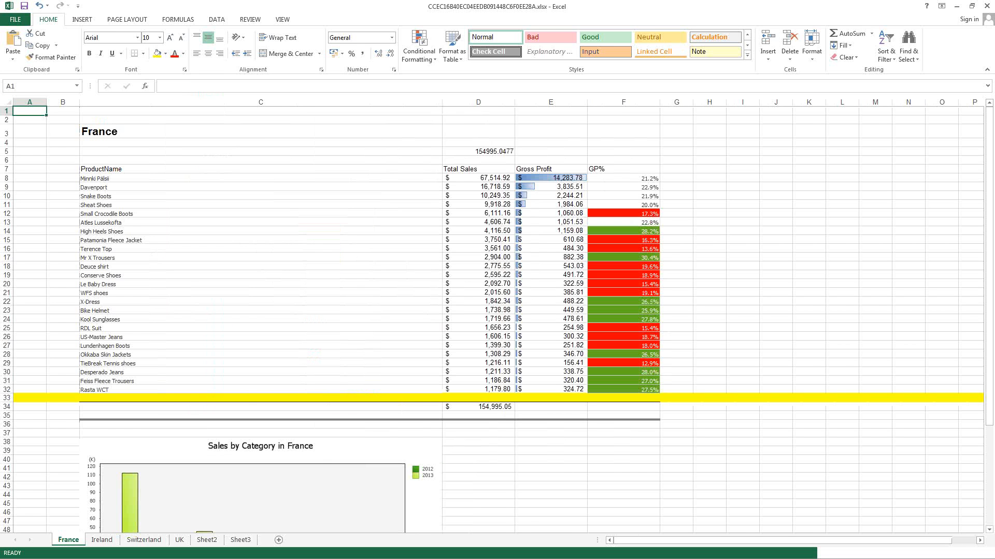
pyautogui.hotkey('alt', 'Tab')
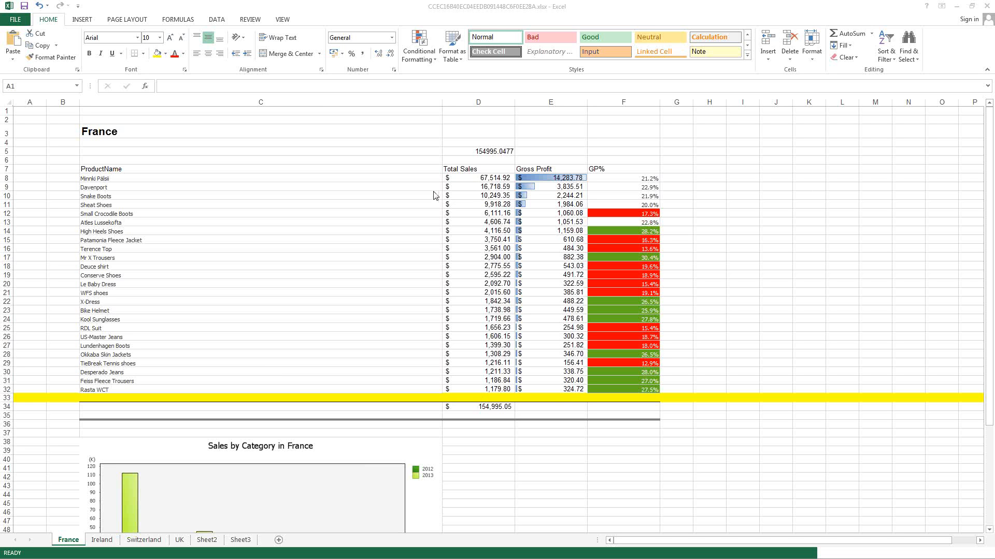
pyautogui.click(986, 7)
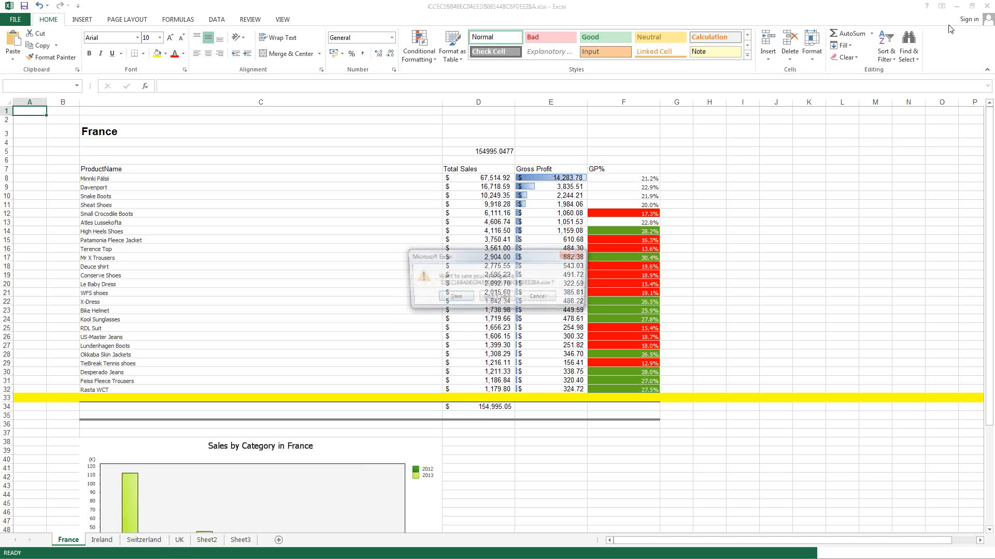
# Step: Discard the preview changes, then save the template and close the editor
pyautogui.click(497, 298)
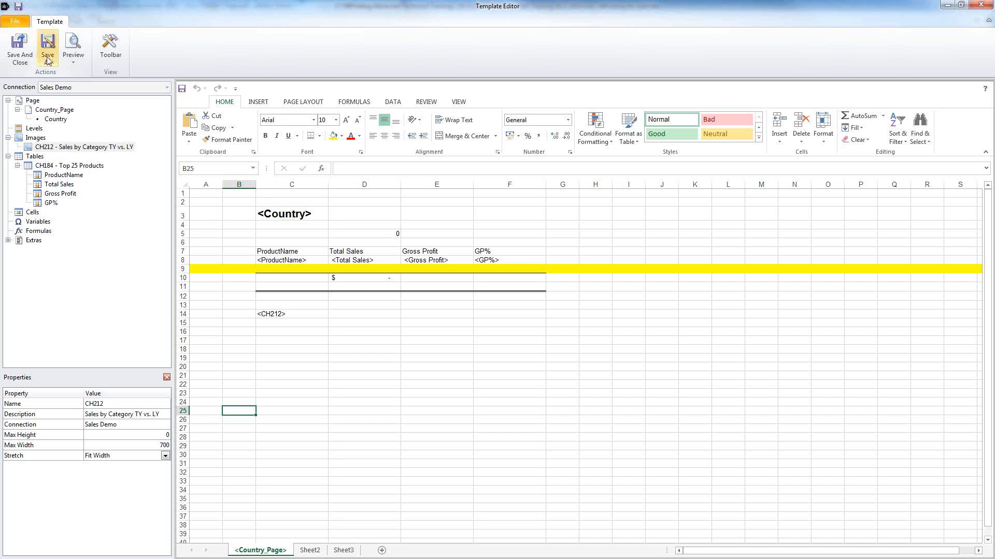
pyautogui.click(20, 8)
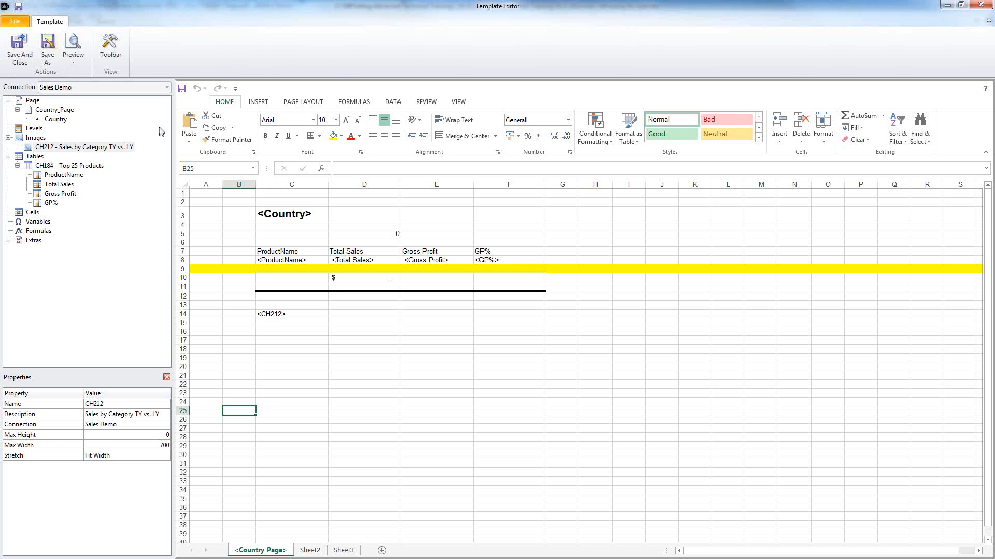
pyautogui.click(18, 50)
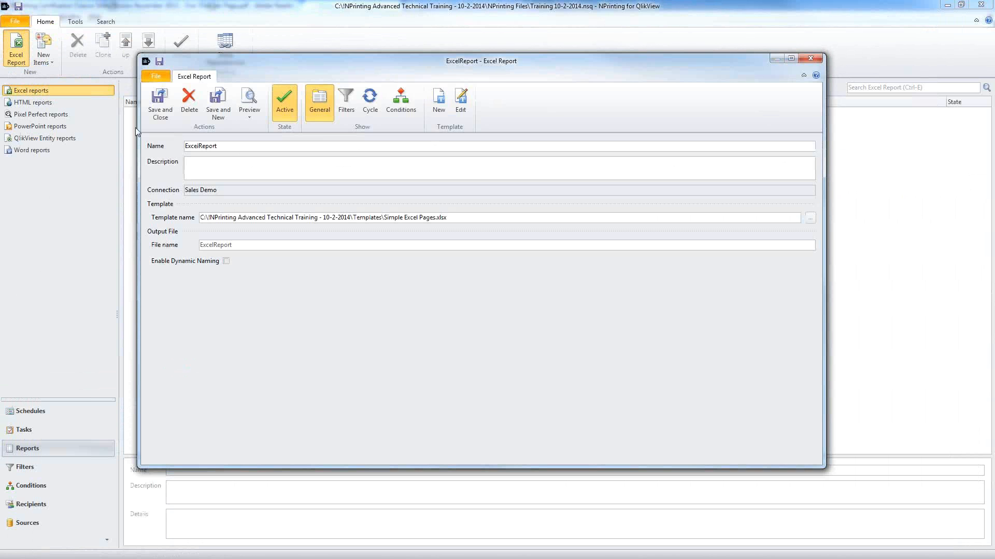
# Step: Rename the report to 'Simple Excel Report Pages', save it, and show the HTML reports list
pyautogui.click(200, 145)
pyautogui.click(186, 146)
pyautogui.write('Simple ')
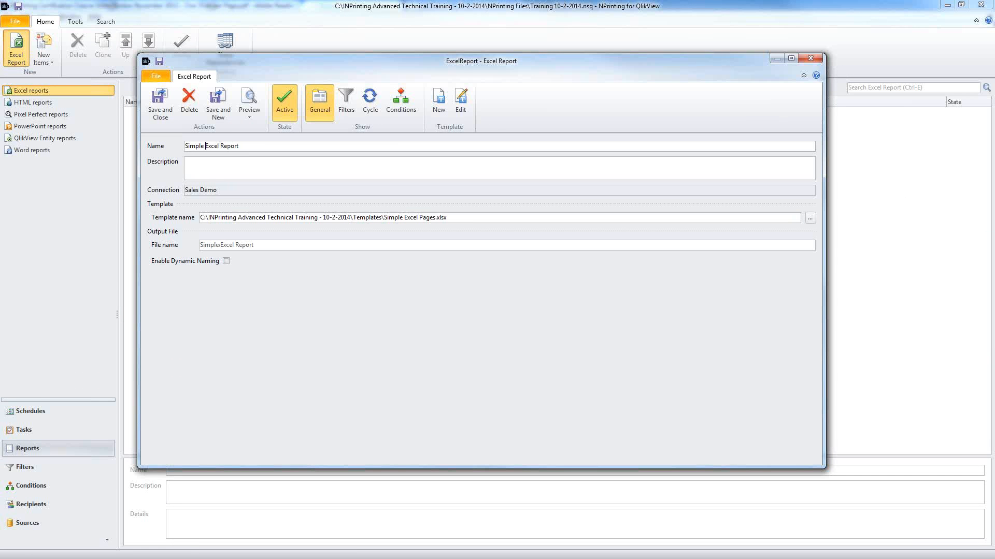
pyautogui.write('Pages')
pyautogui.click(169, 106)
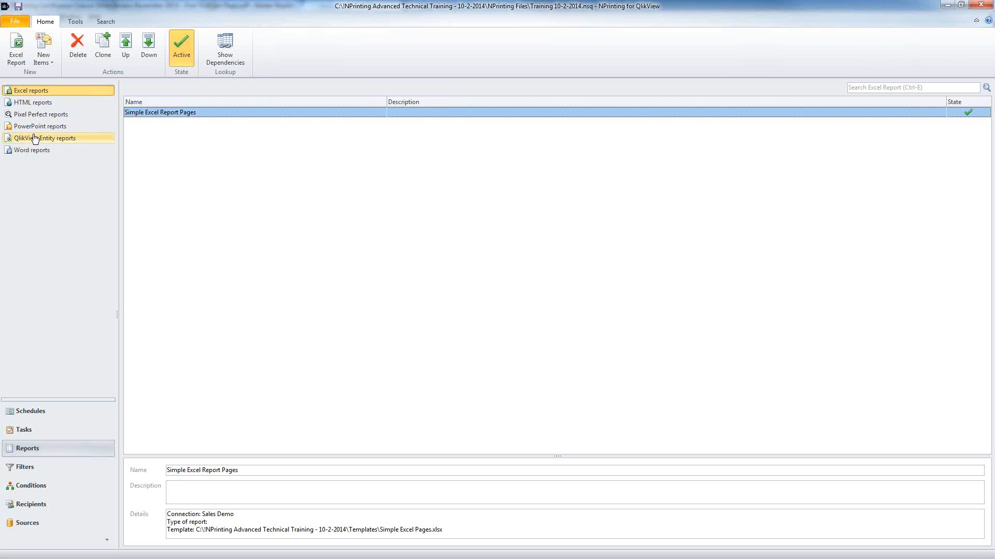
pyautogui.click(40, 103)
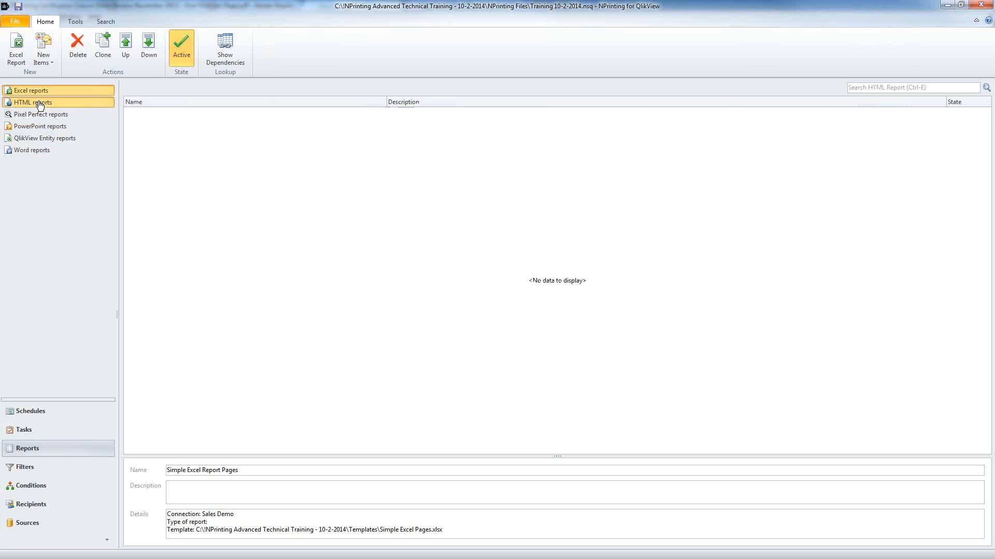
# Step: Create a new HTML report with a new template and add blank lines inside the body
pyautogui.click(17, 49)
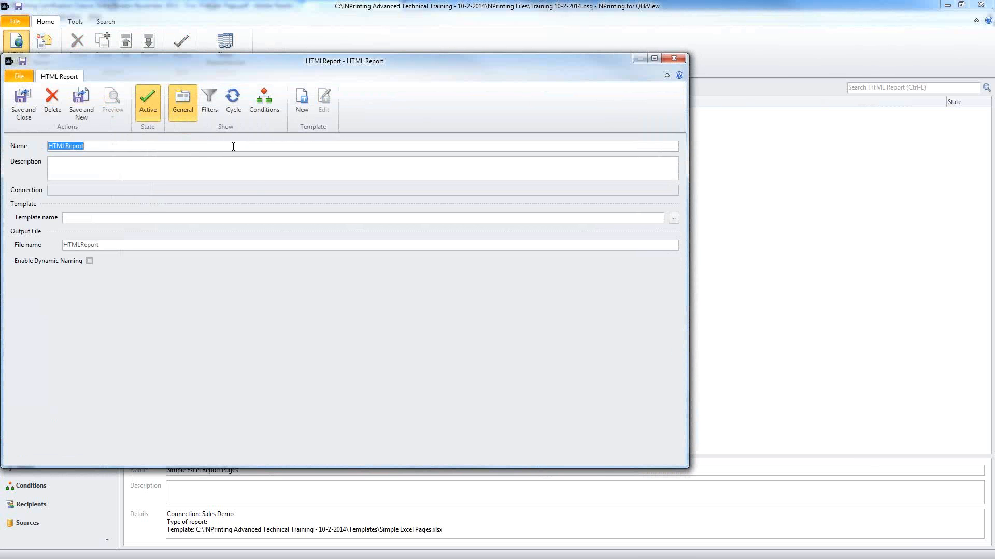
pyautogui.click(304, 107)
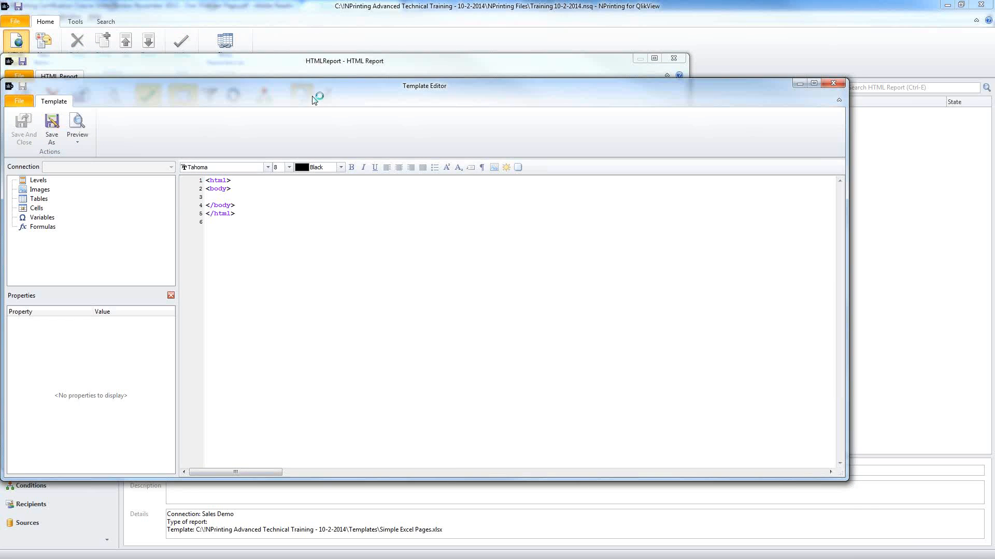
pyautogui.click(204, 119)
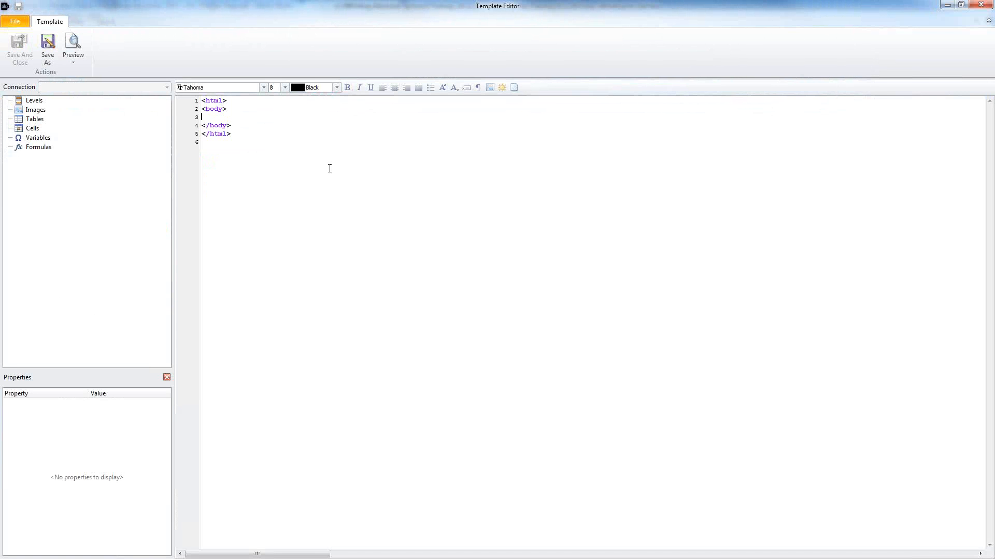
pyautogui.press('Return')
pyautogui.press('Return')
pyautogui.press('Return')
# Step: Add the Sales by Category TY vs. LY chart as the CH212 image tag on line 4 and preview
pyautogui.click(34, 119)
pyautogui.rightClick(35, 111)
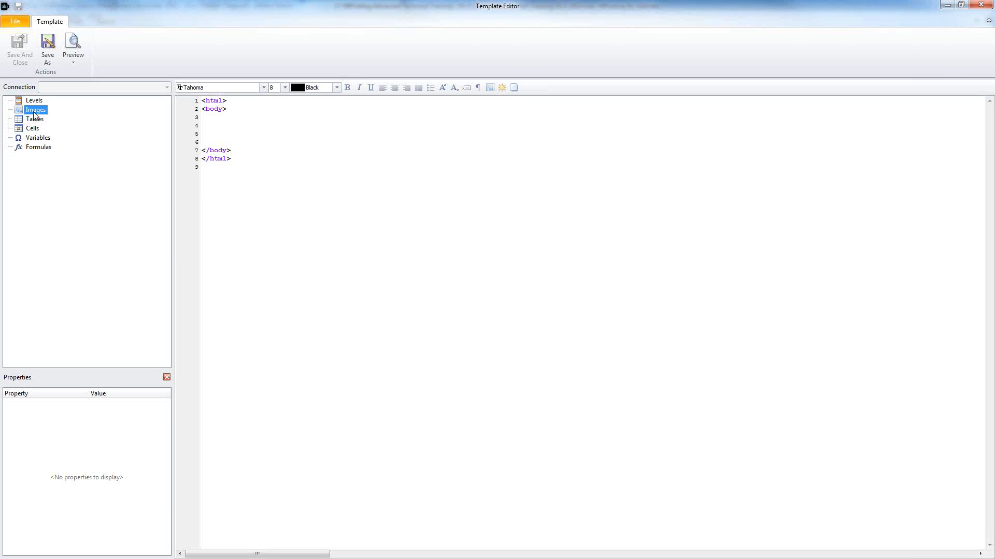
pyautogui.click(40, 119)
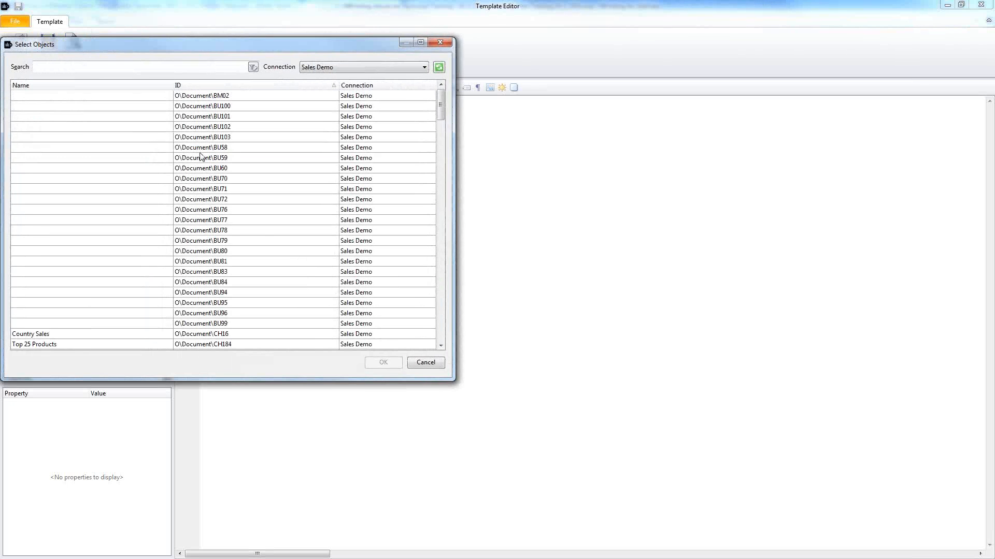
pyautogui.scroll(-7, 262, 240)
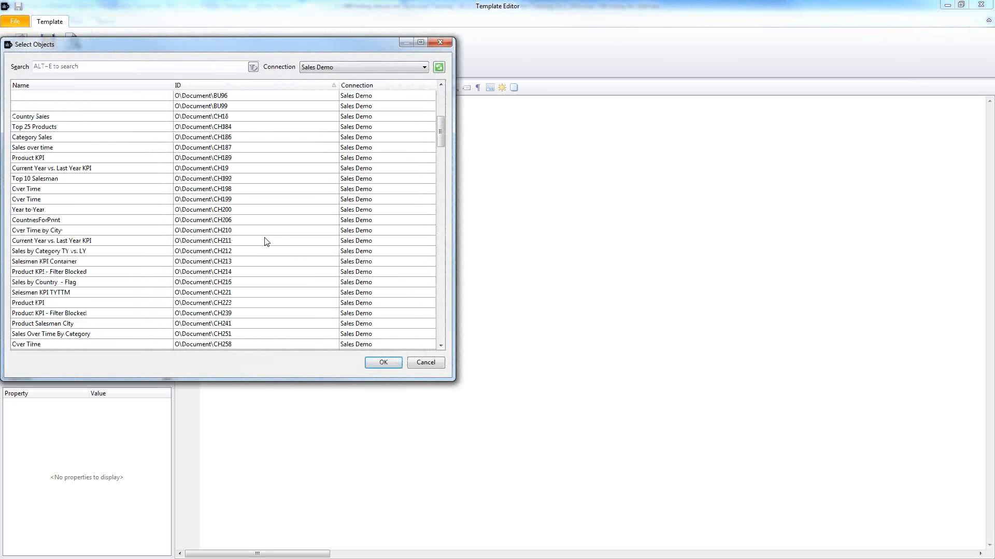
pyautogui.doubleClick(215, 250)
pyautogui.moveTo(61, 120); pyautogui.dragTo(216, 128)
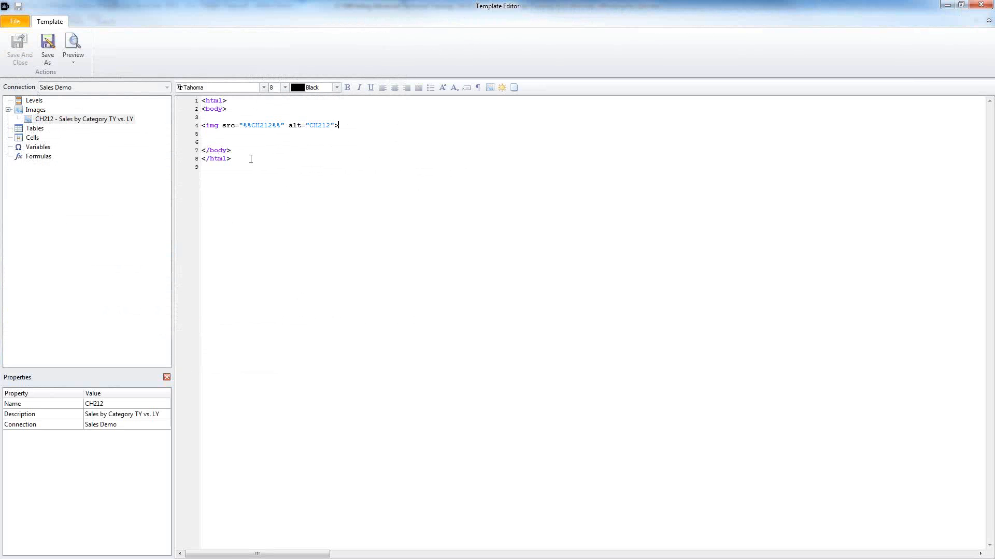
pyautogui.click(73, 44)
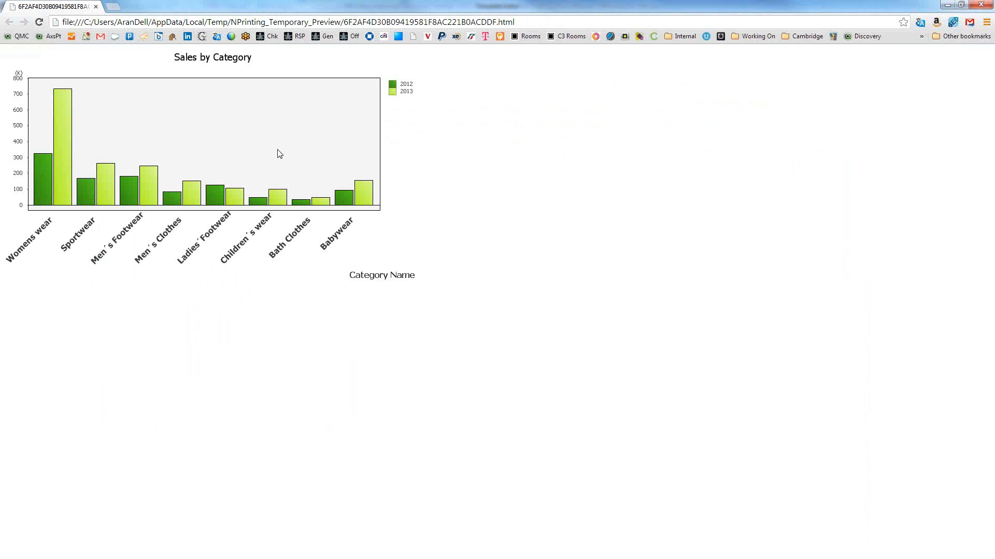
# Step: Close the Chrome preview of the Sales by Category chart report
pyautogui.click(984, 5)
pyautogui.click(983, 5)
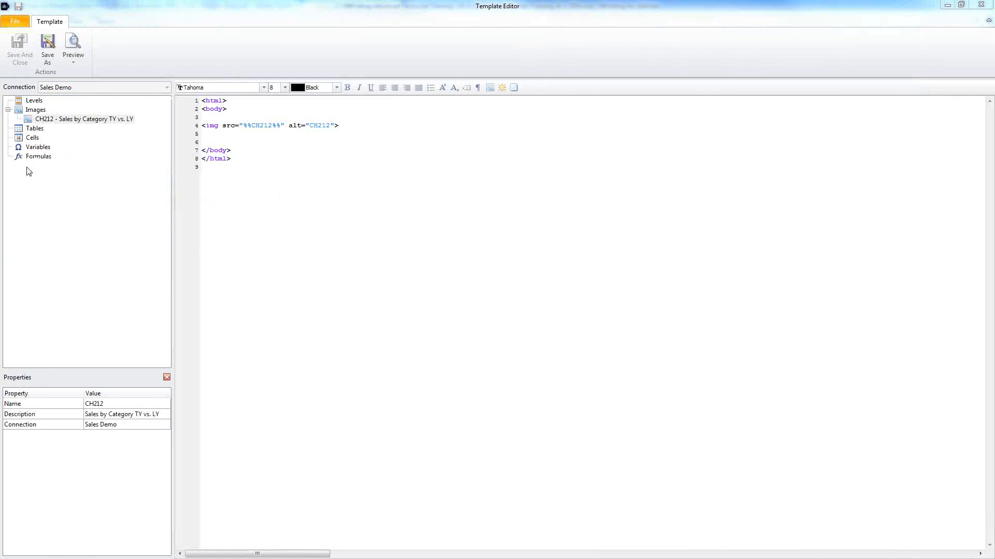
# Step: Add four <BR> line breaks after the CH212 image tag
pyautogui.click(350, 125)
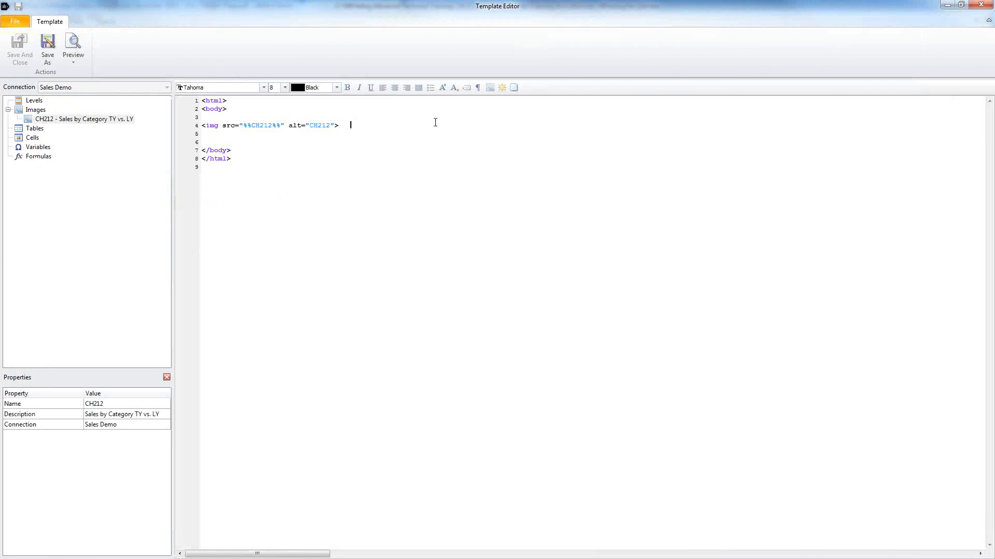
pyautogui.click(477, 88)
pyautogui.click(478, 87)
pyautogui.click(477, 88)
pyautogui.click(478, 88)
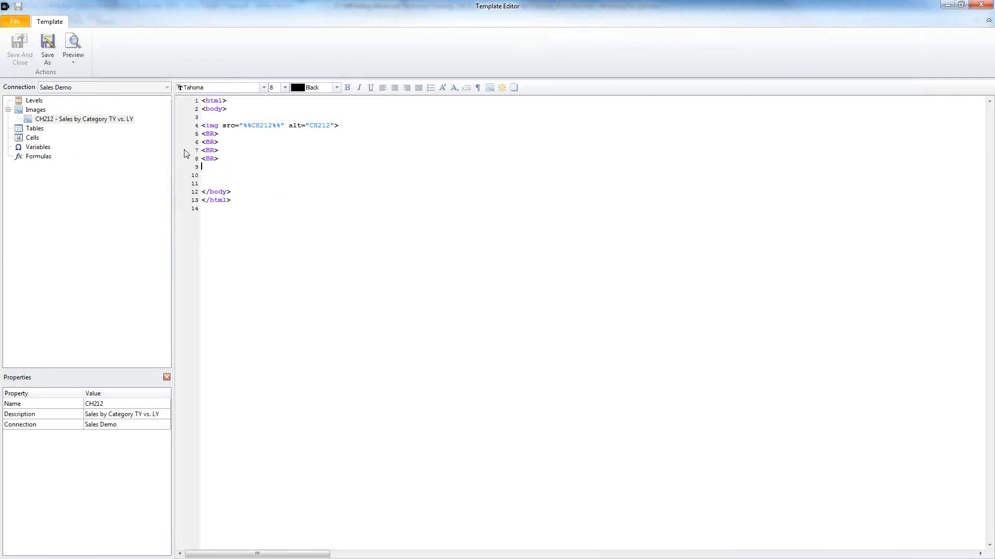
# Step: Add the Top 25 Products table and insert its CH184 tag on line 9, then preview
pyautogui.rightClick(34, 130)
pyautogui.click(66, 136)
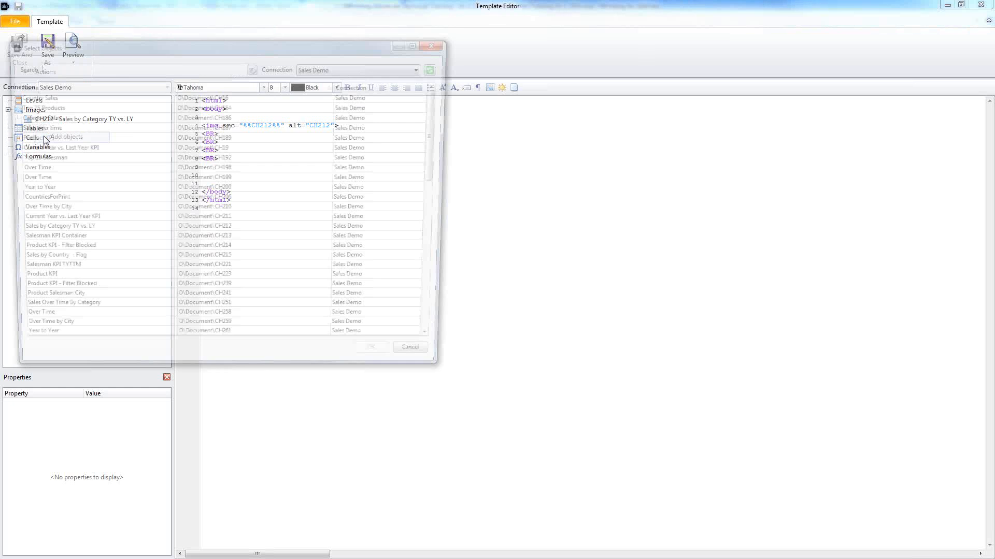
pyautogui.click(220, 105)
pyautogui.doubleClick(220, 104)
pyautogui.click(36, 139)
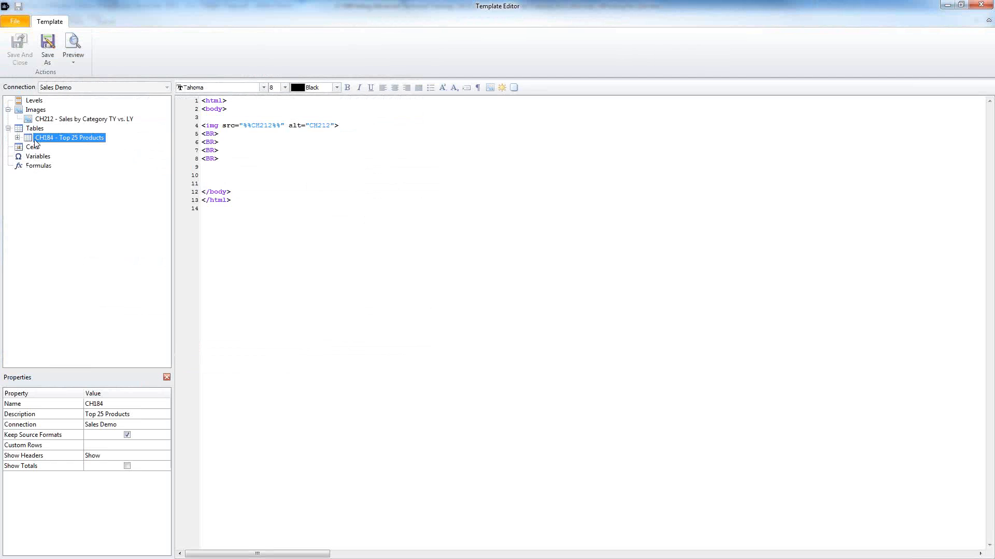
pyautogui.click(17, 138)
pyautogui.click(45, 149)
pyautogui.click(50, 165)
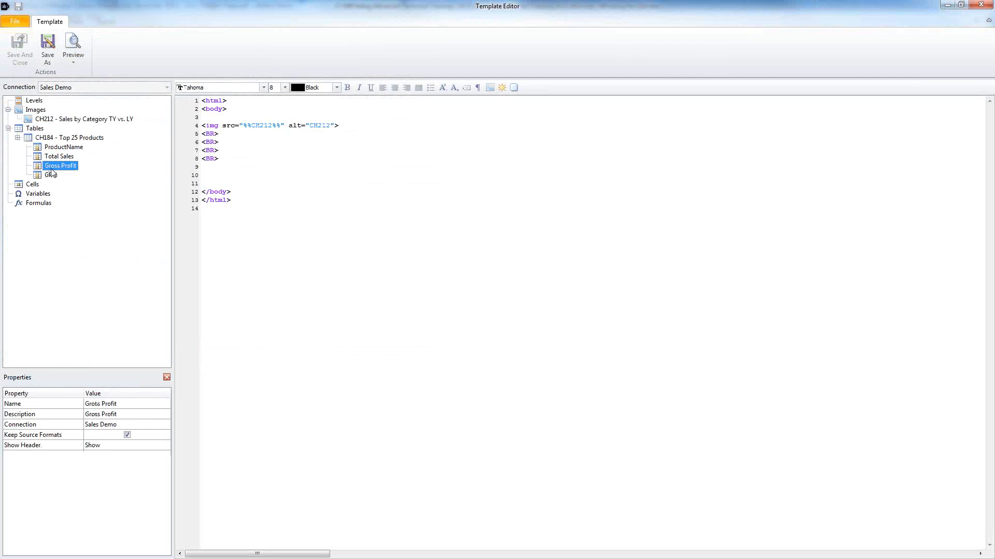
pyautogui.click(52, 175)
pyautogui.moveTo(47, 140); pyautogui.dragTo(203, 168)
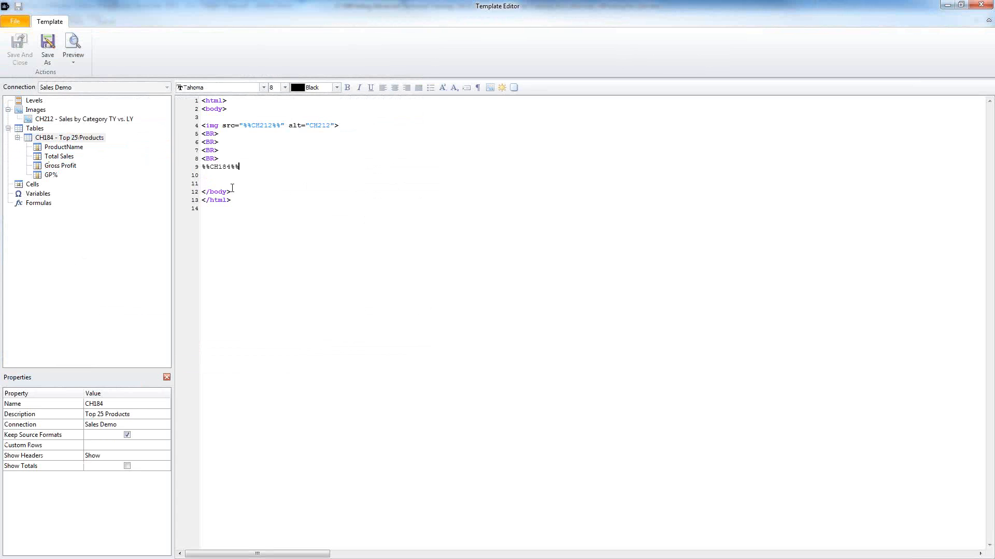
pyautogui.click(73, 53)
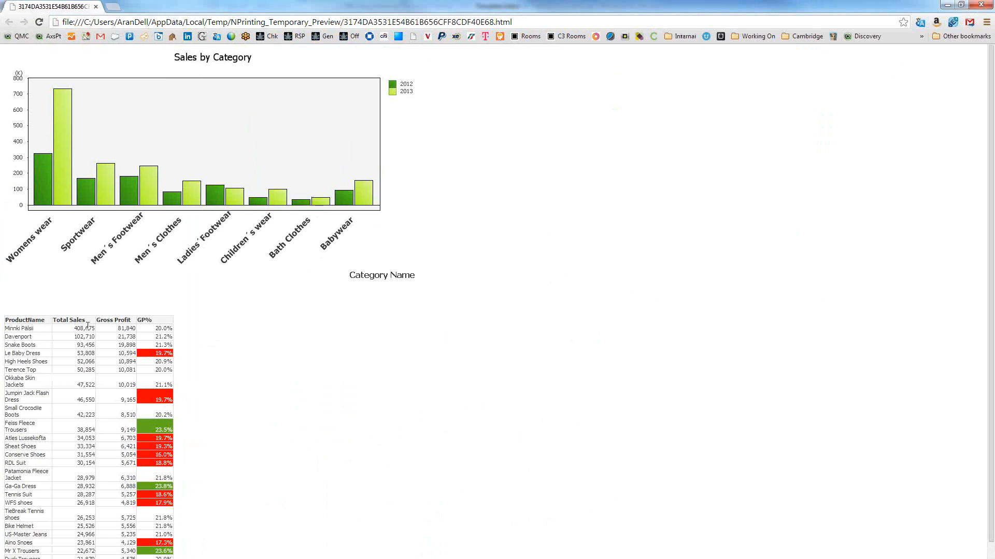
# Step: Inspect the previewed chart and Top 25 Products table values, then close Chrome
pyautogui.moveTo(74, 328); pyautogui.dragTo(134, 455)
pyautogui.scroll(-1, 258, 376)
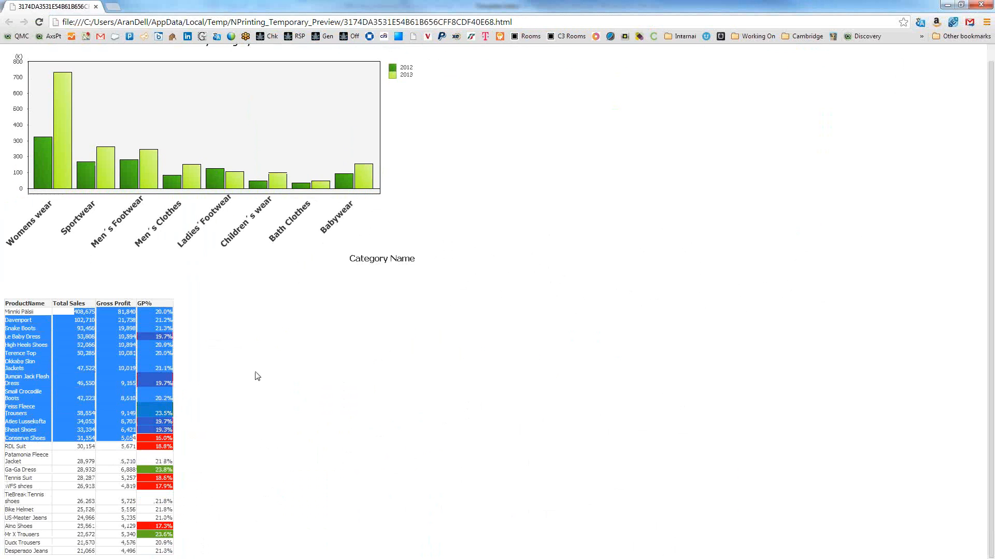
pyautogui.click(107, 367)
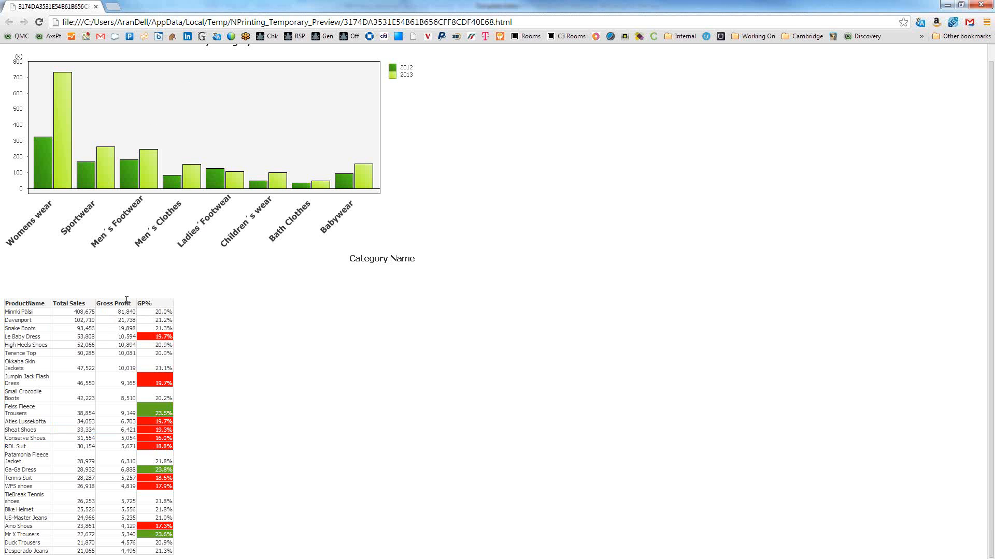
pyautogui.doubleClick(117, 320)
pyautogui.click(981, 6)
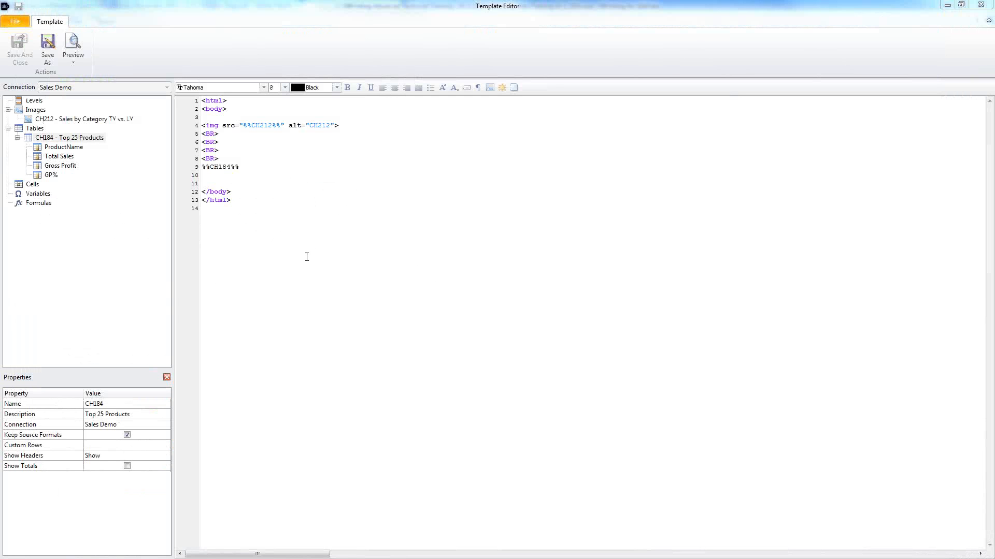
# Step: Save the template as 'Simple HTML'
pyautogui.click(48, 48)
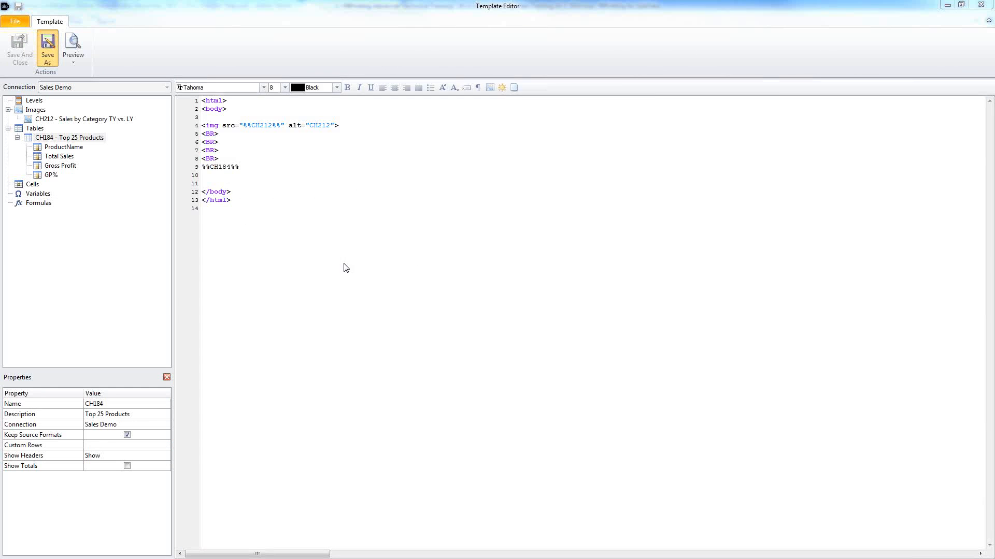
pyautogui.write('S')
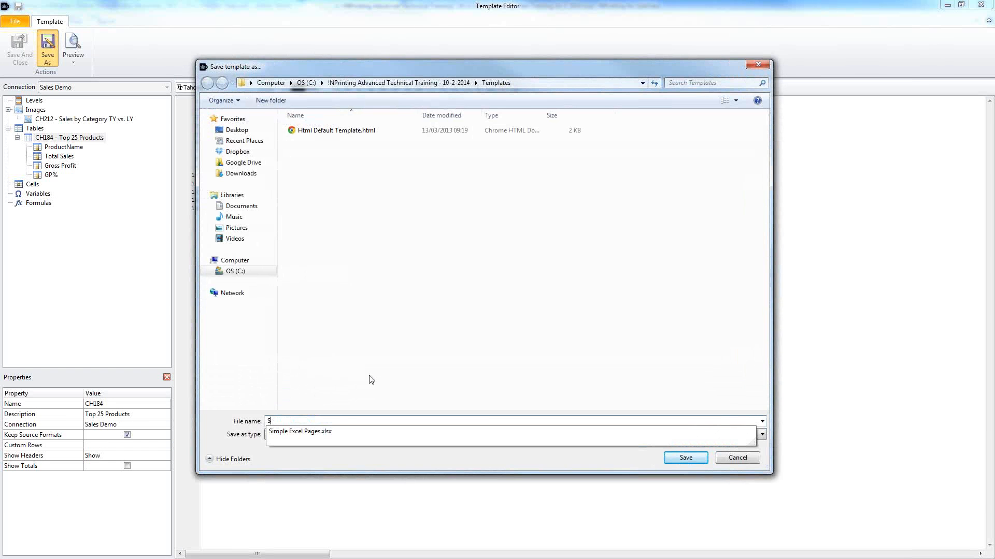
pyautogui.write('imple HTML')
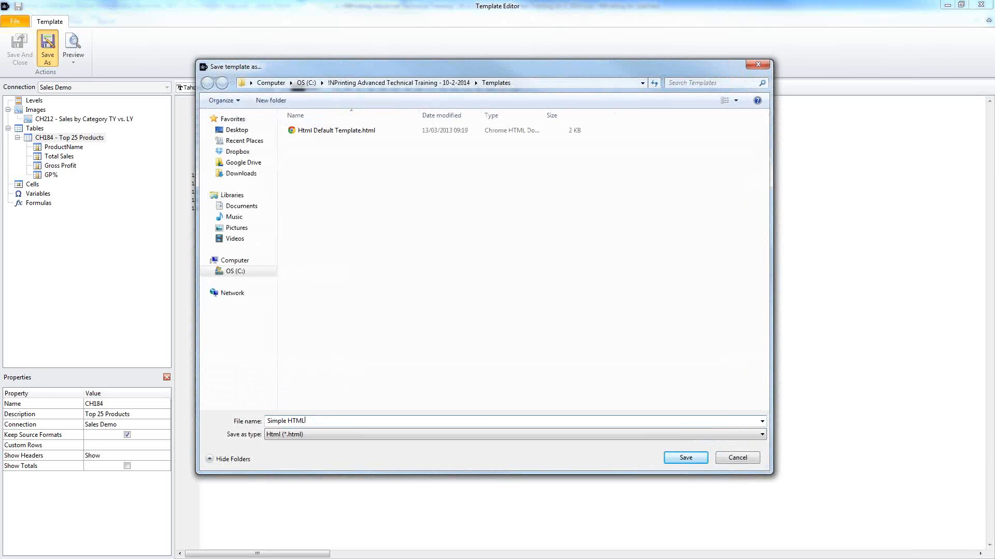
pyautogui.click(690, 456)
# Step: Save and close the template editor and HTML report, then show the PowerPoint reports list
pyautogui.click(22, 48)
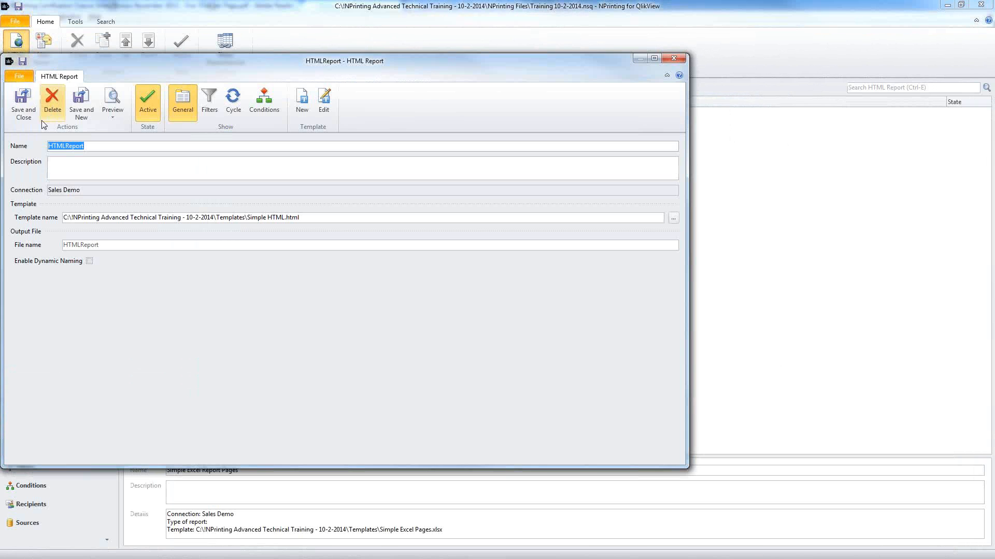
pyautogui.click(24, 115)
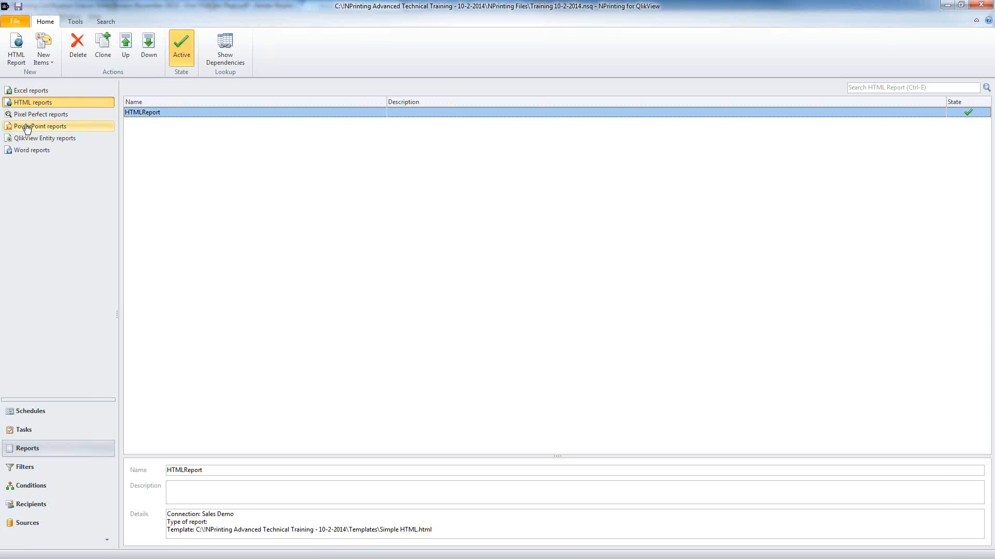
pyautogui.click(27, 127)
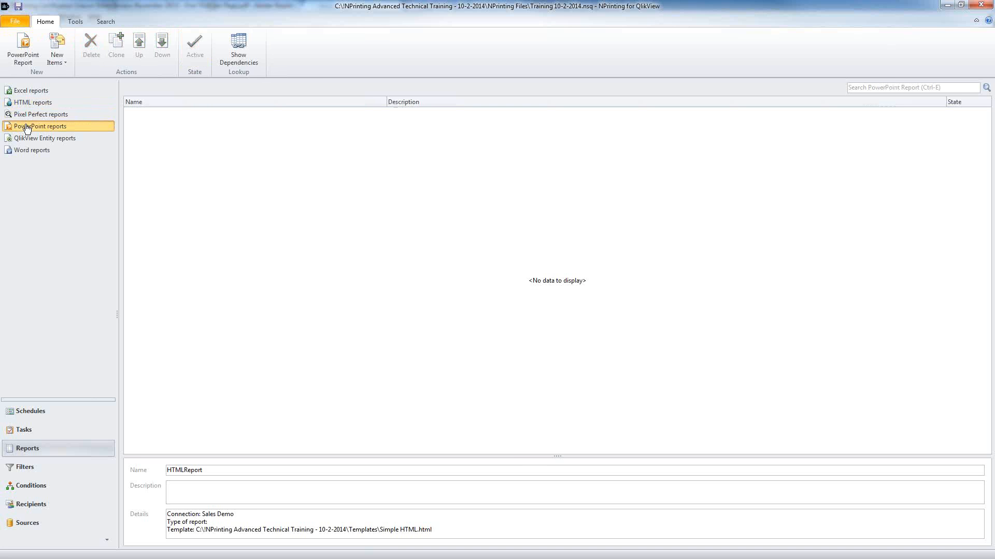
# Step: Create a new PowerPoint report using PowerPoint Default Template.pptx and open that template for editing
pyautogui.click(22, 44)
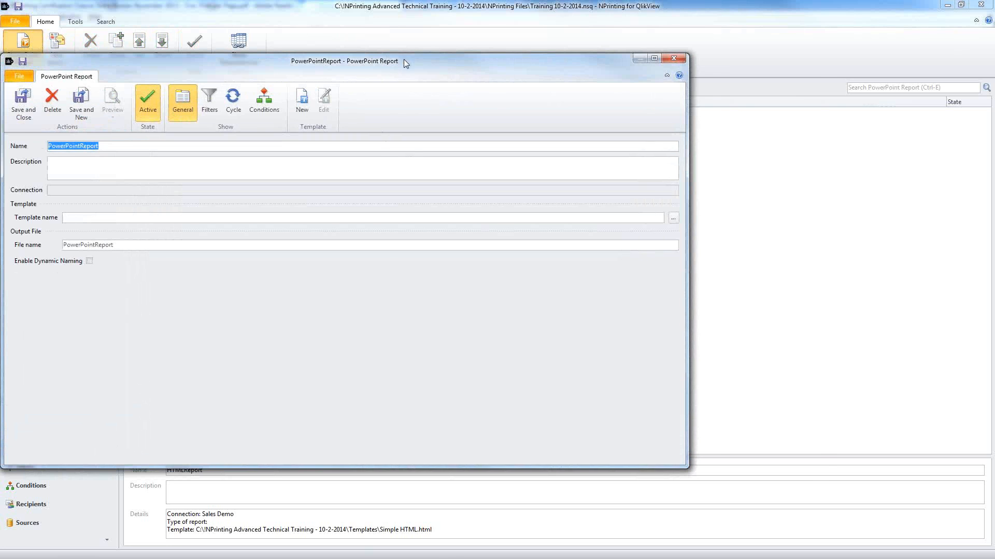
pyautogui.moveTo(403, 59); pyautogui.dragTo(535, 66)
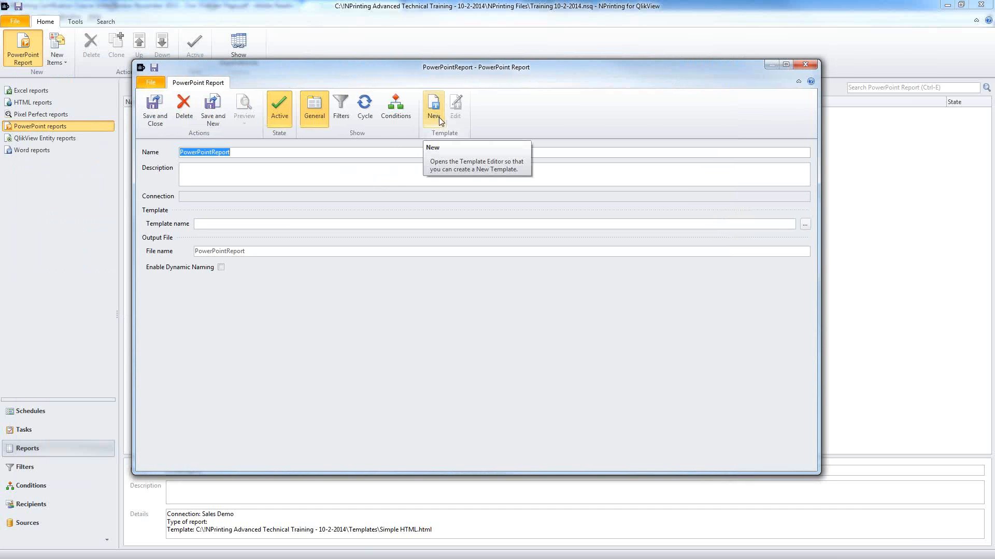
pyautogui.click(802, 227)
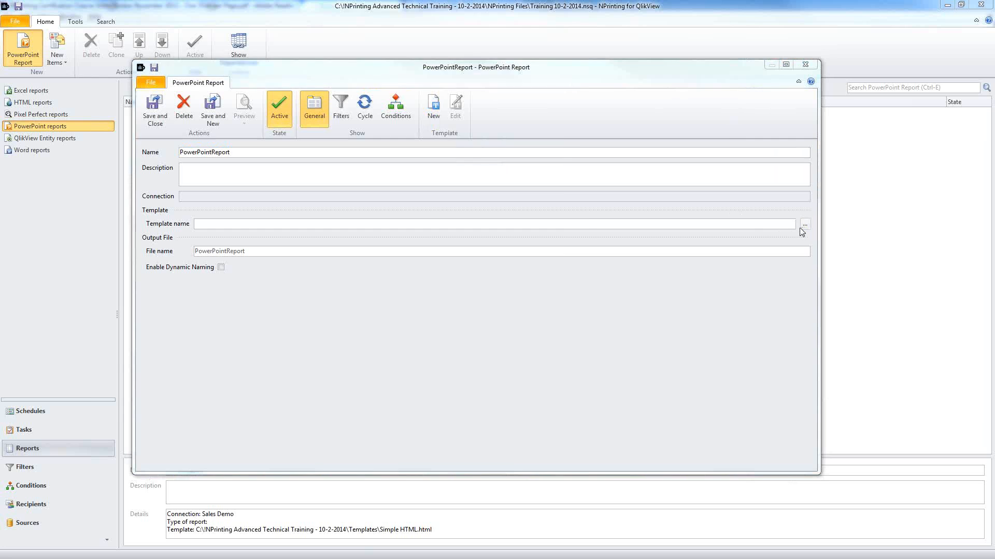
pyautogui.click(228, 74)
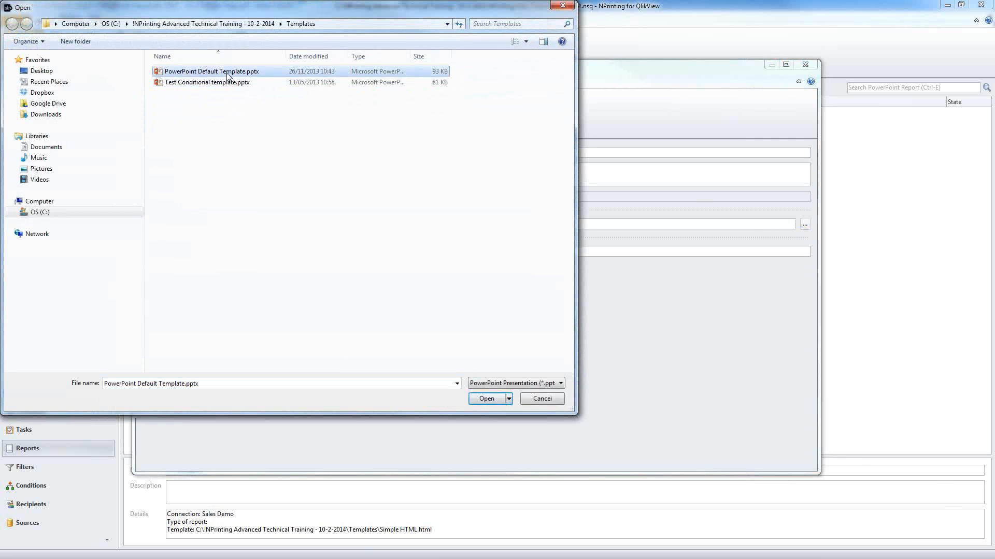
pyautogui.click(483, 399)
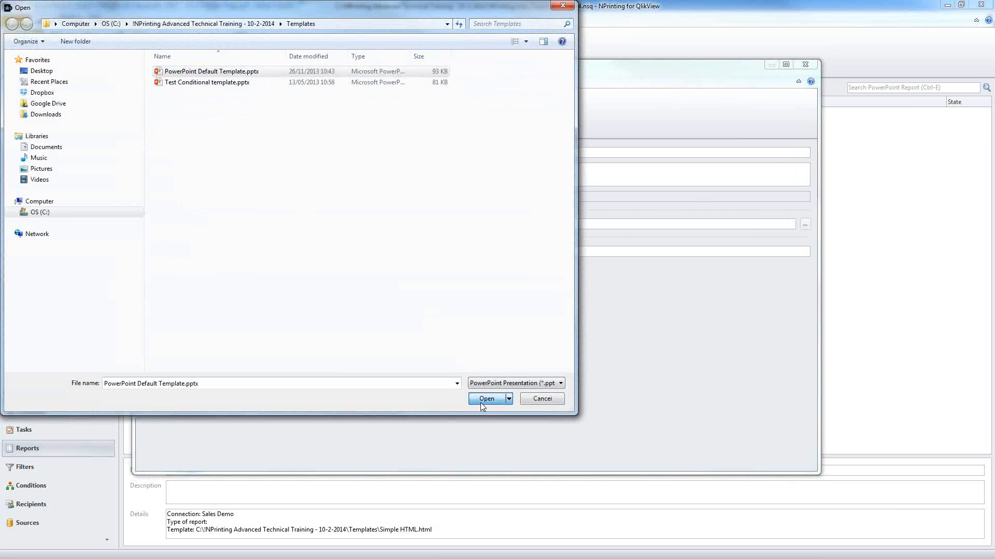
pyautogui.click(456, 109)
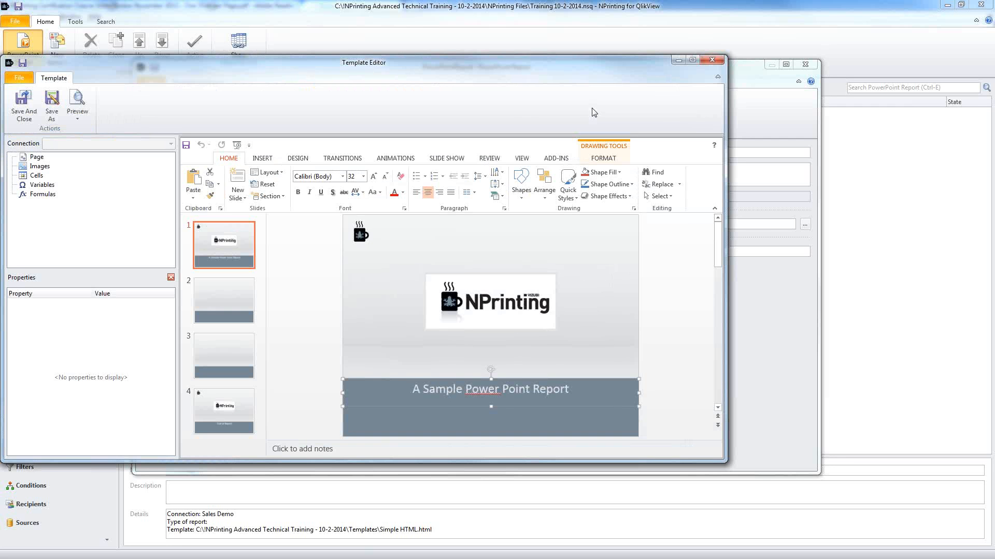
# Step: Maximize the Template Editor and select the blank slide 2
pyautogui.doubleClick(616, 64)
pyautogui.click(238, 286)
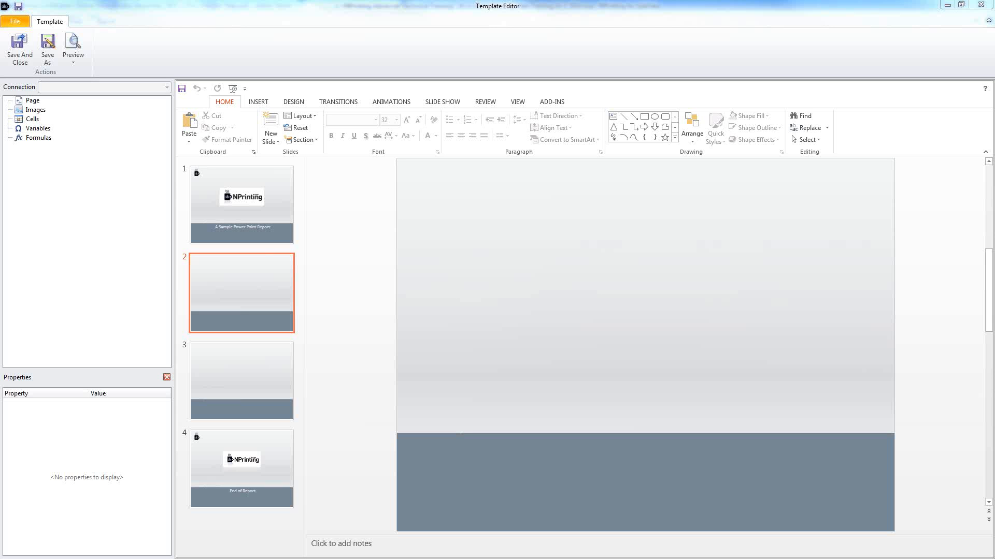
pyautogui.click(235, 272)
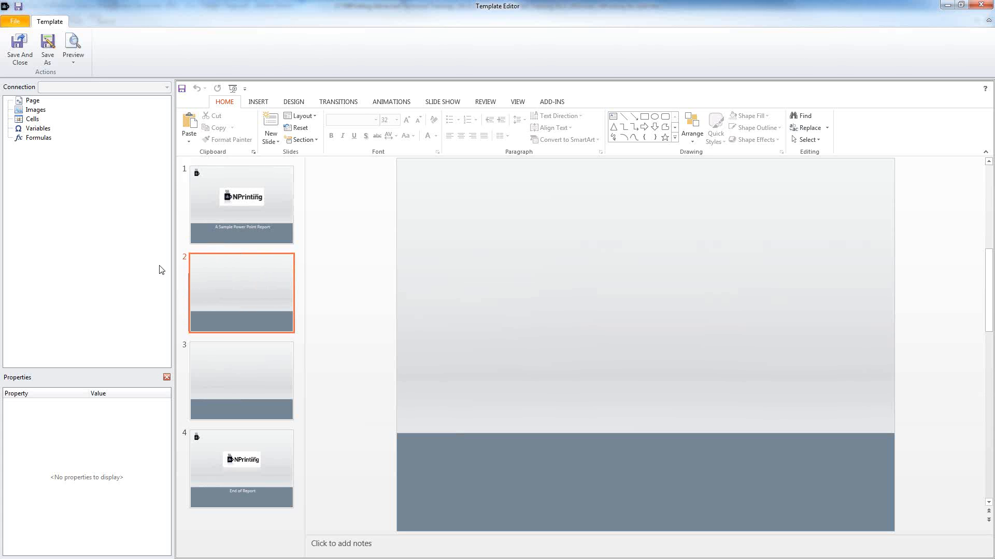
# Step: Add the Sales by Category TY vs. LY chart (CH212) to the template's Images
pyautogui.rightClick(41, 111)
pyautogui.click(64, 117)
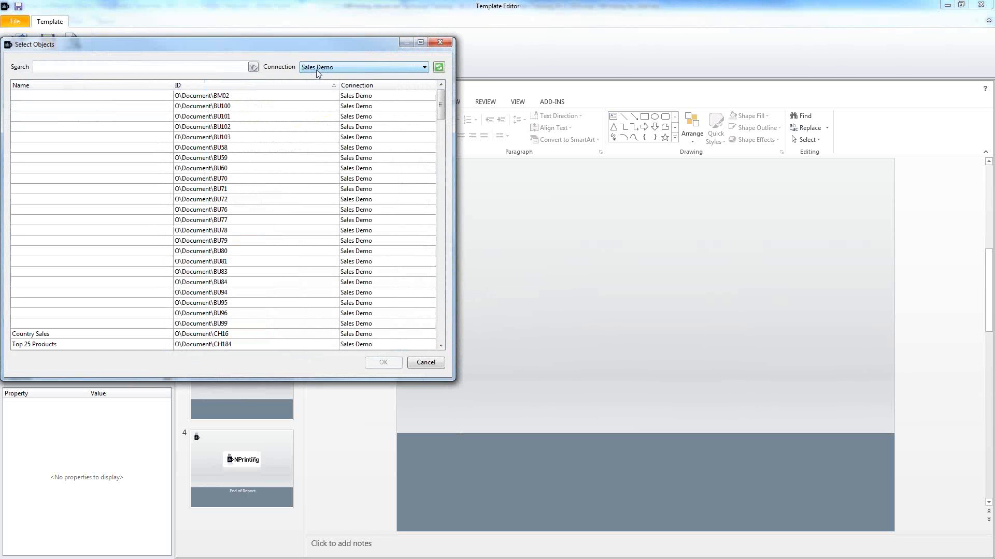
pyautogui.click(288, 177)
pyautogui.scroll(-4, 287, 216)
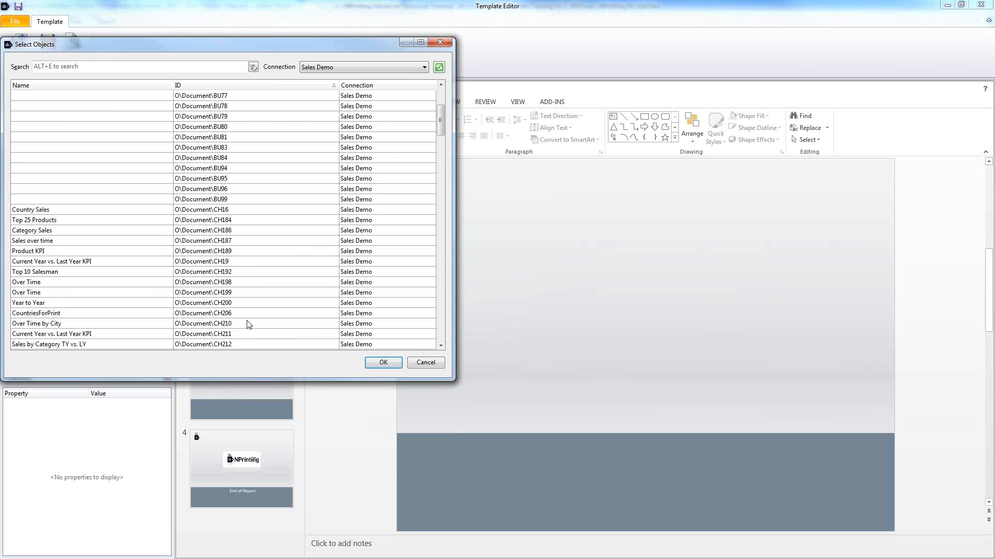
pyautogui.click(235, 345)
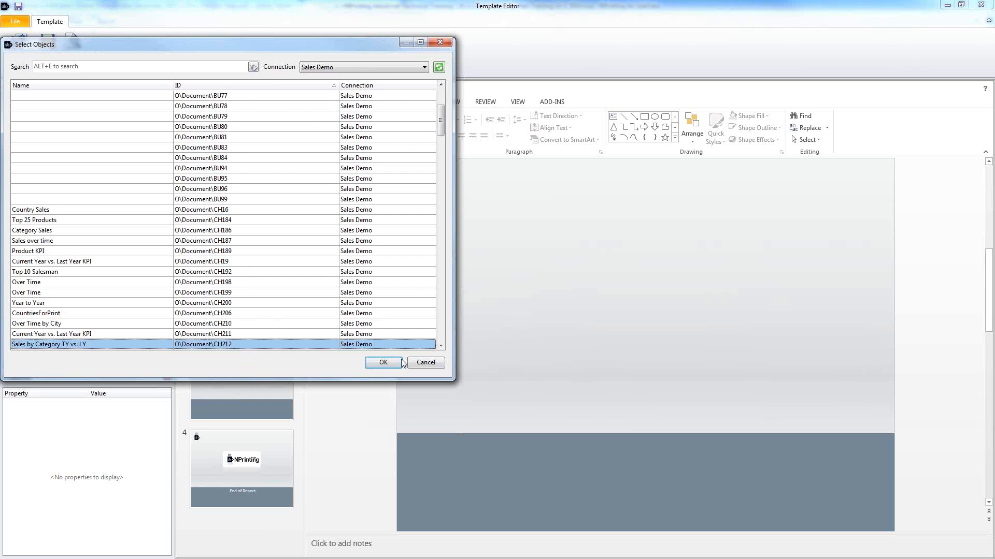
pyautogui.click(383, 362)
# Step: Place the CH212 chart on slide 2, move it up and shrink it
pyautogui.click(38, 121)
pyautogui.moveTo(38, 121); pyautogui.dragTo(428, 306)
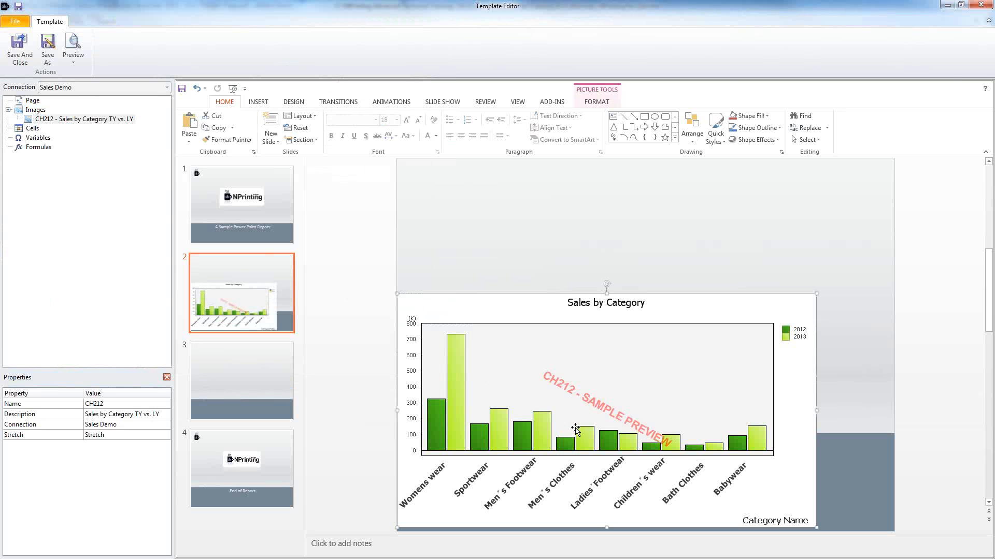
pyautogui.moveTo(577, 430); pyautogui.dragTo(584, 323)
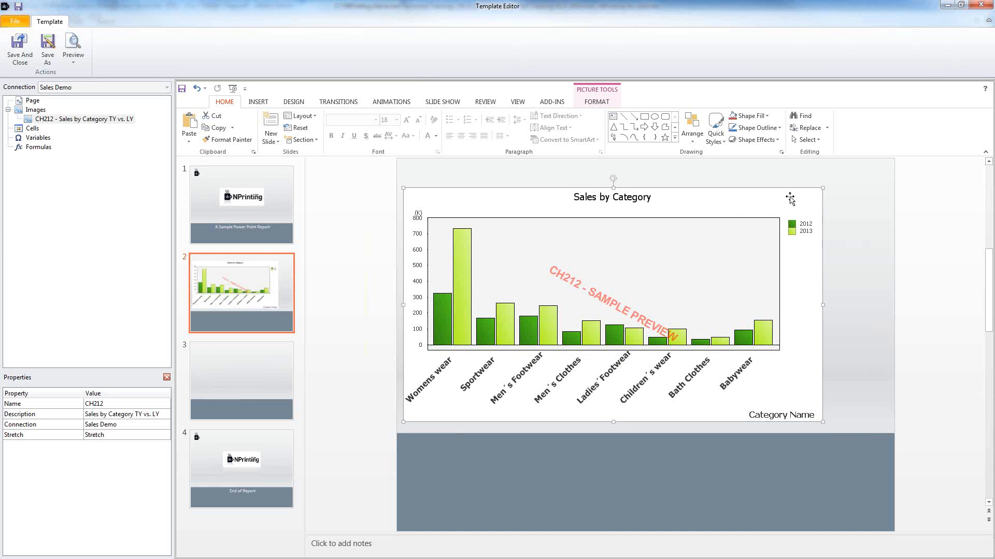
pyautogui.moveTo(822, 188); pyautogui.dragTo(612, 300)
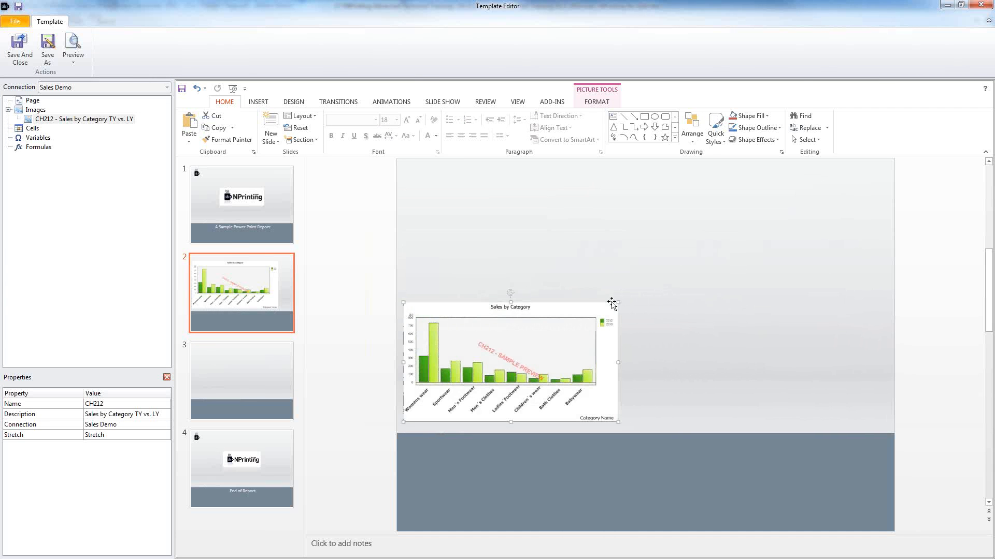
pyautogui.click(35, 110)
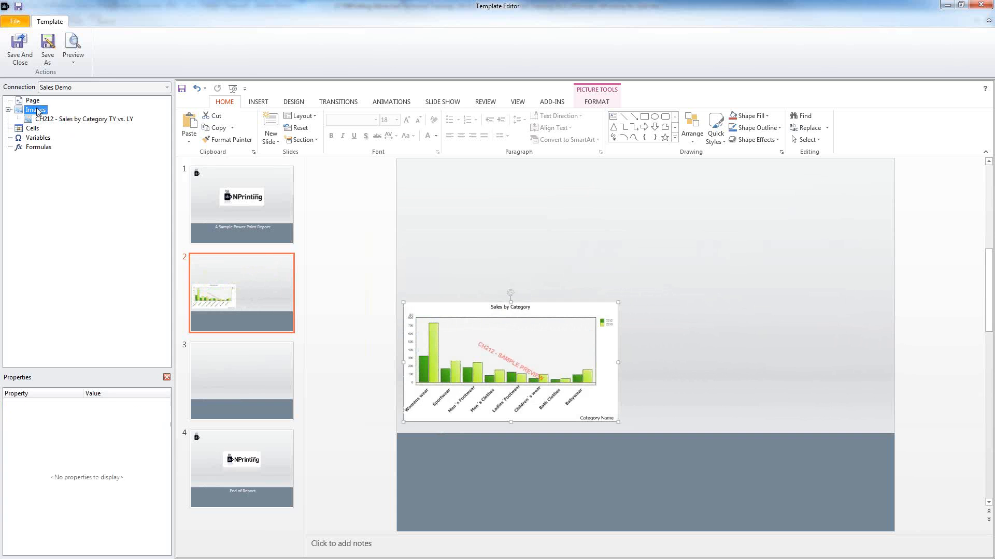
# Step: Add CH379 Forecast Quota from the Sales Compass connection to the Images list
pyautogui.rightClick(36, 109)
pyautogui.click(62, 115)
pyautogui.click(369, 68)
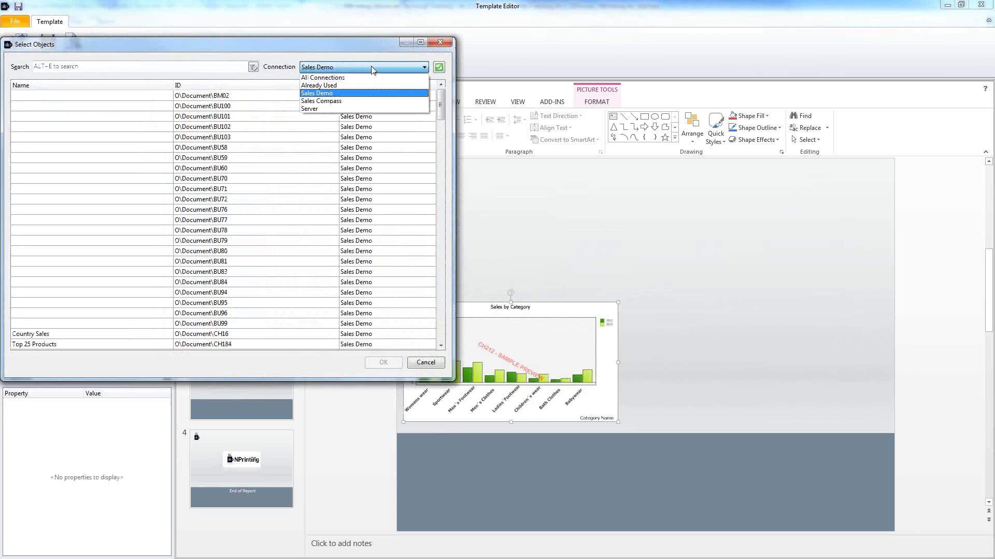
pyautogui.click(360, 107)
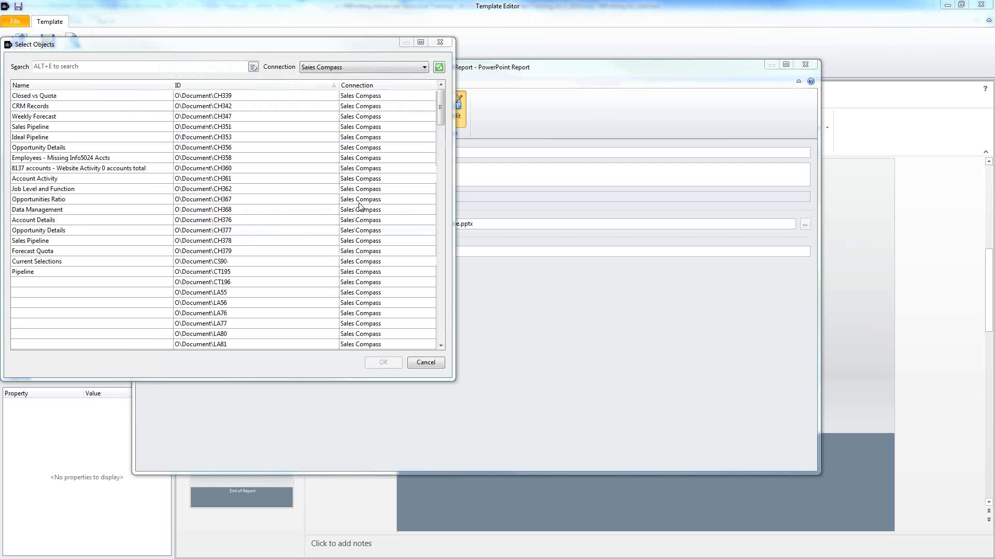
pyautogui.click(54, 251)
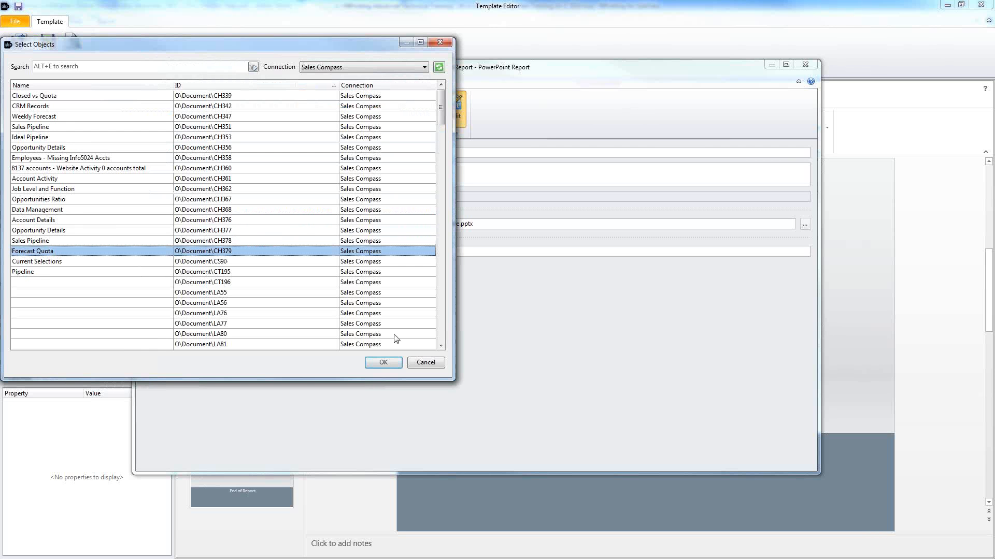
pyautogui.click(384, 363)
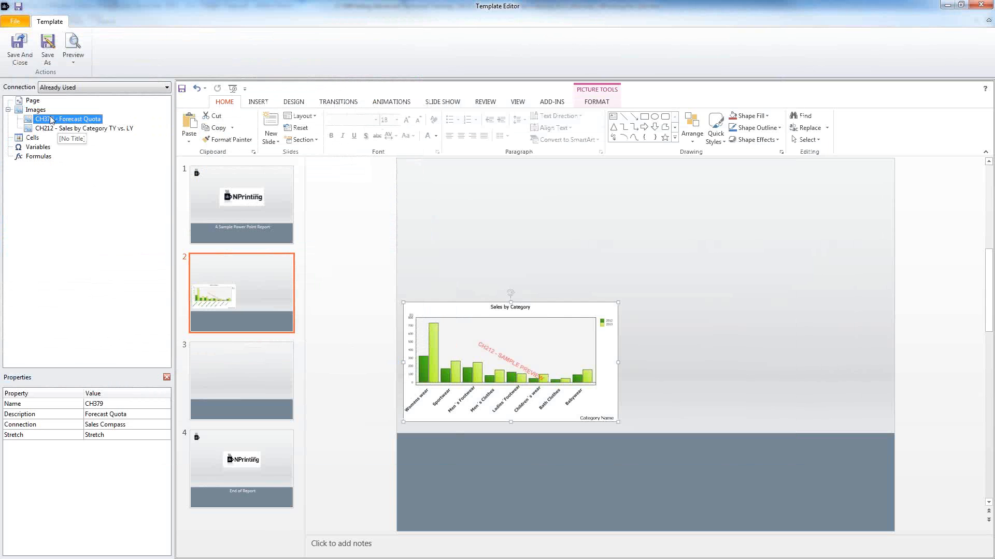
# Step: Place the CH379 Forecast Quota chart beside the Sales by Category chart, resized to match
pyautogui.moveTo(800, 348); pyautogui.dragTo(687, 310)
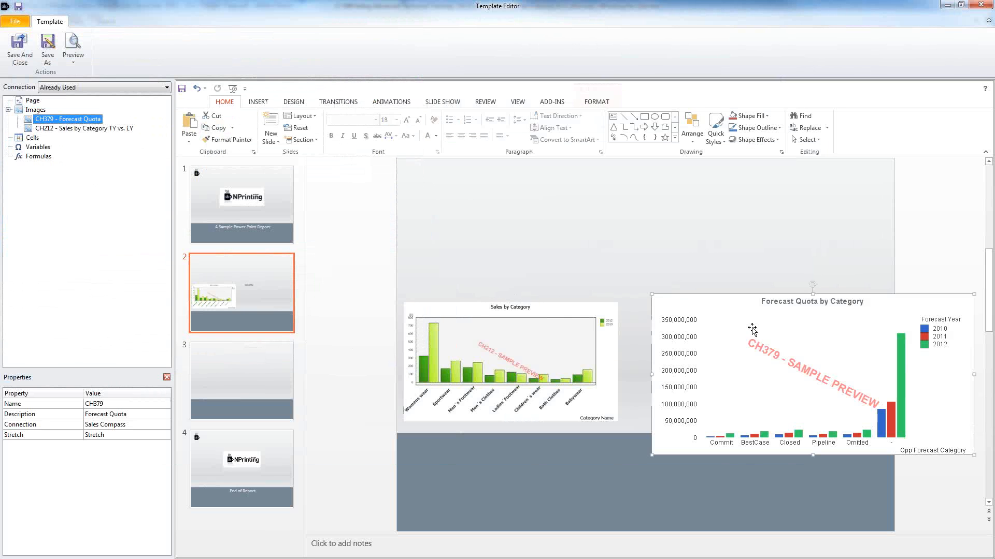
pyautogui.moveTo(789, 352); pyautogui.dragTo(770, 330)
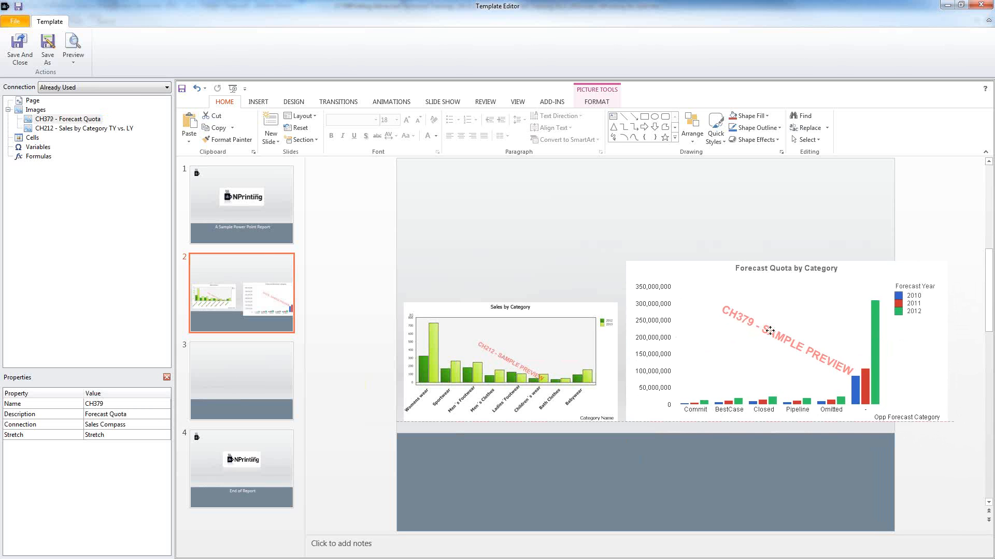
pyautogui.moveTo(770, 331); pyautogui.dragTo(770, 330)
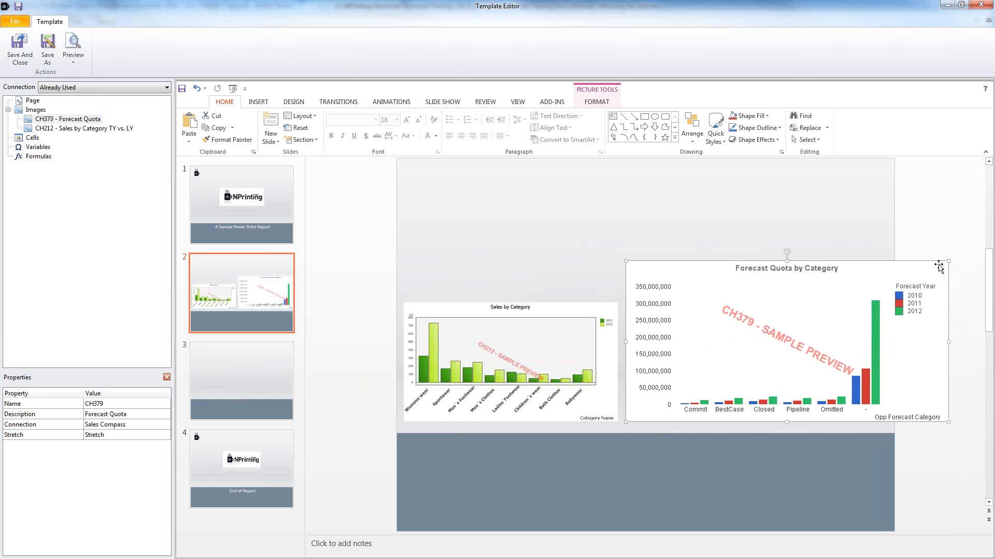
pyautogui.moveTo(948, 259); pyautogui.dragTo(864, 309)
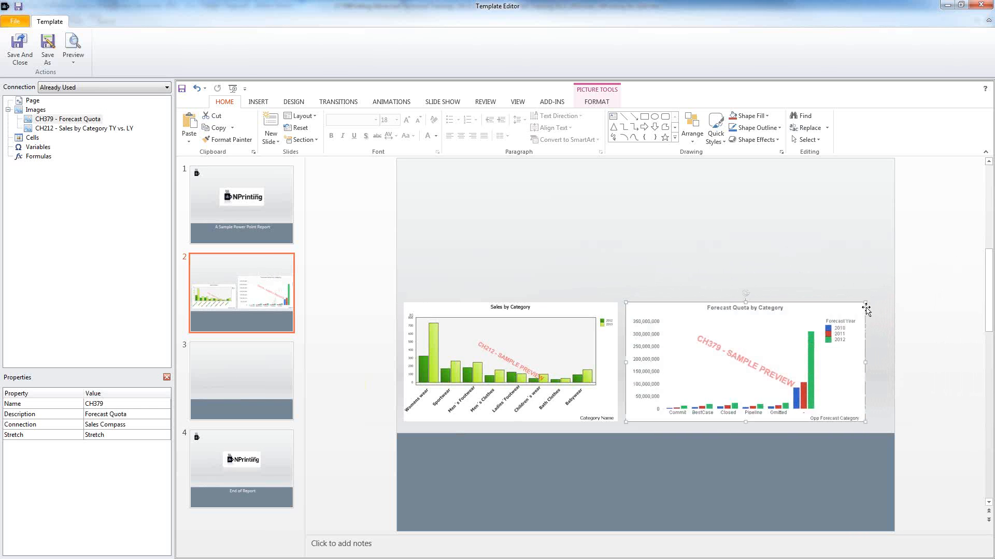
pyautogui.moveTo(810, 361); pyautogui.dragTo(833, 361)
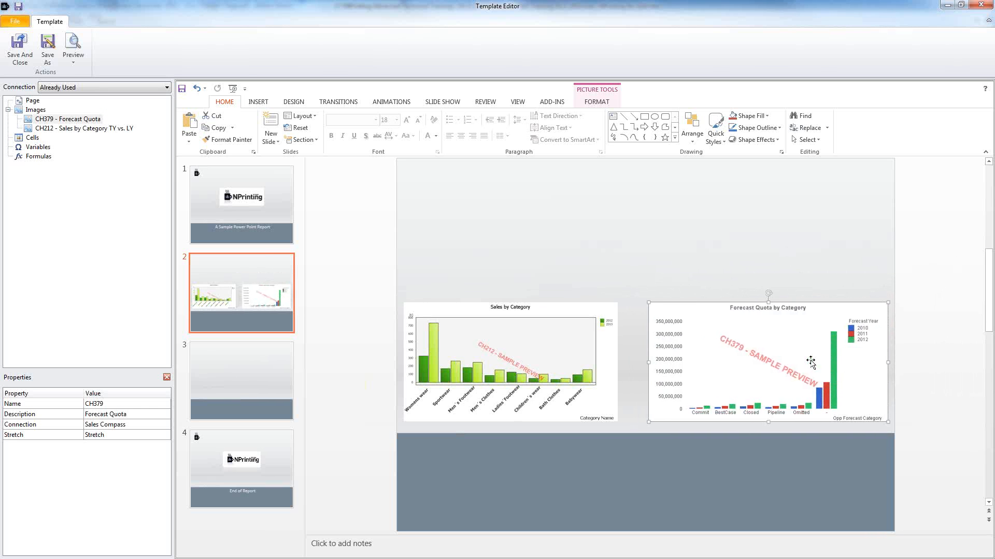
# Step: Give both charts on slide 2 a dark blue outline picture style
pyautogui.click(459, 361)
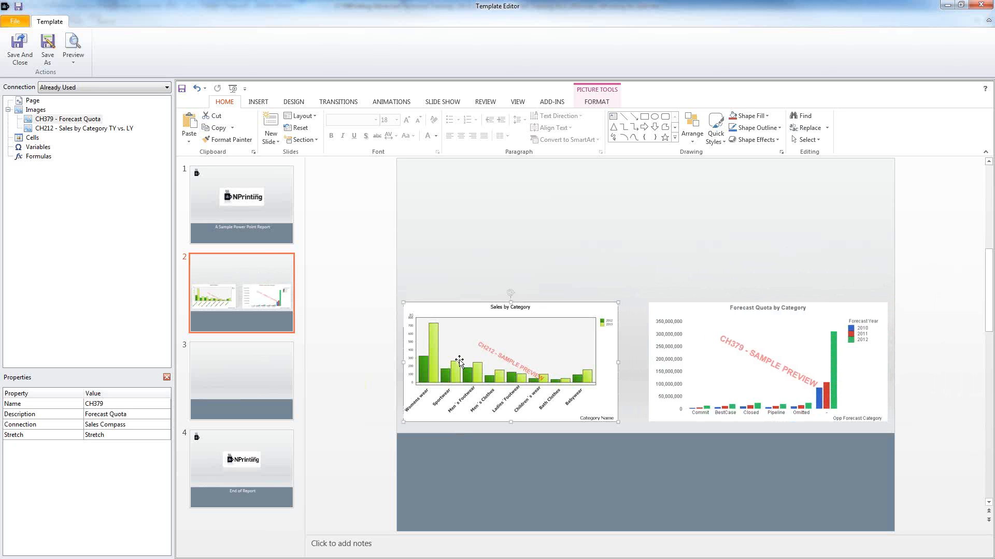
pyautogui.keyDown('shift'); pyautogui.click(678, 355); pyautogui.keyUp('shift')
pyautogui.click(718, 138)
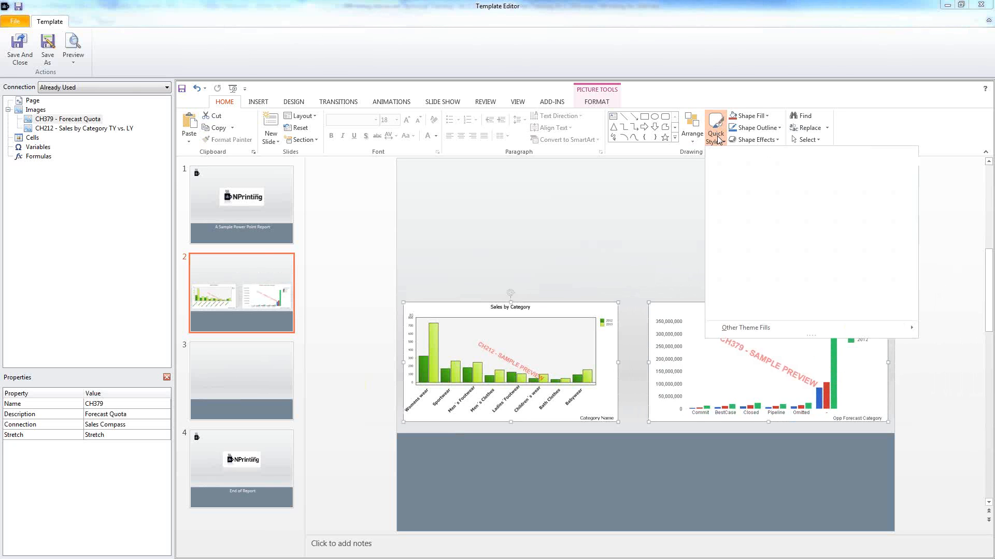
pyautogui.click(740, 203)
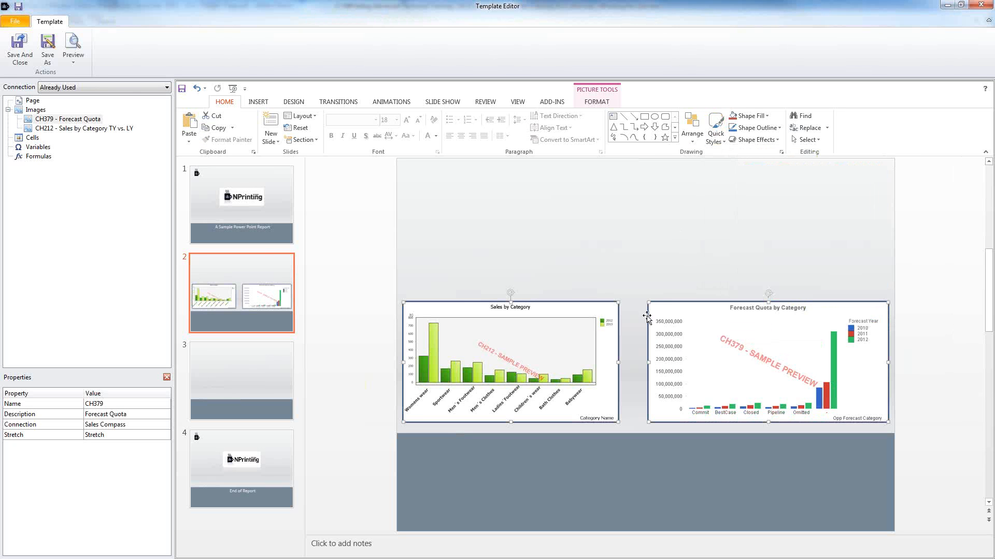
pyautogui.click(559, 213)
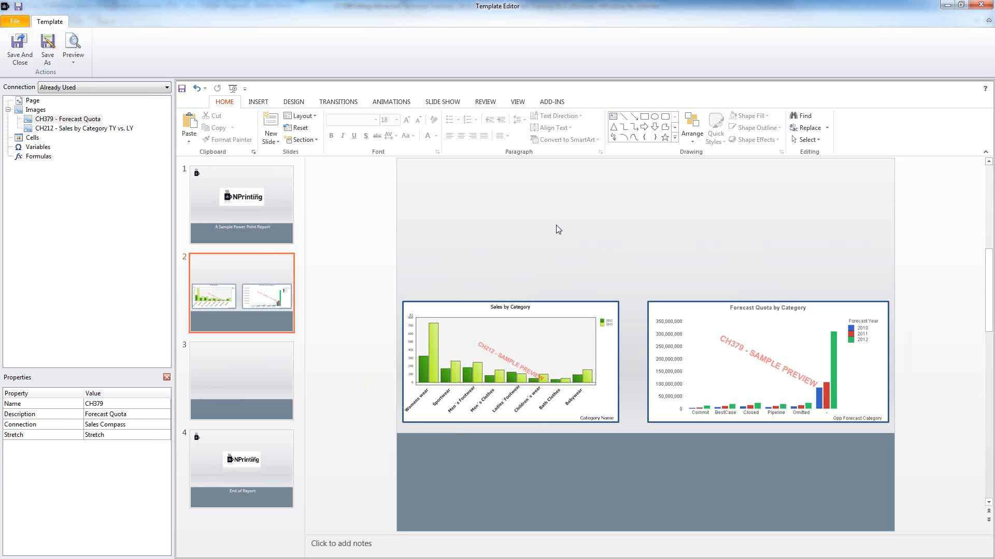
# Step: Add an 'All Data' text box above the charts on slide 2 with a blue fill style
pyautogui.click(613, 116)
pyautogui.click(572, 200)
pyautogui.write('A')
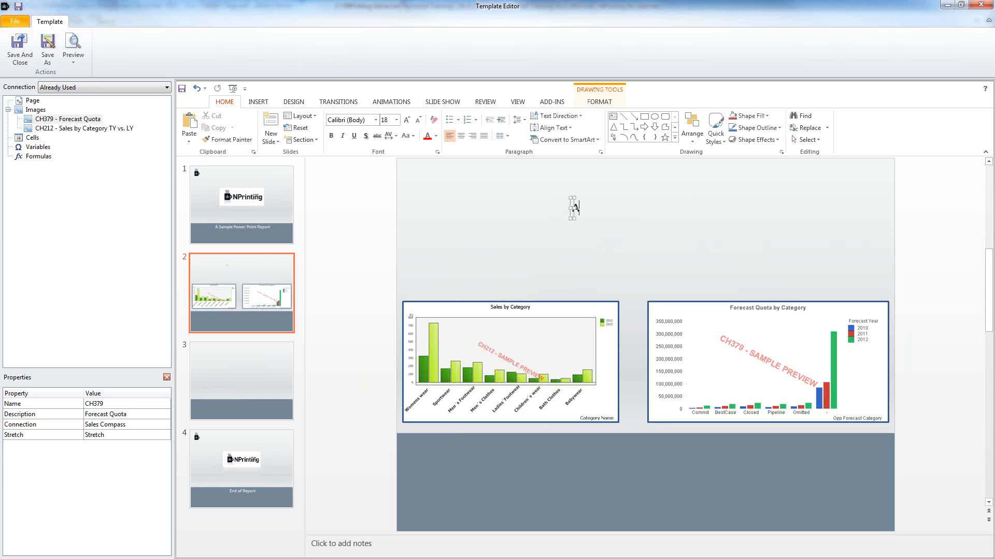
pyautogui.write('ll Data')
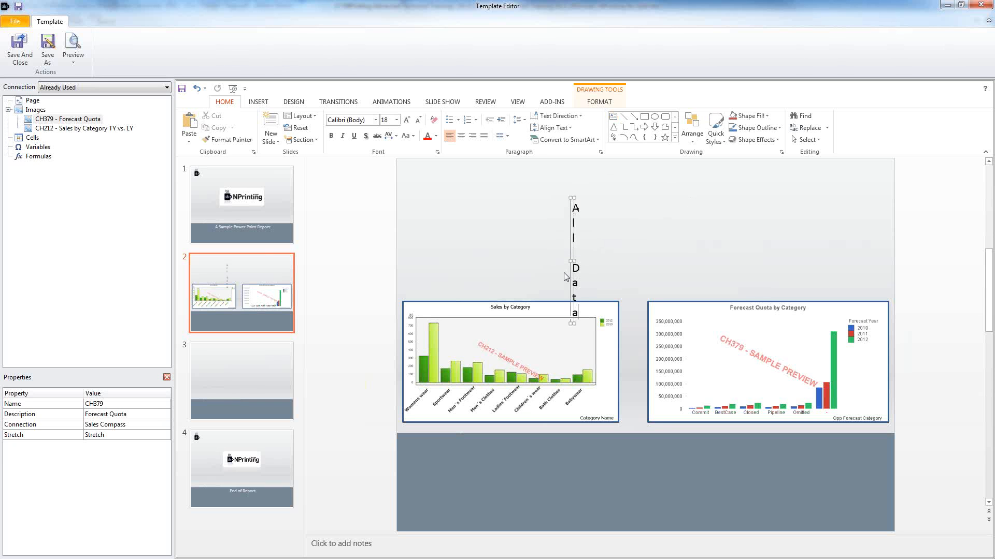
pyautogui.moveTo(573, 262); pyautogui.dragTo(757, 252)
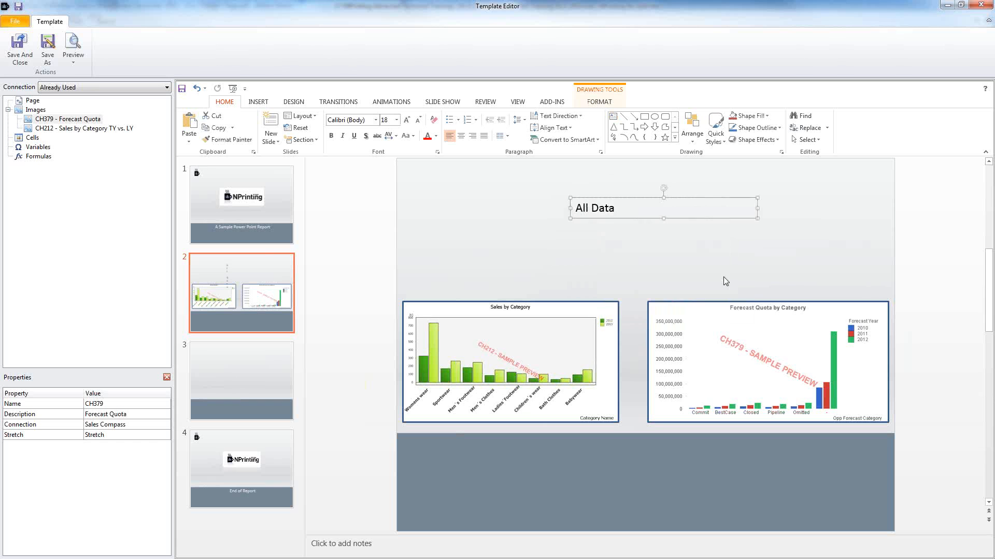
pyautogui.click(711, 136)
pyautogui.click(745, 190)
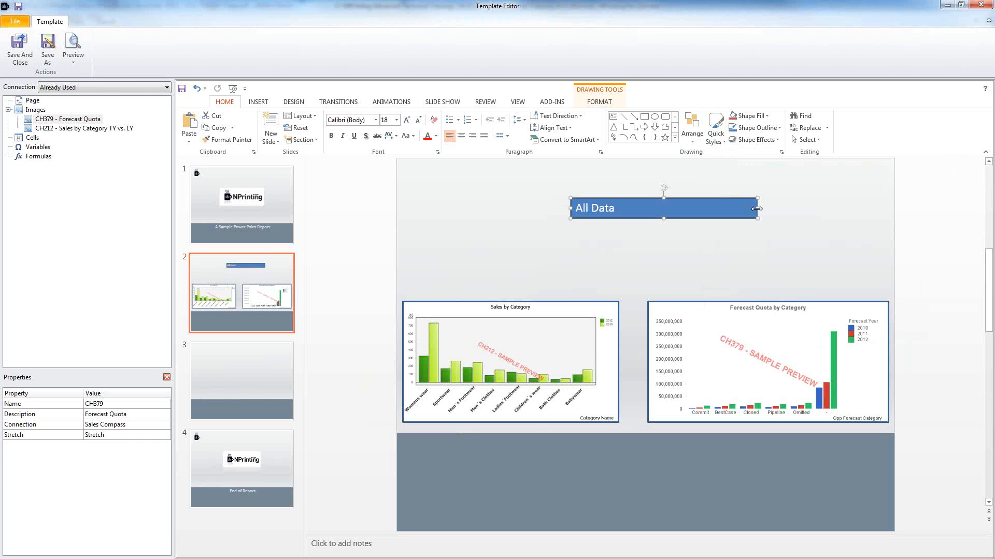
pyautogui.moveTo(757, 210); pyautogui.dragTo(622, 216)
pyautogui.click(509, 236)
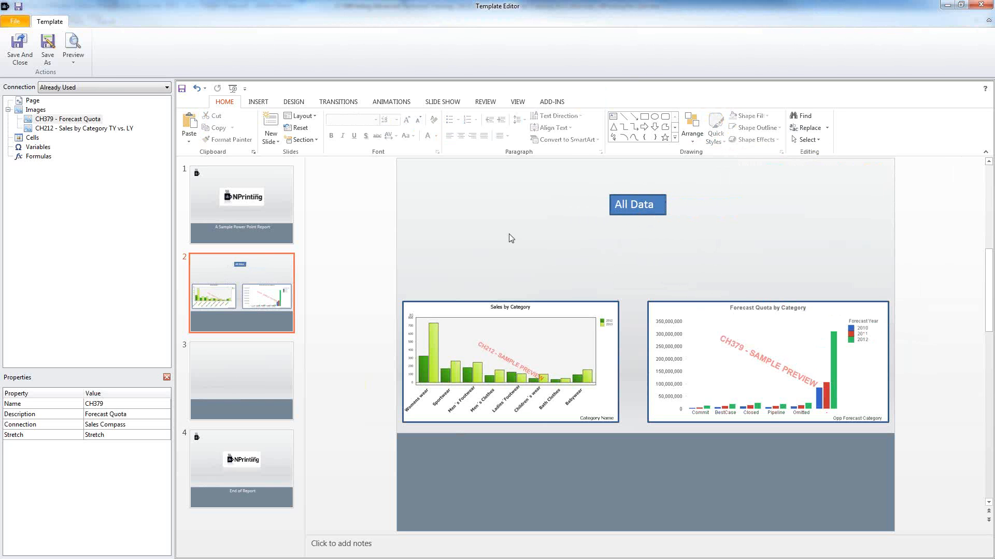
# Step: Copy the Sales by Category and Forecast Quota charts onto blank slide 3
pyautogui.click(544, 343)
pyautogui.keyDown('shift'); pyautogui.click(709, 343); pyautogui.keyUp('shift')
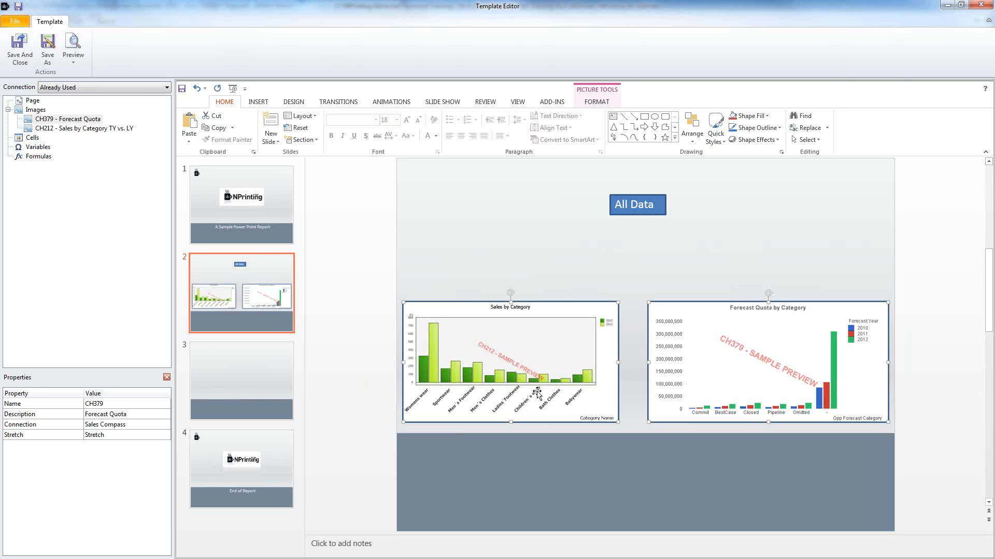
pyautogui.click(260, 389)
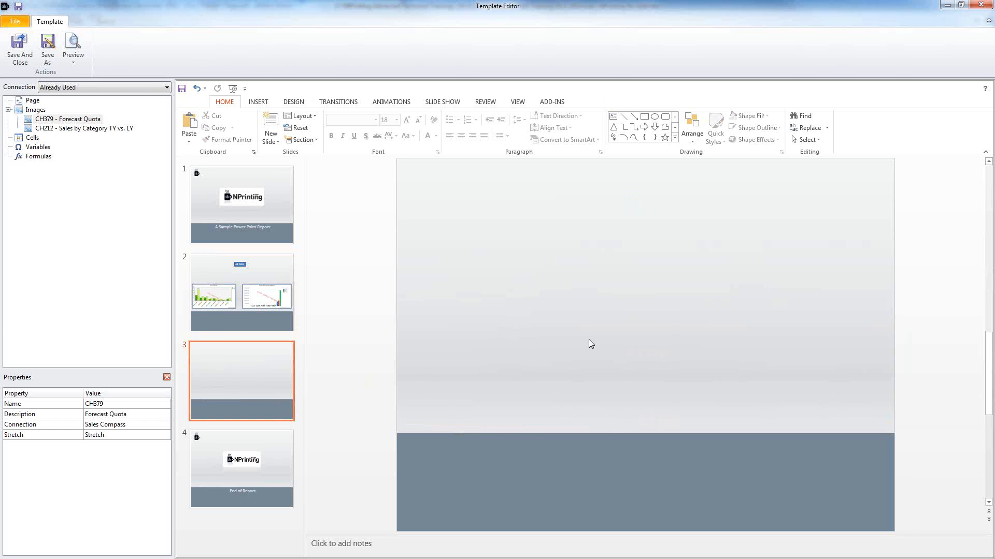
pyautogui.hotkey('ctrl', 'v')
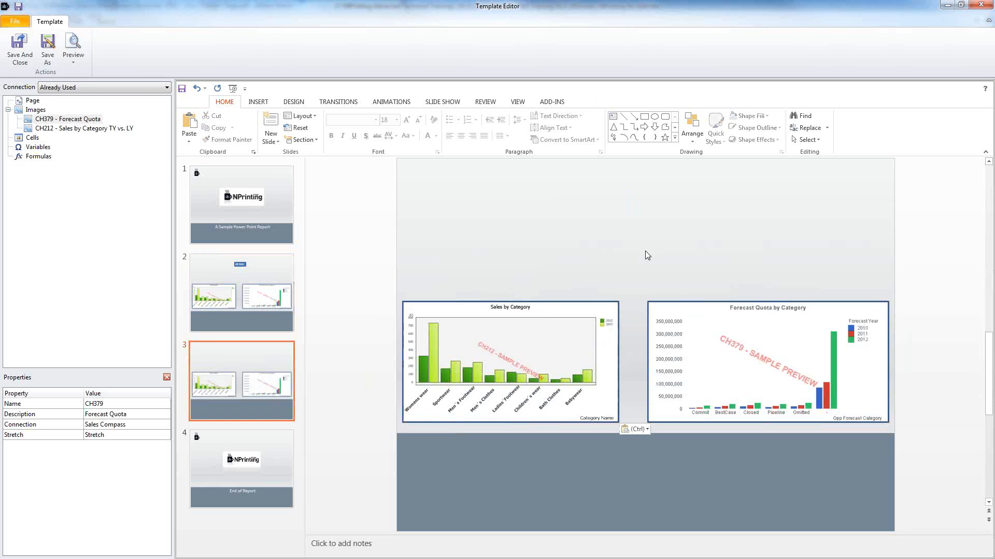
pyautogui.click(590, 356)
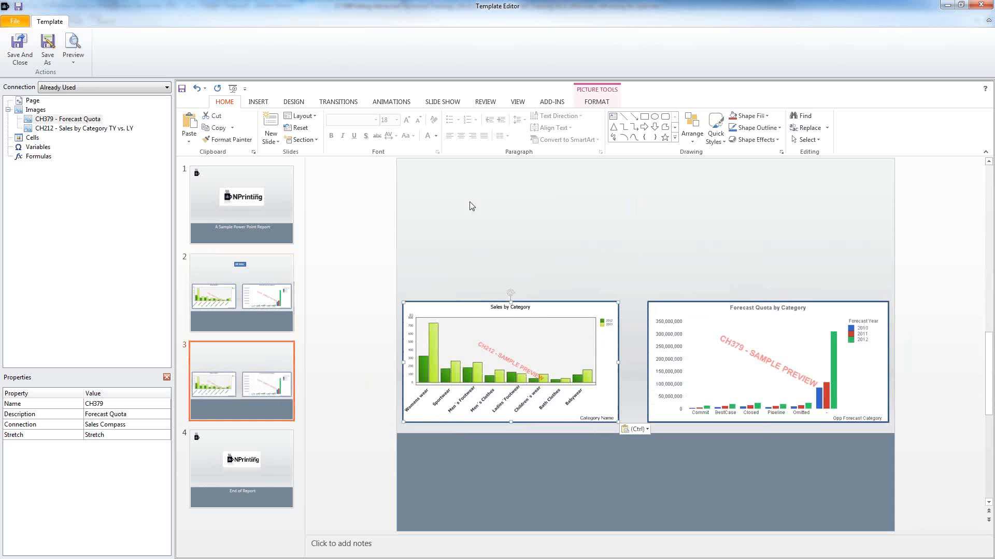
# Step: Search the page list for 'countr' and pick the Countries Matching page
pyautogui.click(28, 102)
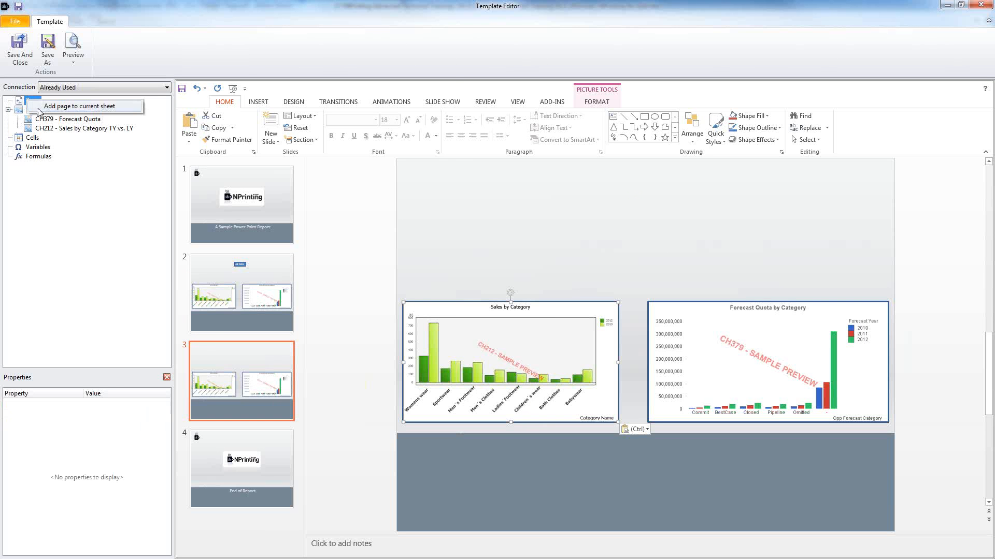
pyautogui.doubleClick(28, 101)
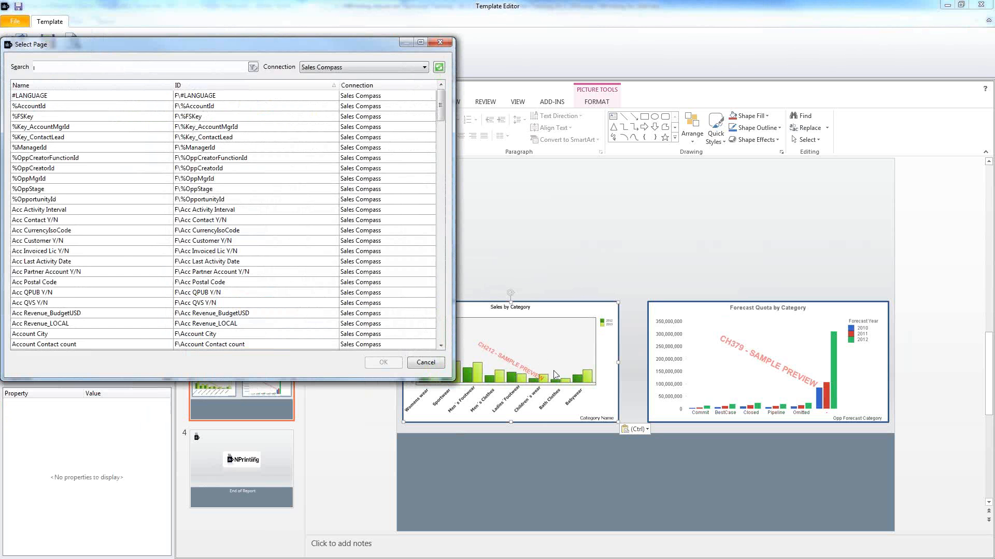
pyautogui.click(85, 293)
pyautogui.scroll(-3, 99, 299)
pyautogui.scroll(-10, 99, 299)
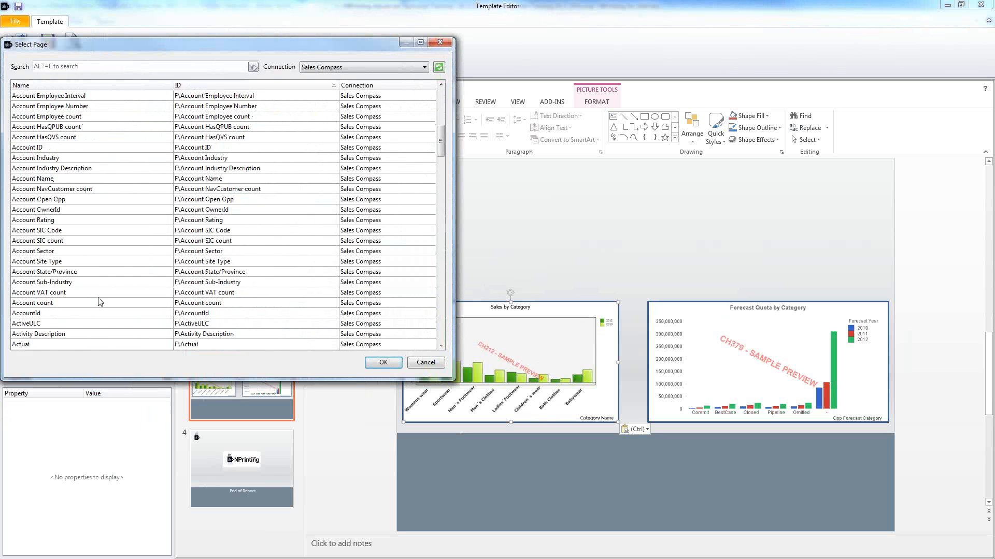
pyautogui.click(103, 67)
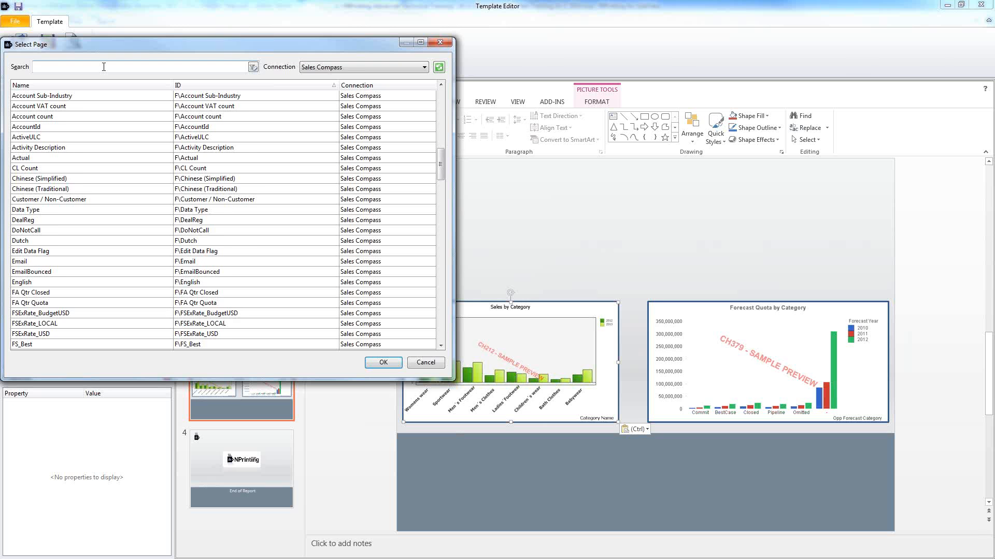
pyautogui.write('coun')
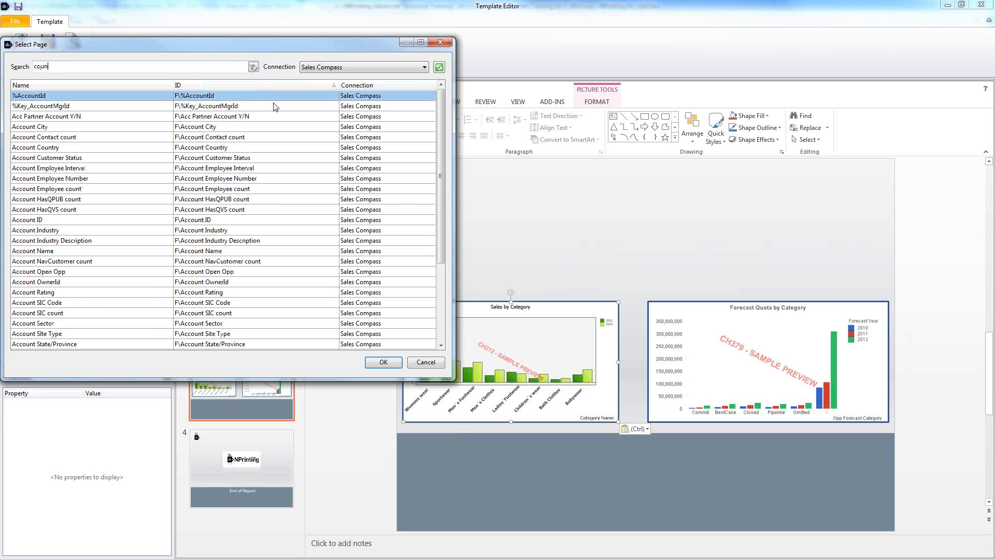
pyautogui.write('tr')
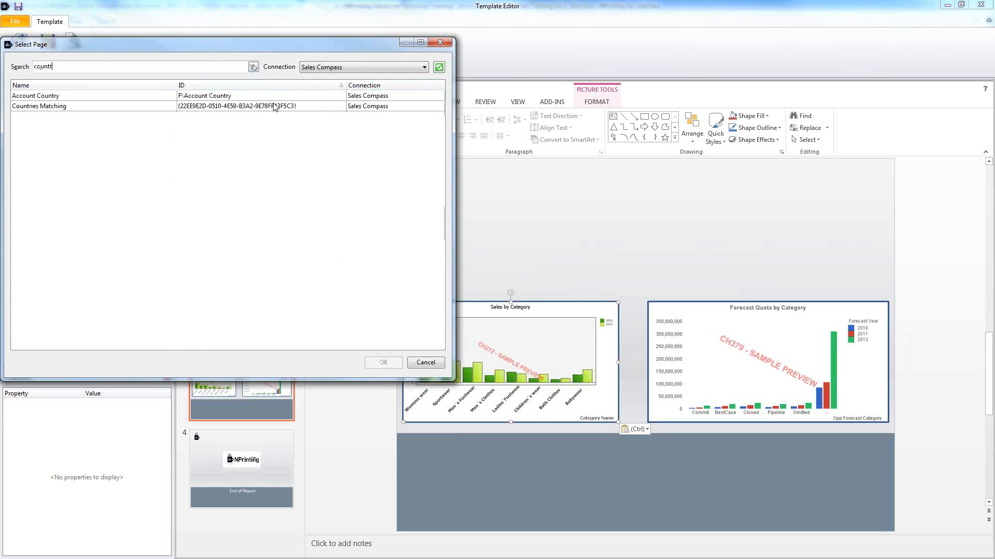
pyautogui.click(129, 98)
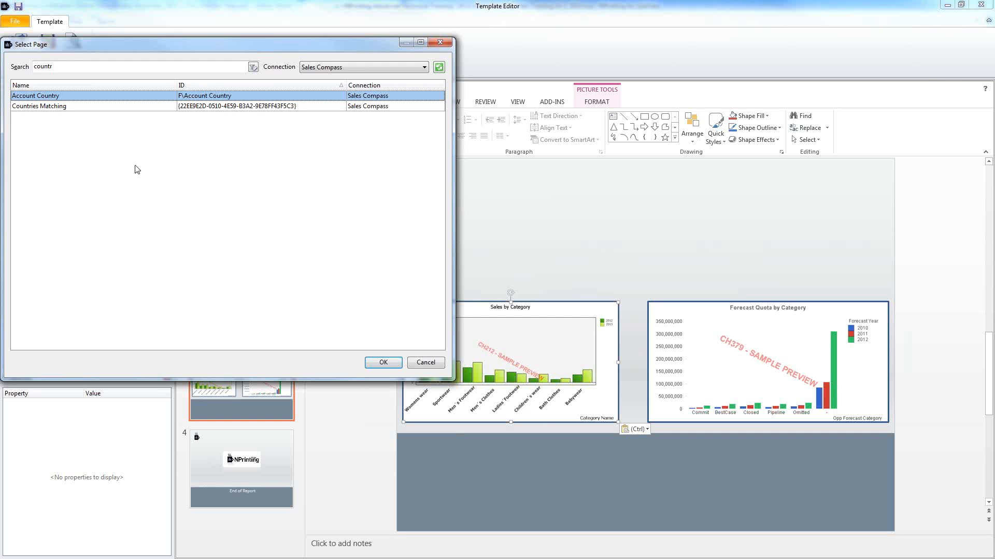
pyautogui.click(113, 107)
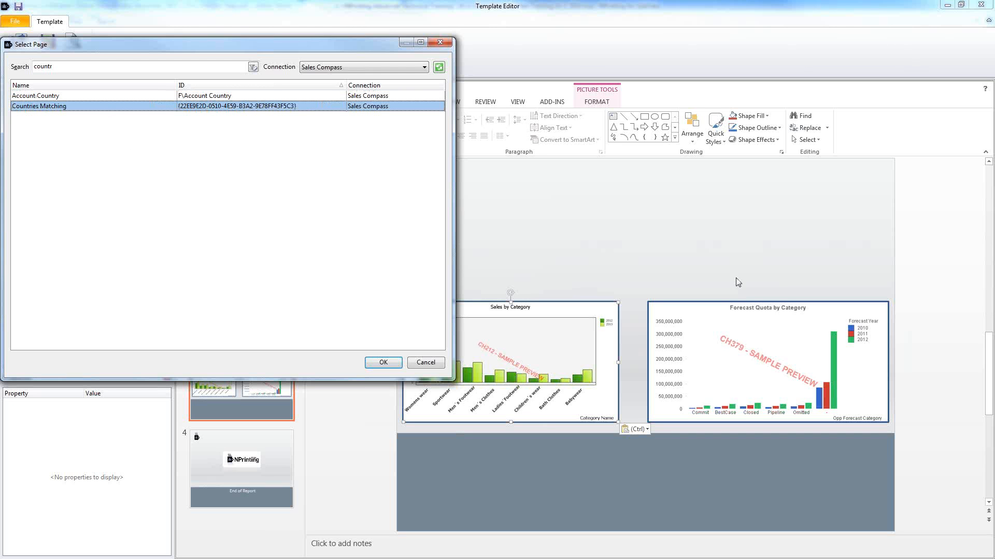
# Step: Confirm the Countries Matching page, review slides 2 and 3, and expand Countries Matching_Page
pyautogui.click(395, 364)
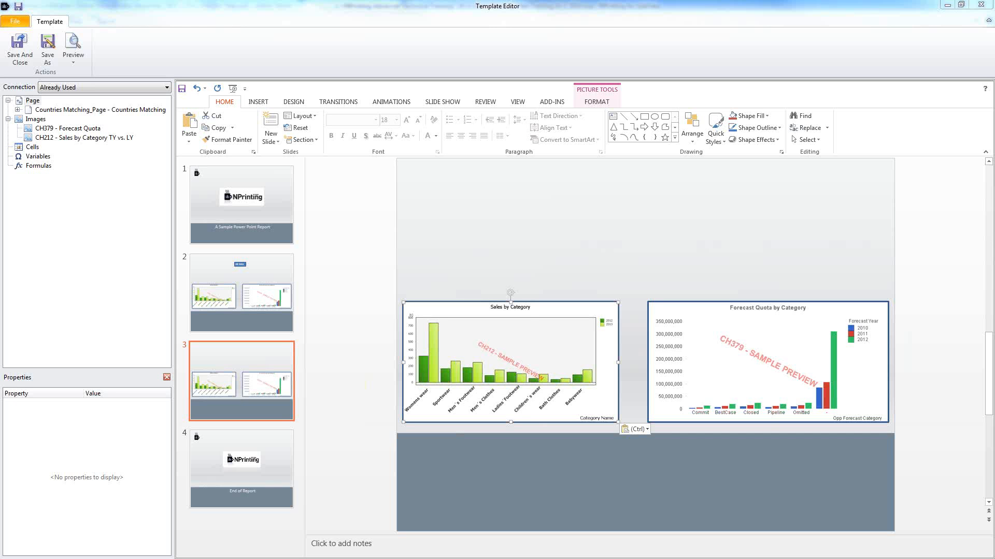
pyautogui.click(701, 358)
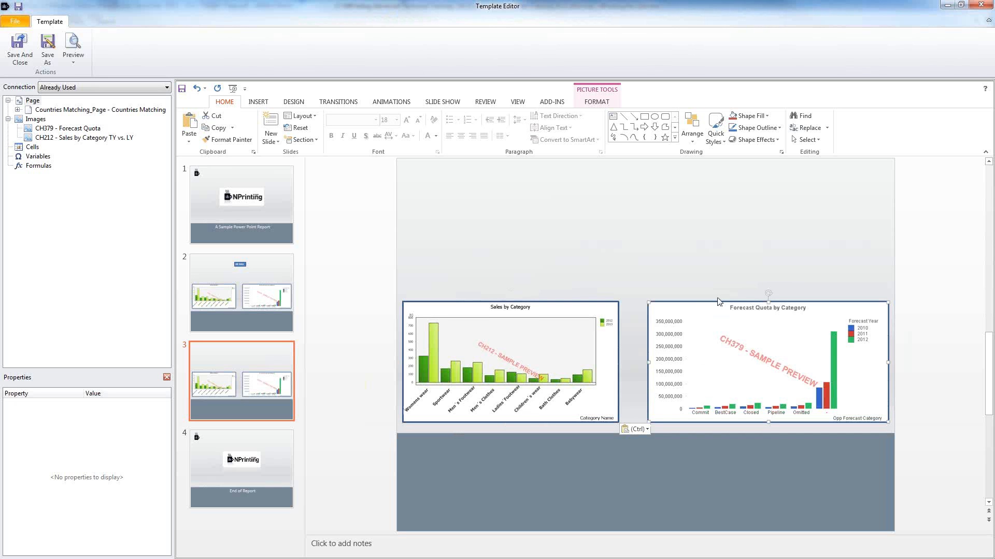
pyautogui.click(227, 321)
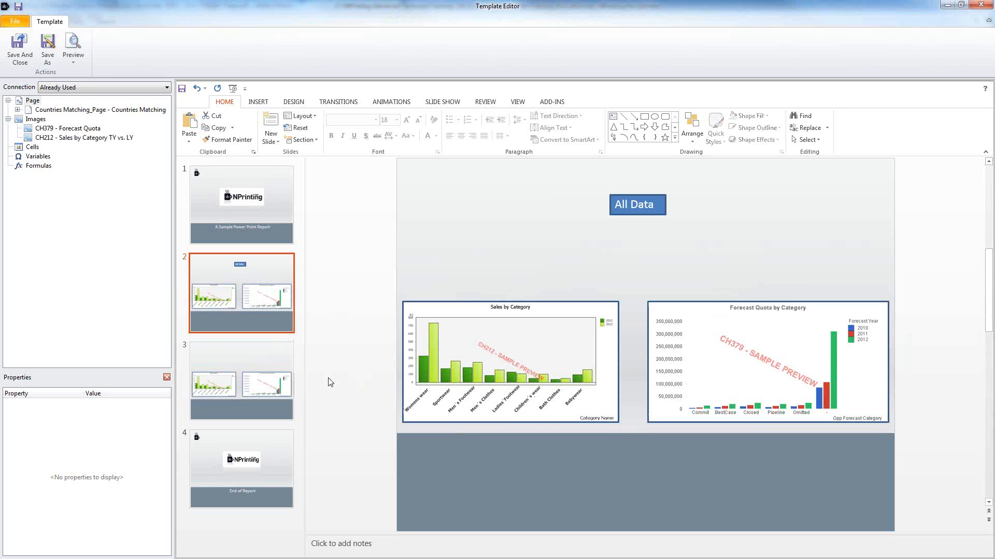
pyautogui.click(241, 353)
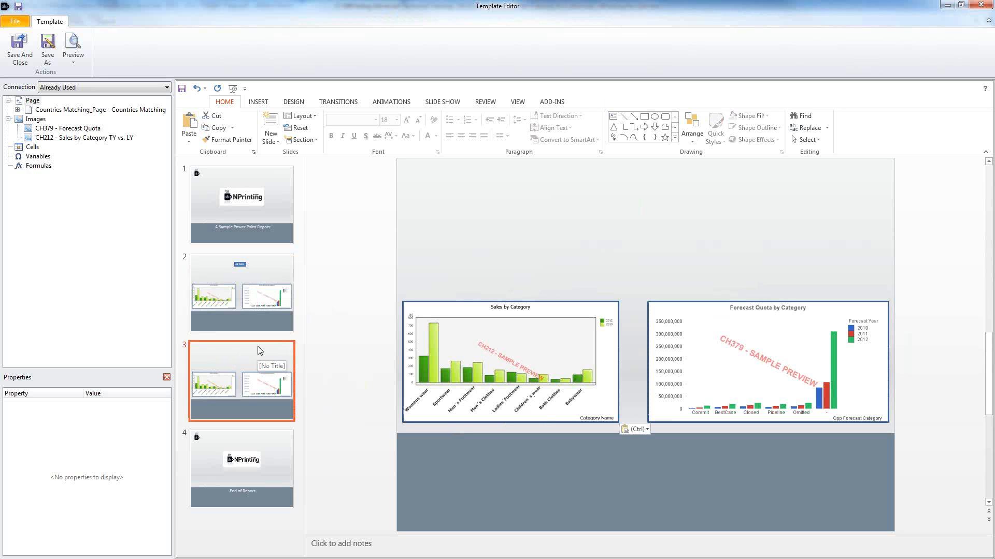
pyautogui.click(41, 111)
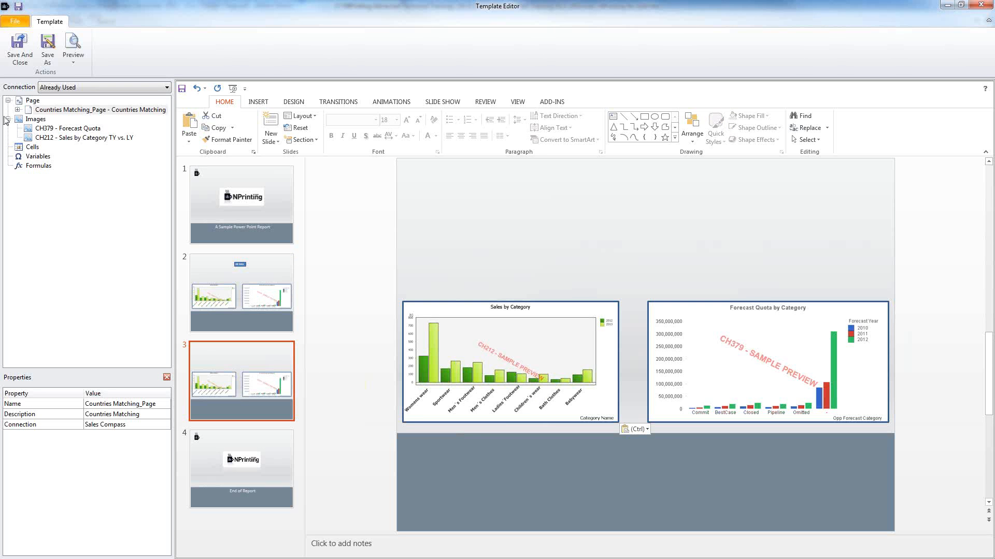
pyautogui.click(18, 109)
# Step: Place the Countries Matching field at the top of slide 3 with a blue fill style
pyautogui.click(62, 121)
pyautogui.moveTo(62, 123); pyautogui.dragTo(612, 203)
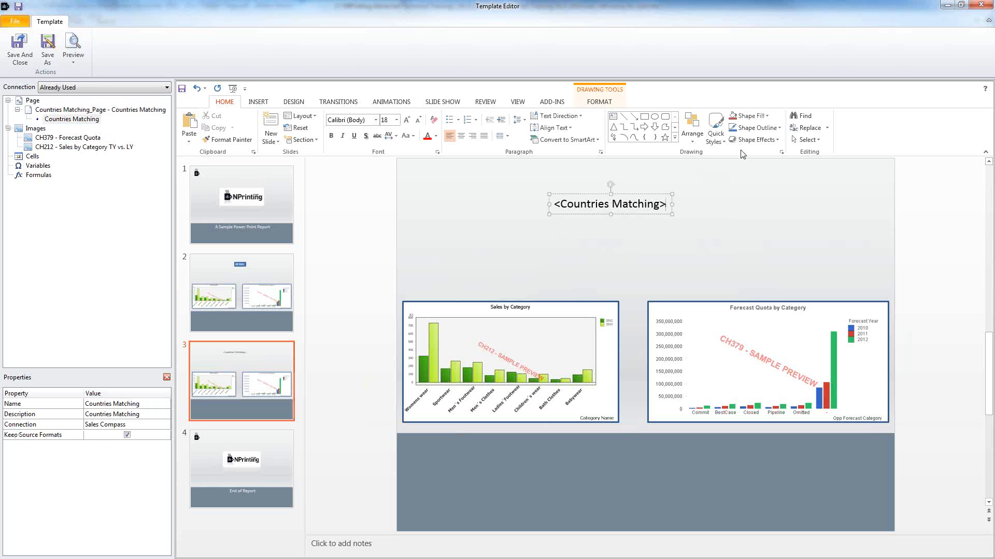
pyautogui.click(715, 126)
pyautogui.click(728, 217)
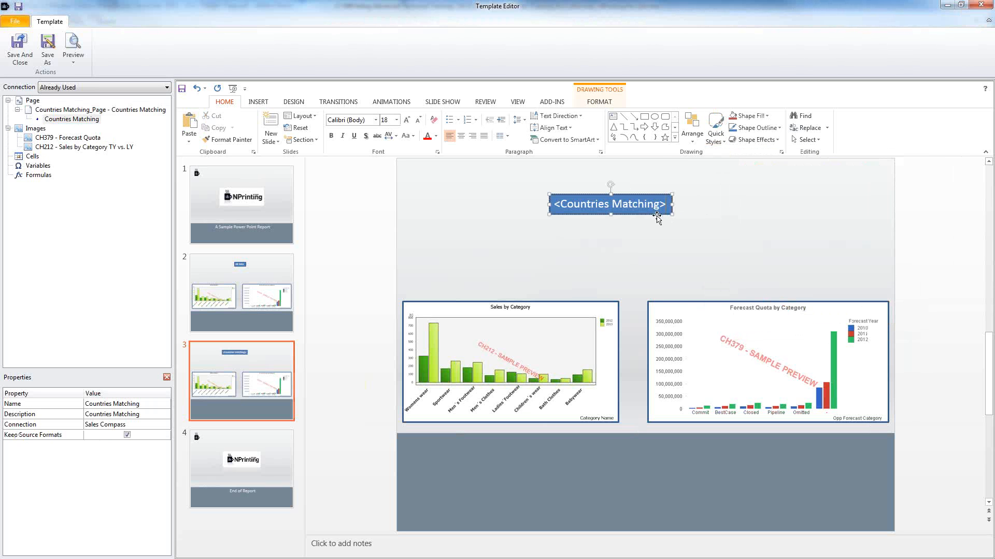
pyautogui.moveTo(562, 204); pyautogui.dragTo(668, 204)
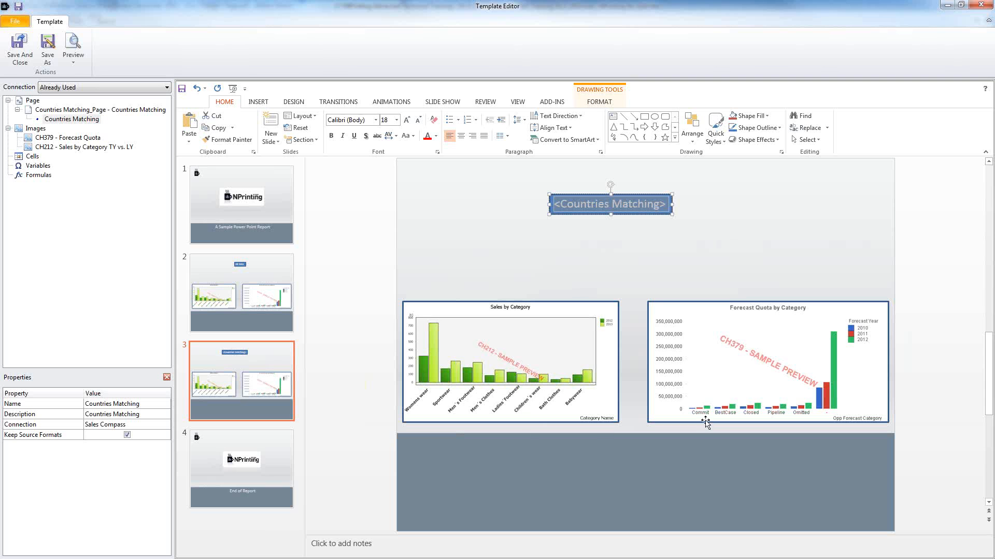
pyautogui.click(491, 187)
# Step: Compare slide 3's Countries Matching title with slide 2's All Data heading
pyautogui.click(273, 275)
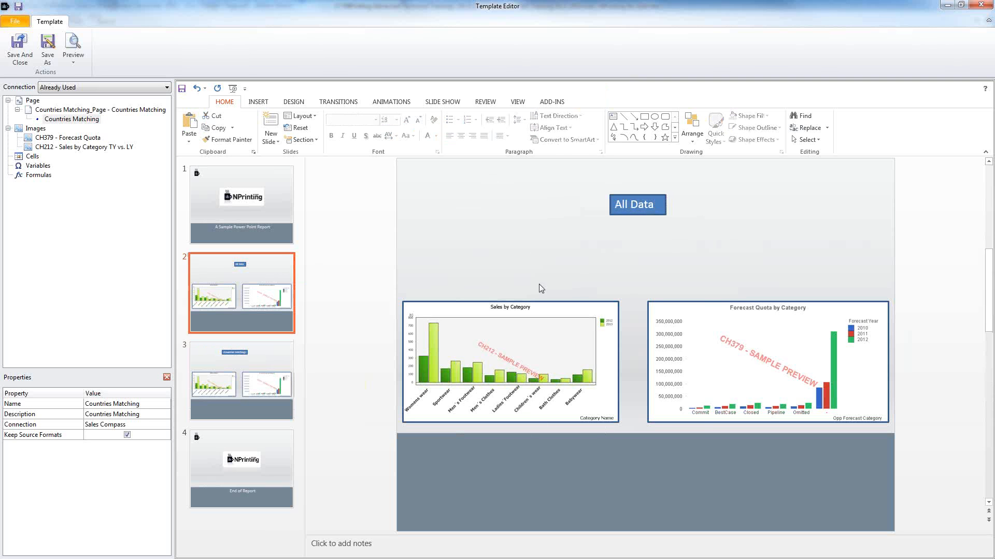
pyautogui.click(280, 352)
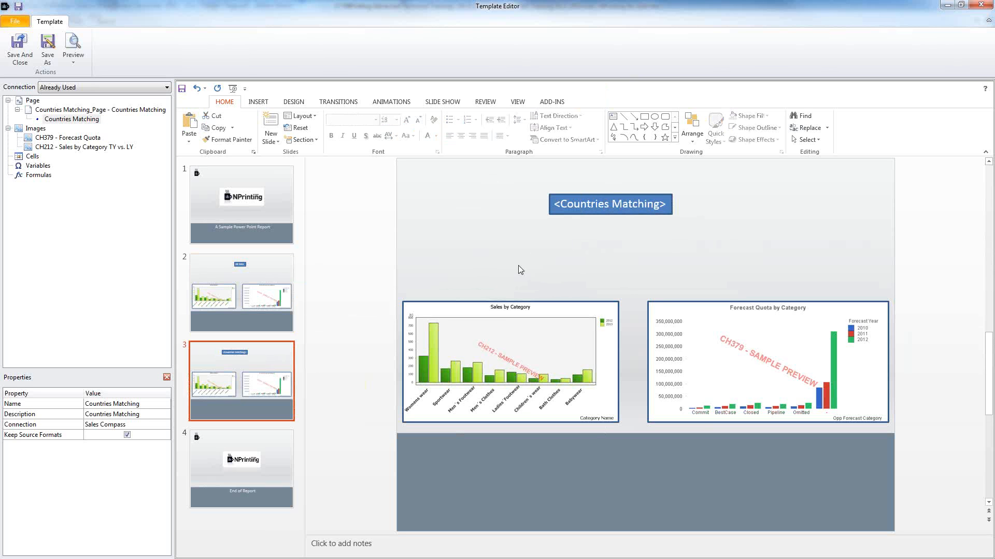
pyautogui.click(505, 364)
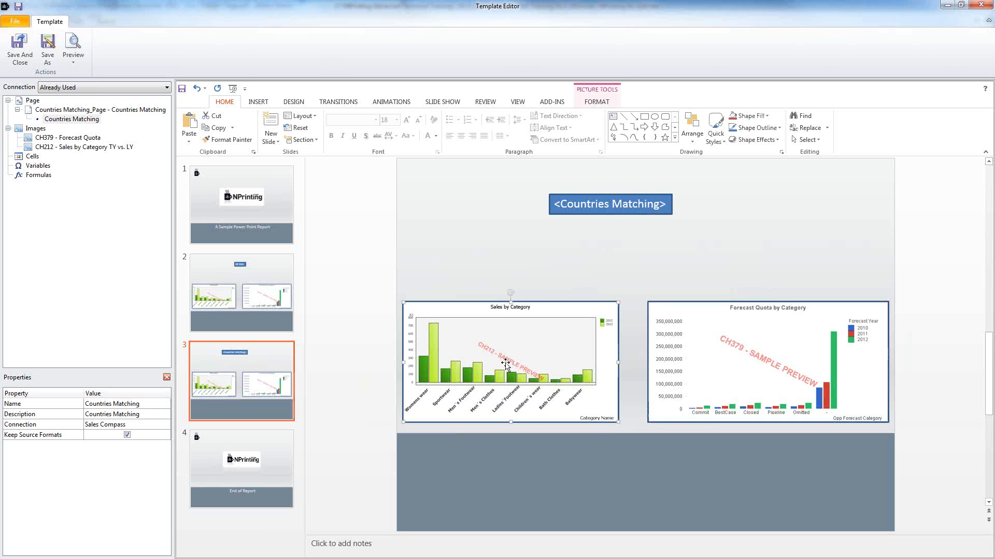
# Step: Save and close the template, then preview the PowerPoint report
pyautogui.click(19, 56)
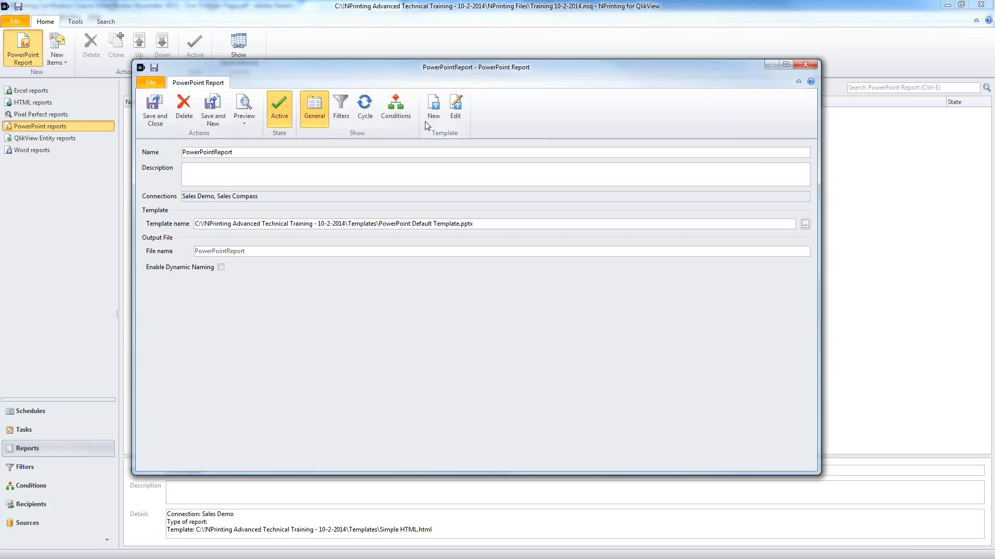
pyautogui.click(245, 106)
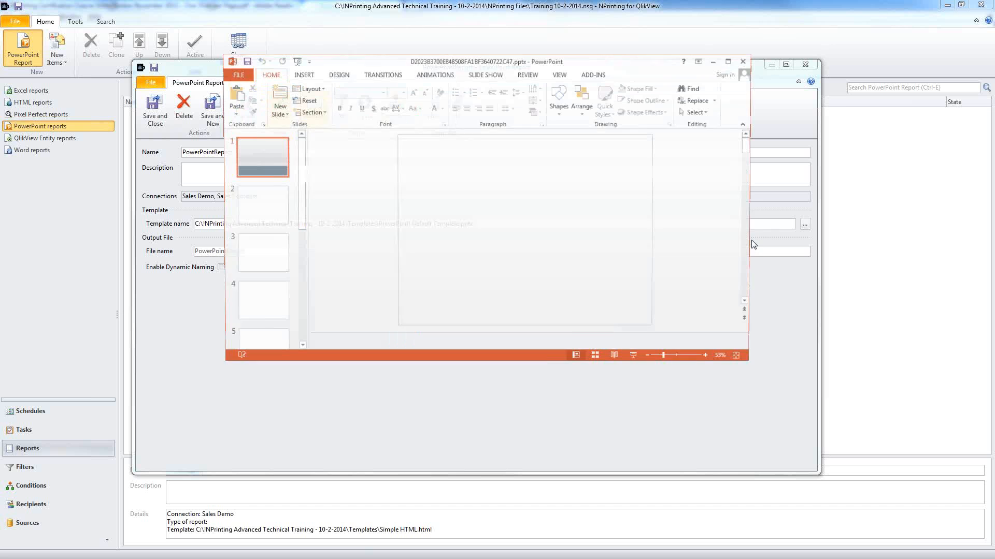
# Step: Maximize the preview and check the All Data, France, Ireland, Sweden and Switzerland slides
pyautogui.doubleClick(564, 63)
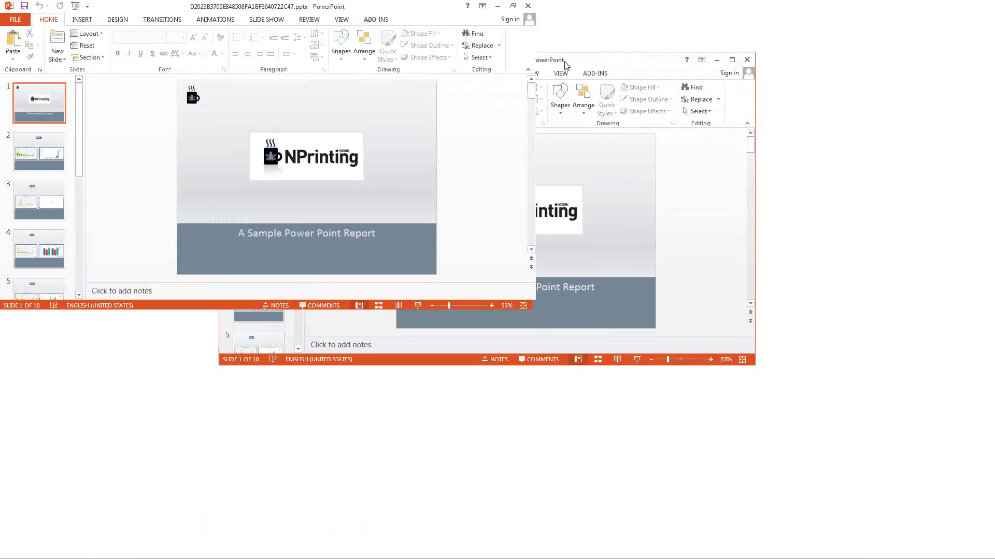
pyautogui.click(88, 205)
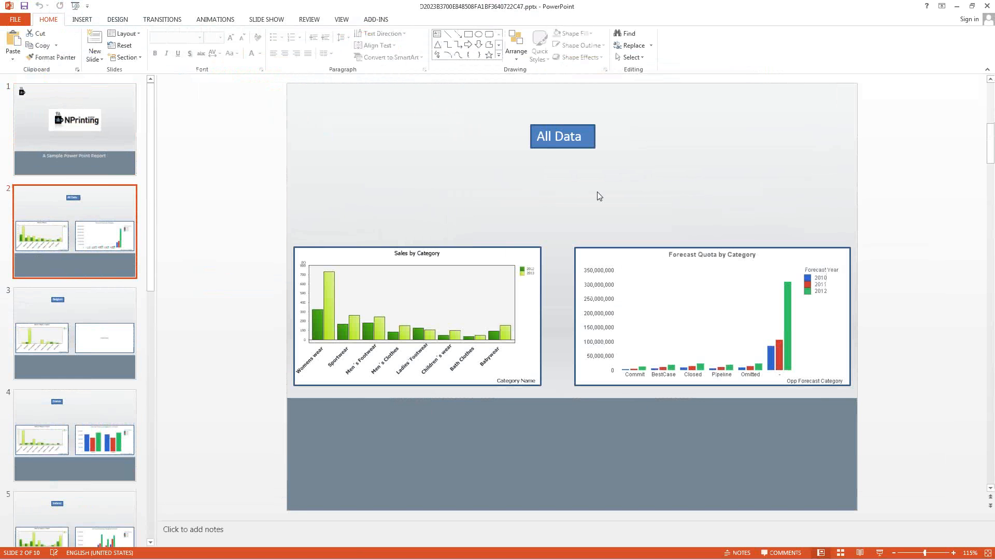
pyautogui.click(99, 411)
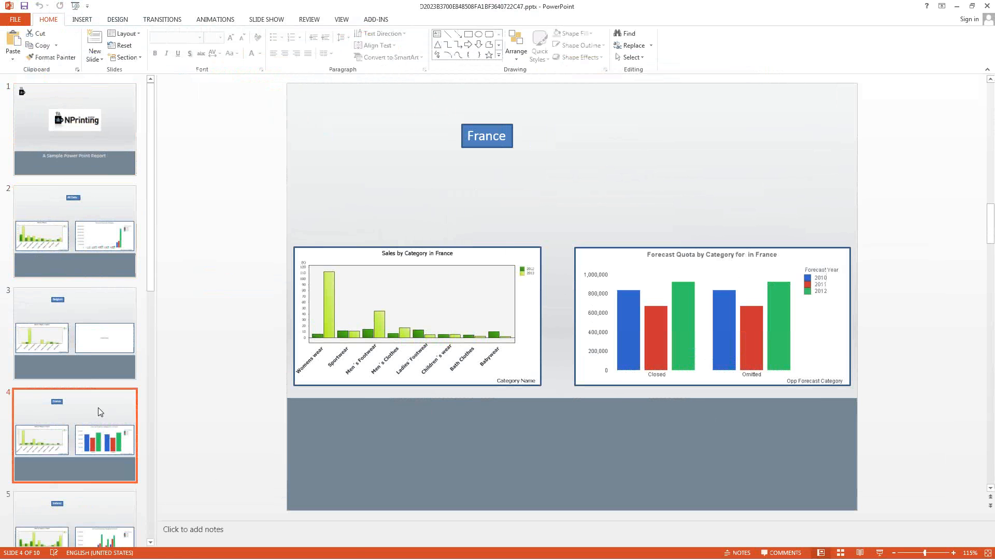
pyautogui.click(104, 511)
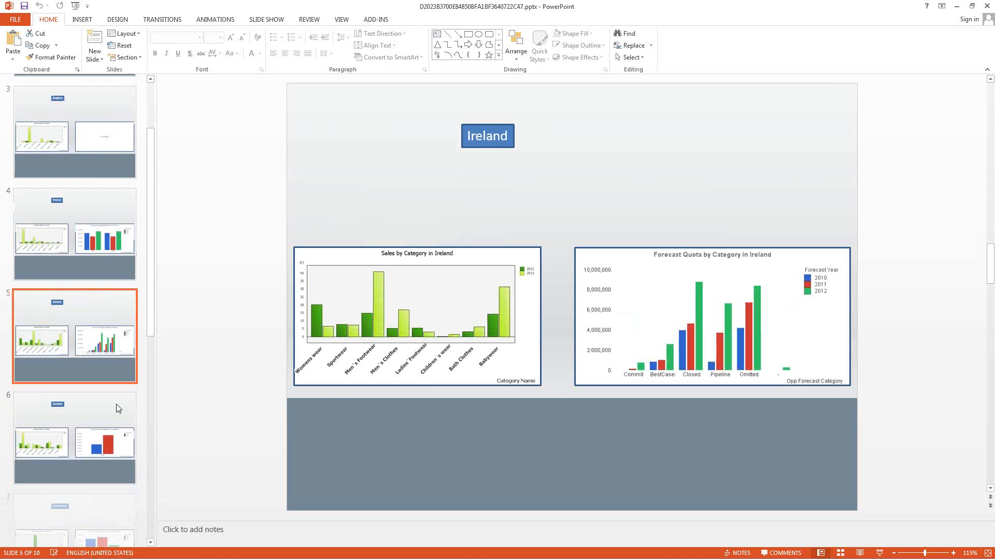
pyautogui.click(76, 405)
pyautogui.click(80, 495)
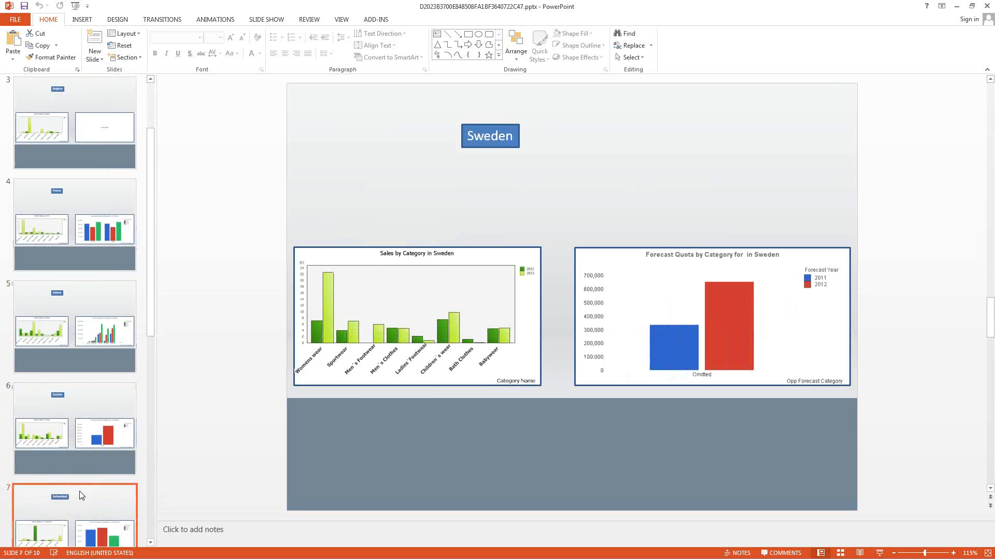
# Step: Zoom in on the Switzerland slide and inspect its two charts
pyautogui.click(953, 554)
pyautogui.click(953, 555)
pyautogui.click(953, 555)
pyautogui.click(953, 555)
pyautogui.click(954, 554)
pyautogui.click(953, 554)
pyautogui.click(953, 555)
pyautogui.click(953, 555)
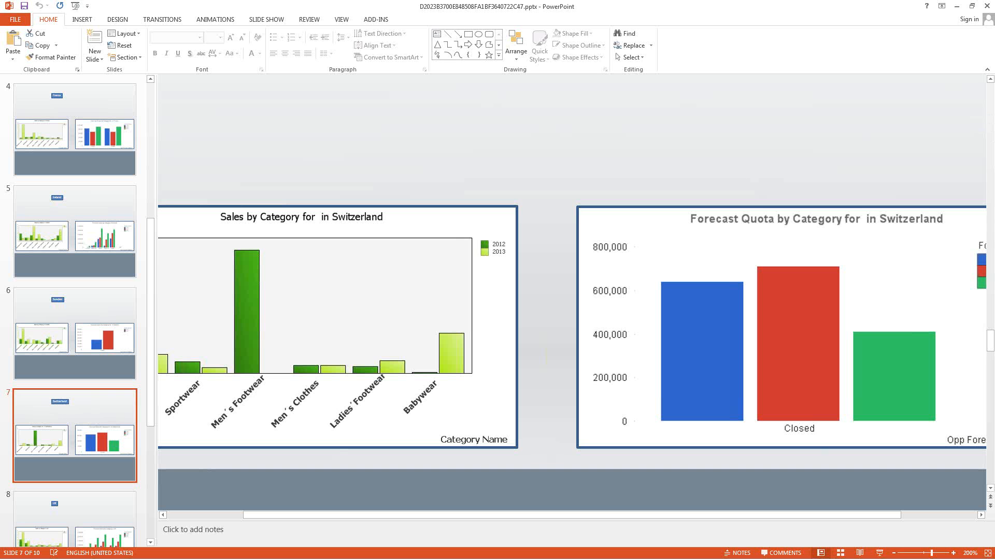
pyautogui.moveTo(990, 336); pyautogui.dragTo(990, 316)
pyautogui.scroll(3, 626, 346)
pyautogui.scroll(-4, 626, 345)
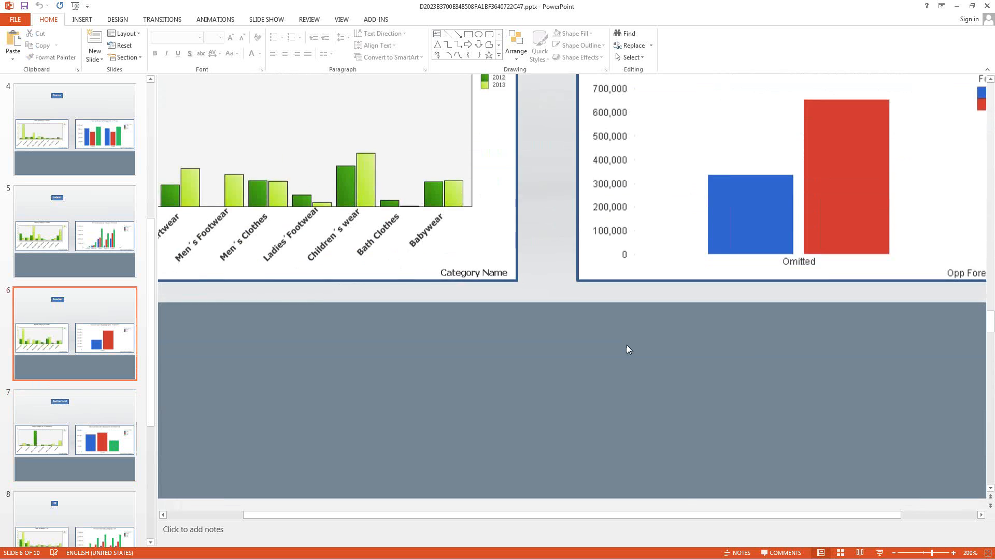
pyautogui.scroll(-2, 626, 345)
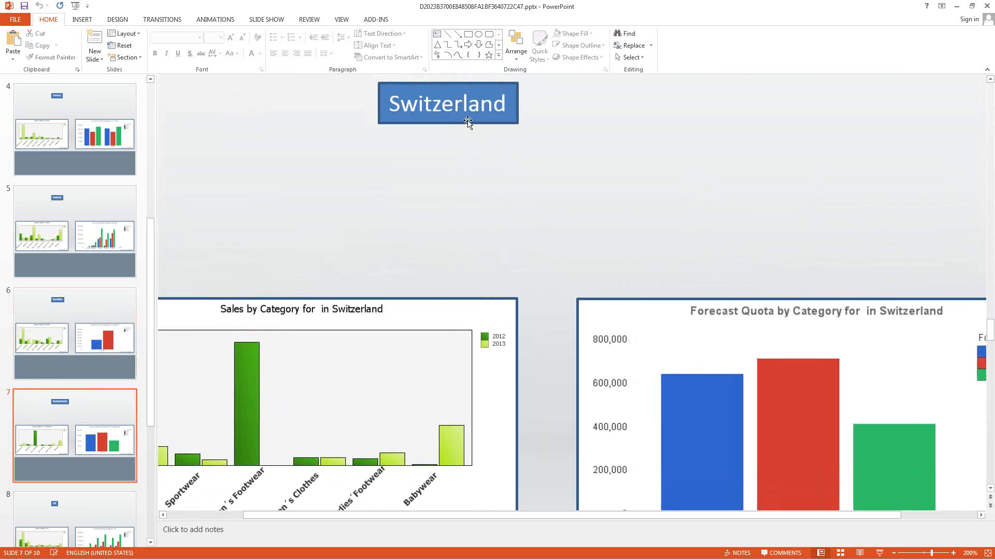
pyautogui.click(695, 333)
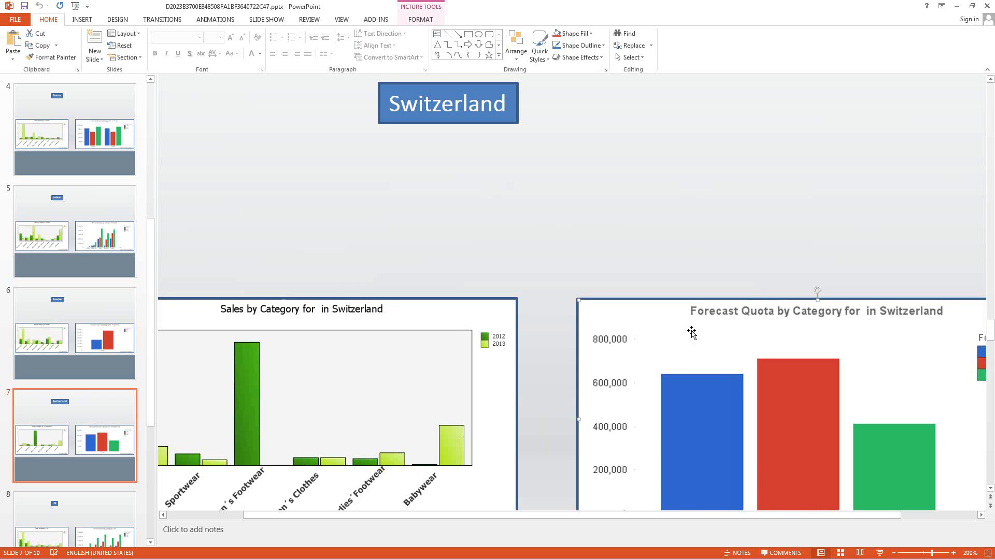
pyautogui.click(444, 352)
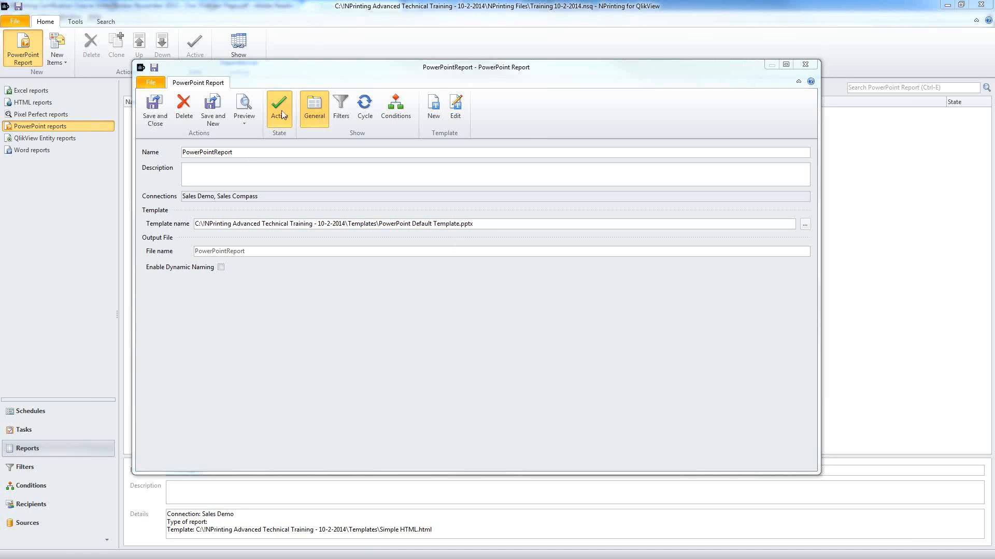
# Step: Add the Countries filter (France, Ireland, Switzerland, UK) to the report and preview it
pyautogui.click(341, 109)
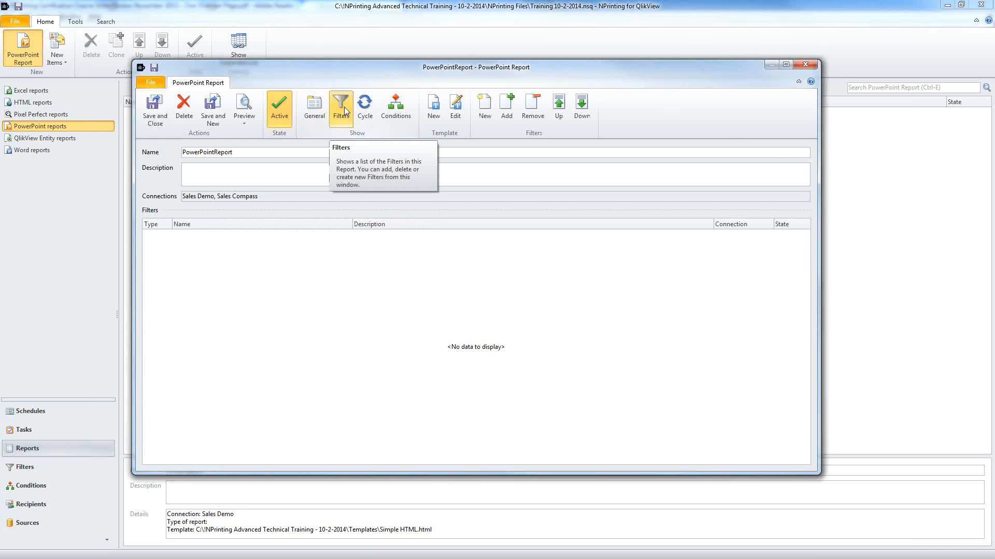
pyautogui.click(505, 108)
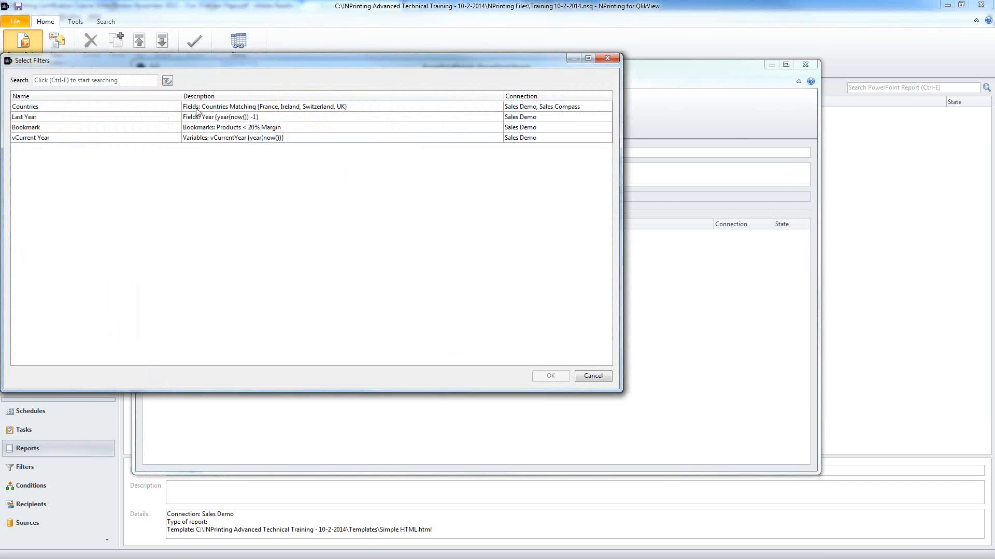
pyautogui.doubleClick(197, 107)
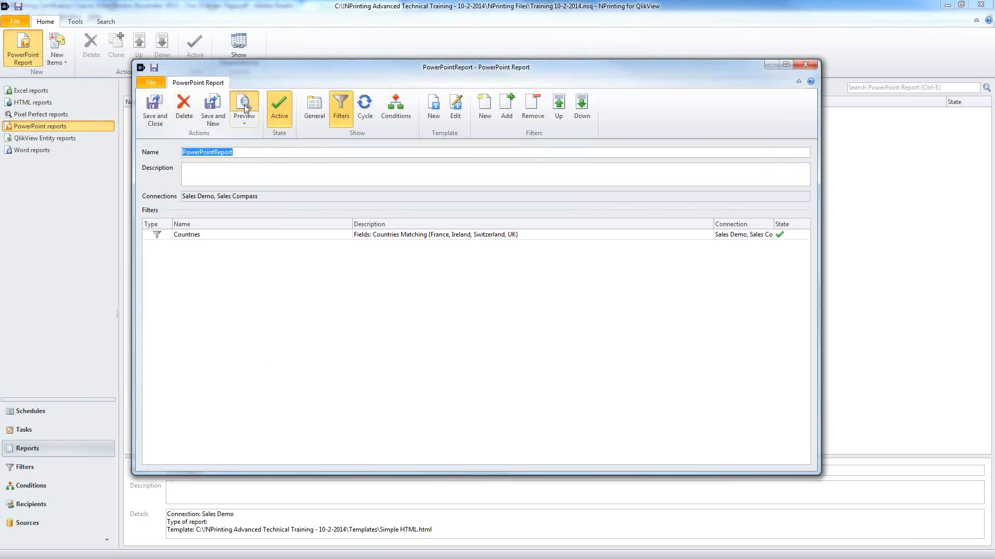
pyautogui.click(427, 236)
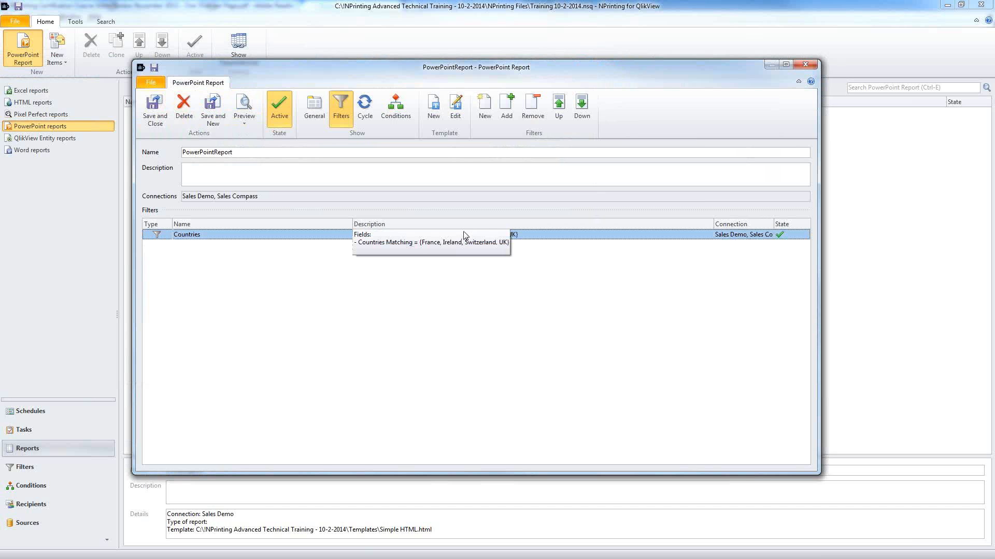
pyautogui.click(244, 103)
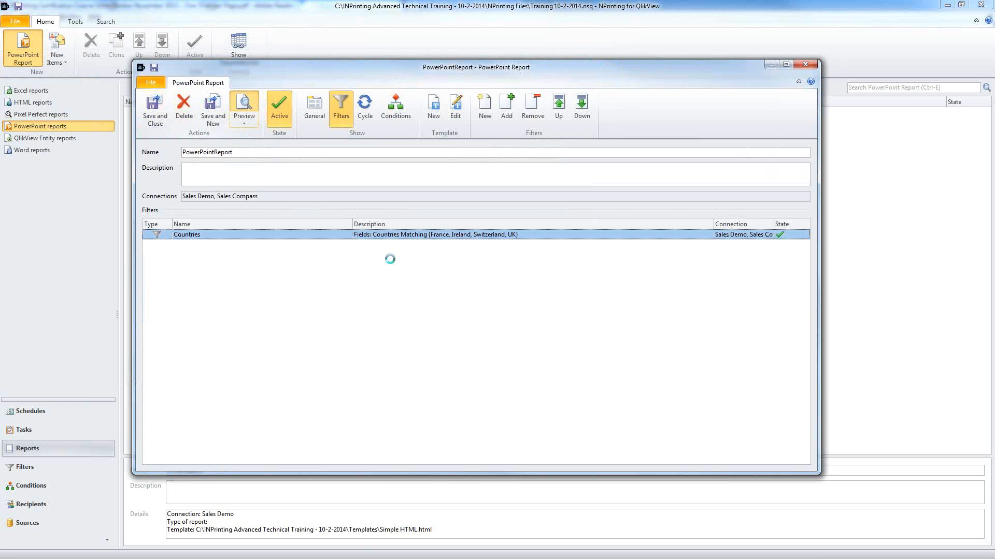
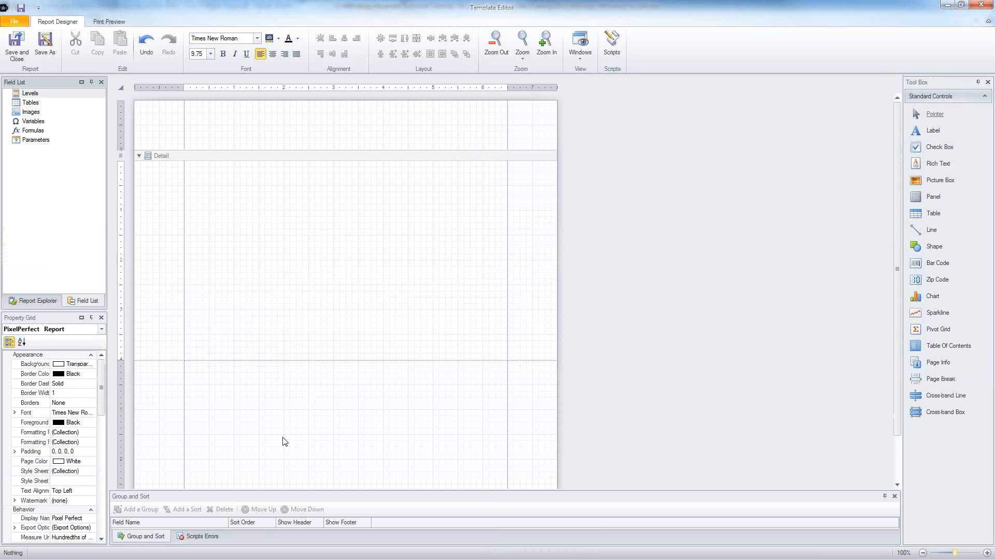
# Step: Collapse the Group and Sort panel, shorten the Bottom Margin band, and select the Detail band
pyautogui.click(303, 496)
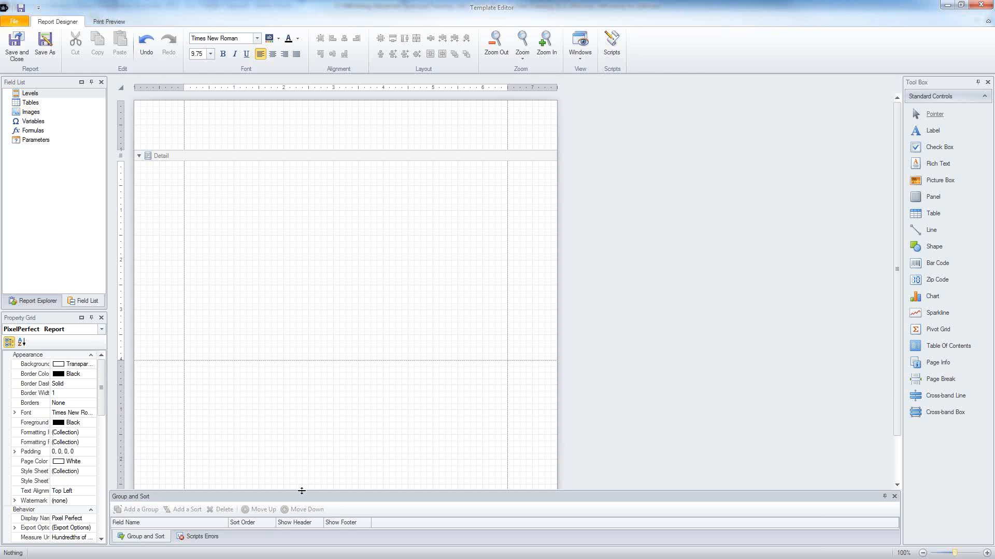
pyautogui.moveTo(302, 490); pyautogui.dragTo(302, 382)
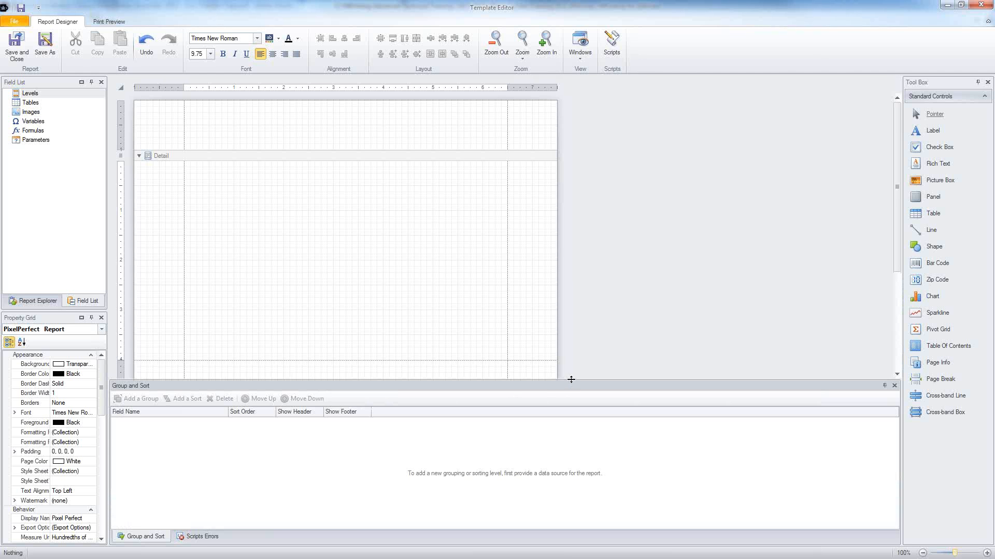
pyautogui.moveTo(567, 380); pyautogui.dragTo(567, 498)
pyautogui.click(411, 410)
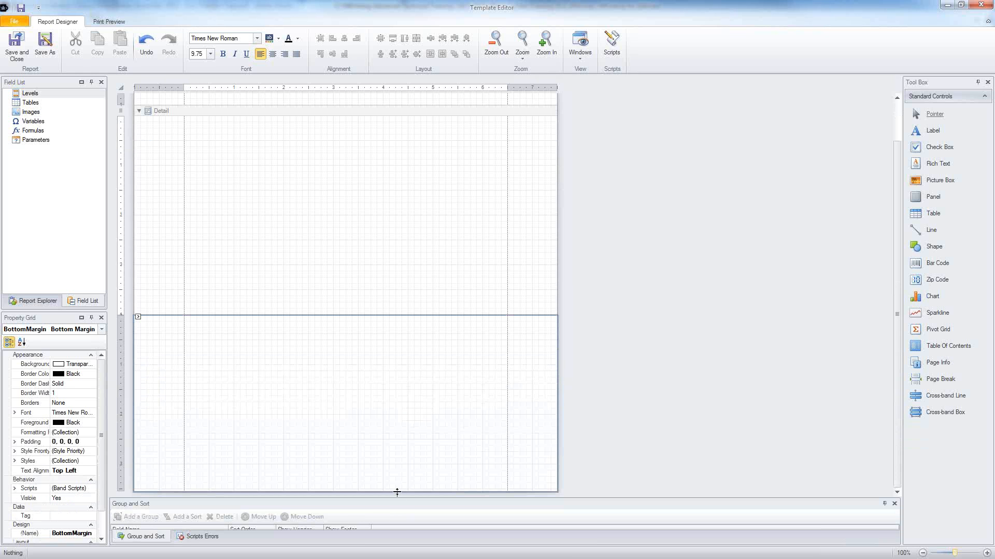
pyautogui.moveTo(397, 492); pyautogui.dragTo(382, 344)
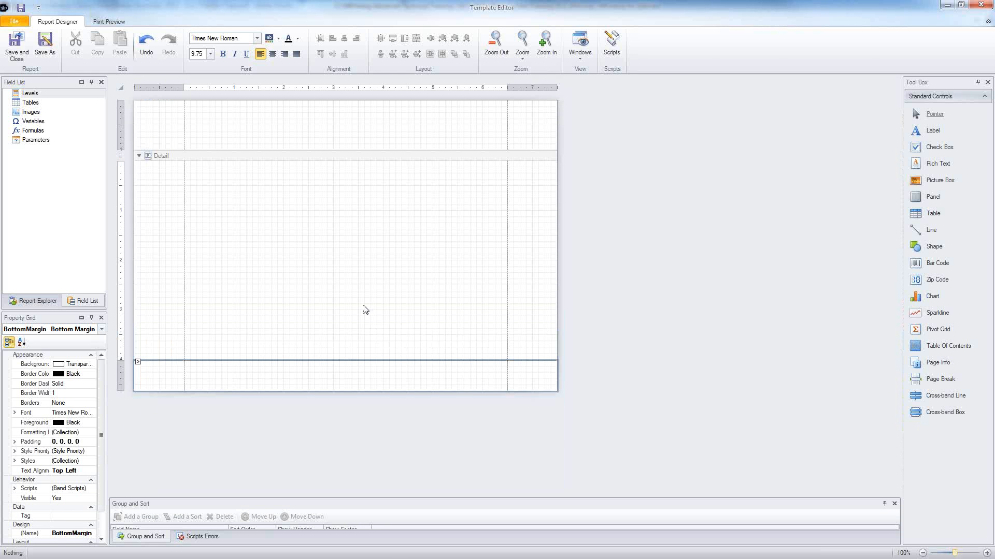
pyautogui.click(269, 223)
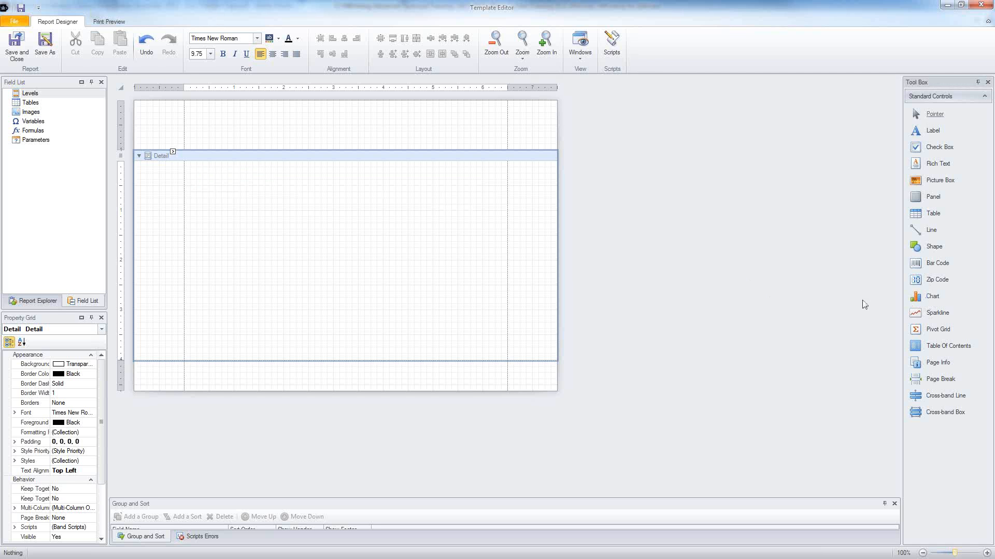
# Step: Draw a chart filling the Detail band and advance the Chart Wizard to its appearance step
pyautogui.click(916, 299)
pyautogui.moveTo(185, 165); pyautogui.dragTo(503, 358)
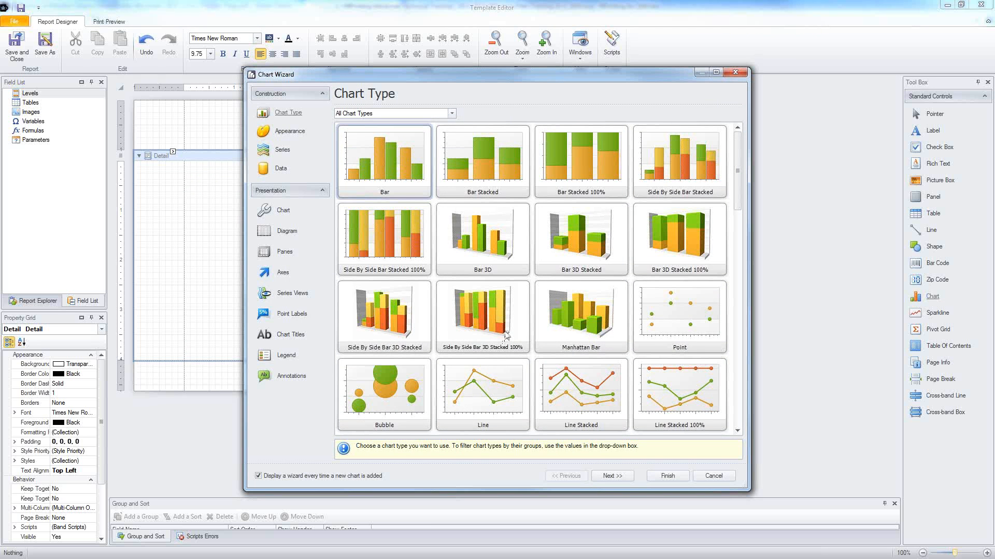
pyautogui.scroll(-1, 506, 336)
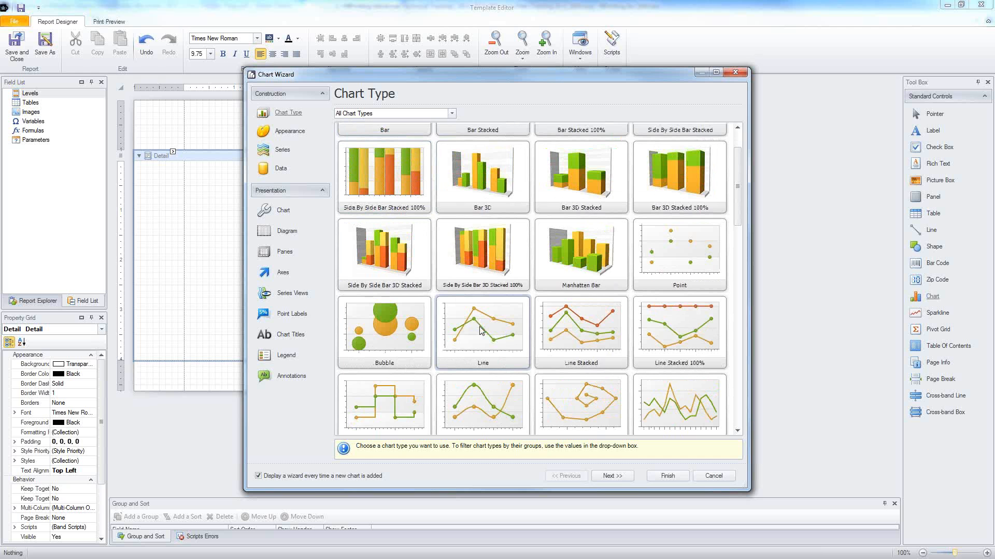
pyautogui.click(611, 476)
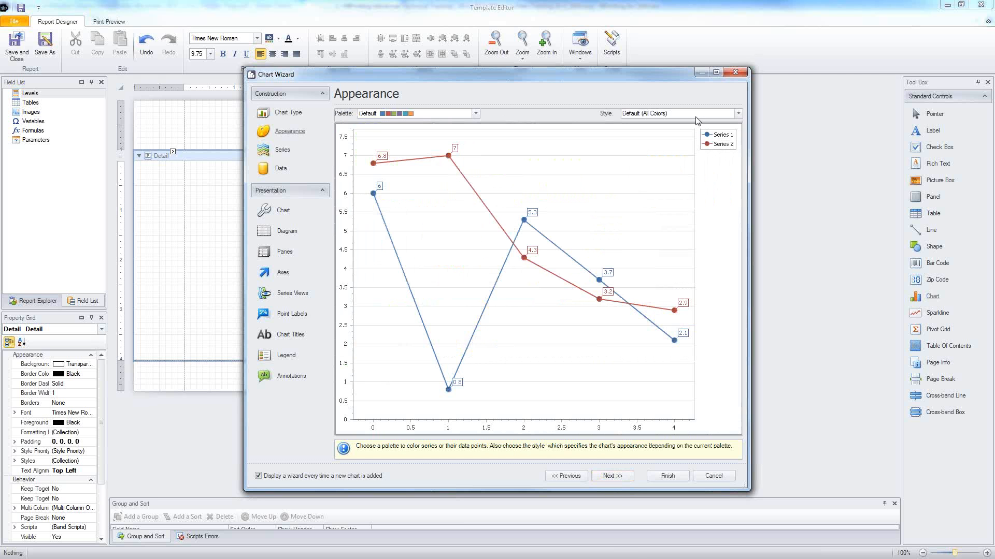
# Step: Hide Series 1 and Series 2, and enable Top N filtering in Count mode for Series 2
pyautogui.click(278, 151)
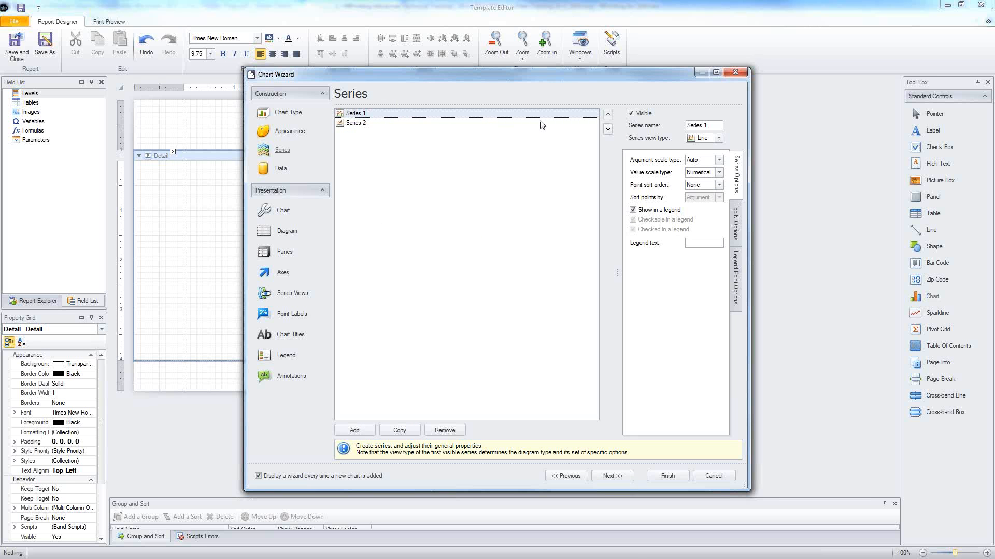
pyautogui.click(631, 114)
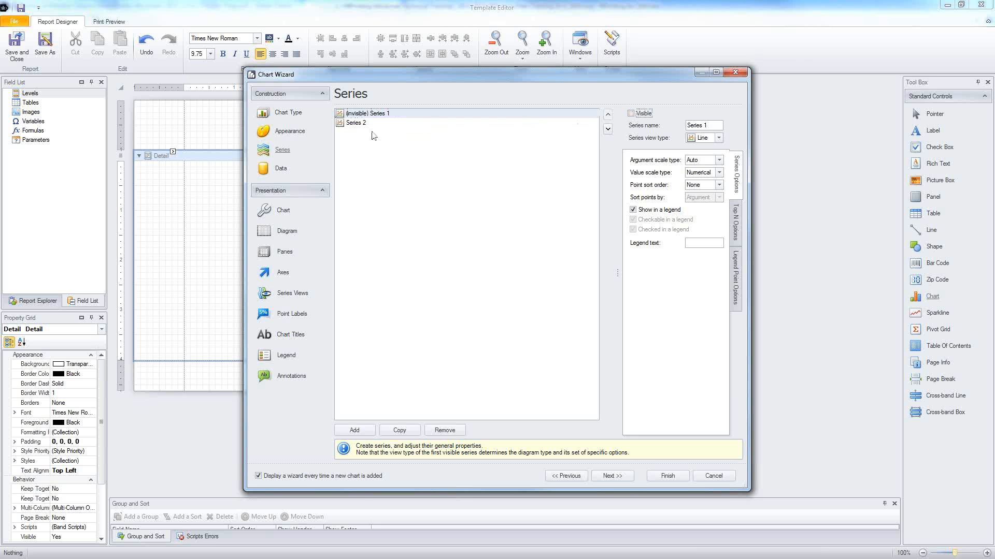
pyautogui.click(356, 123)
pyautogui.click(632, 114)
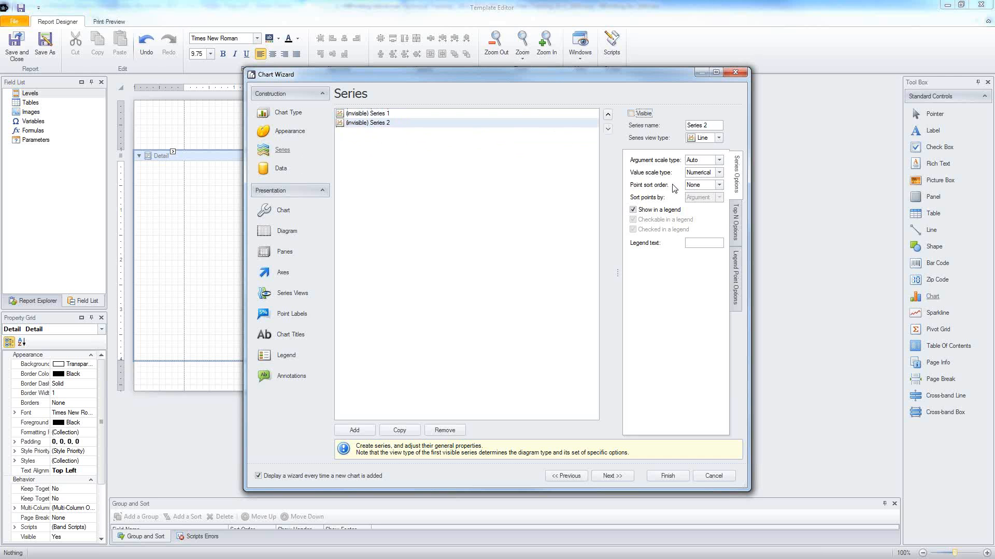
pyautogui.click(734, 224)
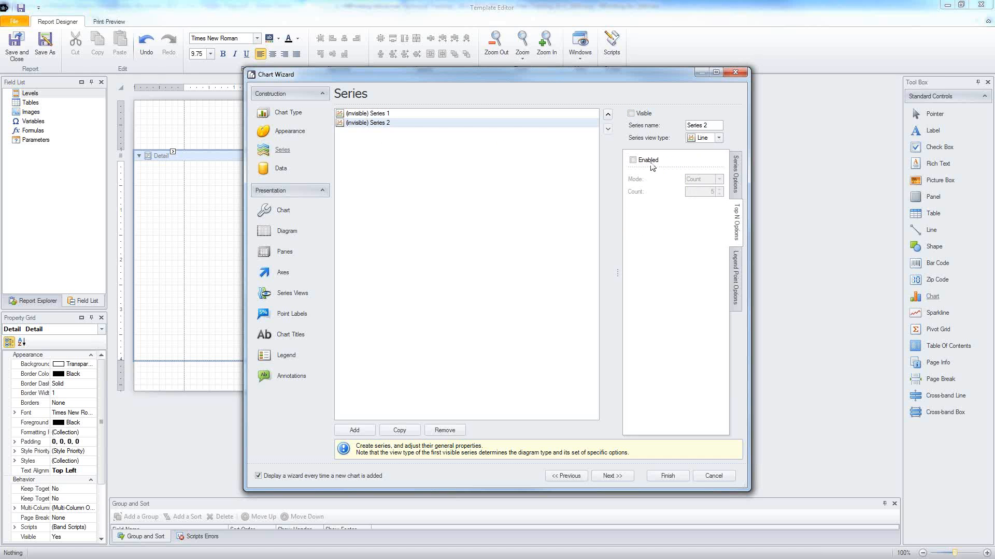
pyautogui.click(633, 160)
pyautogui.click(719, 189)
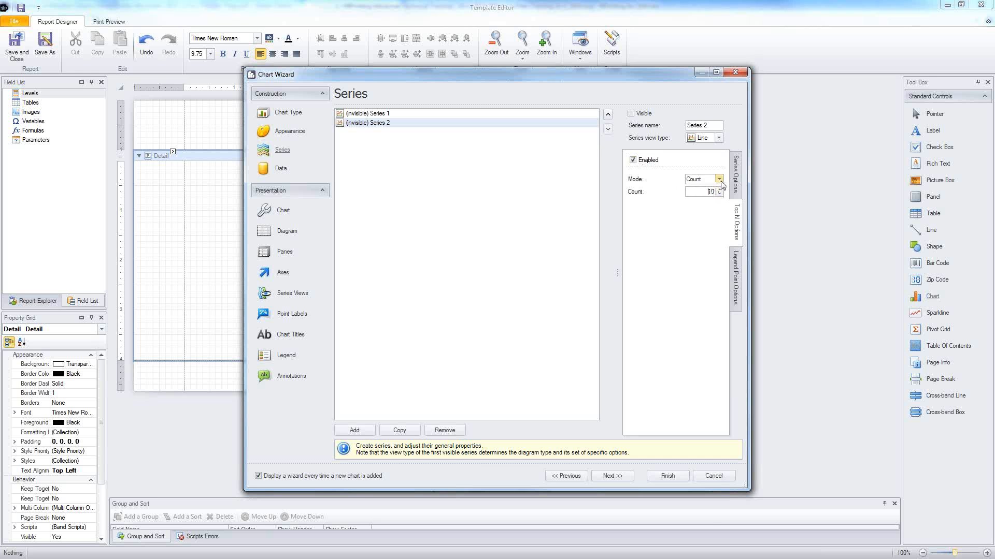
pyautogui.click(720, 180)
pyautogui.click(720, 181)
# Step: Inspect the series value binding choices on the Data page, then cancel the Chart Wizard
pyautogui.click(280, 170)
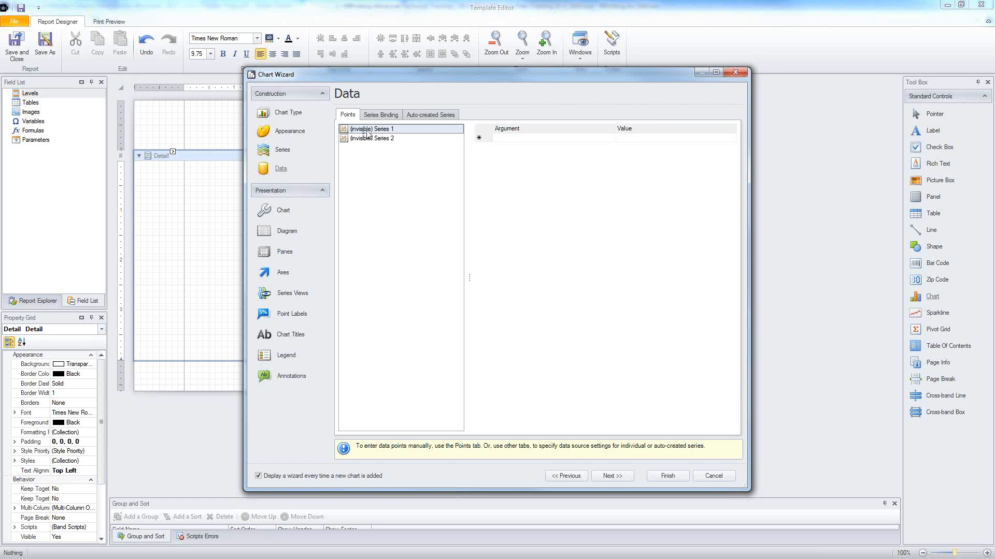
pyautogui.click(381, 115)
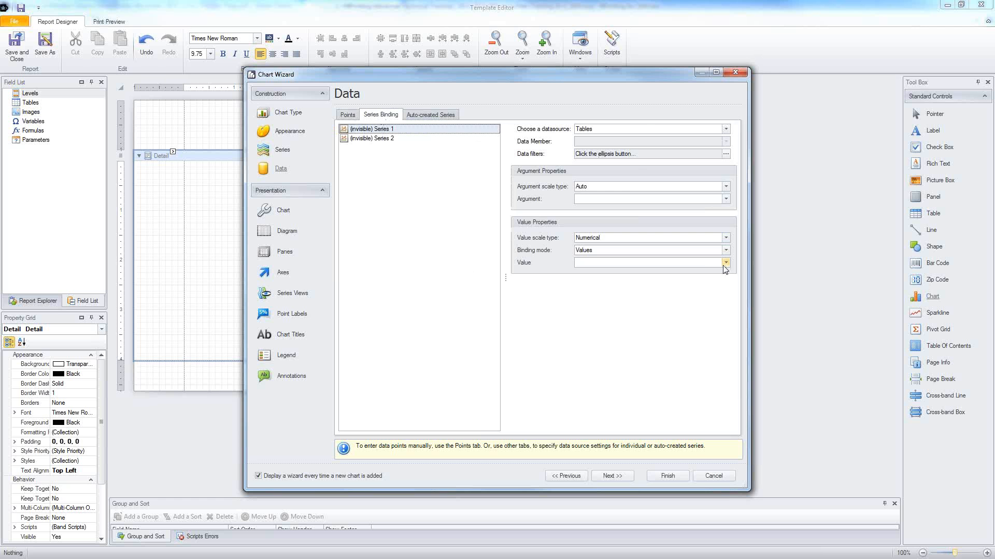
pyautogui.click(725, 262)
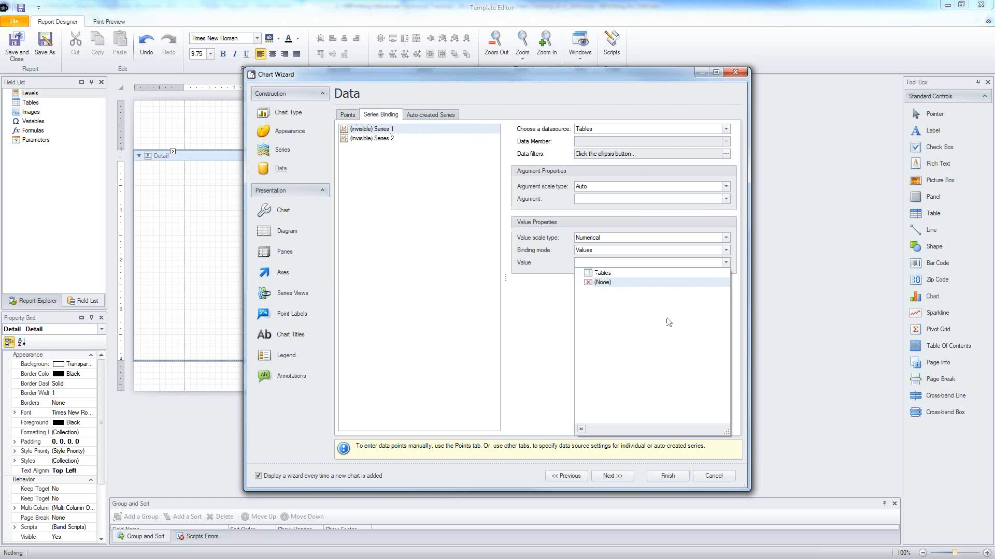
pyautogui.click(712, 475)
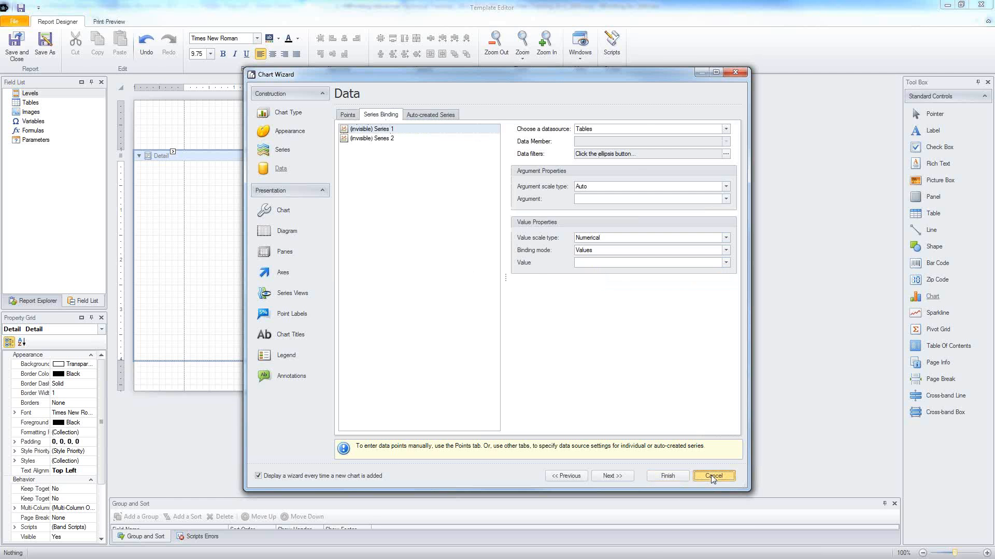
pyautogui.click(712, 476)
# Step: Add the Top 25 Products QlikView object as table CH184 and select it
pyautogui.rightClick(28, 104)
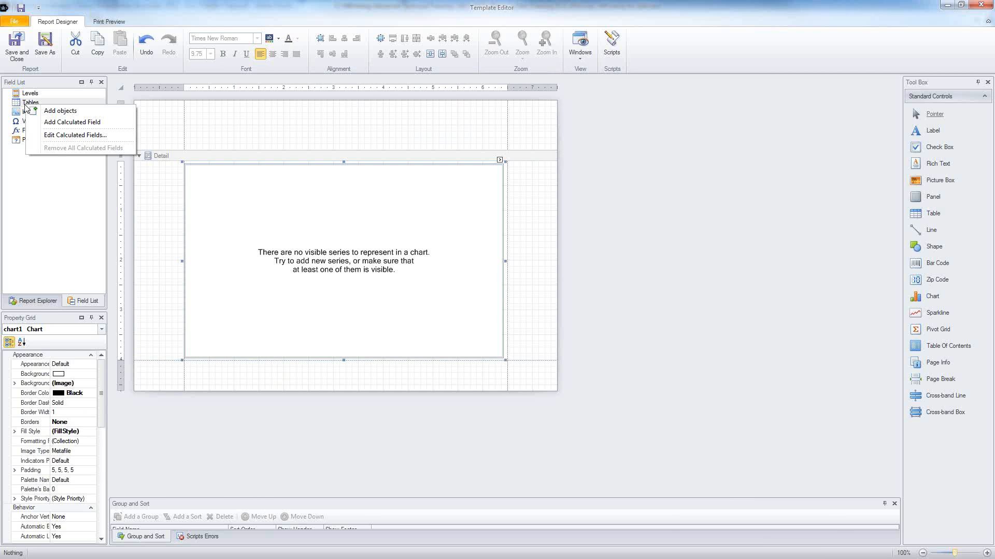
pyautogui.click(54, 111)
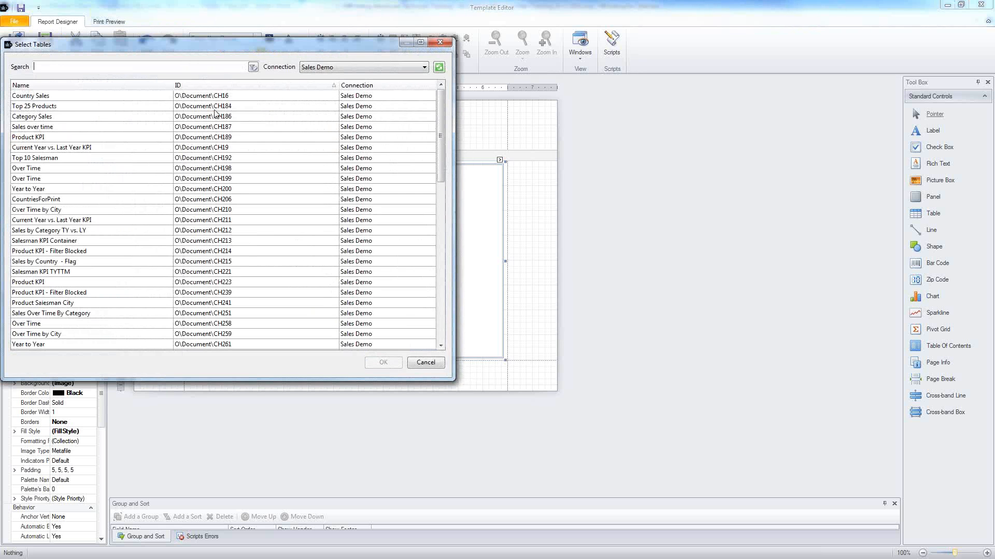
pyautogui.doubleClick(214, 106)
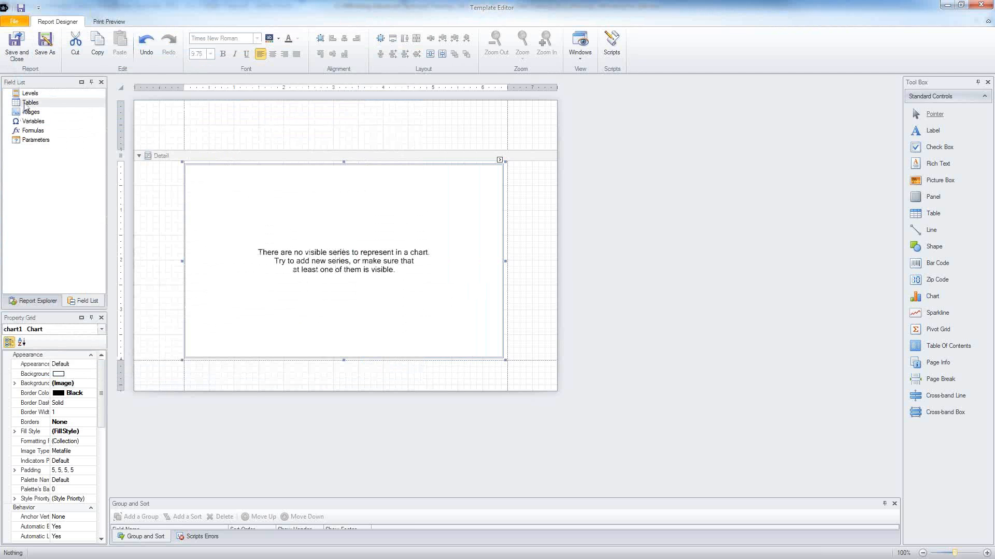
pyautogui.click(32, 112)
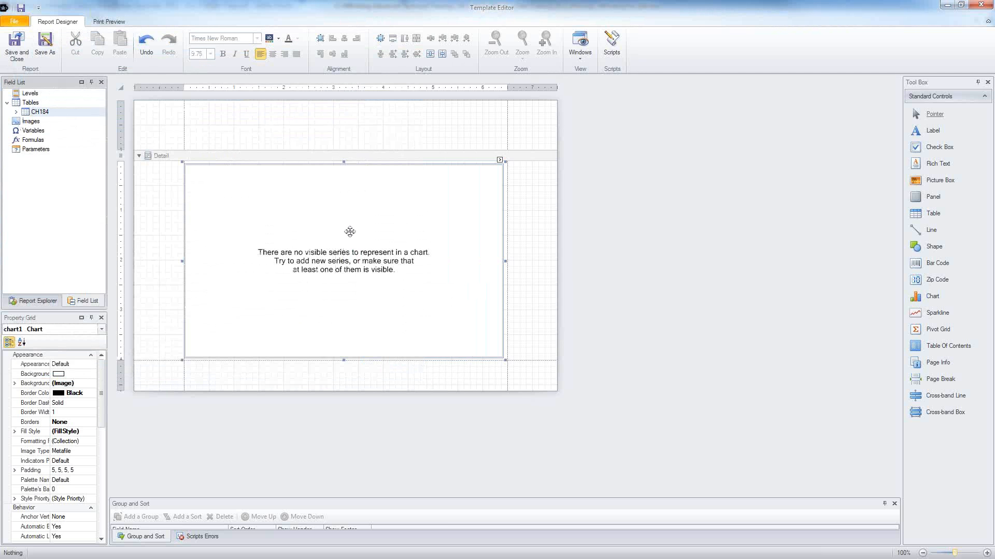
# Step: Reopen the chart's Chart Wizard at its Series page
pyautogui.click(499, 160)
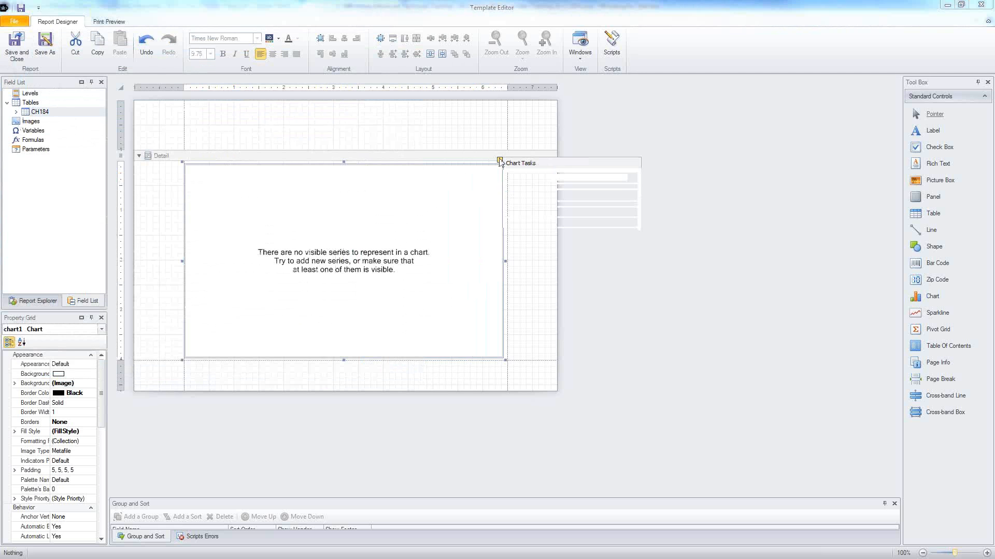
pyautogui.click(524, 213)
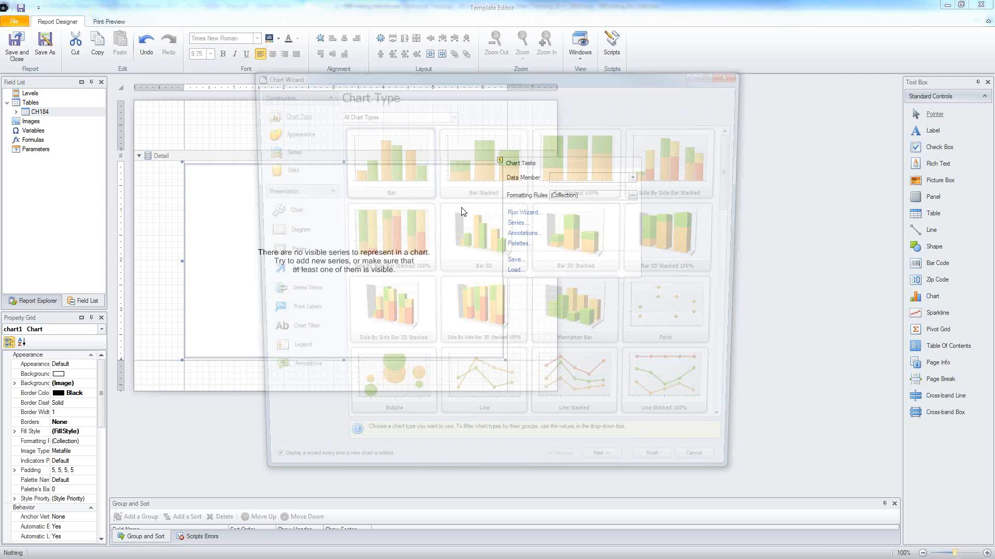
pyautogui.click(283, 152)
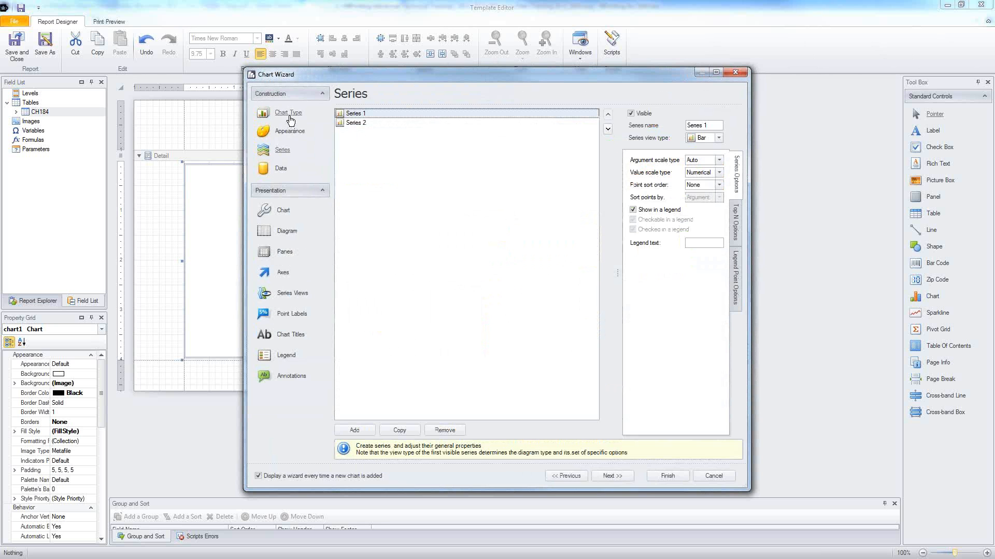
# Step: Rename the two chart series to Sales and Profit
pyautogui.click(708, 125)
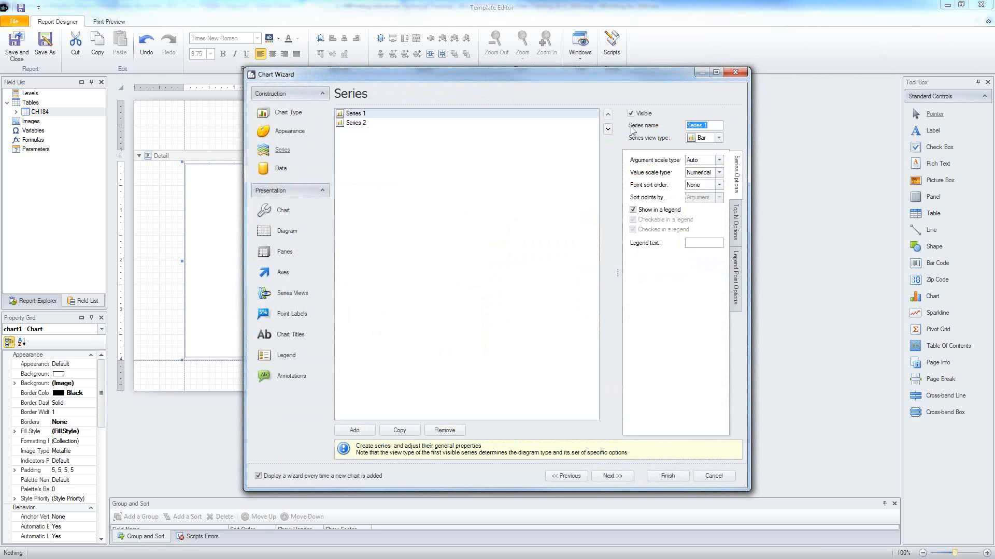
pyautogui.write('Sales')
pyautogui.click(359, 126)
pyautogui.click(702, 126)
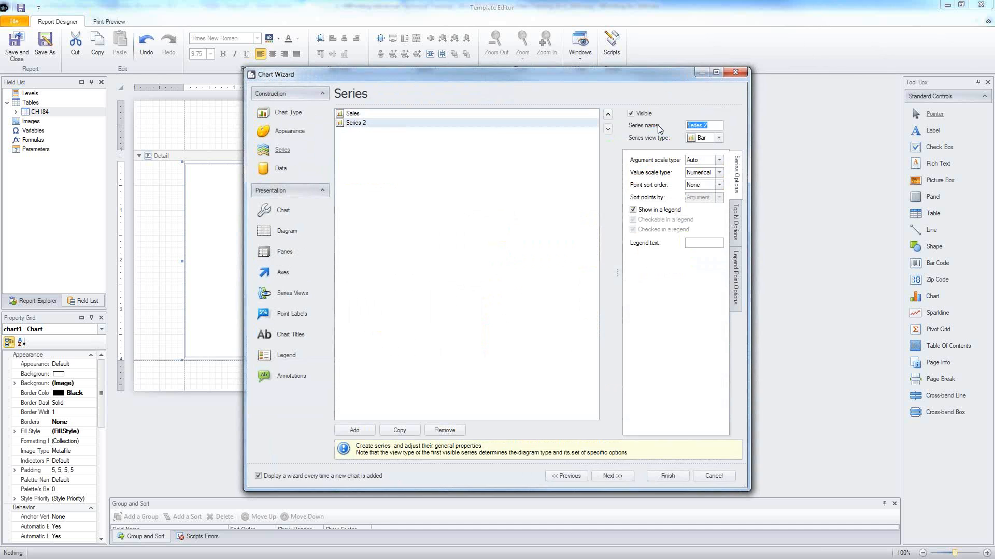
pyautogui.write('Profit')
# Step: Bind the Sales series to CH184 Total Sales with ProductName as its argument
pyautogui.click(280, 169)
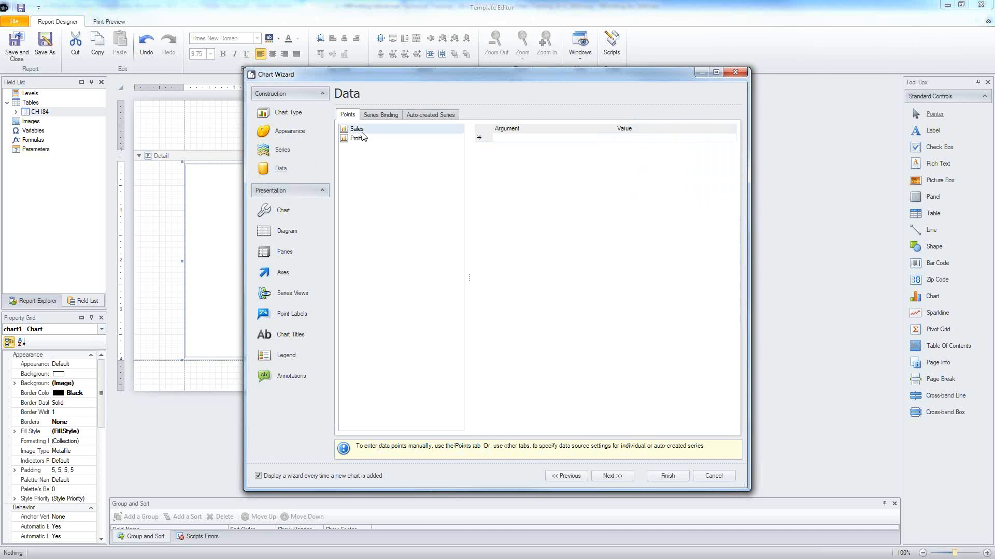
pyautogui.click(380, 114)
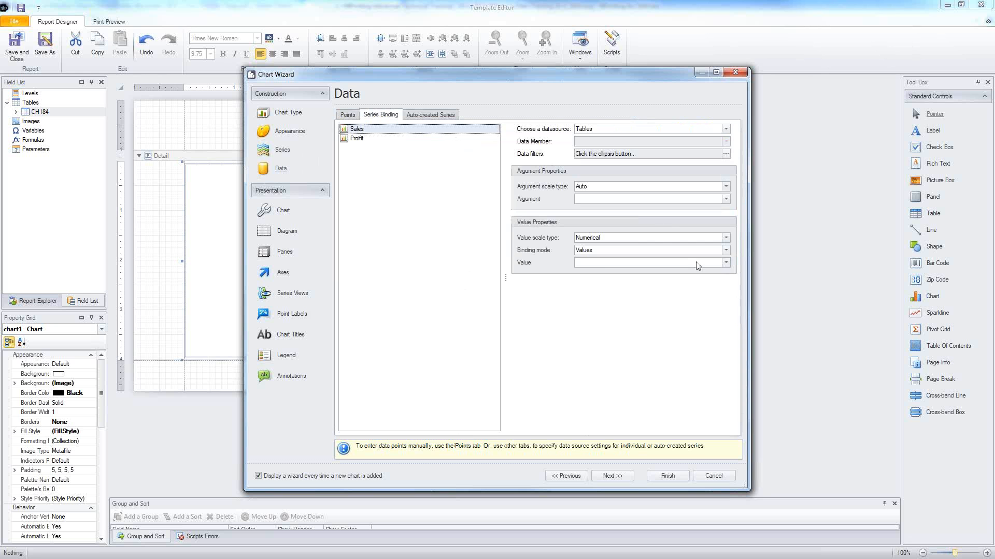
pyautogui.click(726, 263)
pyautogui.click(589, 282)
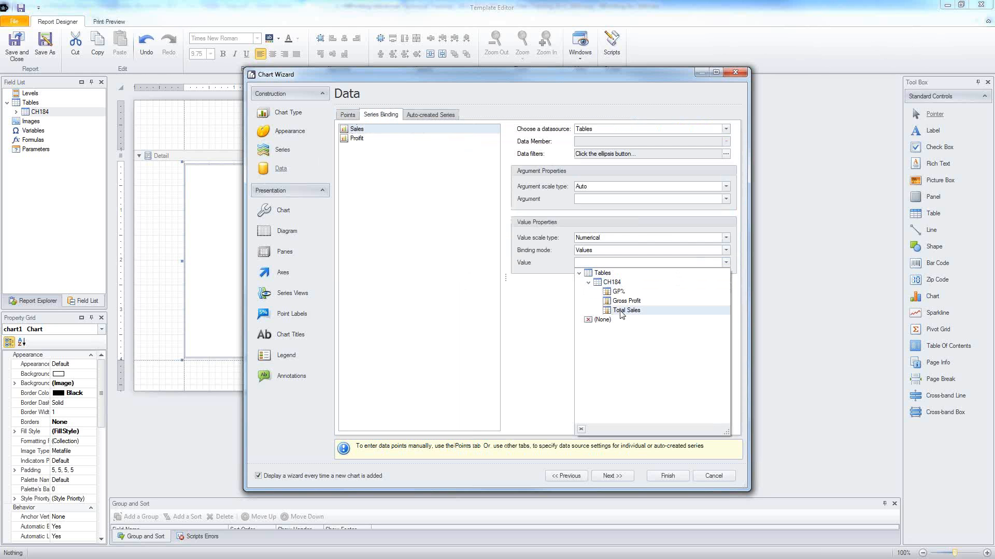
pyautogui.click(621, 310)
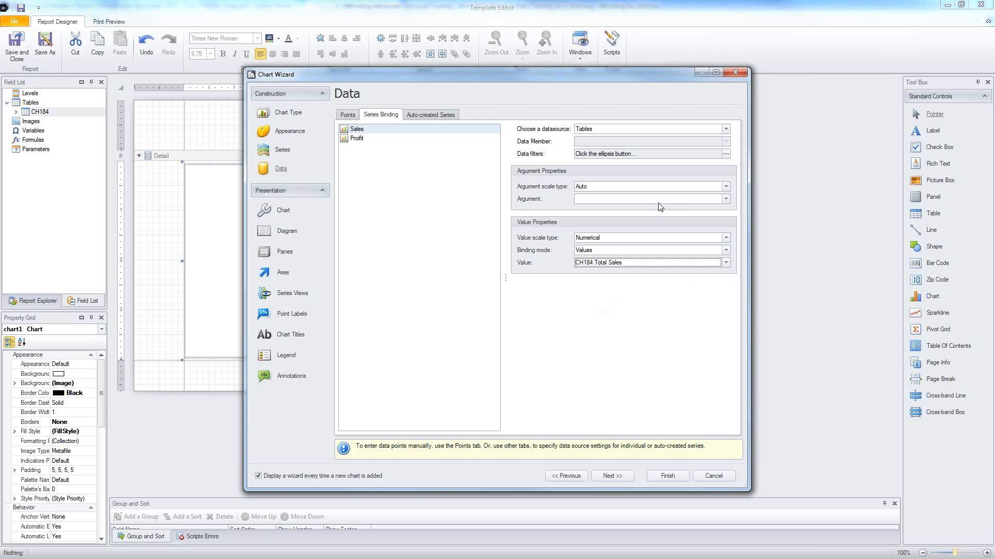
pyautogui.click(664, 200)
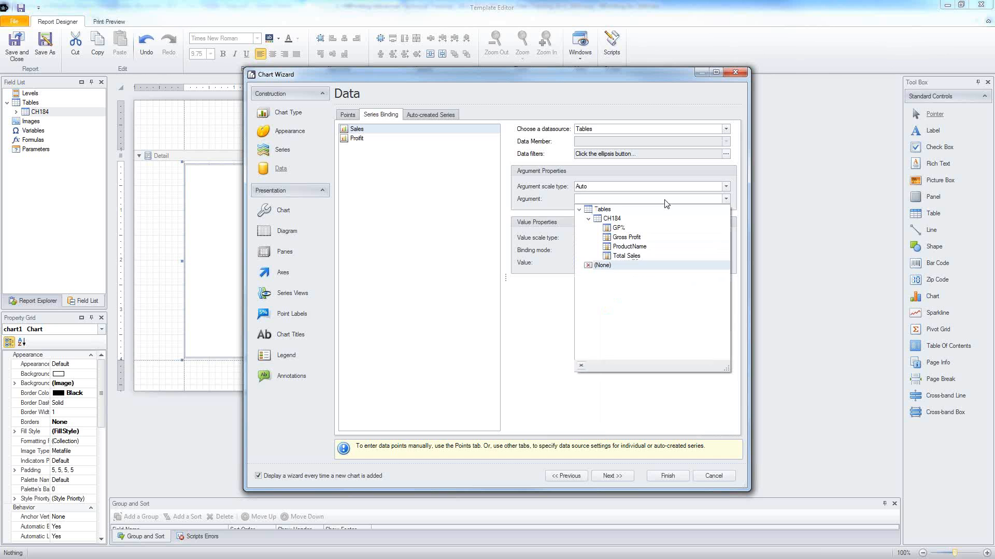
pyautogui.click(629, 247)
# Step: Bind the Profit series to Gross Profit with ProductName as its argument
pyautogui.click(361, 139)
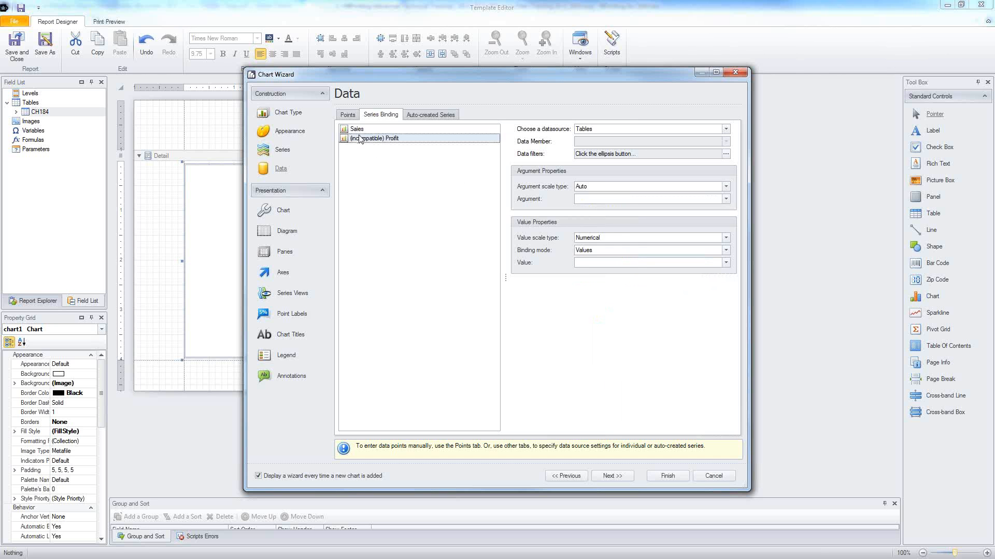
pyautogui.click(636, 262)
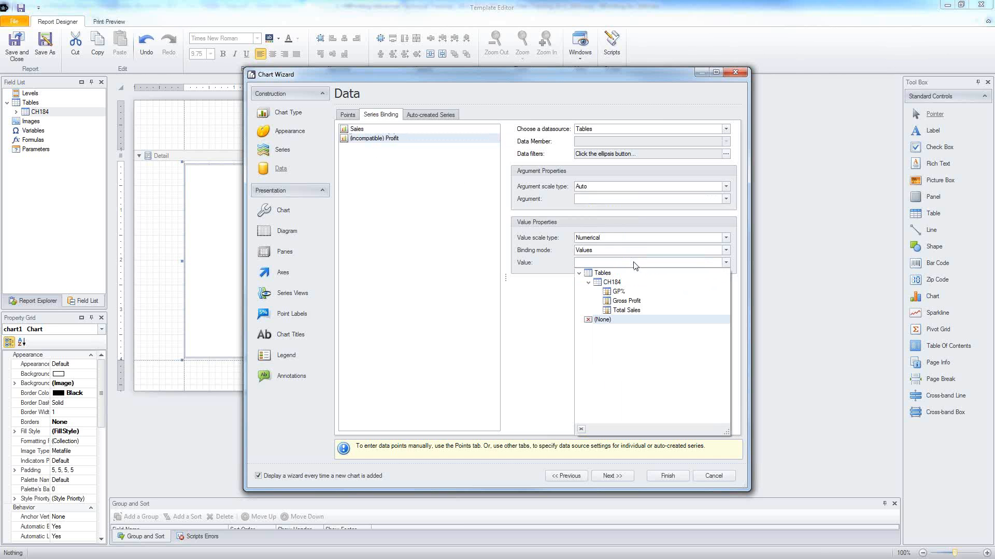
pyautogui.click(626, 301)
pyautogui.click(605, 200)
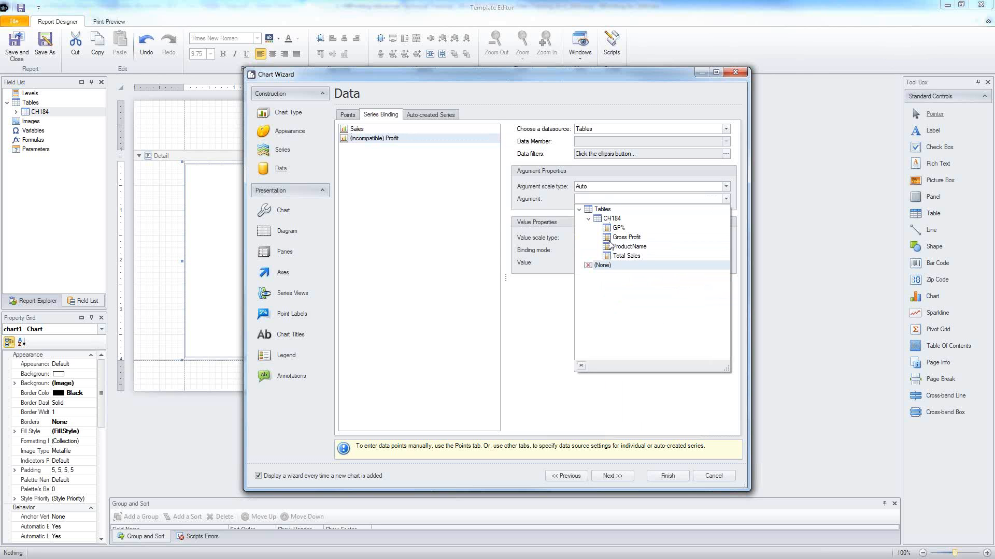
pyautogui.click(614, 247)
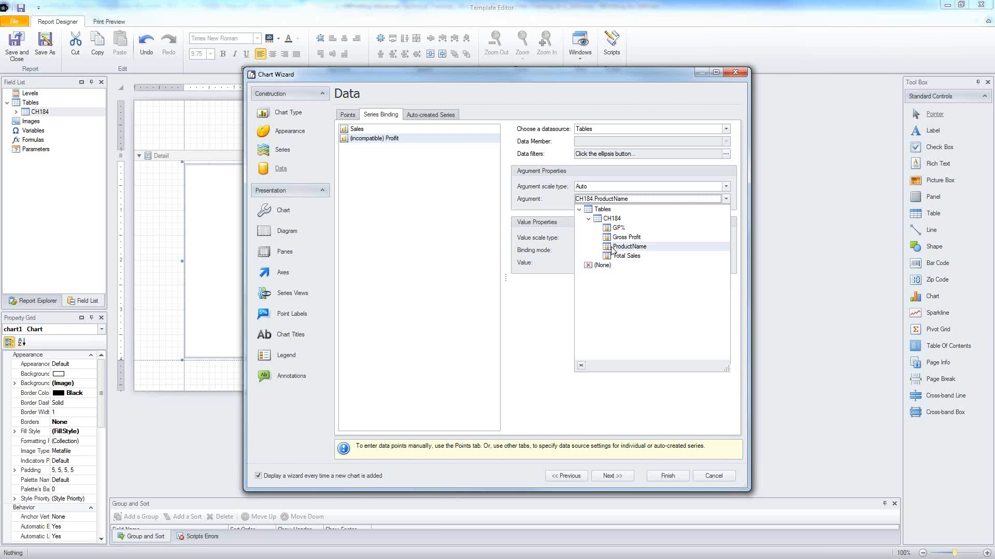
# Step: Enable Top N for the Sales series with a count of 10 and Show Others
pyautogui.click(352, 114)
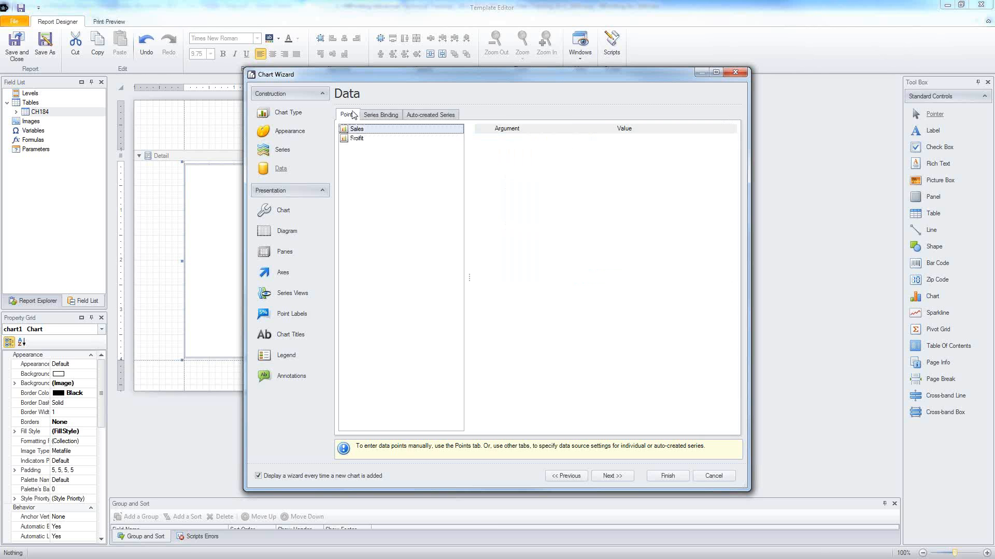
pyautogui.click(282, 151)
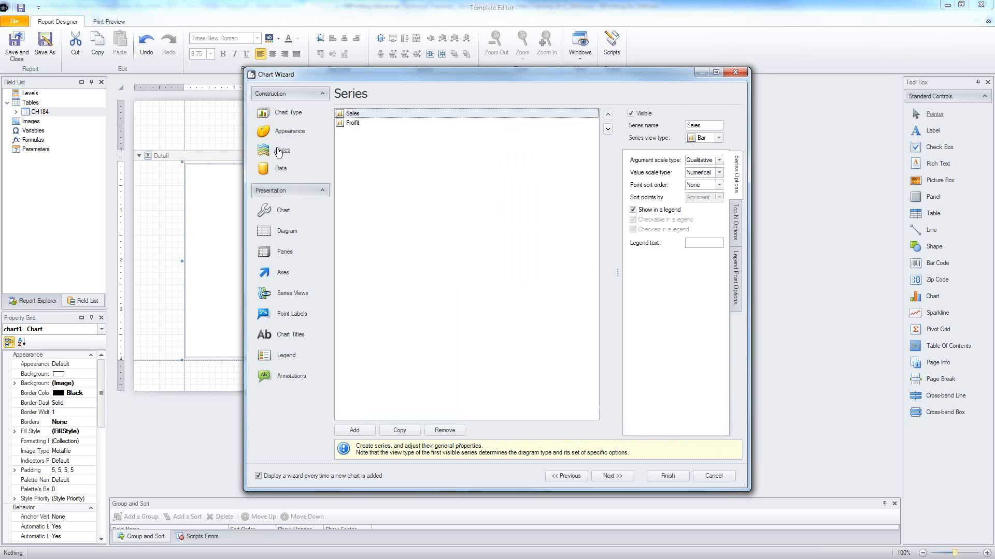
pyautogui.click(733, 218)
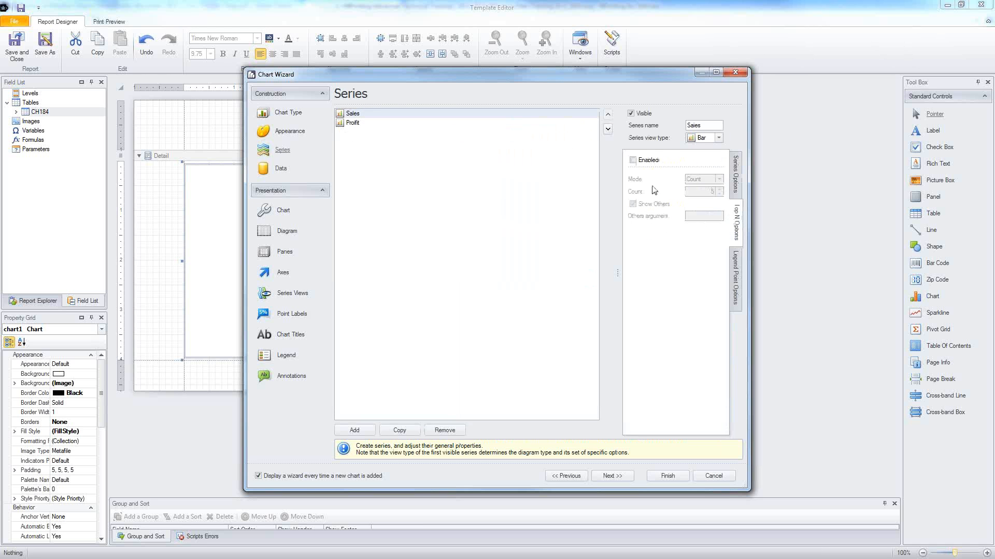
pyautogui.click(637, 160)
pyautogui.click(719, 190)
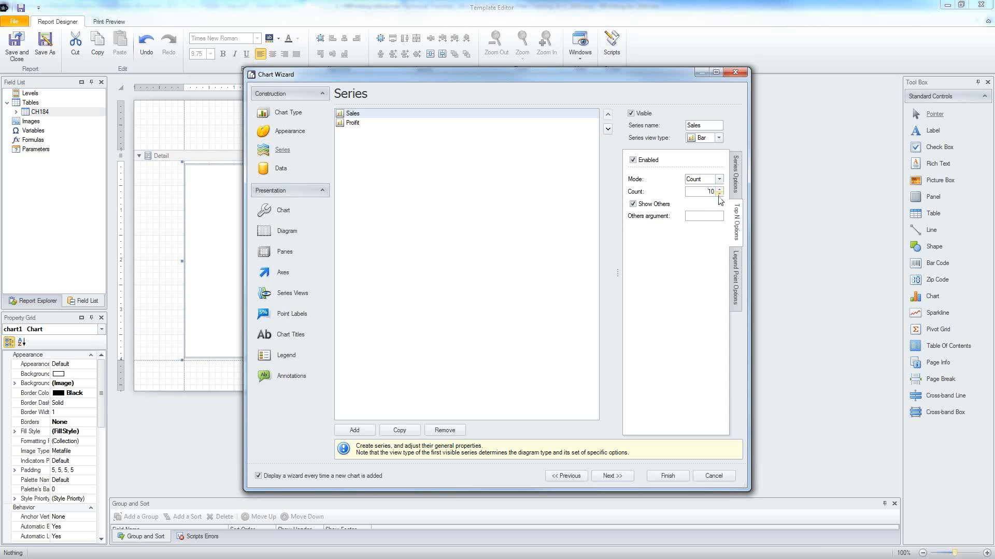
# Step: Review the data and X axis settings, then finish the Chart Wizard to place the chart
pyautogui.click(281, 170)
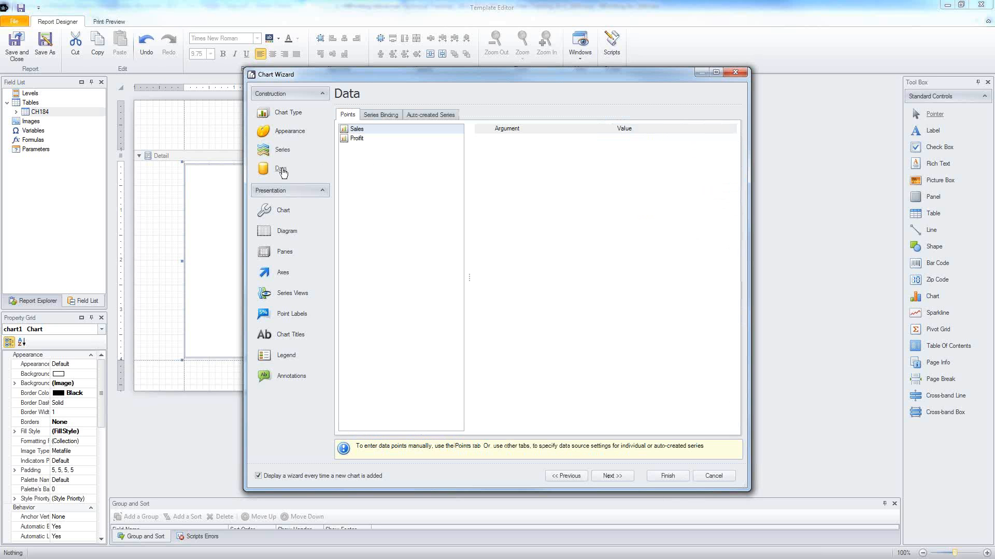
pyautogui.click(278, 279)
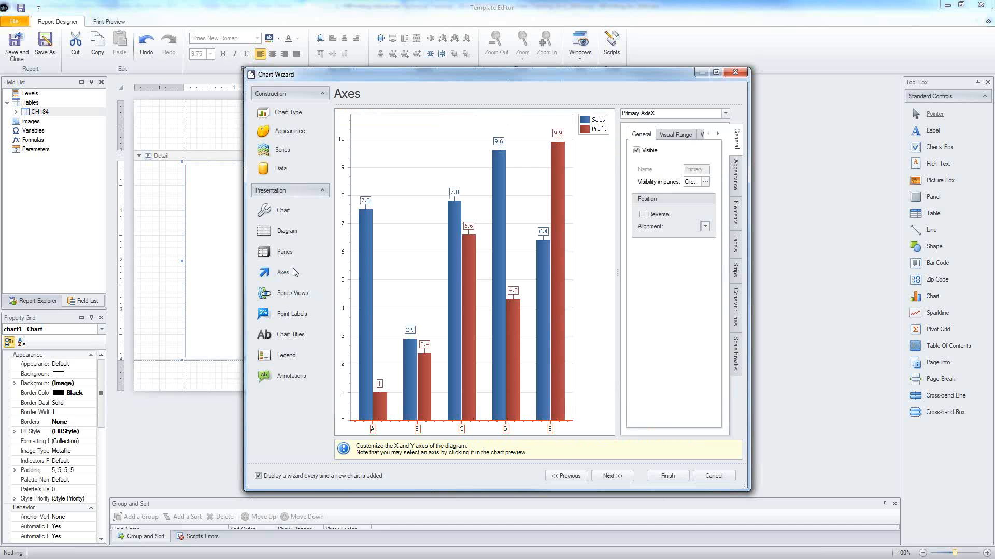
pyautogui.click(652, 114)
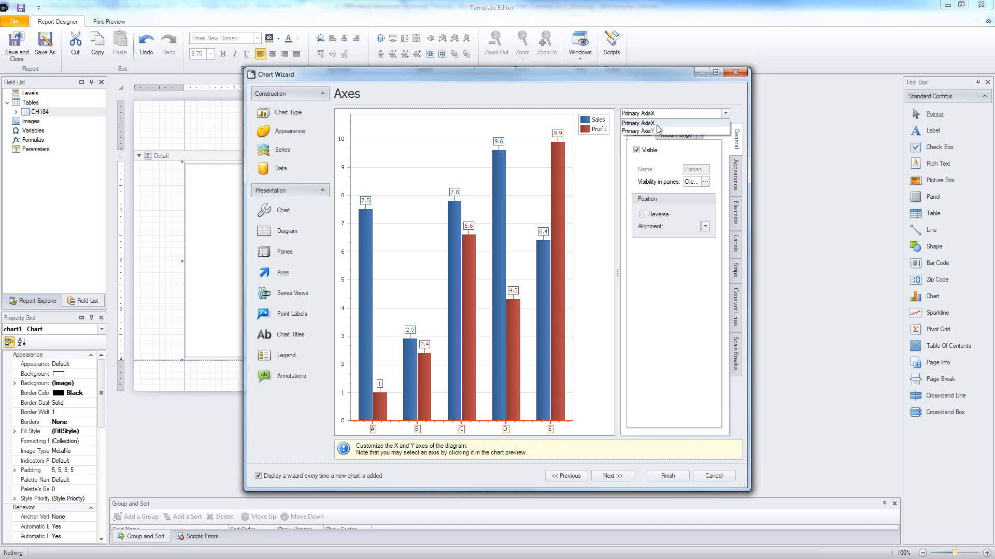
pyautogui.click(522, 105)
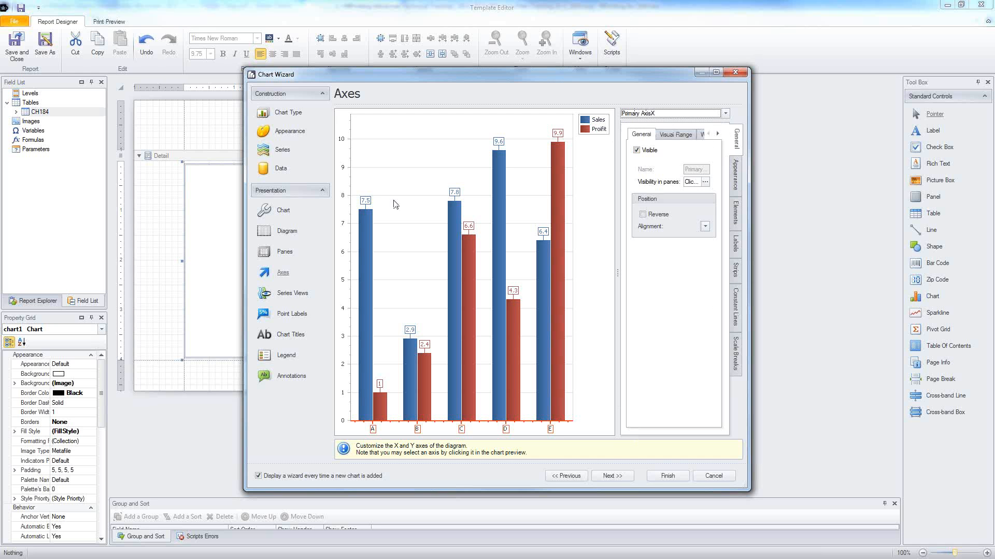
pyautogui.click(668, 476)
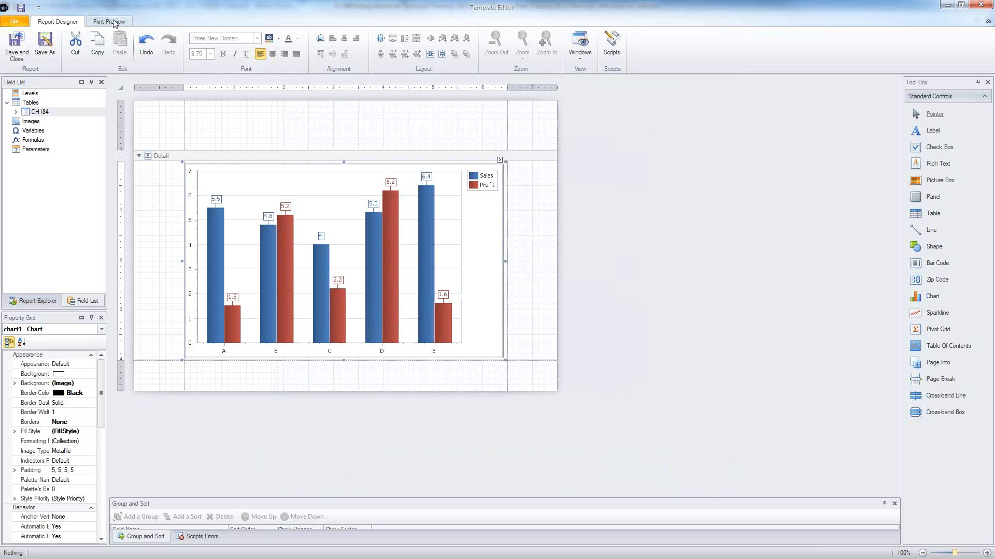
# Step: Set the report page orientation to Landscape in Print Preview
pyautogui.click(109, 22)
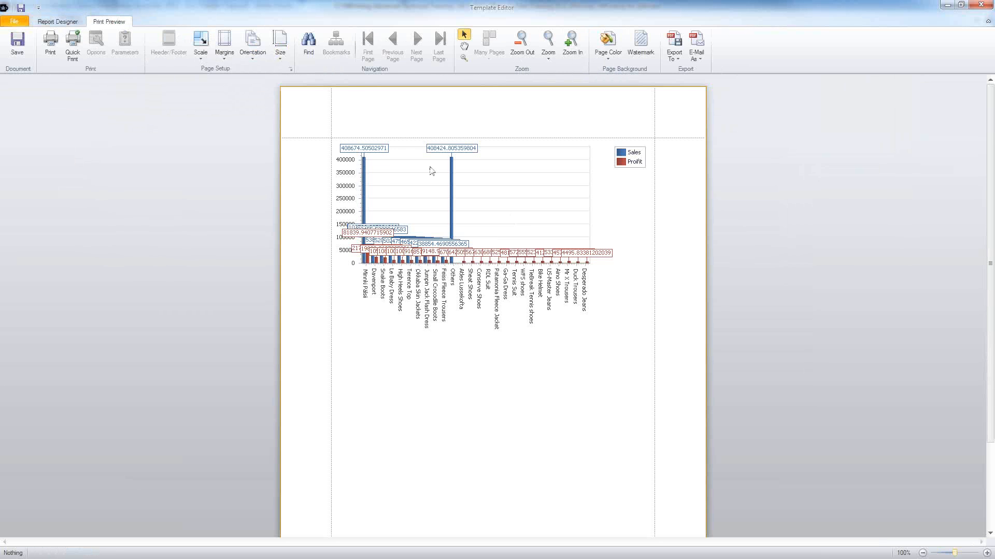
pyautogui.click(223, 59)
pyautogui.click(247, 55)
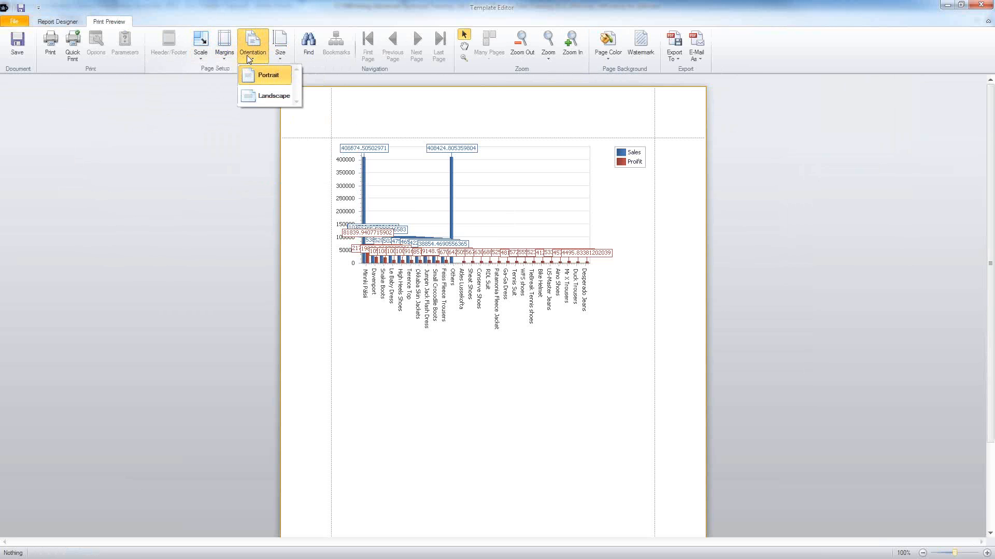
pyautogui.click(261, 97)
pyautogui.click(76, 22)
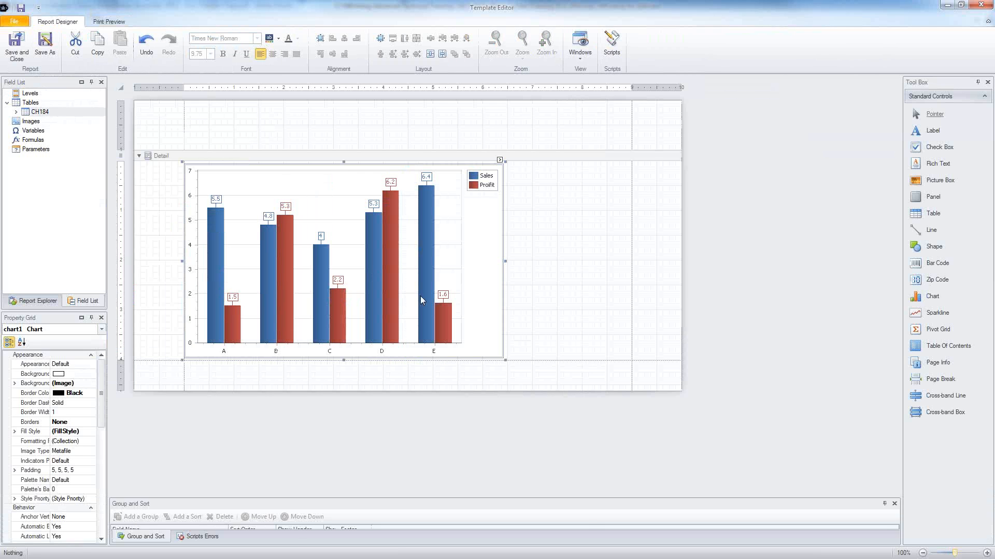
# Step: Widen the chart across the landscape page, preview it, then delete the chart
pyautogui.moveTo(506, 261); pyautogui.dragTo(629, 274)
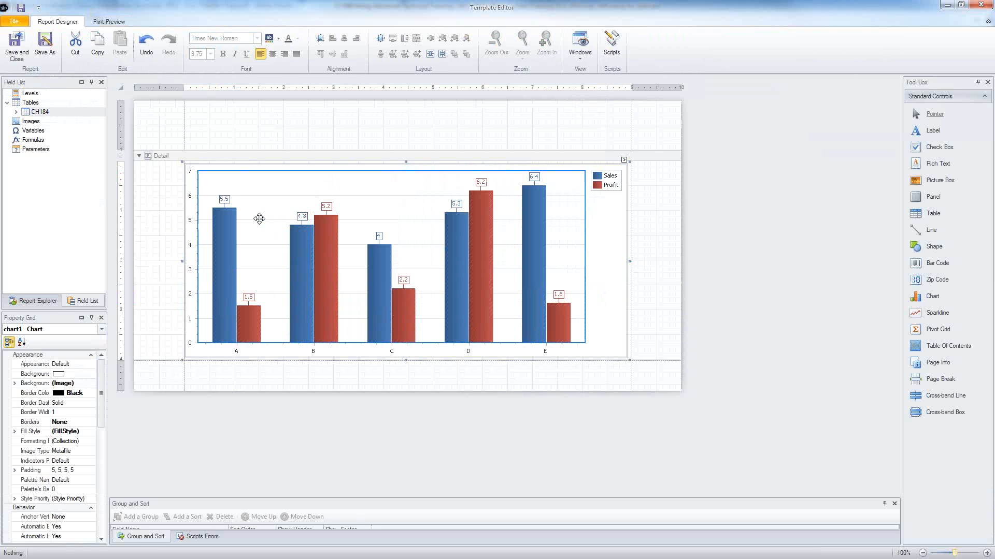
pyautogui.click(110, 21)
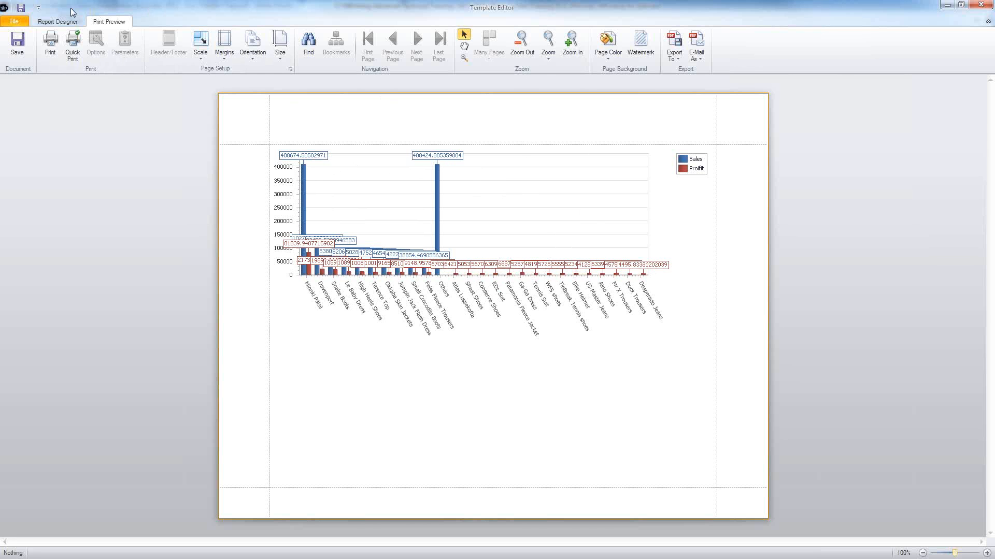
pyautogui.click(64, 21)
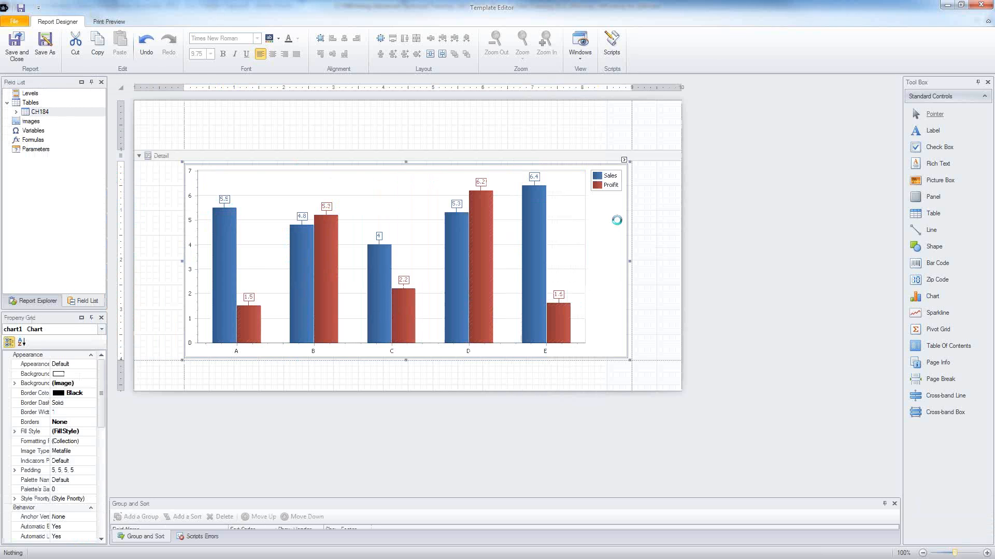
pyautogui.press('Delete')
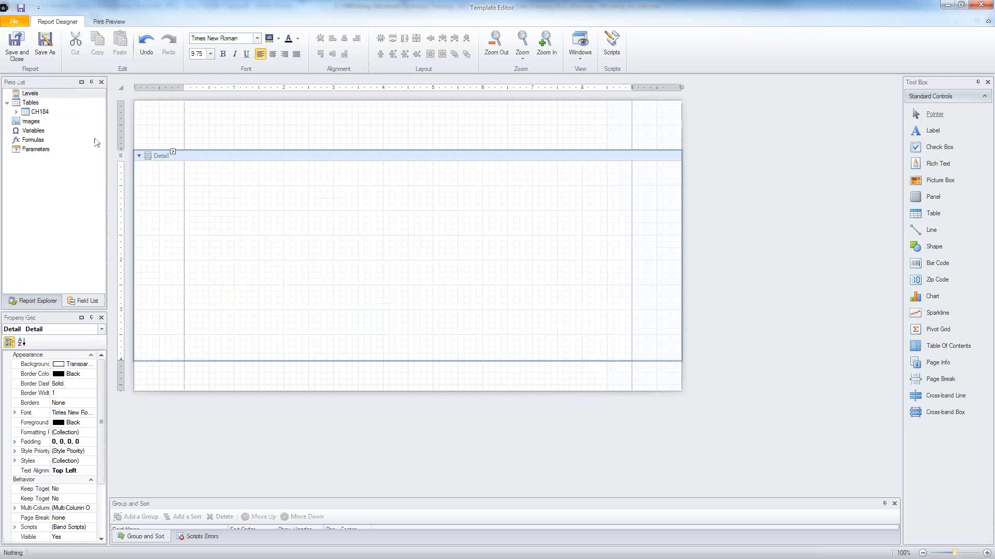
pyautogui.click(23, 95)
pyautogui.rightClick(25, 97)
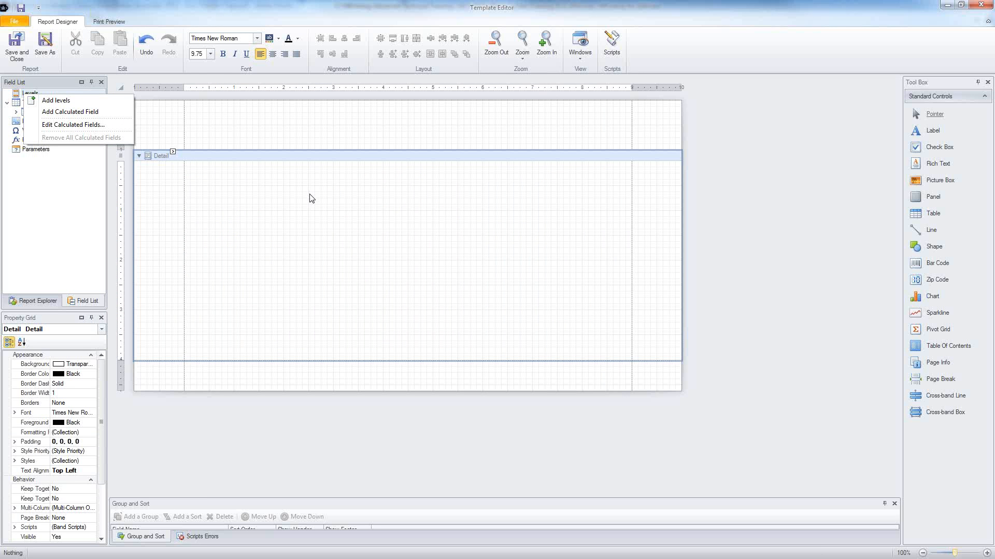
pyautogui.click(312, 198)
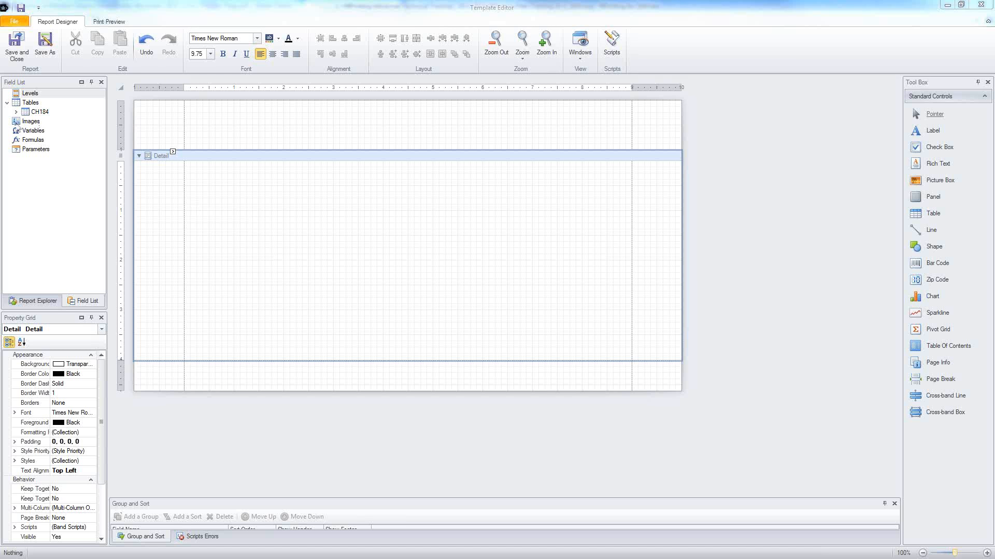
pyautogui.rightClick(26, 121)
pyautogui.click(37, 129)
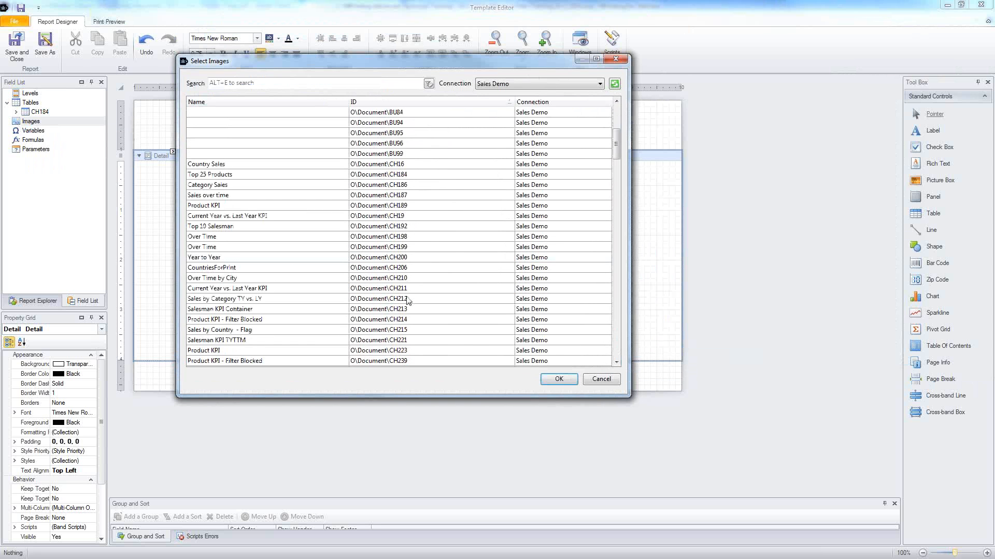
pyautogui.doubleClick(408, 298)
pyautogui.moveTo(43, 130); pyautogui.dragTo(184, 205)
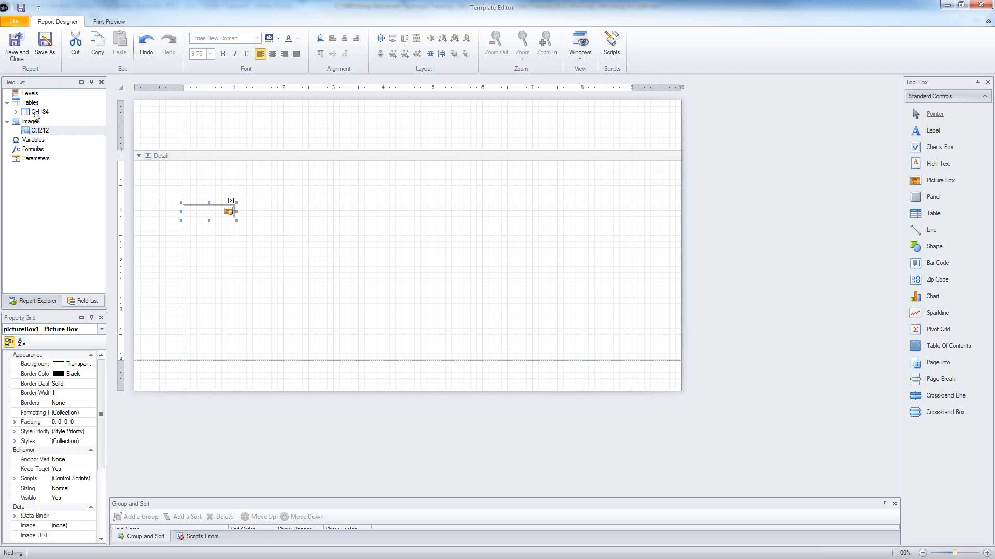
pyautogui.click(19, 113)
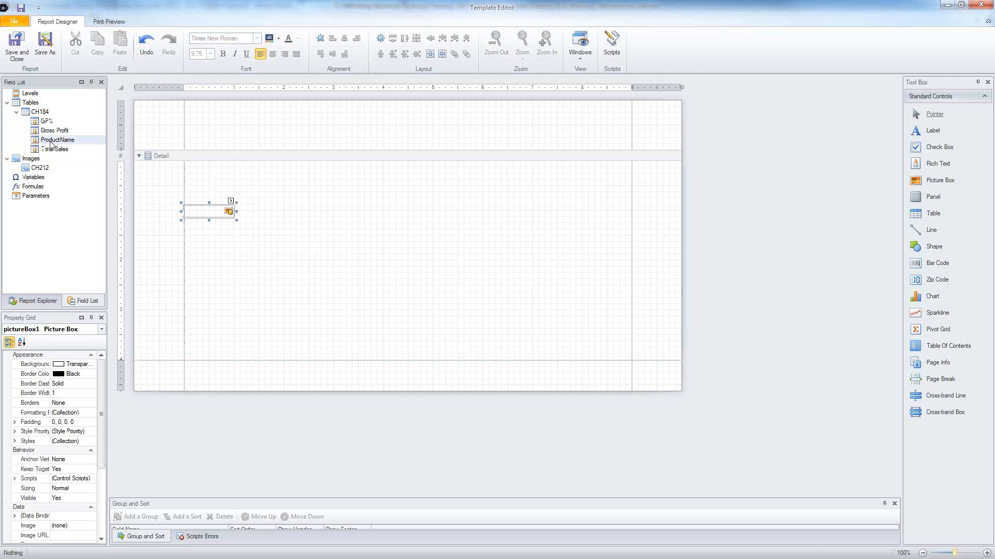
pyautogui.keyDown('ctrl'); pyautogui.click(52, 123); pyautogui.keyUp('ctrl')
pyautogui.keyDown('ctrl'); pyautogui.click(46, 130); pyautogui.keyUp('ctrl')
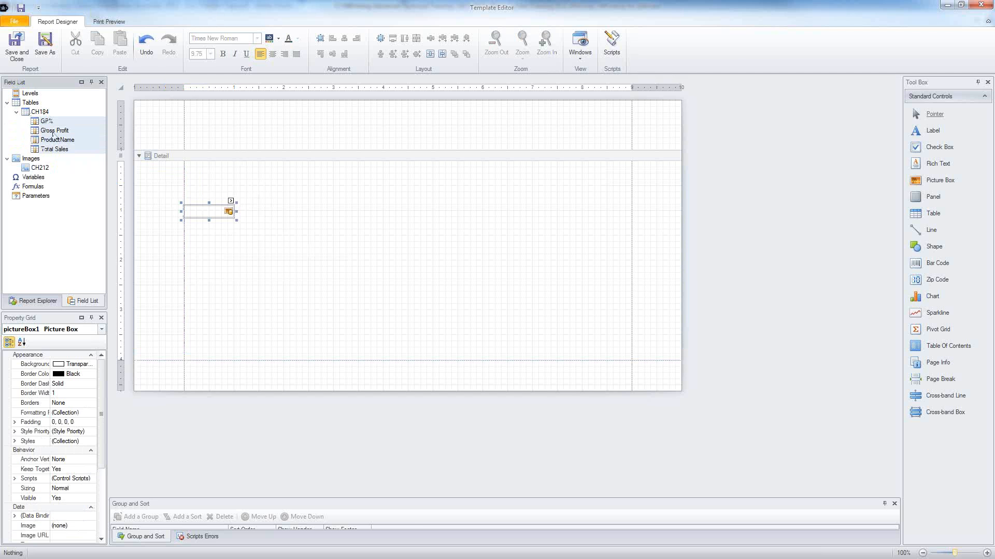
pyautogui.moveTo(54, 137); pyautogui.dragTo(199, 182)
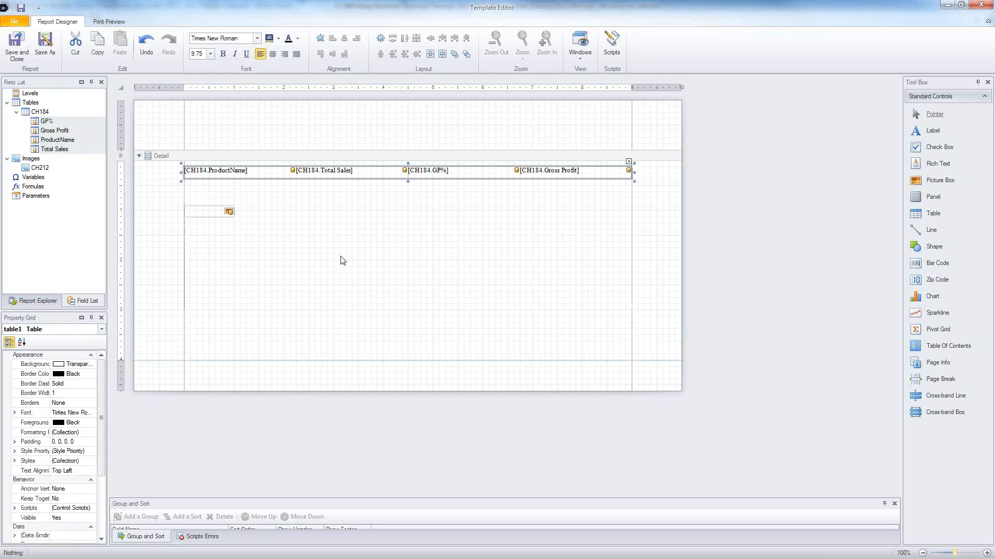
pyautogui.click(215, 211)
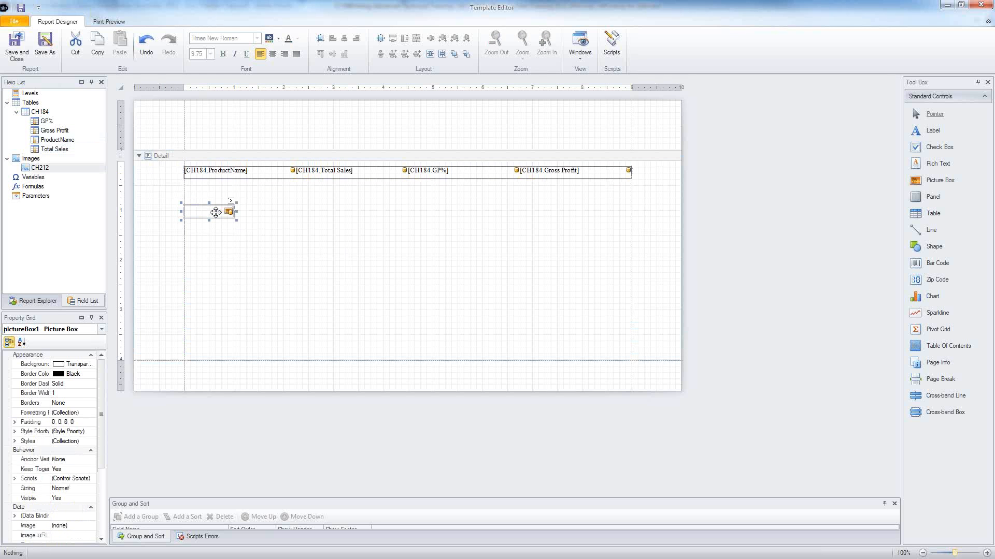
pyautogui.scroll(-2, 97, 434)
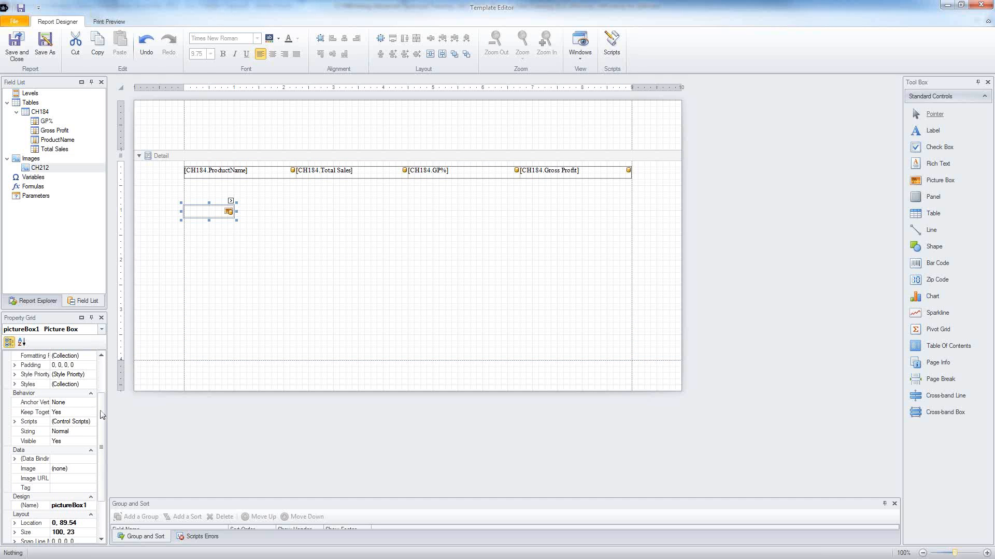
pyautogui.scroll(-2, 78, 455)
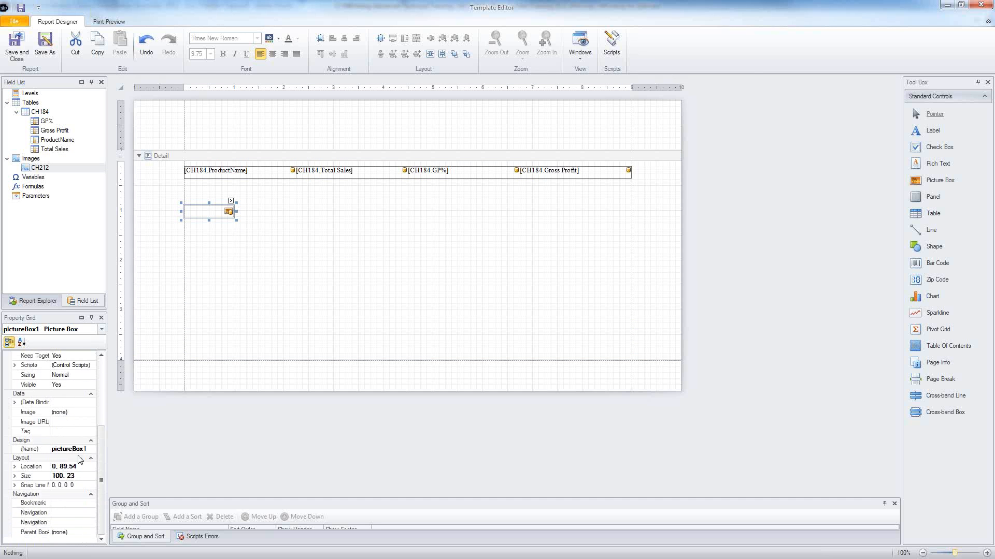
pyautogui.click(15, 467)
pyautogui.click(77, 485)
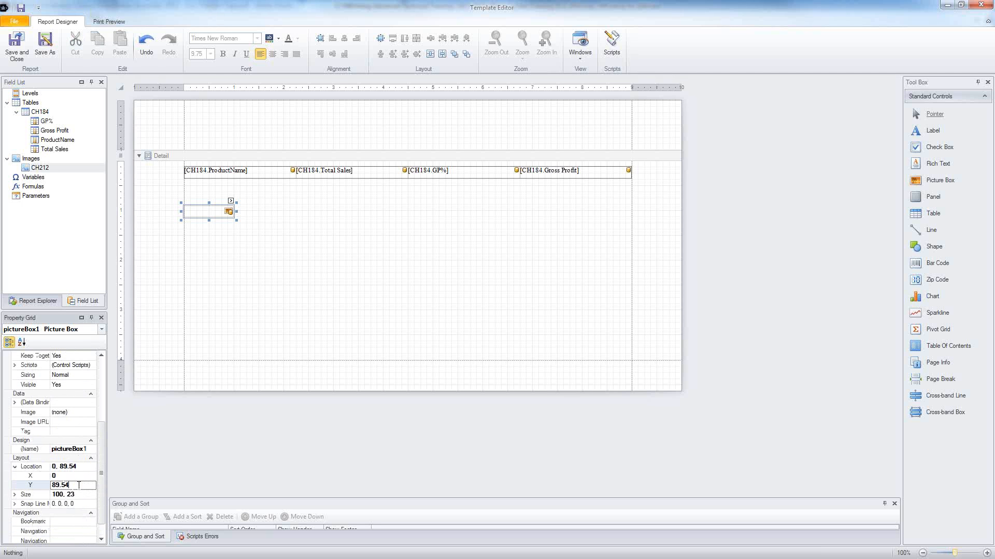
pyautogui.click(80, 494)
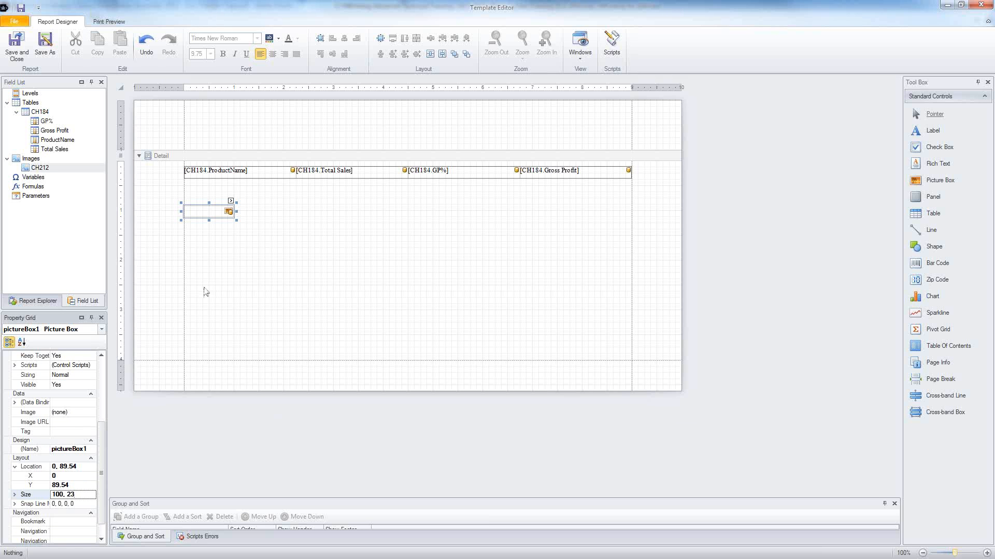
# Step: Add the Top 25 Products data level to the report
pyautogui.rightClick(164, 156)
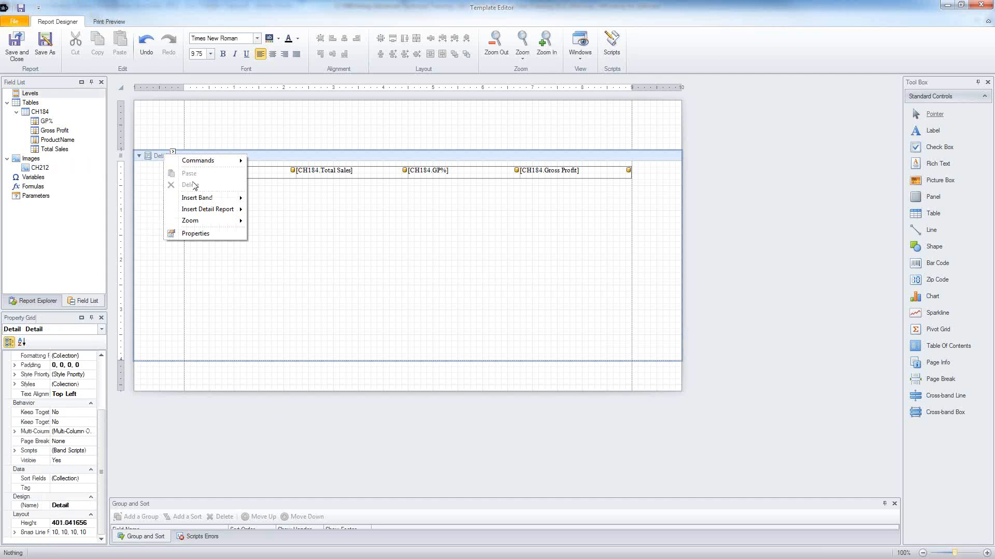
pyautogui.moveTo(203, 201)
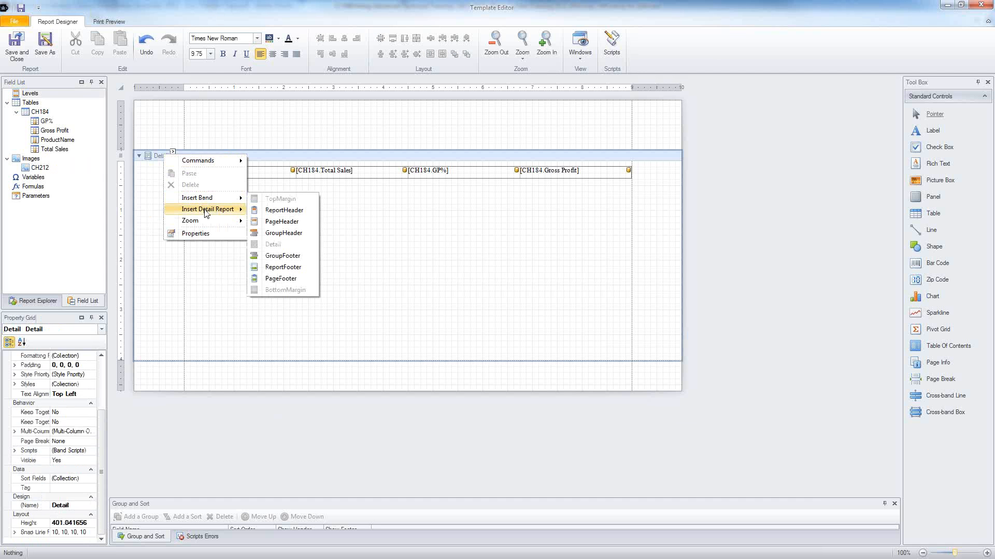
pyautogui.rightClick(32, 94)
pyautogui.click(53, 100)
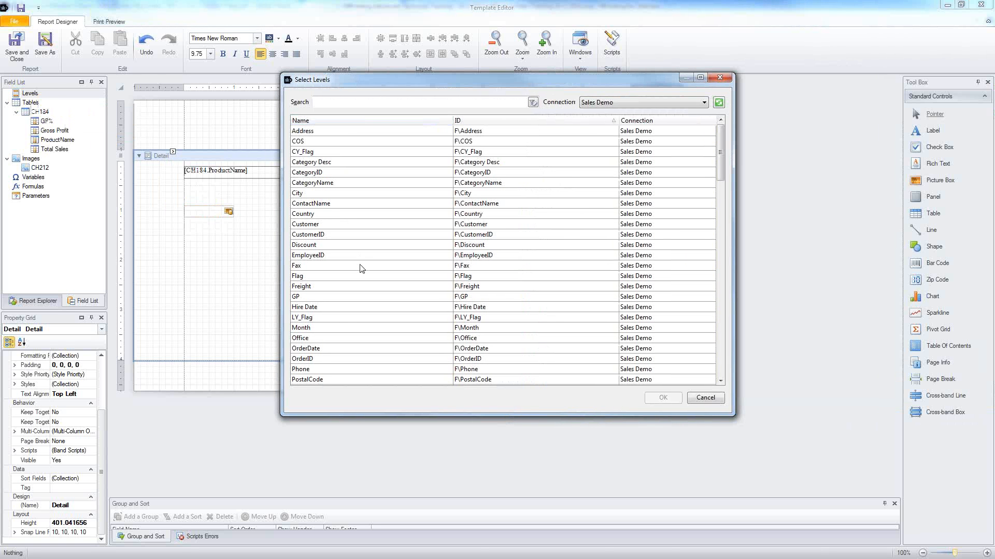
pyautogui.scroll(-10, 365, 272)
pyautogui.scroll(-4, 369, 275)
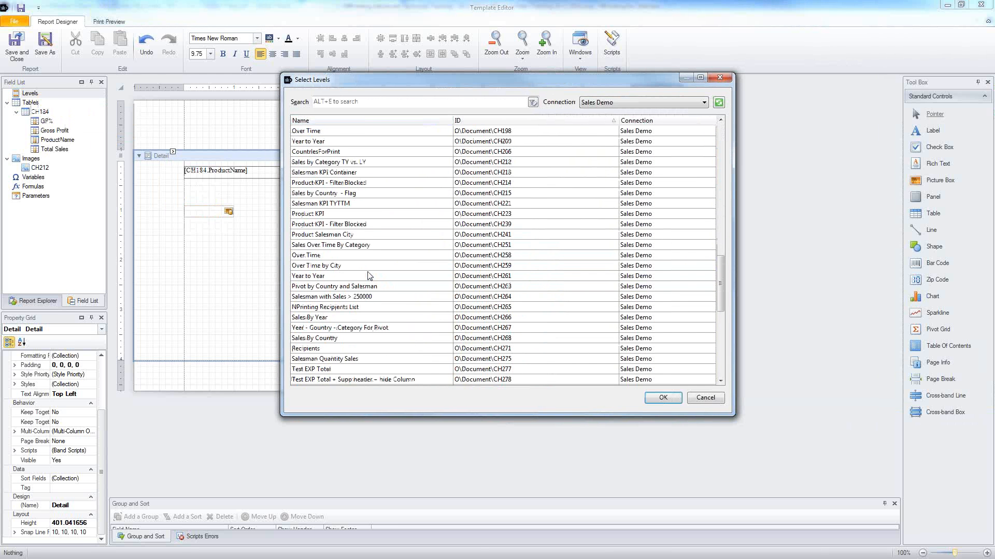
pyautogui.scroll(4, 369, 276)
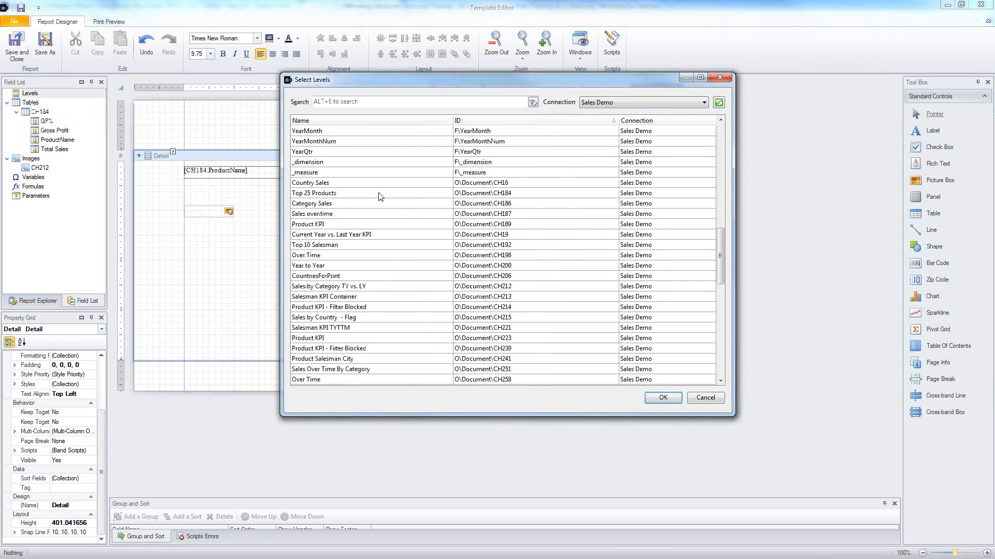
pyautogui.doubleClick(378, 196)
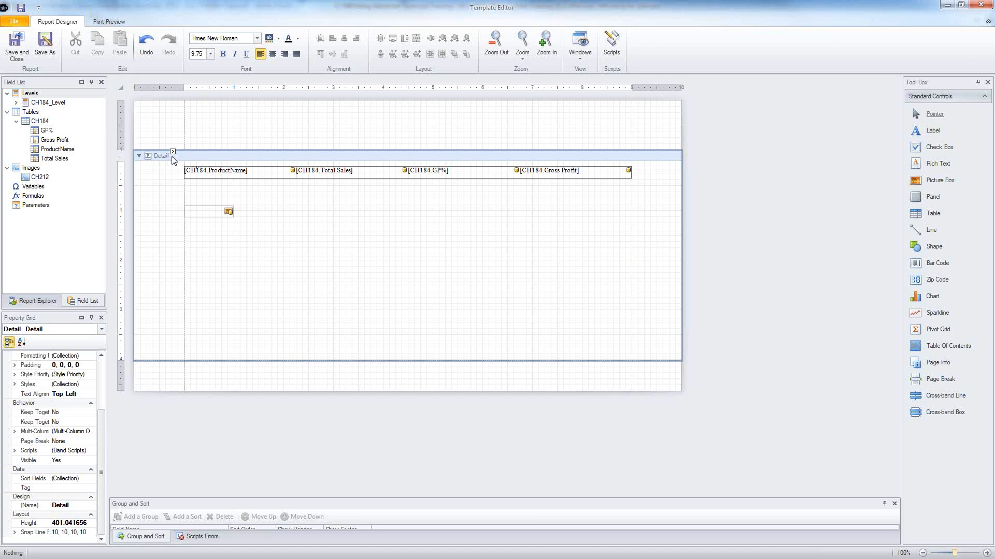
# Step: Insert a detail report band bound to CH184_Level beneath the Detail band
pyautogui.rightClick(167, 157)
pyautogui.moveTo(198, 202)
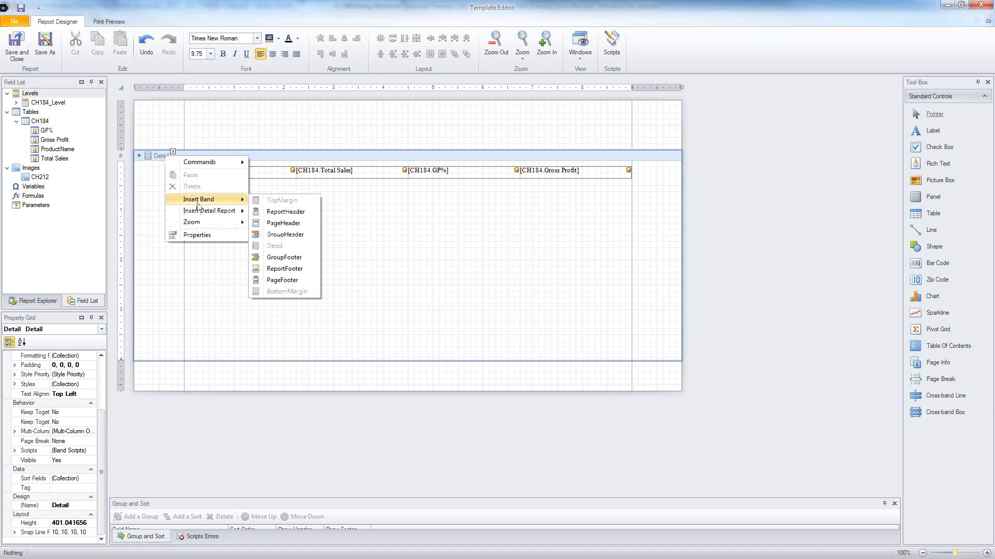
pyautogui.click(284, 224)
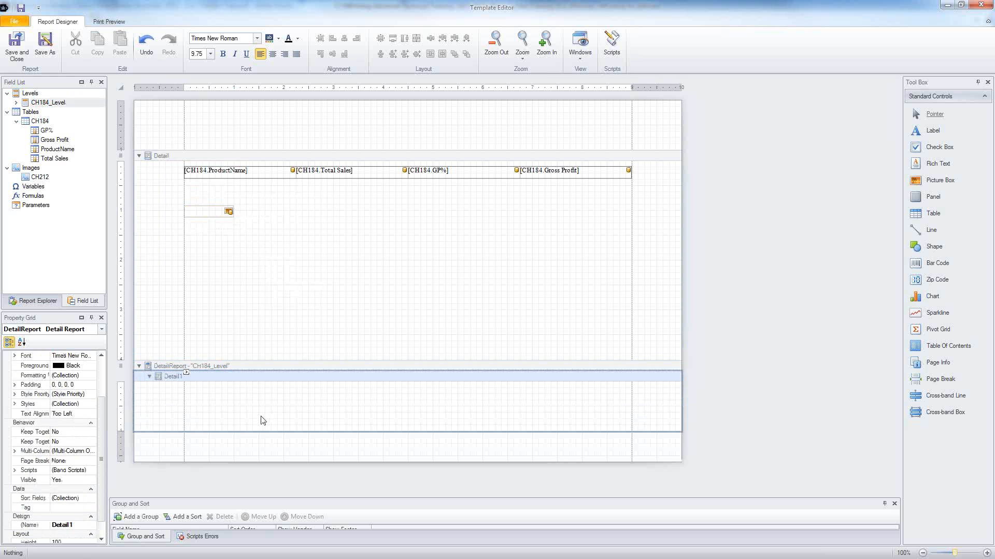
# Step: Add a GroupFooter band to the Detail1 detail report
pyautogui.rightClick(219, 381)
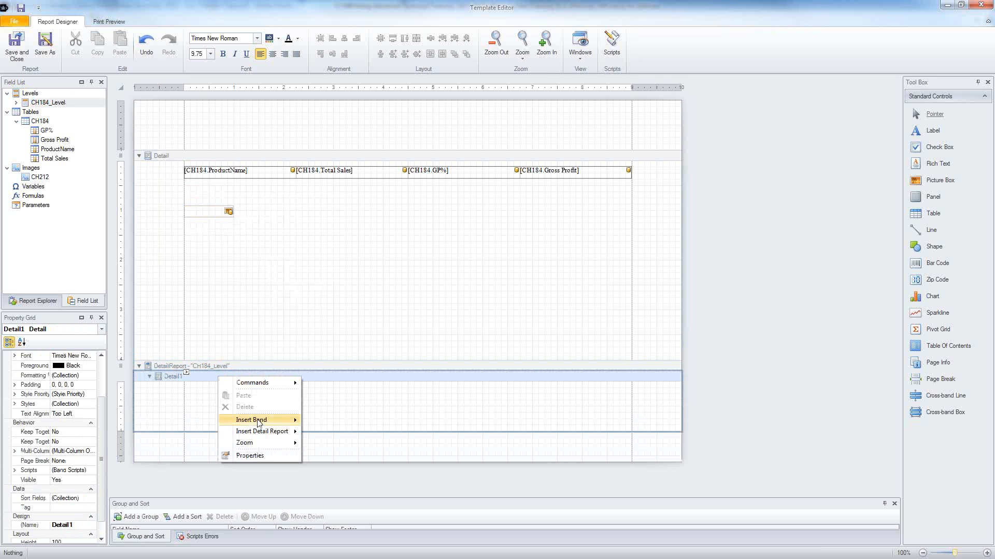
pyautogui.moveTo(260, 425)
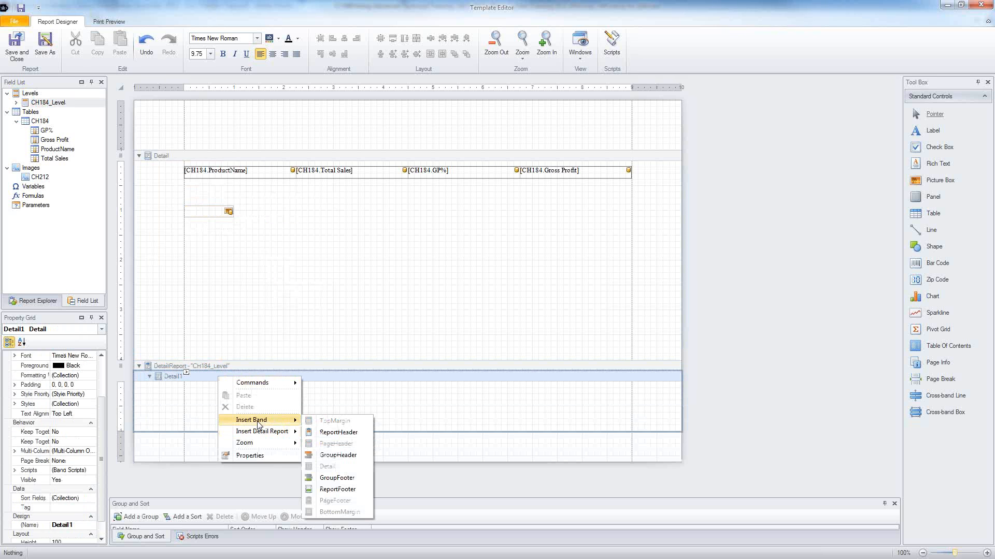
pyautogui.click(329, 479)
pyautogui.rightClick(237, 462)
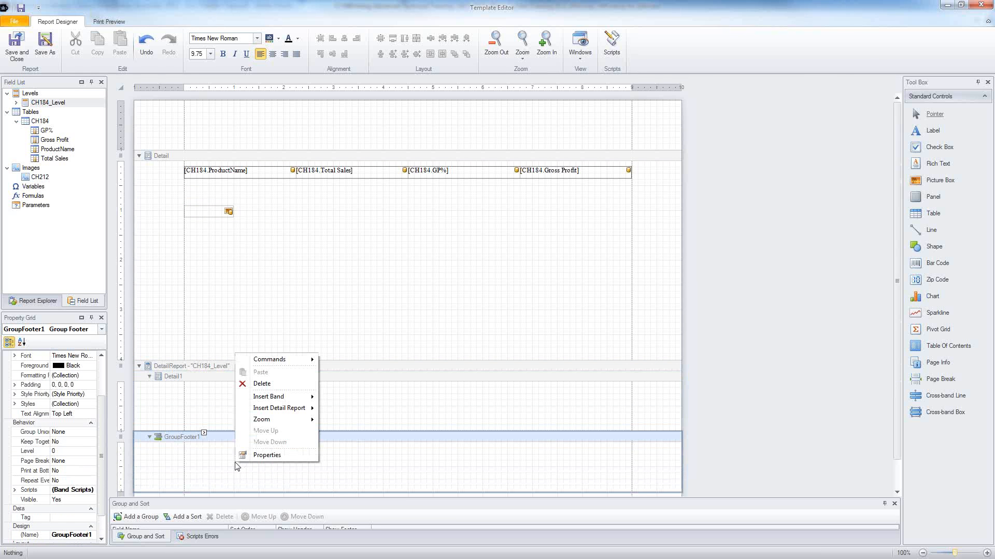
pyautogui.moveTo(292, 413)
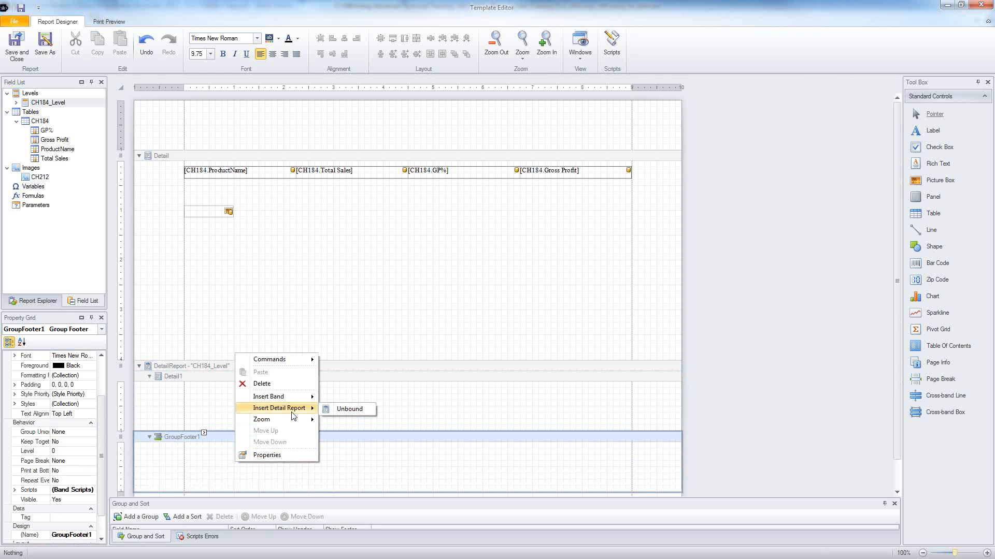
pyautogui.click(352, 268)
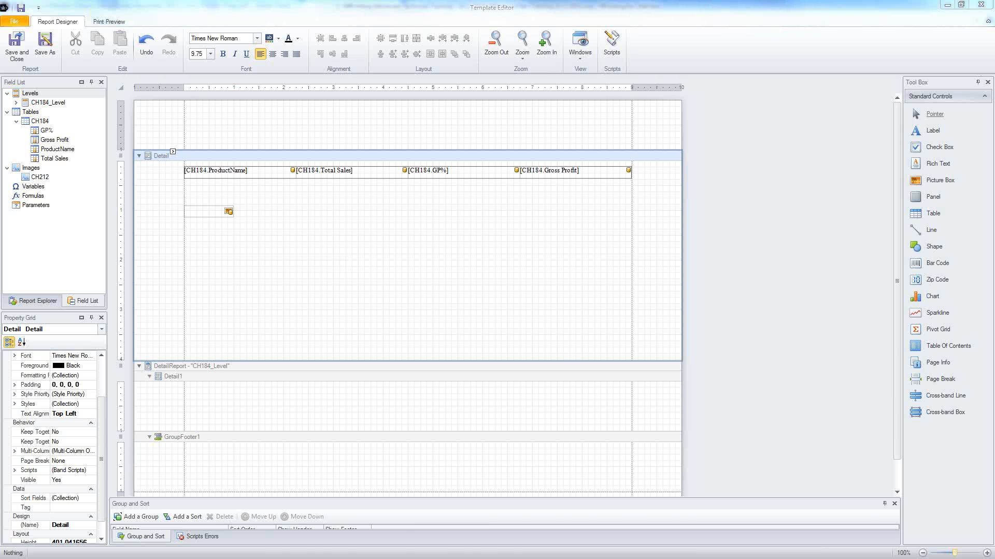
pyautogui.hotkey('alt', 'Tab')
# Step: Open Vizubi's NPrinting PixelPerfect beta downloads page, scroll to Downloads, and minimize the browser
pyautogui.click(125, 8)
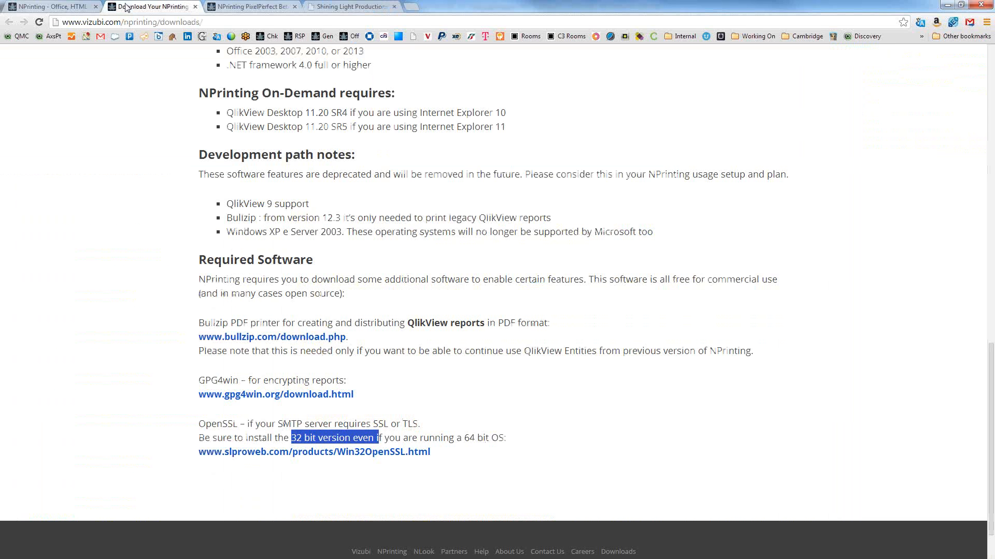
pyautogui.click(444, 355)
pyautogui.scroll(15, 517, 316)
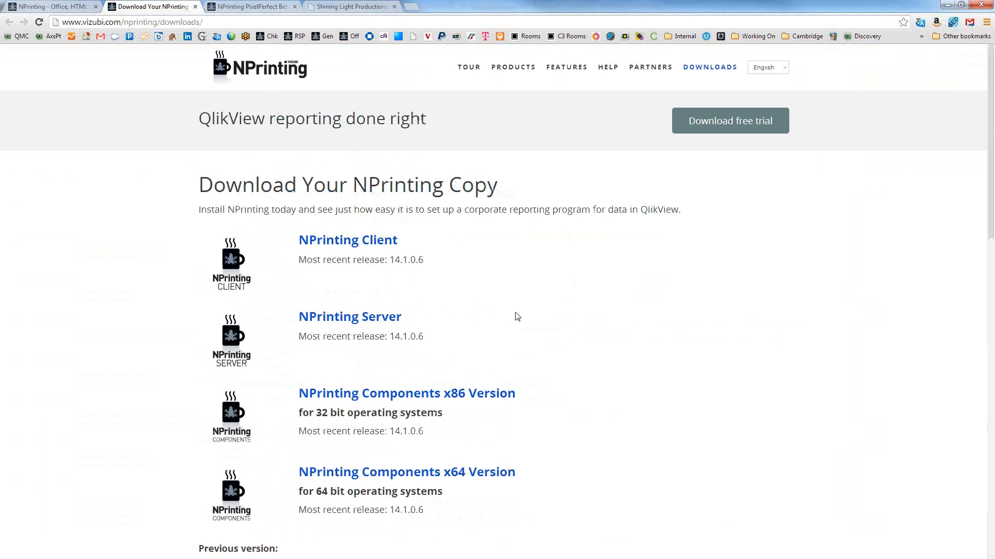
pyautogui.click(710, 72)
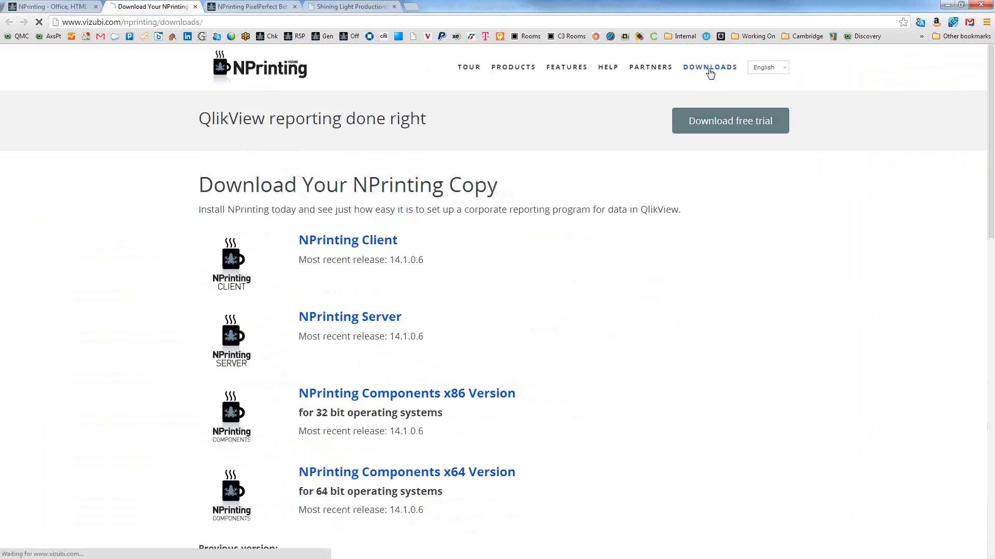
pyautogui.scroll(-5, 514, 185)
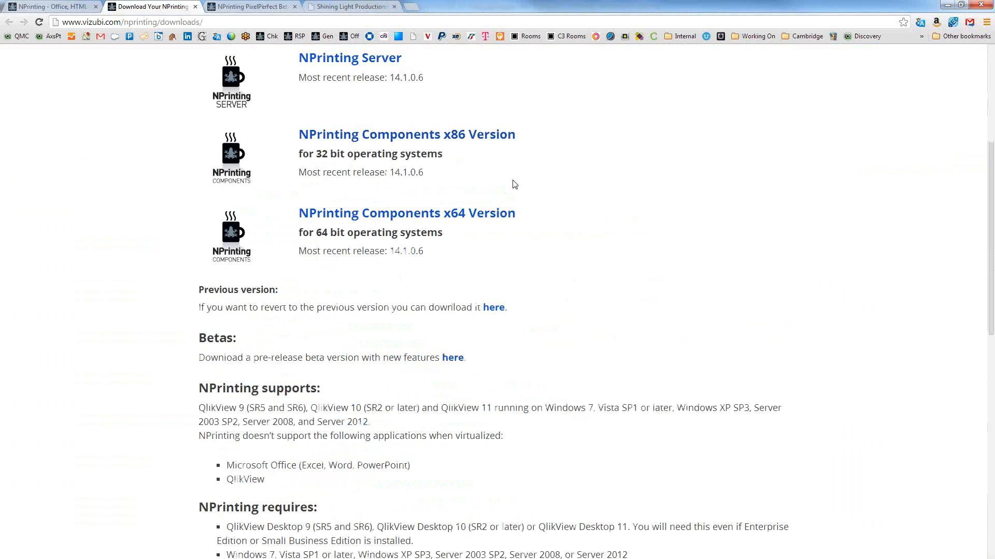
pyautogui.click(457, 359)
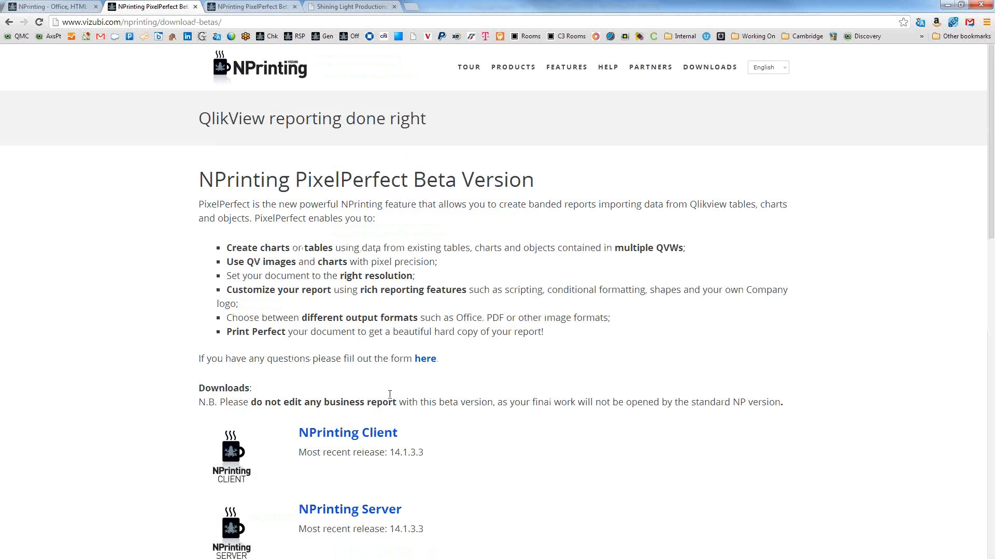
pyautogui.scroll(-4, 389, 395)
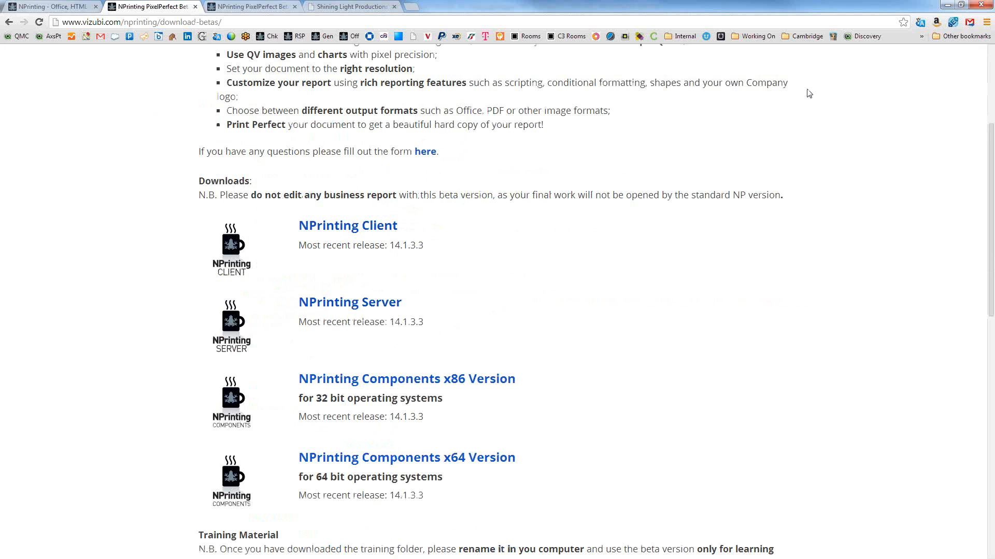
pyautogui.click(947, 6)
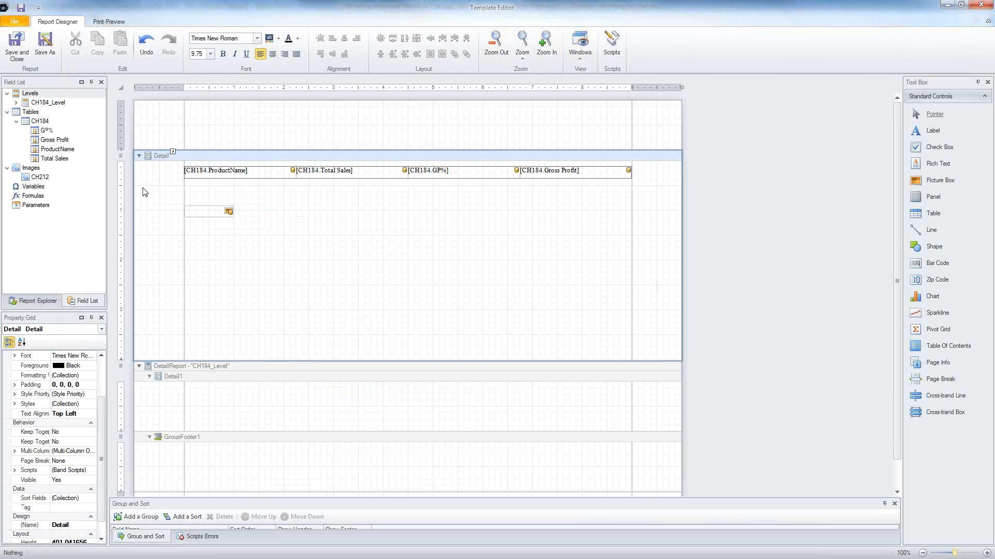
# Step: Delete the empty picture box and move the CH184 table into the Detail1 band
pyautogui.click(200, 212)
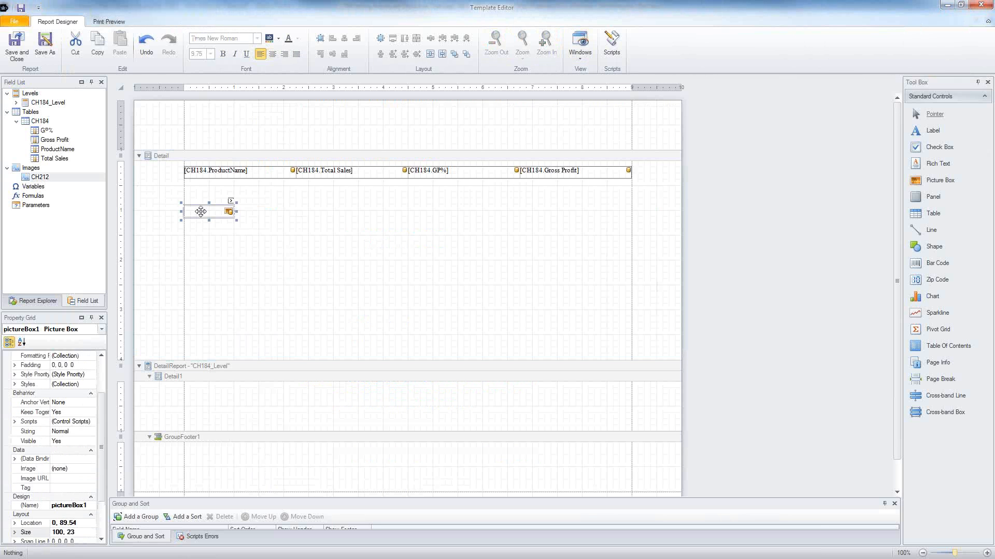
pyautogui.press('Delete')
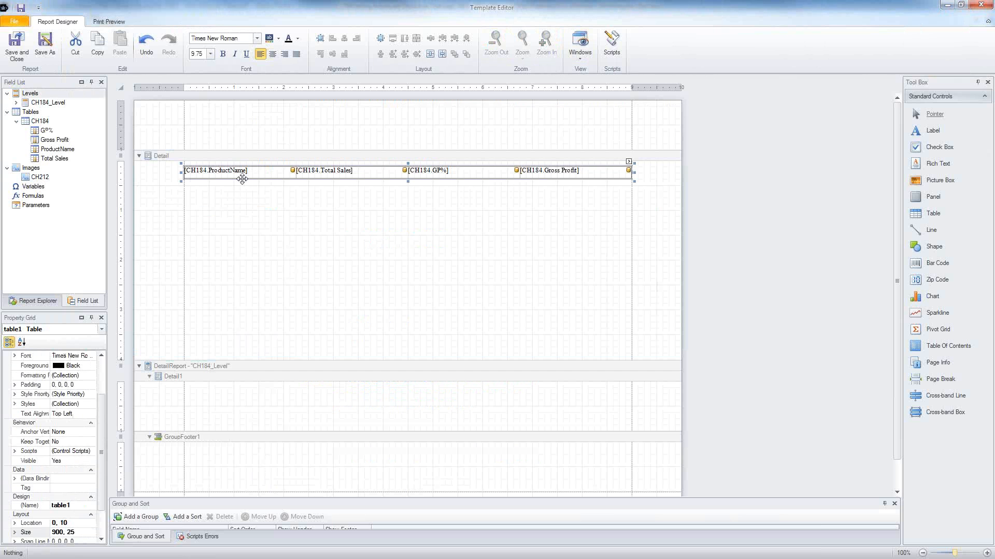
pyautogui.moveTo(242, 179); pyautogui.dragTo(242, 402)
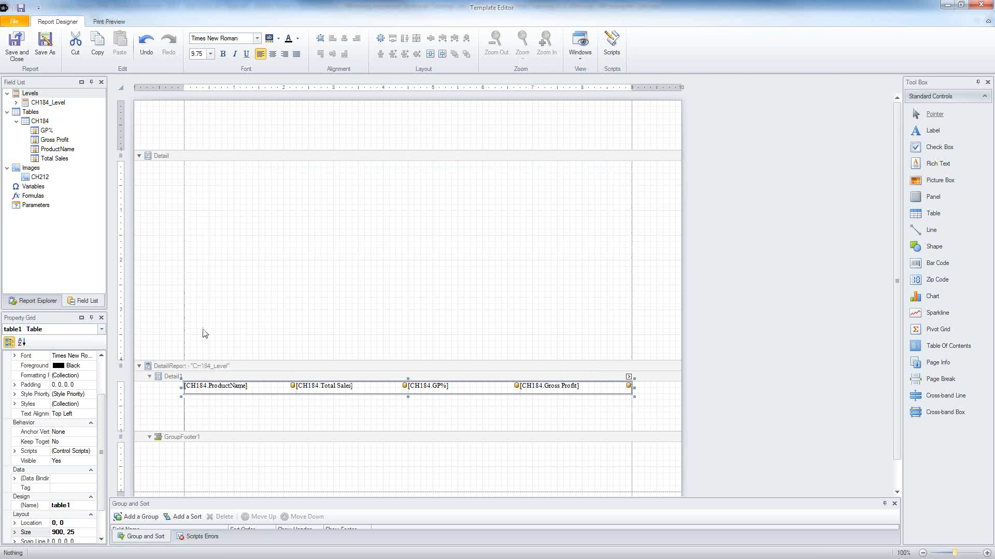
# Step: Save the template as Pixel PerfectReport.npx and save the Pixel PerfectReport report
pyautogui.click(16, 50)
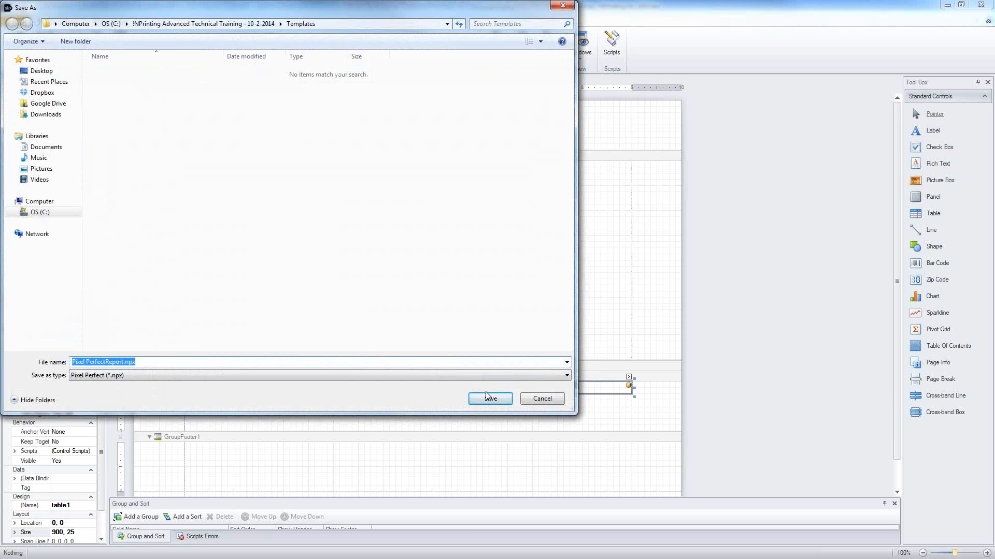
pyautogui.click(489, 396)
pyautogui.click(20, 51)
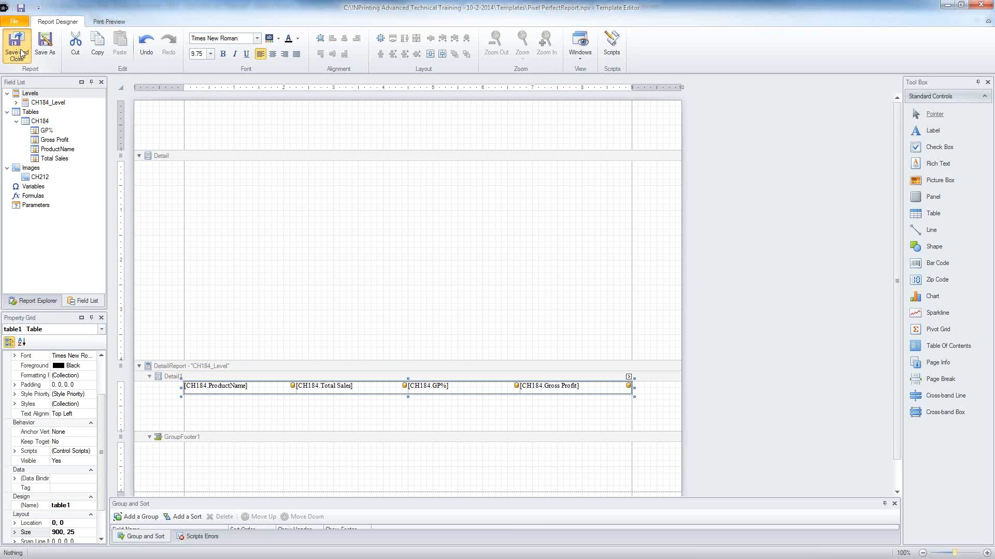
pyautogui.click(25, 108)
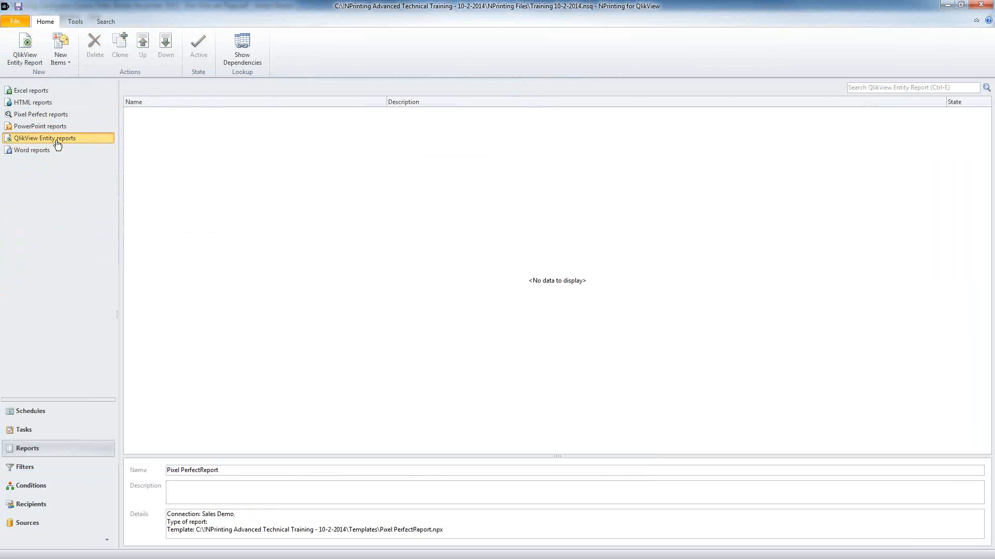
# Step: Start a new QlikView Entity report and choose document object CH212 as its source
pyautogui.click(25, 62)
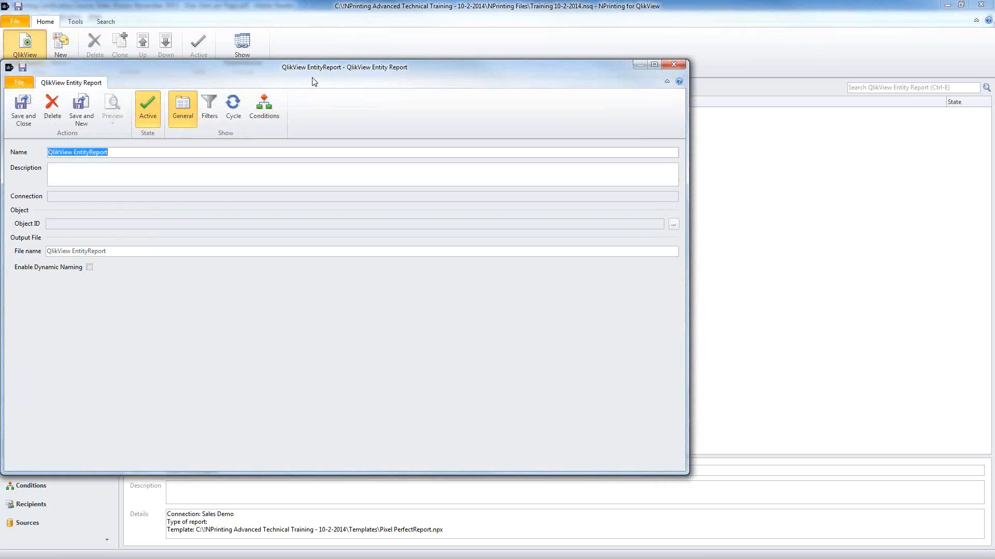
pyautogui.moveTo(312, 82); pyautogui.dragTo(379, 84)
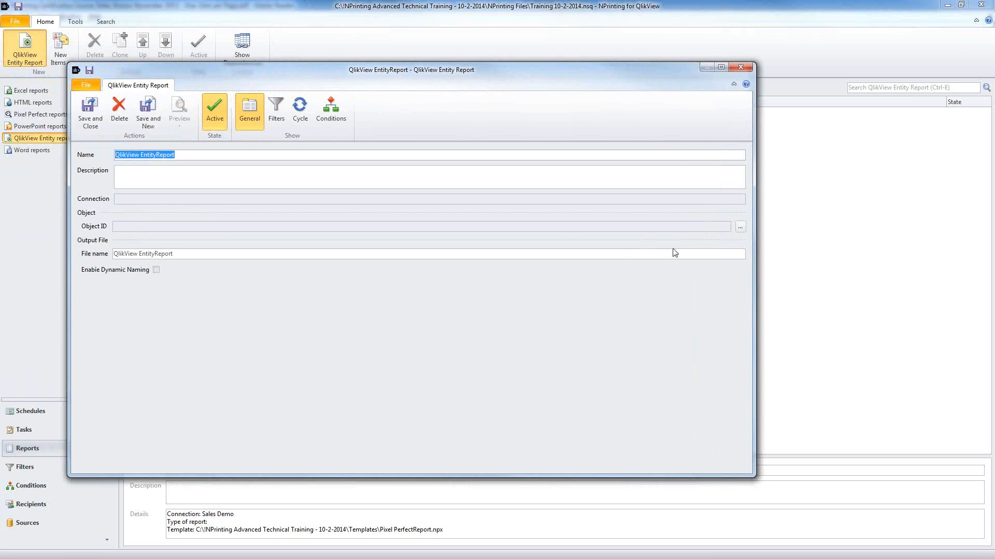
pyautogui.click(740, 228)
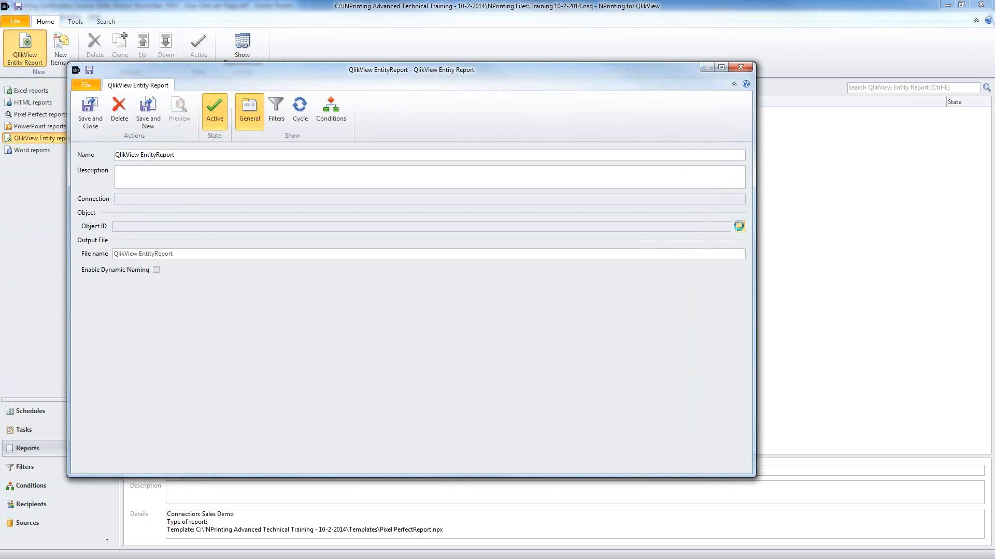
pyautogui.click(267, 194)
pyautogui.scroll(-12, 270, 231)
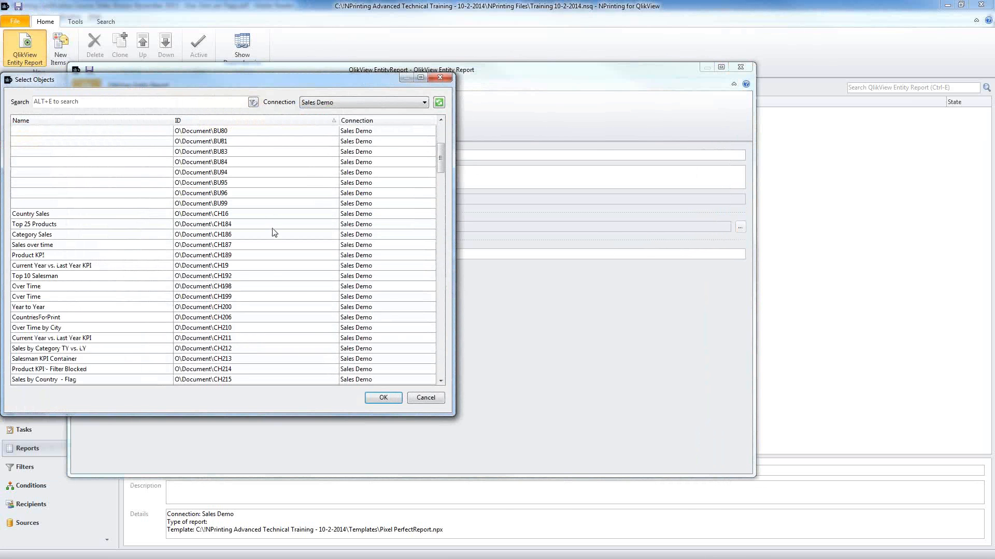
pyautogui.scroll(-15, 275, 284)
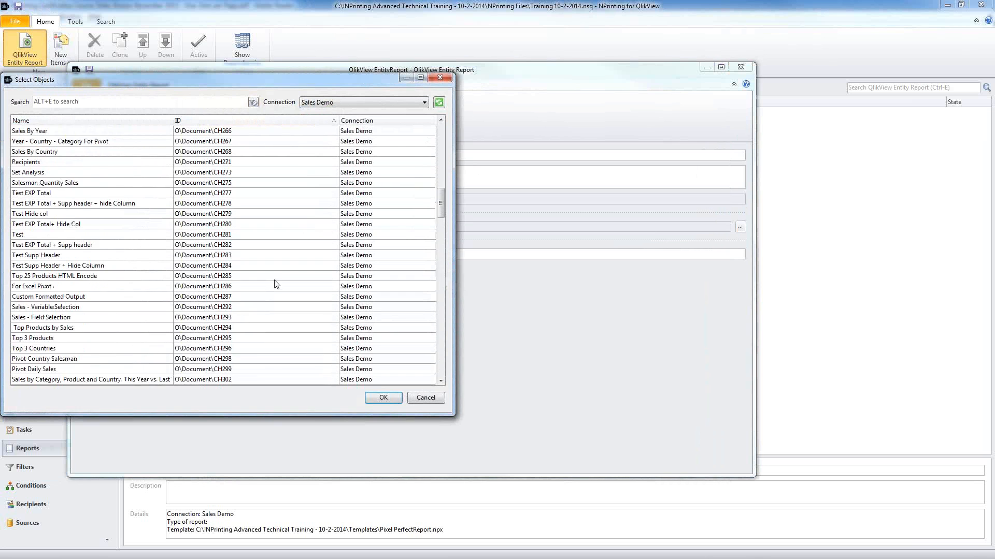
pyautogui.click(263, 338)
pyautogui.scroll(-10, 261, 336)
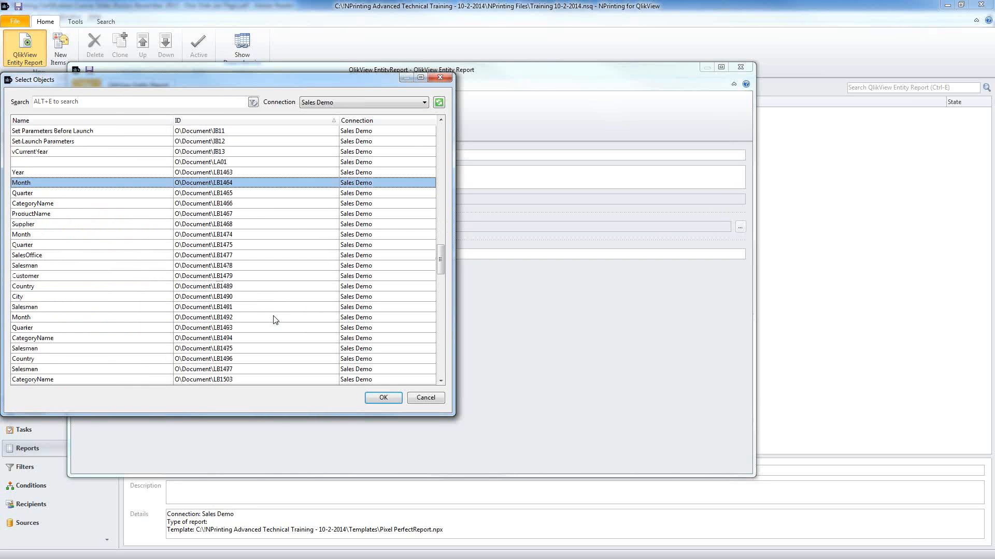
pyautogui.click(274, 297)
pyautogui.click(266, 328)
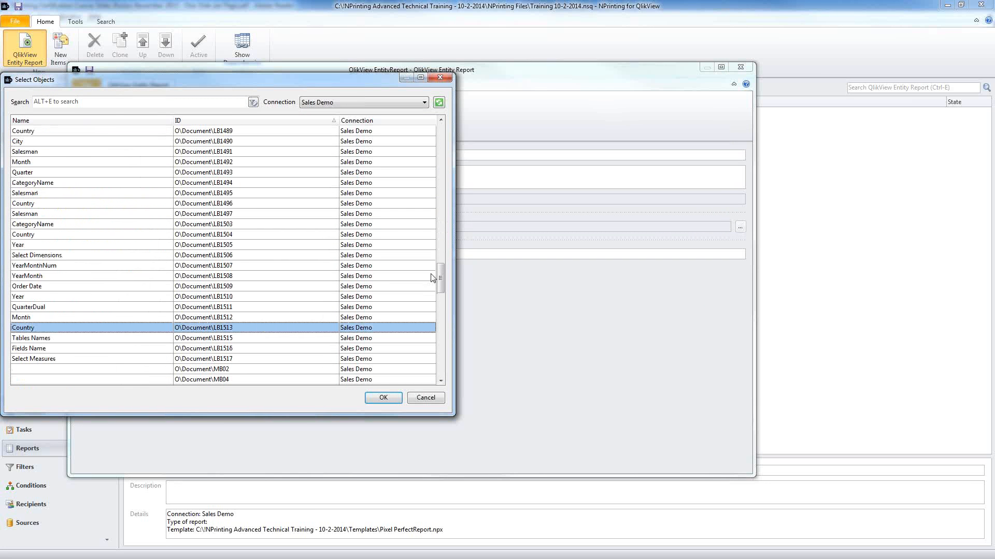
pyautogui.moveTo(441, 284); pyautogui.dragTo(440, 371)
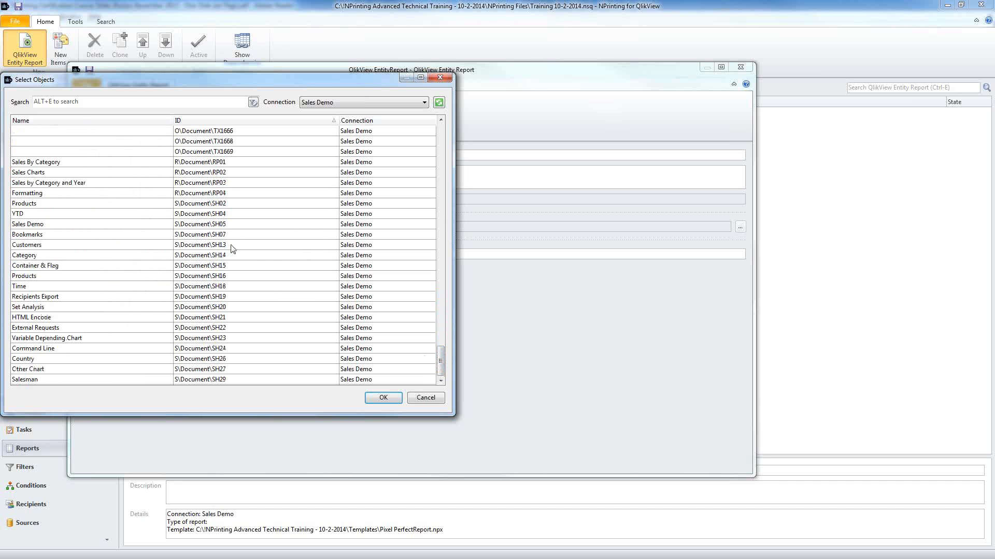
pyautogui.click(228, 204)
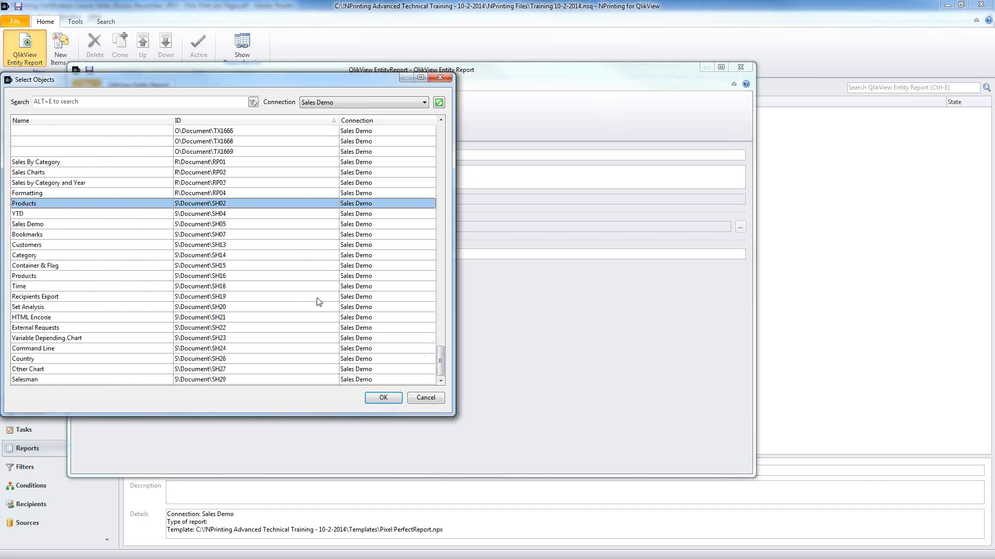
pyautogui.scroll(3, 275, 275)
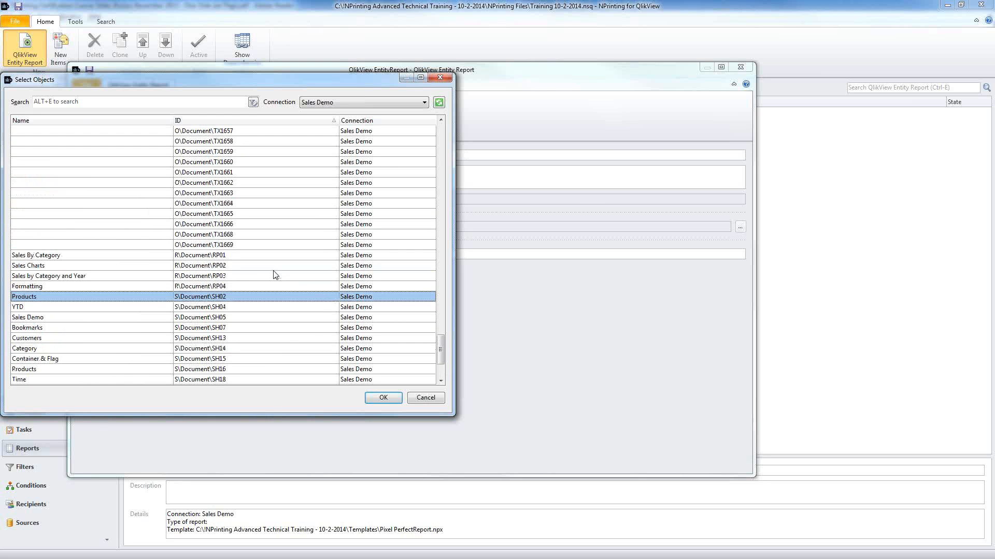
pyautogui.click(242, 266)
pyautogui.scroll(20, 272, 300)
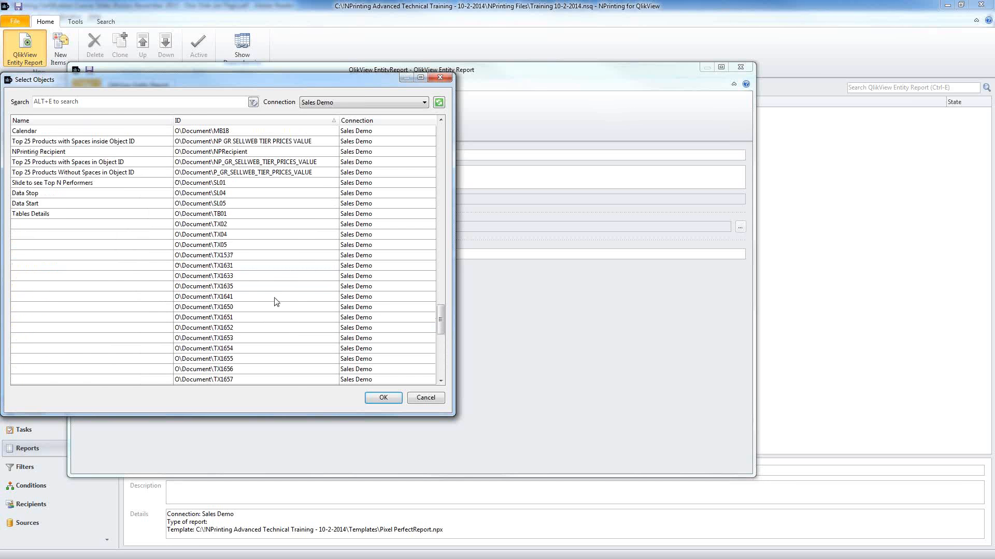
pyautogui.scroll(10, 278, 300)
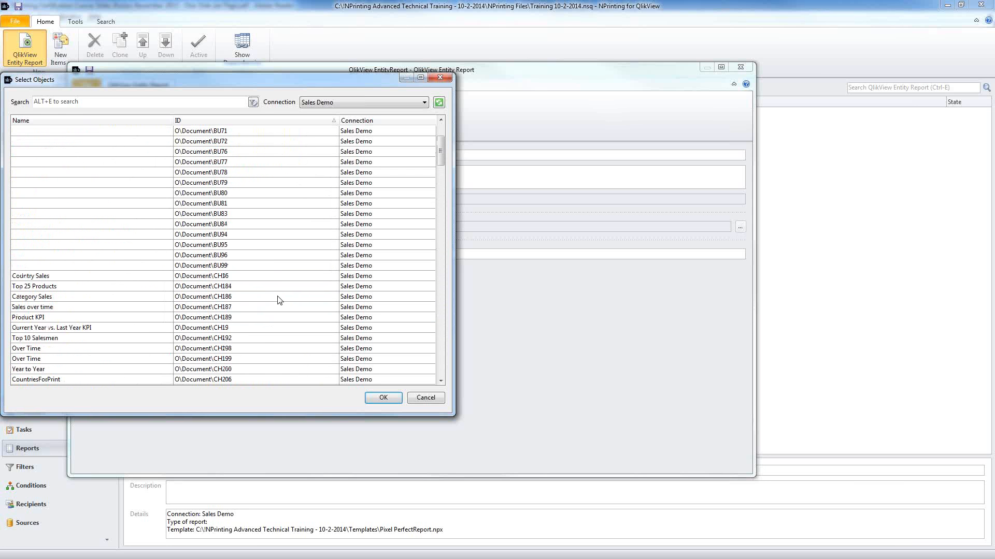
pyautogui.doubleClick(239, 317)
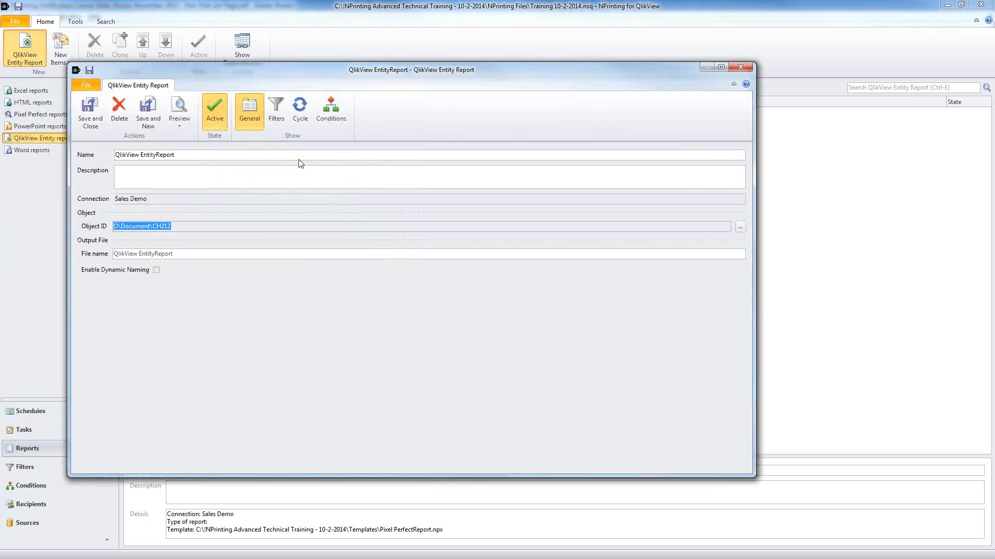
# Step: Review the report's Filters, Cycle and Conditions settings, then save and close it
pyautogui.click(276, 111)
pyautogui.click(300, 111)
pyautogui.click(333, 120)
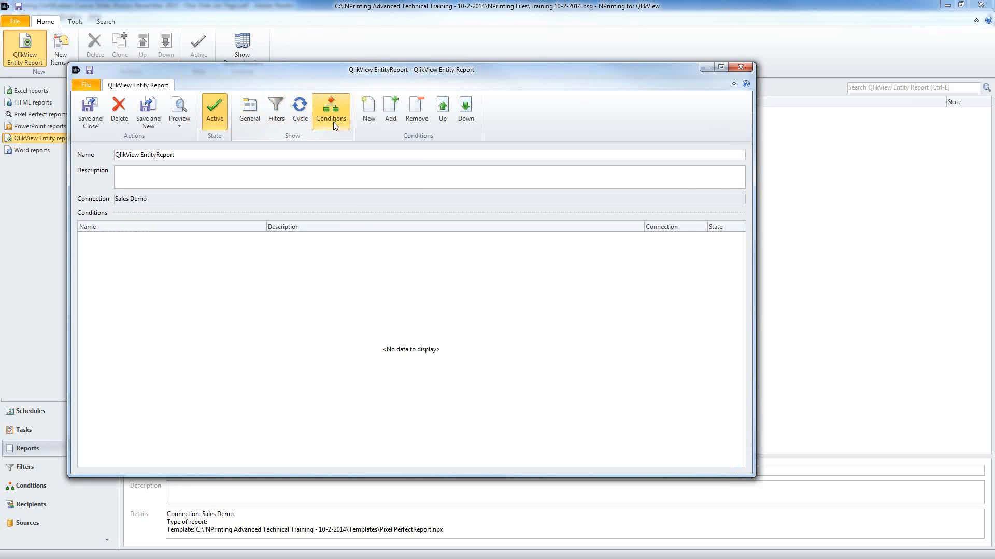
pyautogui.click(276, 112)
pyautogui.click(255, 113)
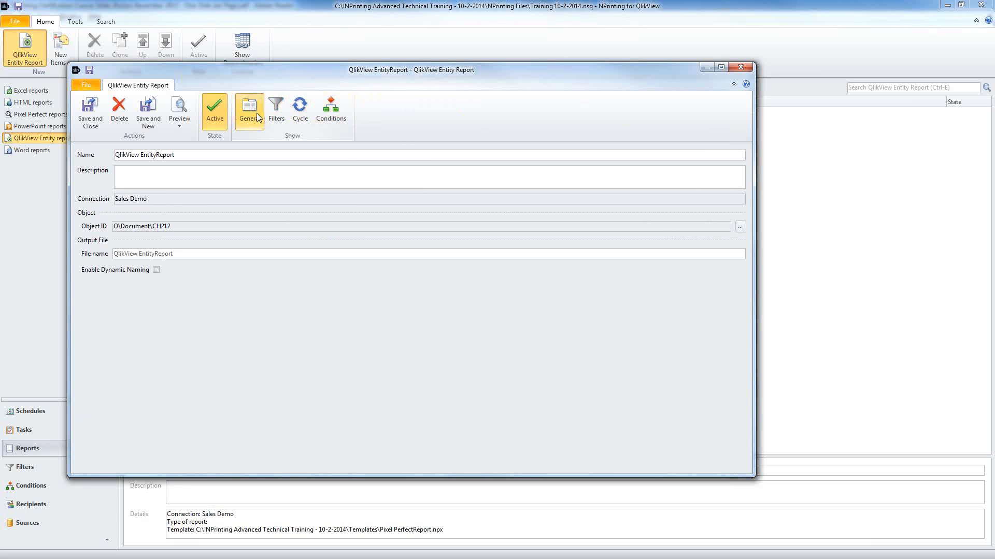
pyautogui.click(90, 109)
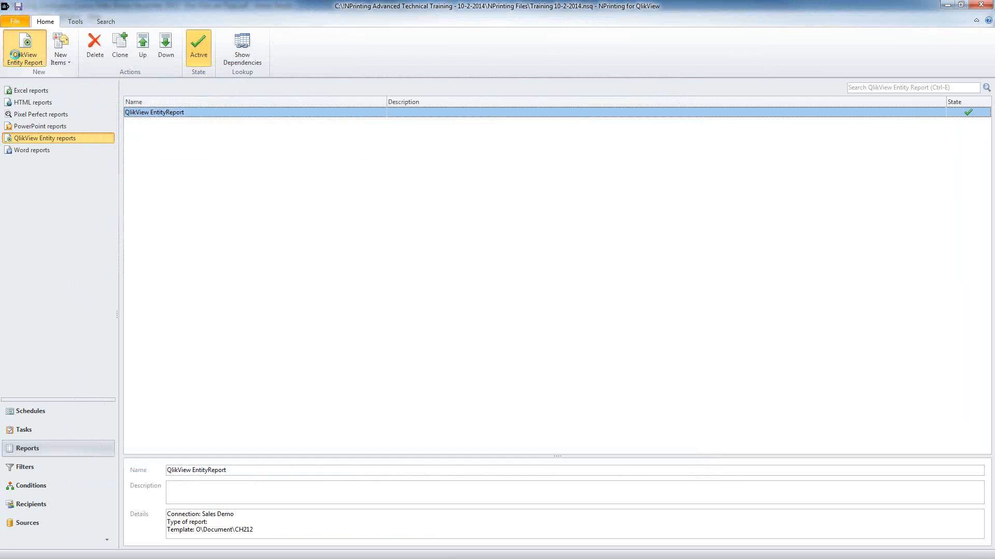
# Step: Discard an extra new report and rename the QlikView entity report to 'QlikView Report'
pyautogui.click(14, 55)
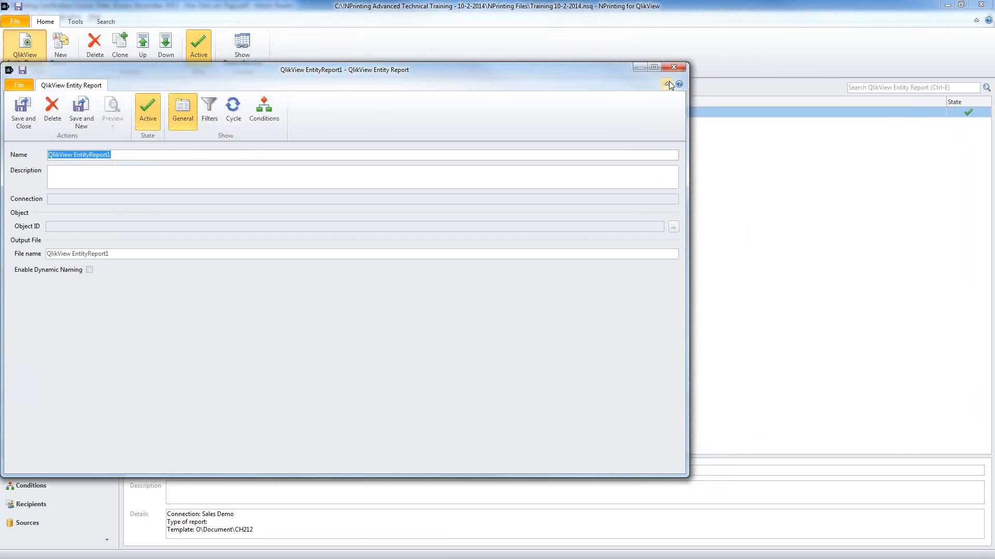
pyautogui.click(674, 66)
pyautogui.click(381, 275)
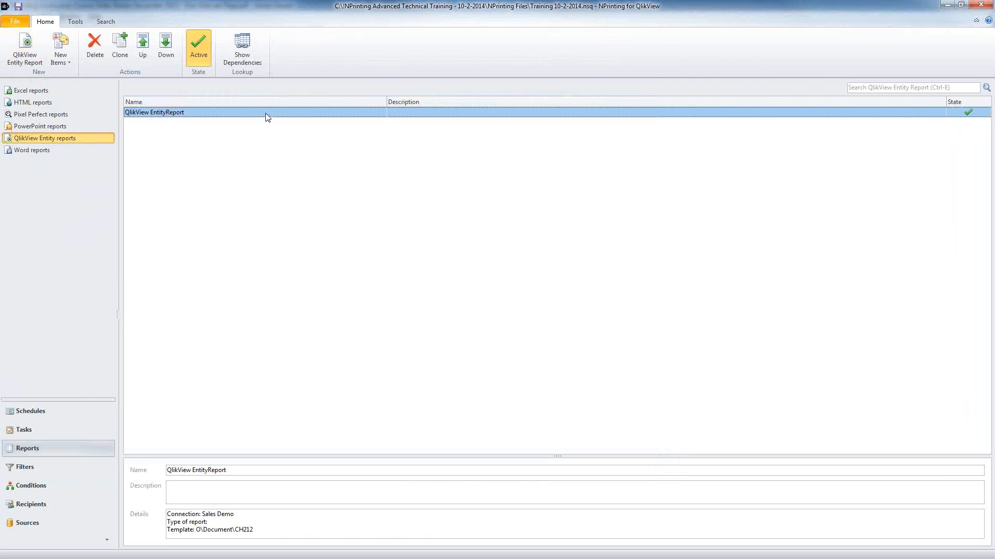
pyautogui.doubleClick(267, 113)
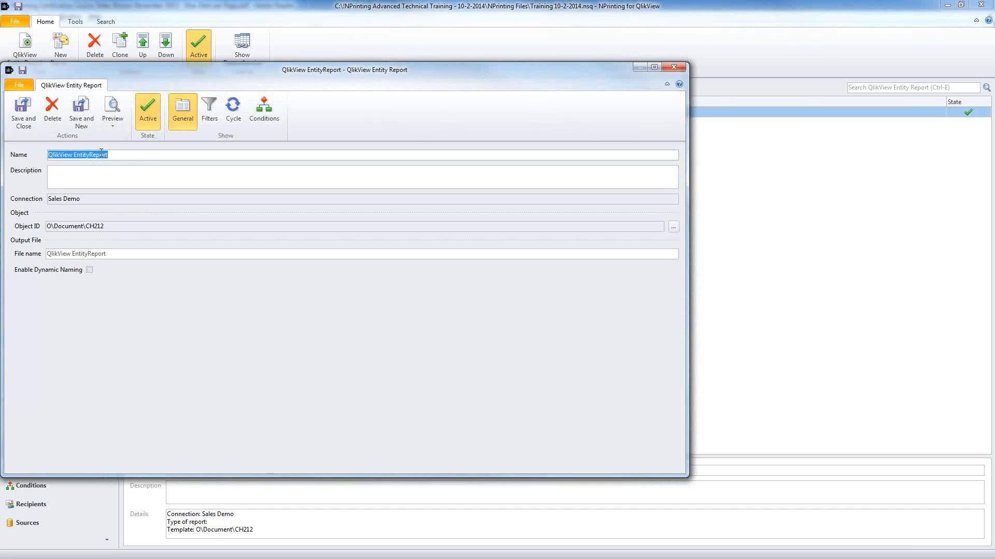
pyautogui.doubleClick(101, 154)
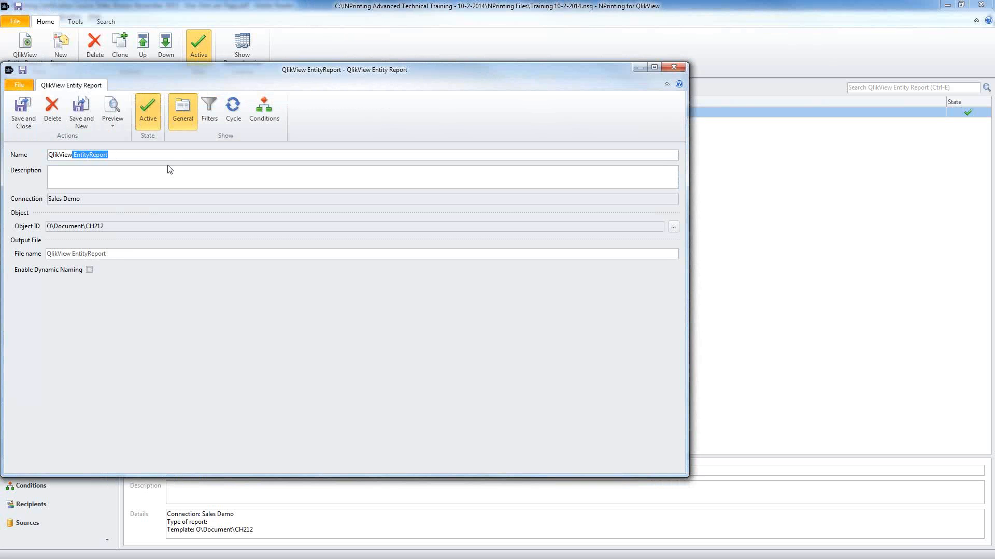
pyautogui.write('Cha')
pyautogui.click(23, 111)
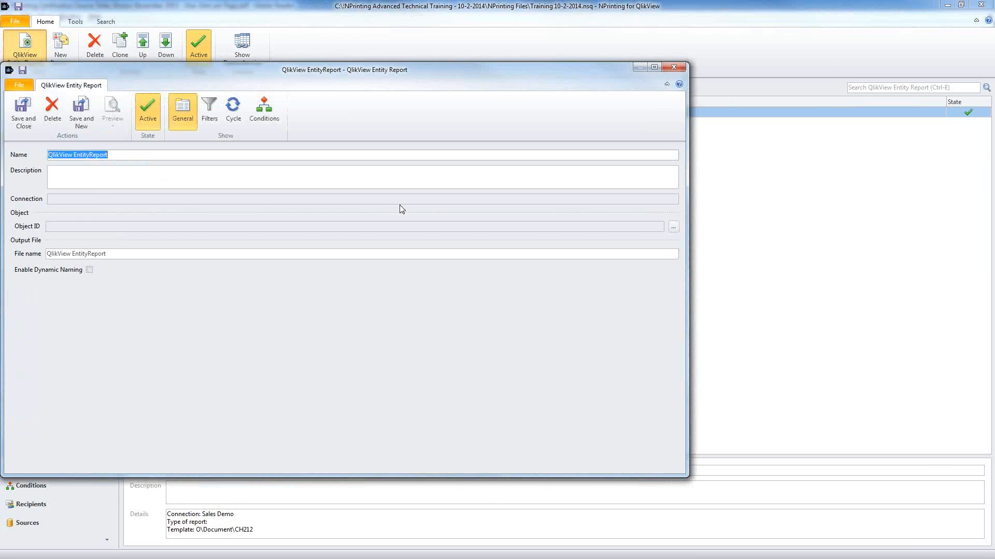
pyautogui.write('QlikView R')
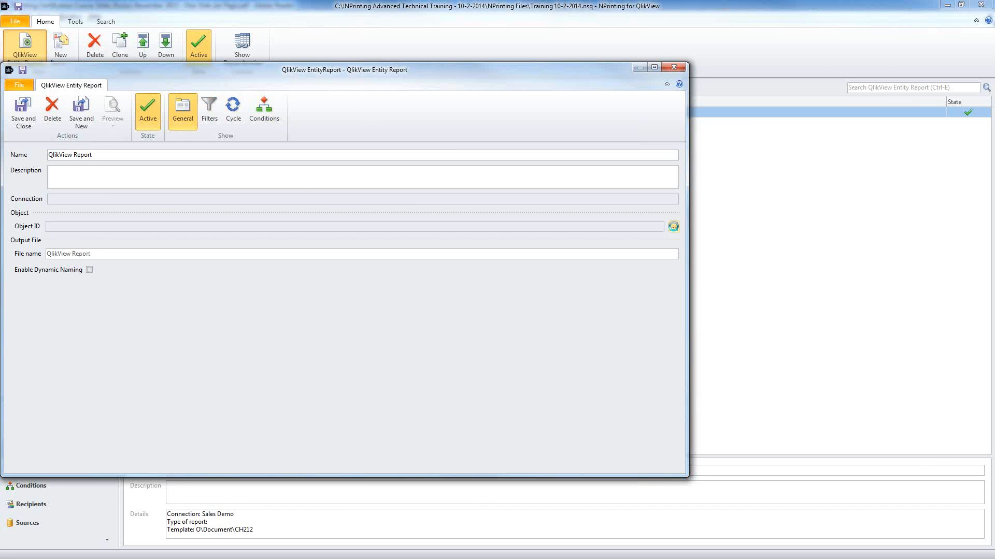
# Step: Search Sales Demo objects for 'rp' and choose the Sales Charts object RP02
pyautogui.click(673, 227)
pyautogui.click(380, 103)
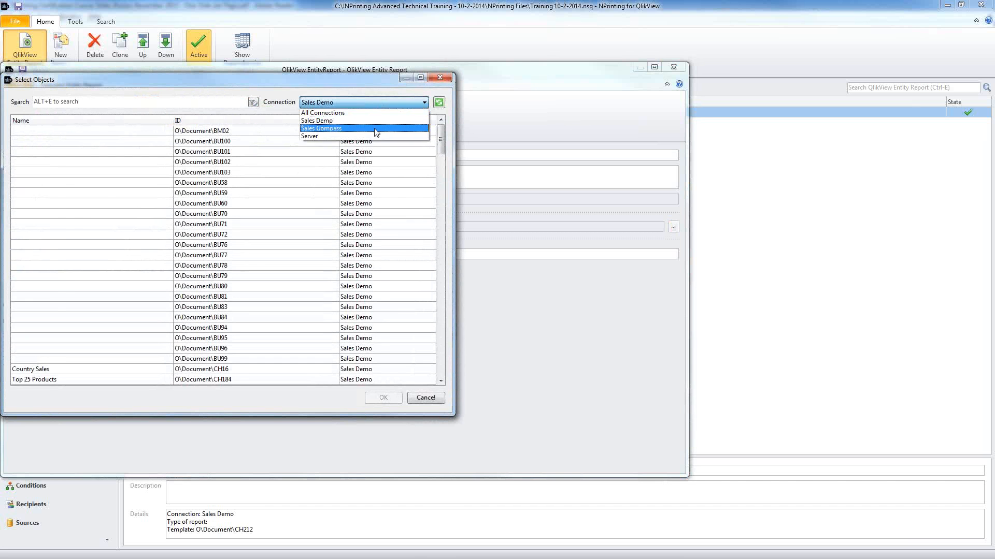
pyautogui.click(376, 131)
pyautogui.click(377, 103)
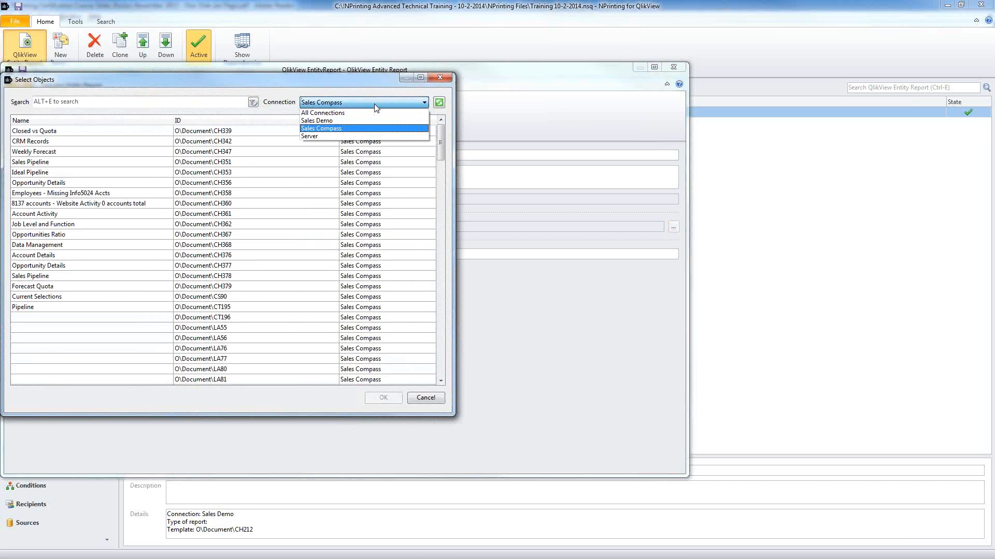
pyautogui.click(370, 122)
pyautogui.click(105, 100)
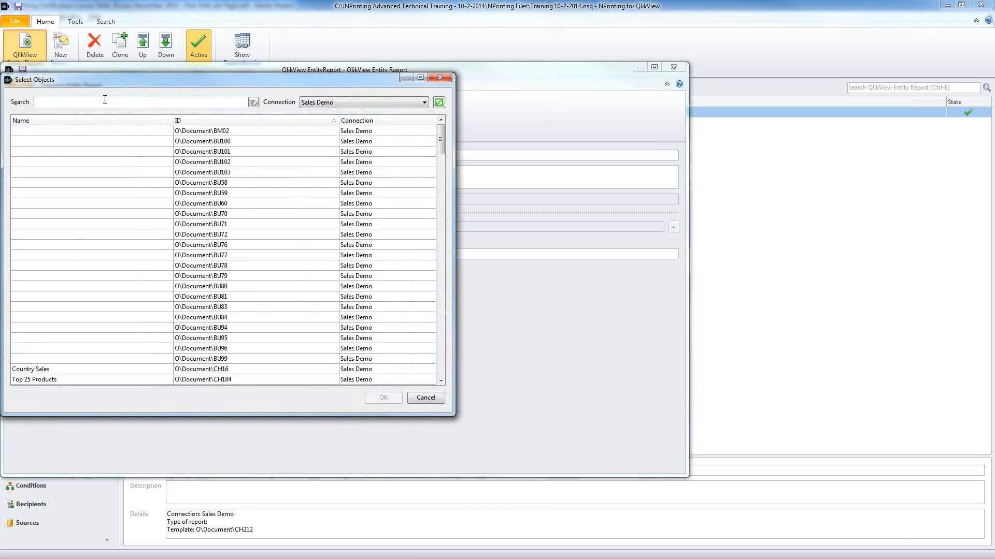
pyautogui.write('rp')
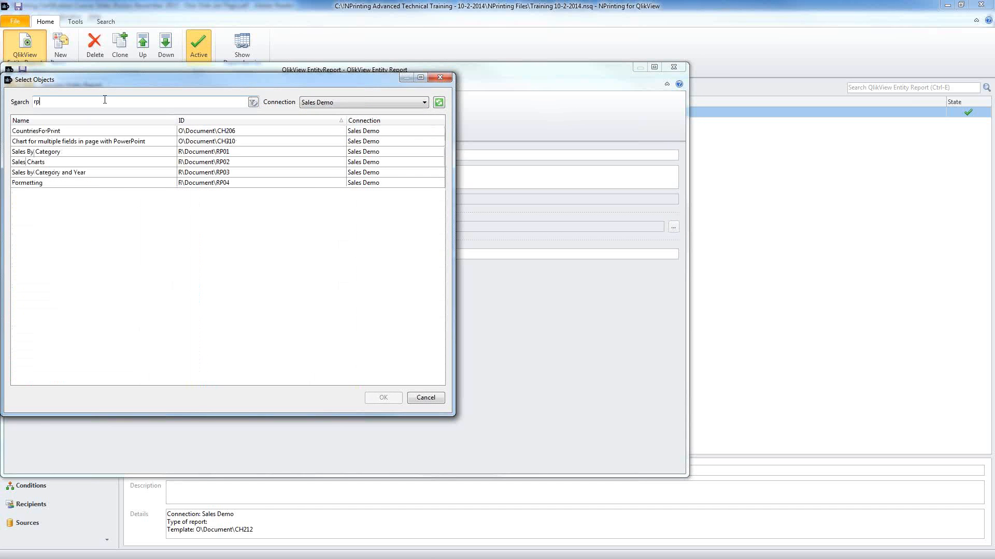
pyautogui.click(125, 162)
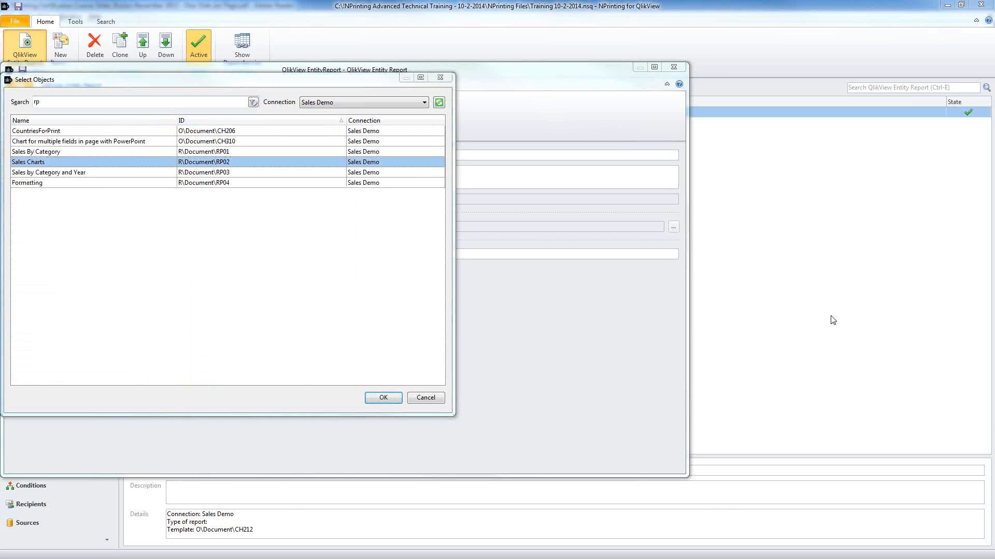
# Step: Confirm Sales Charts as the report object and reopen the recent QT Sales Demo document in QlikView
pyautogui.click(384, 398)
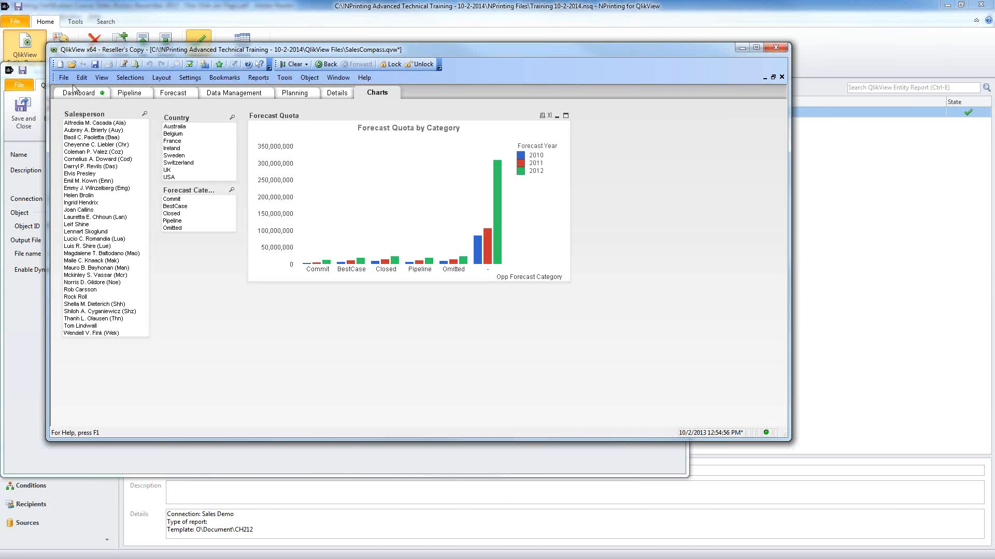
pyautogui.click(64, 78)
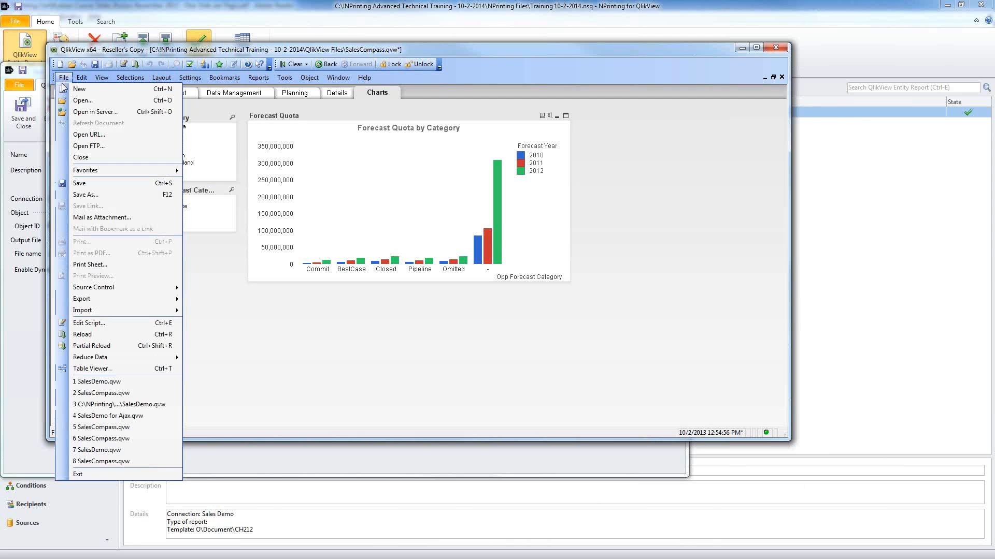
pyautogui.click(133, 386)
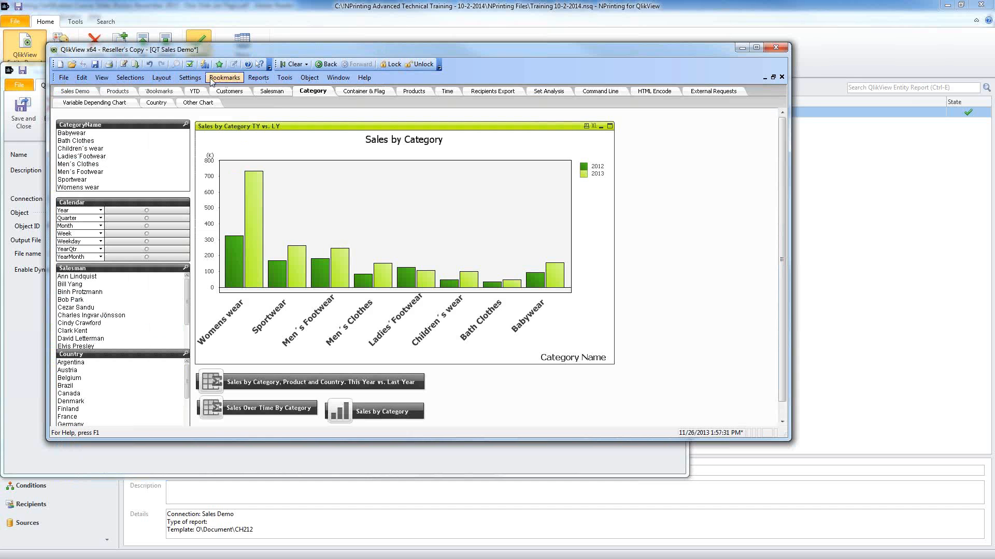
# Step: Check in Edit Reports that Sales Charts has ID RP02, closing without changes
pyautogui.click(258, 78)
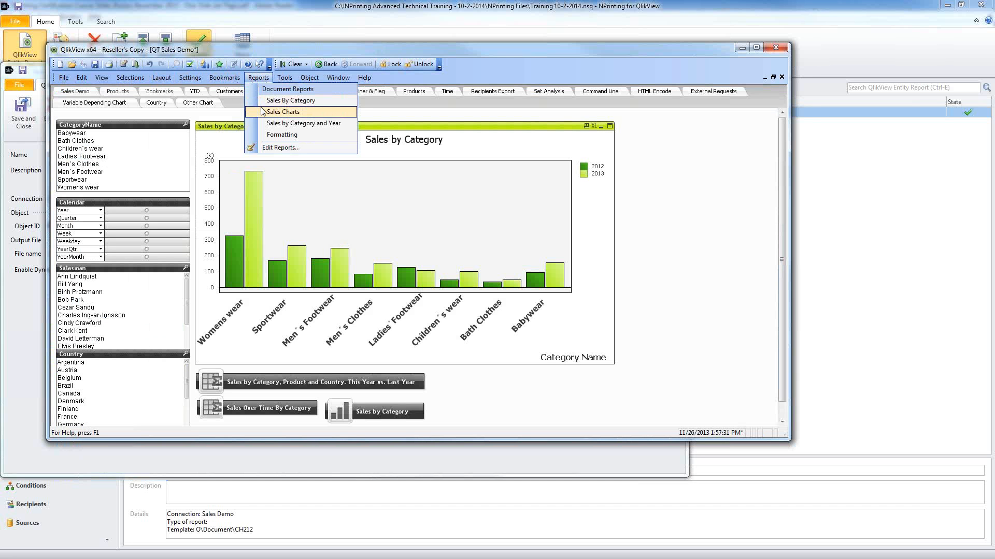
pyautogui.click(282, 147)
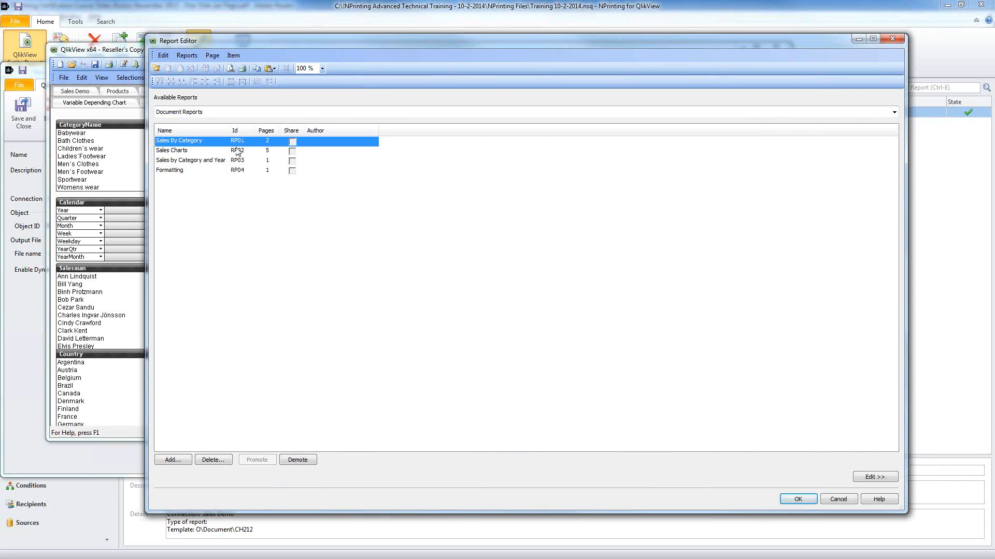
pyautogui.click(237, 150)
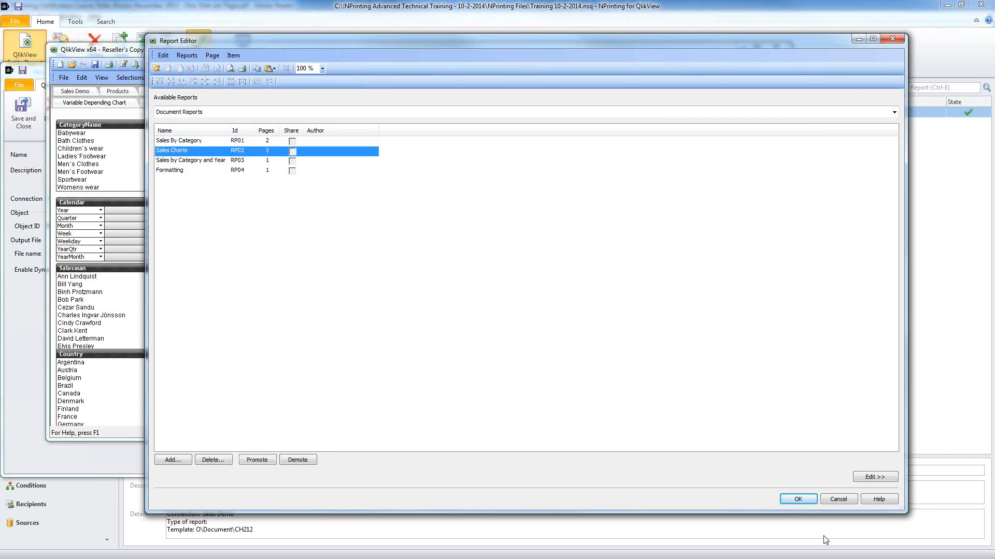
pyautogui.click(837, 499)
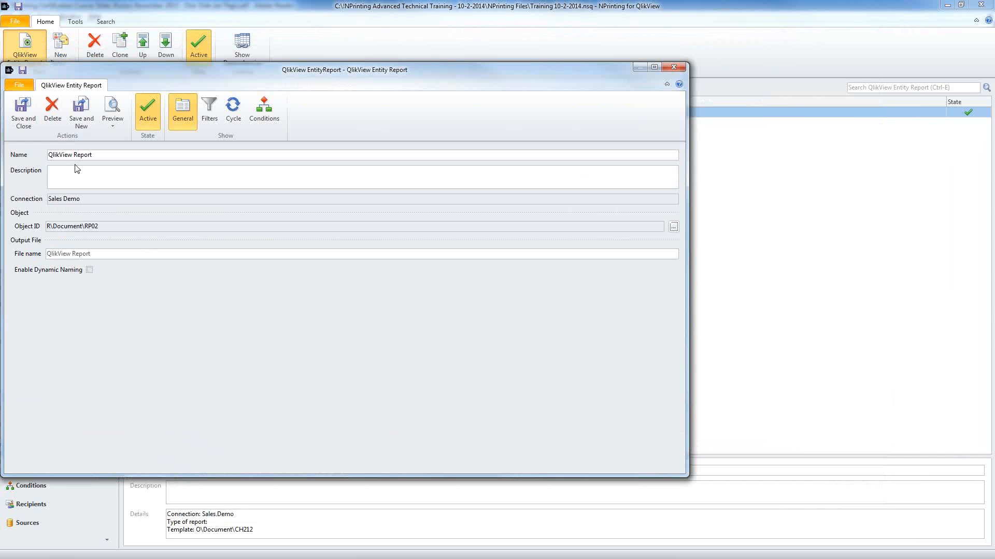
# Step: Save the QlikView Report and start a new entity report named QlikView Sheet
pyautogui.click(23, 112)
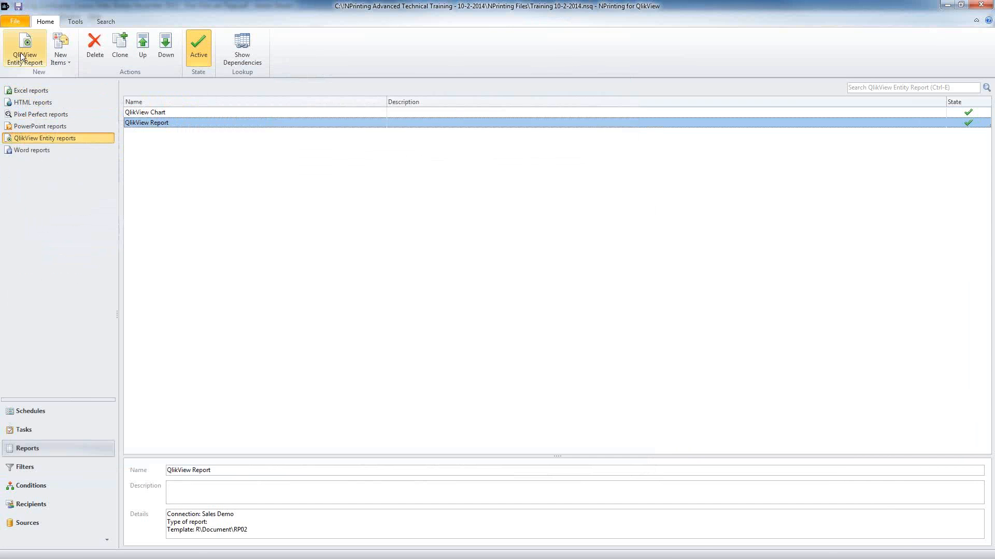
pyautogui.click(21, 57)
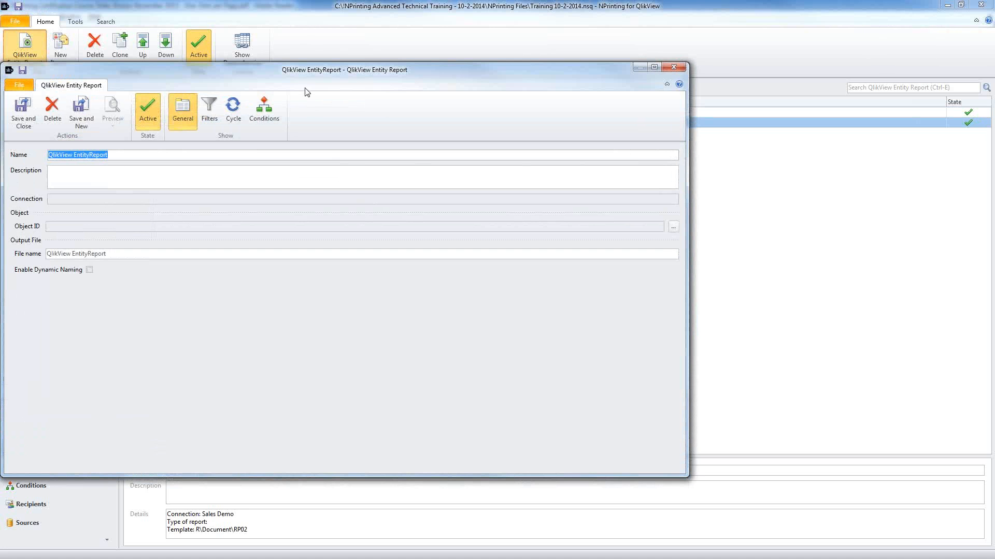
pyautogui.write('QlikView Sheet')
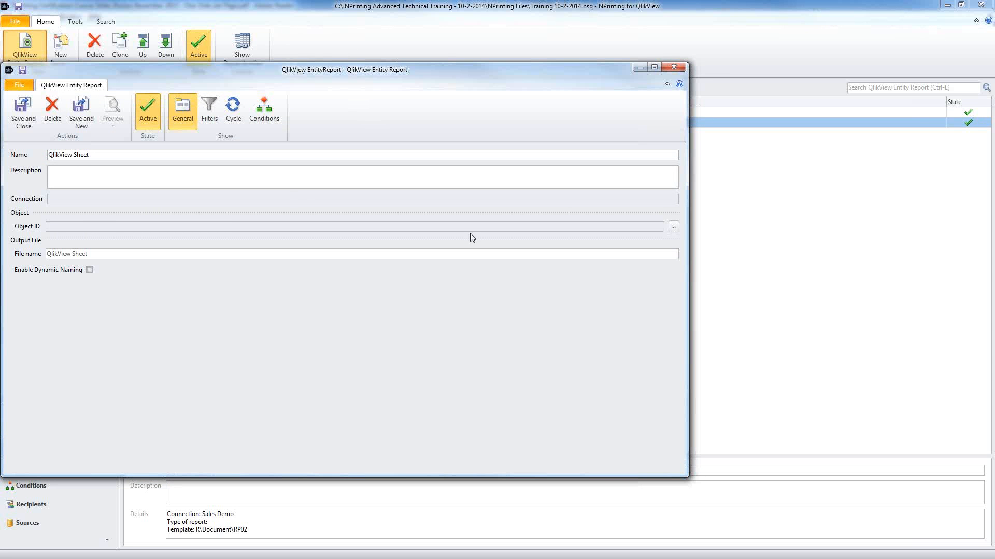
# Step: Set its object to the Products sheet S\Document\SH02, found by searching 'sh'
pyautogui.click(673, 227)
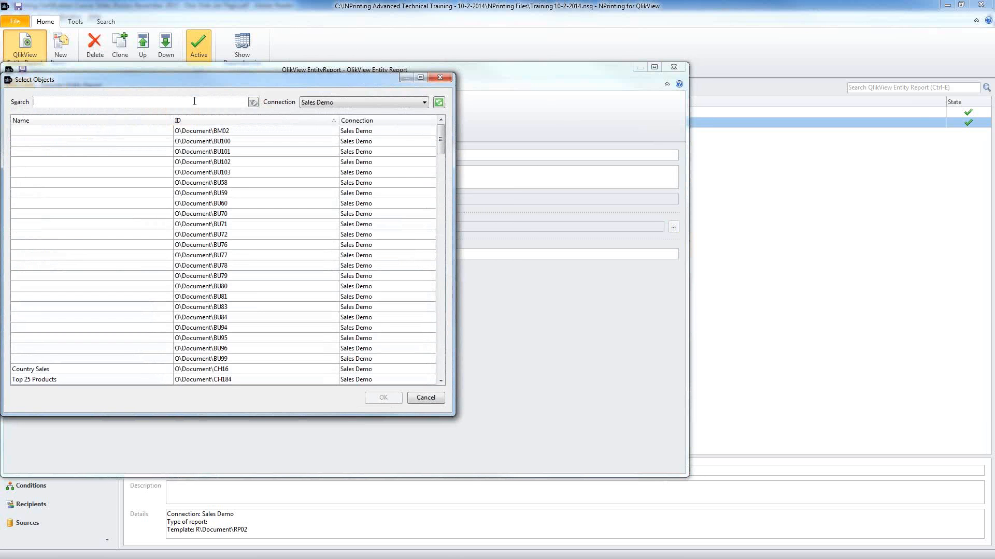
pyautogui.write('sh')
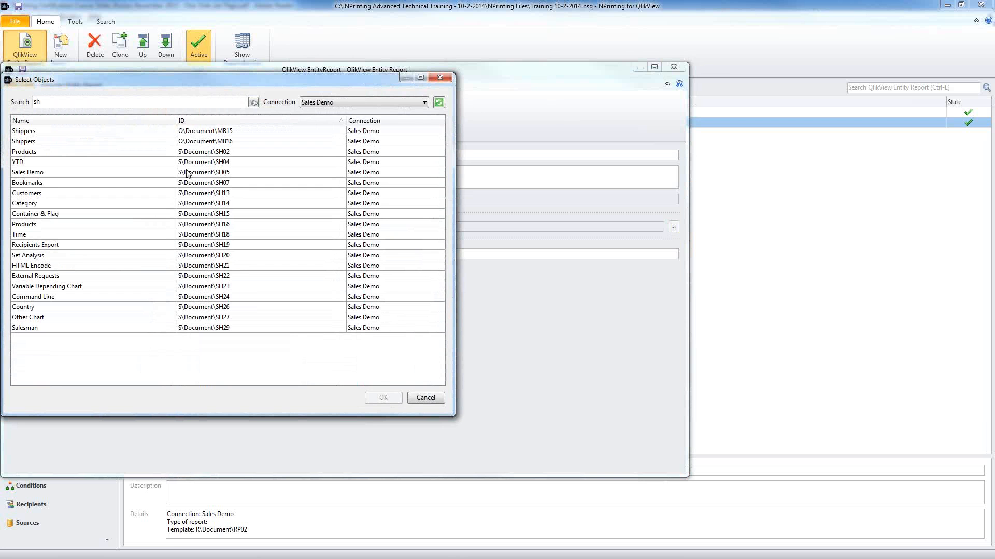
pyautogui.click(193, 151)
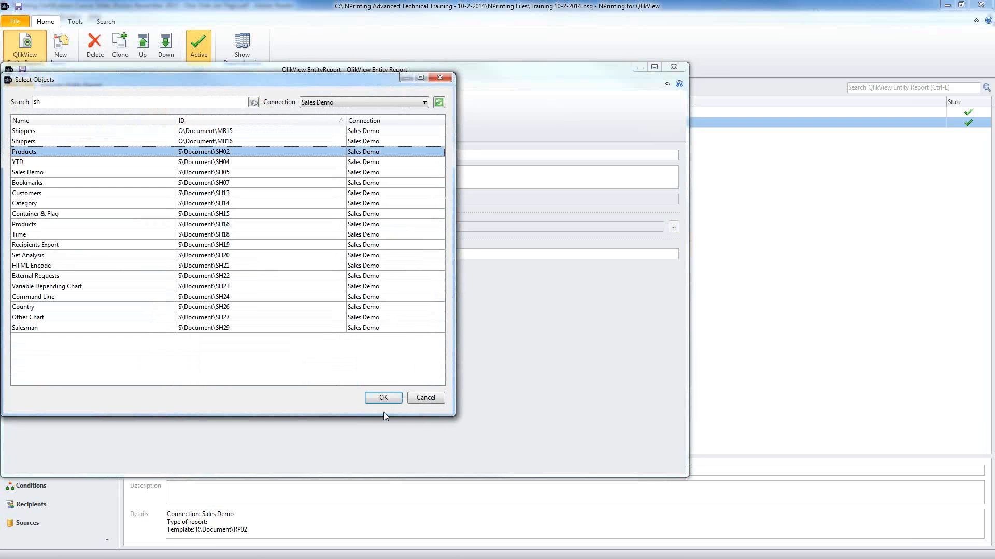
pyautogui.click(383, 398)
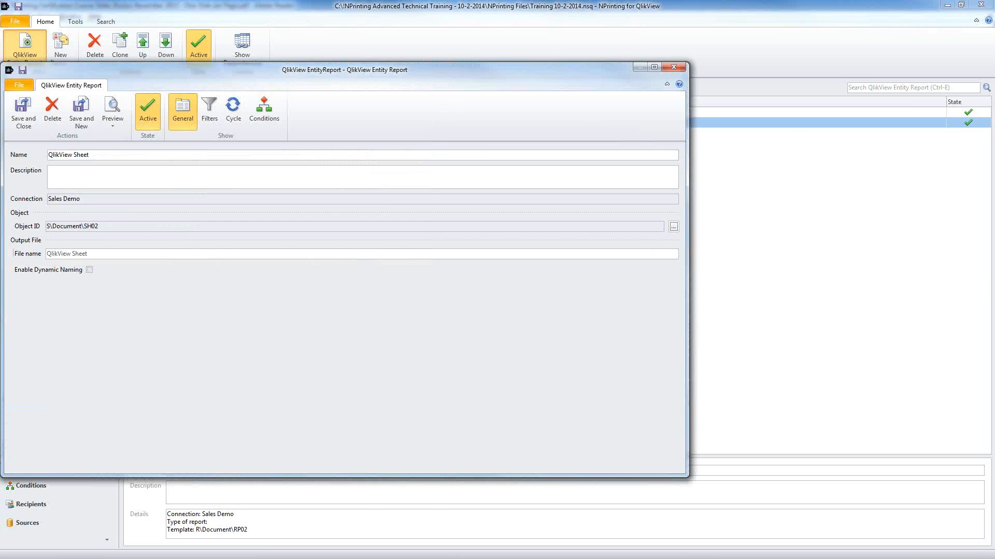
pyautogui.hotkey('alt', 'Tab')
# Step: View the Products sheet maximized in QlikView, inspect the Category Sales chart, then minimize QlikView
pyautogui.click(113, 89)
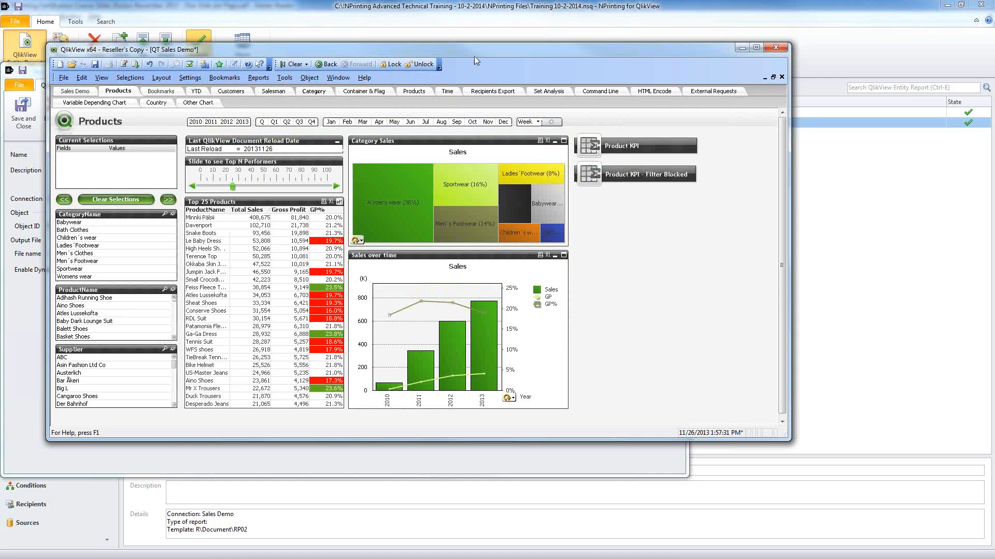
pyautogui.moveTo(469, 47); pyautogui.dragTo(449, 36)
pyautogui.doubleClick(448, 35)
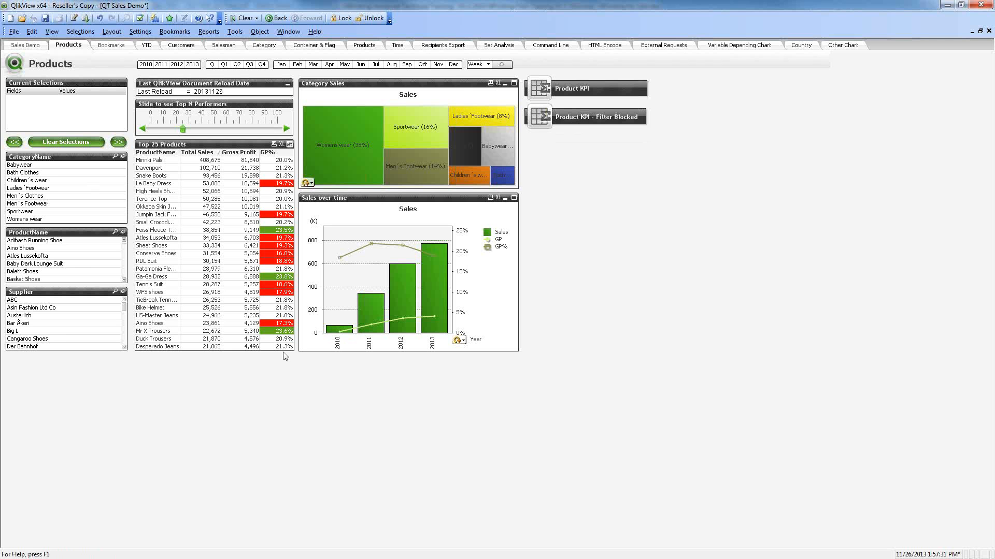
pyautogui.moveTo(281, 352)
pyautogui.mouseDown()
pyautogui.moveTo(293, 293)
pyautogui.moveTo(271, 311)
pyautogui.moveTo(267, 352)
pyautogui.mouseUp()
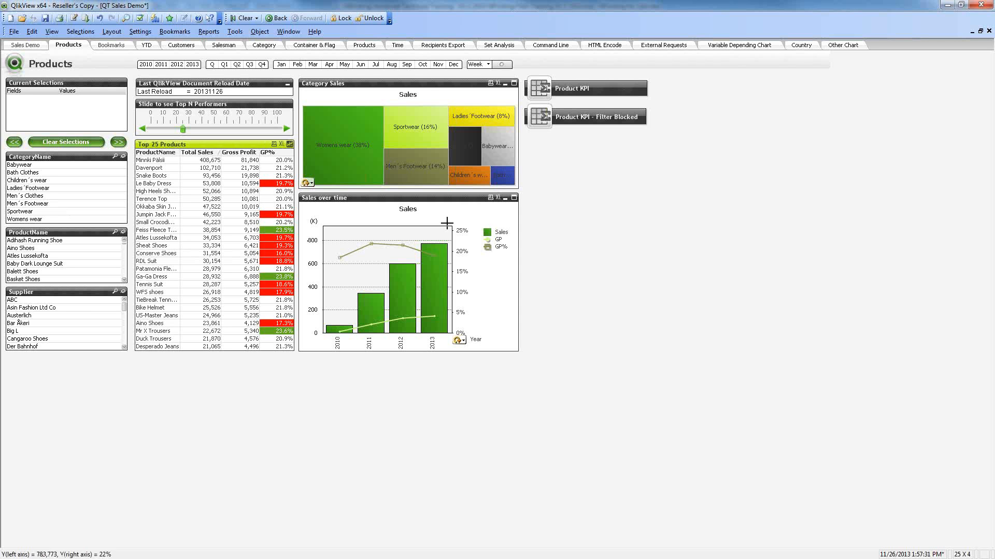
pyautogui.click(422, 90)
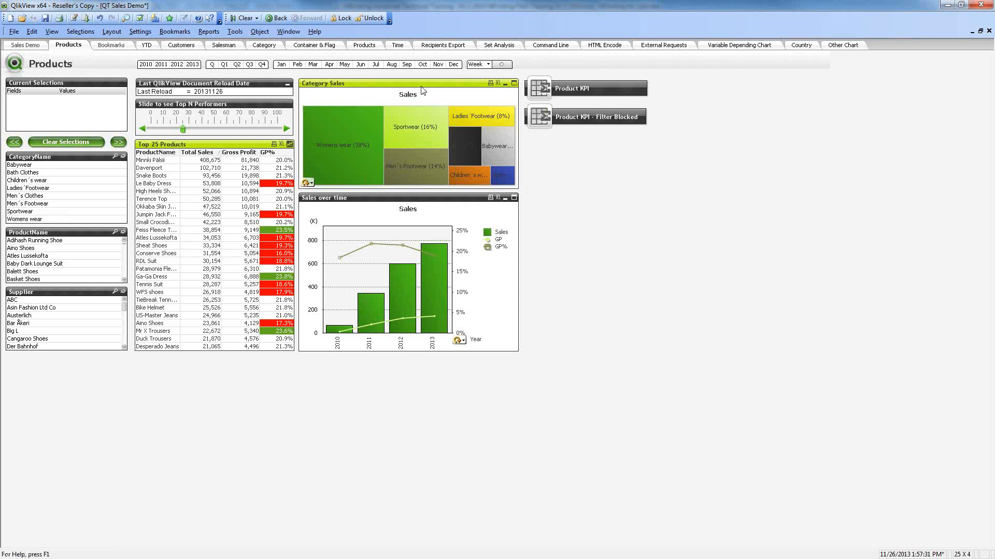
pyautogui.click(947, 5)
# Step: Save the QlikView Sheet report and review the QlikView Report and QlikView Chart entries
pyautogui.click(223, 252)
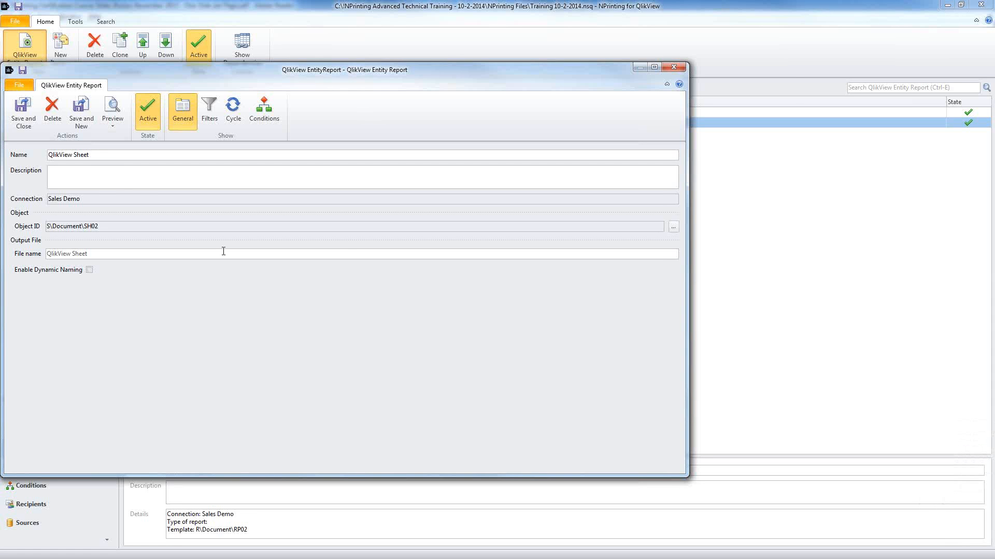
pyautogui.click(23, 112)
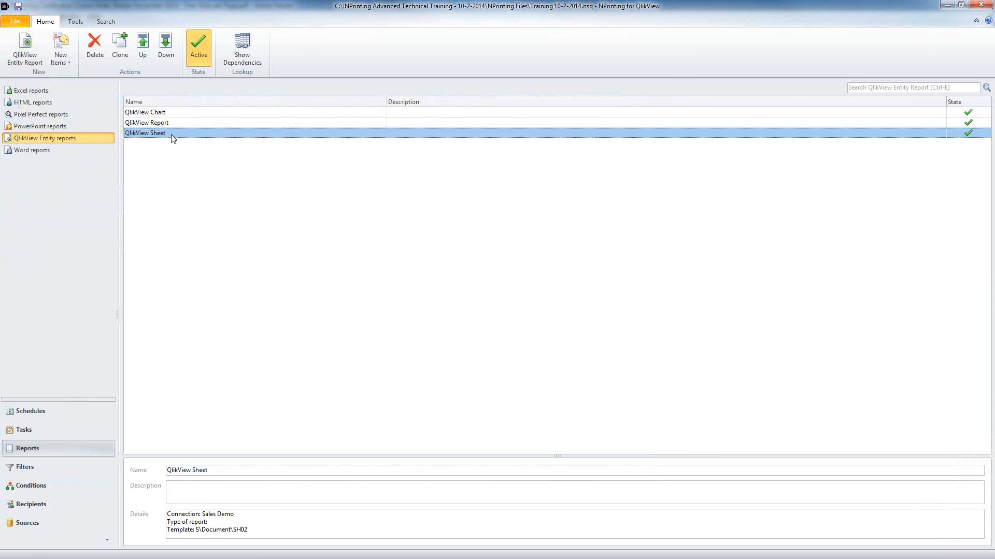
pyautogui.click(169, 123)
pyautogui.click(169, 113)
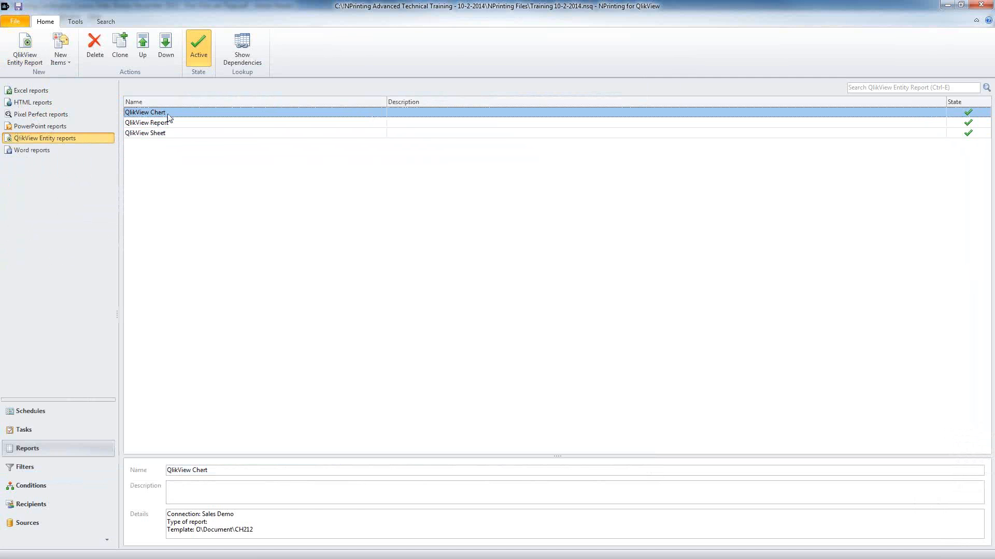
# Step: Browse the Recipients, Conditions, Filters and Reports lists, then create a new report task
pyautogui.click(72, 506)
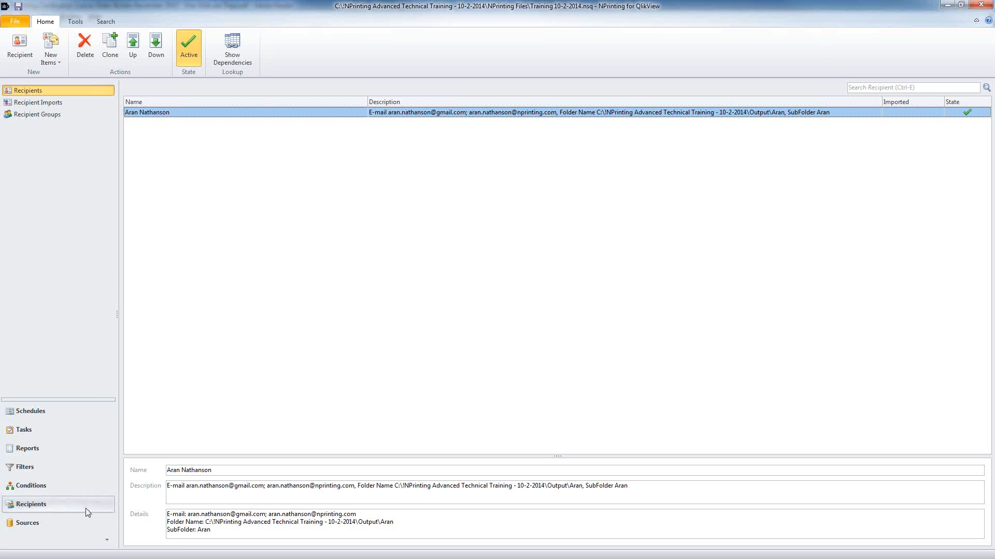
pyautogui.click(57, 487)
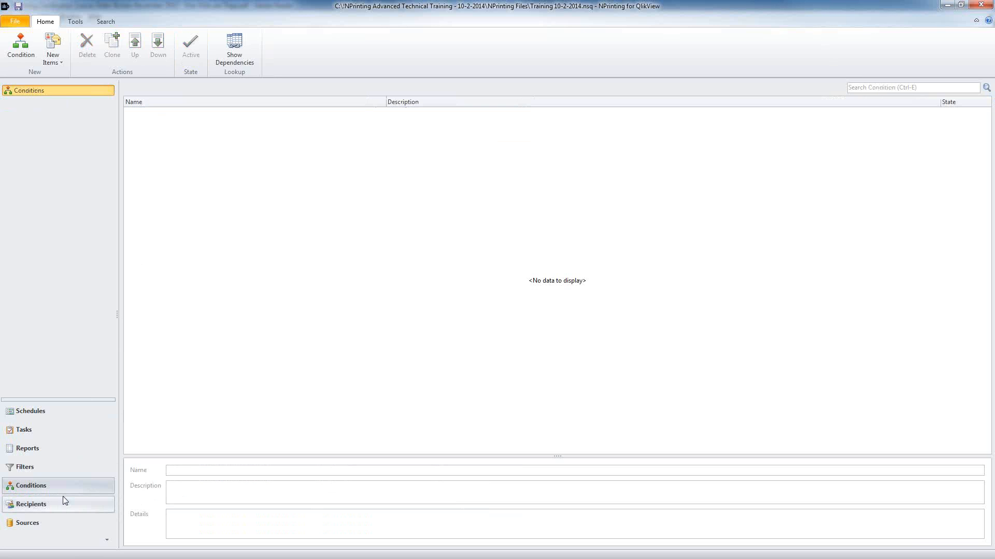
pyautogui.click(54, 468)
pyautogui.click(54, 447)
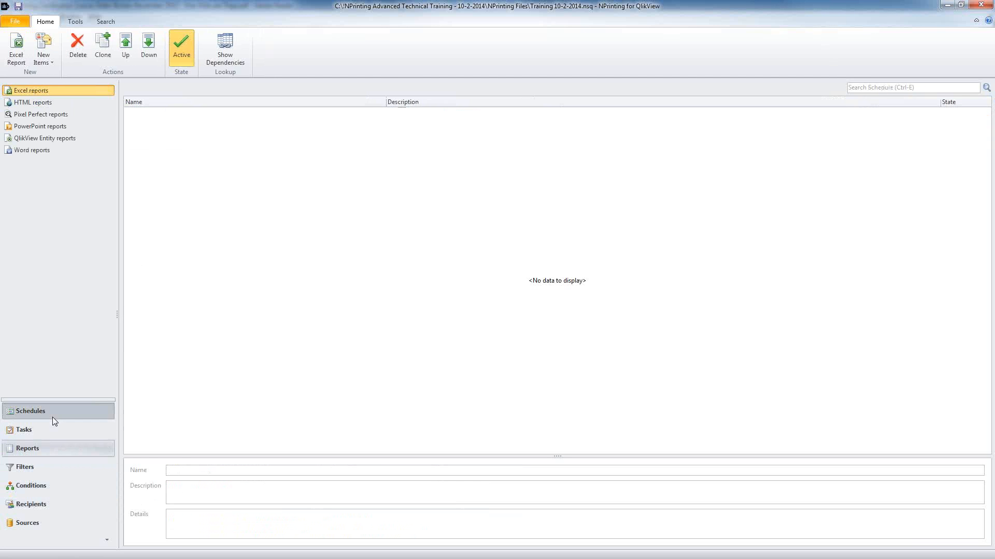
pyautogui.click(53, 430)
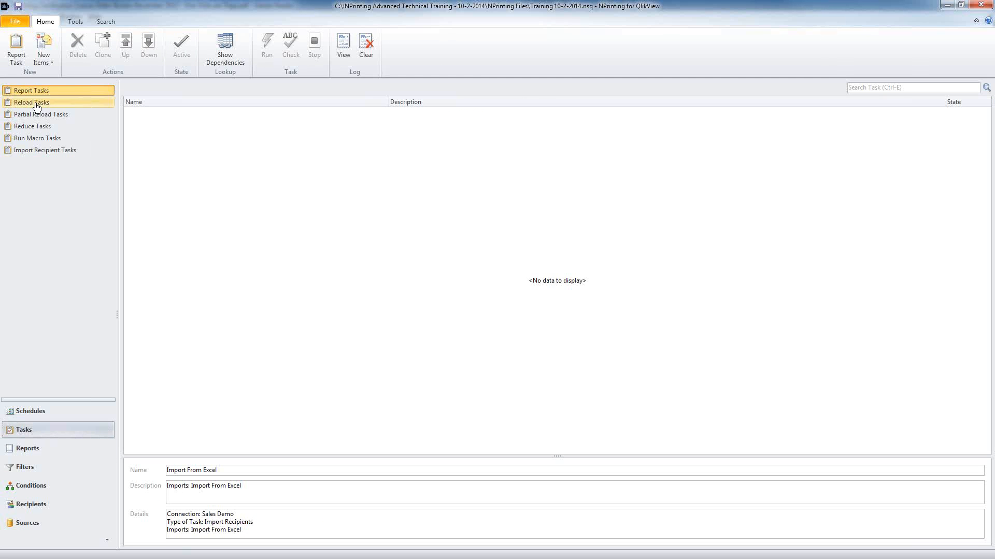
pyautogui.click(17, 56)
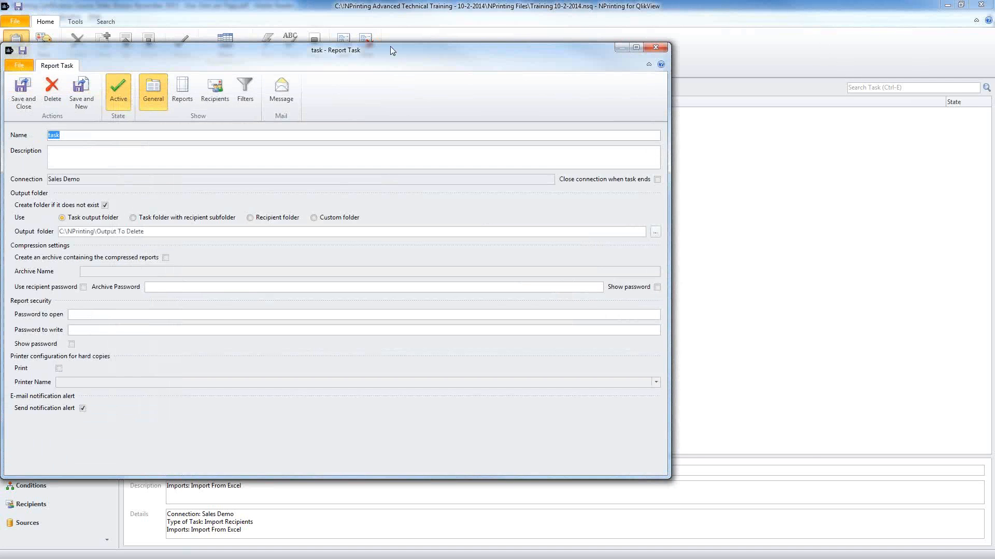
# Step: Select all seven reports, Simple Excel Report Pages through QlikView Sheet, and add them to the task
pyautogui.moveTo(390, 46); pyautogui.dragTo(527, 49)
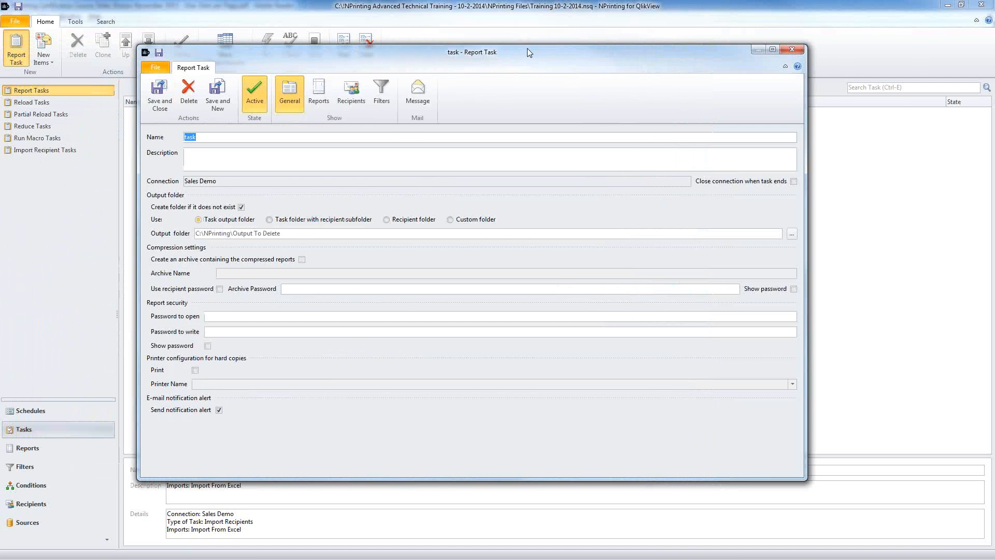
pyautogui.click(323, 99)
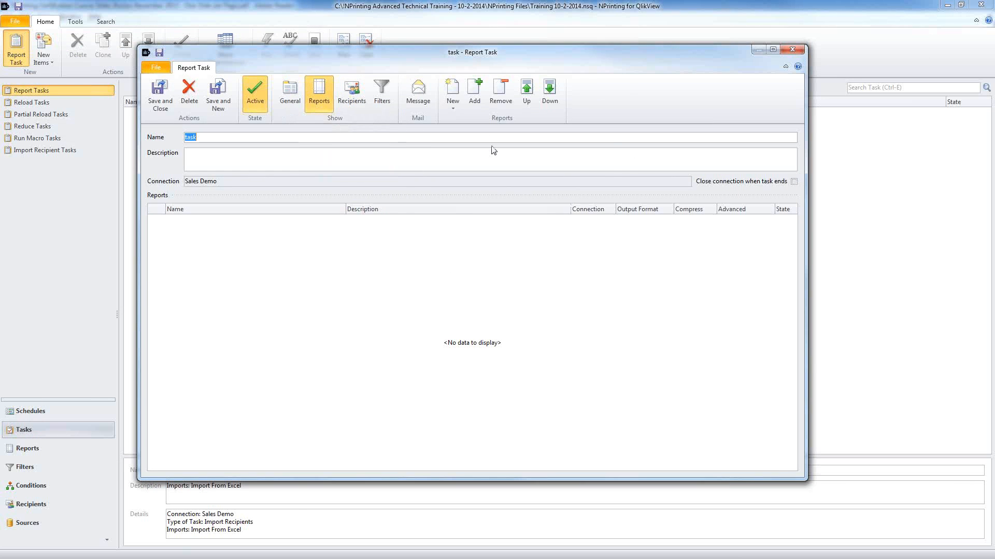
pyautogui.click(474, 93)
pyautogui.click(129, 107)
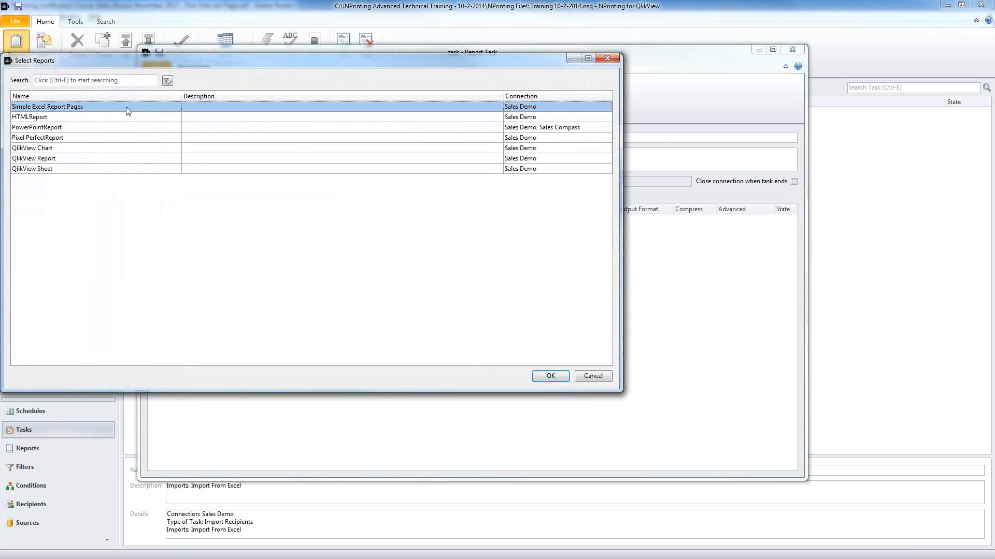
pyautogui.keyDown('shift'); pyautogui.click(129, 170); pyautogui.keyUp('shift')
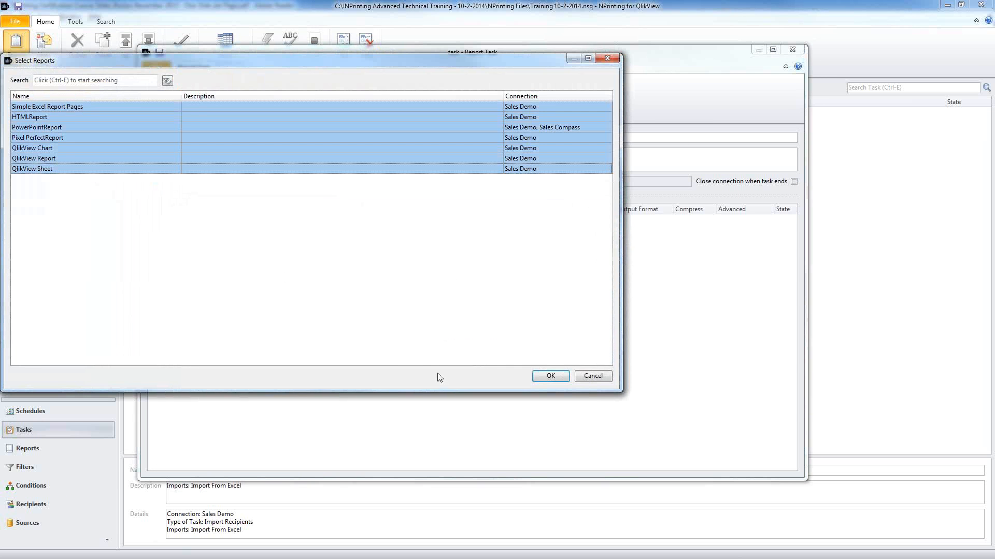
pyautogui.keyDown('ctrl'); pyautogui.click(136, 158); pyautogui.keyUp('ctrl')
pyautogui.keyDown('ctrl'); pyautogui.click(134, 141); pyautogui.keyUp('ctrl')
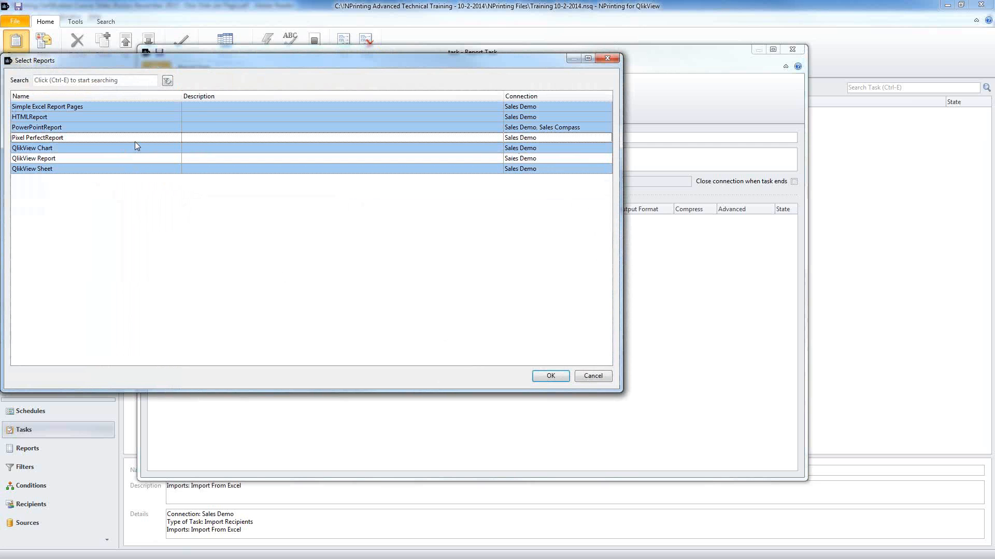
pyautogui.keyDown('ctrl'); pyautogui.click(135, 141); pyautogui.keyUp('ctrl')
pyautogui.keyDown('ctrl'); pyautogui.click(131, 158); pyautogui.keyUp('ctrl')
pyautogui.click(553, 375)
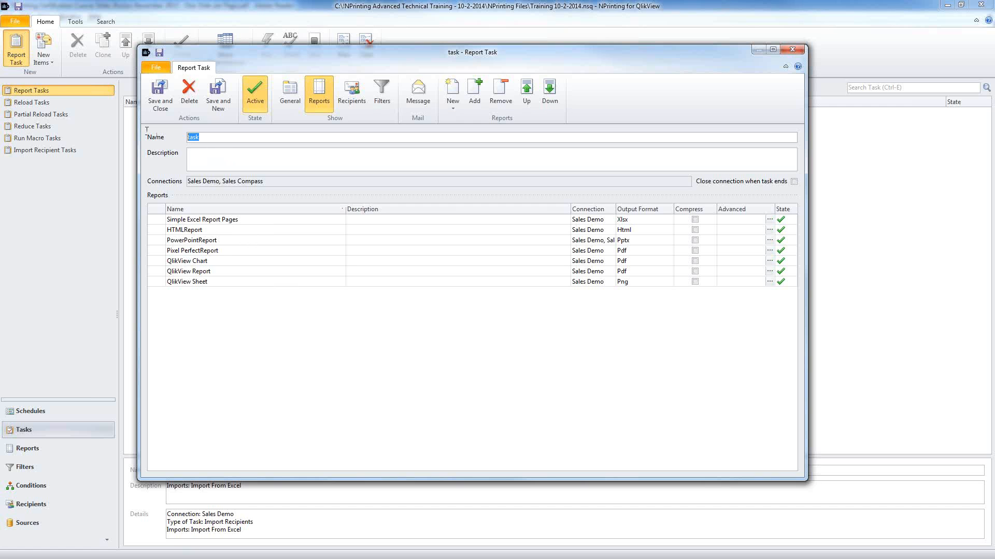
# Step: Name the task Report Delivery and widen the Connection column
pyautogui.write('Report Delivery')
pyautogui.click(211, 222)
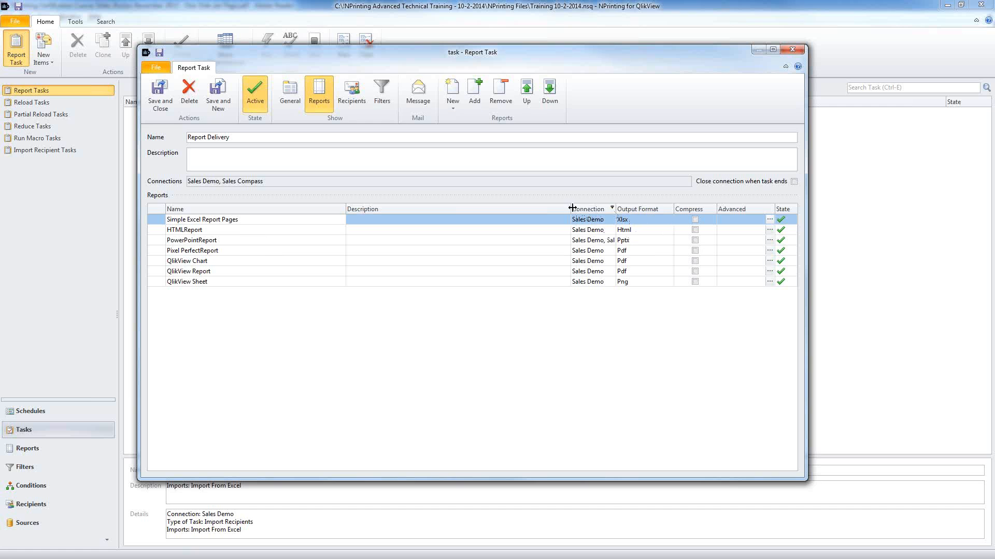
pyautogui.moveTo(570, 209); pyautogui.dragTo(417, 210)
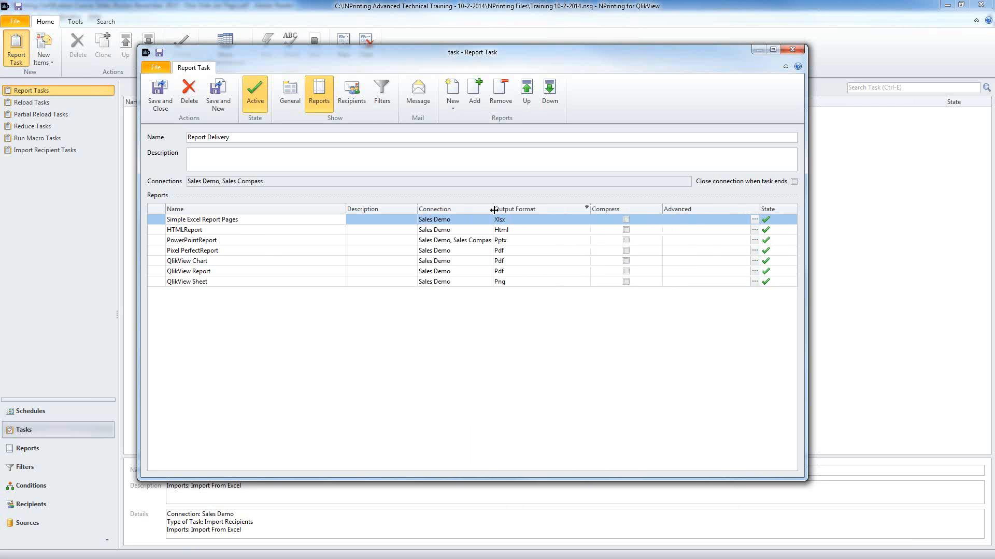
pyautogui.moveTo(492, 208); pyautogui.dragTo(599, 210)
# Step: Try Pdf and Xls for Simple Excel Report Pages, leaving its output format at Xlsx
pyautogui.click(517, 241)
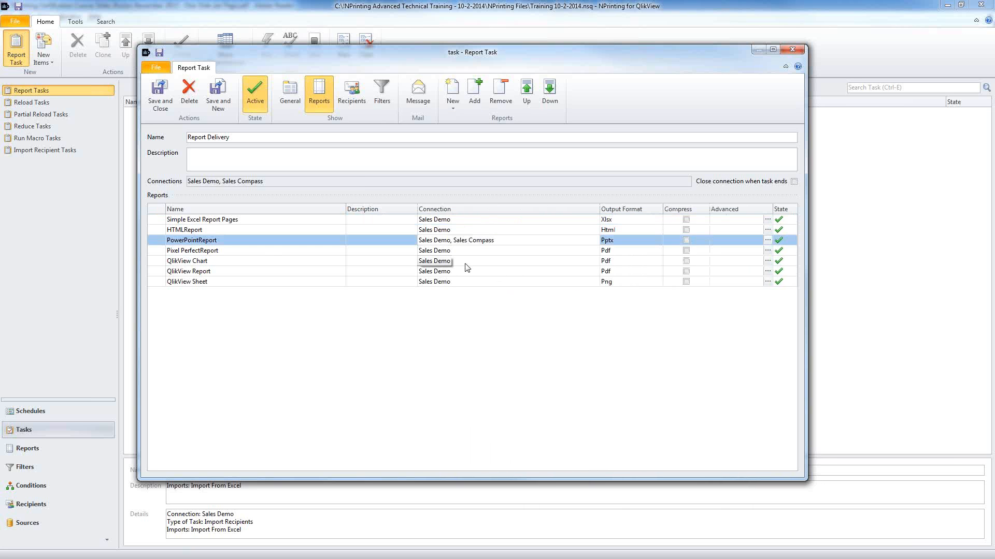
pyautogui.click(450, 219)
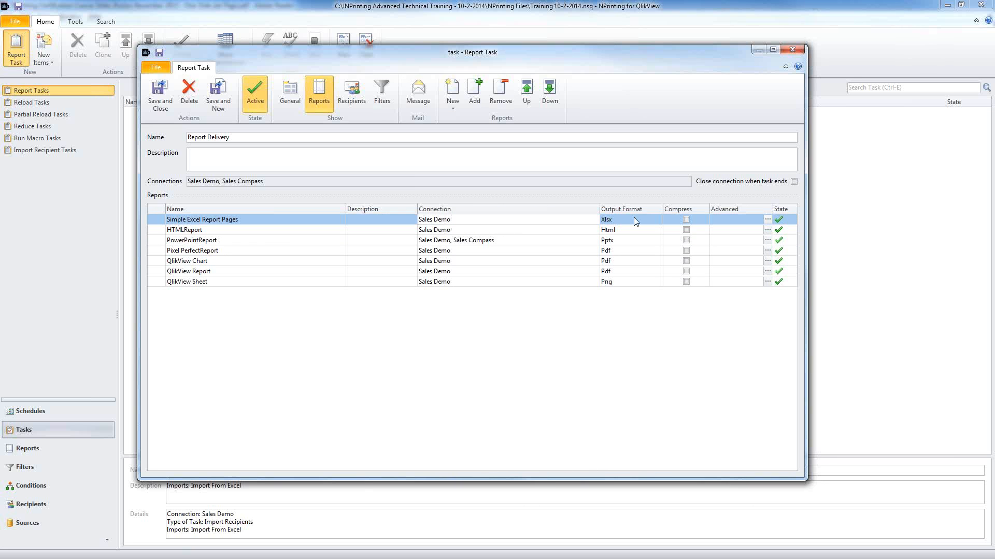
pyautogui.click(651, 222)
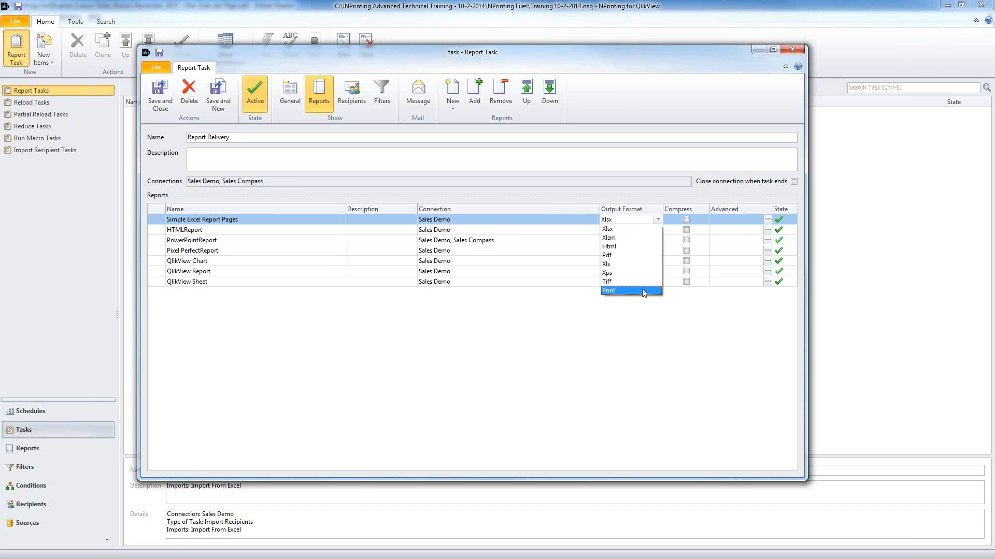
pyautogui.click(638, 256)
pyautogui.click(647, 220)
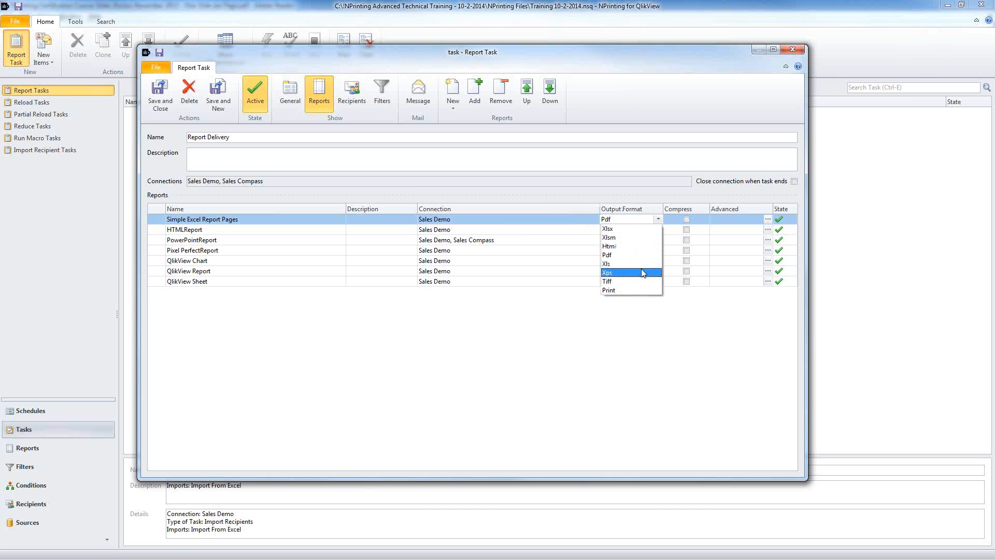
pyautogui.click(641, 264)
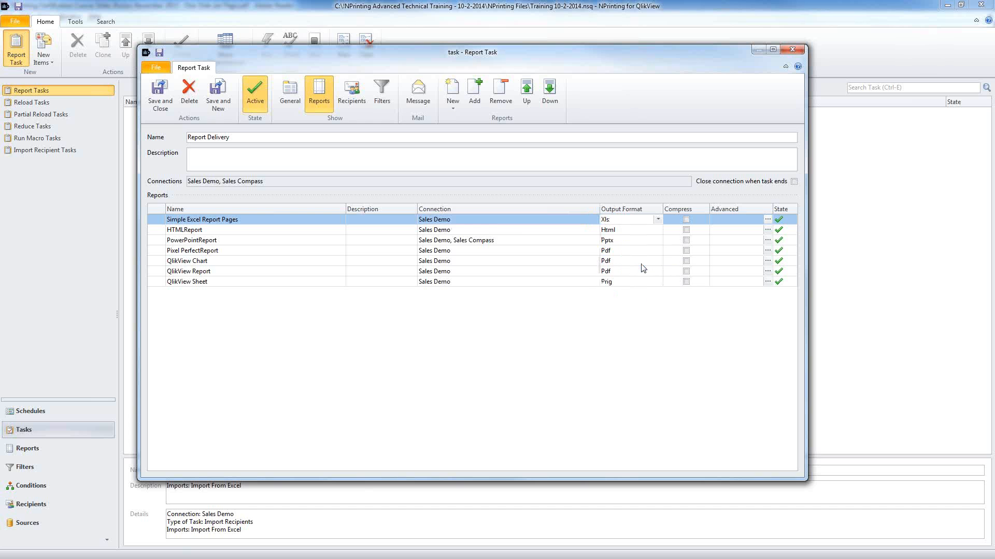
pyautogui.click(658, 219)
pyautogui.click(642, 229)
# Step: Set PowerPointReport's output format to Pdf
pyautogui.click(242, 241)
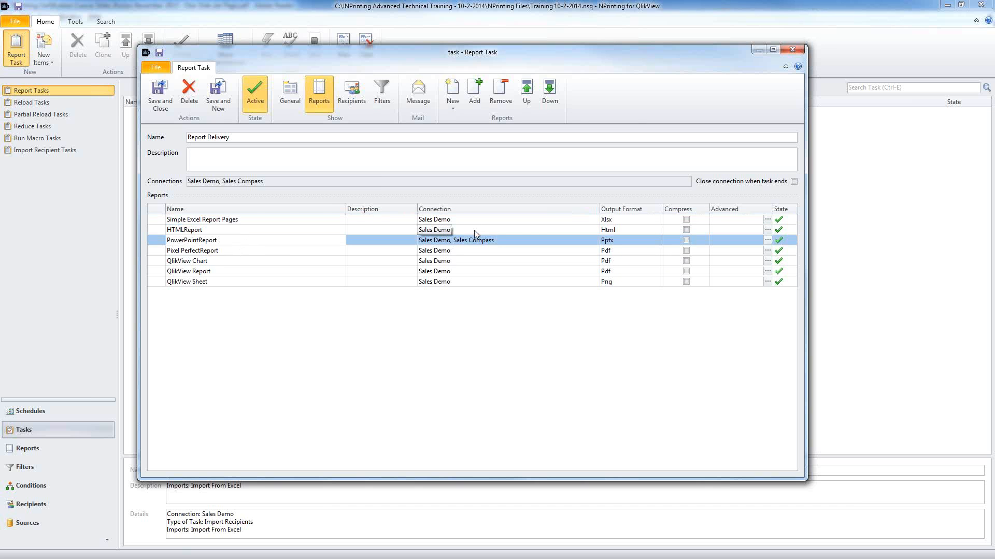
pyautogui.click(653, 241)
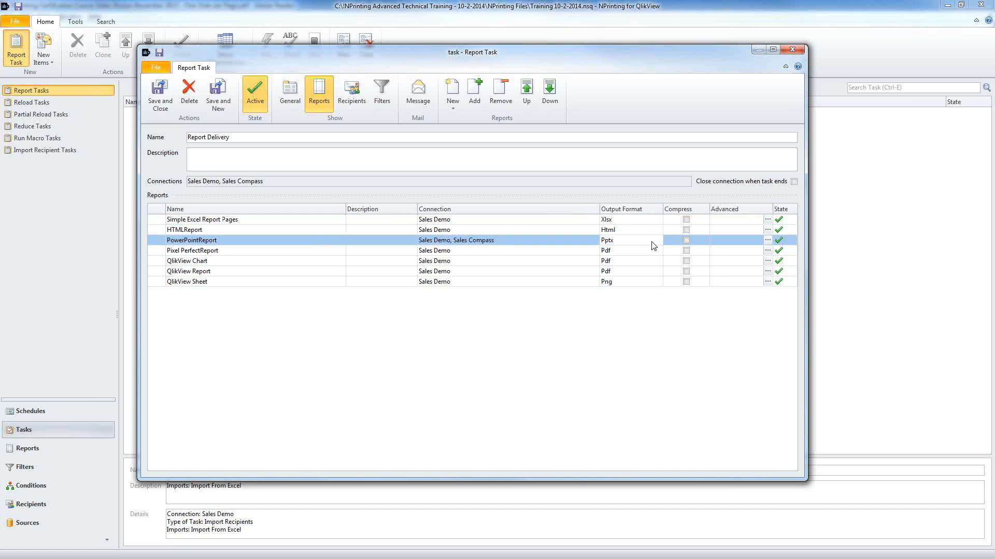
pyautogui.click(651, 242)
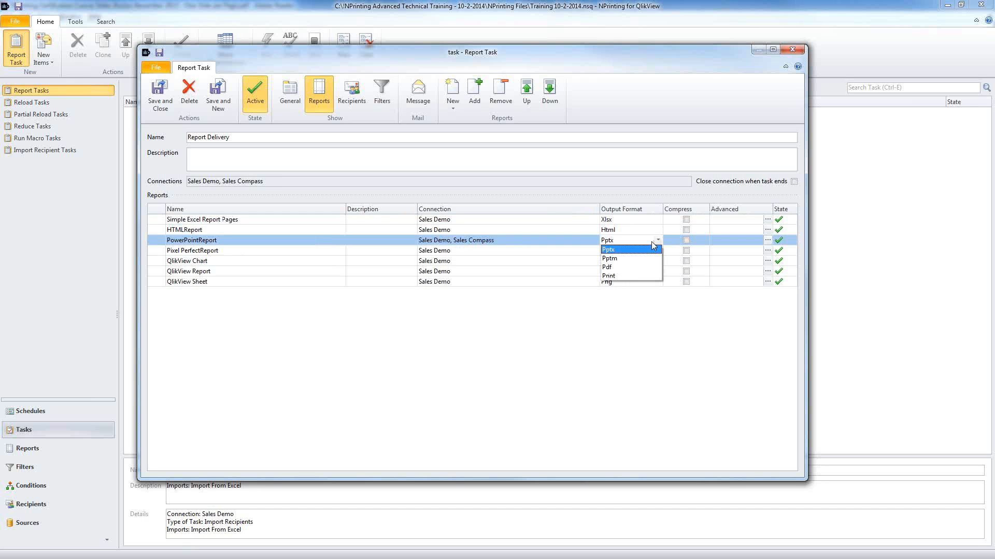
pyautogui.click(644, 267)
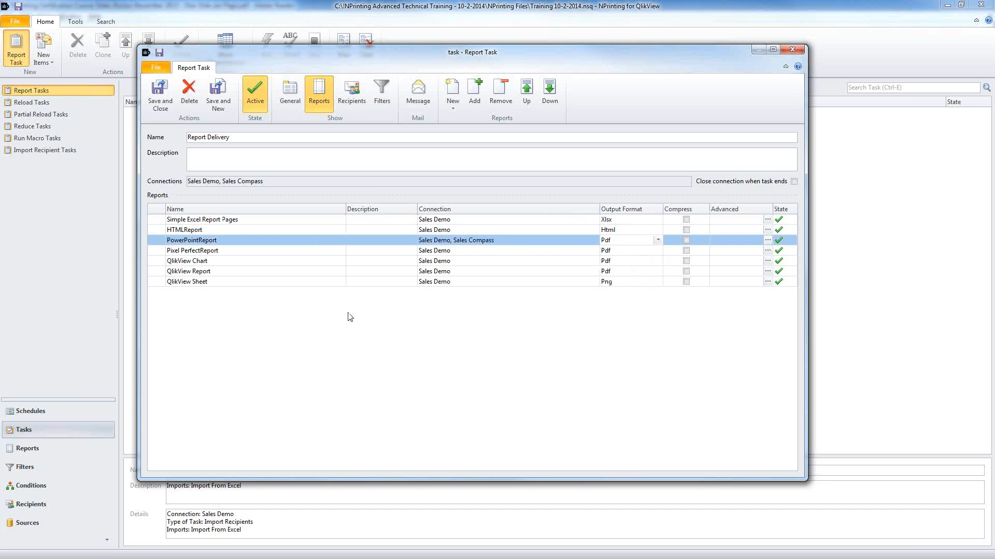
# Step: Keep Pixel PerfectReport as Pdf and set QlikView Chart's output format to Csv
pyautogui.click(228, 252)
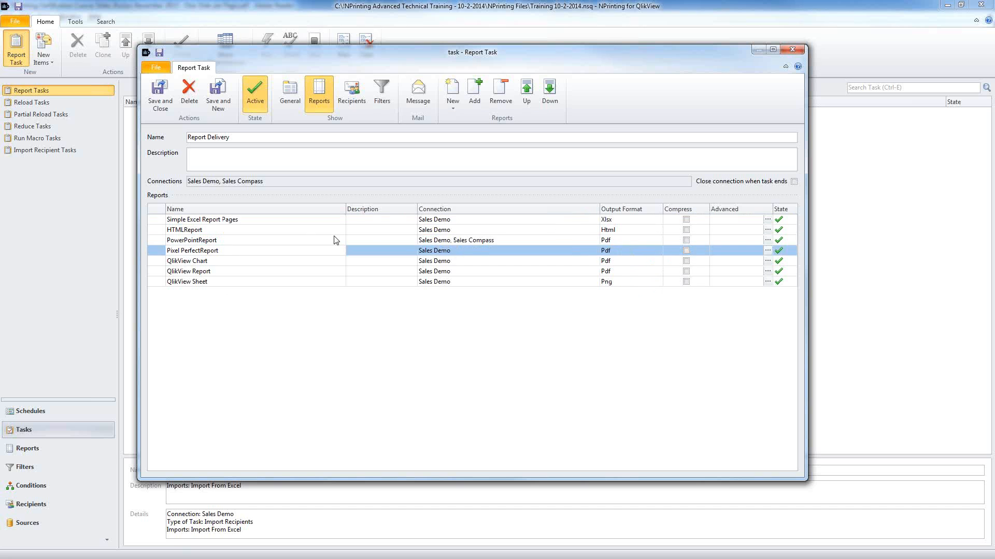
pyautogui.click(626, 250)
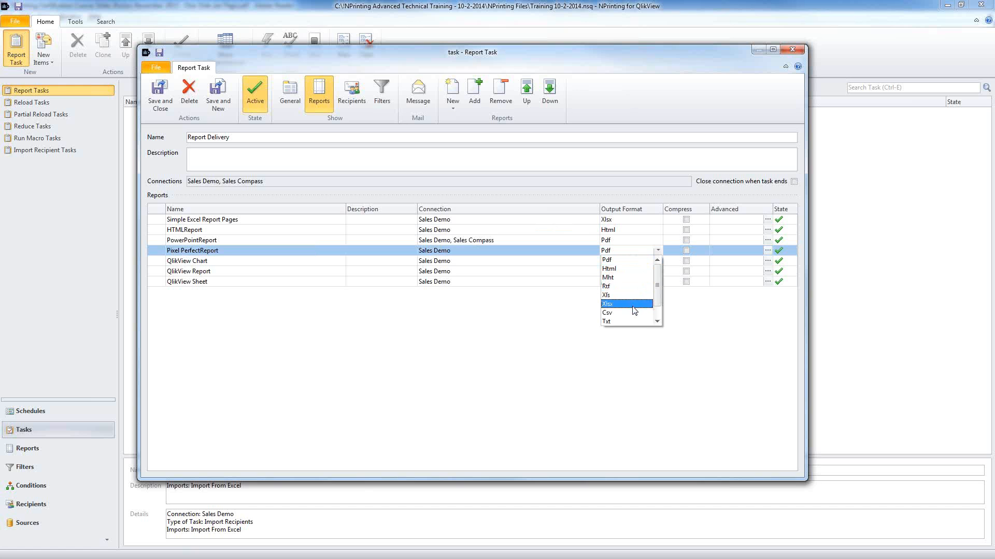
pyautogui.scroll(-1, 661, 318)
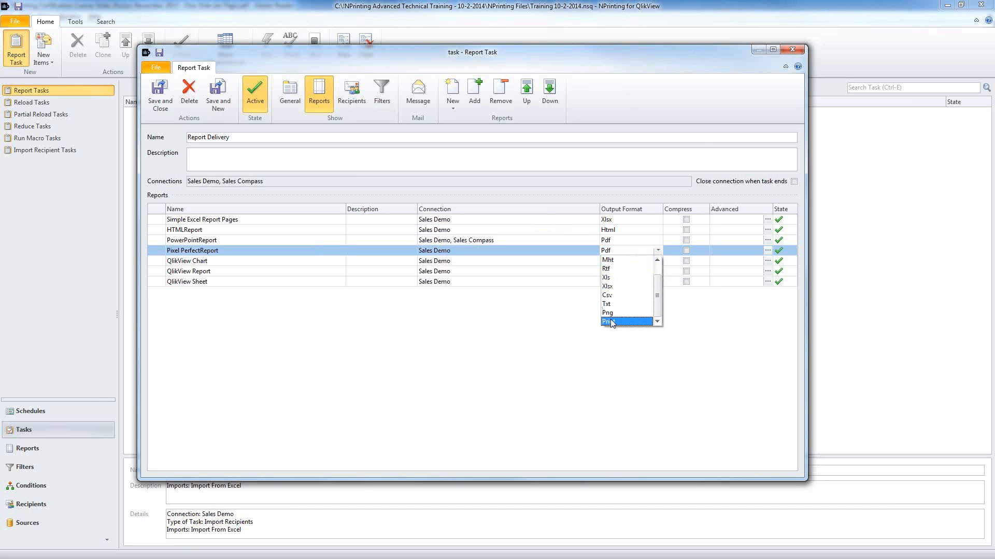
pyautogui.click(530, 322)
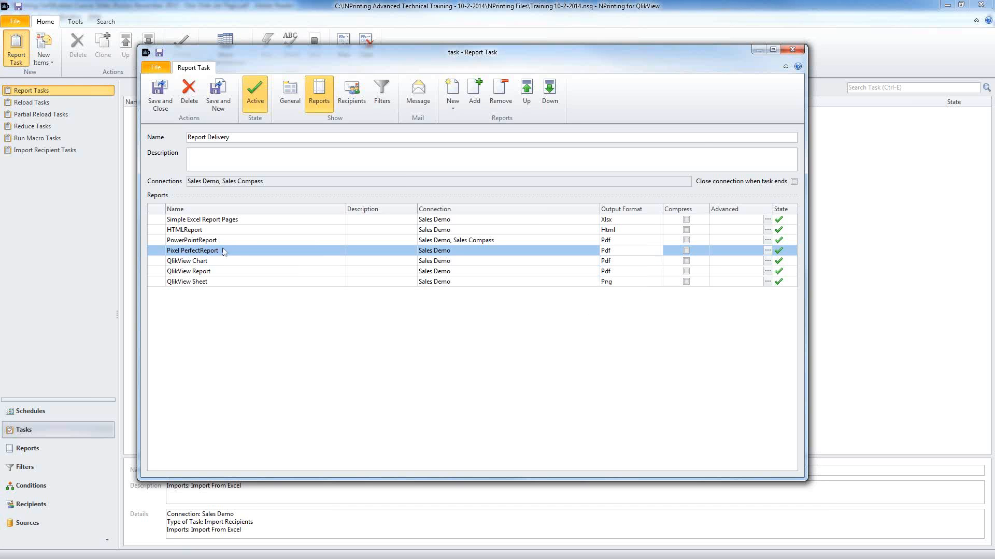
pyautogui.click(219, 264)
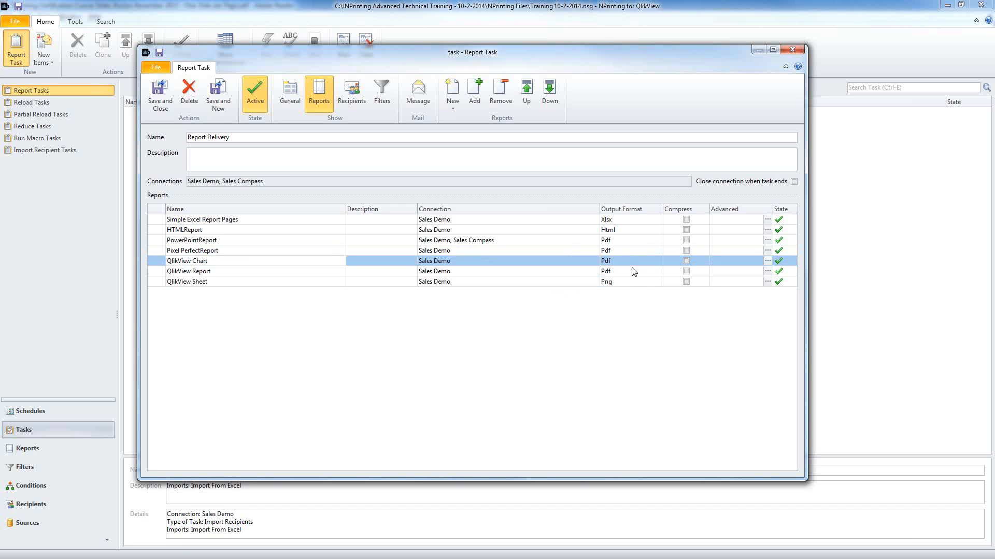
pyautogui.click(654, 265)
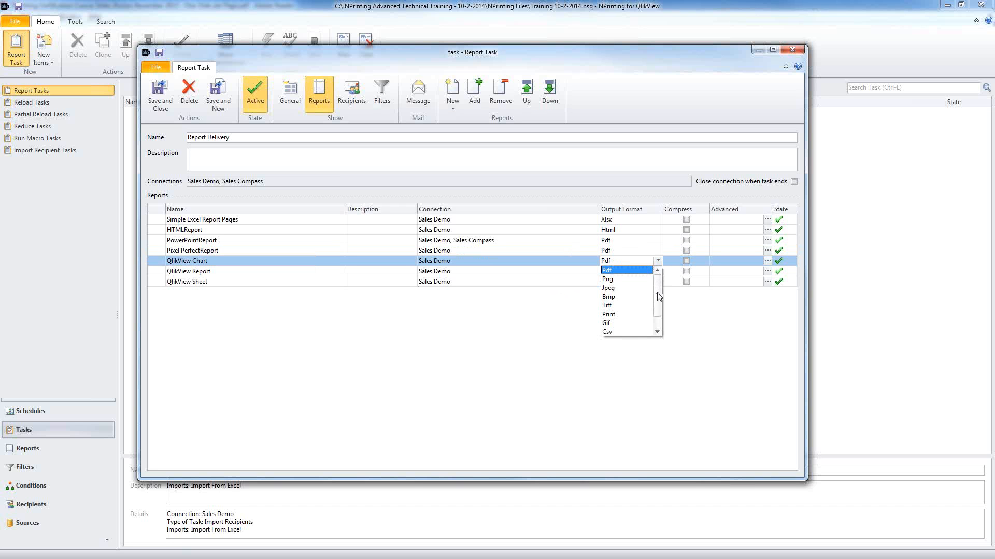
pyautogui.click(627, 331)
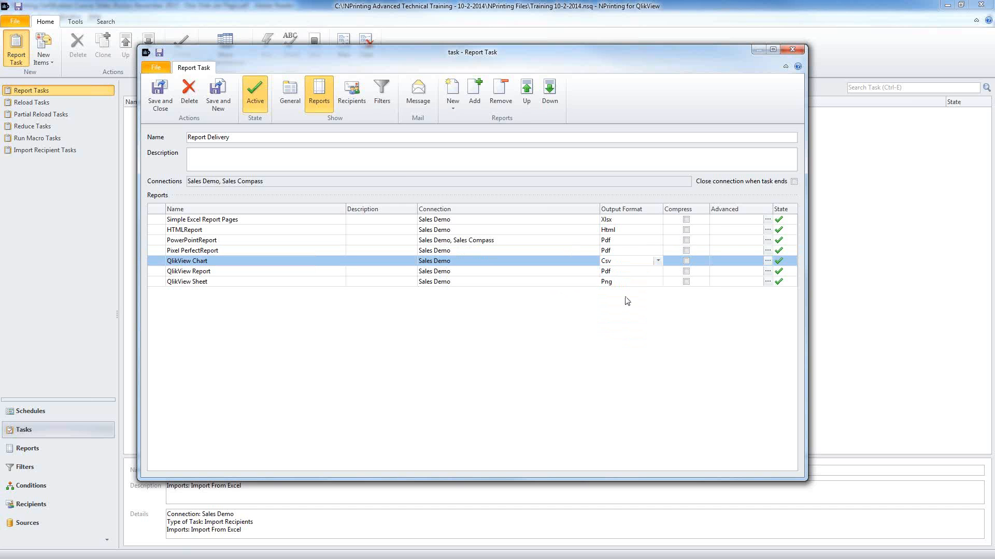
# Step: Keep QlikView Report as Pdf and QlikView Sheet as Png, then open Simple Excel Report Pages' format properties
pyautogui.click(278, 276)
pyautogui.click(636, 272)
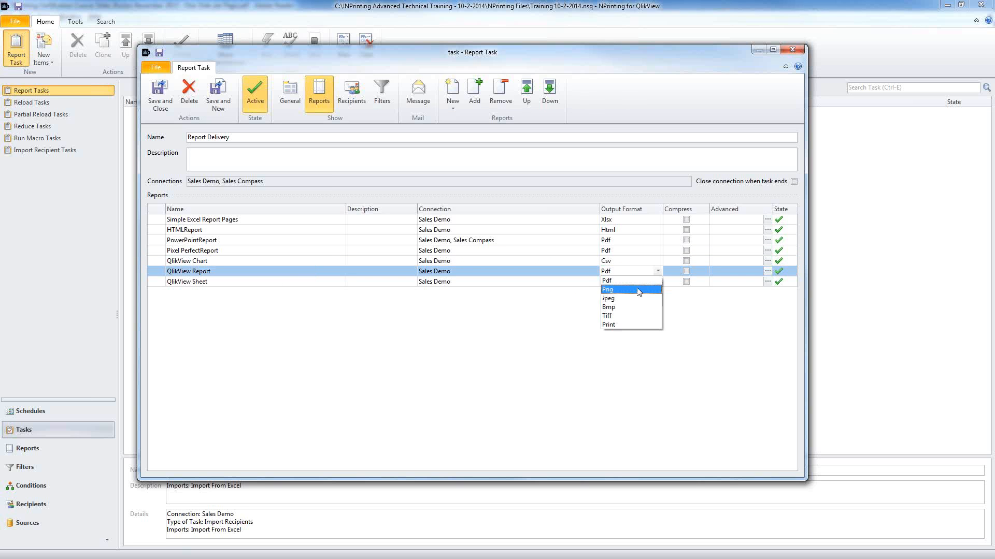
pyautogui.click(330, 287)
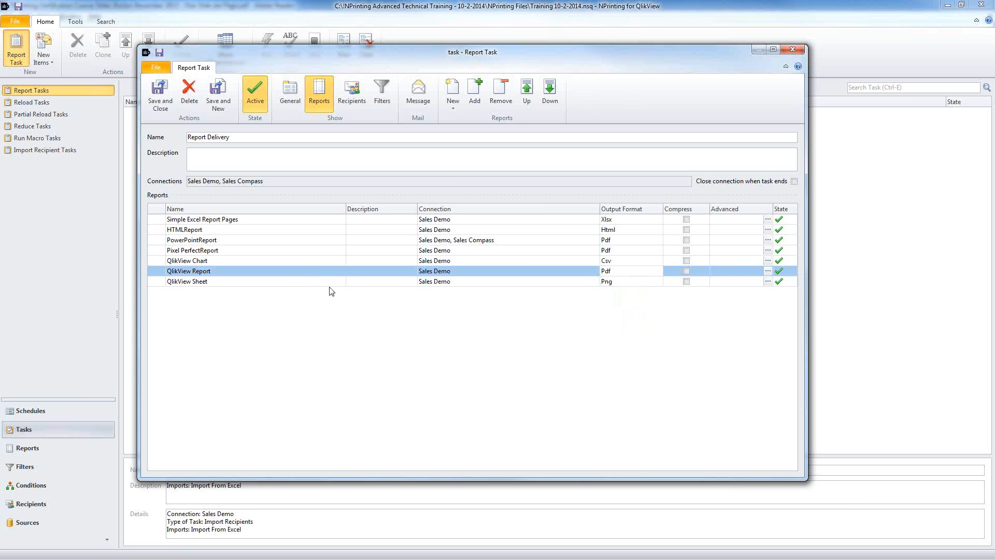
pyautogui.click(285, 280)
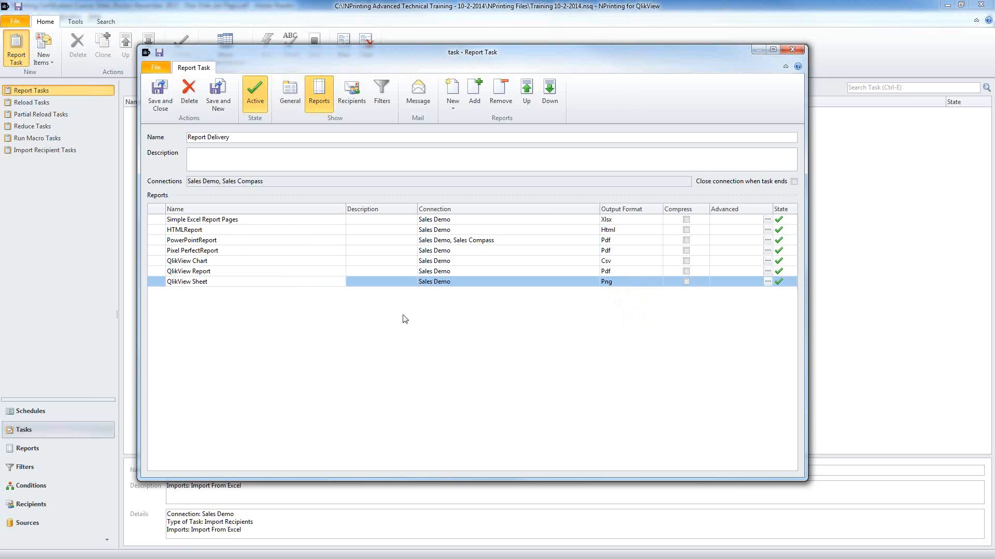
pyautogui.click(641, 284)
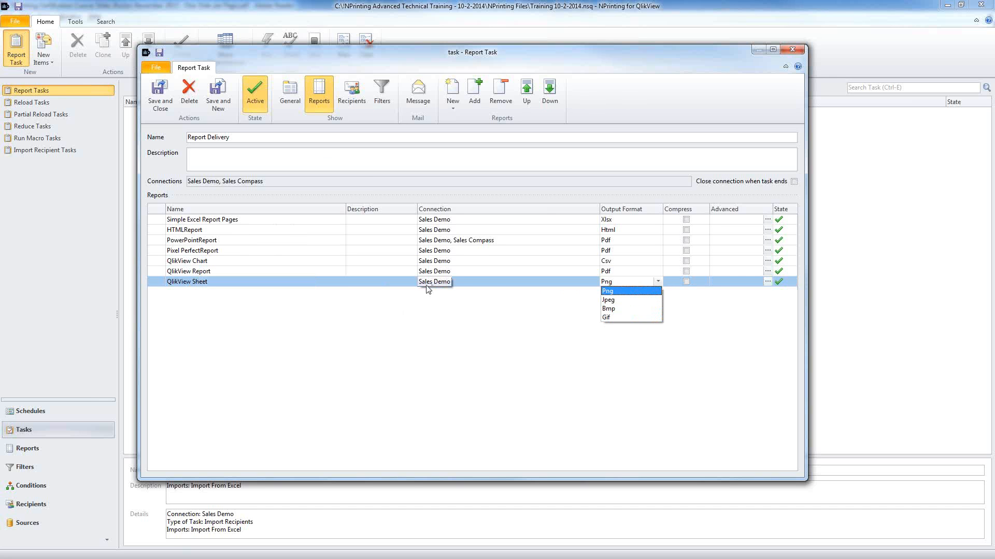
pyautogui.click(555, 320)
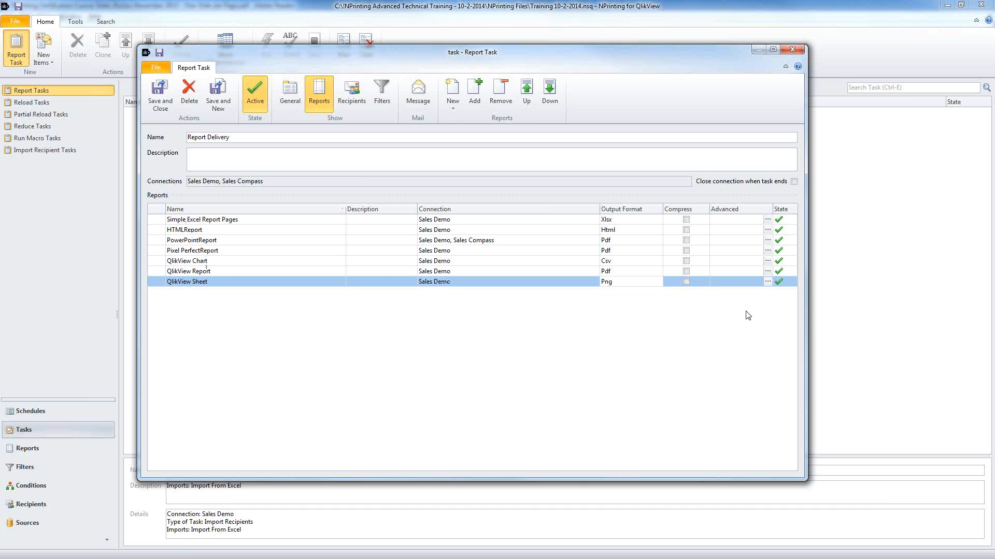
pyautogui.click(766, 219)
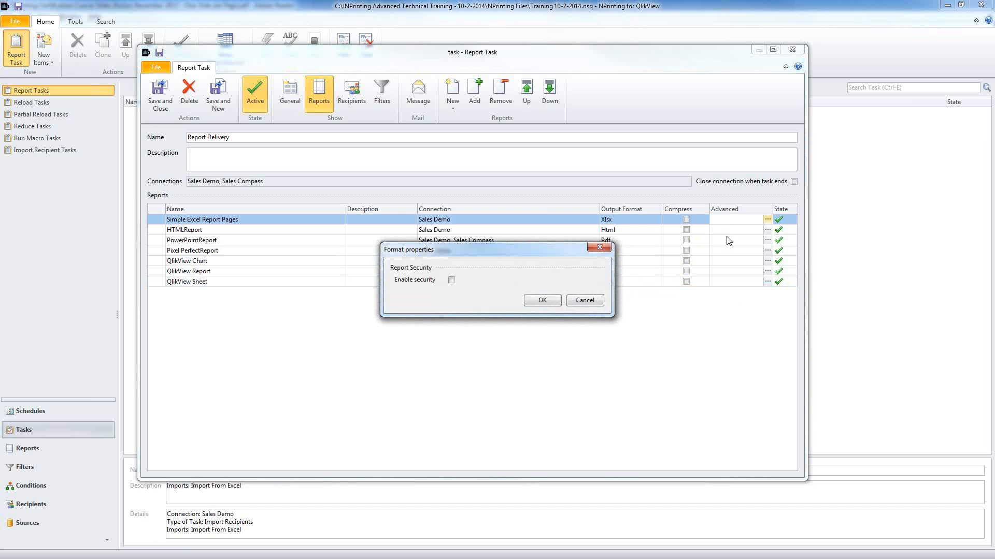
# Step: Enable security on Simple Excel Report Pages with 'Protect using recipient passwords'
pyautogui.click(451, 280)
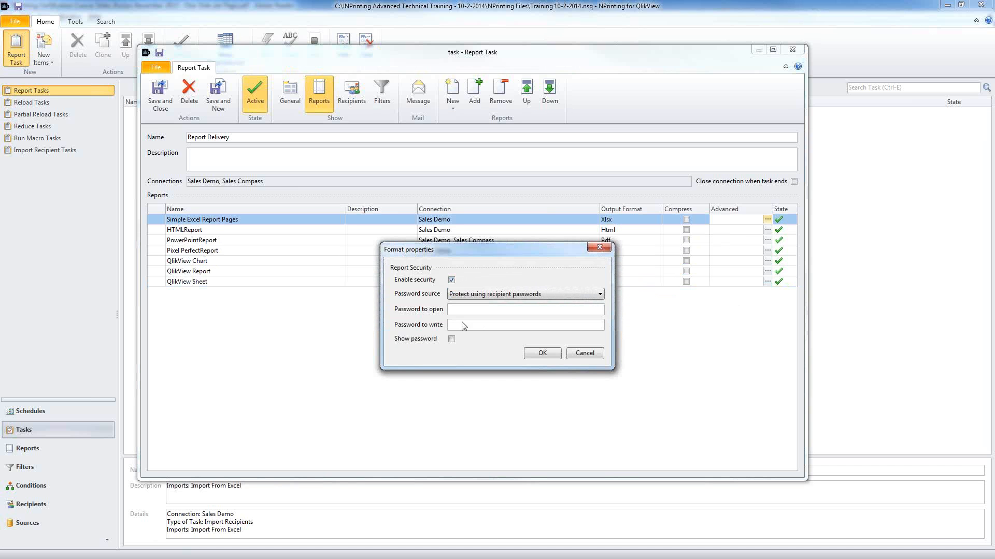
pyautogui.click(508, 296)
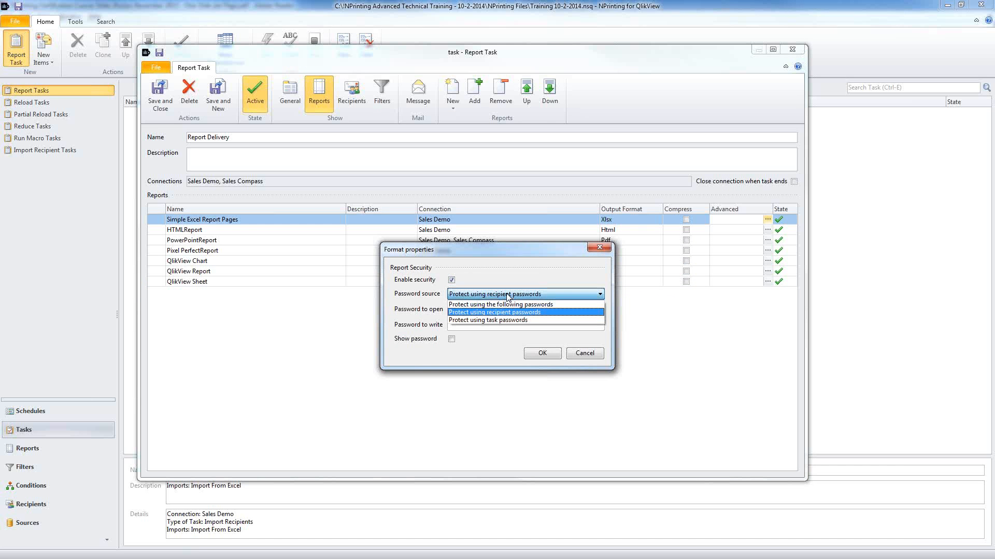
pyautogui.click(508, 305)
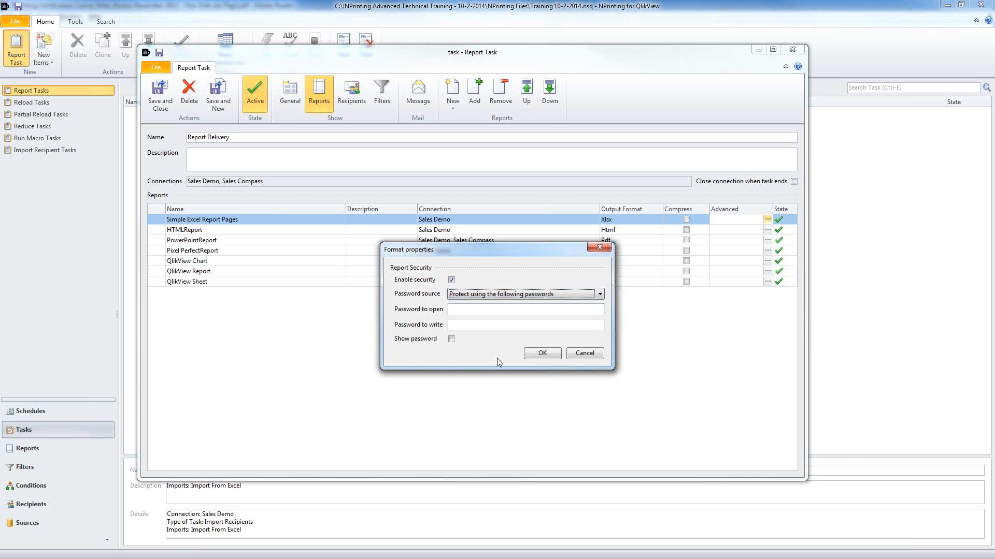
pyautogui.click(517, 296)
pyautogui.click(516, 309)
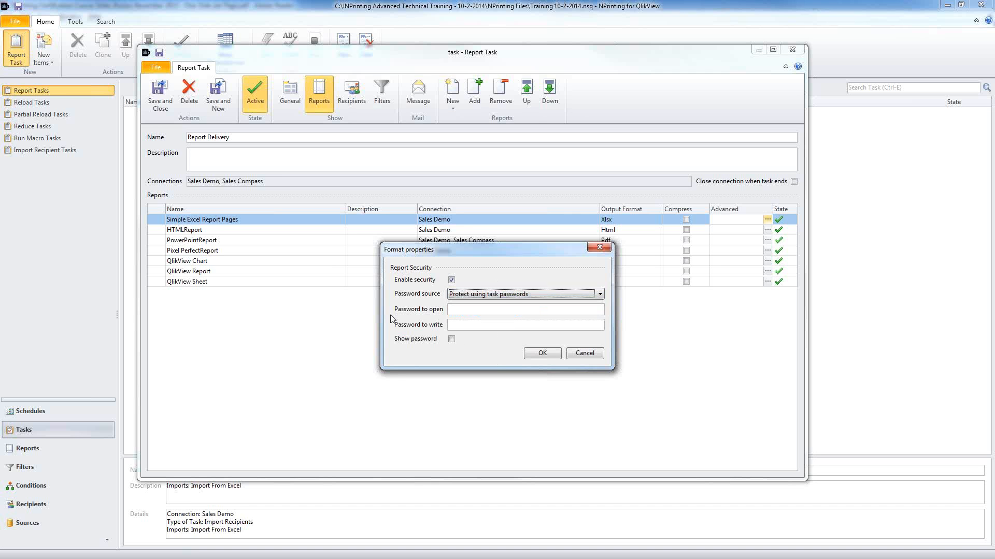
pyautogui.click(518, 294)
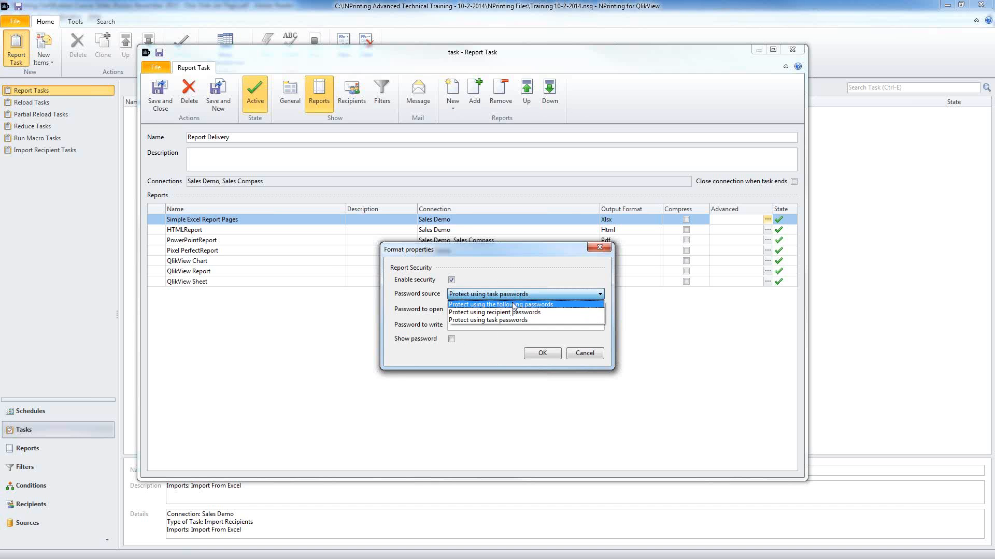
pyautogui.click(513, 313)
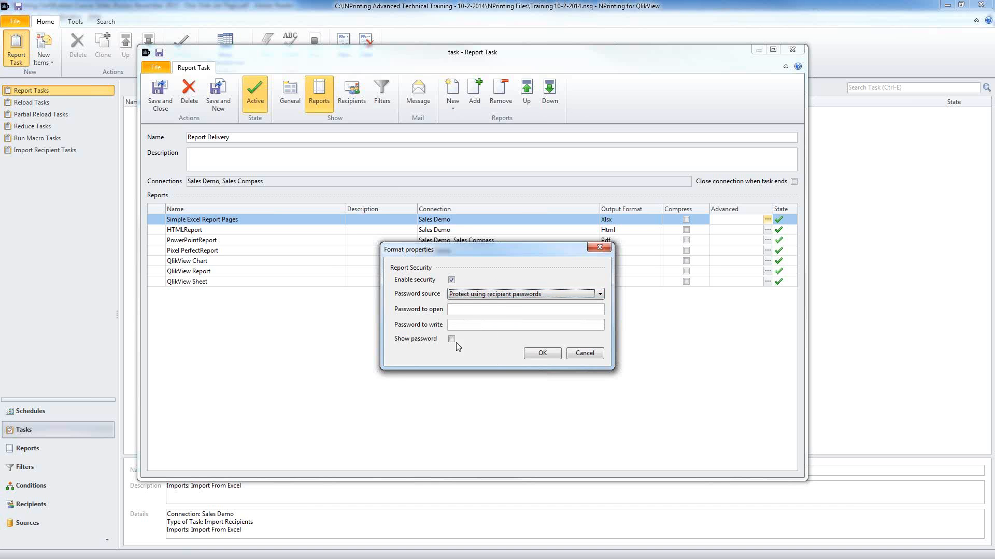
pyautogui.click(542, 356)
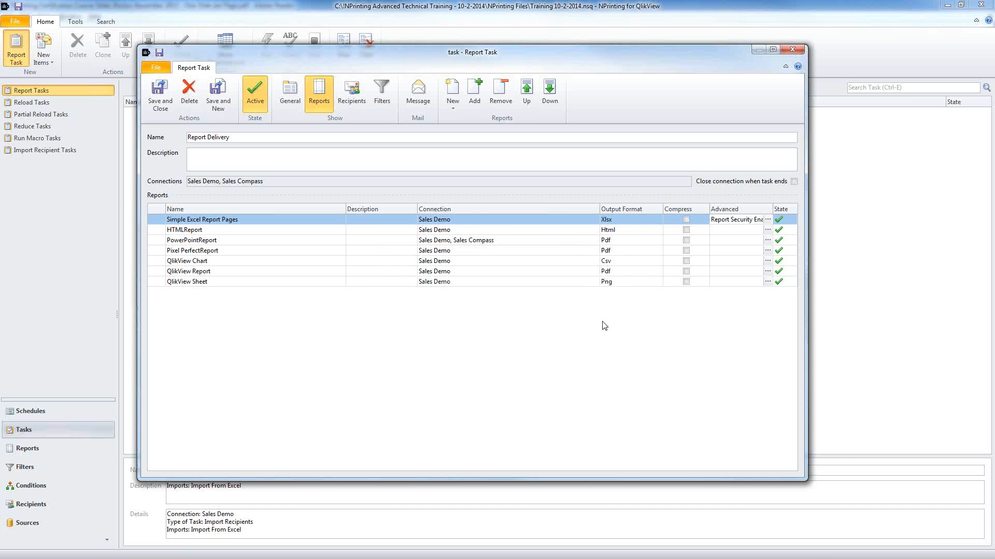
# Step: Review PowerPointReport's format properties, keeping quality High and security off, then show the Recipients list
pyautogui.click(613, 242)
pyautogui.click(768, 240)
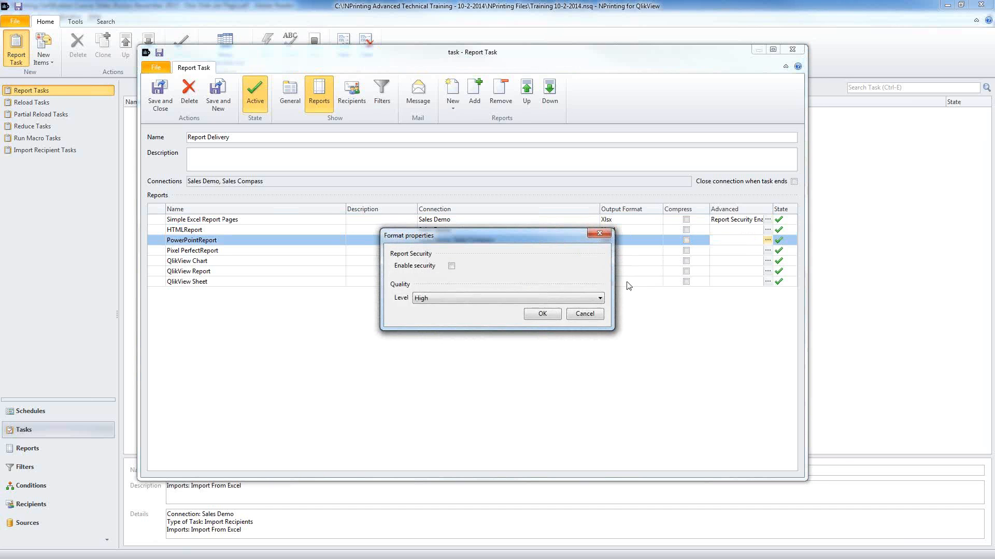
pyautogui.click(450, 298)
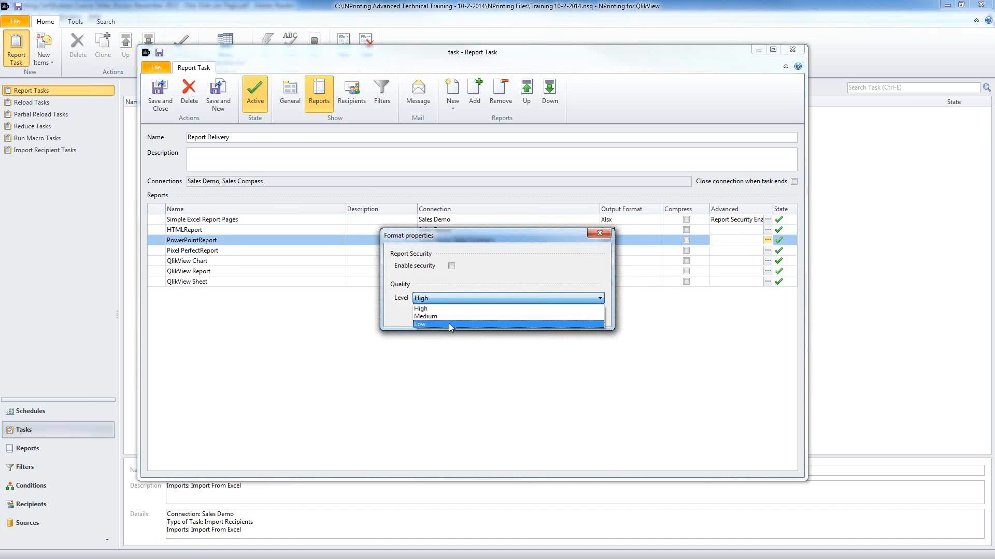
pyautogui.click(459, 308)
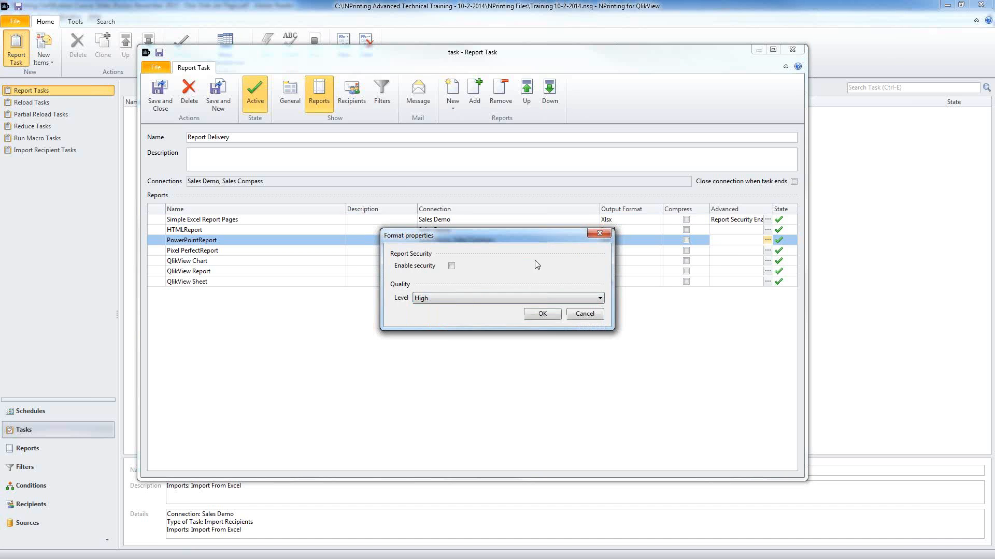
pyautogui.click(452, 266)
pyautogui.click(451, 266)
pyautogui.click(542, 315)
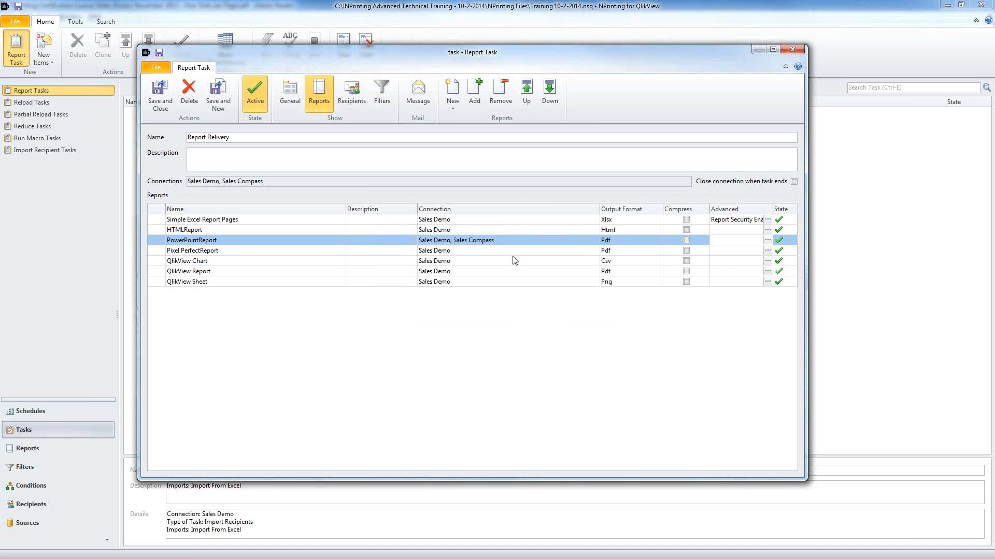
pyautogui.click(351, 95)
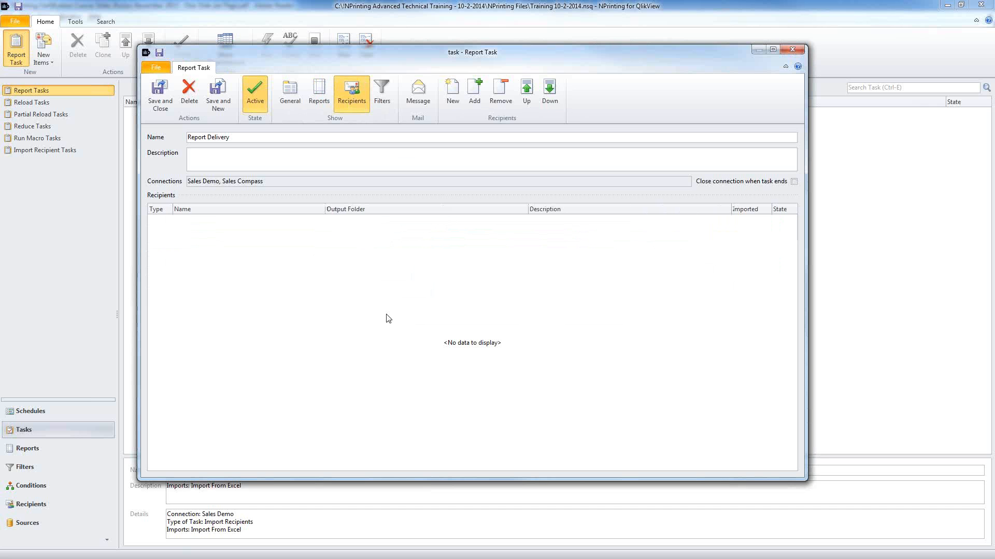
# Step: Add the Salesmen group and one individual recipient to the task
pyautogui.click(475, 94)
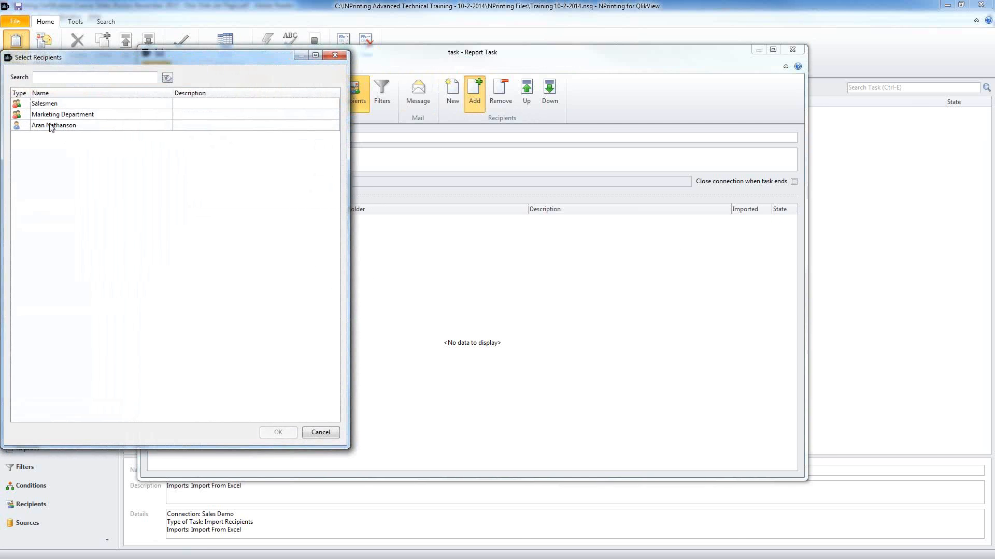
pyautogui.click(52, 126)
pyautogui.keyDown('ctrl'); pyautogui.click(55, 103); pyautogui.keyUp('ctrl')
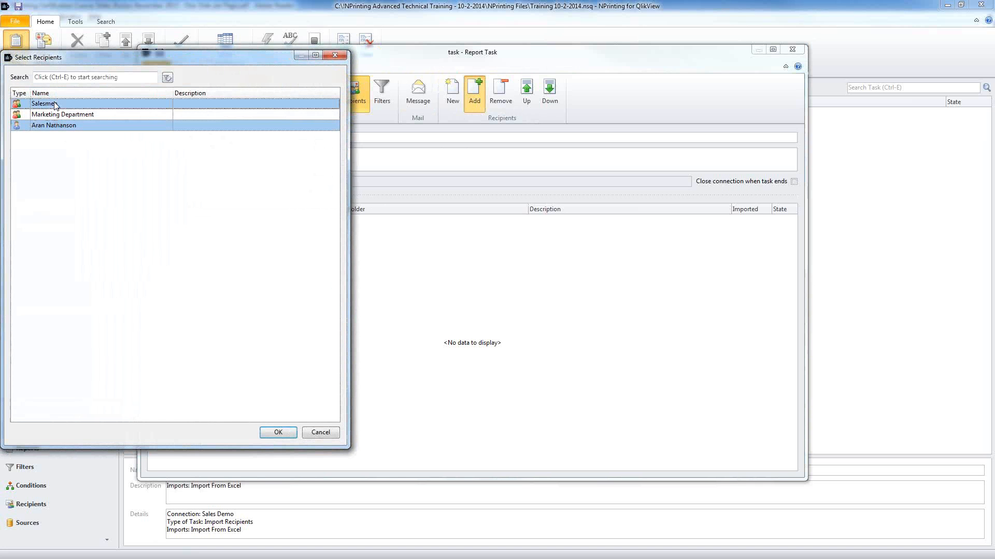
pyautogui.click(292, 437)
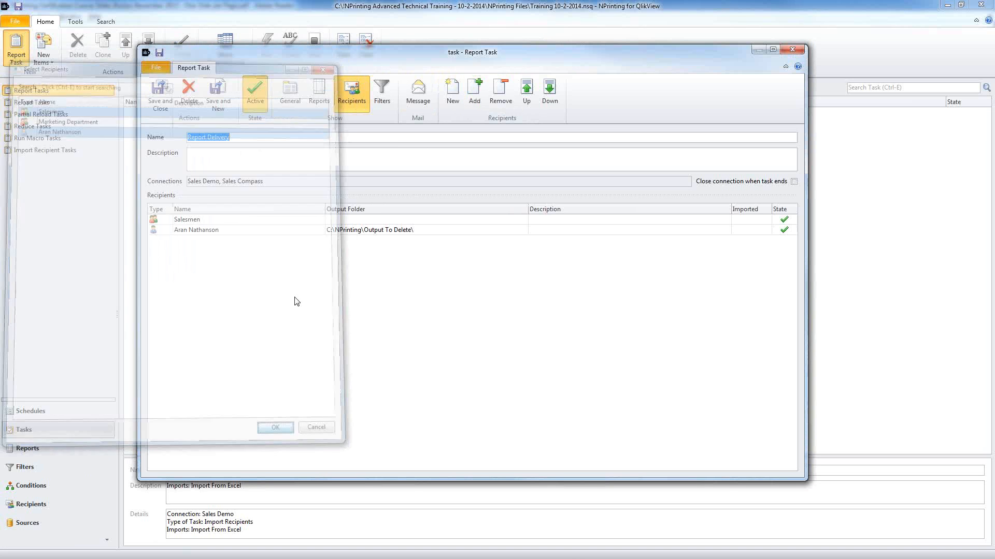
# Step: Inspect the Salesmen group and the recipient's details and Last Year filter, then show the empty Filters list
pyautogui.click(253, 230)
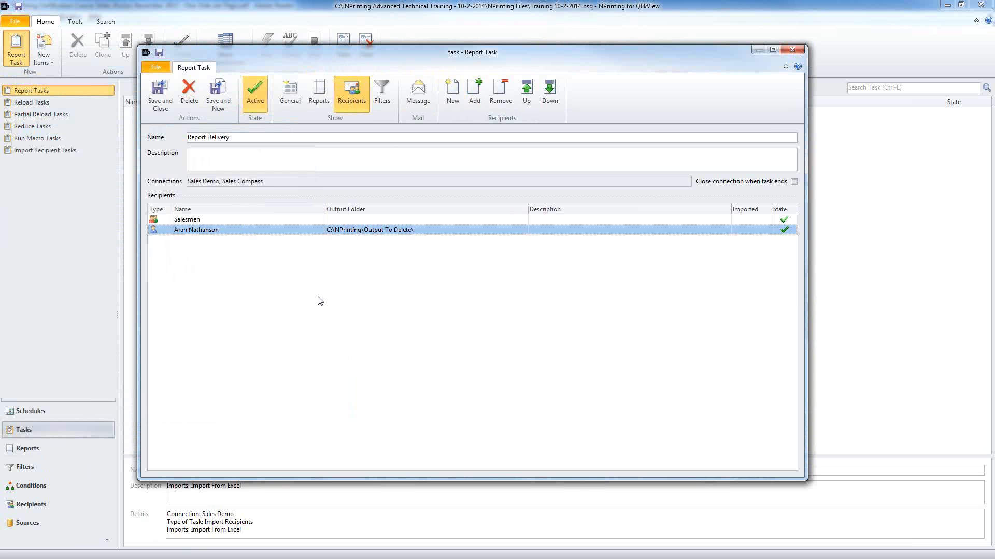
pyautogui.click(236, 220)
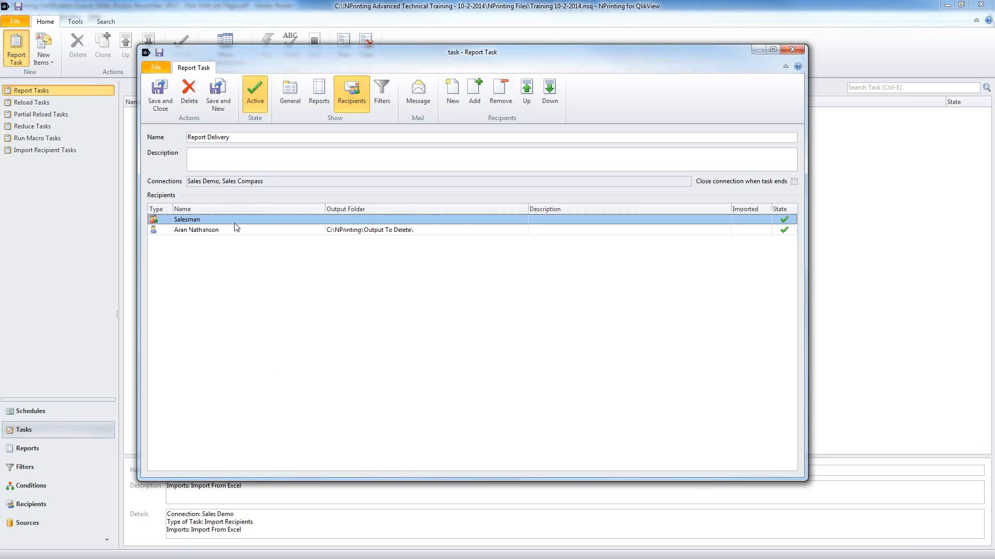
pyautogui.doubleClick(250, 221)
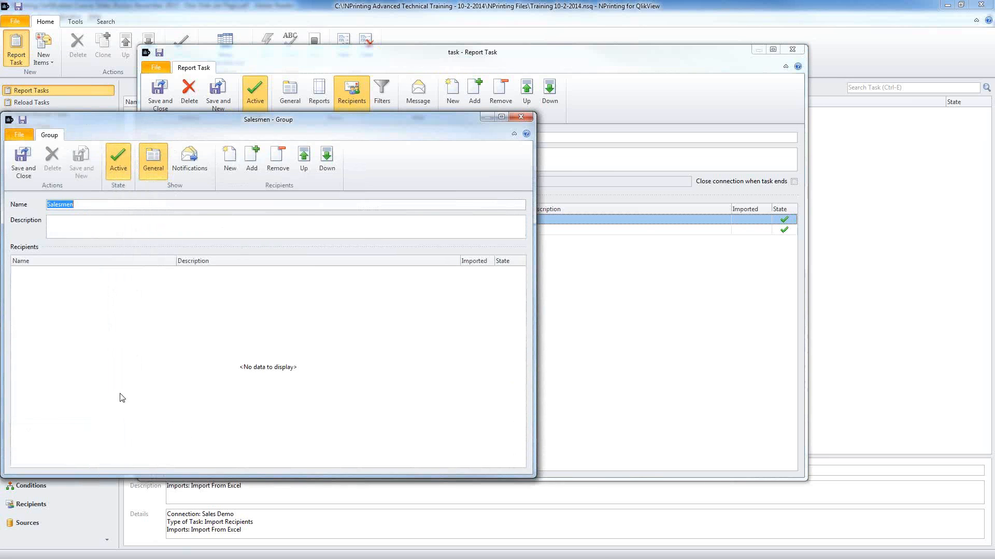
pyautogui.click(521, 117)
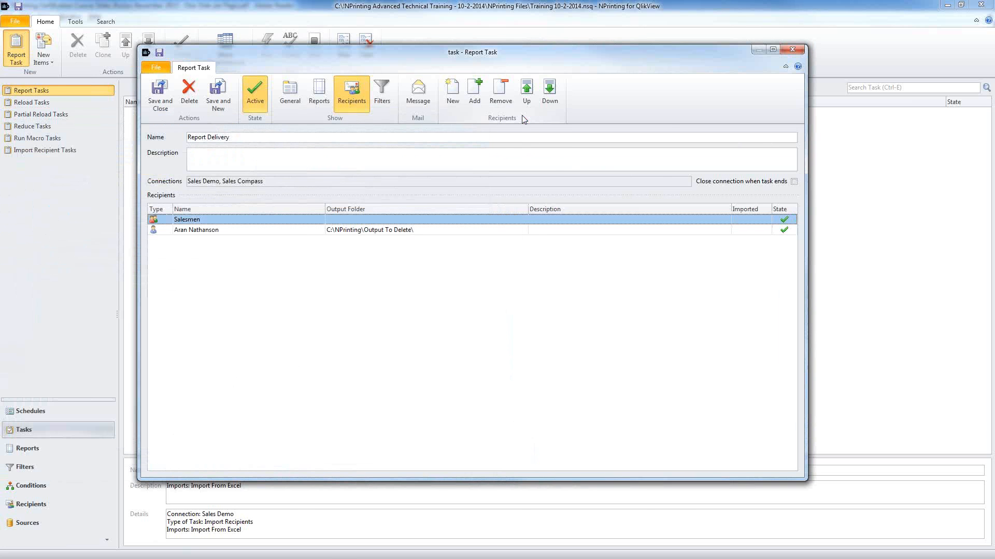
pyautogui.click(293, 233)
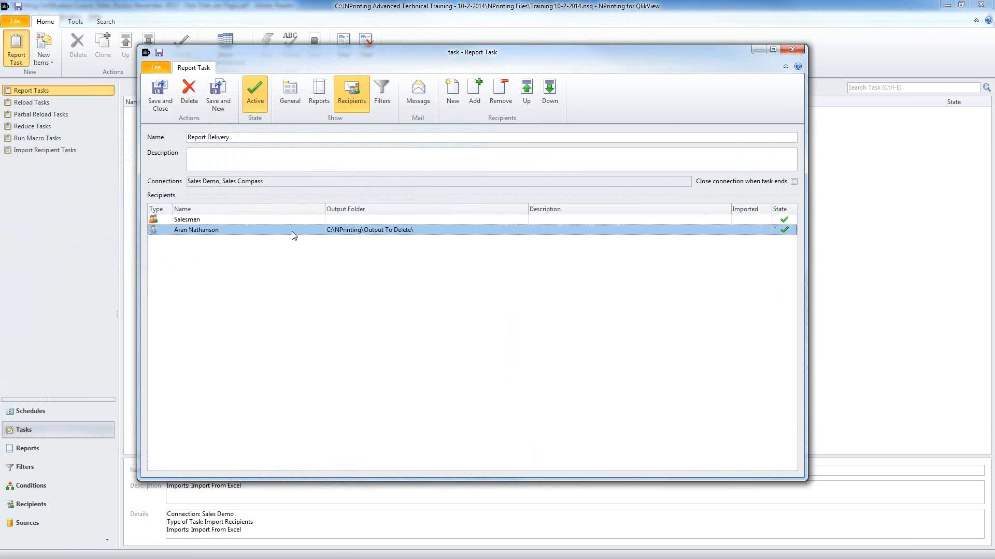
pyautogui.doubleClick(293, 231)
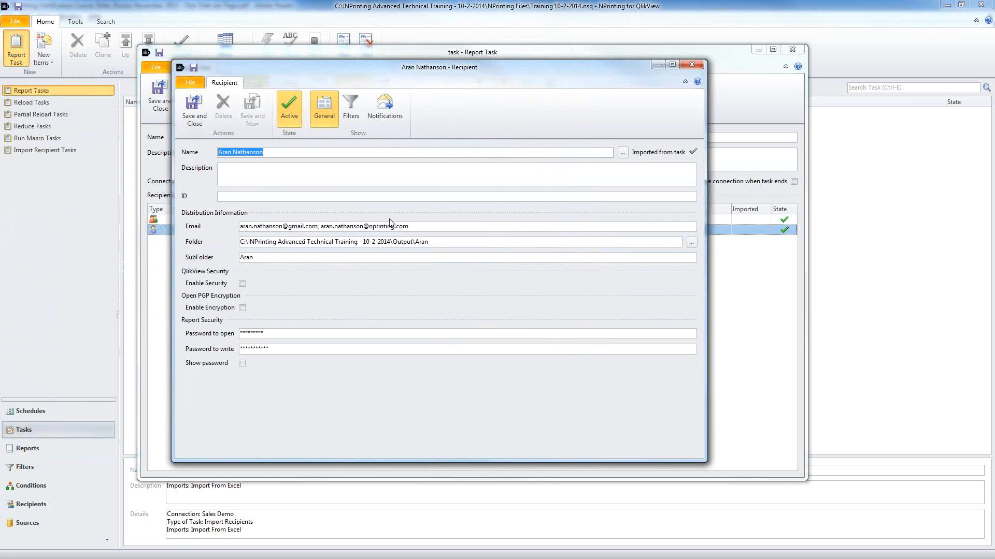
pyautogui.moveTo(420, 227); pyautogui.dragTo(319, 233)
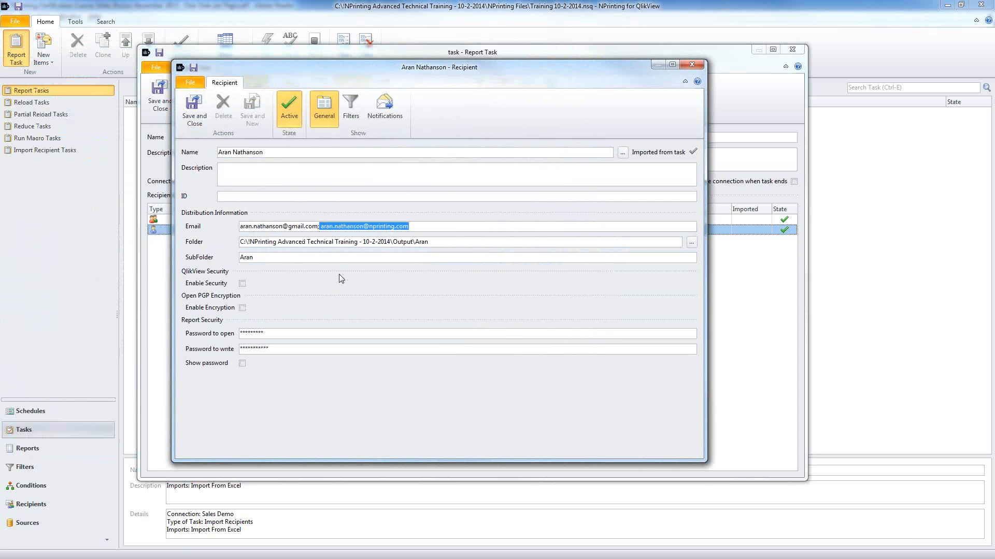
pyautogui.moveTo(435, 241); pyautogui.dragTo(241, 244)
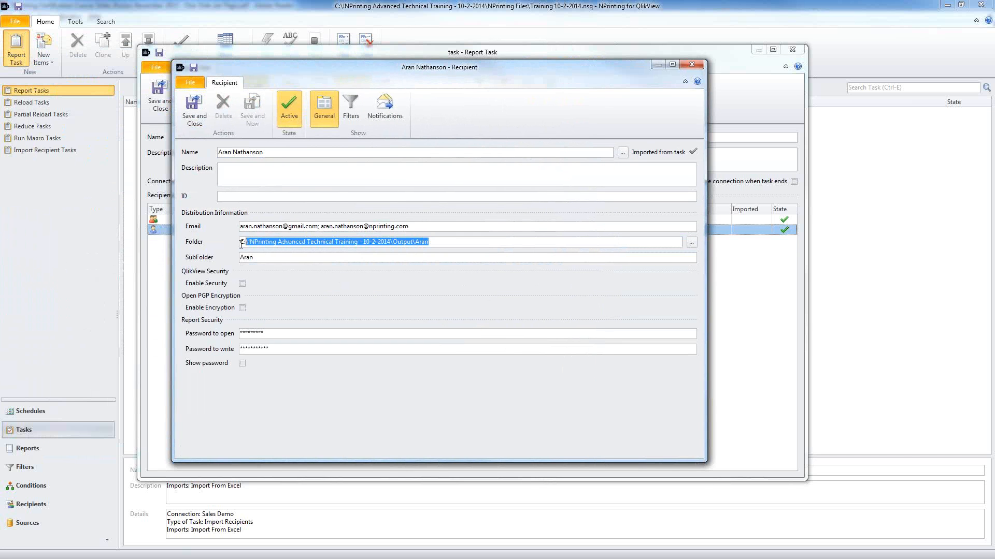
pyautogui.click(359, 113)
pyautogui.click(331, 252)
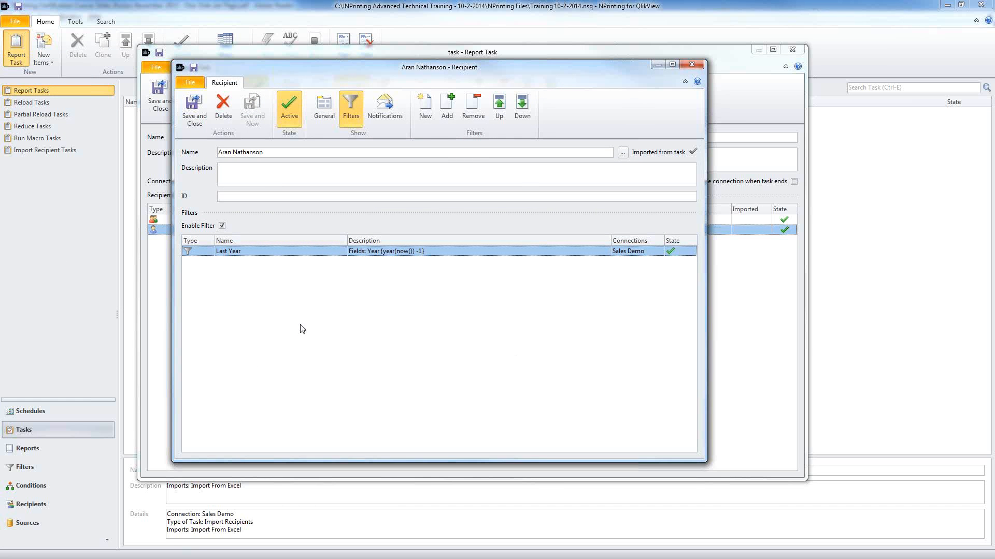
pyautogui.click(694, 65)
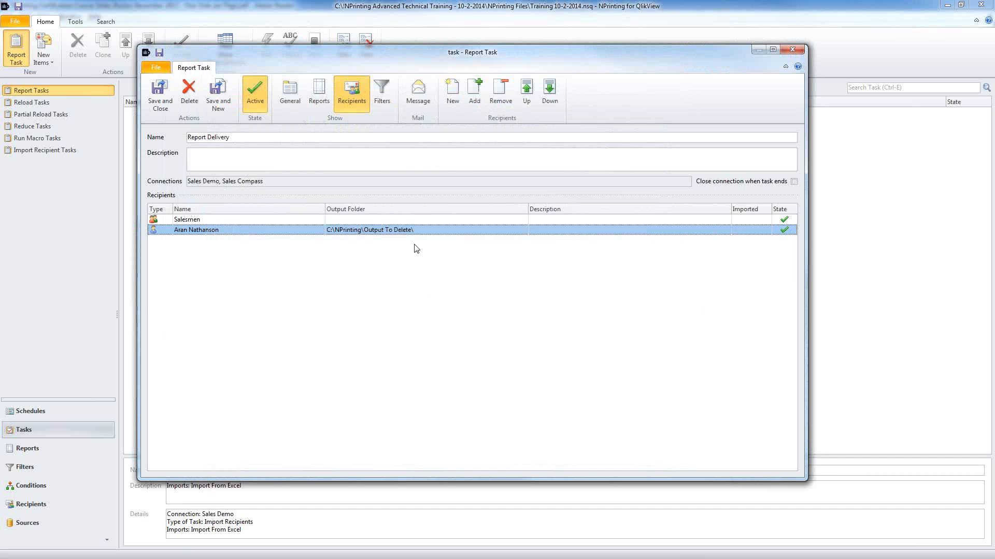
pyautogui.click(382, 92)
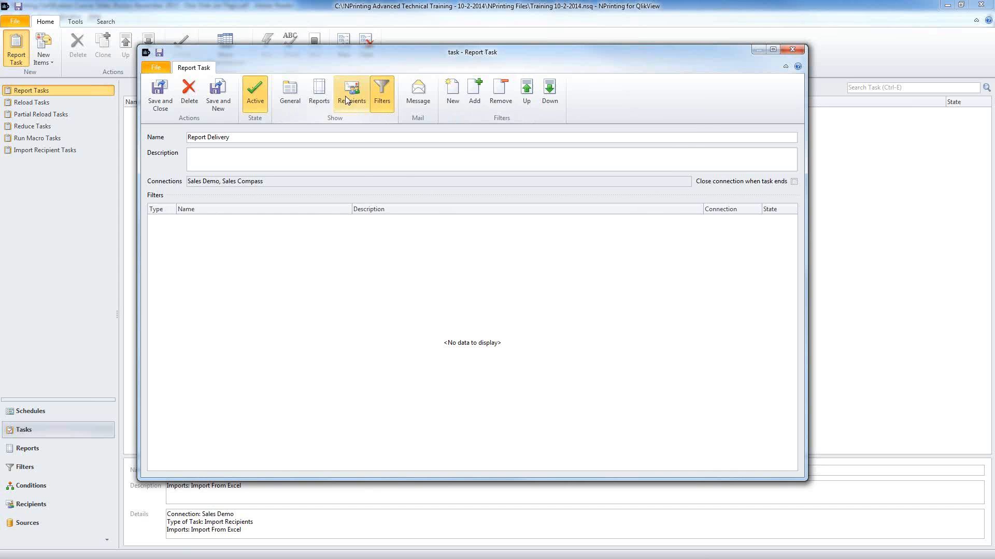
# Step: Enable e-mail for the task and set the subject to 'Attn: ' plus the recipient FullName tag
pyautogui.click(417, 96)
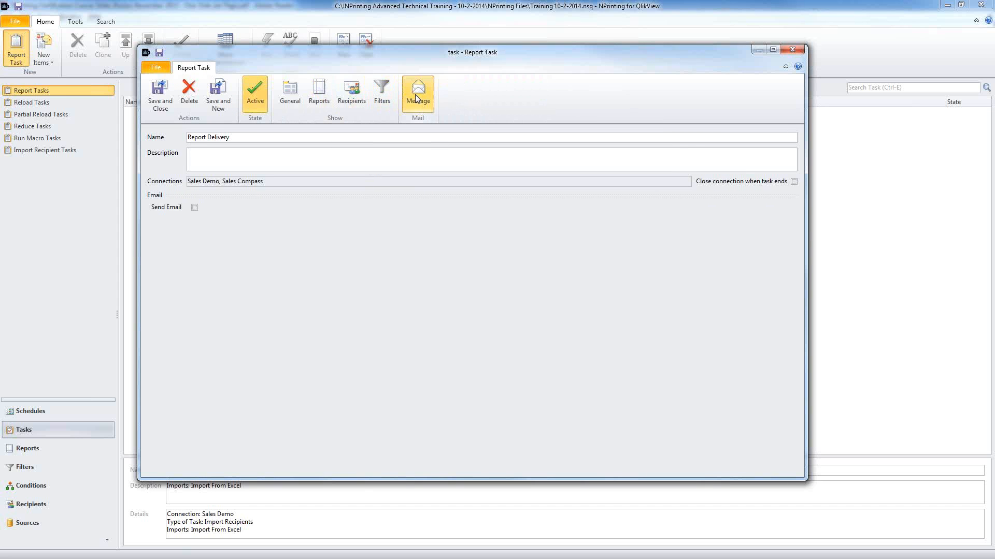
pyautogui.click(195, 207)
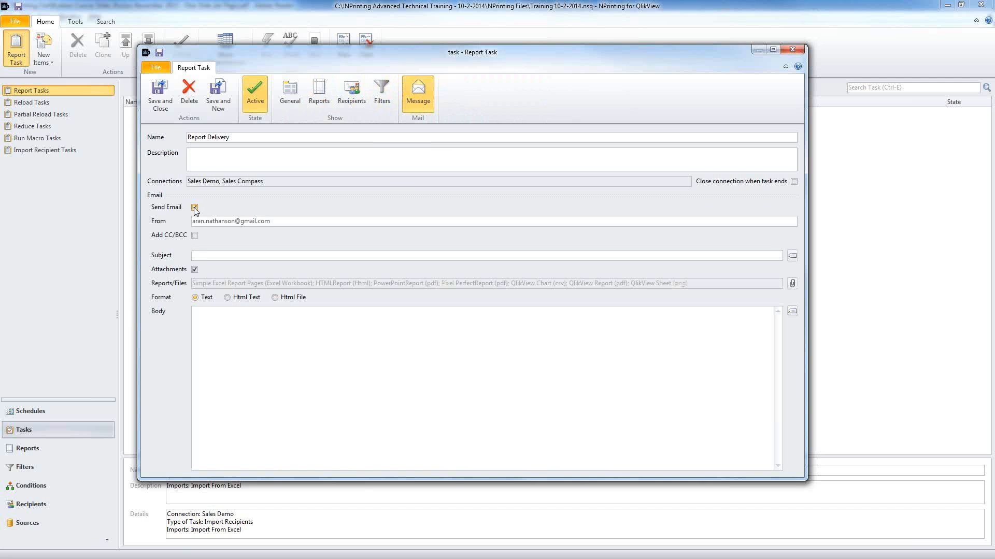
pyautogui.click(208, 253)
pyautogui.click(792, 256)
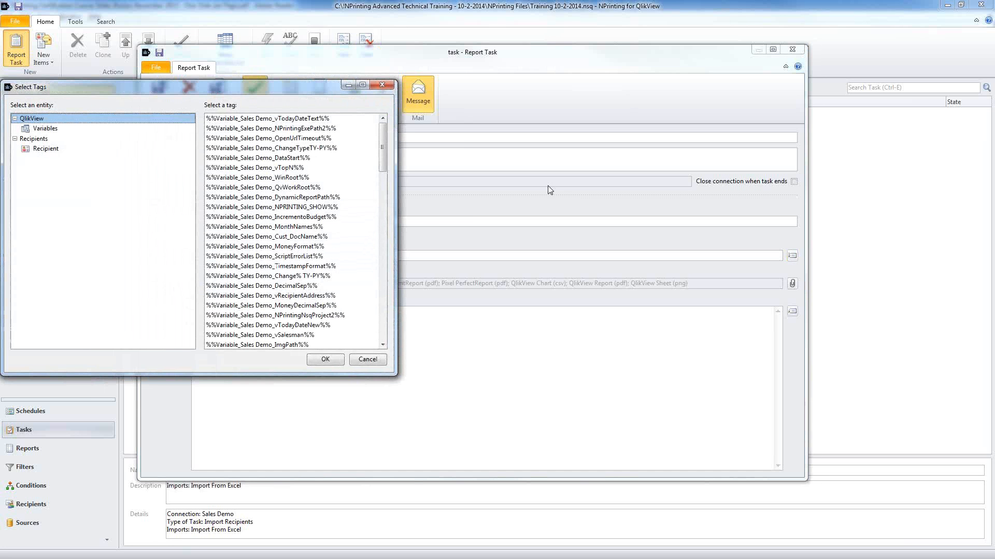
pyautogui.moveTo(236, 141); pyautogui.dragTo(283, 312)
pyautogui.click(50, 150)
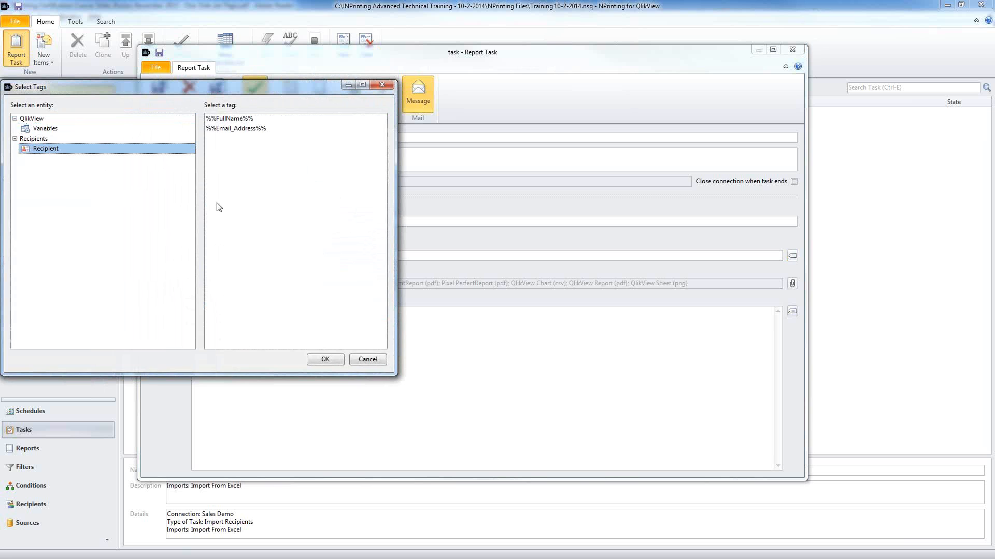
pyautogui.click(247, 119)
pyautogui.click(324, 358)
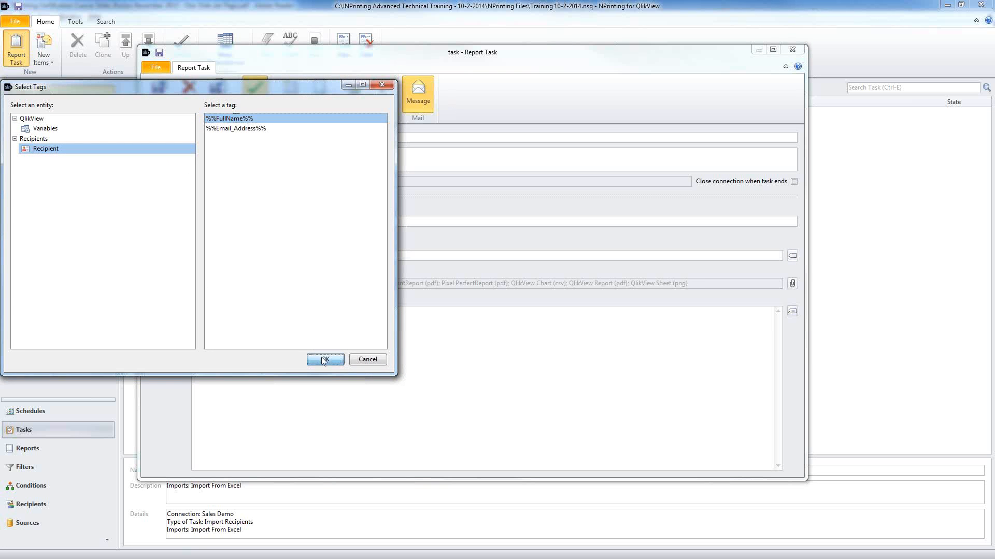
pyautogui.moveTo(274, 256); pyautogui.dragTo(190, 250)
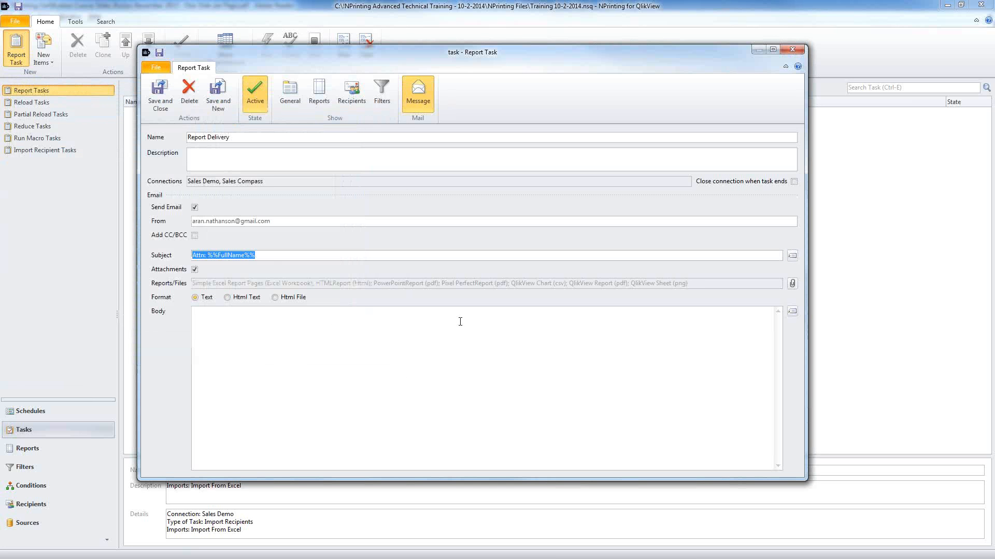
pyautogui.click(792, 283)
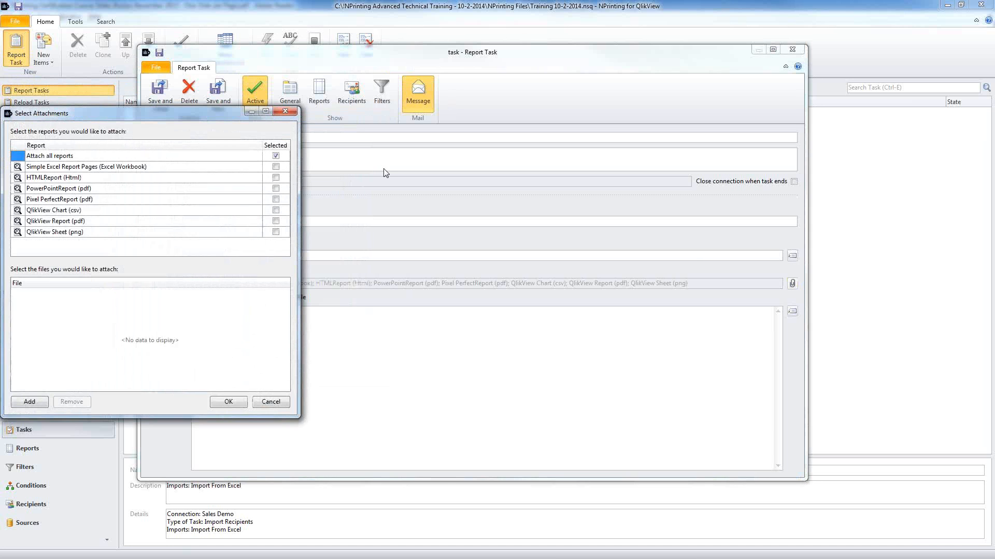
# Step: Attach only Simple Excel Report Pages and QlikView Report (pdf) instead of all reports
pyautogui.click(275, 155)
pyautogui.click(276, 167)
pyautogui.click(275, 220)
# Step: Add SalesDemo.qvw from QlikView Files as an extra attachment, then remove it and confirm
pyautogui.click(31, 403)
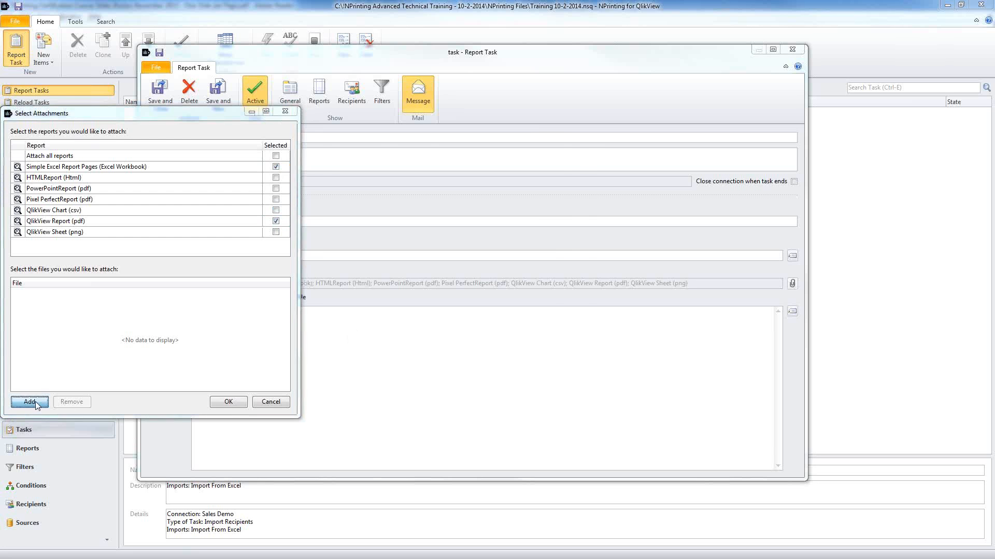
pyautogui.click(203, 24)
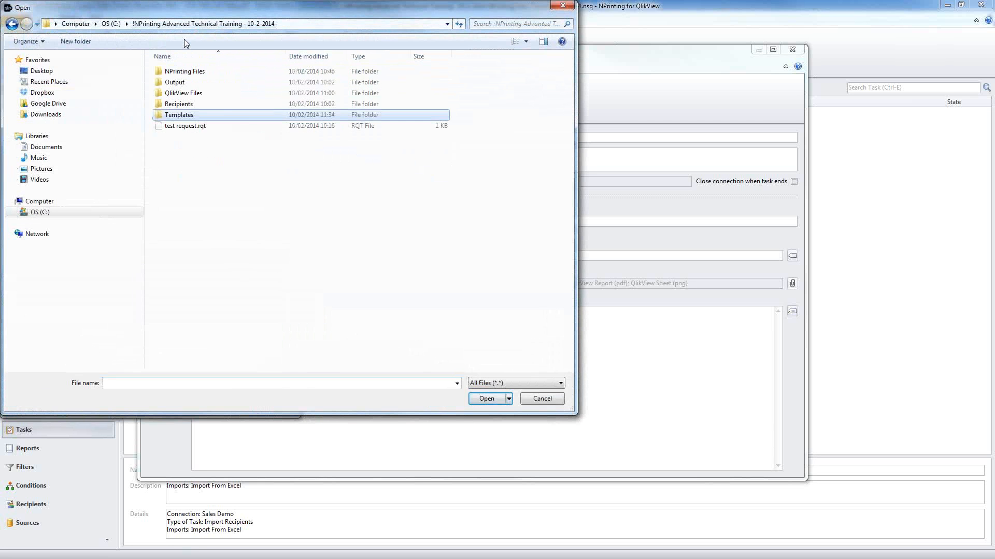
pyautogui.doubleClick(183, 93)
pyautogui.doubleClick(184, 93)
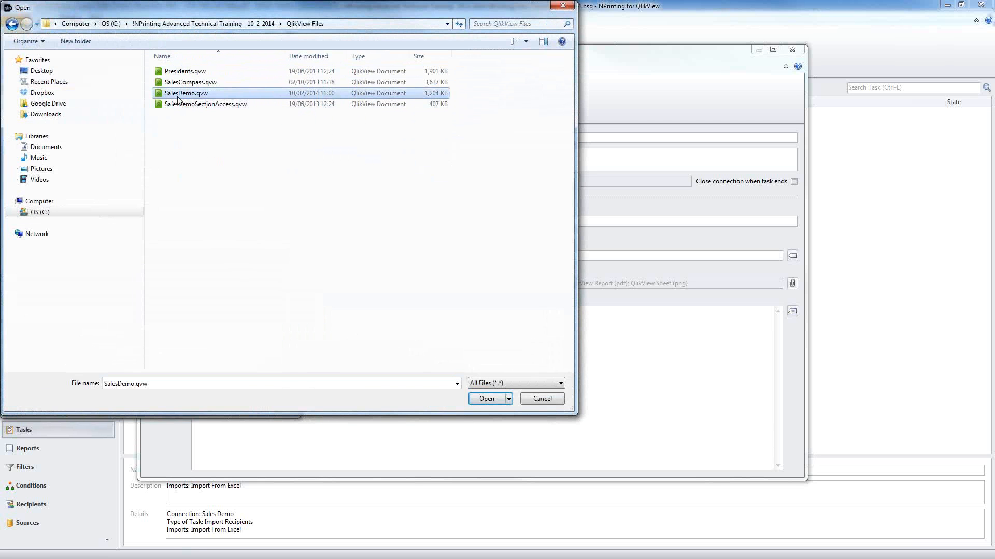
pyautogui.click(231, 294)
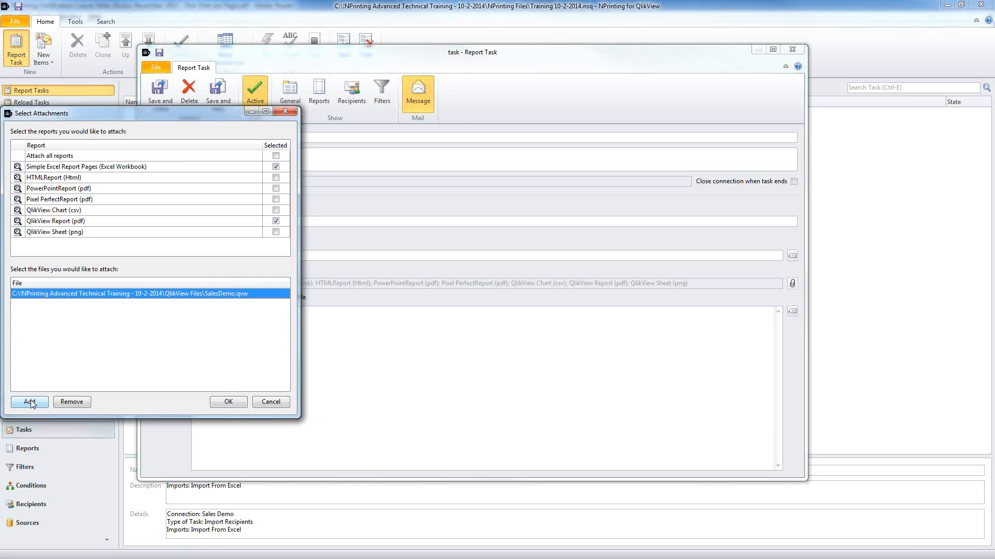
pyautogui.click(72, 402)
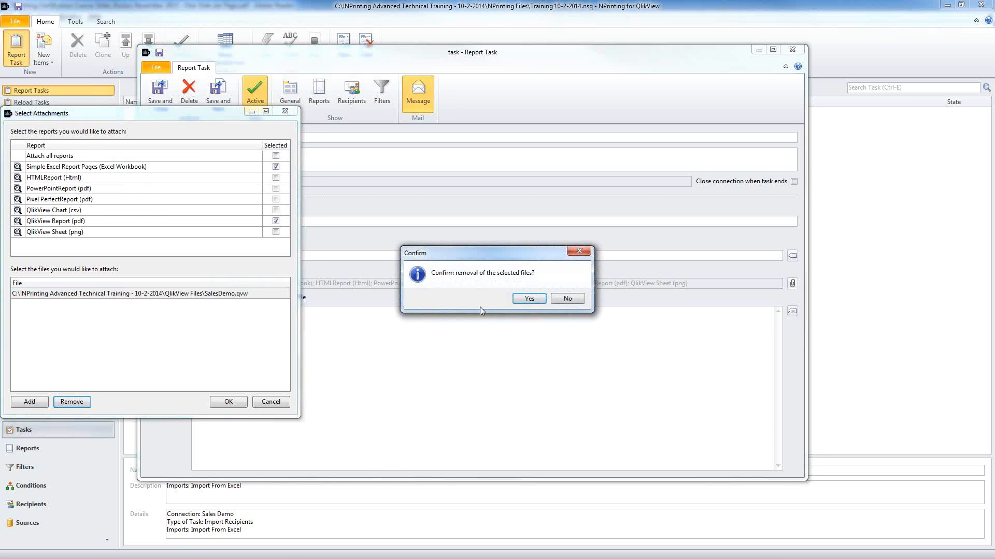
pyautogui.click(529, 299)
pyautogui.click(229, 402)
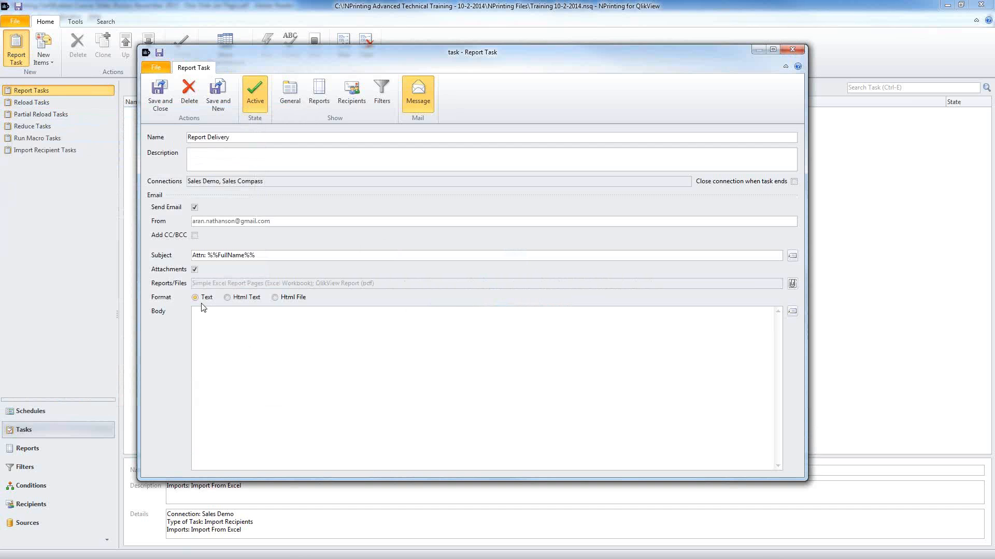
# Step: Set the e-mail format to Html Text
pyautogui.click(227, 298)
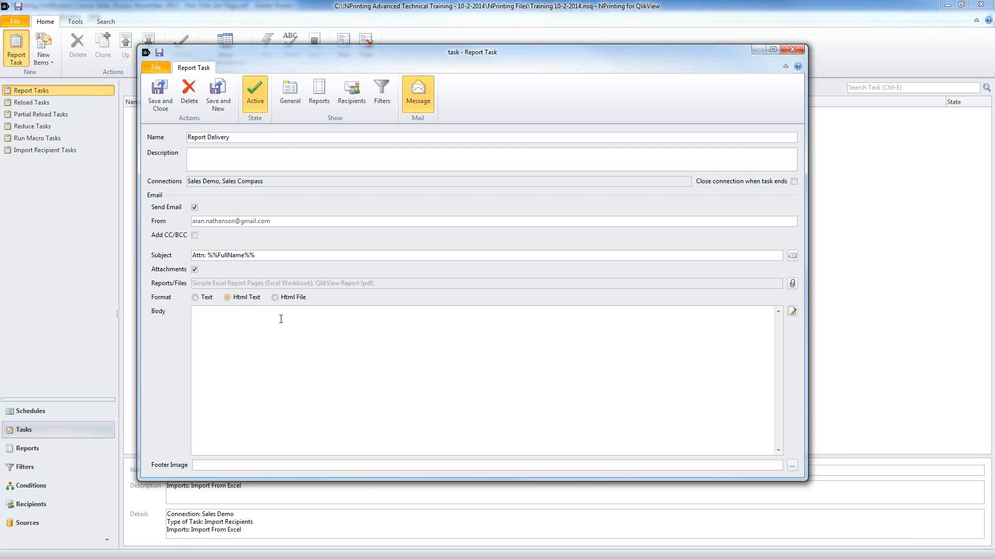
pyautogui.click(276, 299)
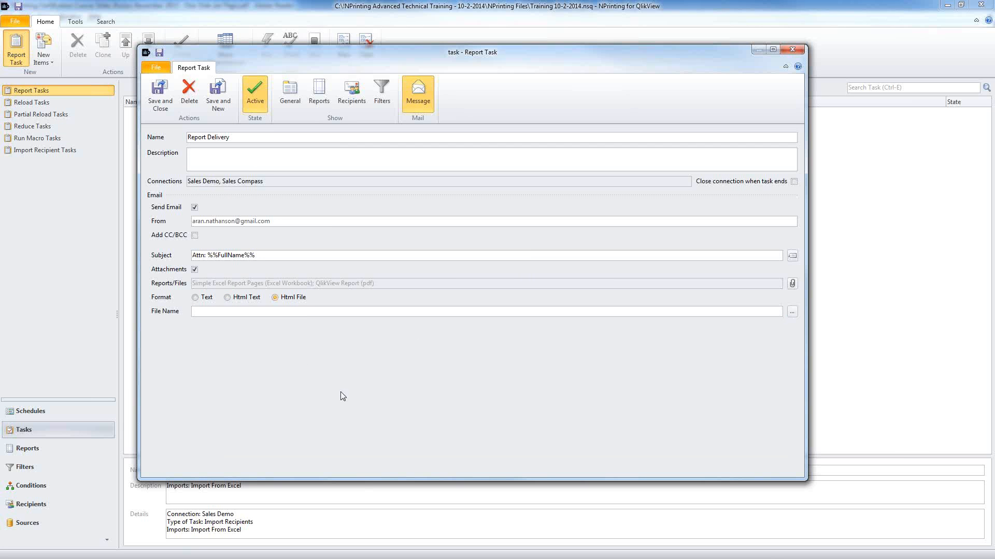
pyautogui.click(227, 298)
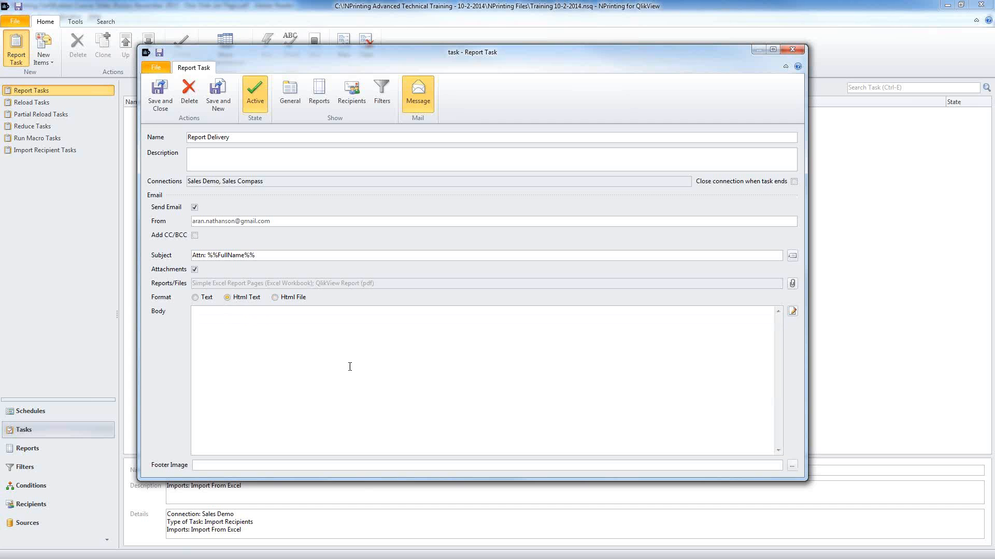
# Step: Write the body greeting 'Dear %%FullName%%' followed by an intro line about the HTML report
pyautogui.click(793, 311)
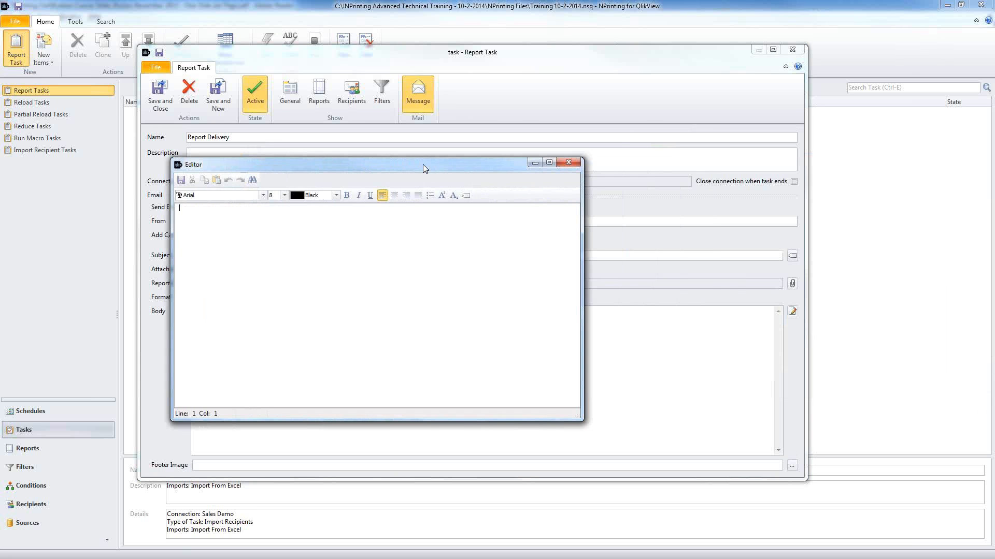
pyautogui.write('Dear')
pyautogui.click(466, 195)
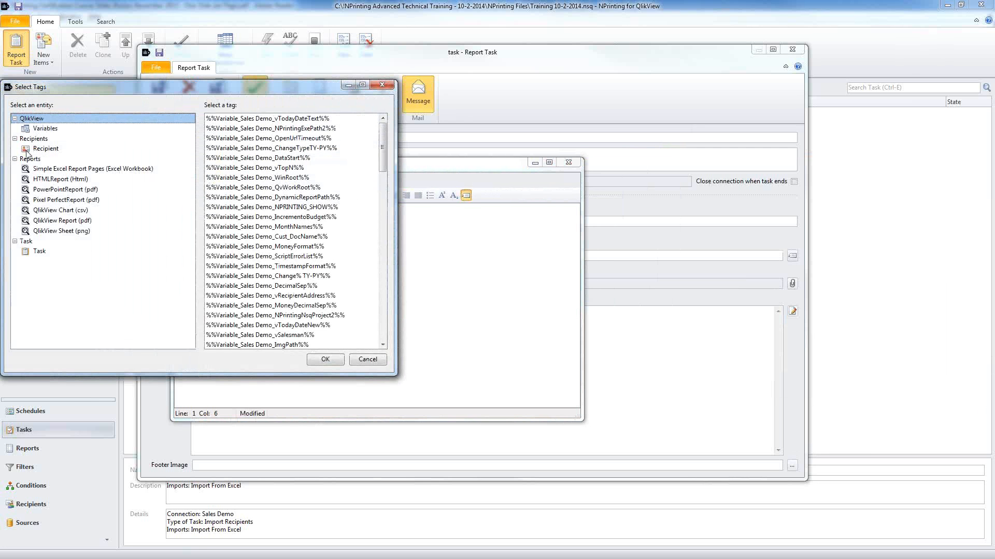
pyautogui.click(26, 150)
pyautogui.click(228, 119)
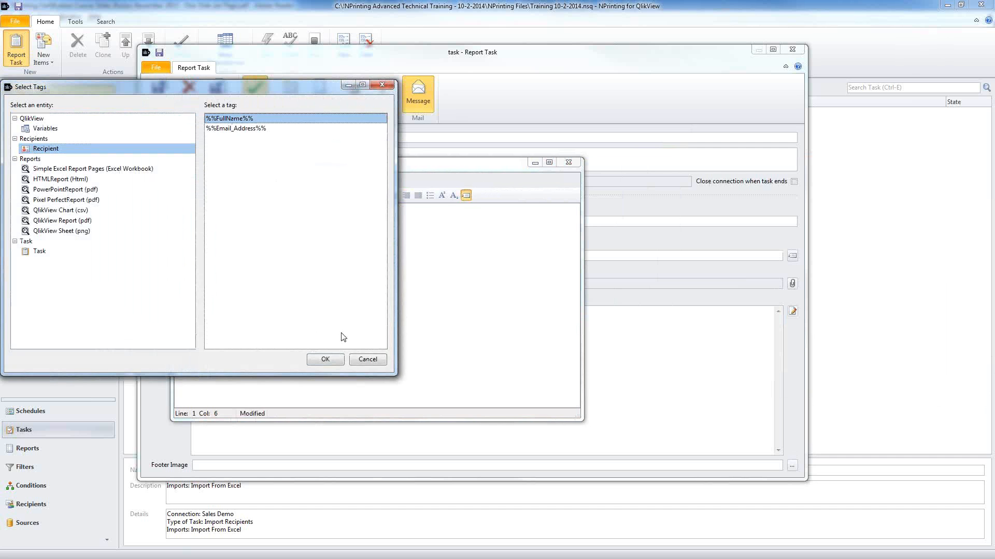
pyautogui.click(337, 360)
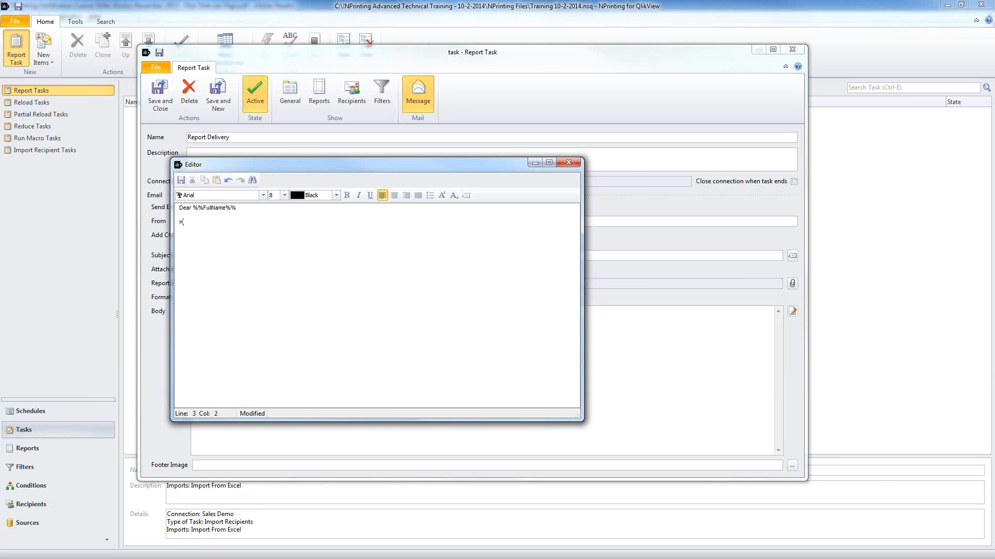
pyautogui.write('ere is your HTML reoort')
# Step: Insert the %%Embed_HTMLReport_html%% tag into the body
pyautogui.click(466, 195)
pyautogui.click(81, 179)
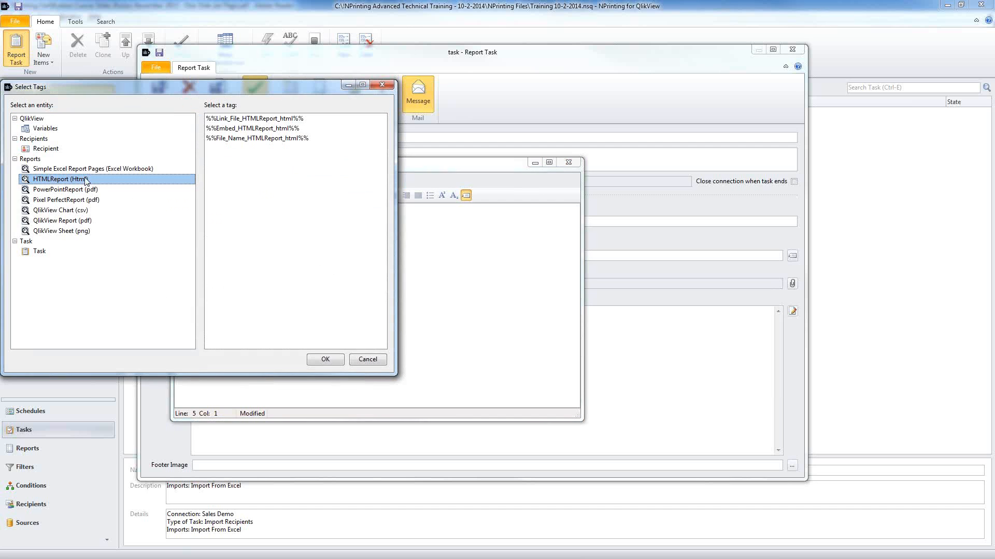
pyautogui.click(241, 129)
pyautogui.click(330, 360)
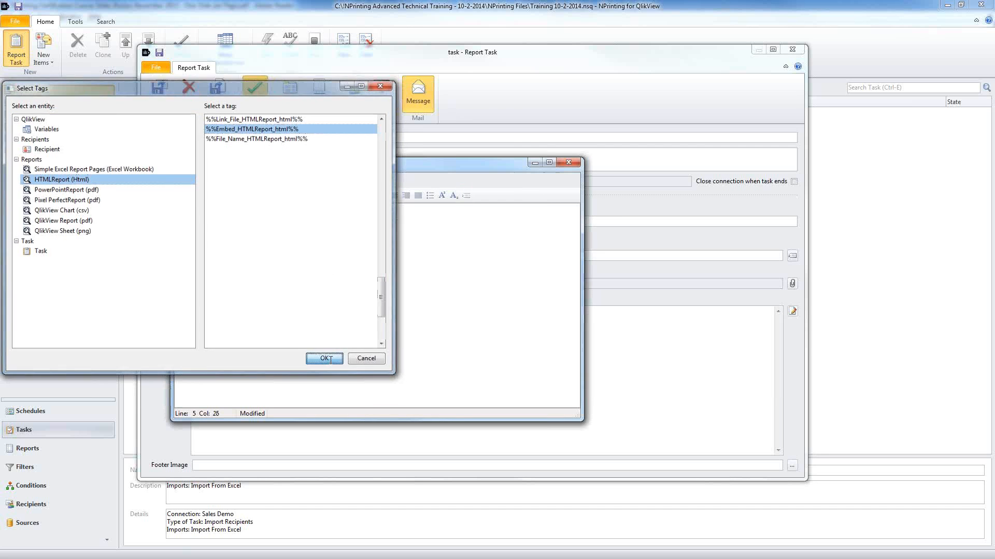
# Step: Set the greeting and intro lines to font size 12
pyautogui.moveTo(268, 238); pyautogui.dragTo(172, 236)
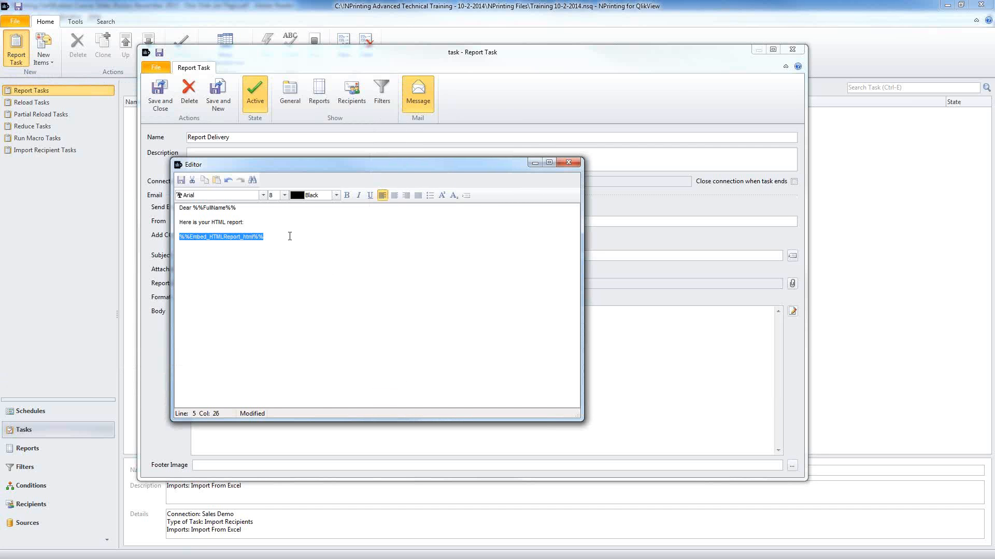
pyautogui.moveTo(279, 236); pyautogui.dragTo(175, 199)
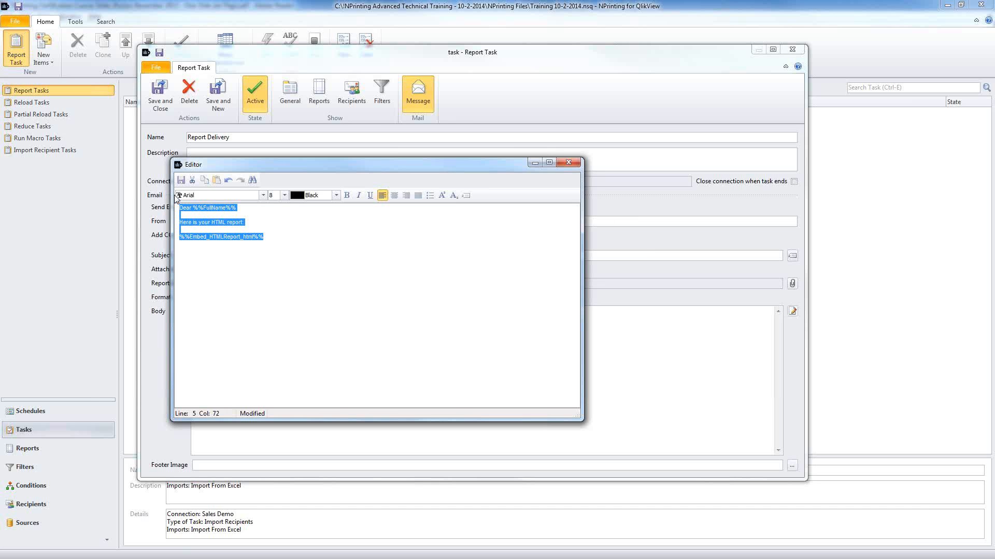
pyautogui.moveTo(265, 219); pyautogui.dragTo(164, 207)
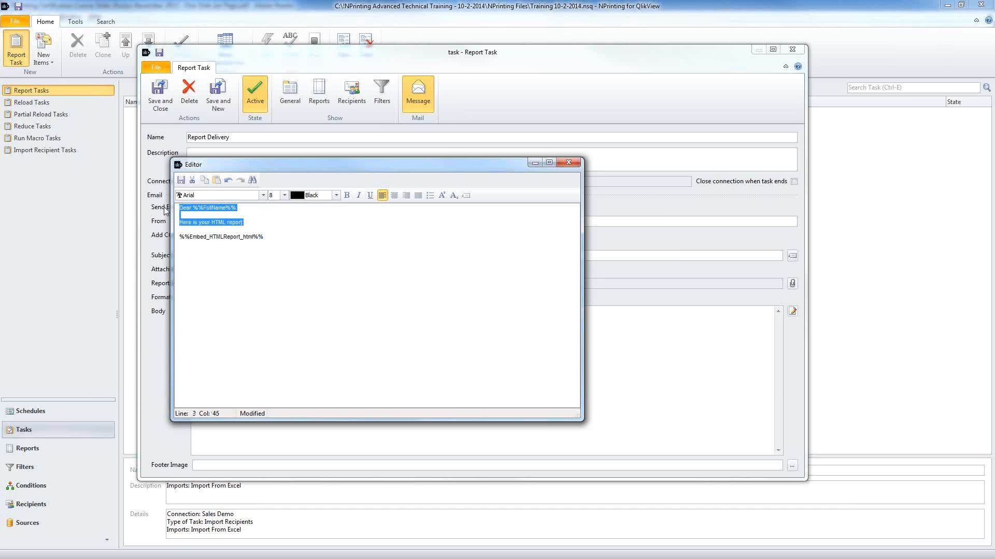
pyautogui.click(285, 195)
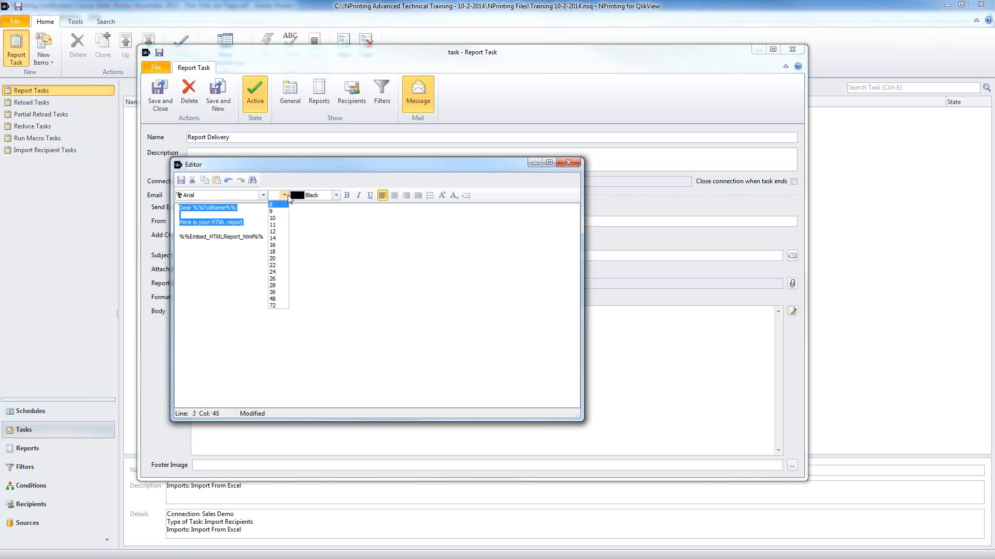
pyautogui.click(274, 232)
# Step: Add the line 'Your other reports are saved here' and start a new line
pyautogui.click(273, 244)
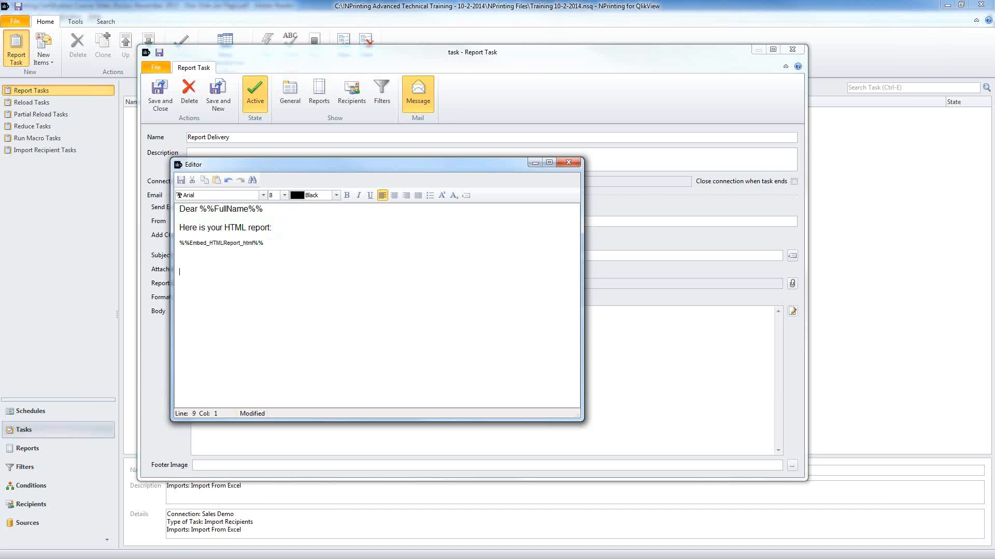
pyautogui.write('Your repo')
pyautogui.press('BackSpace')
pyautogui.press('BackSpace')
pyautogui.press('BackSpace')
pyautogui.press('BackSpace')
pyautogui.write('other reports are saved here')
pyautogui.press('Return')
pyautogui.press('Return')
# Step: Insert link tags for the Simple Excel Report Pages and QlikView Report (pdf) reports
pyautogui.click(466, 195)
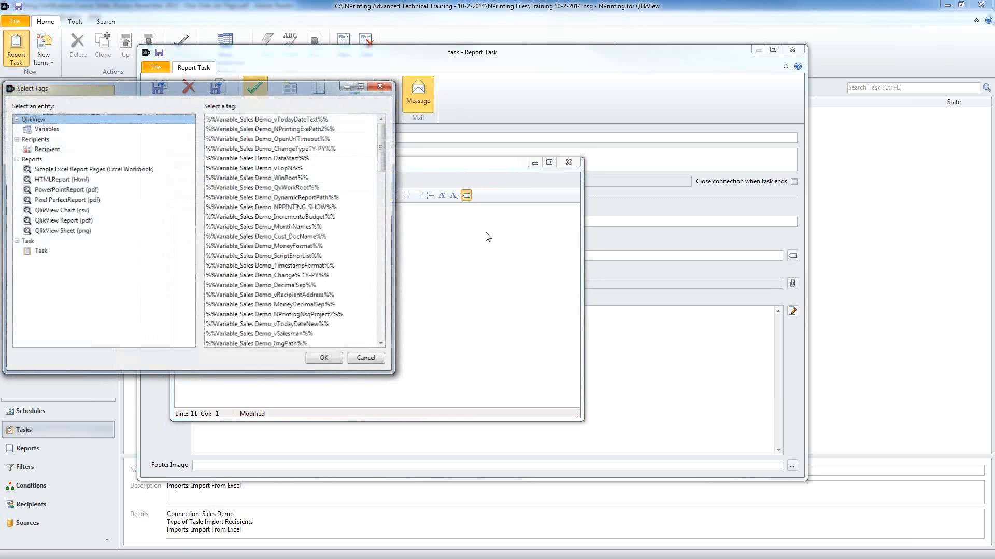
pyautogui.click(101, 169)
pyautogui.click(234, 119)
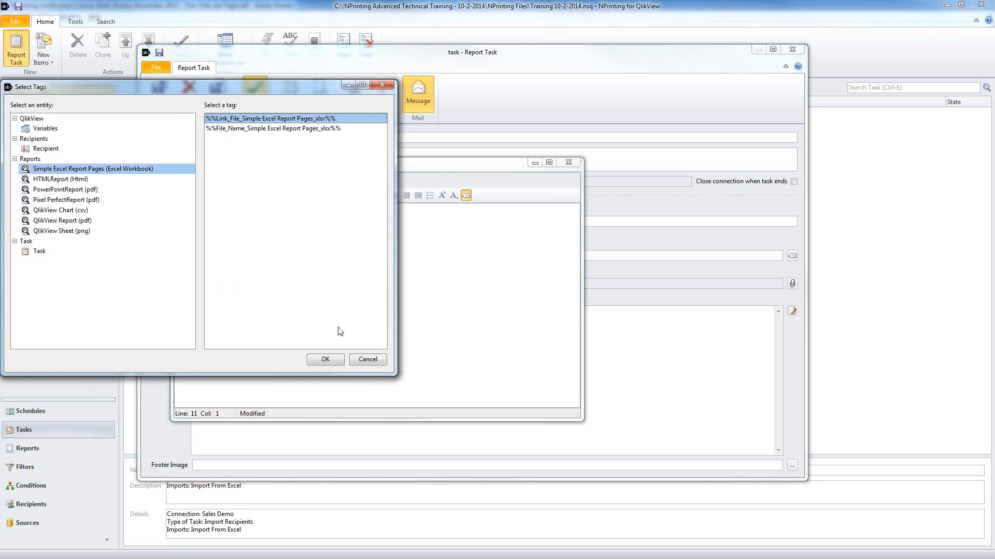
pyautogui.click(324, 360)
pyautogui.doubleClick(213, 287)
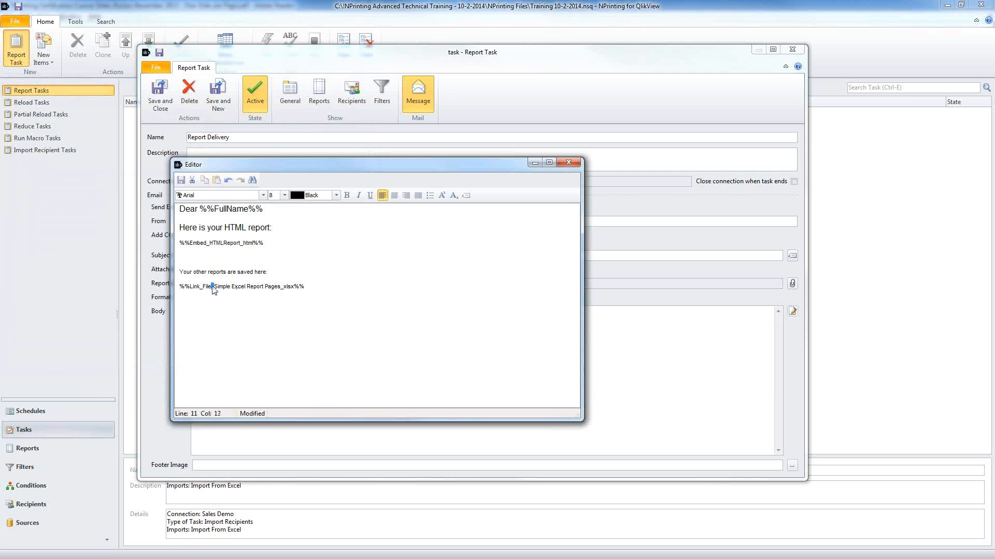
pyautogui.moveTo(311, 293); pyautogui.dragTo(167, 286)
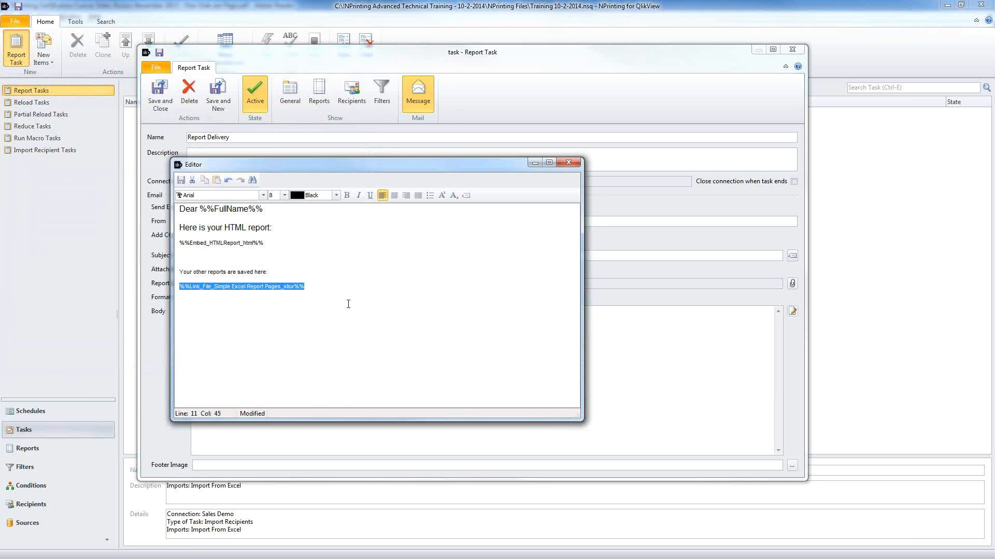
pyautogui.click(330, 282)
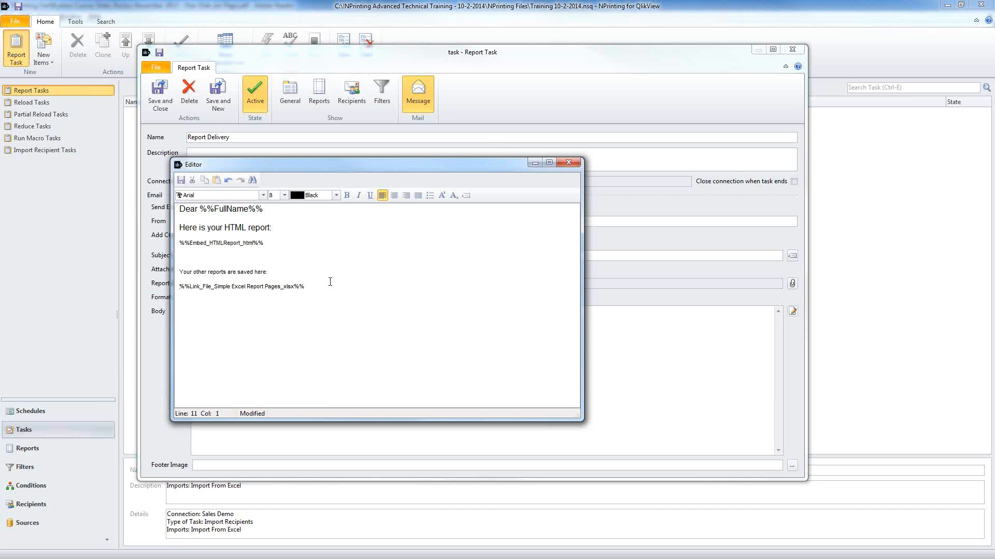
pyautogui.click(465, 195)
pyautogui.click(57, 223)
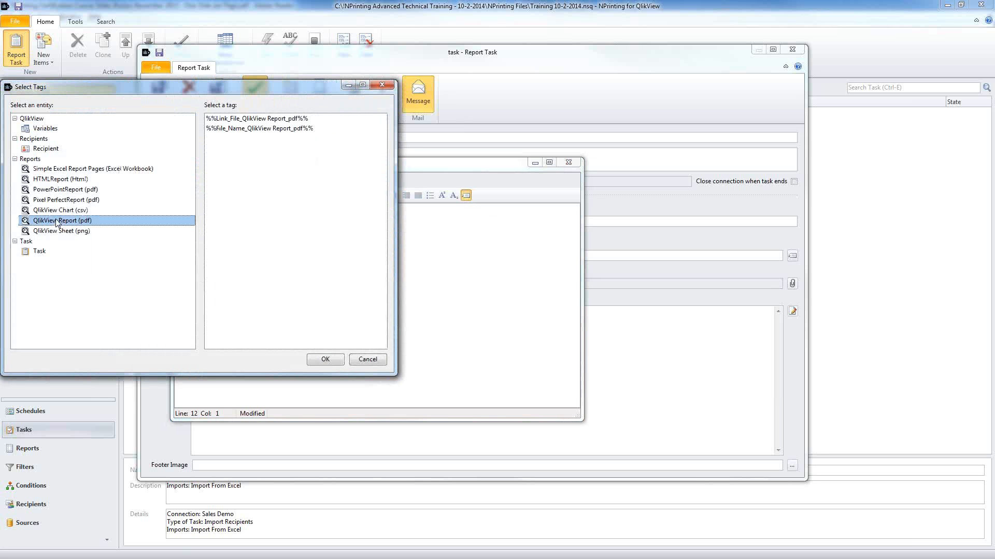
pyautogui.click(239, 119)
pyautogui.click(325, 359)
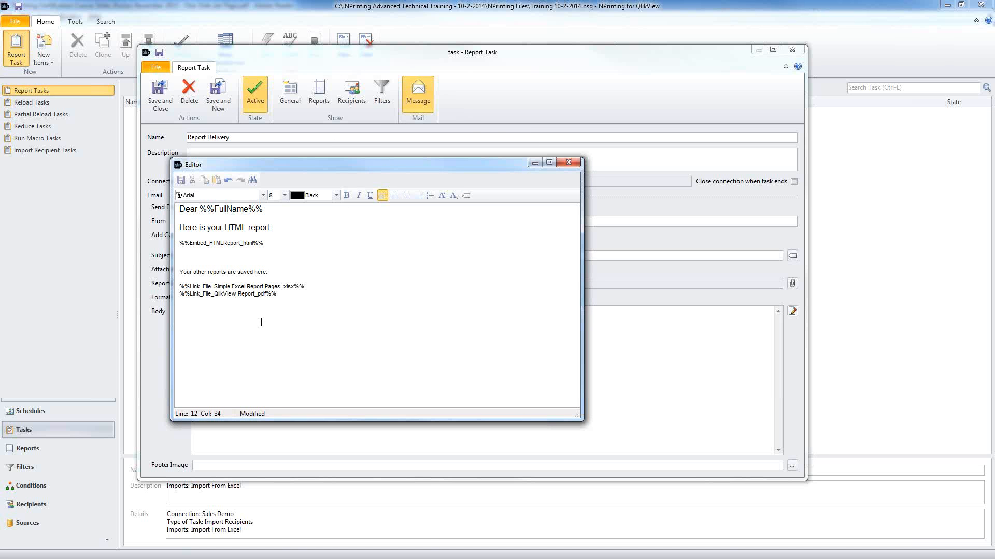
# Step: Set the closing line and both report links to size 11 and close the body editor
pyautogui.moveTo(293, 295); pyautogui.dragTo(179, 275)
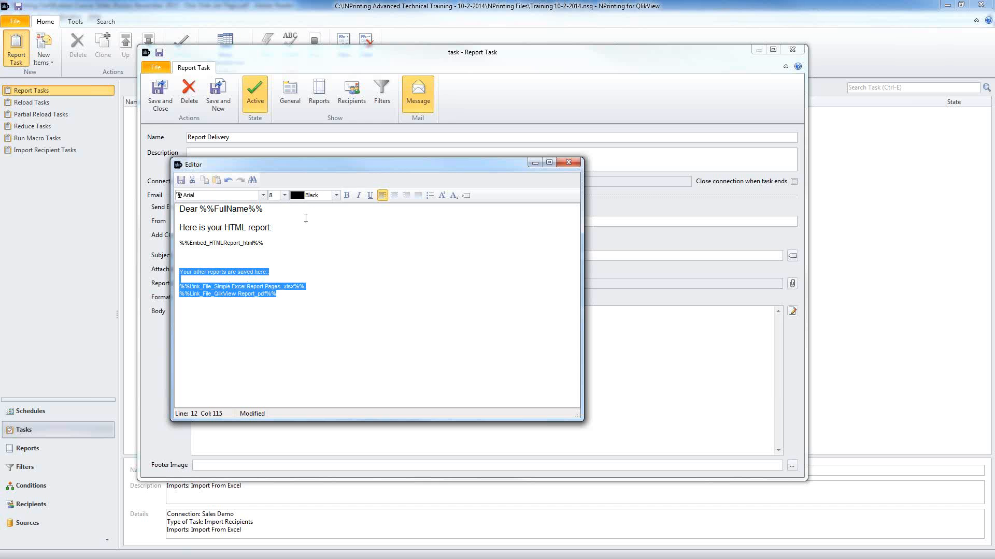
pyautogui.click(284, 195)
pyautogui.click(277, 226)
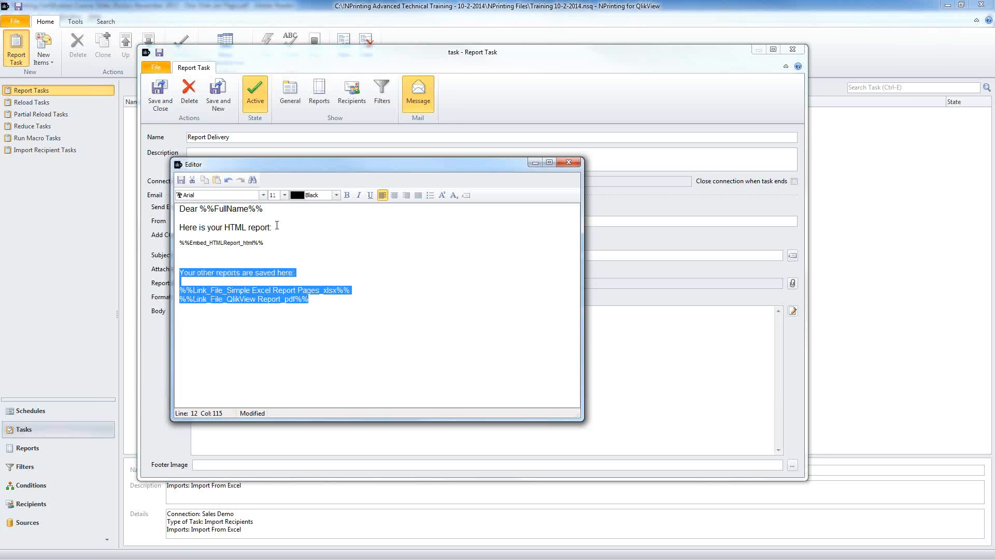
pyautogui.click(281, 330)
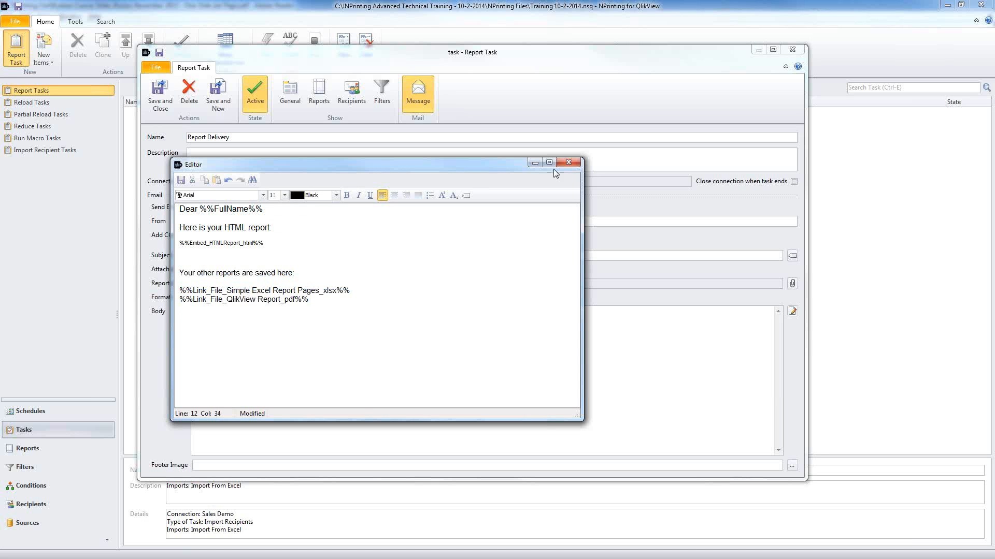
pyautogui.click(568, 162)
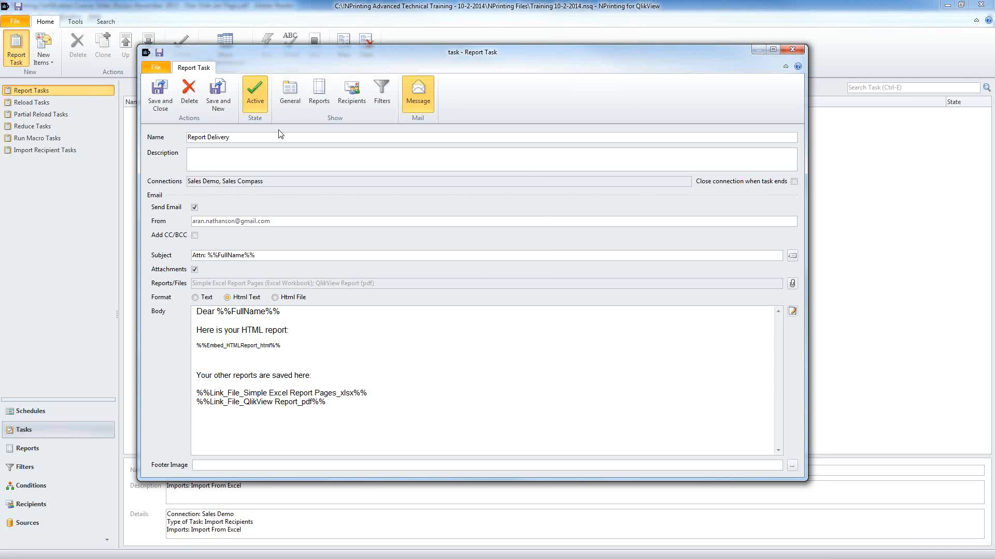
pyautogui.click(291, 93)
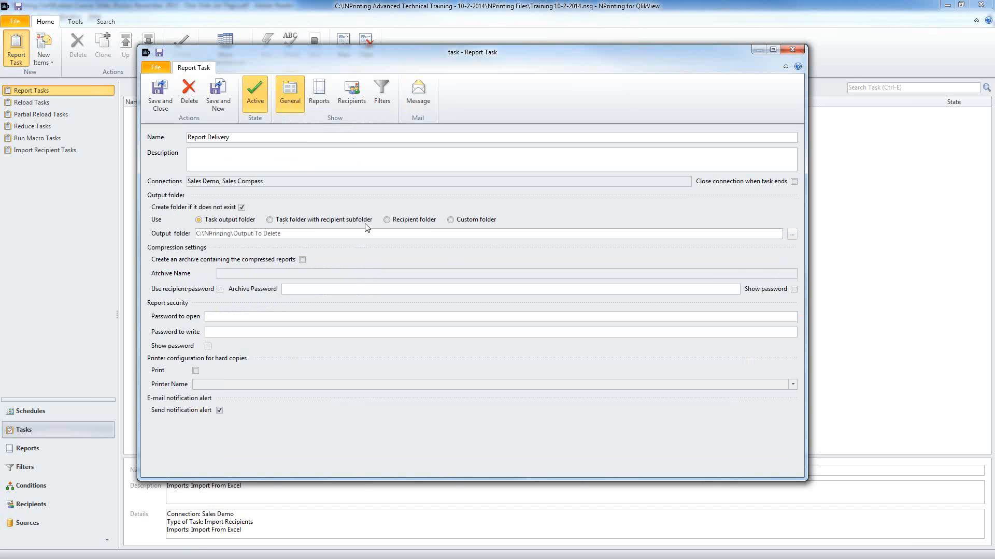
# Step: Choose the Recipient folder output option and check a recipient's folder path
pyautogui.click(387, 220)
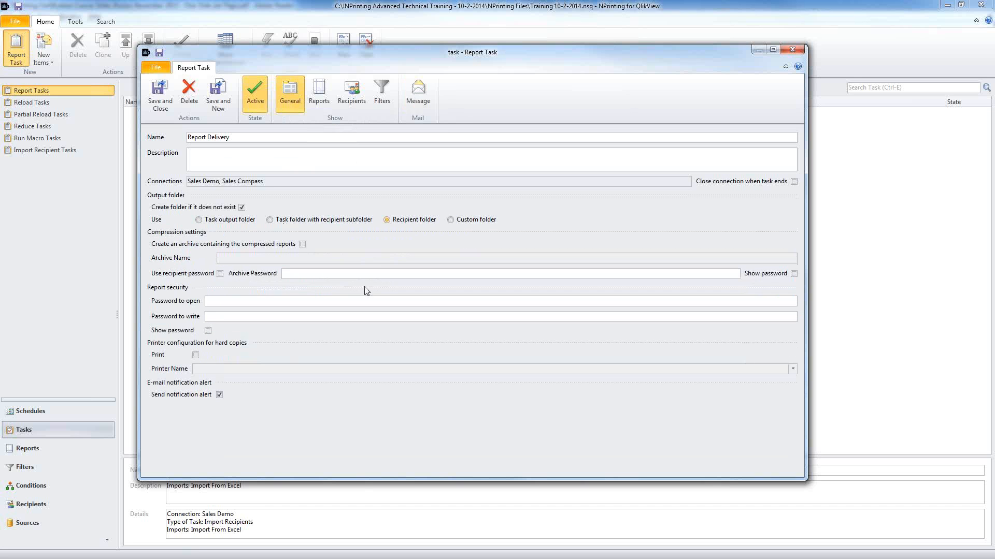
pyautogui.click(350, 92)
pyautogui.click(354, 233)
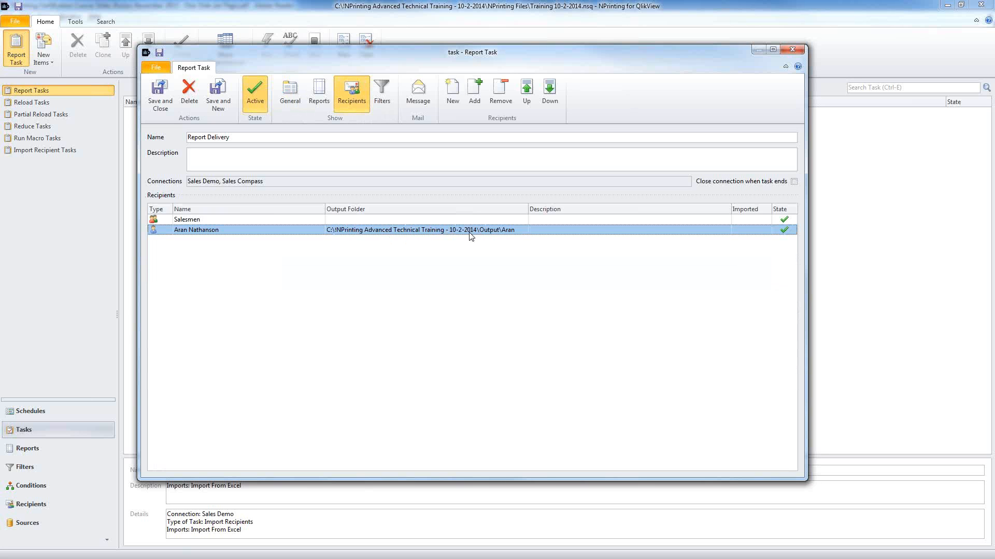
pyautogui.click(287, 101)
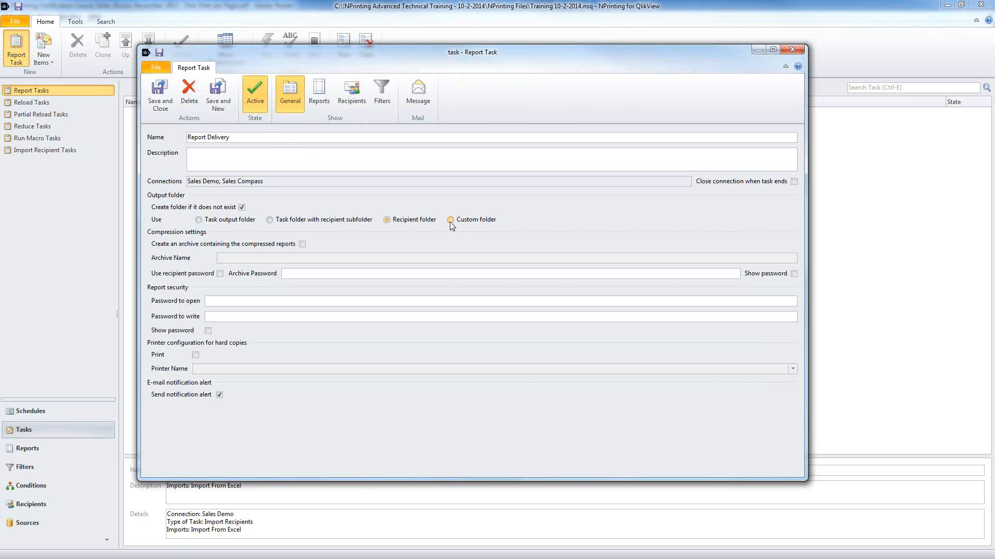
# Step: Try a custom output folder made of an Ftp part and a recipient-name part
pyautogui.click(450, 220)
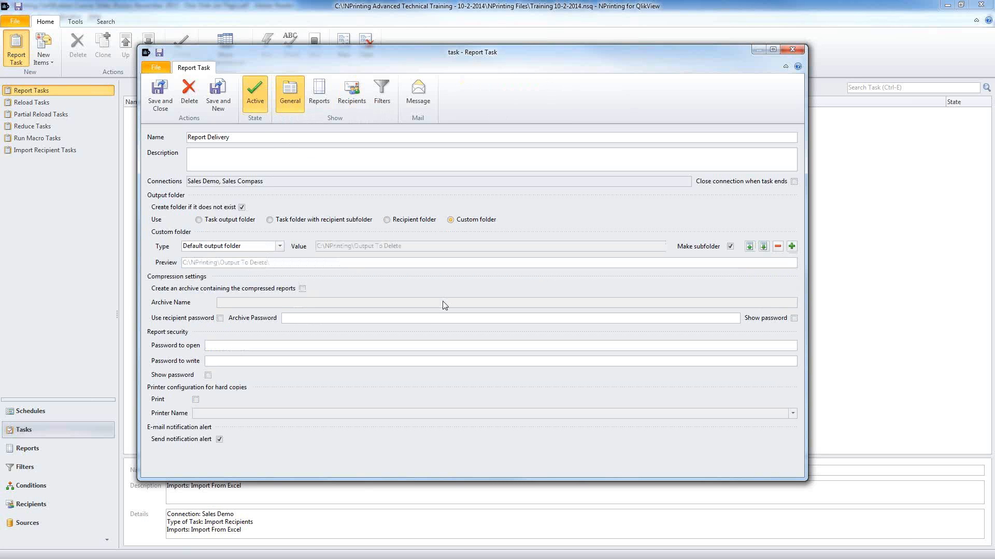
pyautogui.click(280, 246)
pyautogui.click(243, 310)
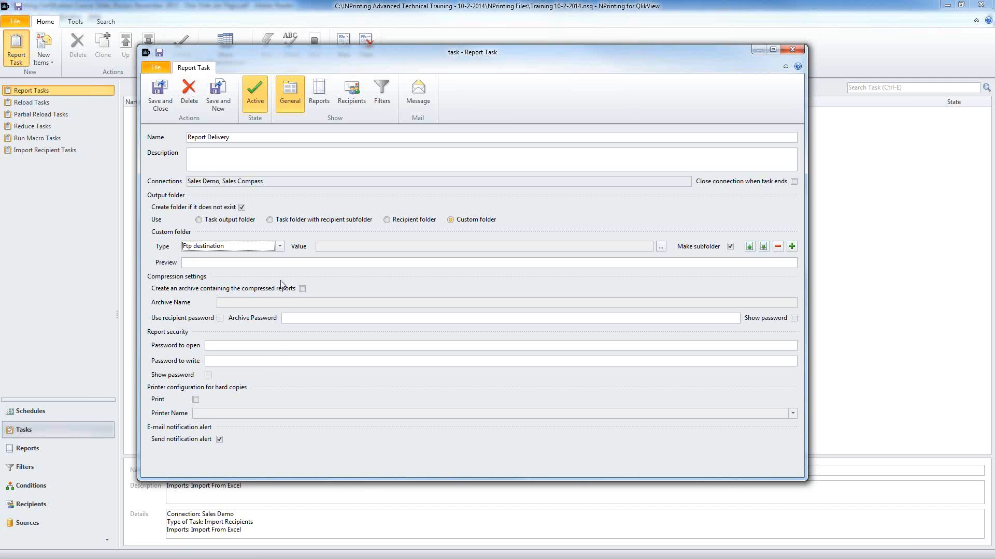
pyautogui.click(792, 247)
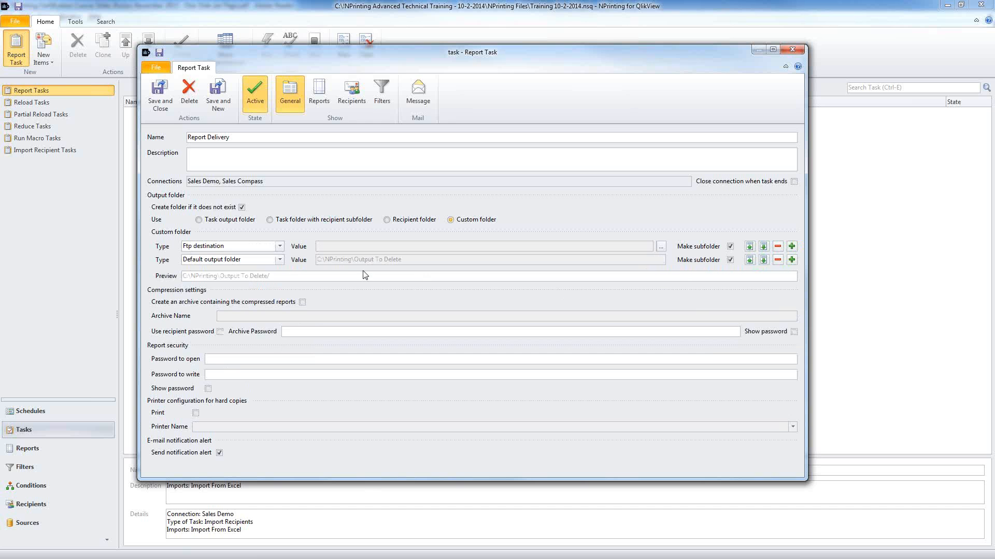
pyautogui.click(280, 259)
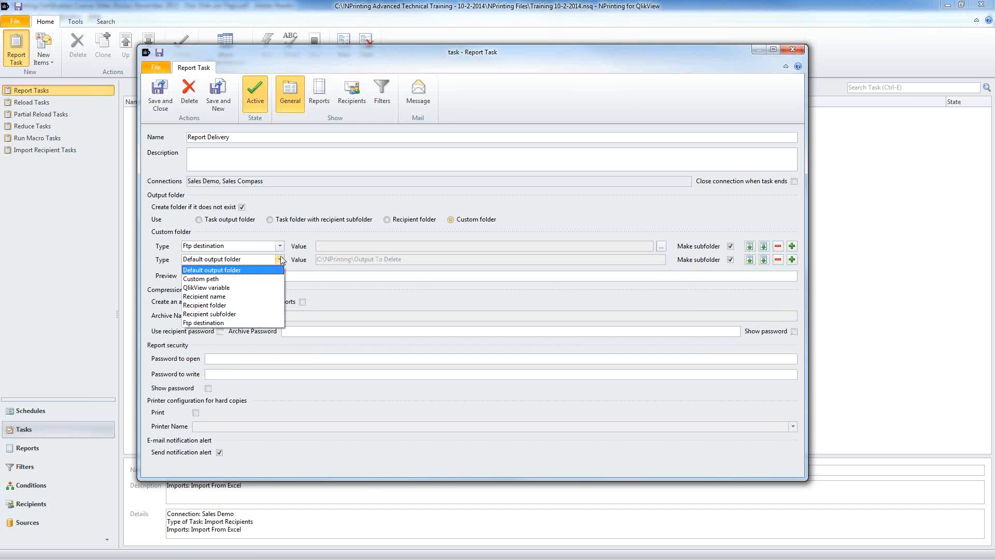
pyautogui.click(232, 297)
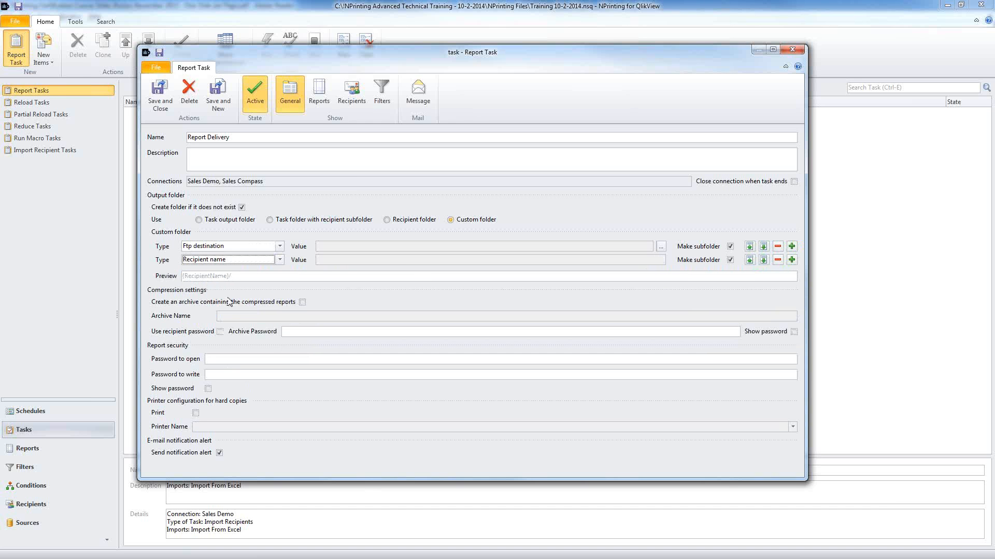
pyautogui.click(234, 247)
pyautogui.click(661, 248)
# Step: Revert to the Recipient folder option and leave Create an archive unchecked
pyautogui.click(387, 220)
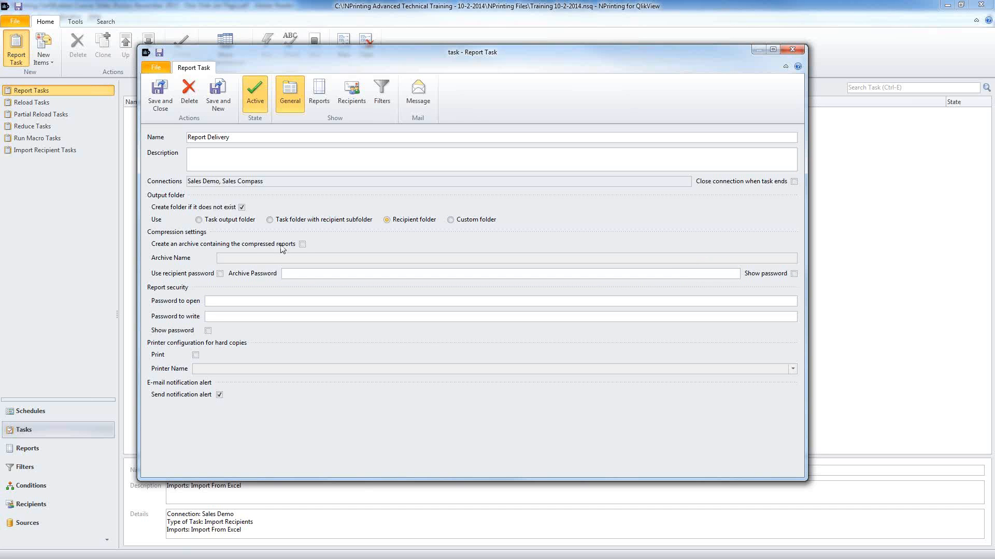
pyautogui.click(303, 245)
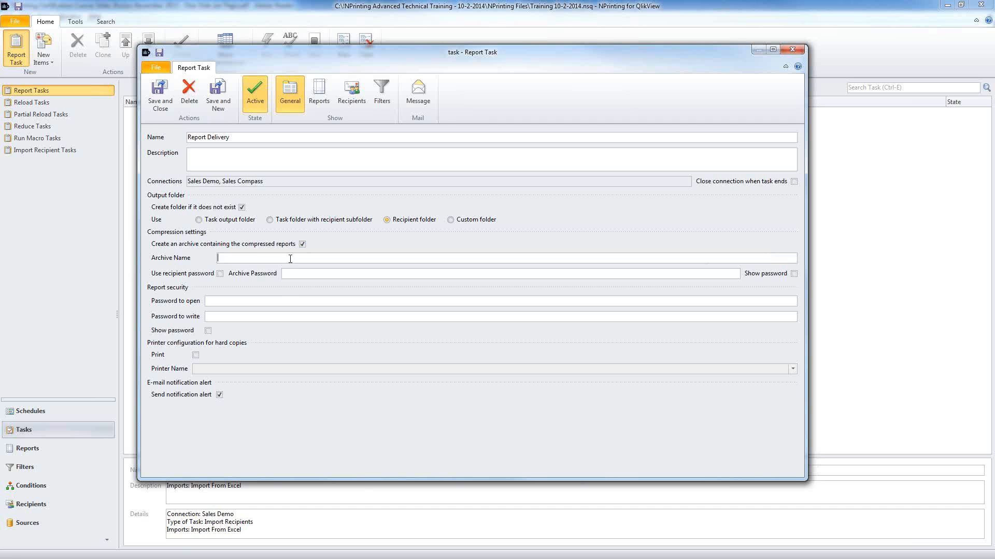
pyautogui.click(302, 244)
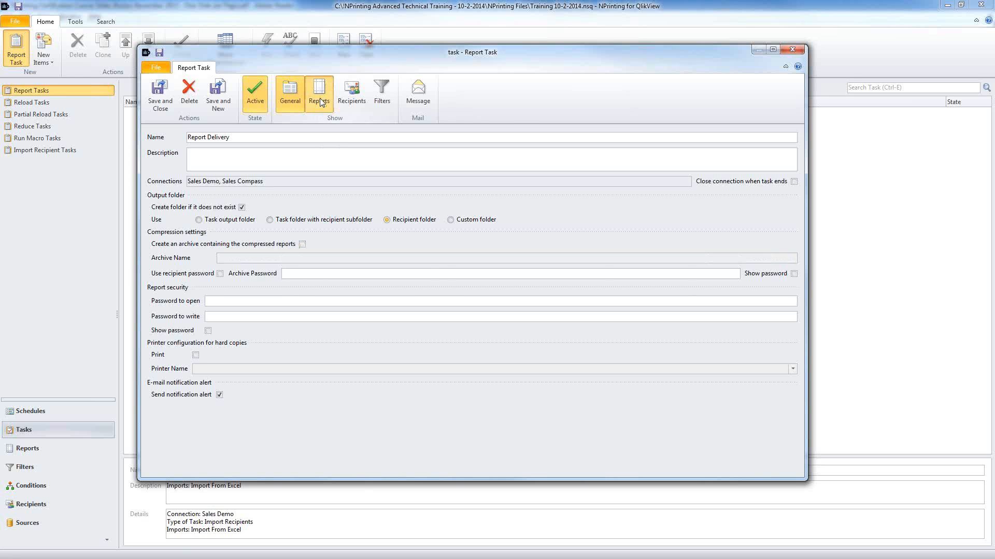
# Step: Toggle compression on the PowerPointReport and Simple Excel Report Pages outputs, leaving both uncompressed
pyautogui.click(319, 98)
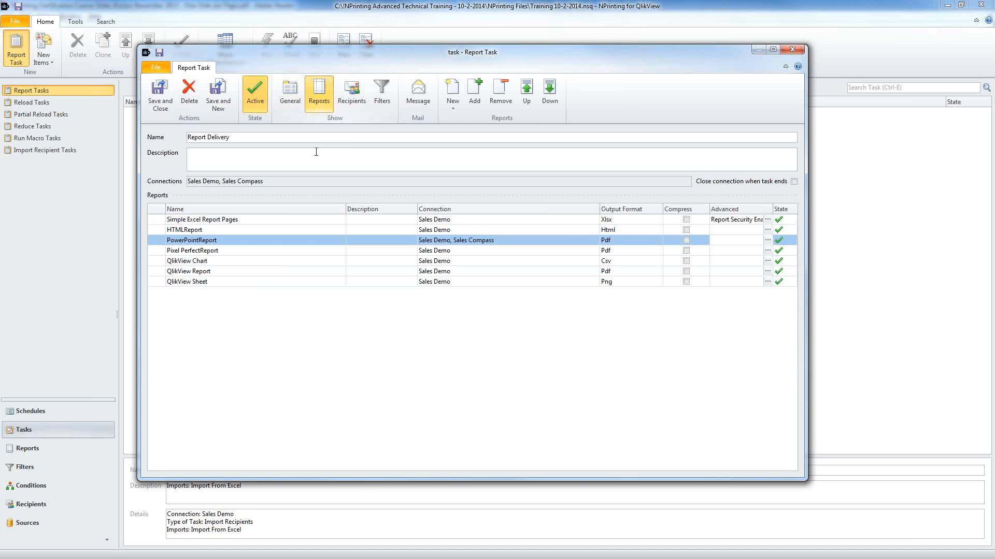
pyautogui.click(686, 219)
pyautogui.click(686, 240)
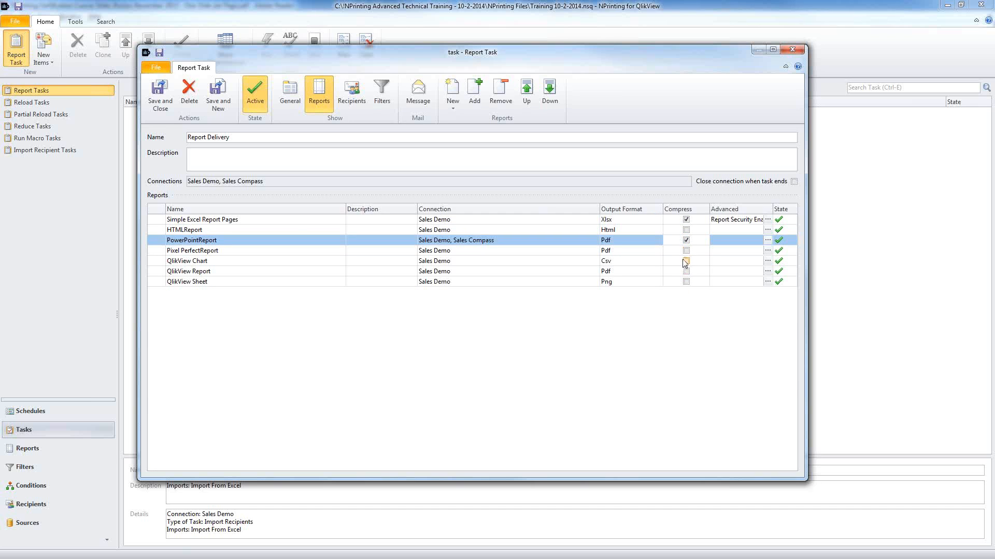
pyautogui.click(685, 240)
pyautogui.click(686, 220)
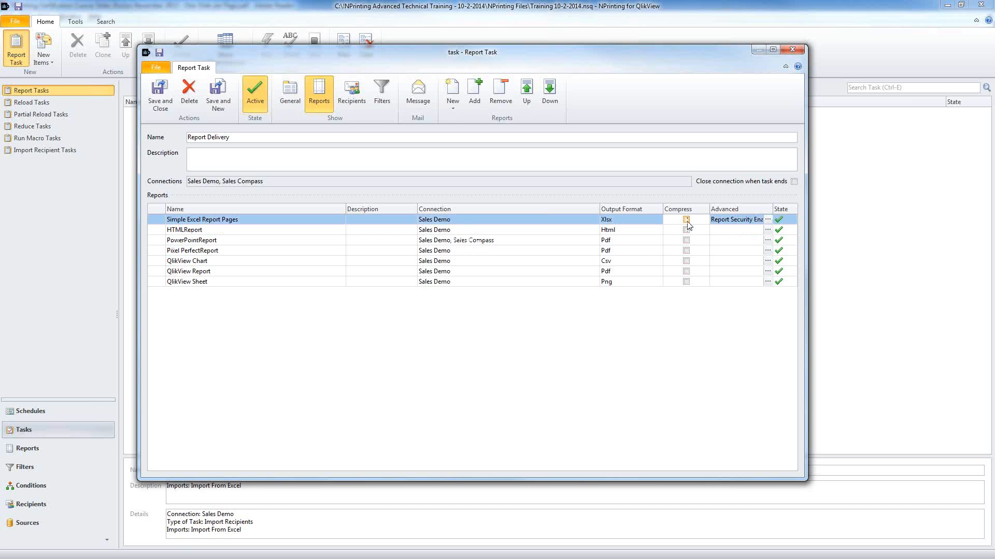
pyautogui.click(290, 96)
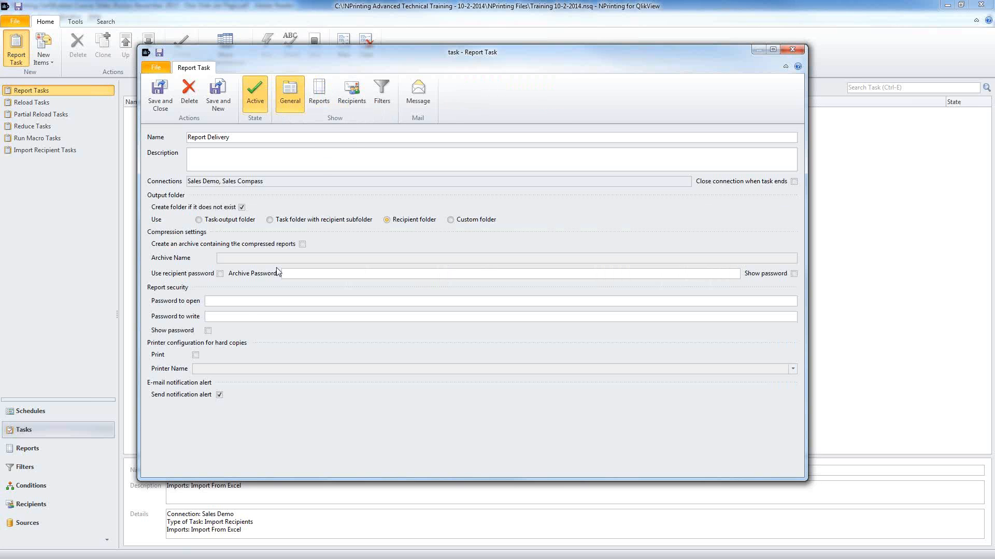
# Step: Enable Print and choose the Beorn PPD printer as the printer name
pyautogui.click(229, 315)
pyautogui.click(195, 355)
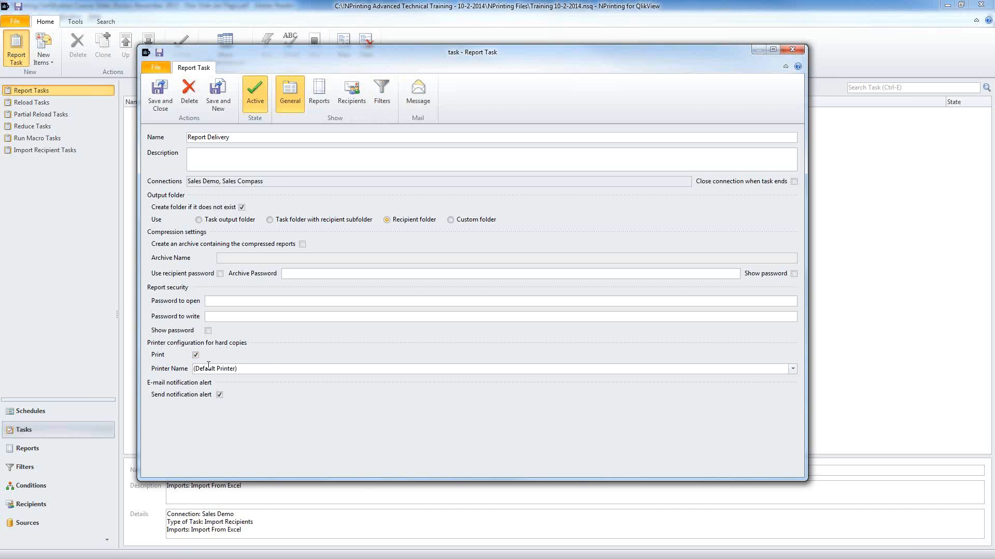
pyautogui.click(792, 369)
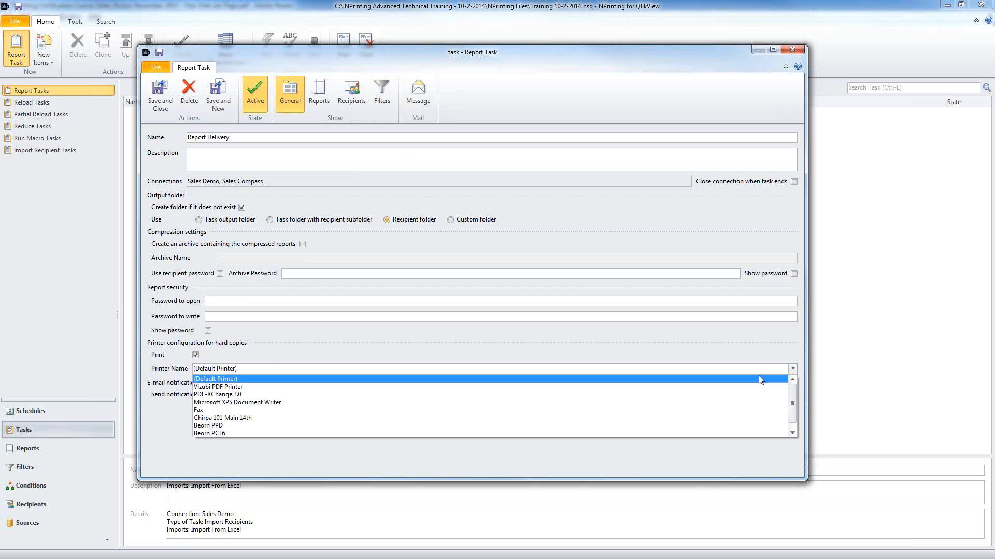
pyautogui.click(359, 426)
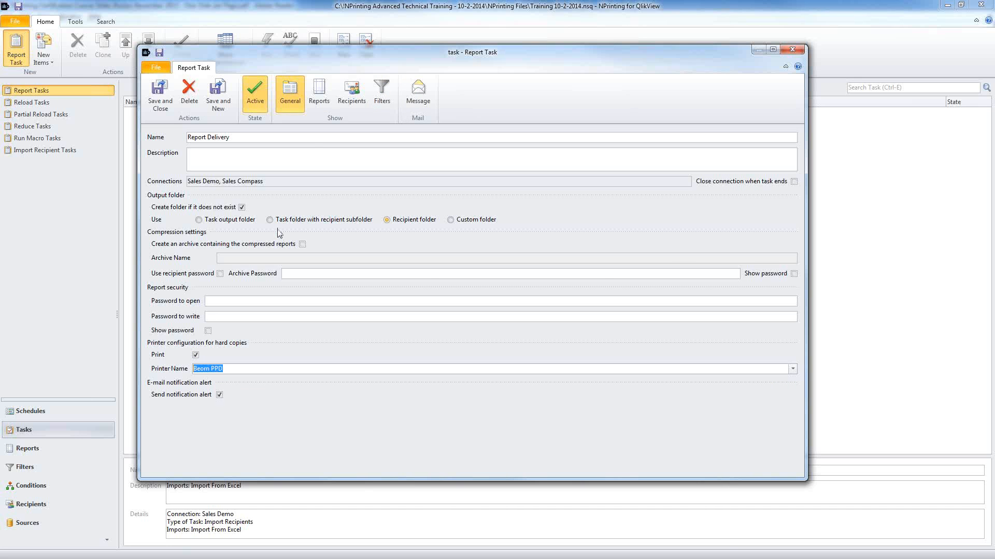
pyautogui.click(320, 97)
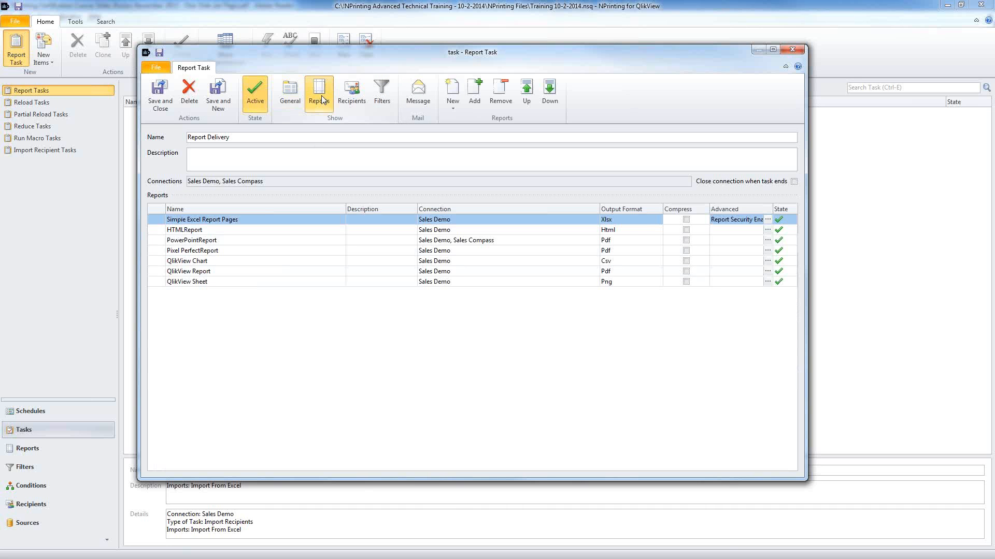
pyautogui.click(630, 252)
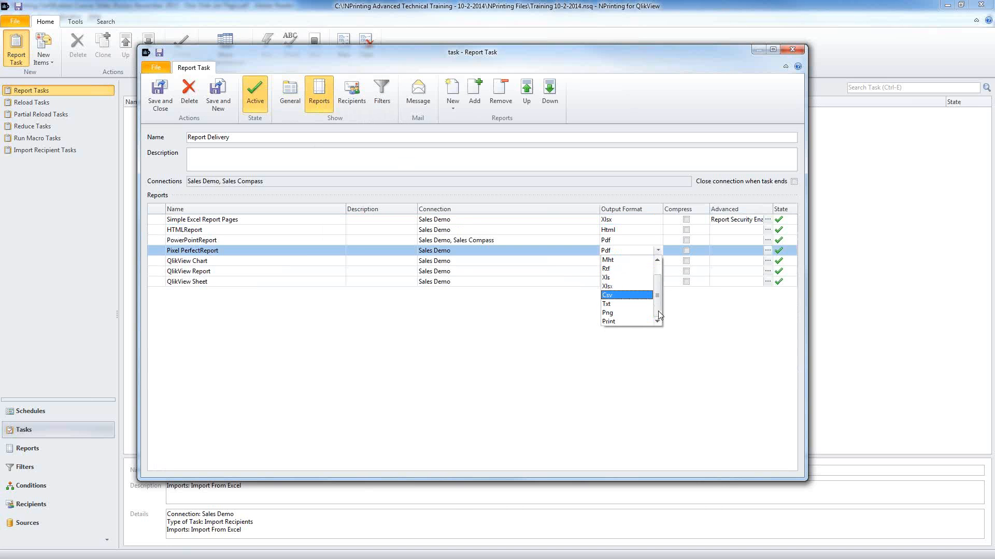
pyautogui.scroll(-1, 628, 319)
pyautogui.click(628, 321)
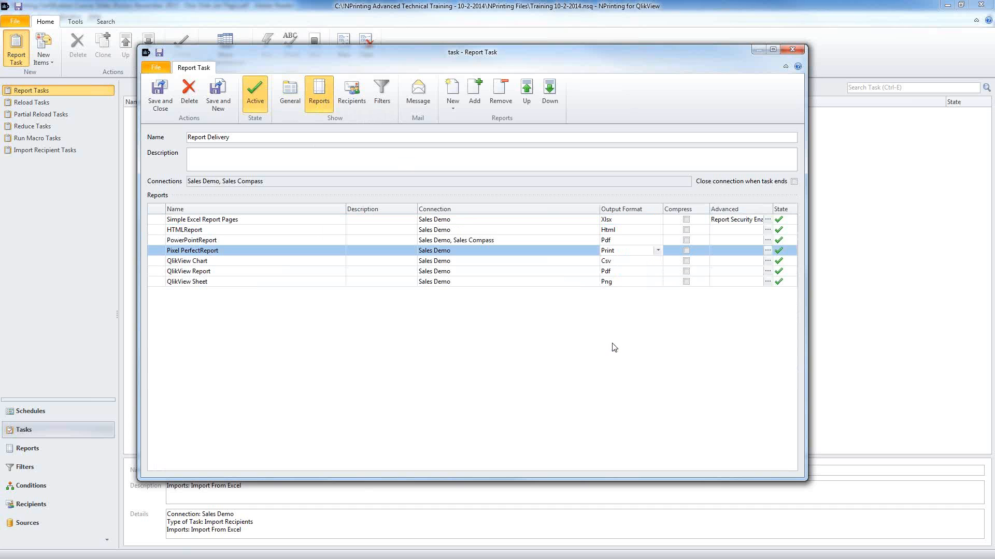
pyautogui.click(658, 251)
pyautogui.click(657, 261)
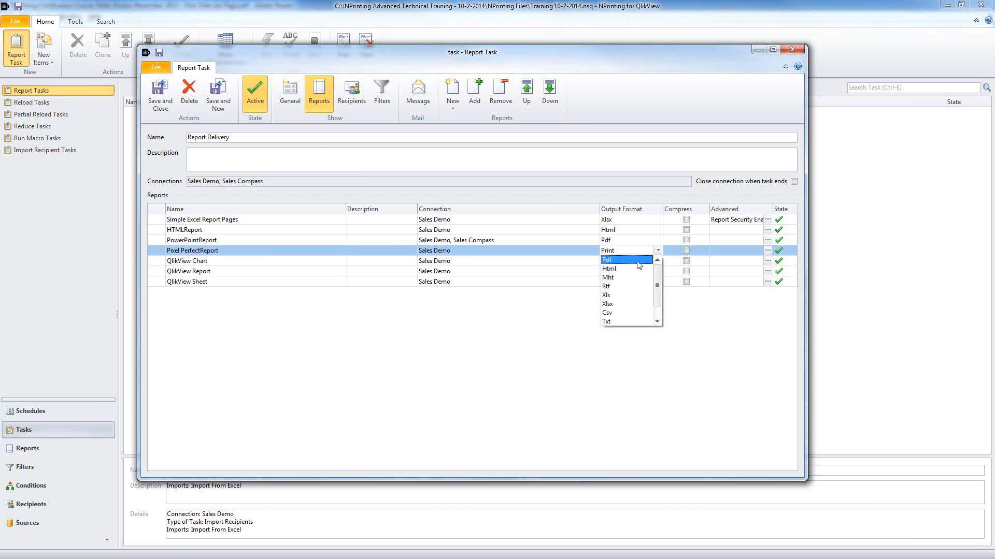
pyautogui.click(619, 261)
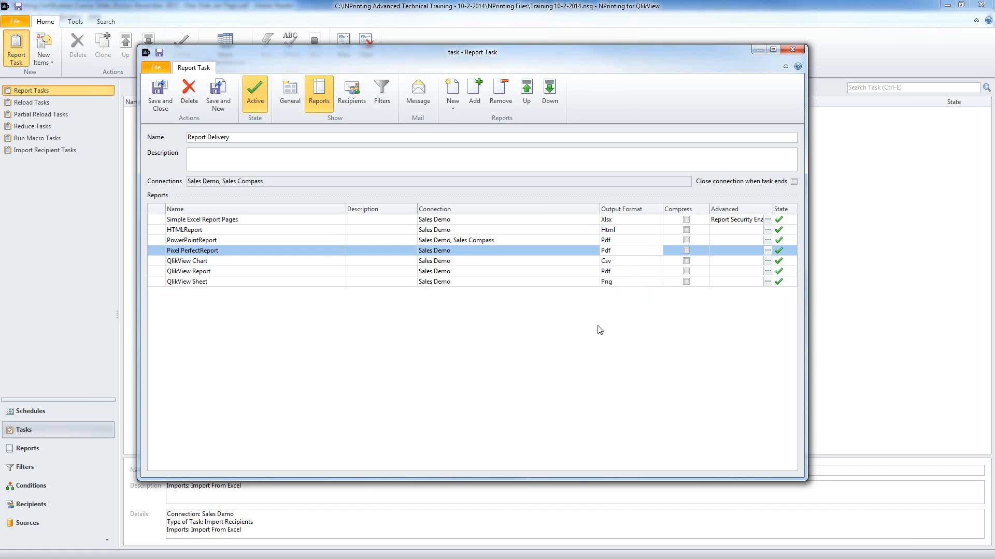
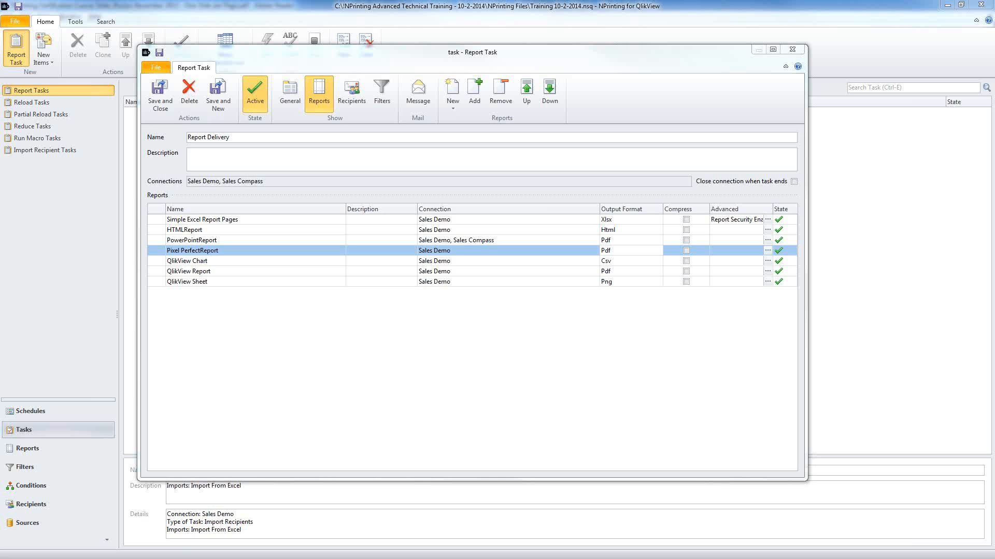
# Step: Inspect the task's recipients: the Salesmen group and the individual recipient's e-mail details
pyautogui.click(351, 96)
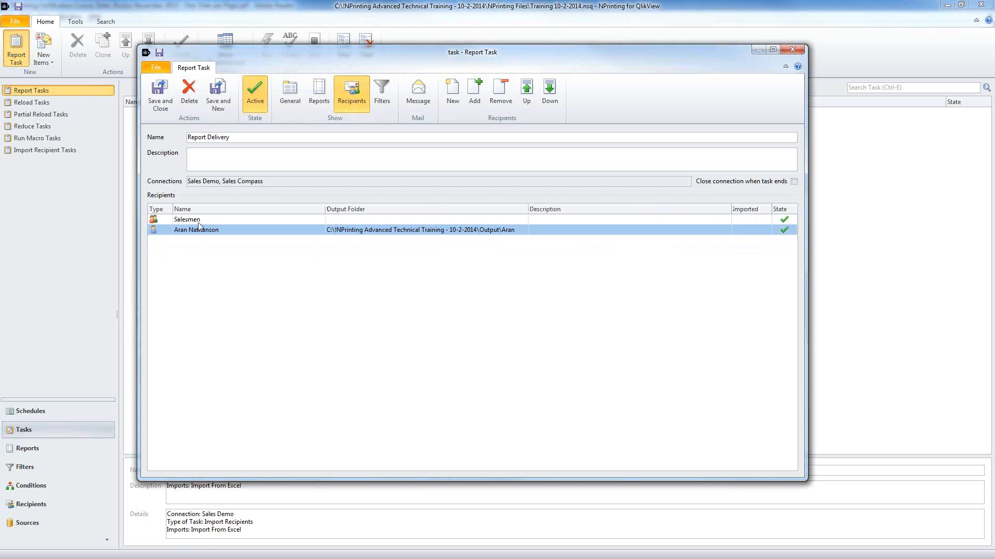
pyautogui.click(199, 220)
pyautogui.doubleClick(199, 221)
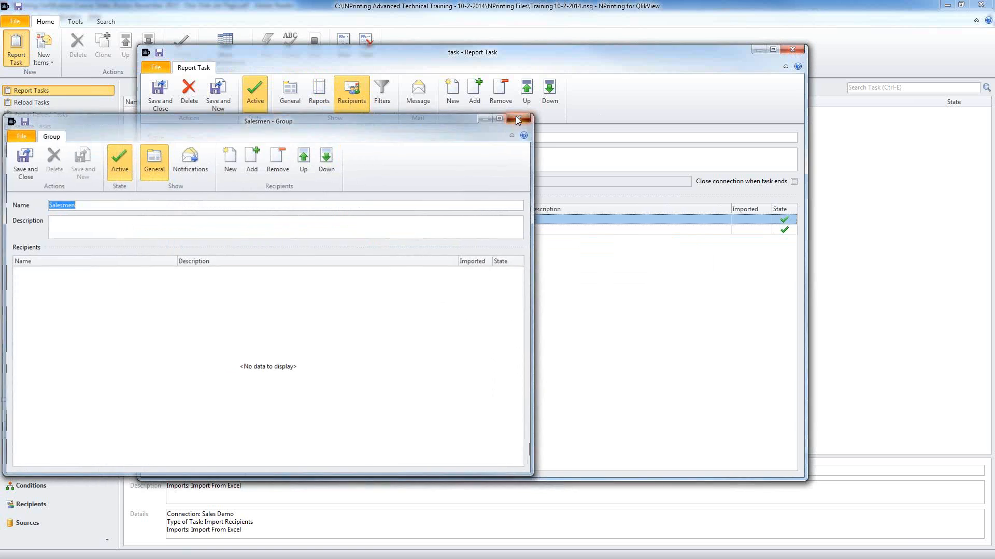
pyautogui.click(519, 116)
pyautogui.click(283, 232)
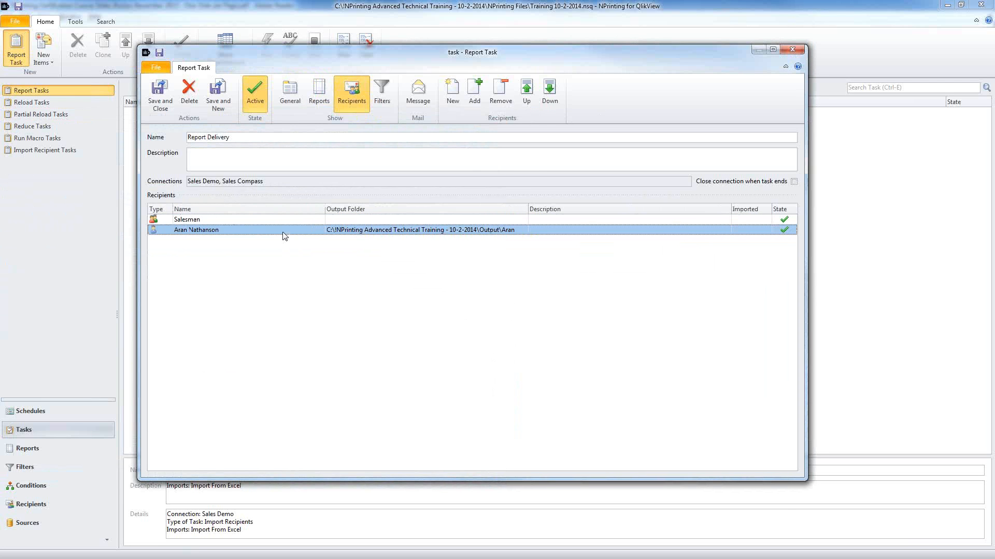
pyautogui.doubleClick(285, 230)
pyautogui.click(248, 226)
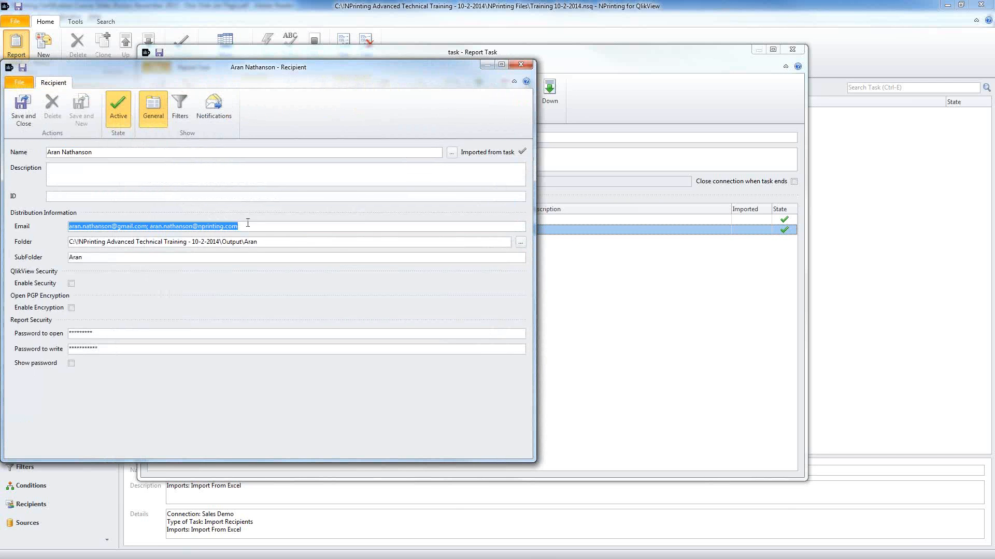
pyautogui.click(262, 228)
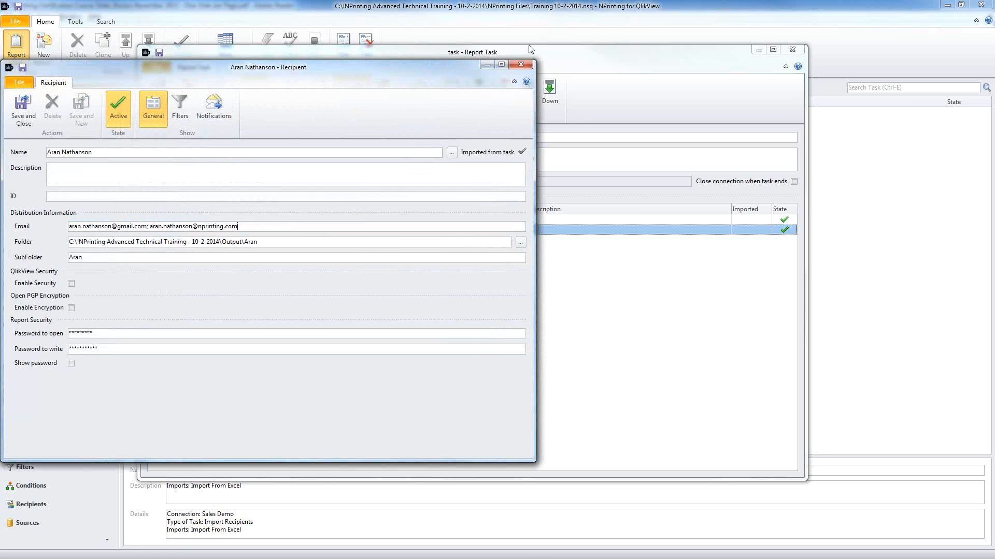
pyautogui.click(519, 65)
pyautogui.click(276, 221)
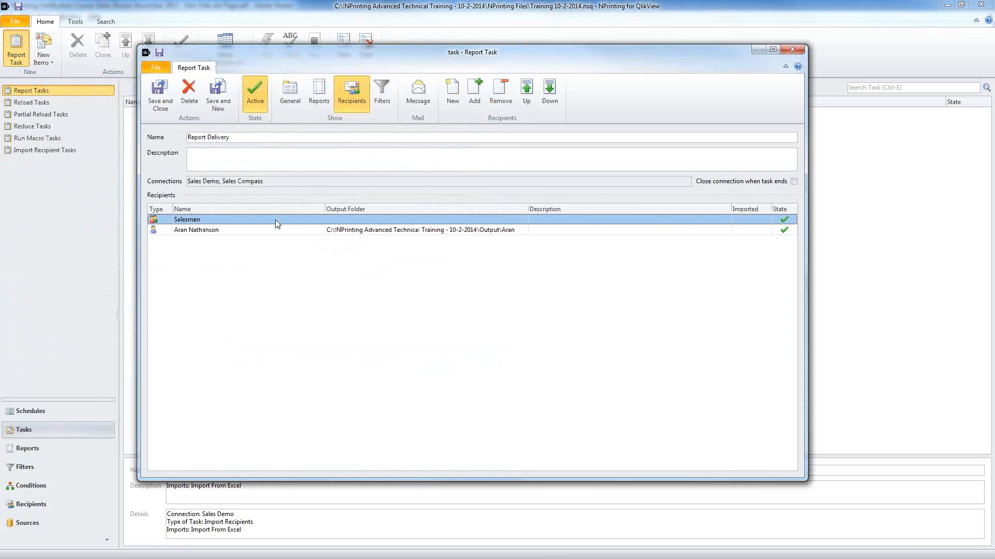
pyautogui.doubleClick(279, 221)
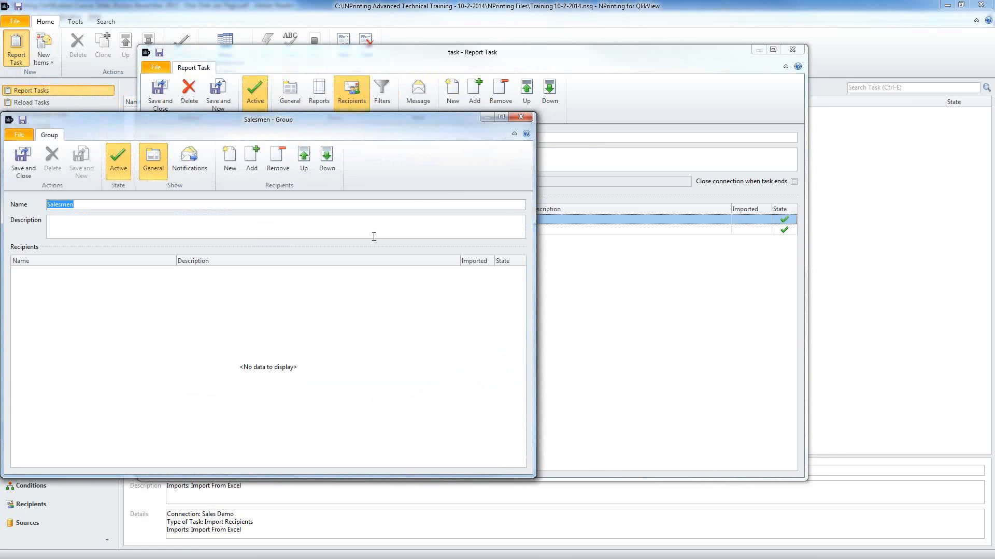
pyautogui.click(521, 117)
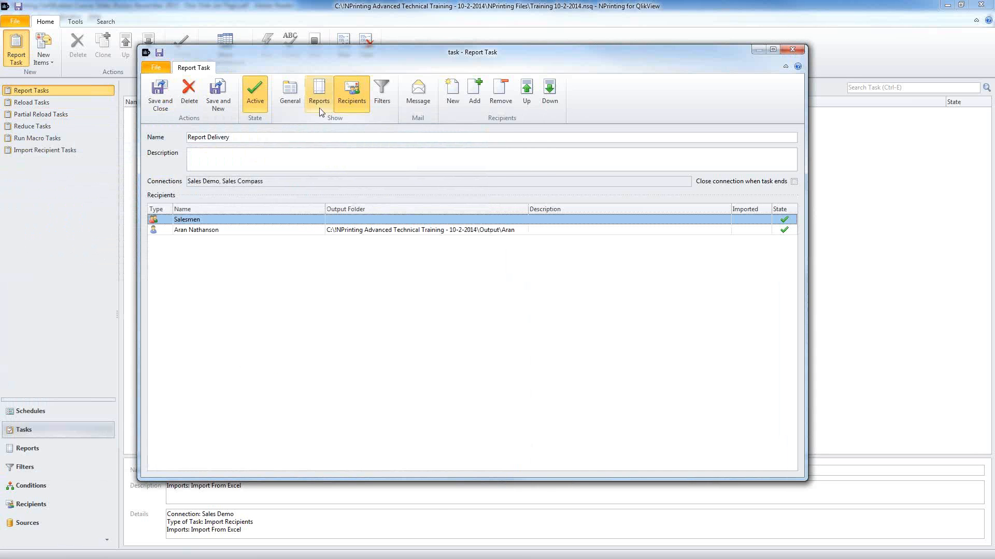
# Step: Review the message, report list and general settings, then save and close Report Delivery
pyautogui.click(418, 92)
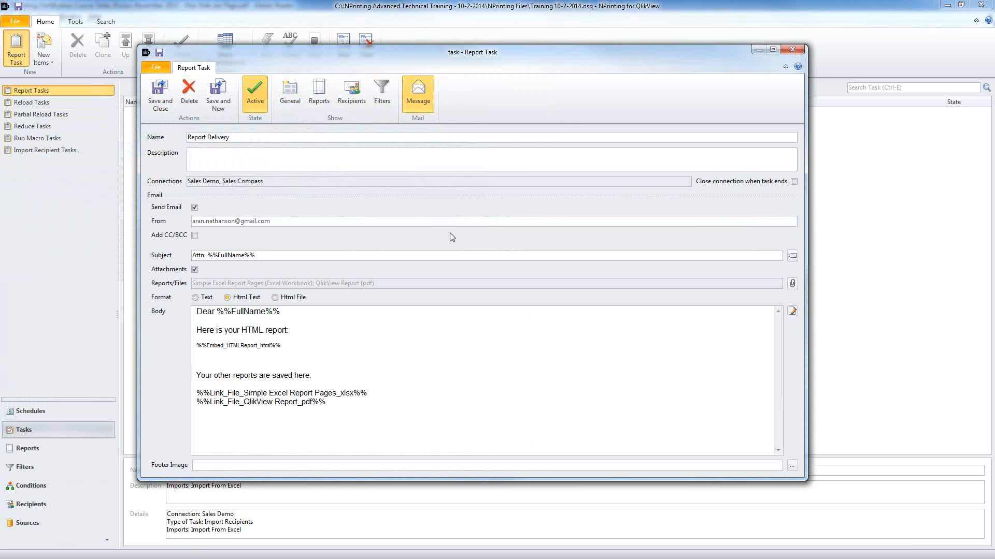
pyautogui.click(353, 89)
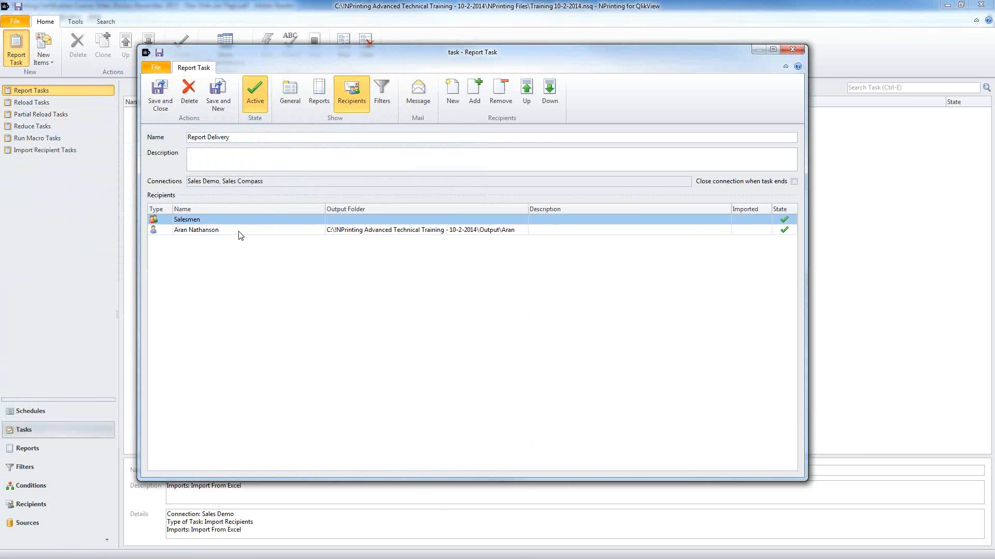
pyautogui.click(321, 100)
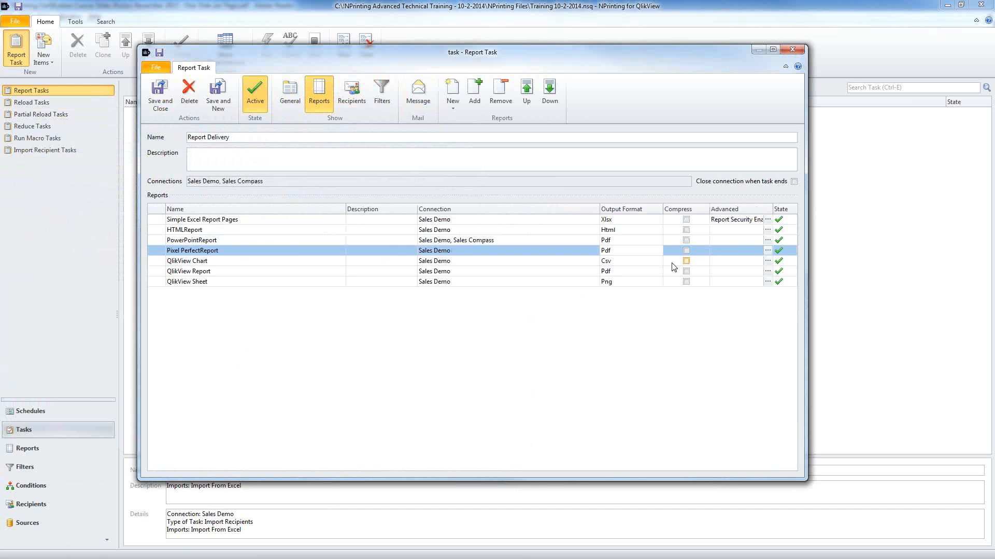
pyautogui.click(288, 95)
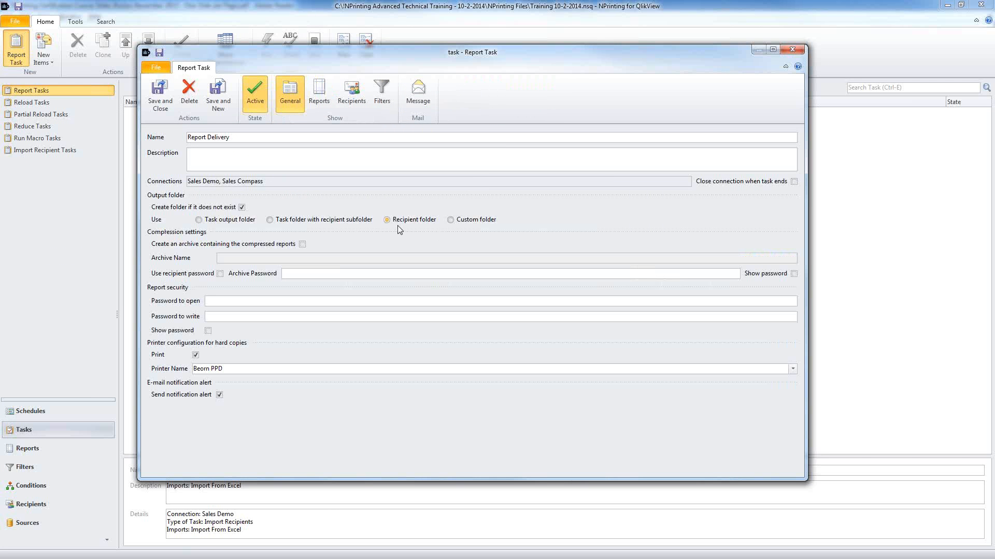
pyautogui.click(160, 96)
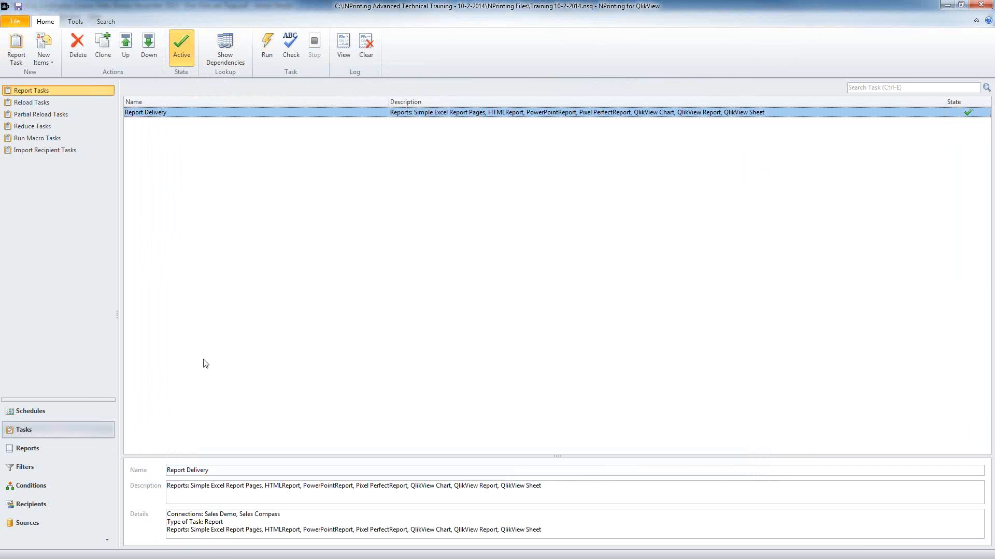
# Step: Create a weekly schedule on Monday and Wednesday with the run hour set to 02
pyautogui.click(66, 414)
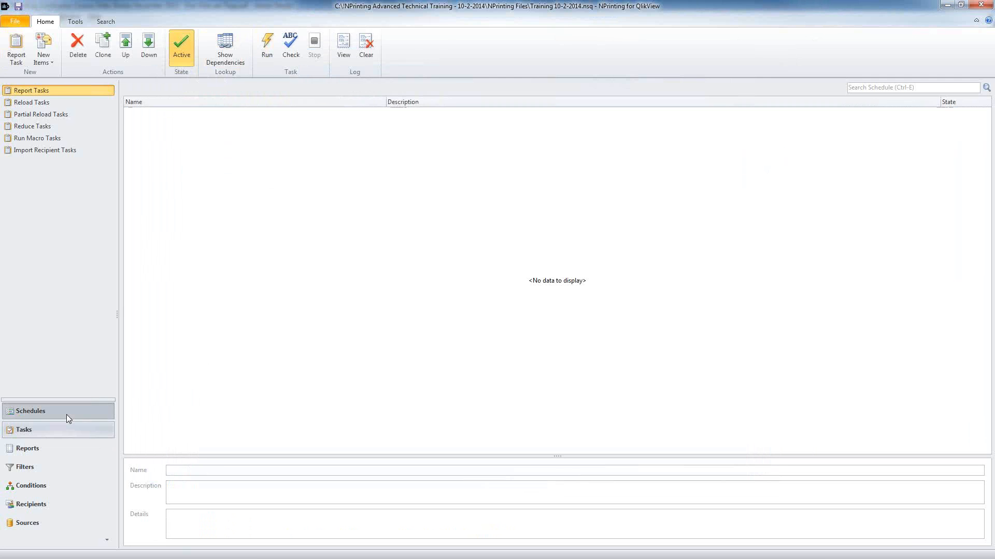
pyautogui.click(19, 46)
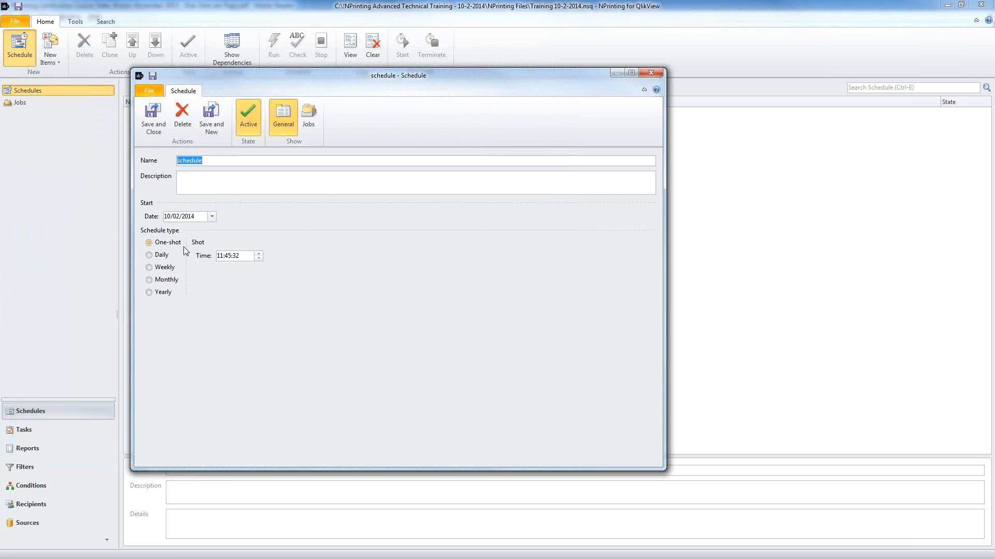
pyautogui.click(150, 267)
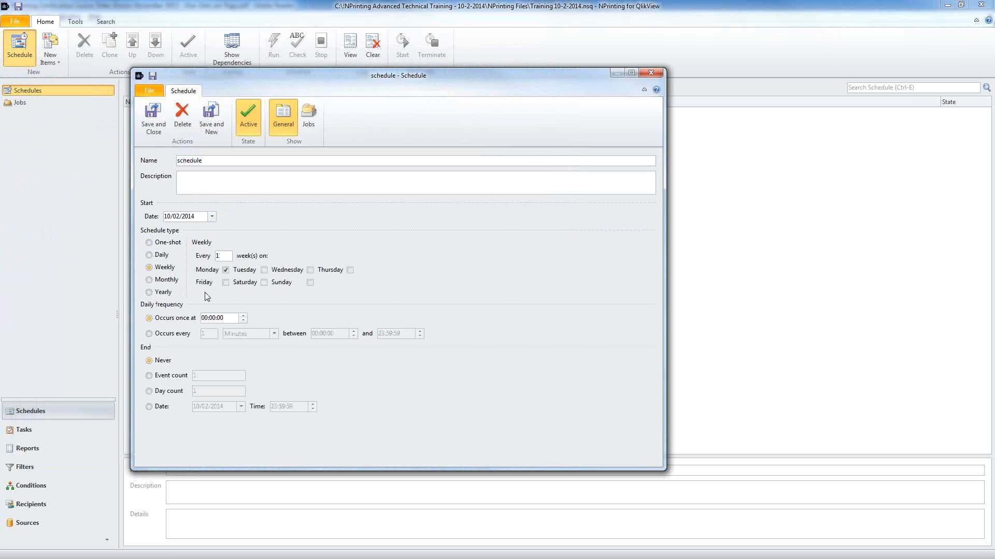
pyautogui.click(310, 270)
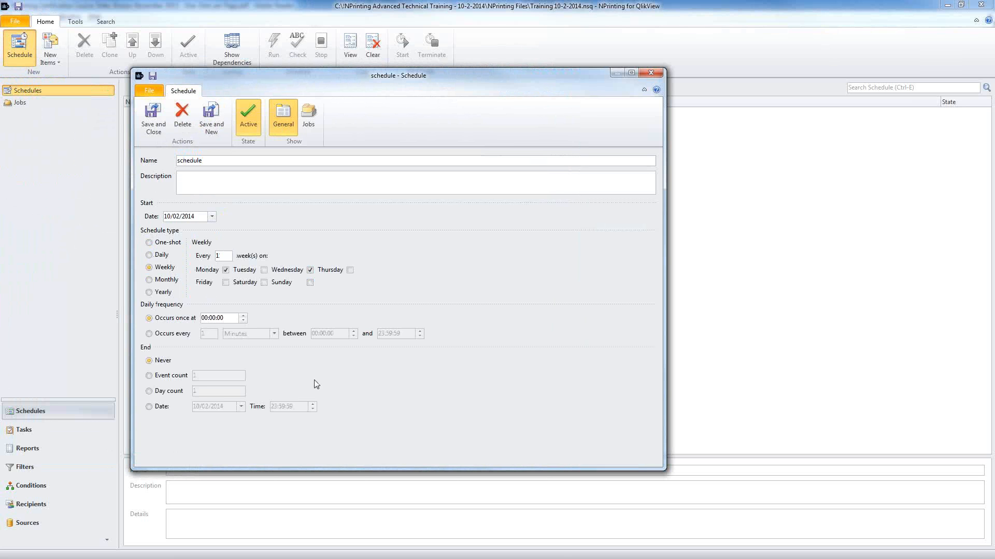
pyautogui.click(204, 319)
pyautogui.write('02')
# Step: Try the runs, days and 06/02/2015 end options, settle on End Never, and view jobs
pyautogui.click(150, 375)
pyautogui.write('00')
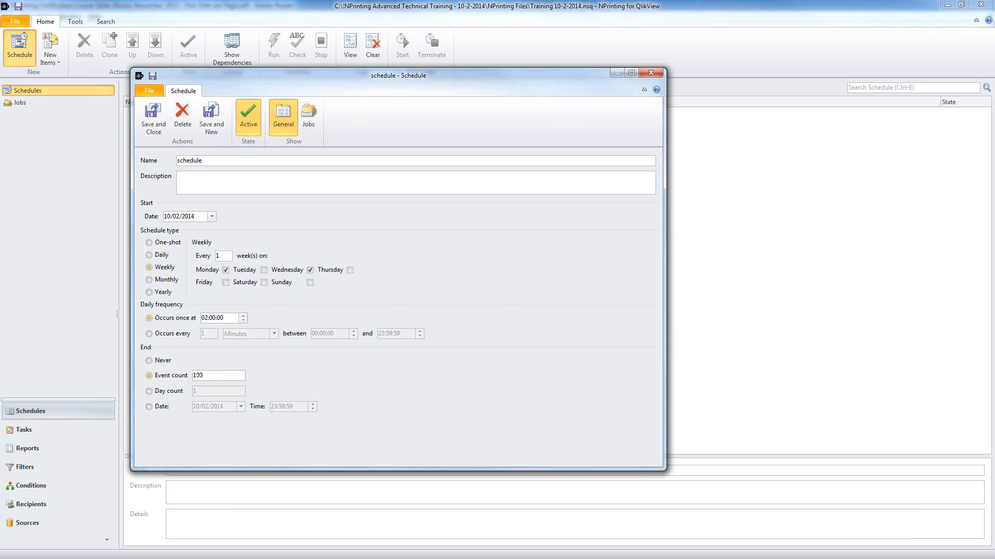
pyautogui.click(169, 392)
pyautogui.write('100')
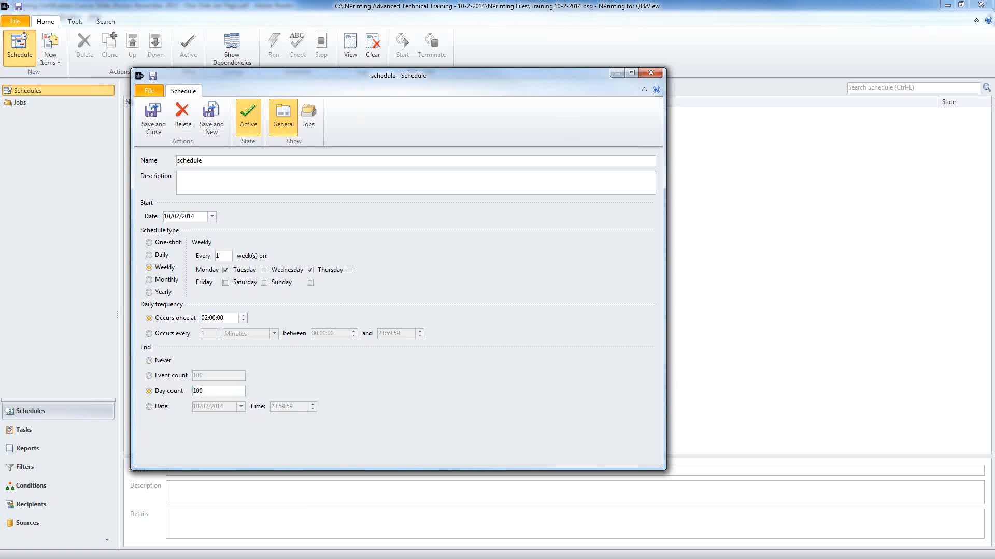
pyautogui.click(151, 361)
pyautogui.click(151, 407)
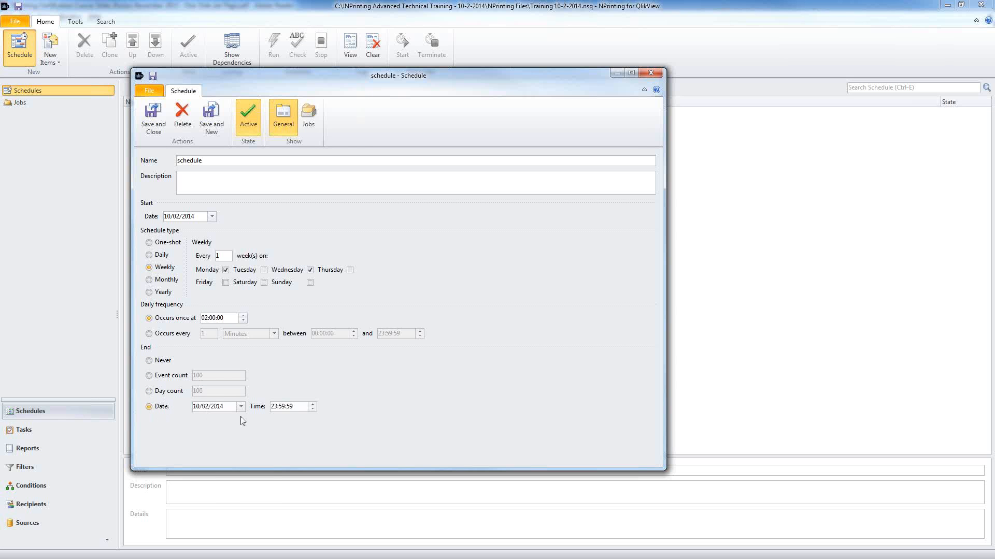
pyautogui.click(241, 408)
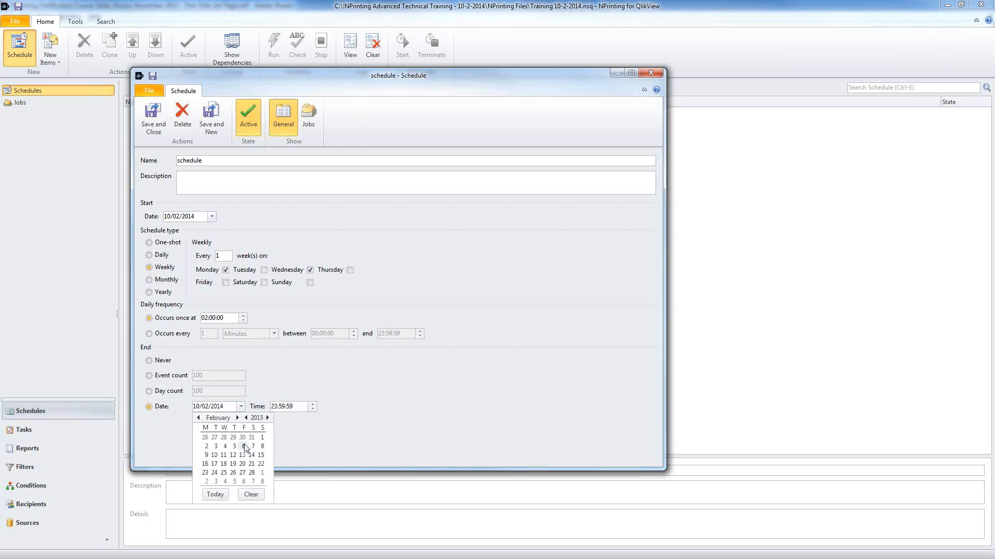
pyautogui.click(244, 447)
pyautogui.click(151, 362)
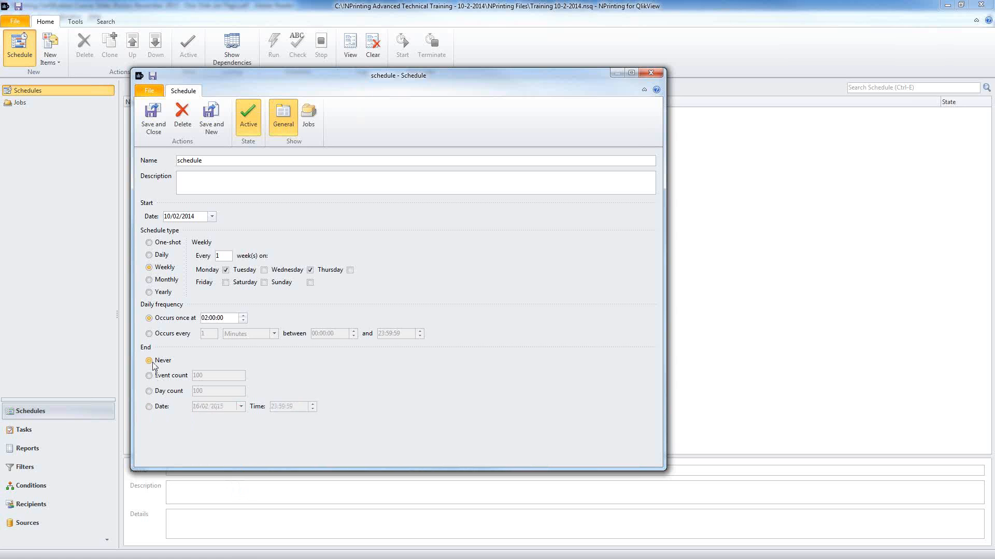
pyautogui.click(310, 113)
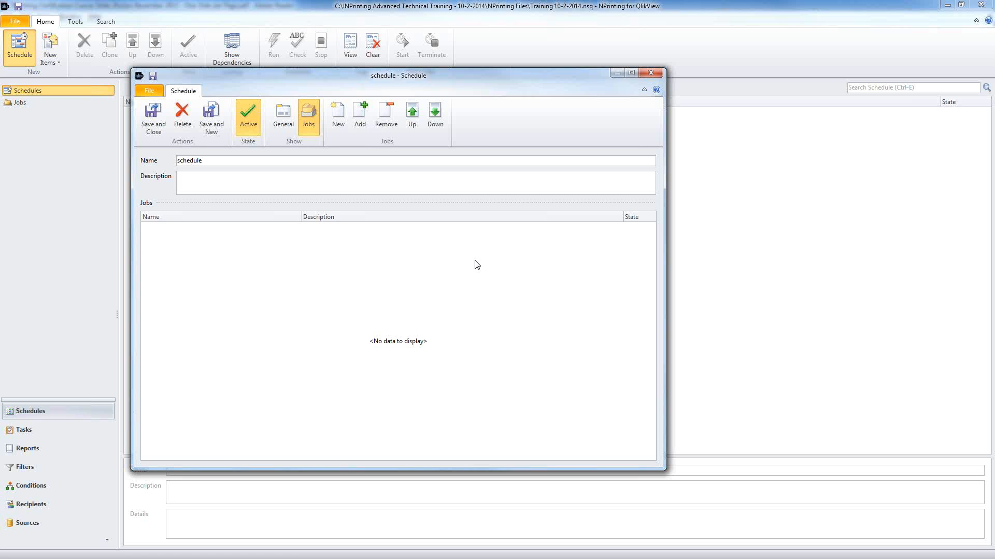
# Step: Create a new job containing the Report Delivery and Import From Excel tasks
pyautogui.click(341, 111)
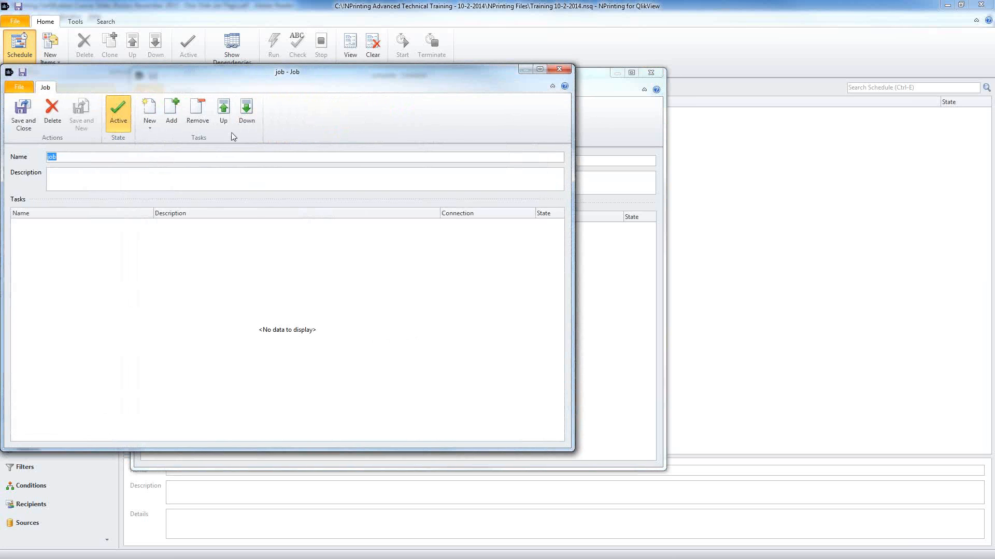
pyautogui.click(171, 111)
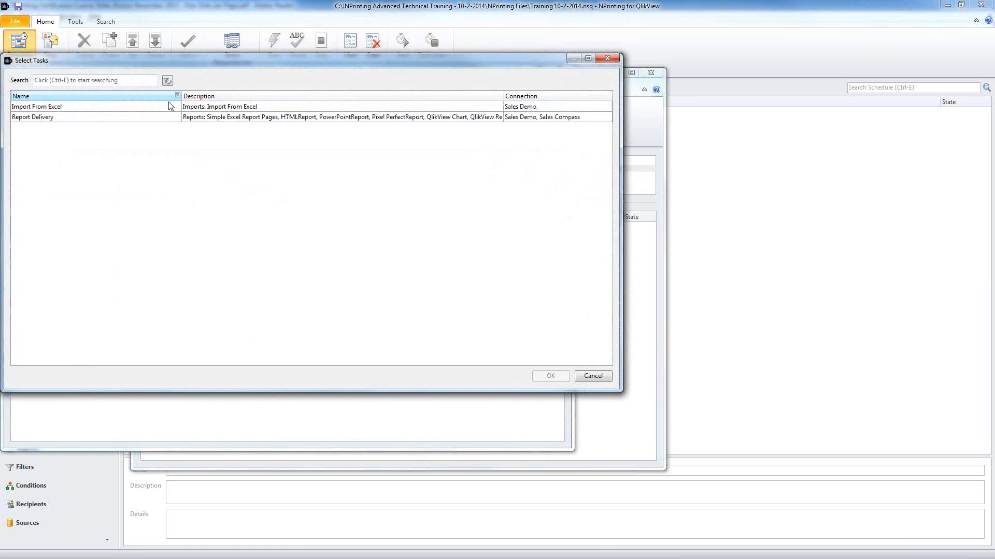
pyautogui.doubleClick(125, 117)
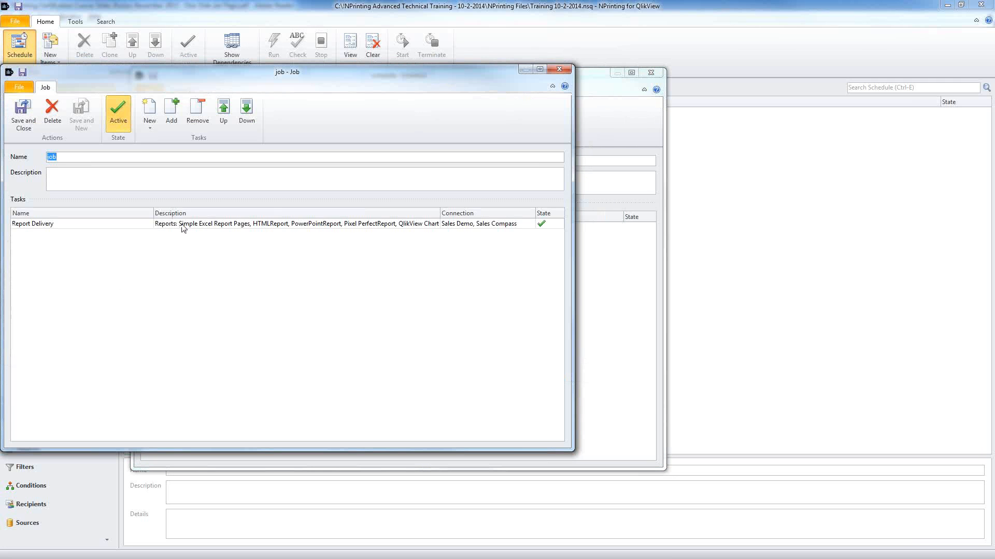
pyautogui.click(184, 227)
pyautogui.click(171, 110)
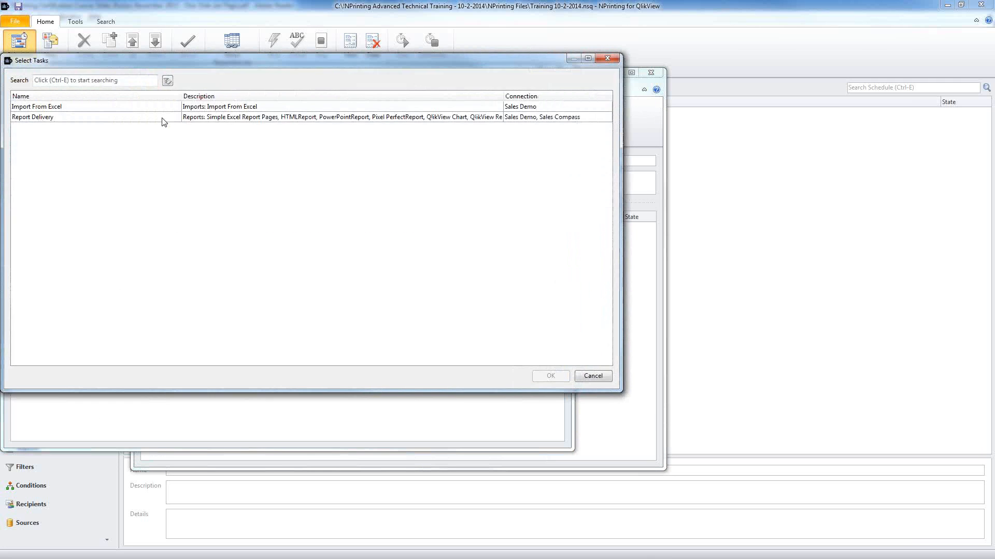
pyautogui.doubleClick(159, 106)
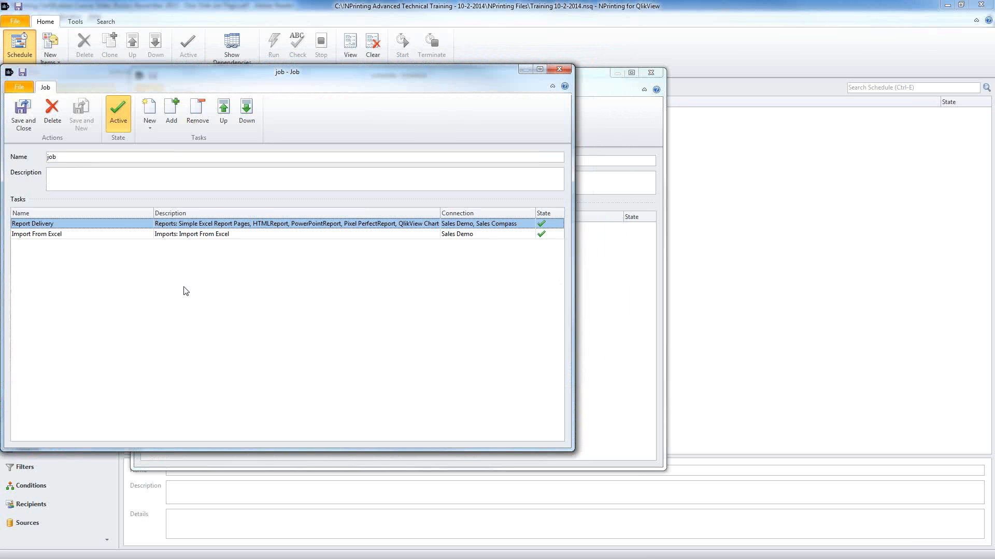
# Step: Move Import From Excel above Report Delivery and save the job
pyautogui.click(135, 235)
pyautogui.click(135, 226)
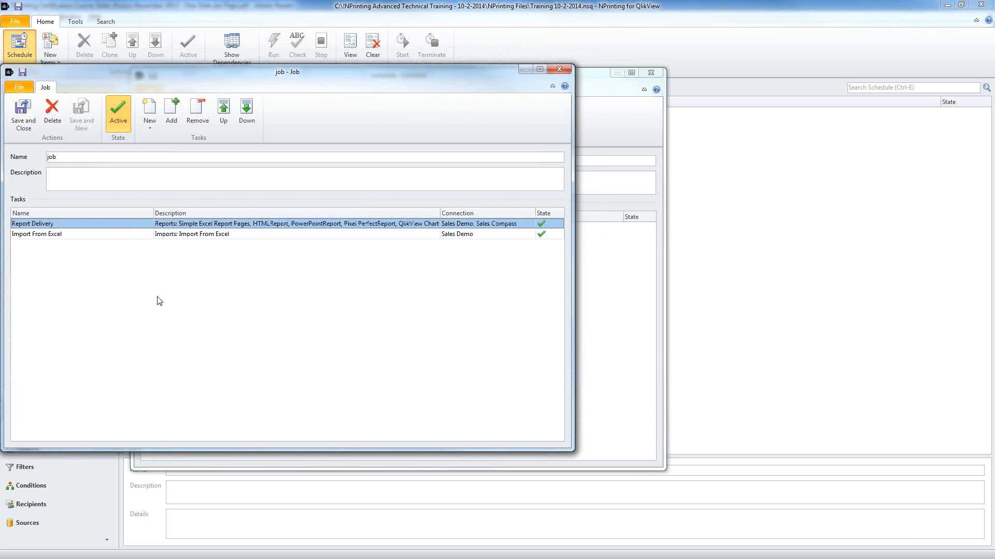
pyautogui.click(132, 236)
pyautogui.click(224, 110)
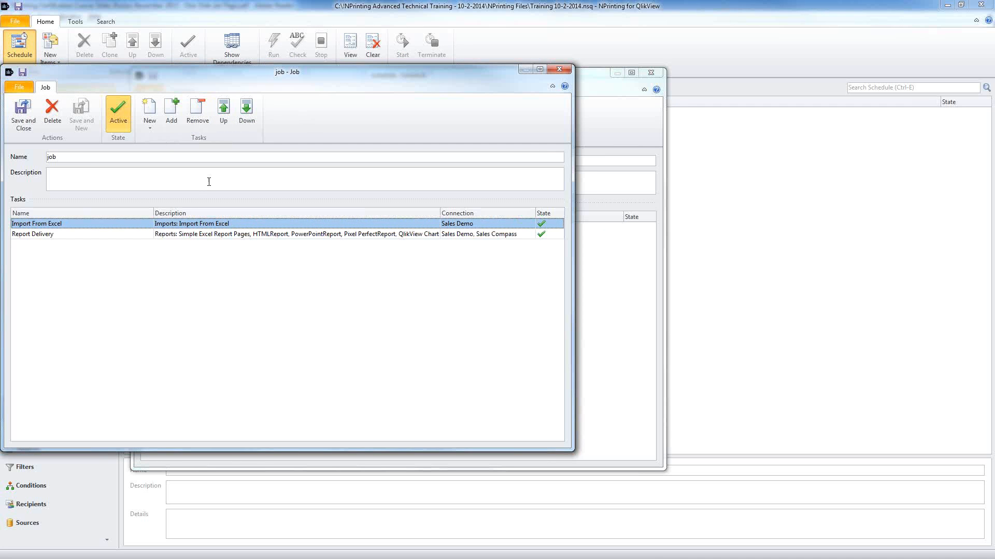
pyautogui.click(124, 236)
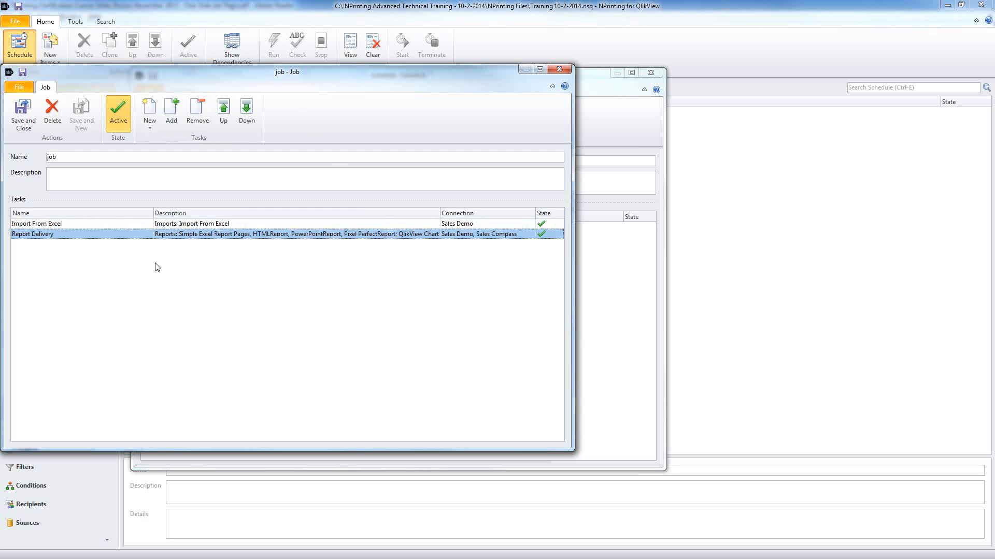
pyautogui.click(72, 223)
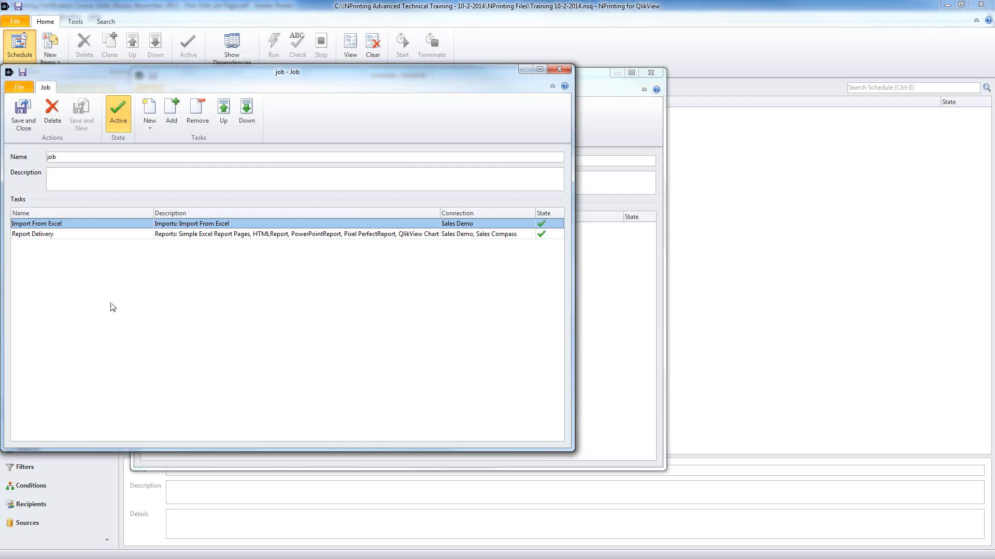
pyautogui.click(98, 234)
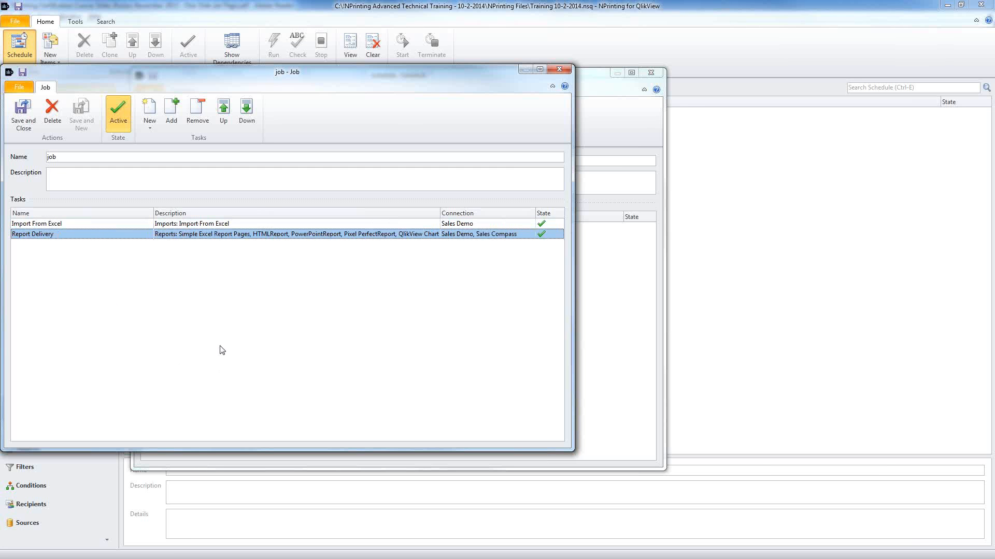
pyautogui.click(18, 123)
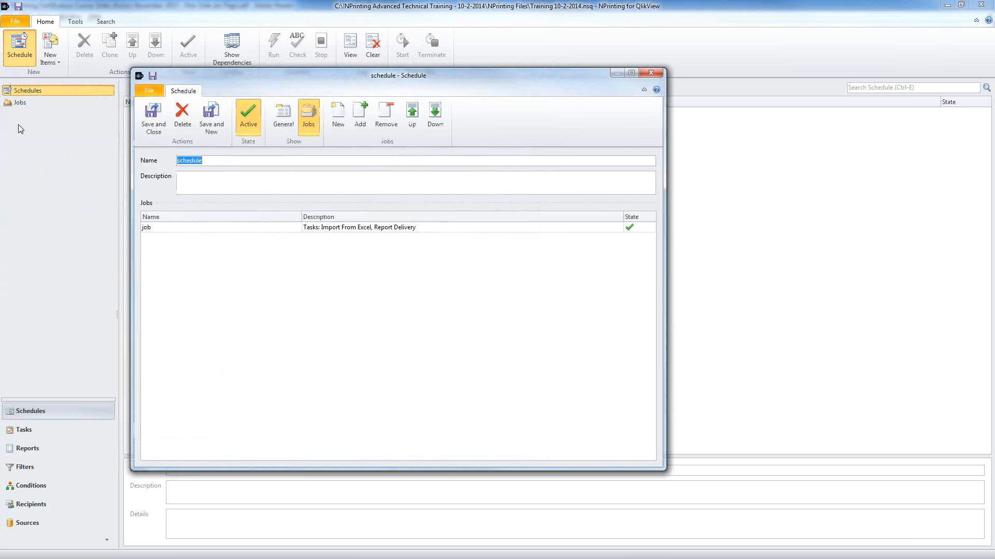
# Step: Save the schedule and run the Import From Excel recipient import, inserting 8 recipients
pyautogui.click(152, 128)
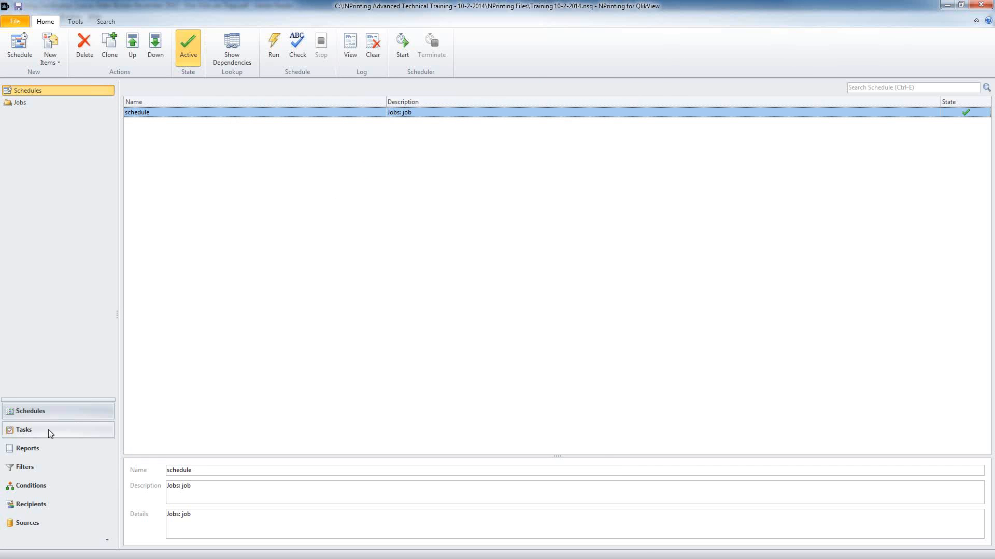
pyautogui.click(40, 429)
pyautogui.click(52, 150)
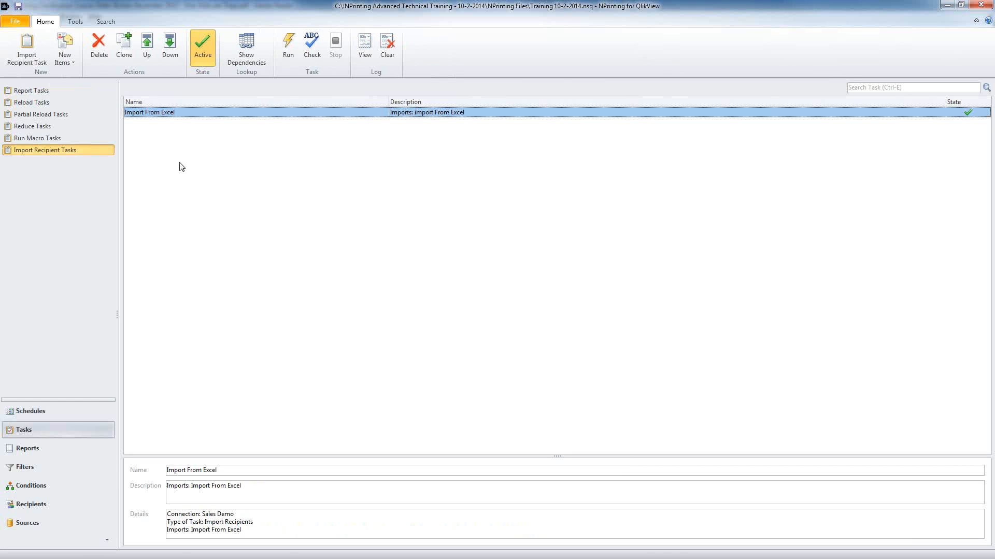
pyautogui.click(282, 49)
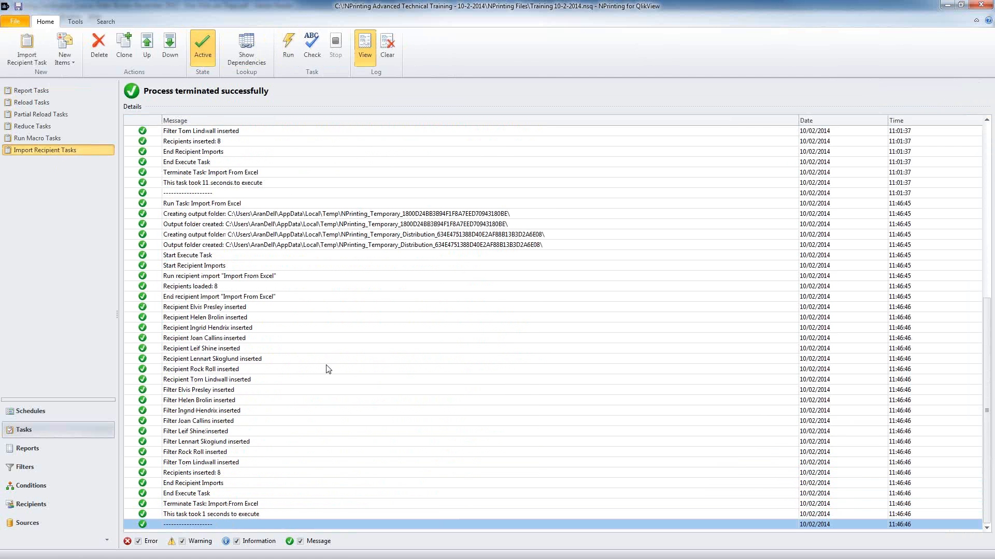
# Step: Open Report Delivery's recipients and select the Salesmen group
pyautogui.click(52, 91)
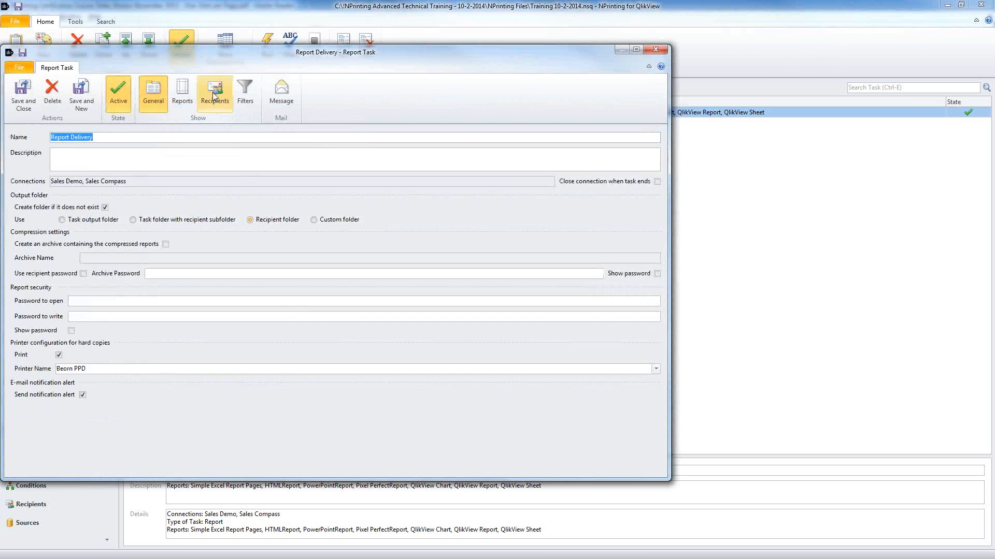
pyautogui.click(214, 95)
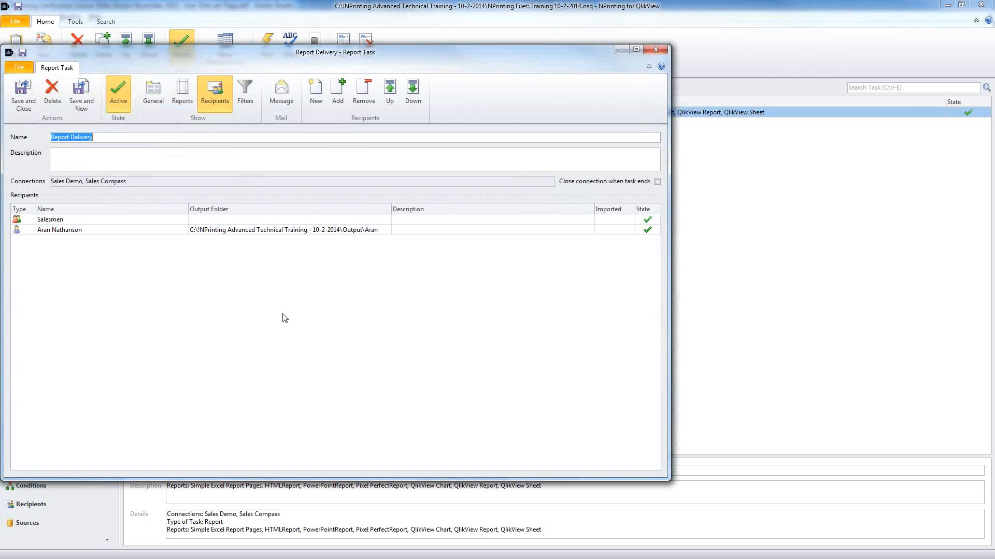
pyautogui.click(83, 219)
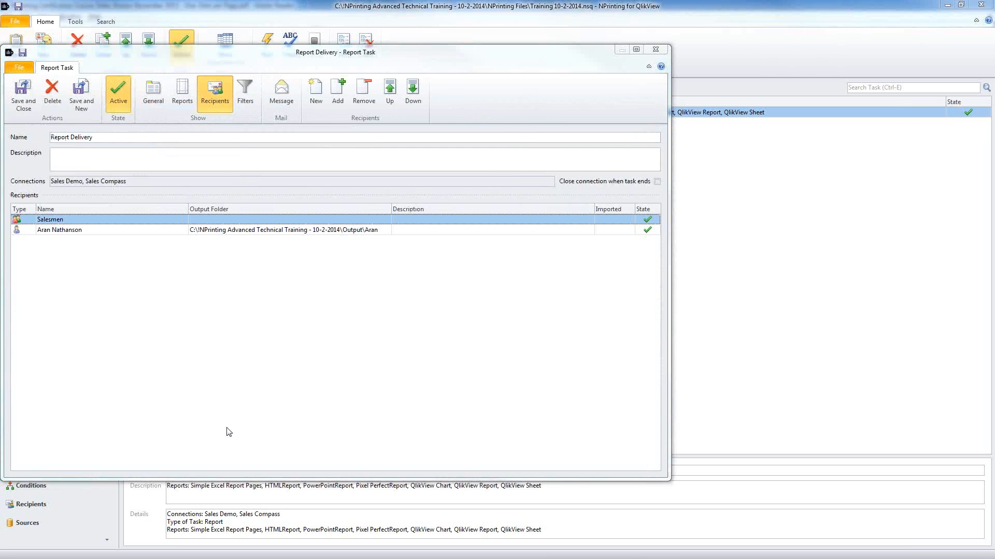
# Step: Open the first imported salesman and check their e-mail address and output folder
pyautogui.click(129, 271)
pyautogui.click(131, 292)
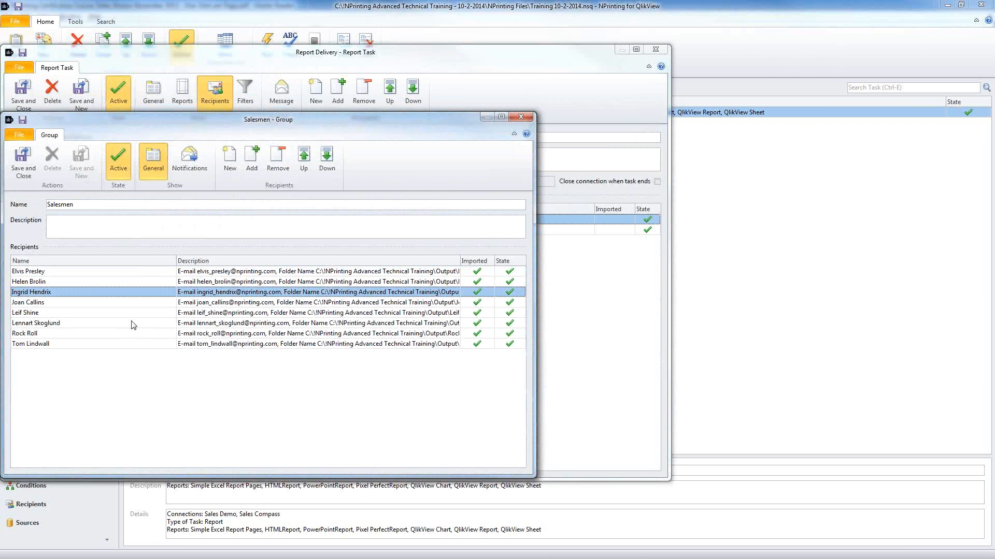
pyautogui.click(136, 333)
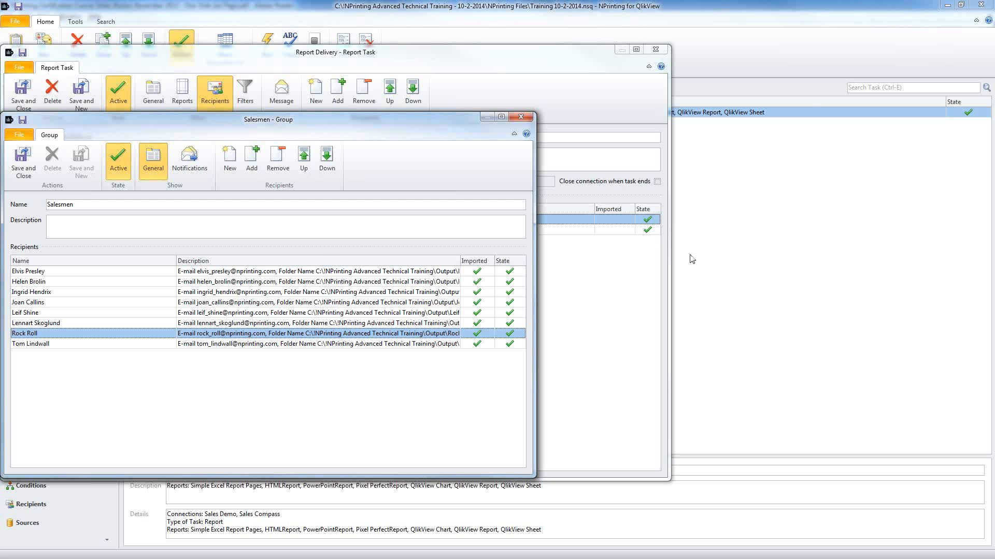
pyautogui.click(345, 273)
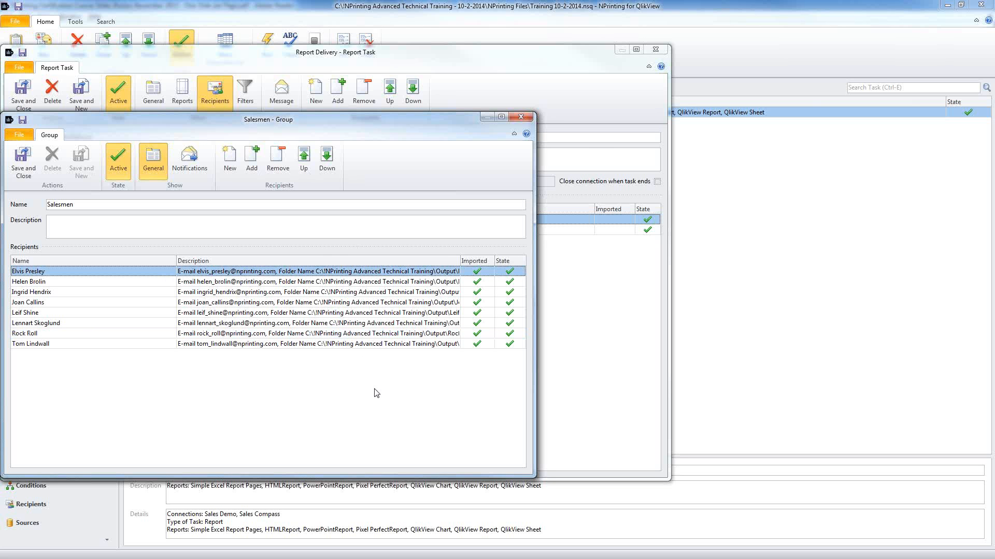
pyautogui.doubleClick(232, 275)
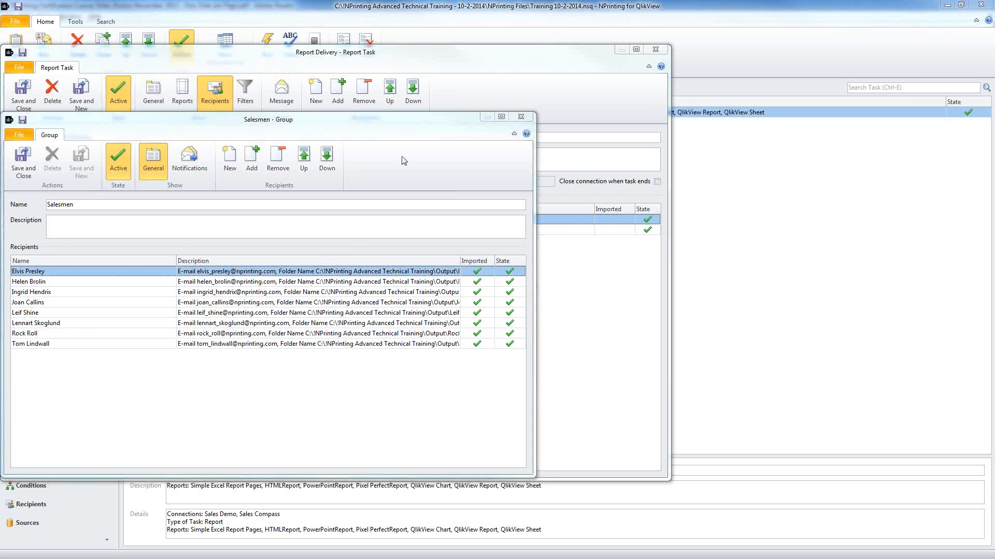
pyautogui.tripleClick(134, 226)
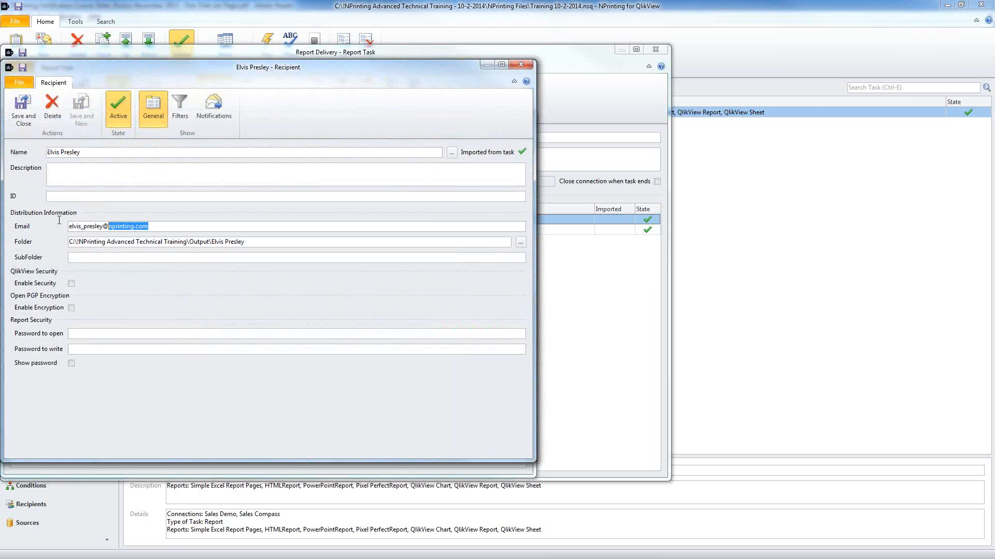
pyautogui.moveTo(257, 244); pyautogui.dragTo(68, 242)
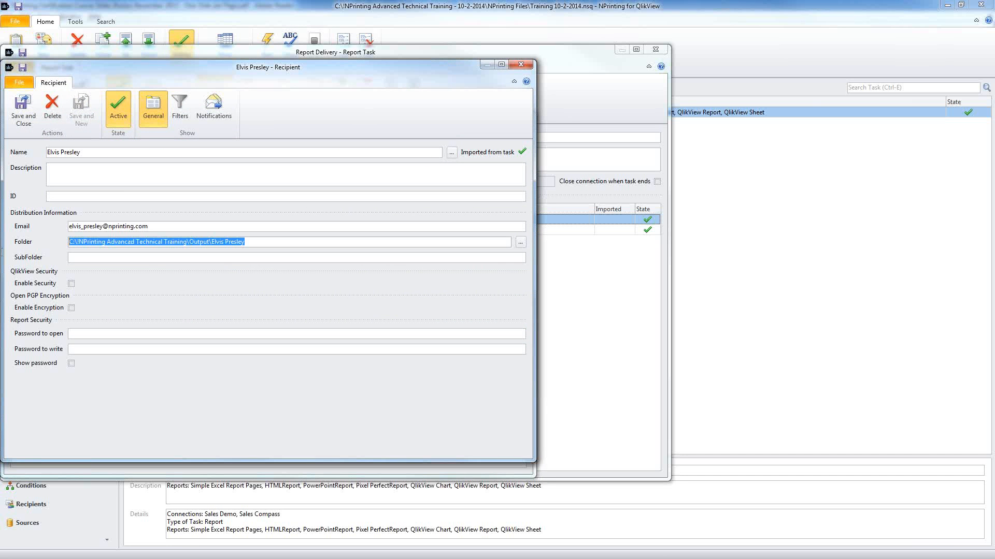
# Step: Open the salesman's filter limiting Year to 2012, 2013 and Salesman to that person
pyautogui.click(180, 107)
pyautogui.click(191, 253)
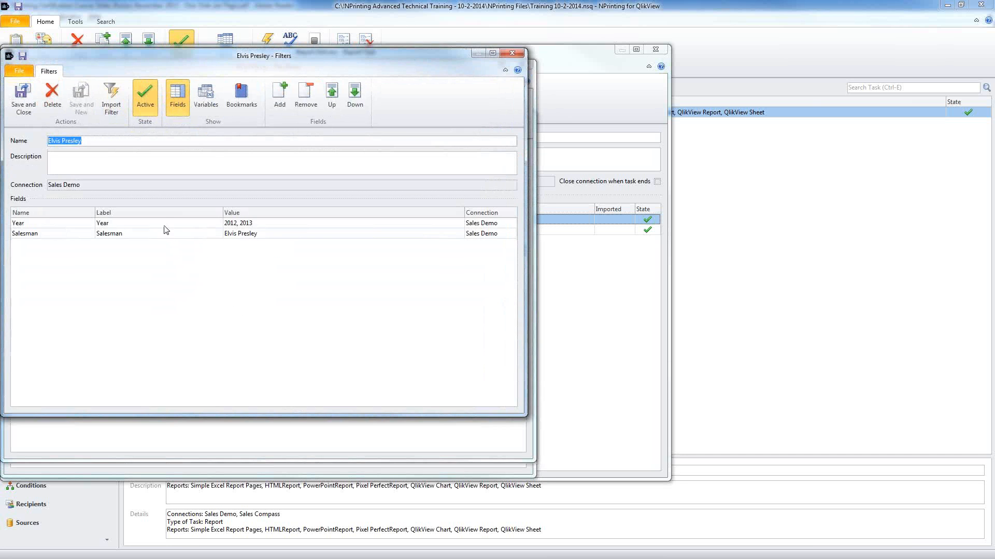
pyautogui.click(164, 227)
pyautogui.click(170, 234)
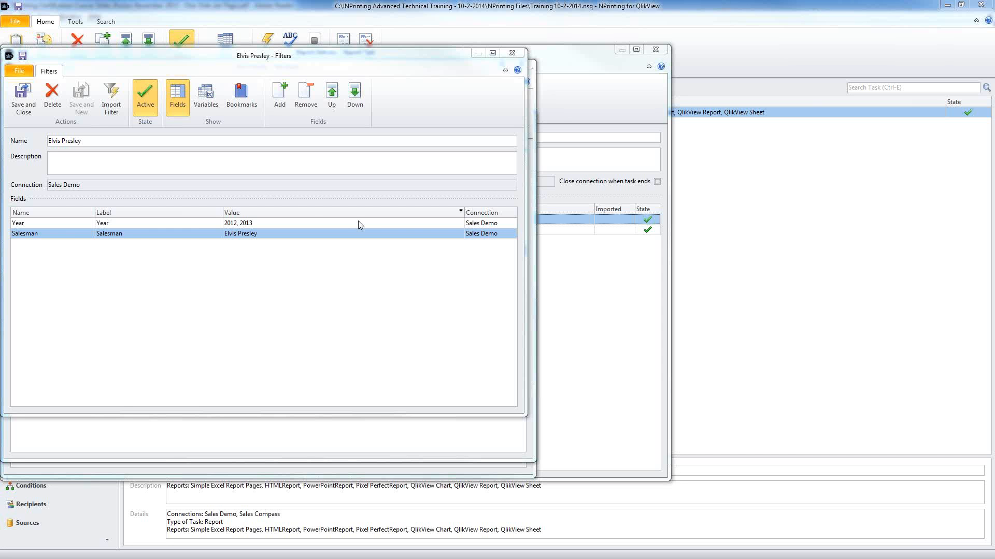
# Step: Save and close the filter, recipient, Salesmen group and Report Delivery windows, then show Reload Tasks
pyautogui.click(20, 101)
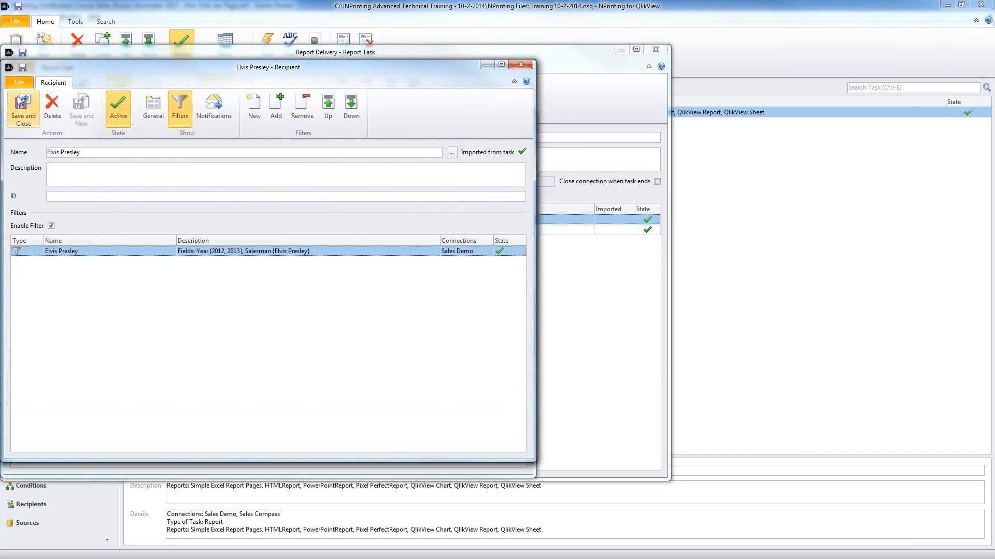
pyautogui.click(19, 101)
pyautogui.click(19, 167)
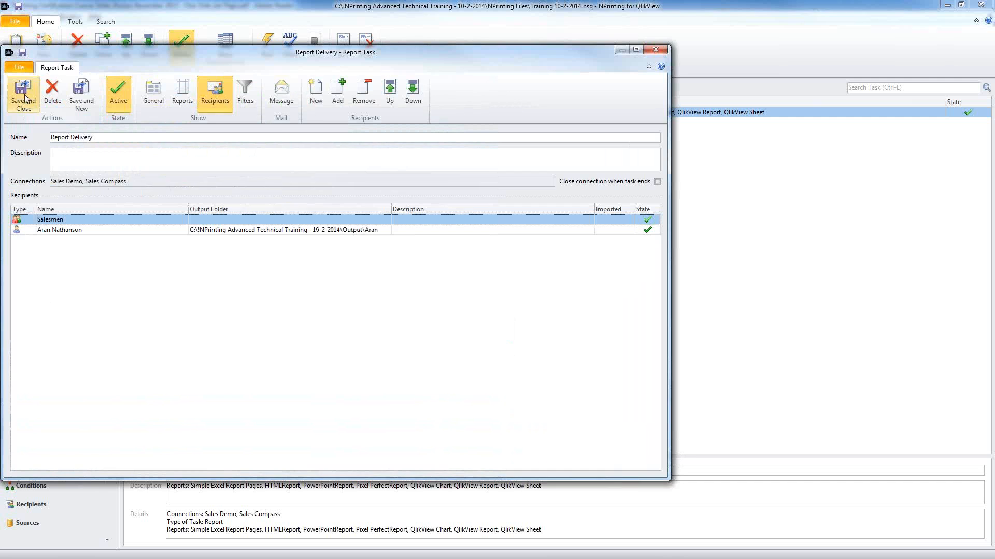
pyautogui.click(22, 98)
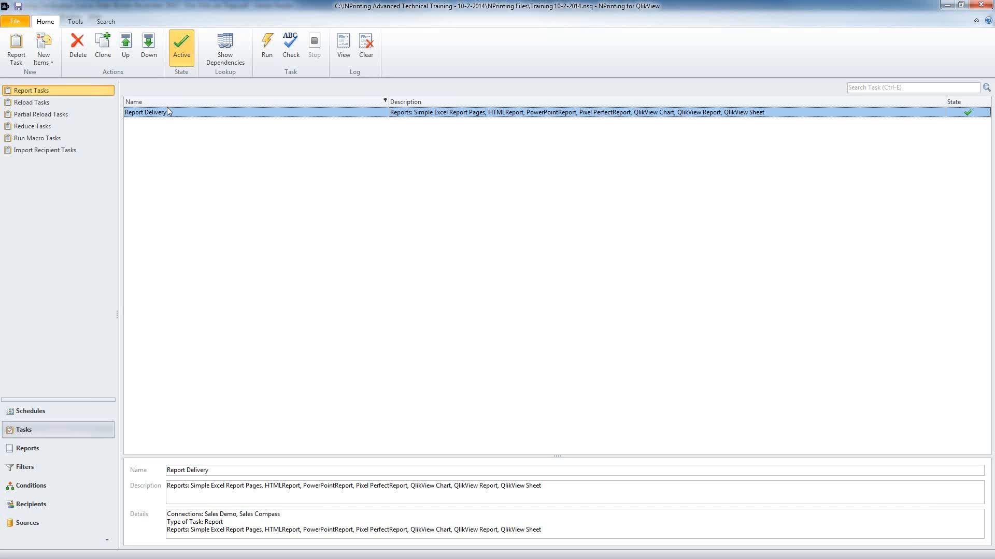
pyautogui.click(42, 429)
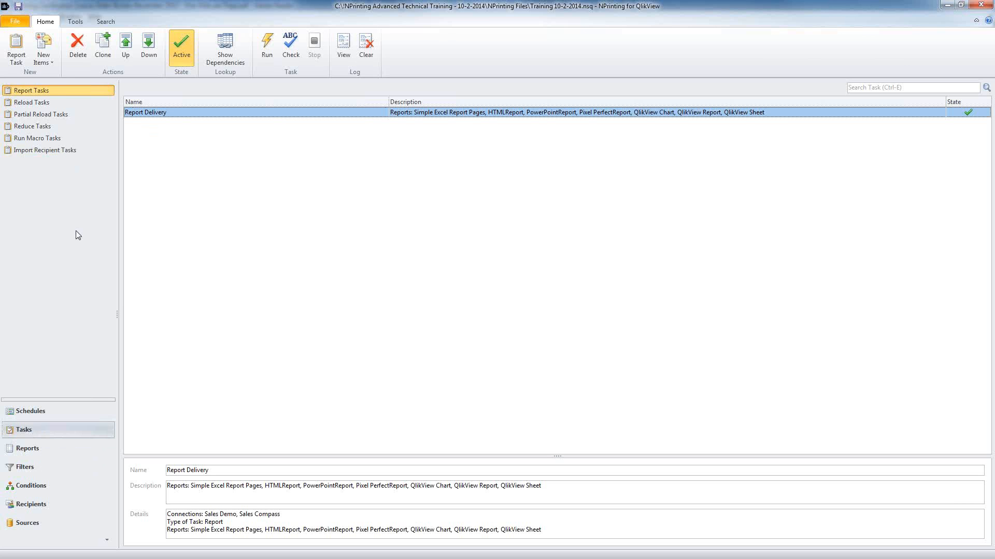
pyautogui.click(40, 105)
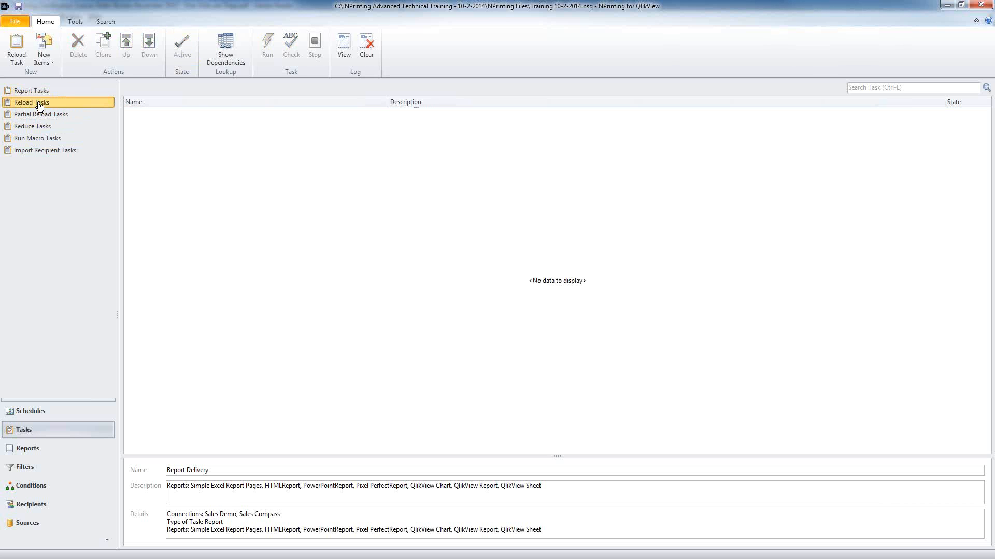
# Step: Start a new reload task on the Sales Compass connection and switch to QlikView
pyautogui.click(5, 46)
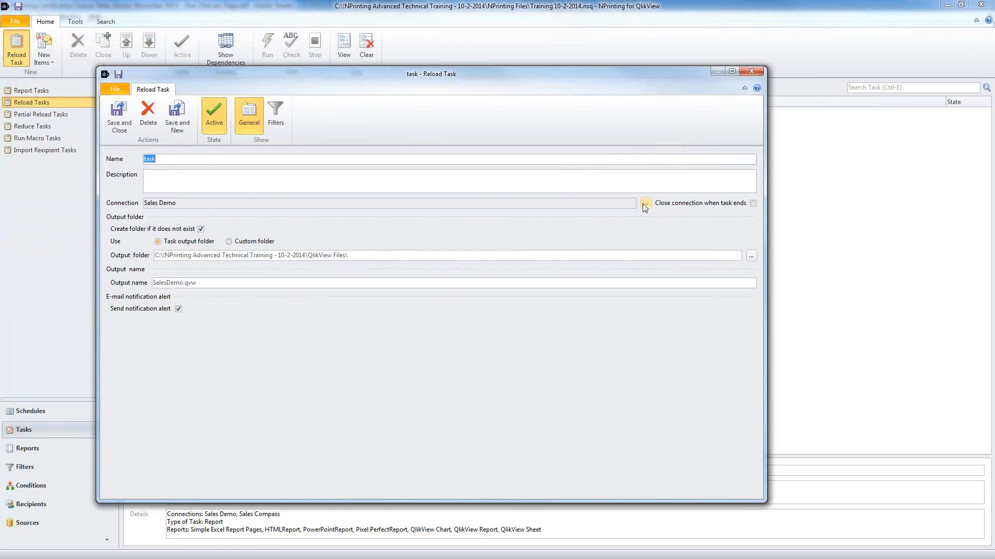
pyautogui.click(645, 203)
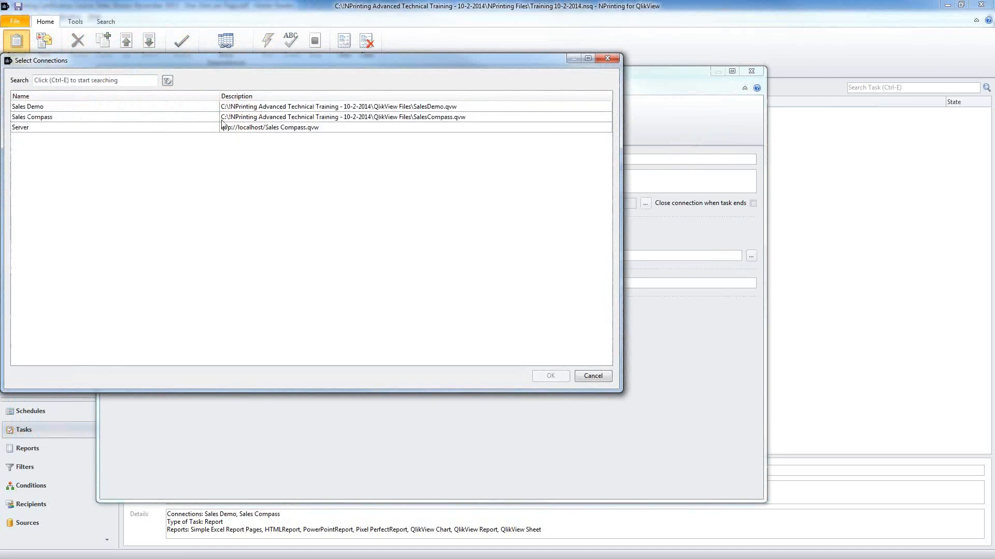
pyautogui.click(206, 118)
pyautogui.click(551, 377)
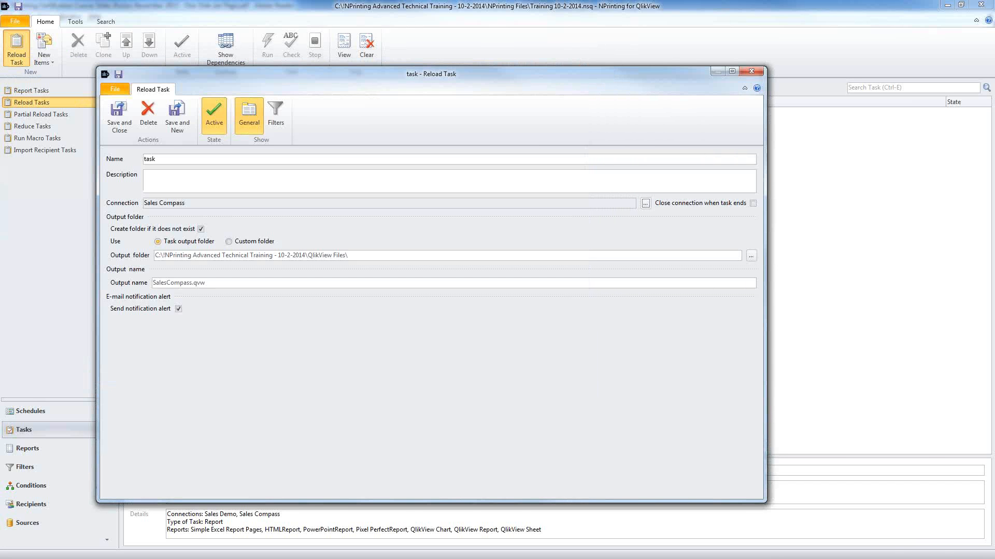
pyautogui.hotkey('alt', 'Tab')
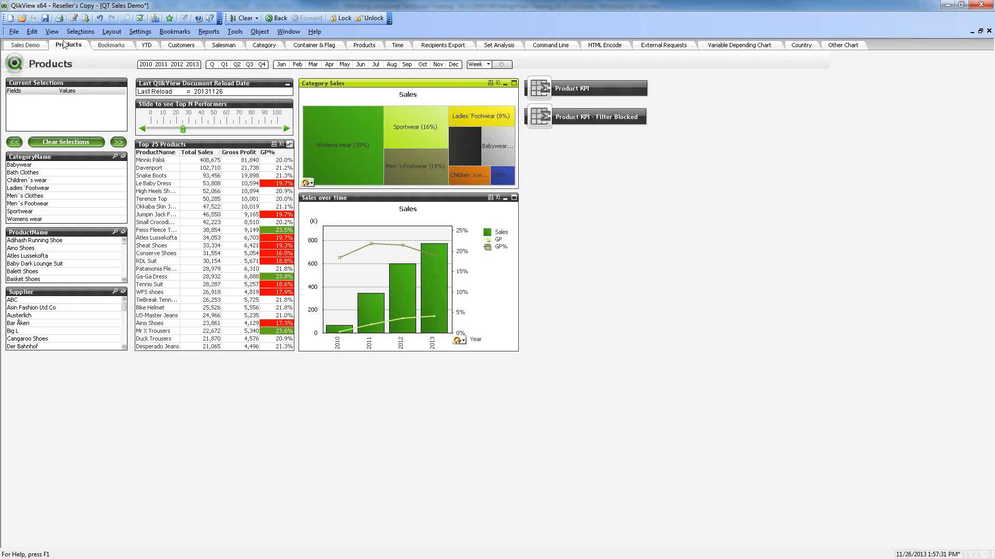
# Step: Try a partial reload from the File menu and answer No to reloading old data
pyautogui.click(9, 33)
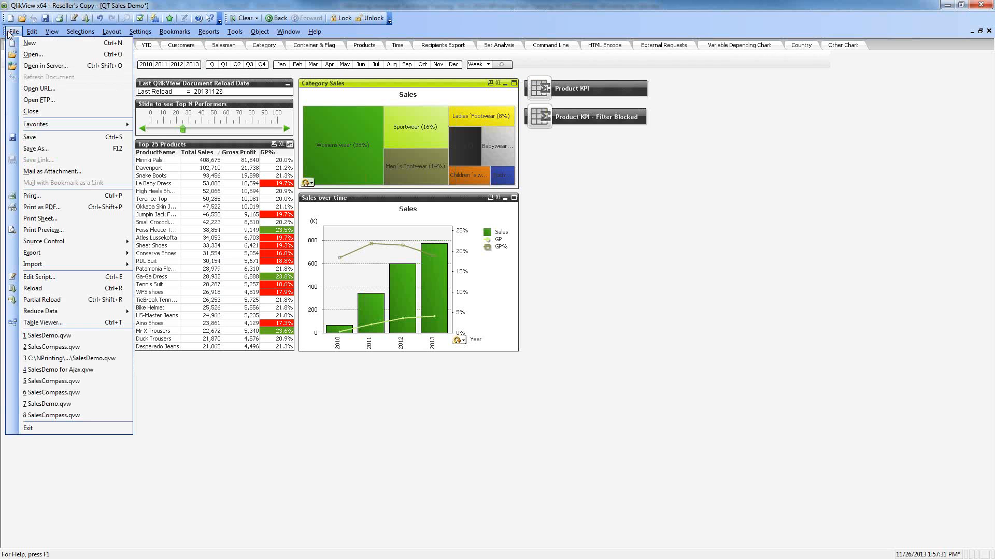
pyautogui.click(72, 297)
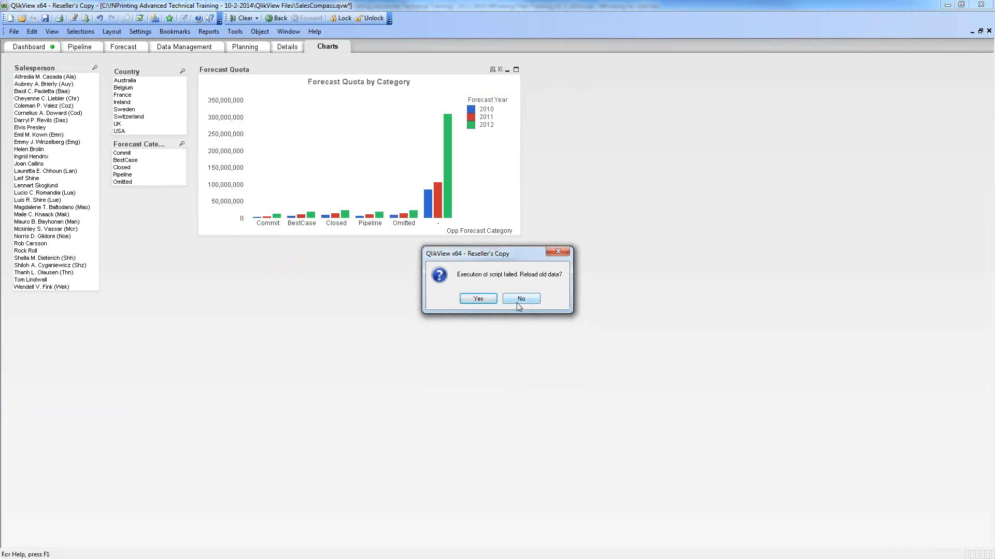
pyautogui.click(519, 301)
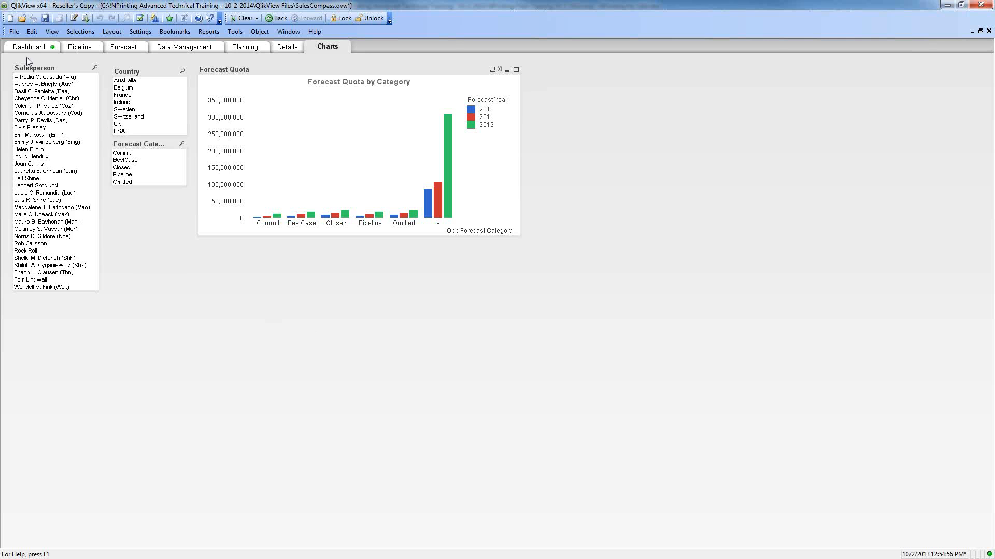
pyautogui.click(14, 31)
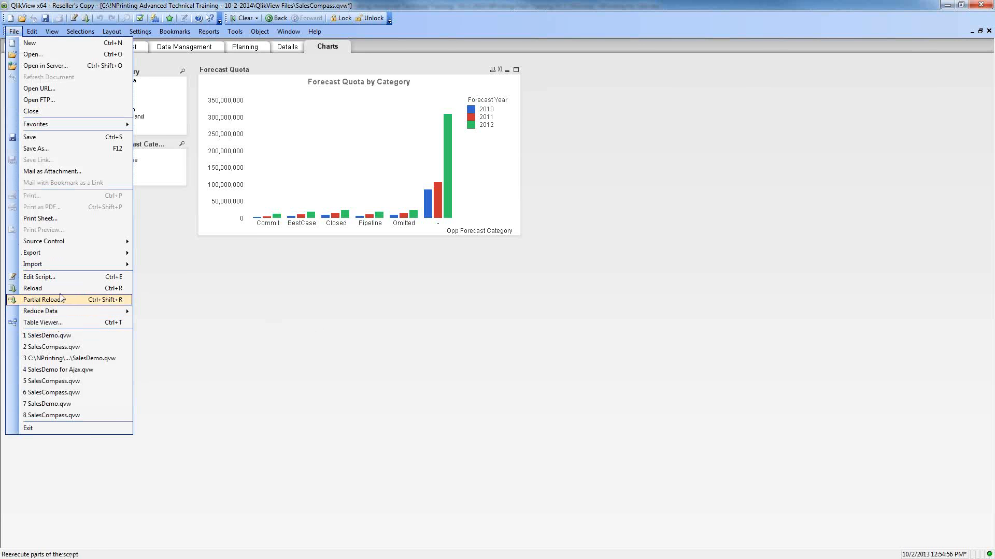
pyautogui.click(366, 415)
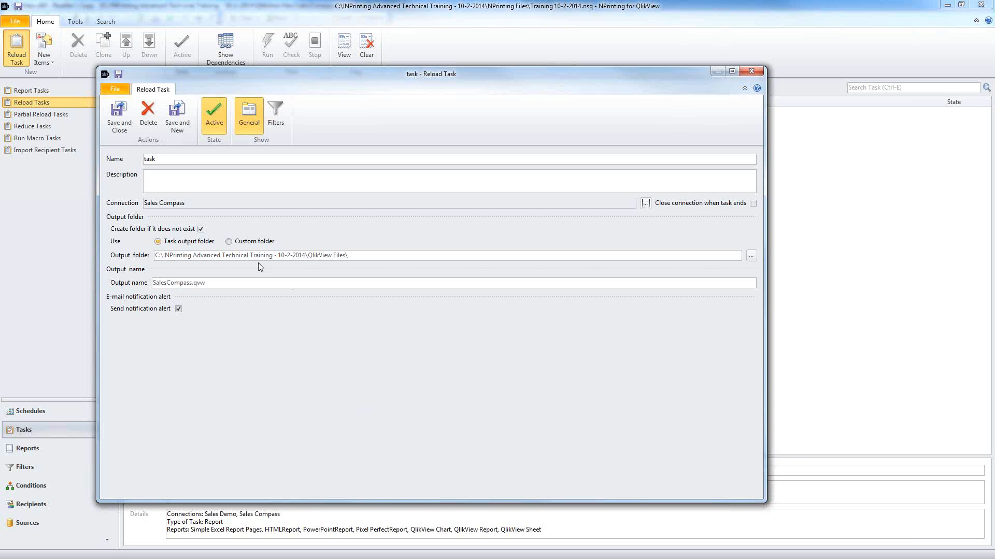
# Step: Name the reload task 'Reload', save it, and go to the reduce task list
pyautogui.doubleClick(179, 160)
pyautogui.write('Reload')
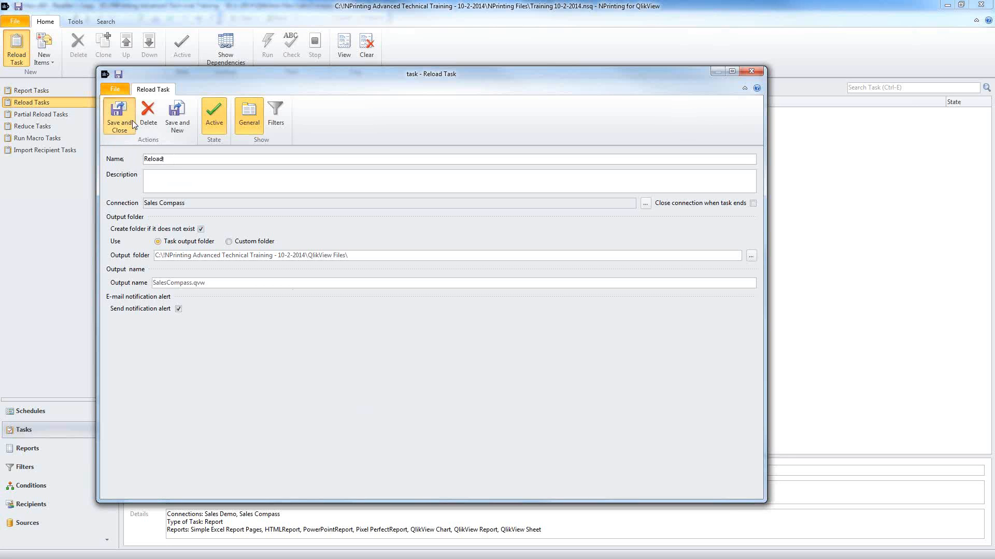
pyautogui.click(120, 117)
pyautogui.click(52, 114)
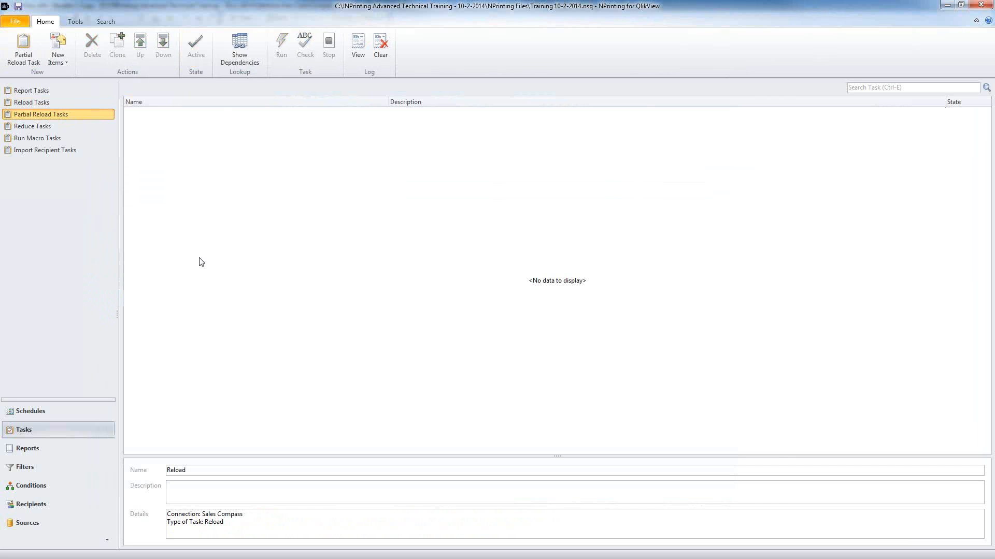
pyautogui.click(42, 127)
# Step: Start a new reduce task, add one recipient, and keep the Sales Demo connection
pyautogui.click(17, 48)
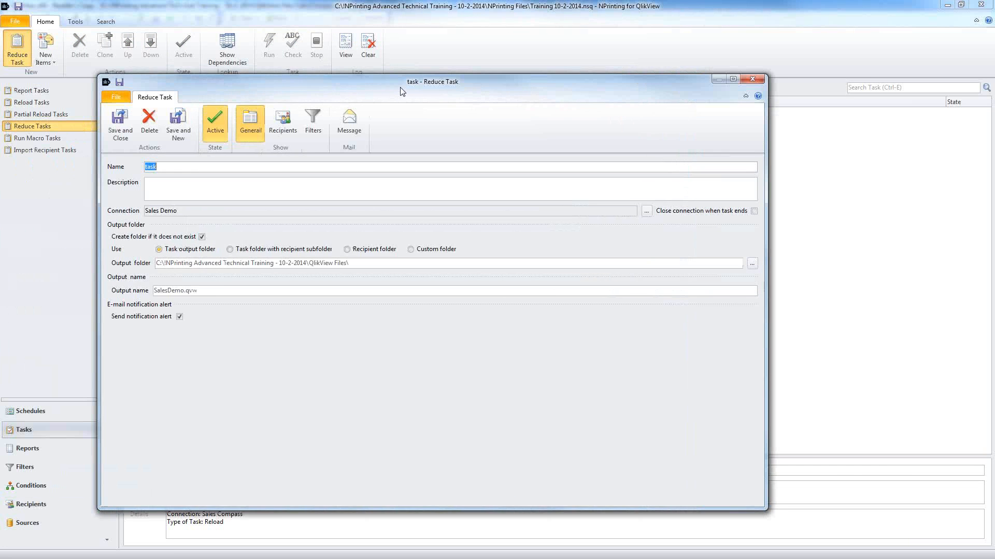
pyautogui.click(291, 126)
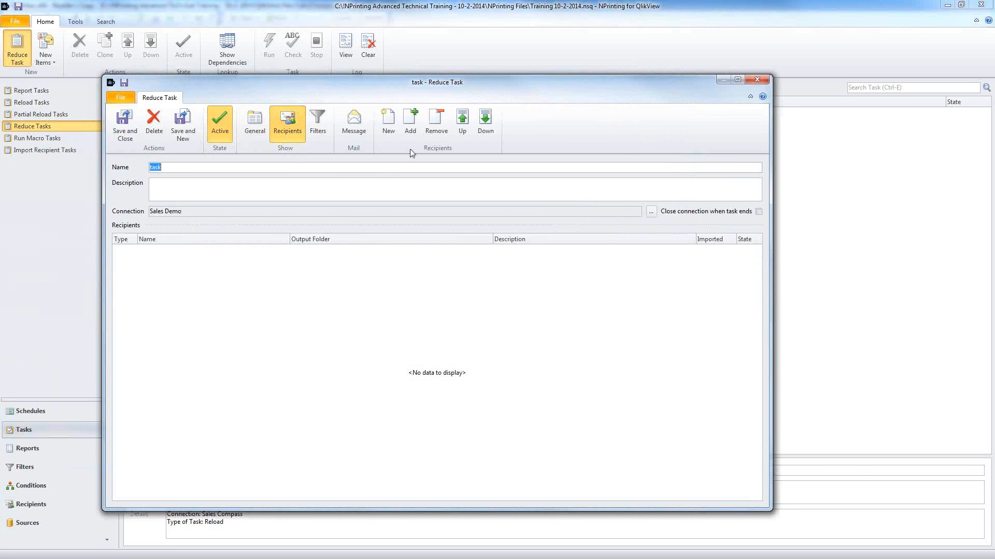
pyautogui.click(410, 123)
pyautogui.doubleClick(73, 126)
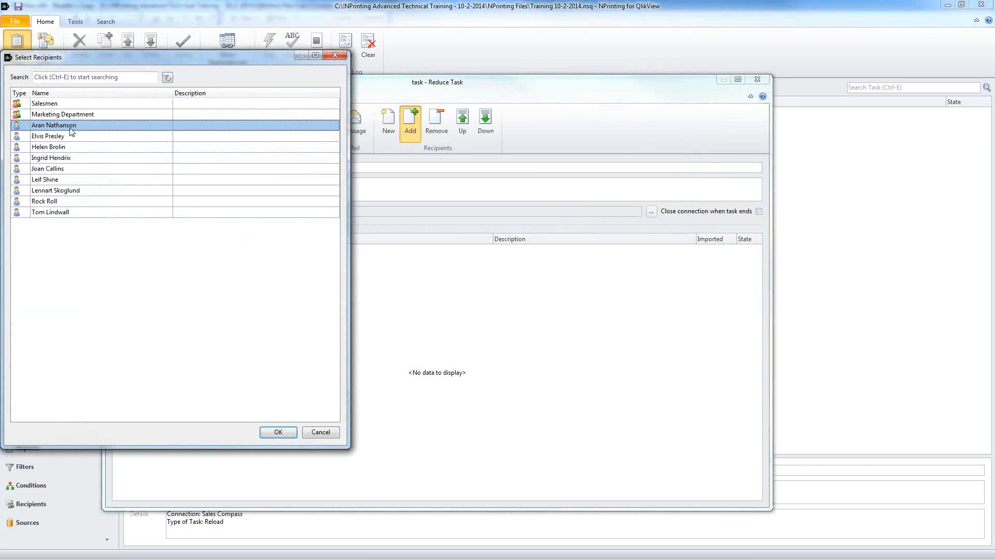
pyautogui.click(233, 251)
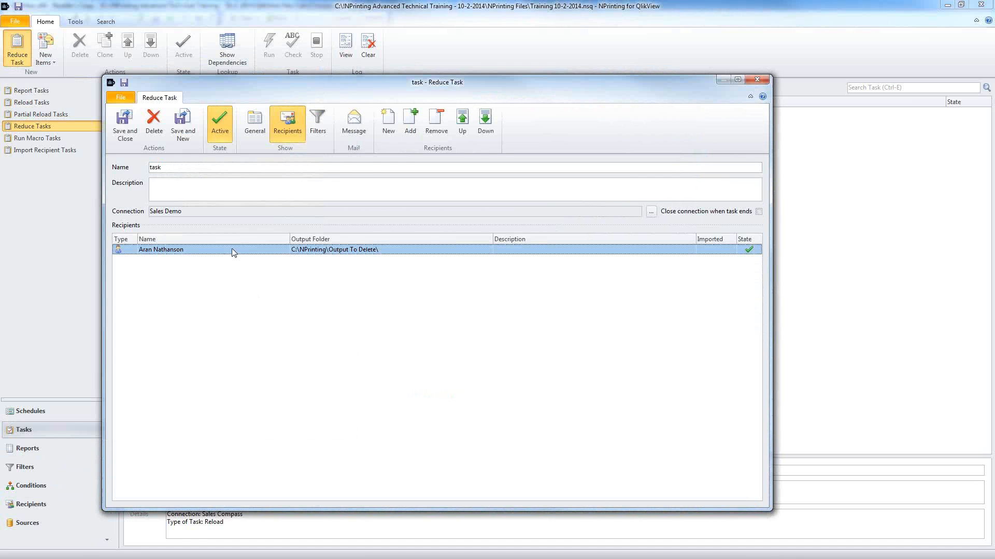
pyautogui.click(200, 211)
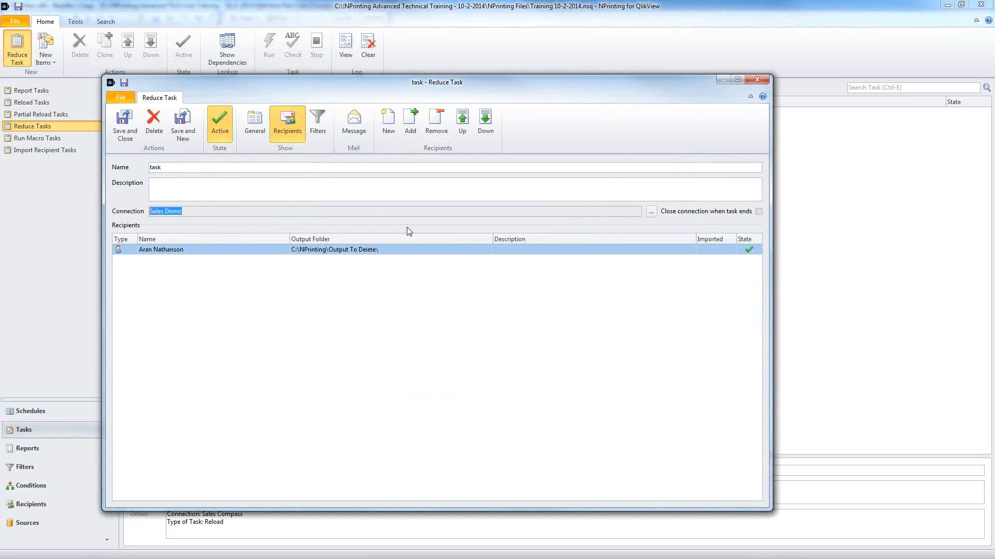
pyautogui.click(650, 211)
pyautogui.click(204, 108)
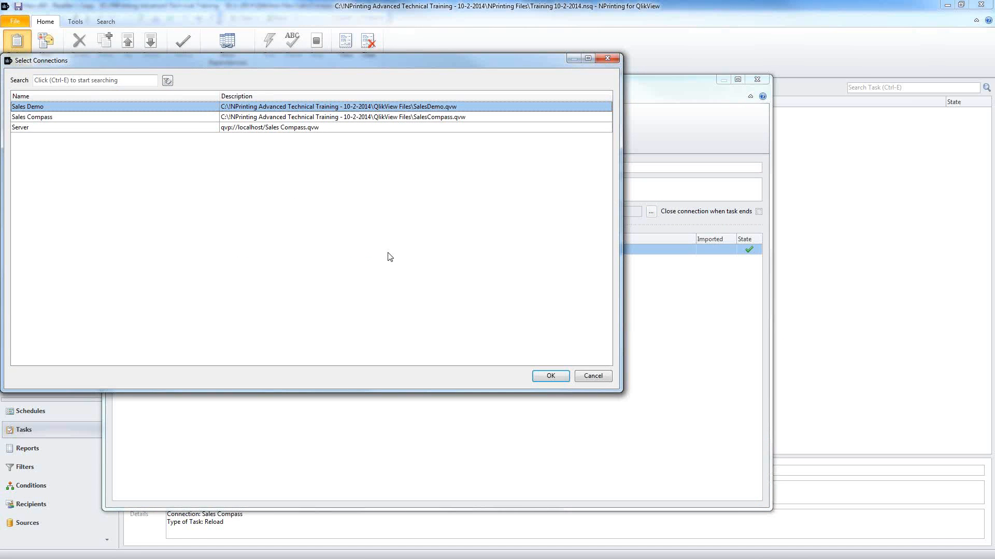
pyautogui.click(601, 377)
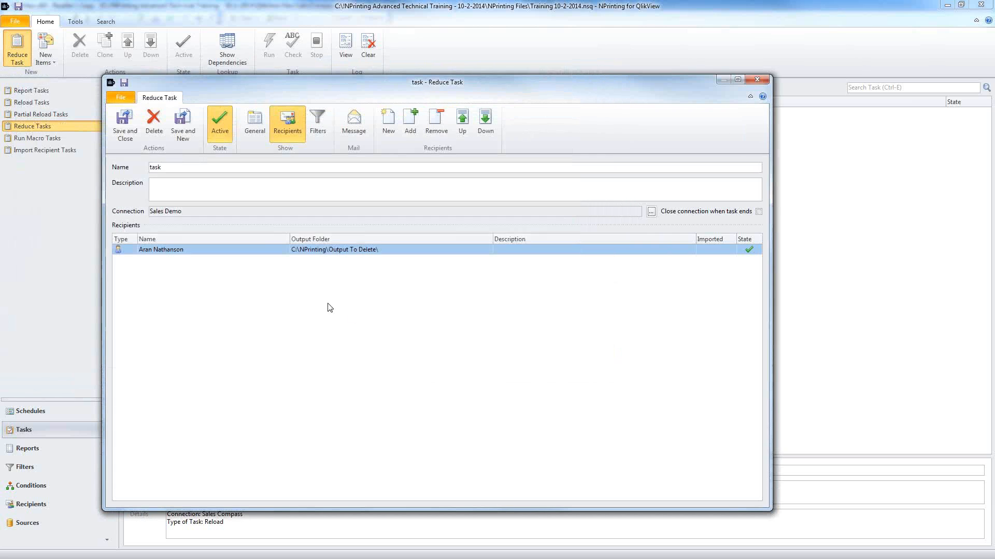
# Step: Check the added recipient's Last Year filter
pyautogui.click(278, 249)
pyautogui.doubleClick(277, 249)
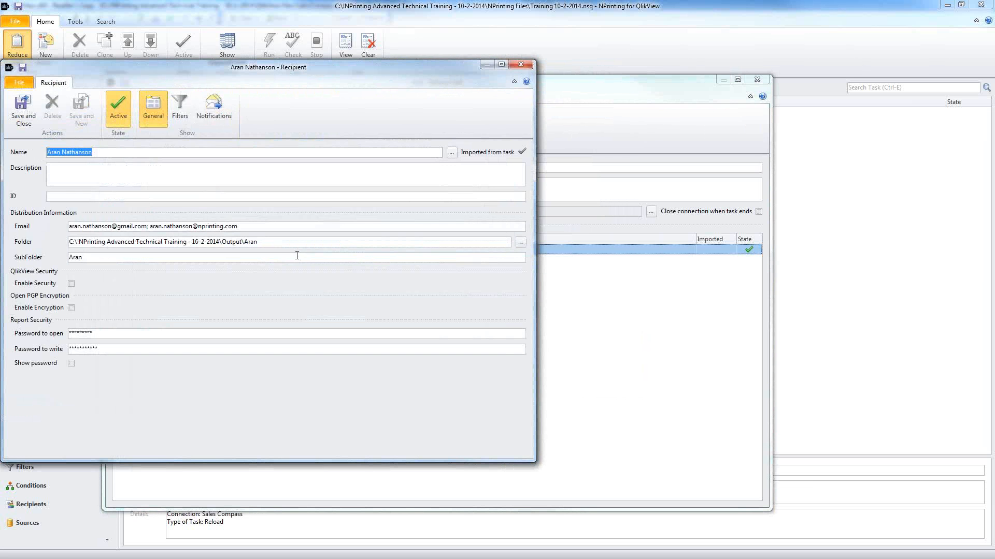
pyautogui.click(180, 106)
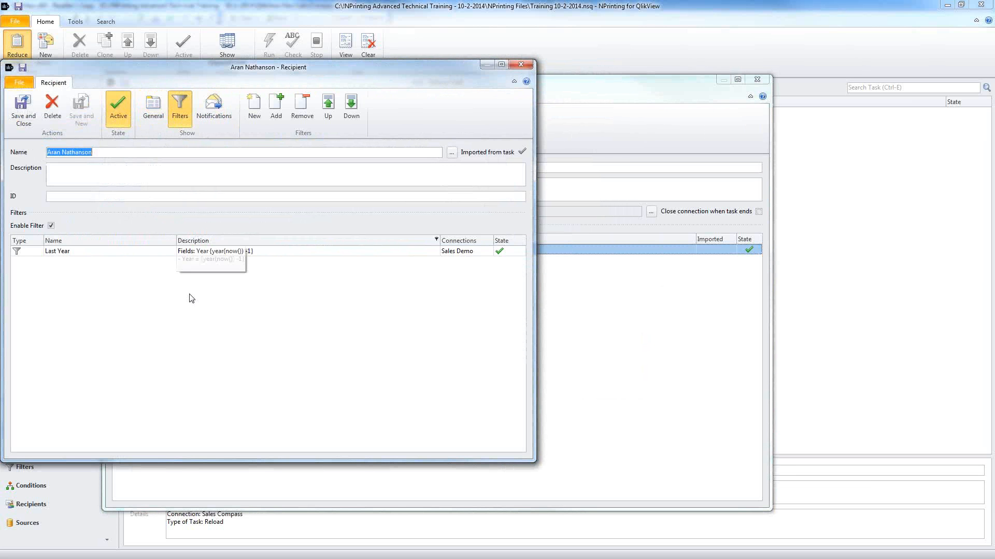
pyautogui.click(163, 254)
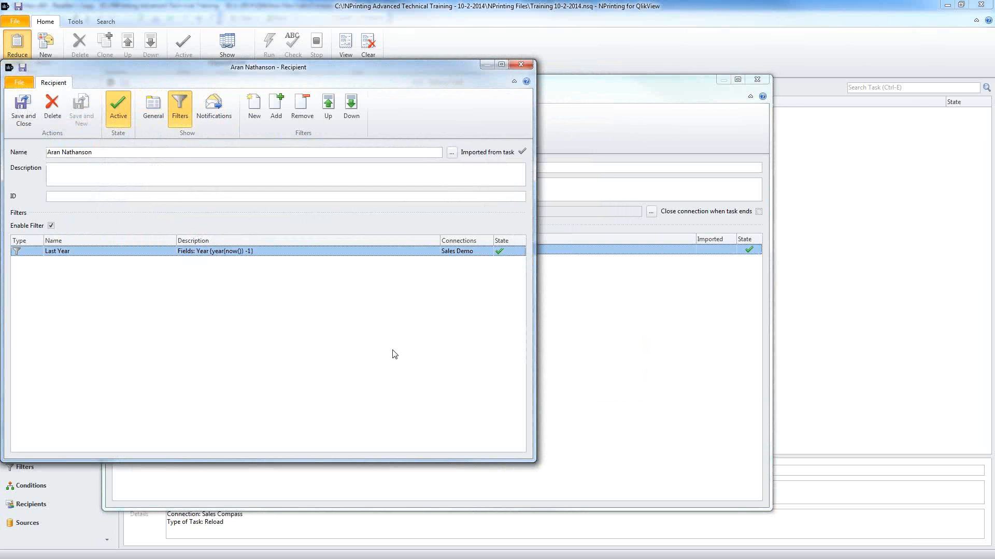
pyautogui.click(521, 64)
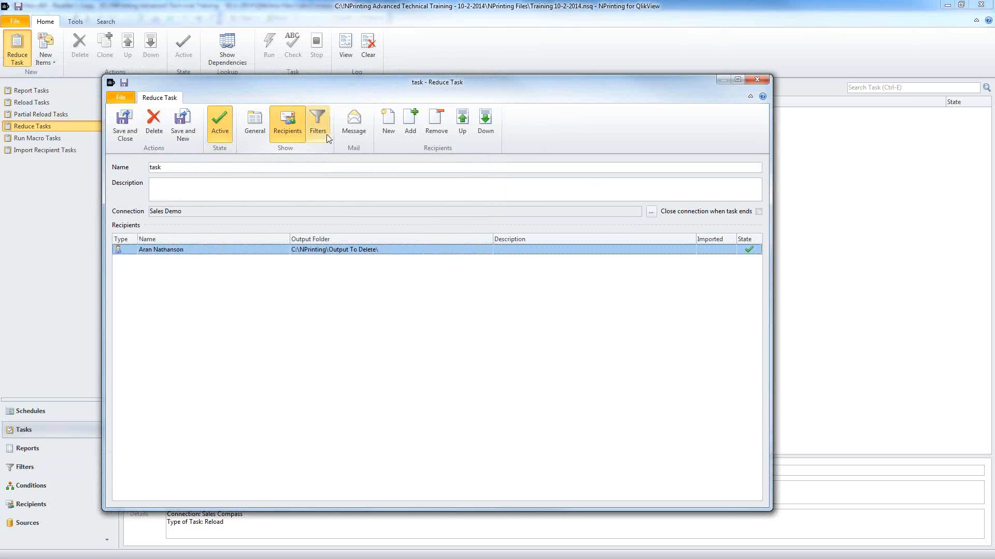
# Step: Leave Send Email unchecked in the message settings and save the reduce task
pyautogui.click(311, 123)
pyautogui.click(348, 134)
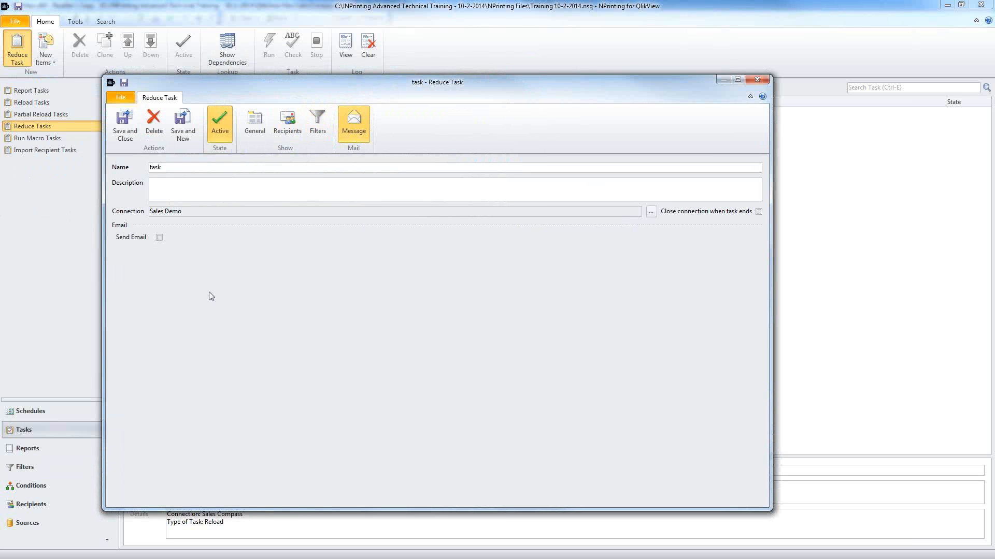
pyautogui.click(159, 238)
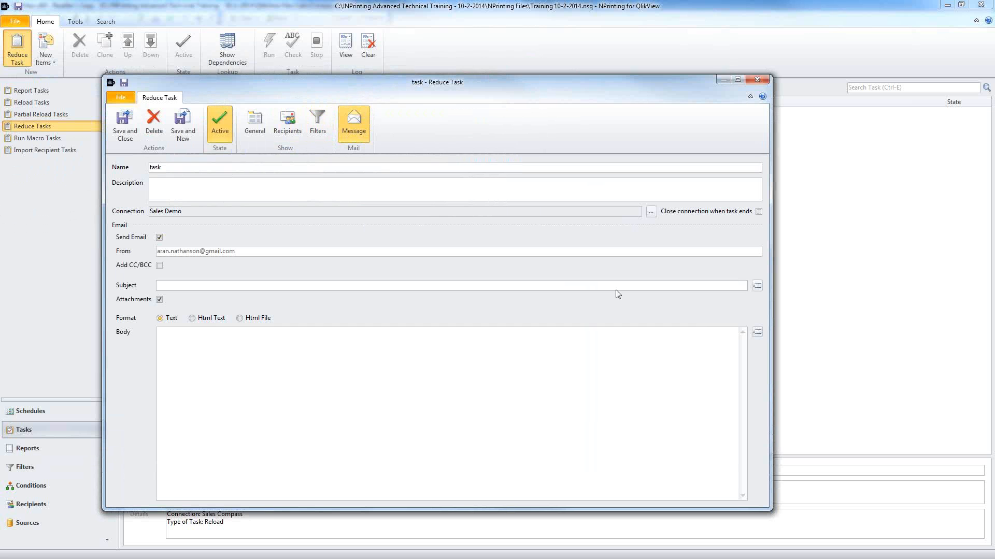
pyautogui.click(160, 238)
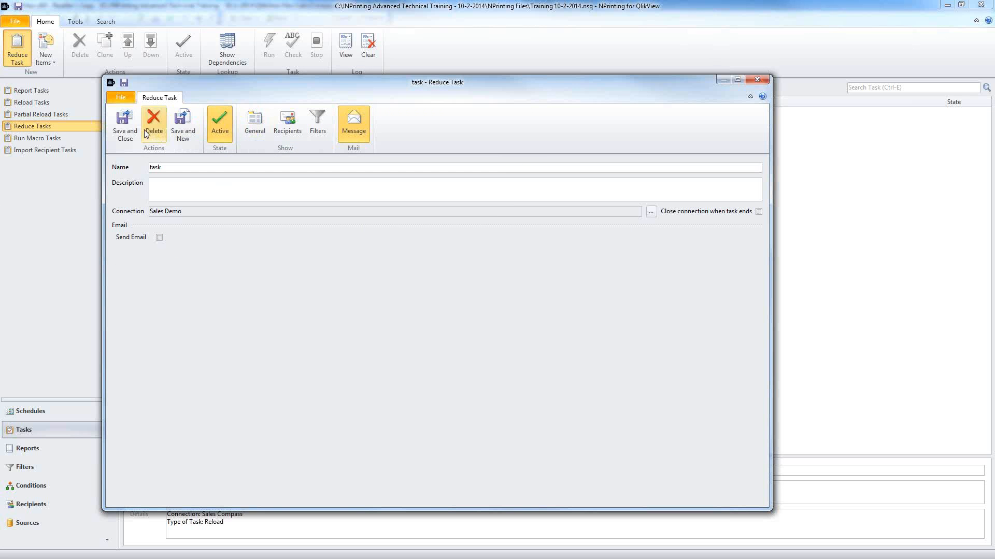
pyautogui.click(129, 123)
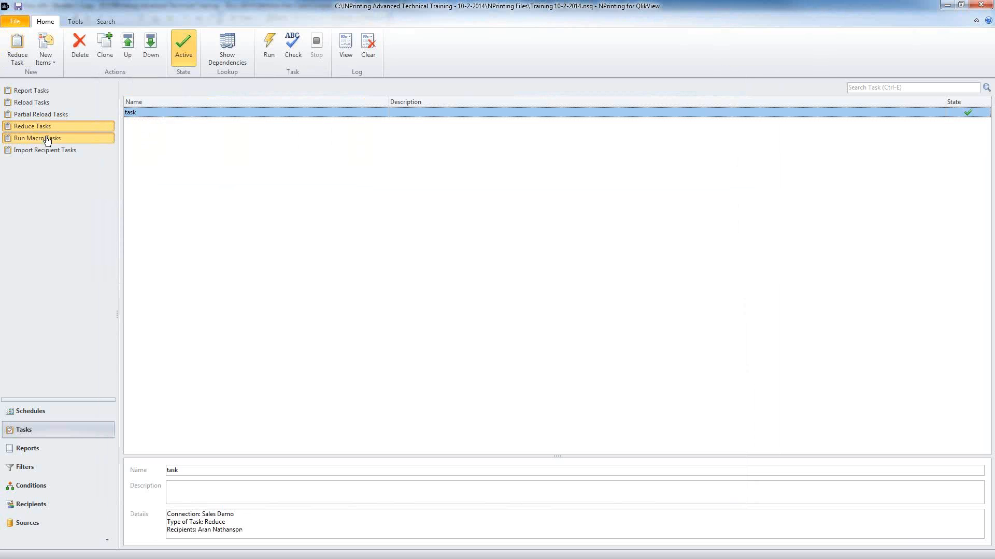
# Step: Create a new Run Macro task and start adding a macro, browsing for its macro name
pyautogui.click(93, 138)
pyautogui.click(22, 49)
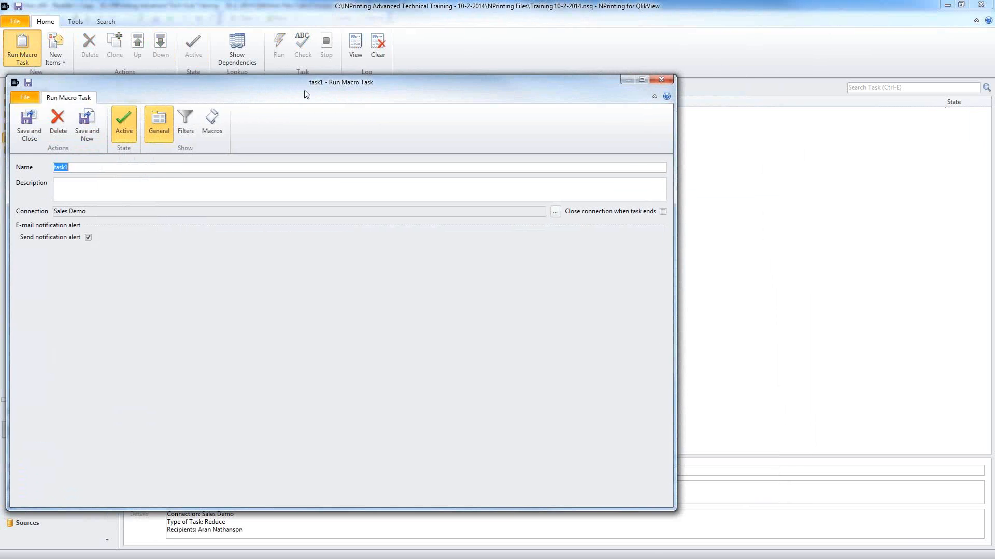
pyautogui.moveTo(307, 94); pyautogui.dragTo(376, 102)
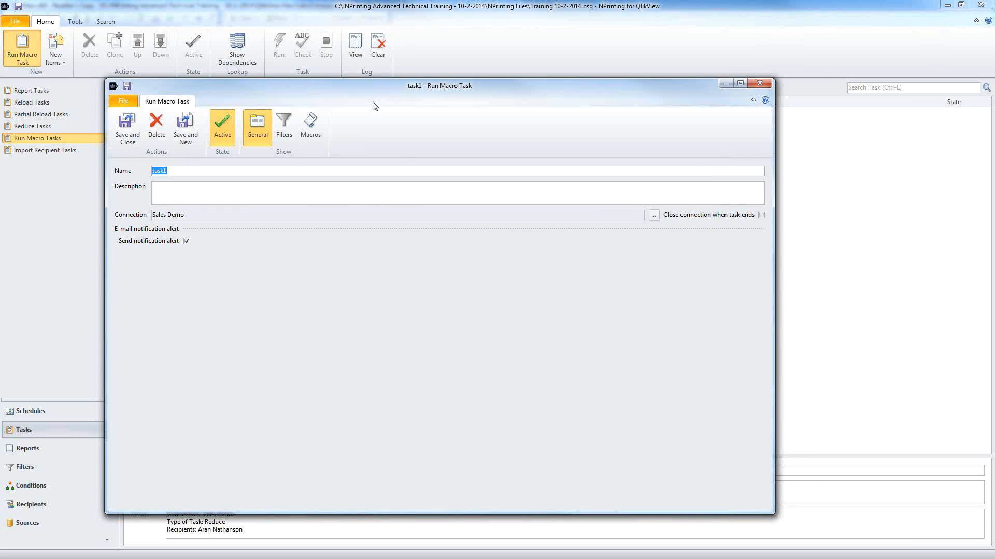
pyautogui.click(310, 130)
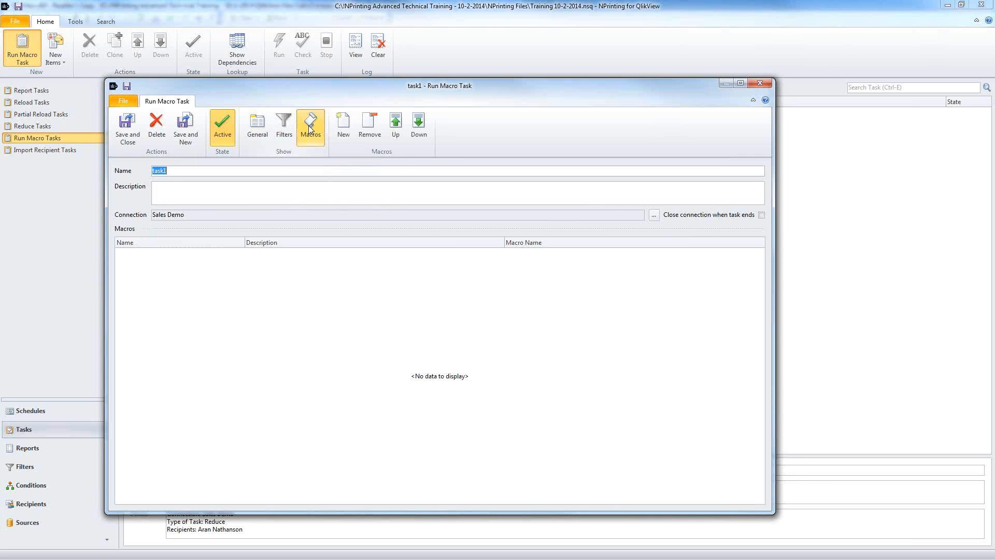
pyautogui.click(343, 123)
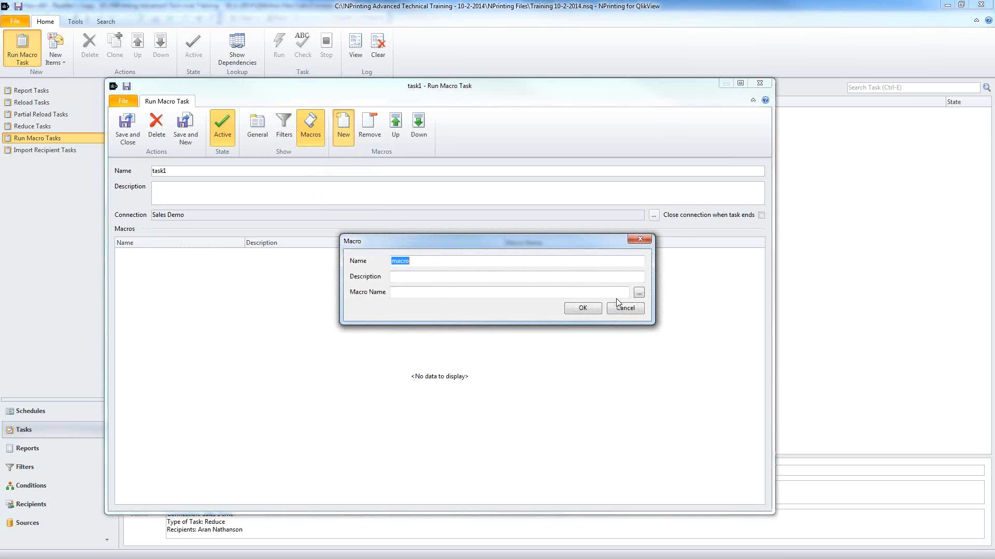
pyautogui.click(639, 293)
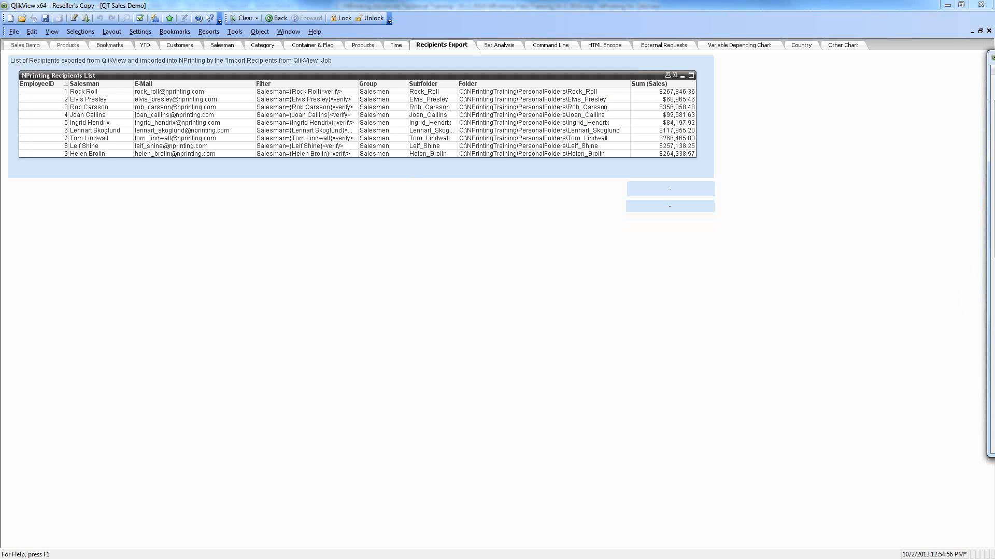
# Step: Bring the QlikView macro module into view and select the RenameRequestFile subroutine name
pyautogui.moveTo(994, 59); pyautogui.dragTo(504, 87)
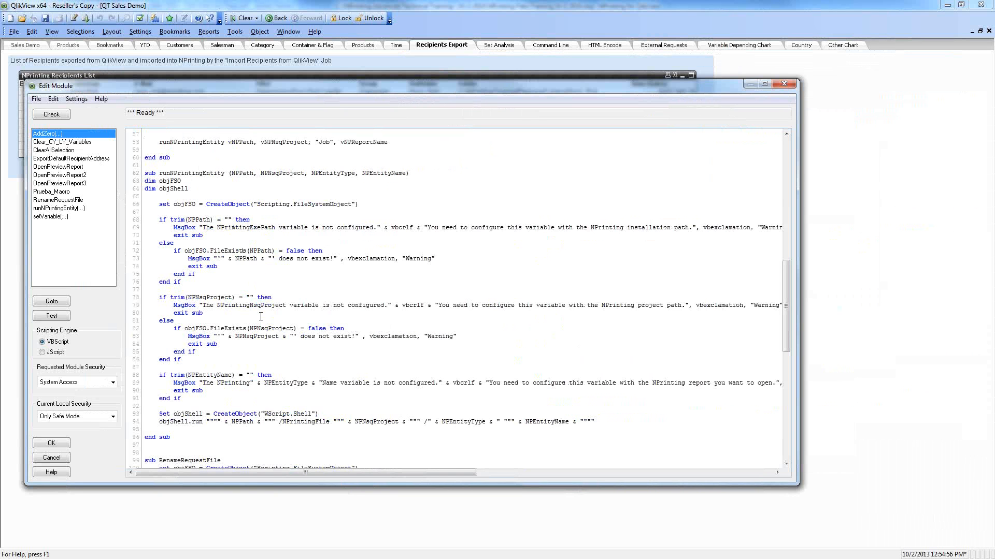
pyautogui.scroll(-1, 301, 369)
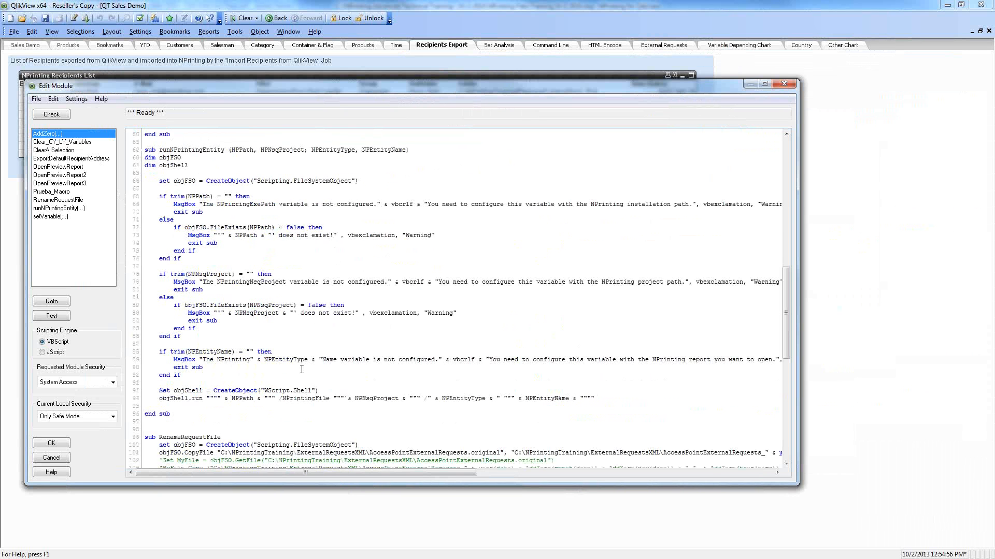
pyautogui.doubleClick(189, 437)
pyautogui.hotkey('ctrl', 'c')
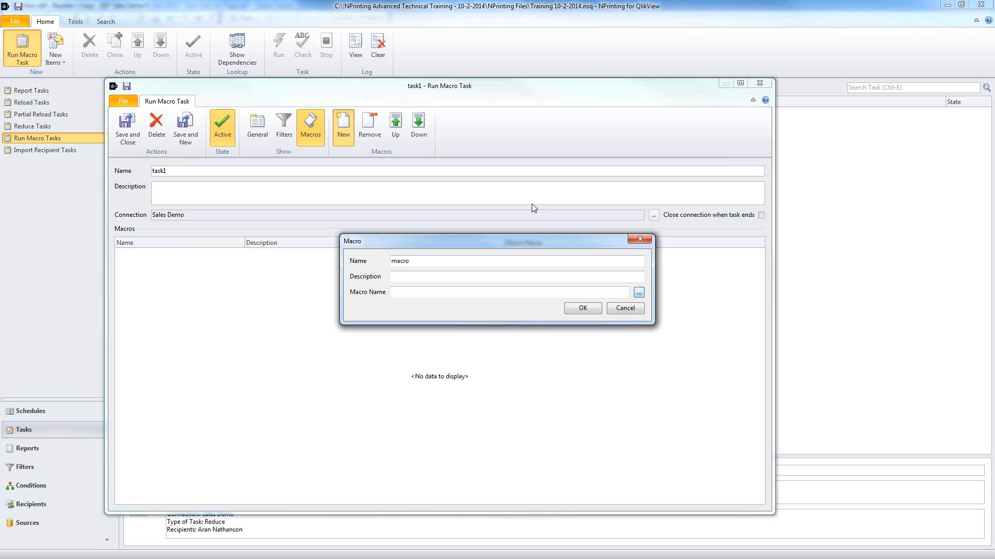
# Step: Paste RenameRequestFile as the macro name, then cancel the macro without saving
pyautogui.click(413, 293)
pyautogui.hotkey('ctrl', 'v')
pyautogui.moveTo(462, 291); pyautogui.dragTo(304, 305)
pyautogui.click(625, 308)
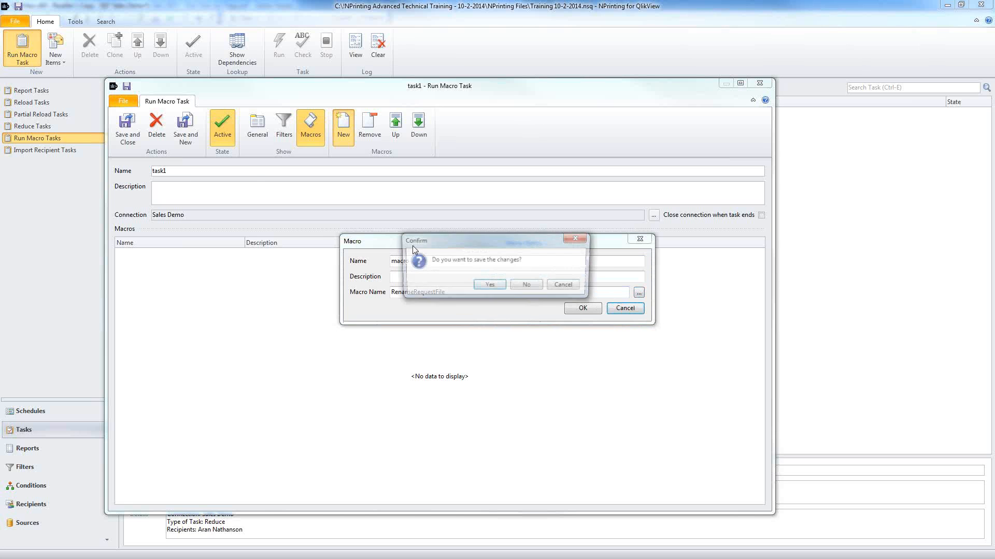
pyautogui.click(527, 284)
# Step: Delete the Run Macro task and save the project
pyautogui.click(157, 127)
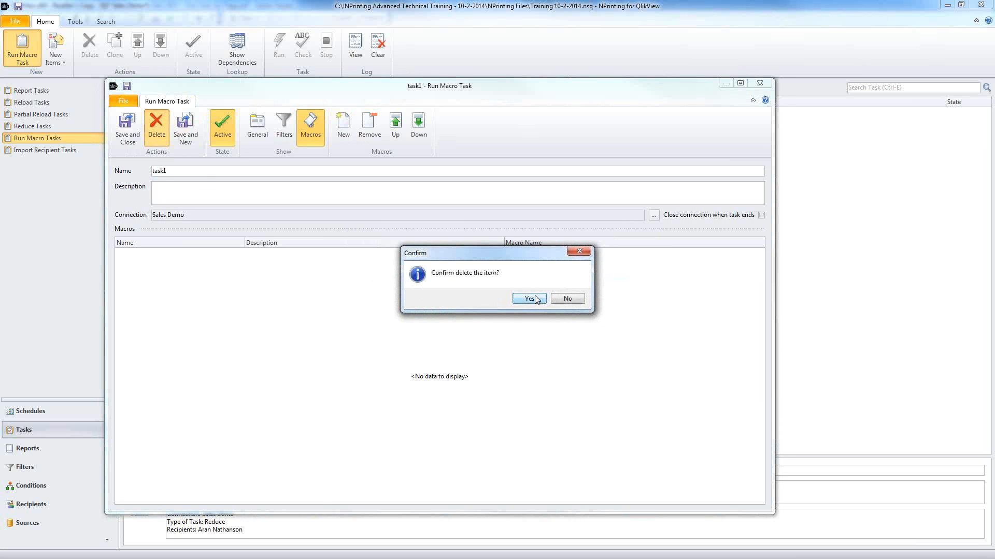
pyautogui.click(535, 299)
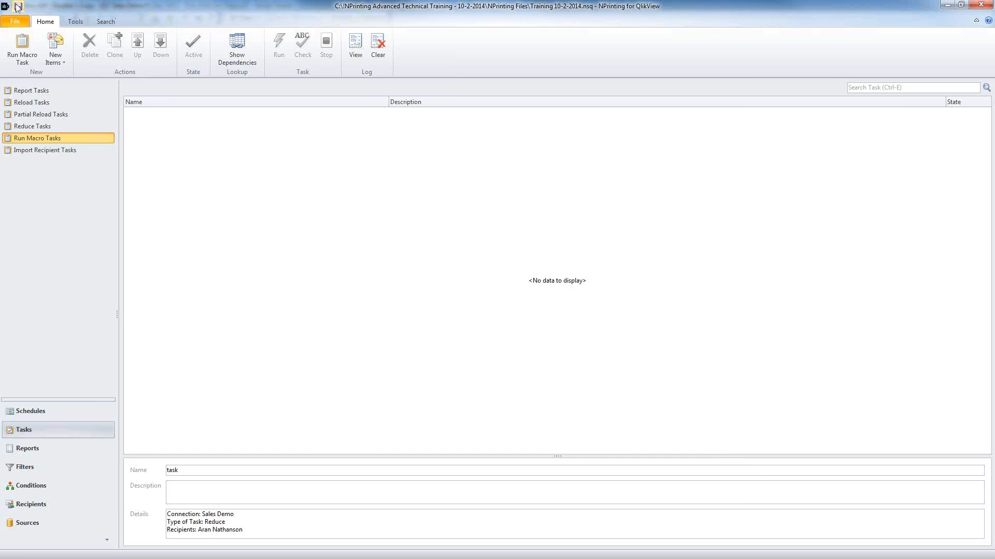
pyautogui.click(19, 7)
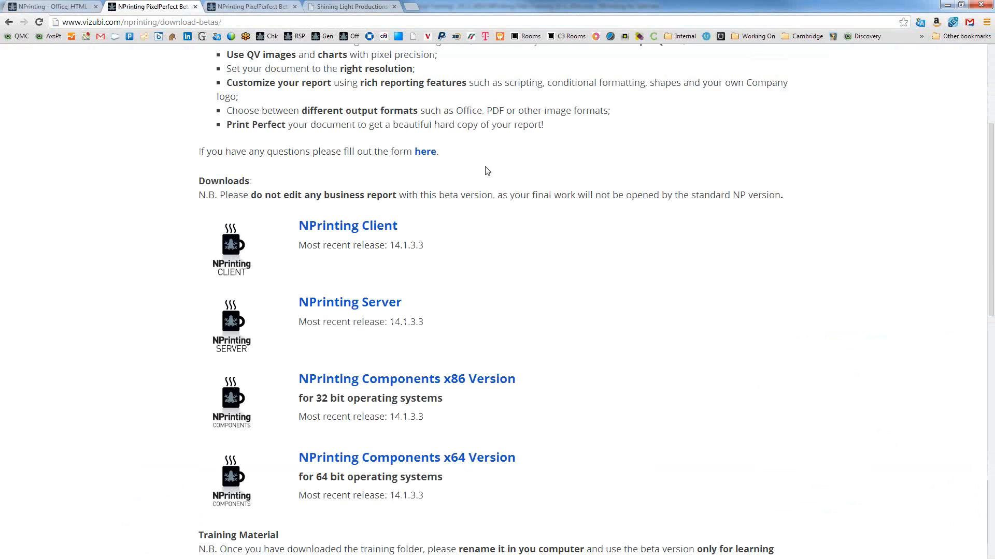
pyautogui.scroll(5, 485, 171)
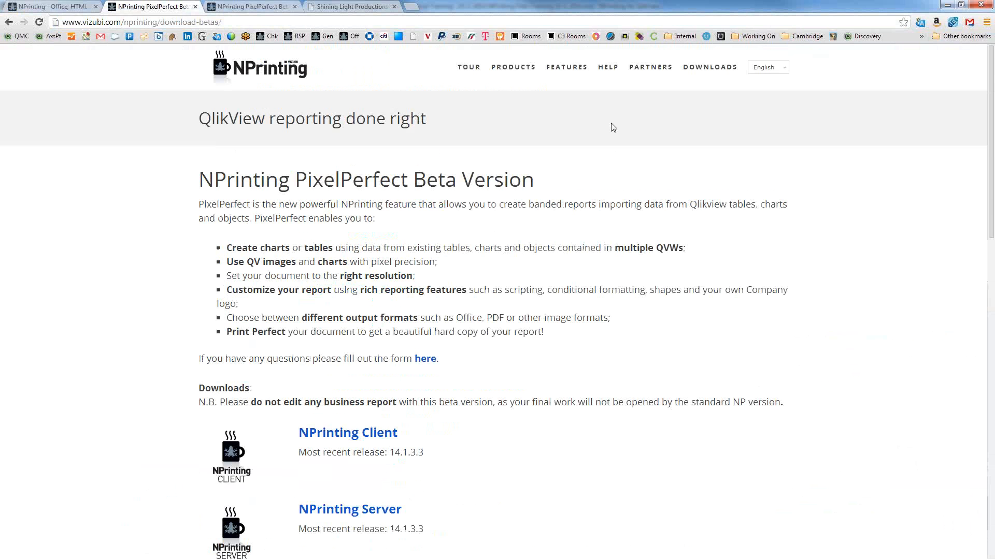
# Step: Open the Vizubi Community help in a new tab, search 'xml taskpublisher' and open the XML Request Reporting article
pyautogui.rightClick(606, 71)
pyautogui.click(643, 75)
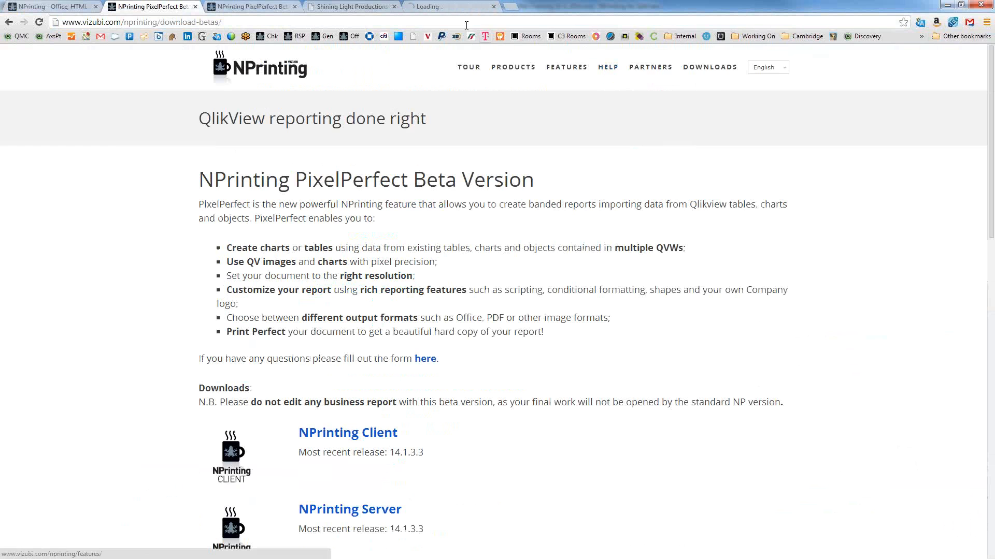
pyautogui.click(449, 7)
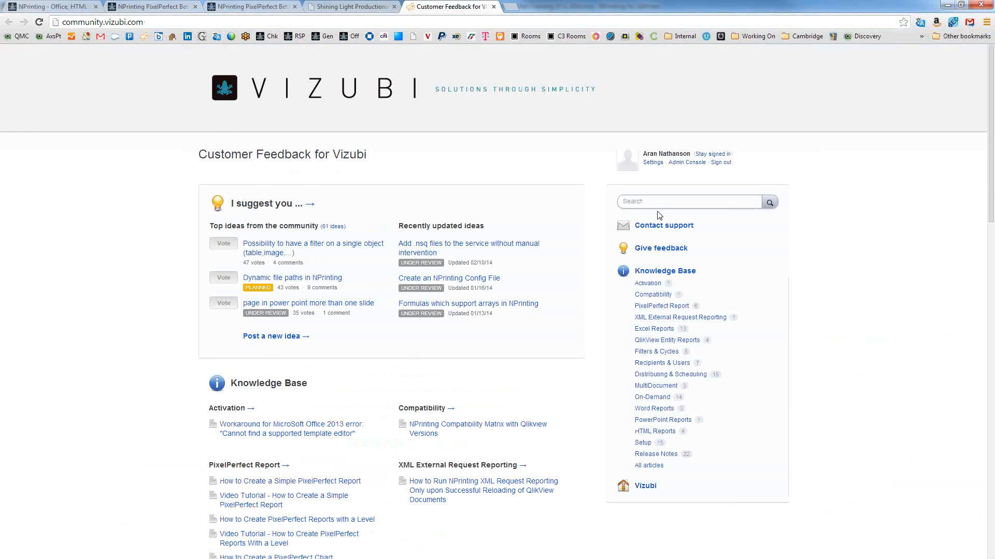
pyautogui.click(659, 200)
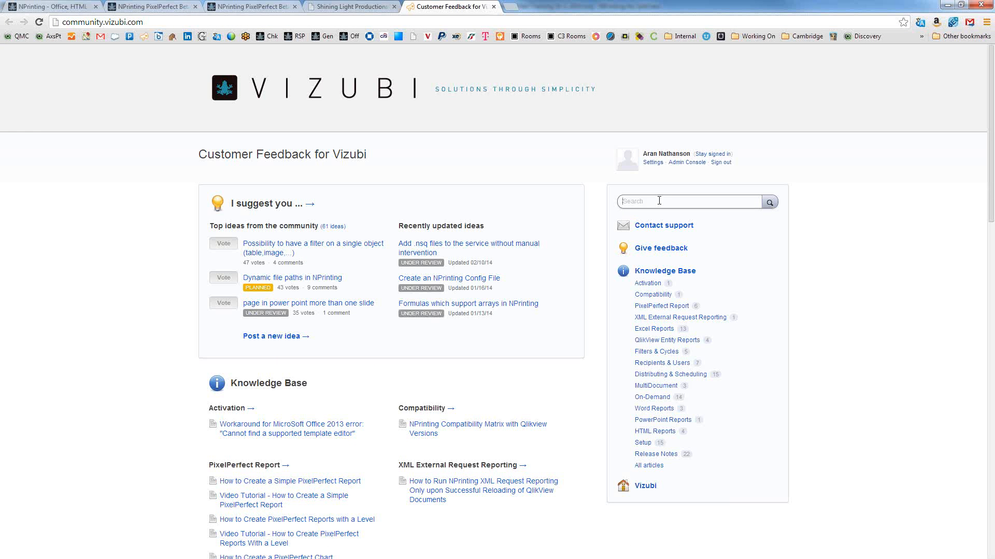
pyautogui.write('xml ')
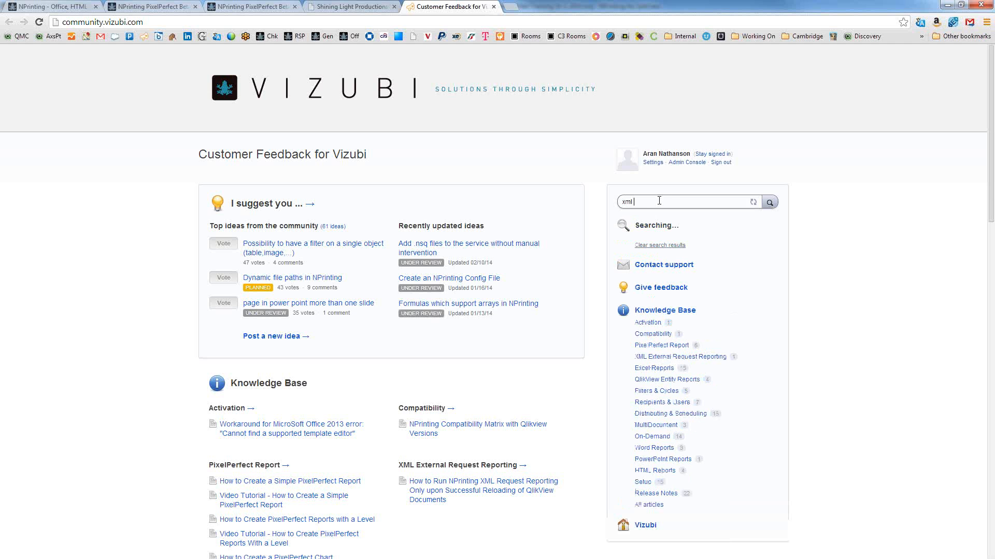
pyautogui.write('taskpublisher')
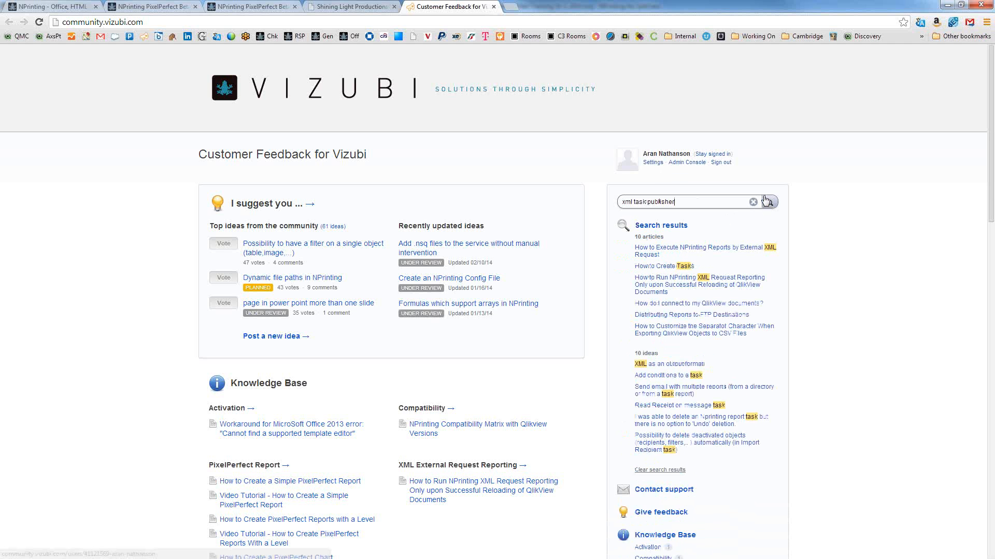
pyautogui.click(706, 249)
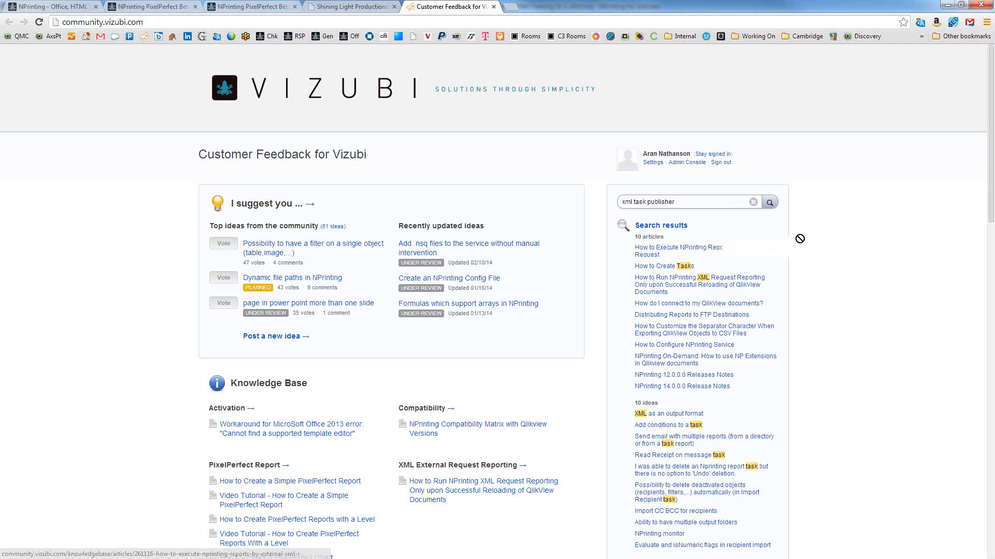
pyautogui.click(727, 284)
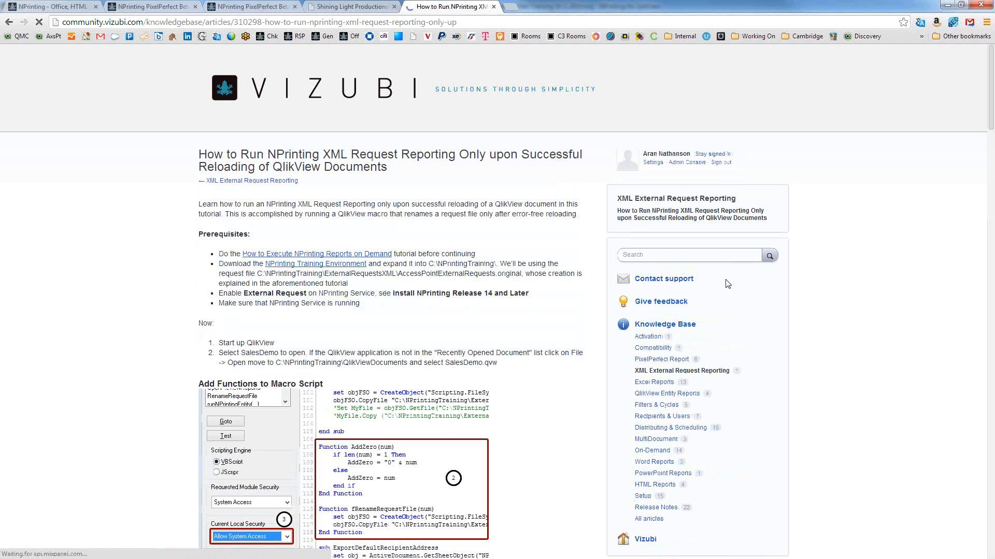
# Step: Highlight the article title and address, then search 'excel pivot' and open the pivot table article in a new tab
pyautogui.moveTo(198, 154); pyautogui.dragTo(407, 174)
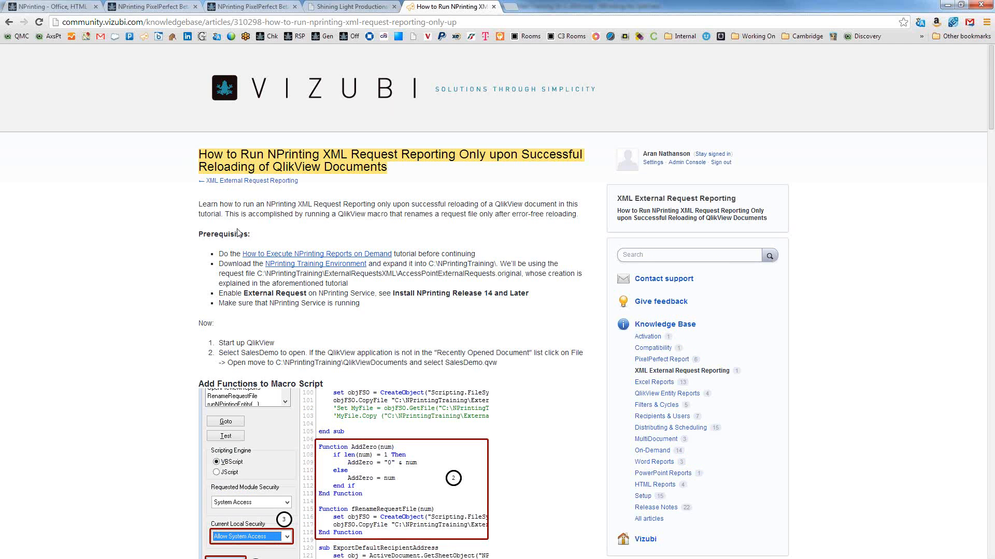
pyautogui.click(330, 23)
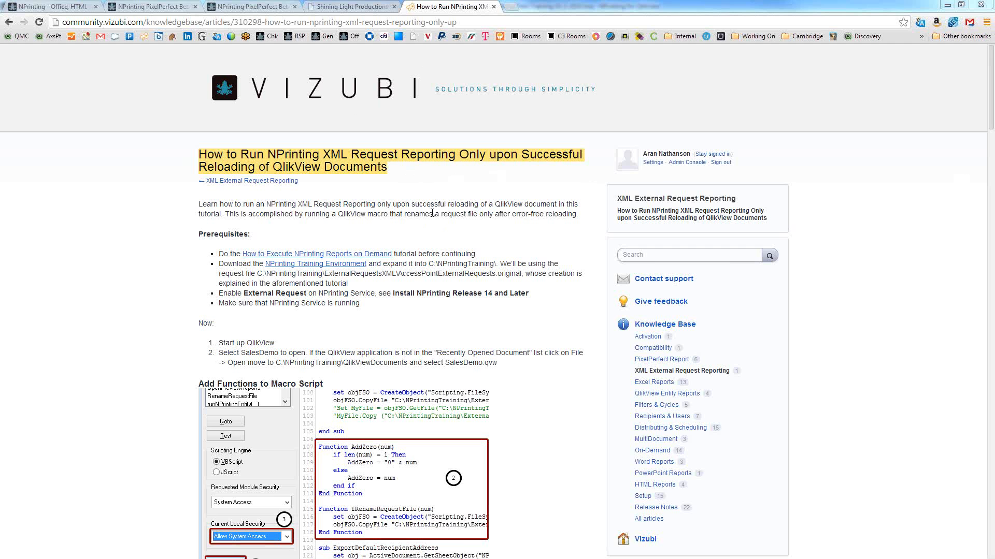
pyautogui.click(653, 255)
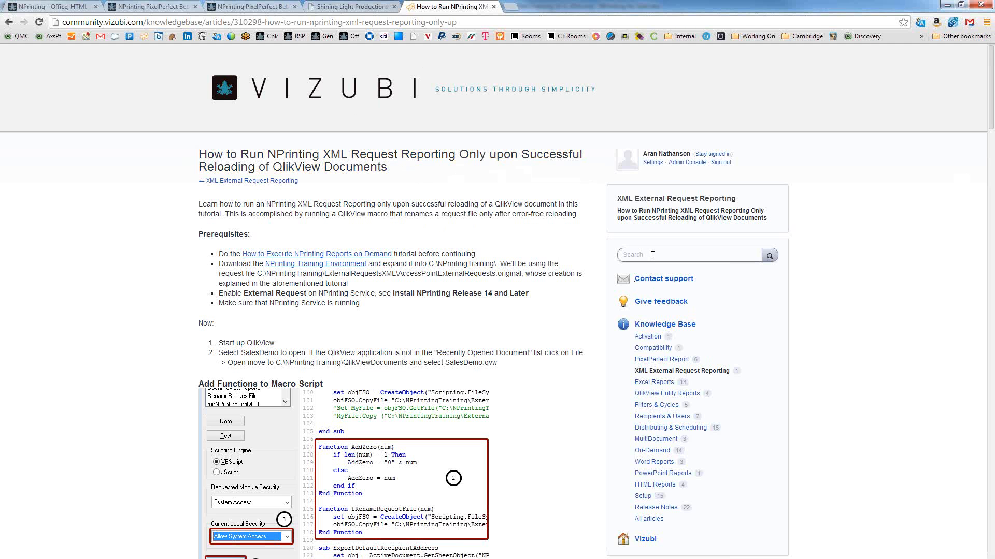
pyautogui.write('elxc')
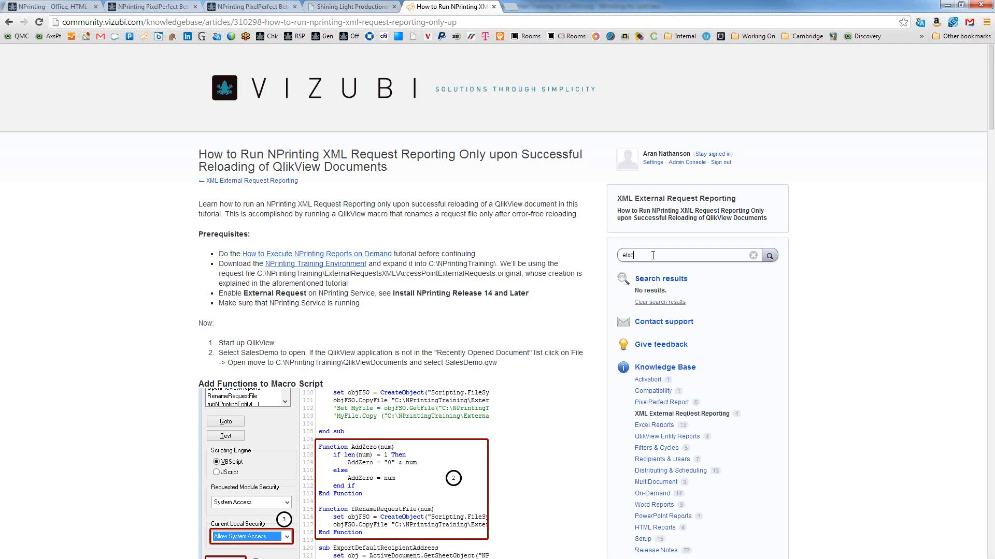
pyautogui.write('el pic')
pyautogui.press('BackSpace')
pyautogui.write('vot')
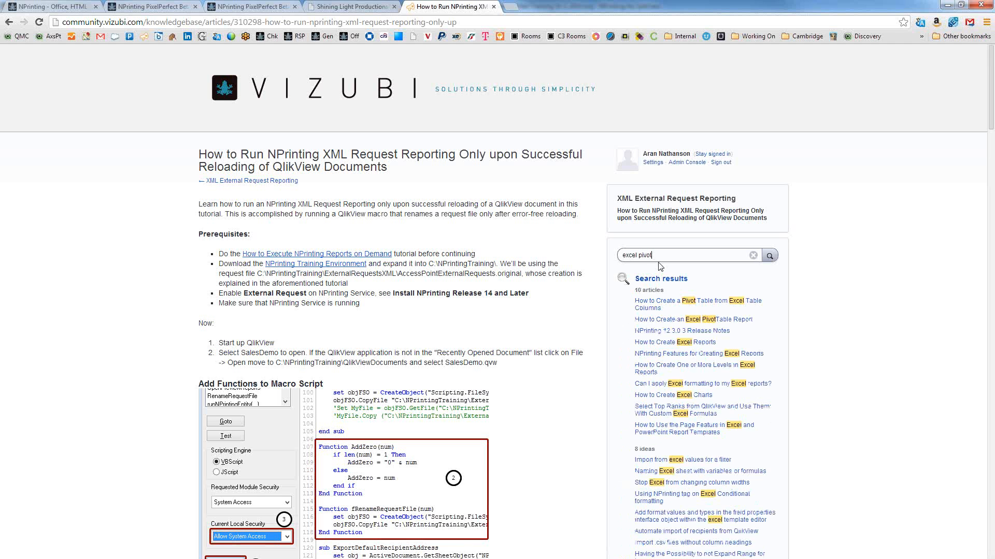
pyautogui.rightClick(659, 307)
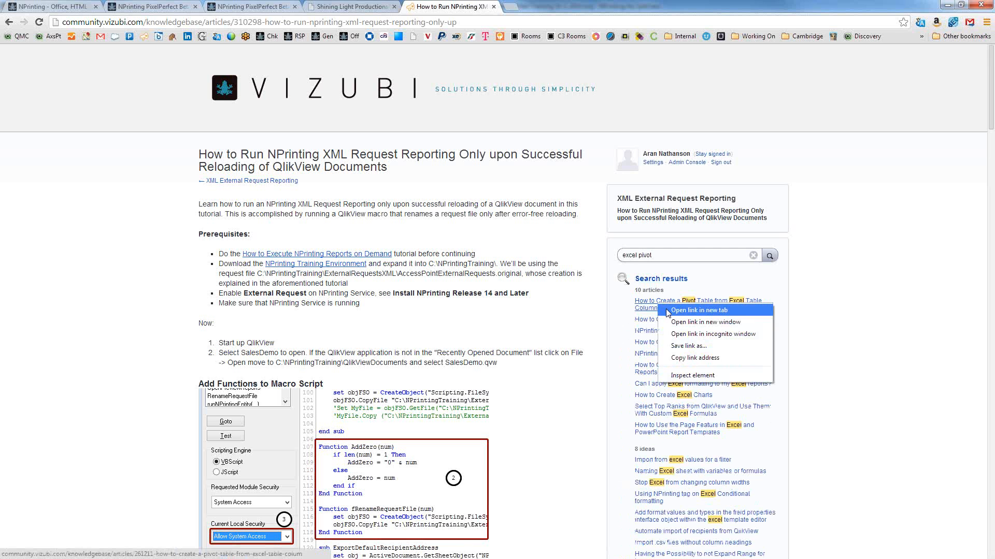
pyautogui.click(668, 311)
# Step: Scroll through the 'How to Create a Pivot Table from Excel Table Columns' article, then close its tab
pyautogui.click(543, 11)
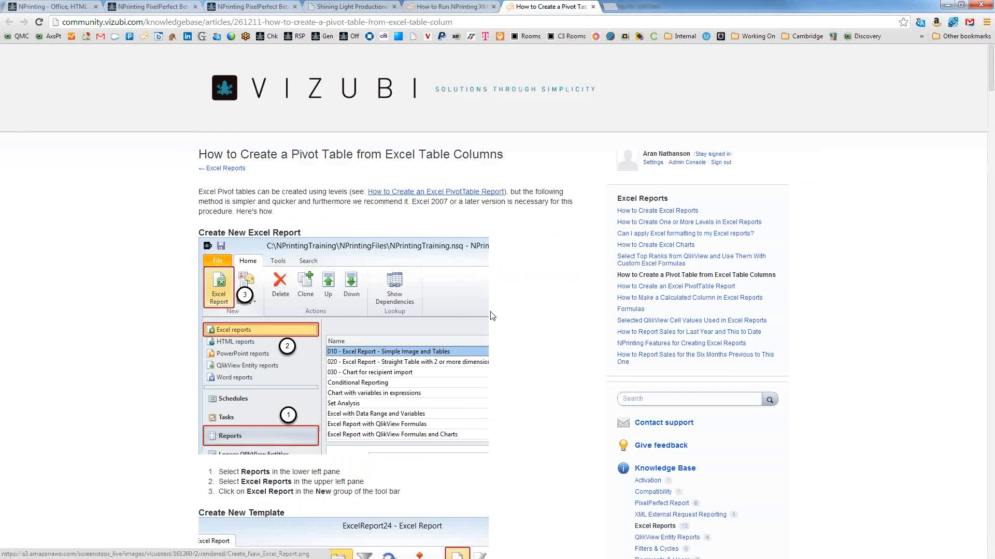
pyautogui.scroll(-10, 482, 314)
pyautogui.scroll(-14, 482, 313)
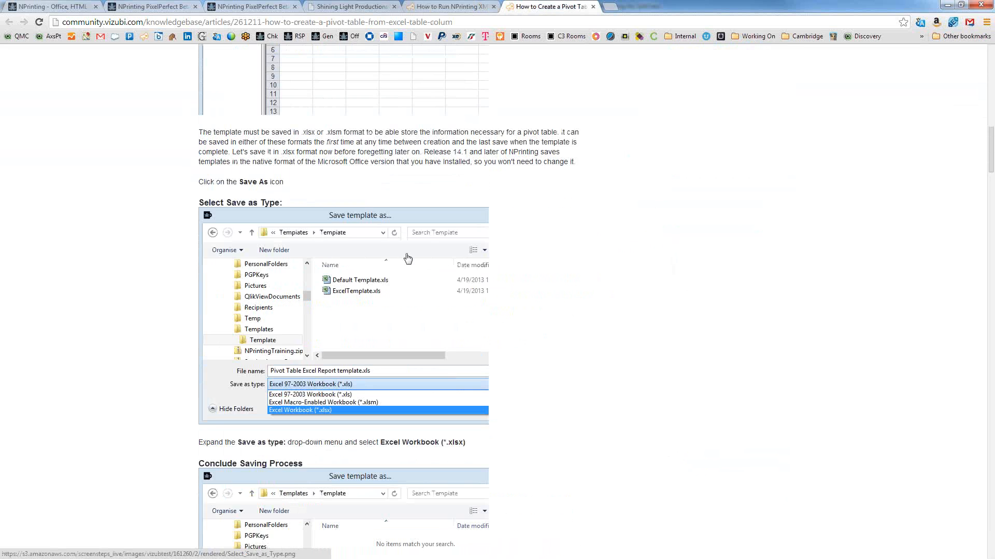
pyautogui.scroll(-7, 508, 314)
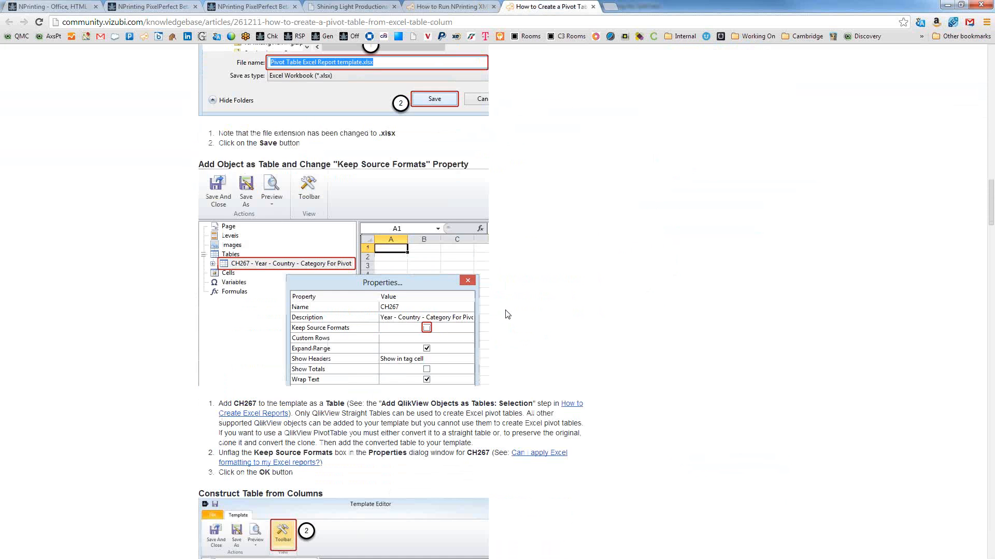
pyautogui.scroll(-5, 508, 315)
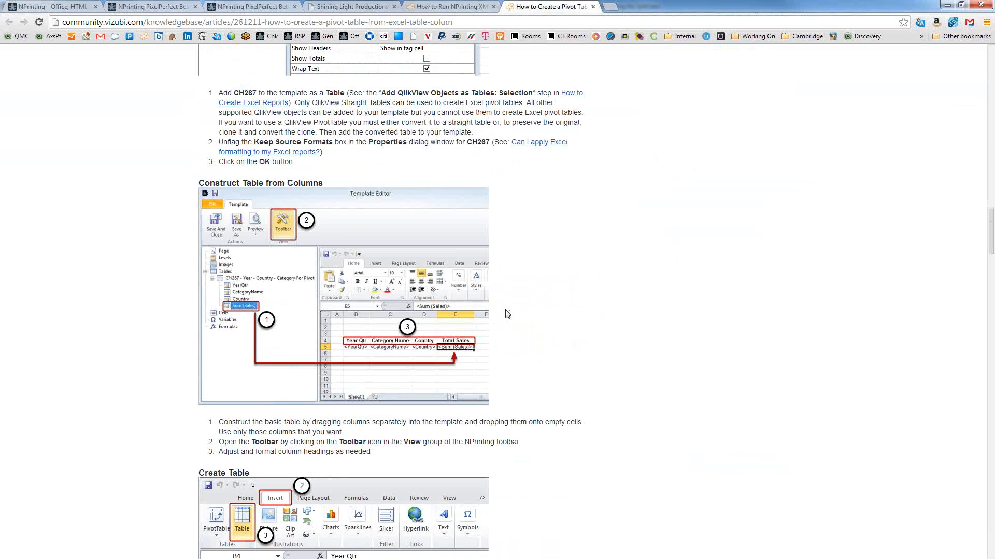
pyautogui.scroll(-10, 433, 338)
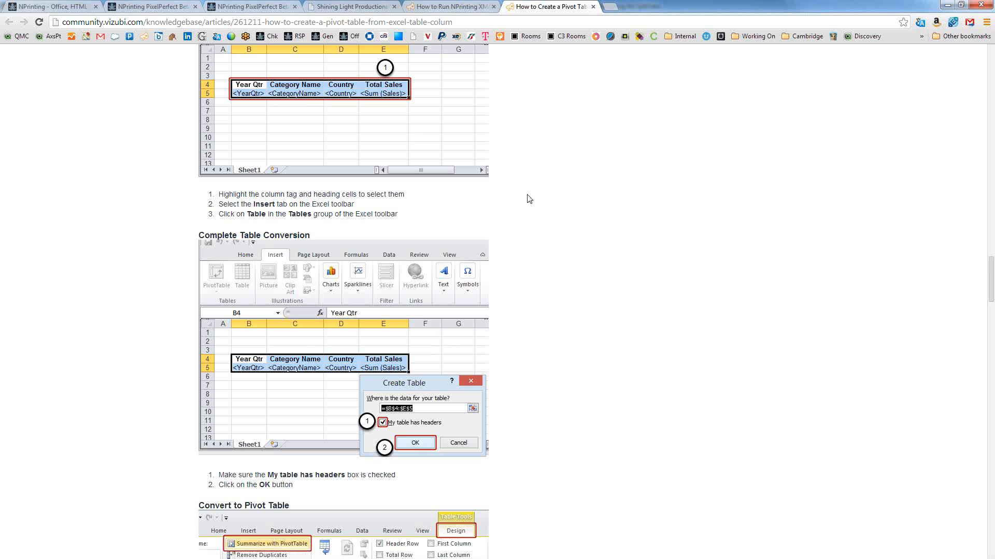
pyautogui.click(594, 7)
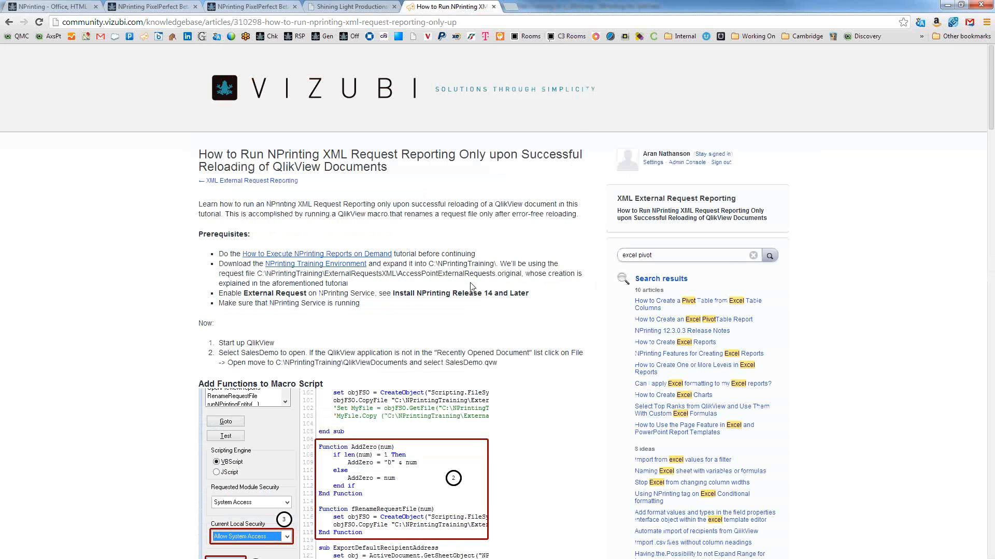
pyautogui.click(400, 18)
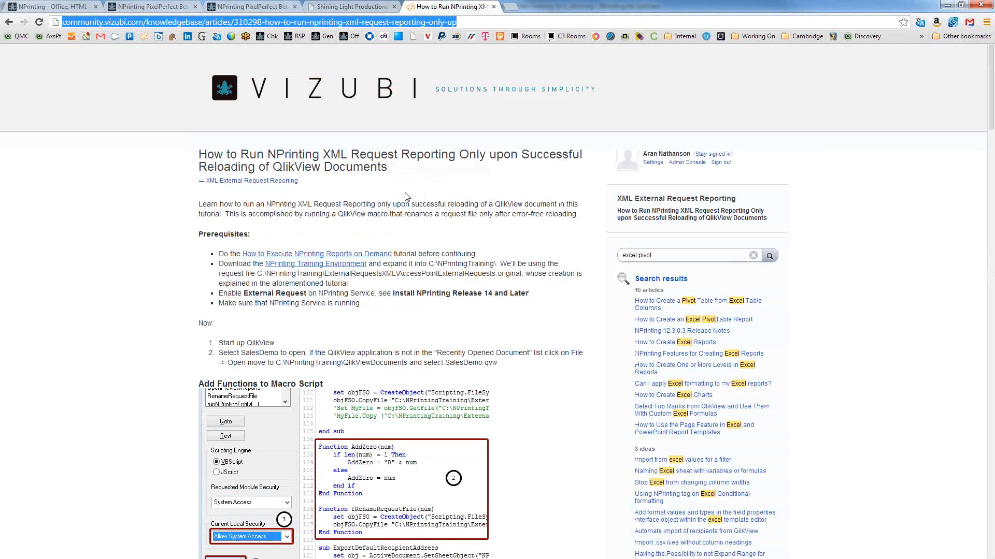
pyautogui.scroll(-3, 410, 353)
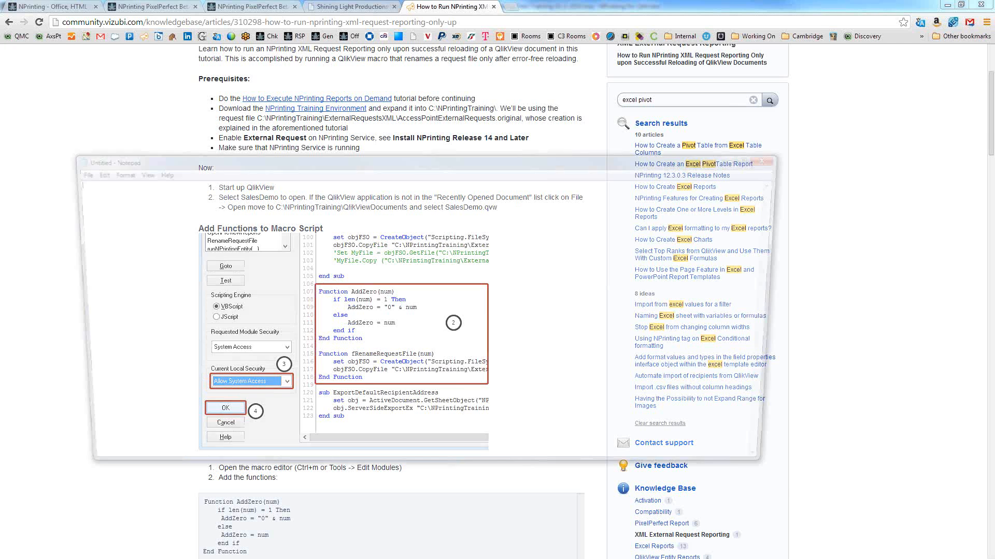
pyautogui.moveTo(558, 161); pyautogui.dragTo(994, 171)
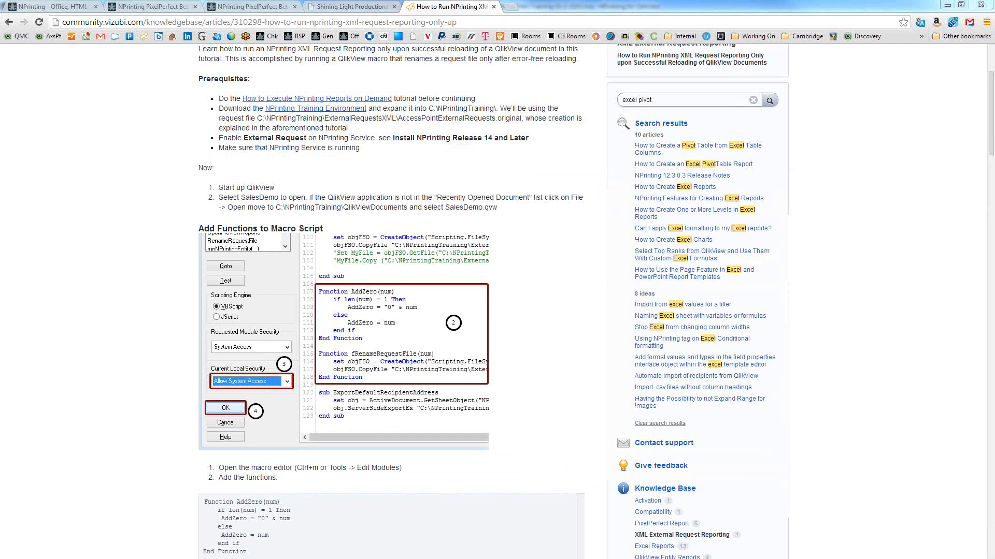